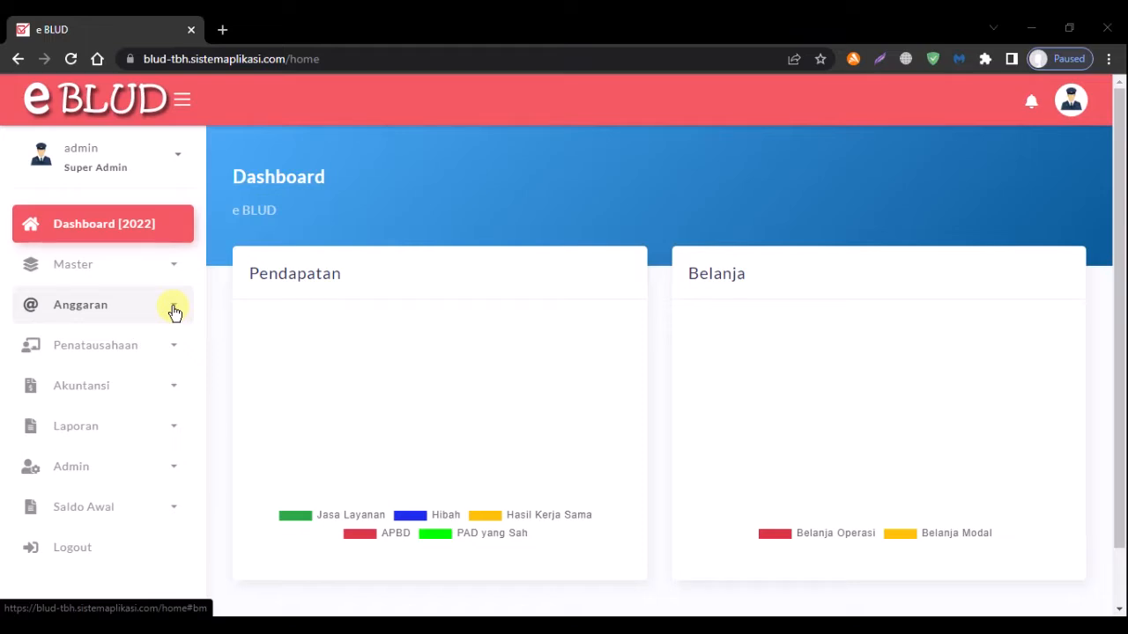
View the Anggaran input overview and the Laporan Anggaran form in its Perubahan and Murni versions.
{"action": "left_click", "coordinate": [174, 310]}
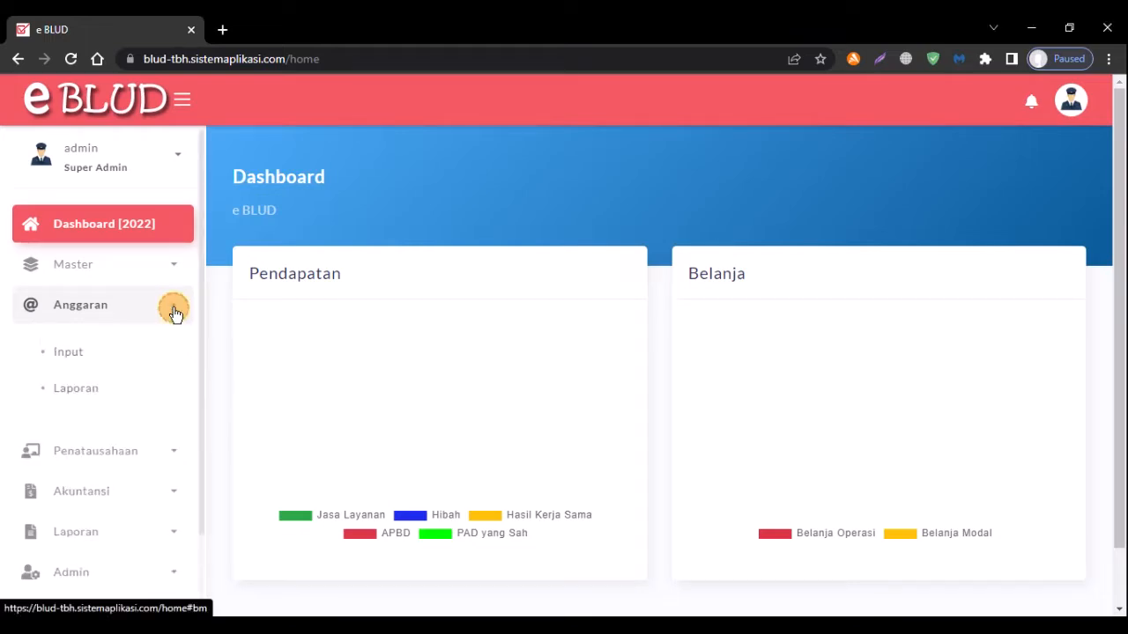
{"action": "left_click", "coordinate": [114, 360]}
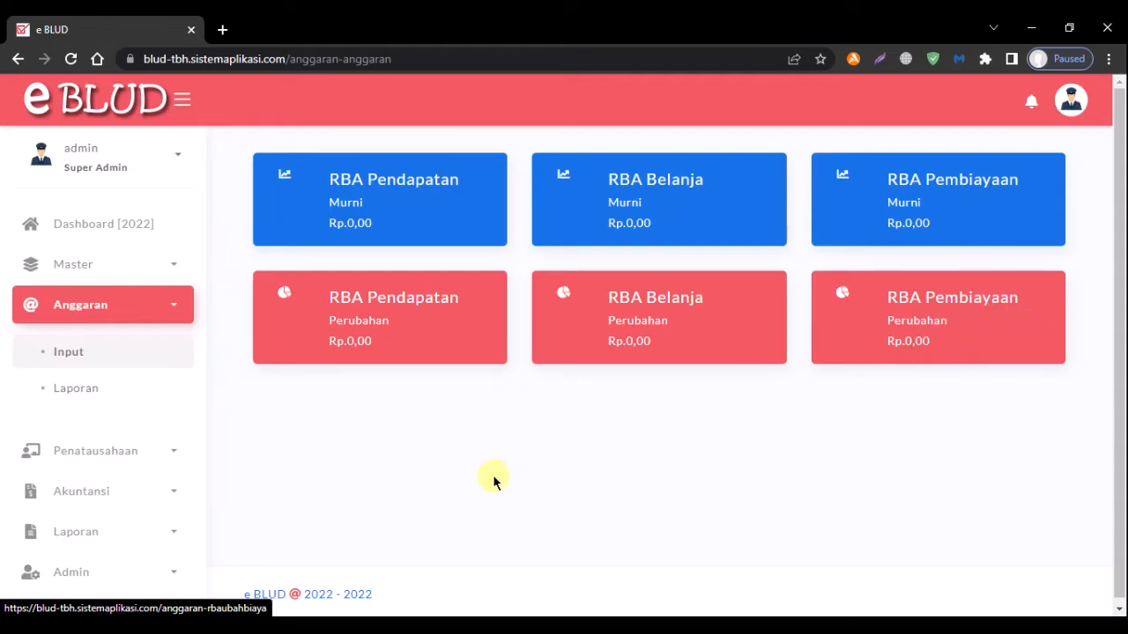
{"action": "left_click", "coordinate": [74, 389]}
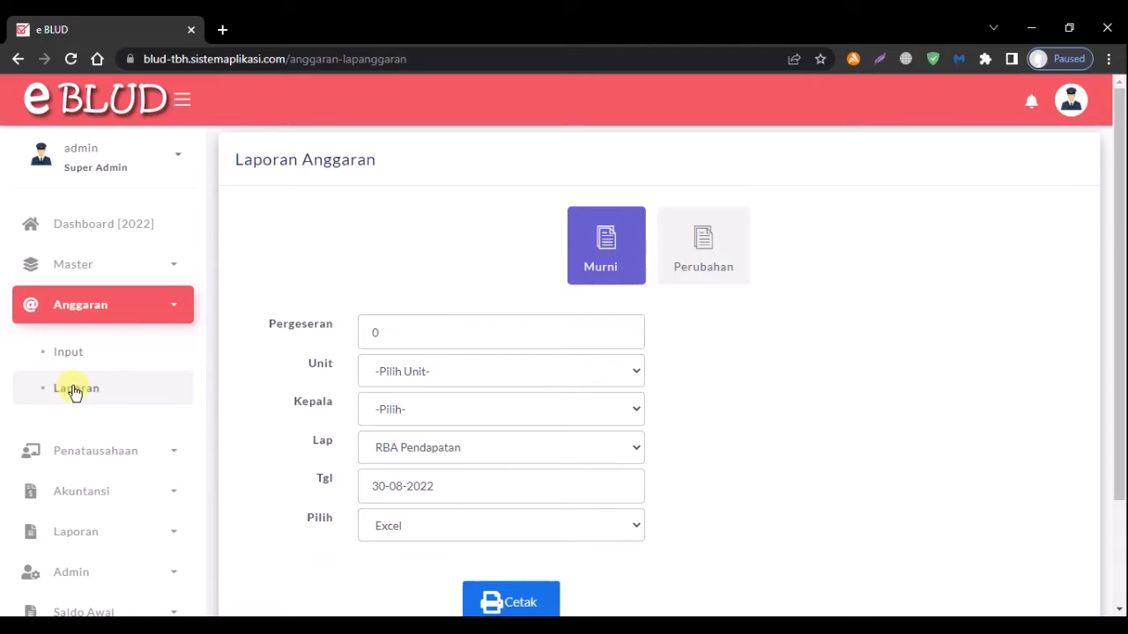
{"action": "left_click", "coordinate": [729, 265]}
{"action": "left_click", "coordinate": [612, 266]}
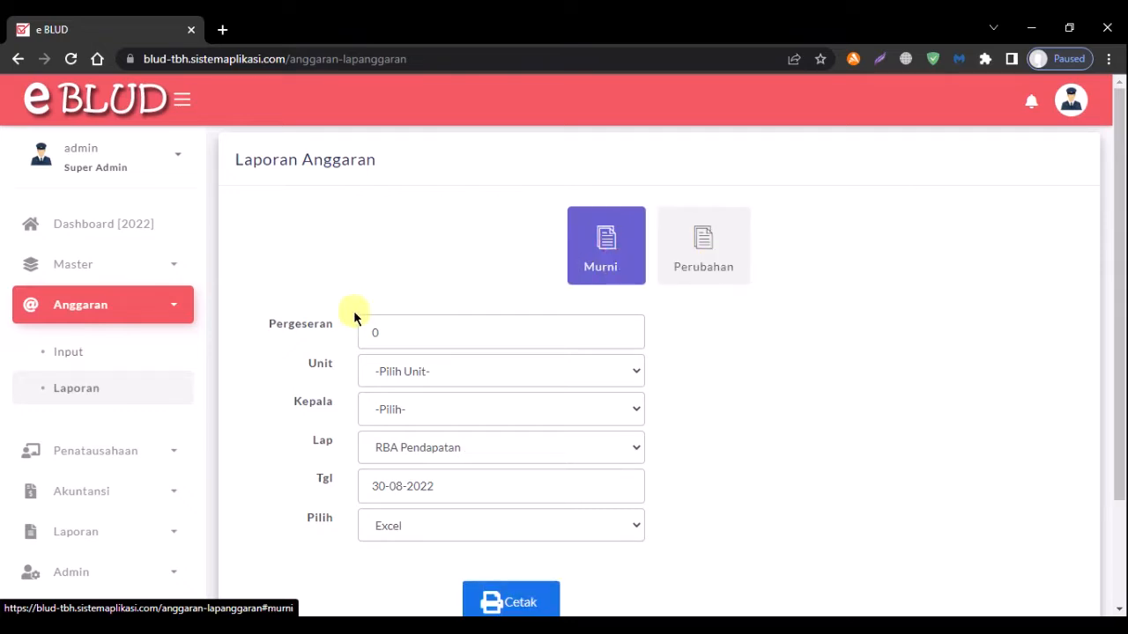
Start a new entry in the RBA Pendapatan Murni budget from the Anggaran input overview.
{"action": "left_click", "coordinate": [116, 357]}
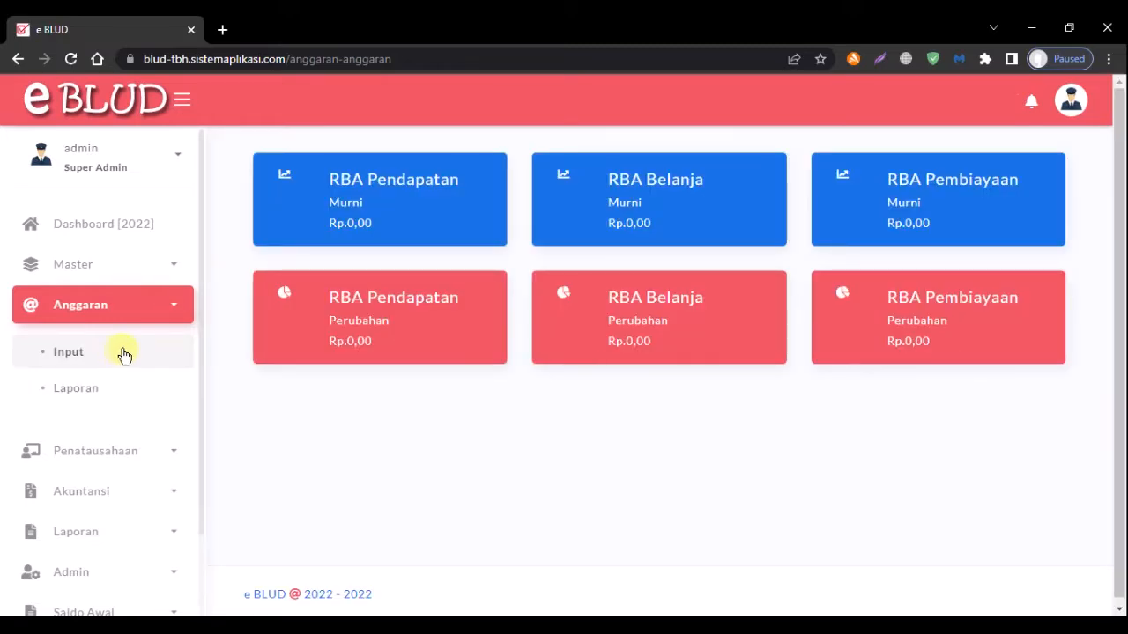
{"action": "left_click", "coordinate": [464, 209]}
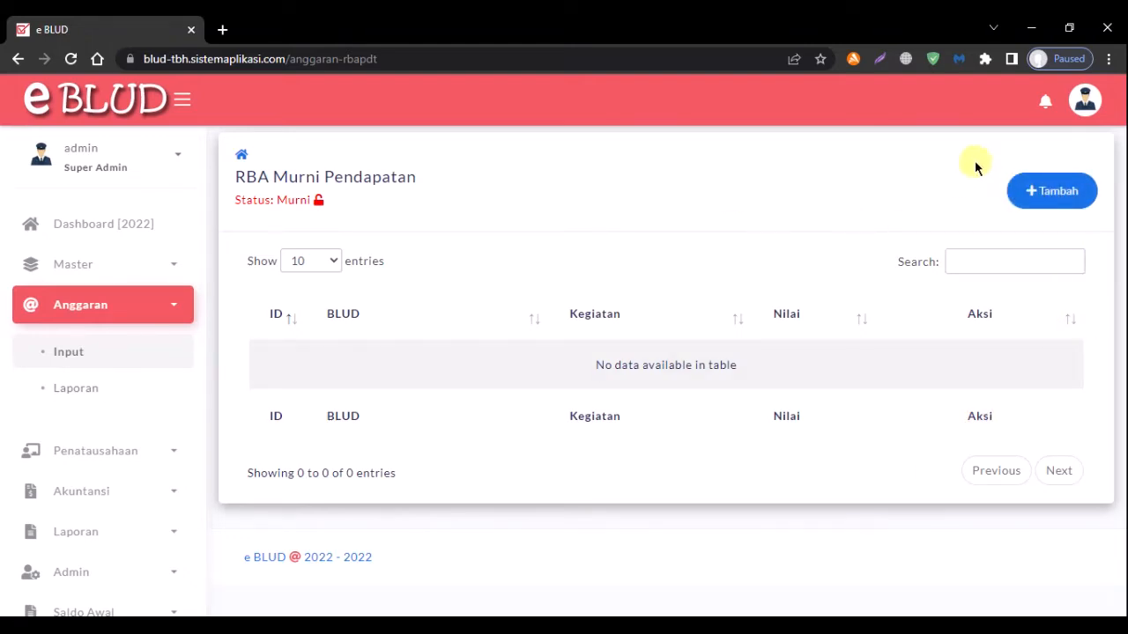
{"action": "left_click", "coordinate": [1067, 195]}
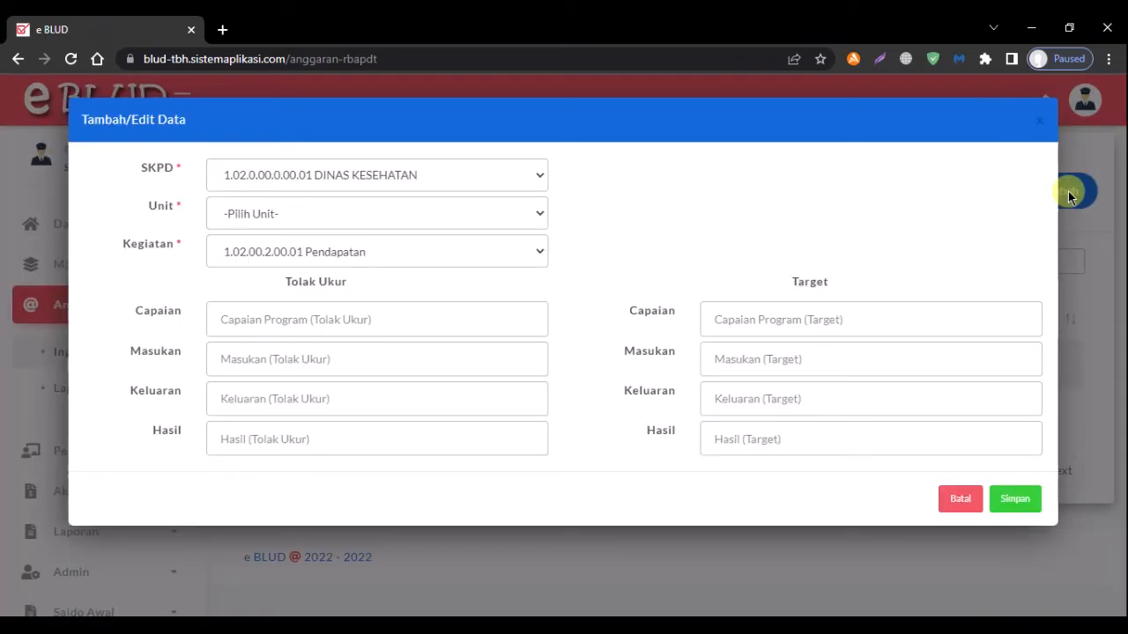
Set SKPD to DINAS KESEHATAN, Unit to Puskesmas Sungai Salak and Kegiatan to 1.02.00.2.00.01 Pendapatan.
{"action": "left_click", "coordinate": [516, 182]}
{"action": "left_click", "coordinate": [501, 197]}
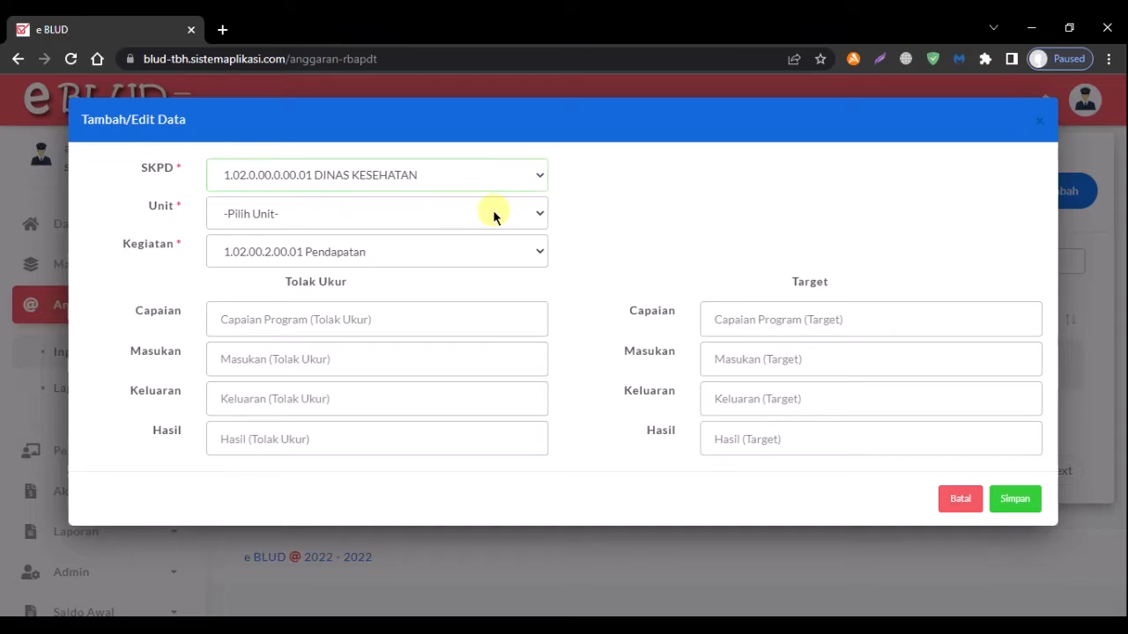
{"action": "left_click", "coordinate": [496, 216]}
{"action": "left_click", "coordinate": [492, 252]}
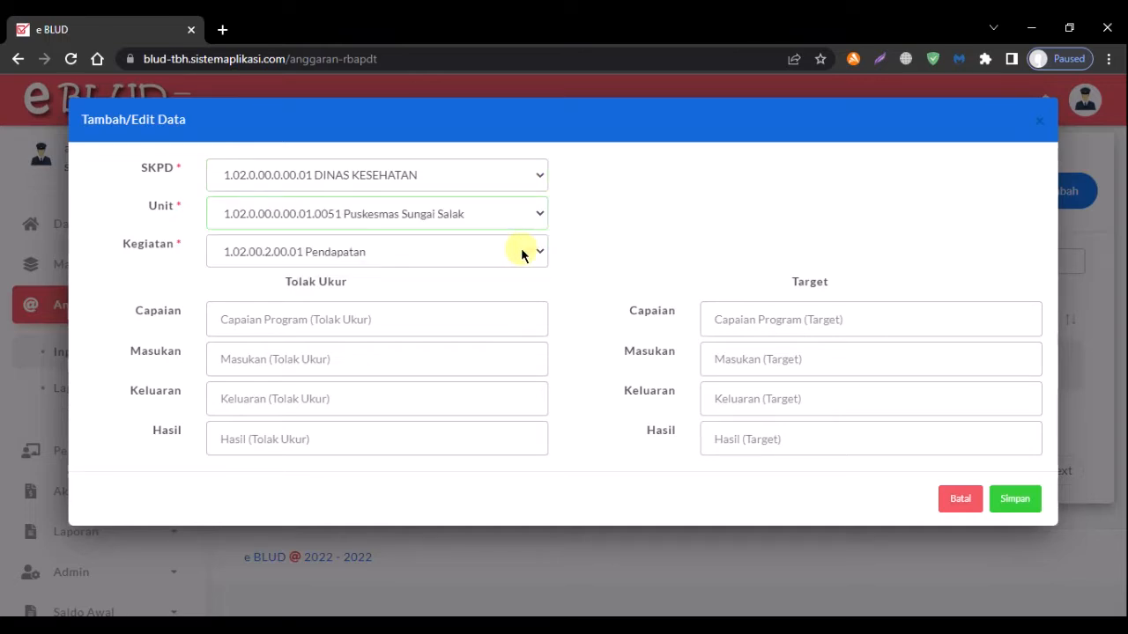
{"action": "left_click", "coordinate": [524, 252]}
{"action": "left_click", "coordinate": [500, 275]}
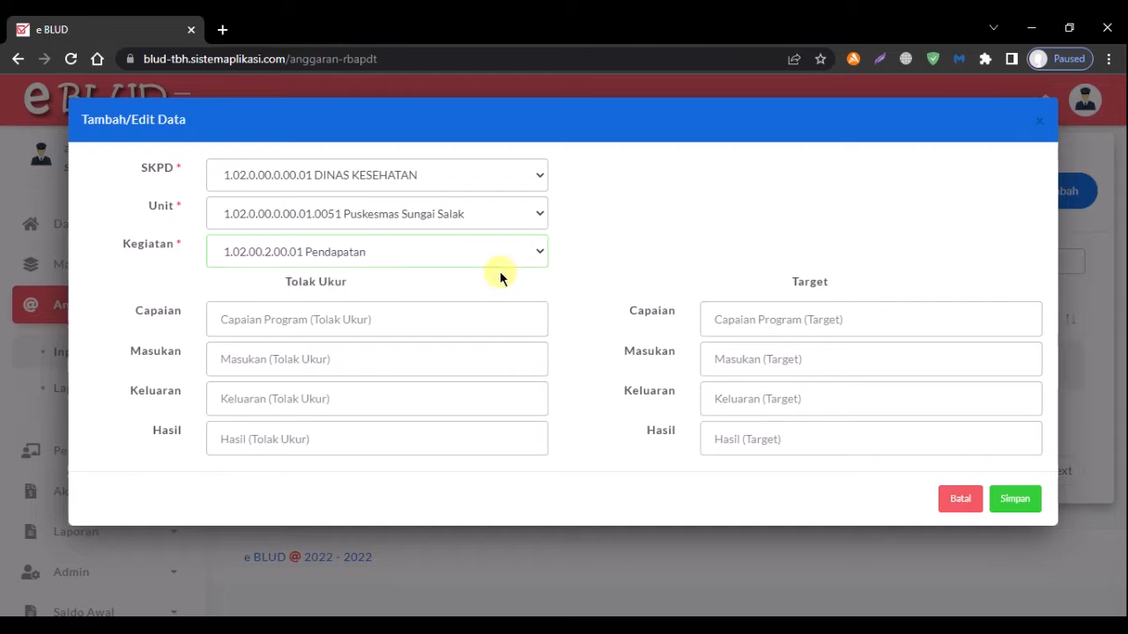
Fill the Tolak Ukur fields with "Capaian", "Masukan", "Keluaran" and "Hasil", each matching its own label.
{"action": "left_click", "coordinate": [401, 319]}
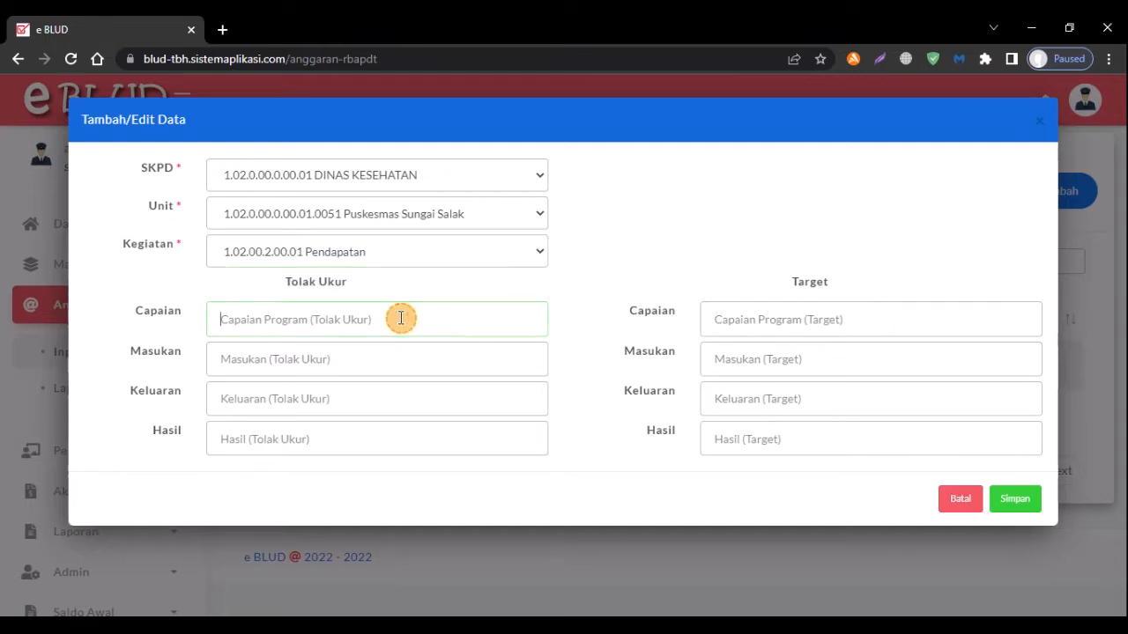
{"action": "type", "text": "Capaian"}
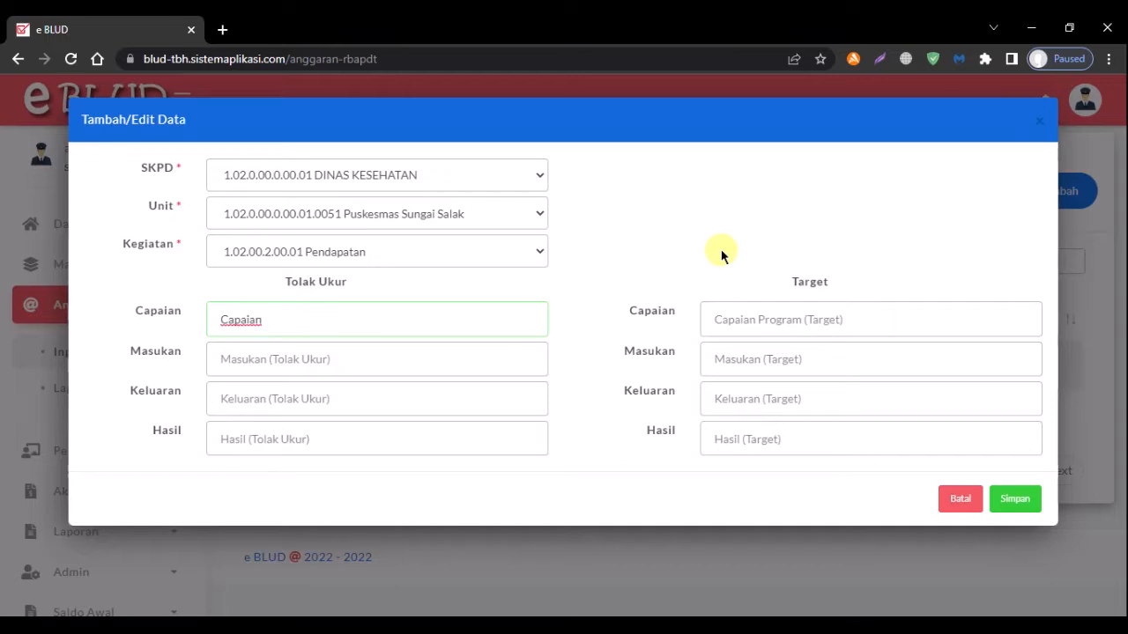
{"action": "key", "text": "Tab"}
{"action": "type", "text": "masu"}
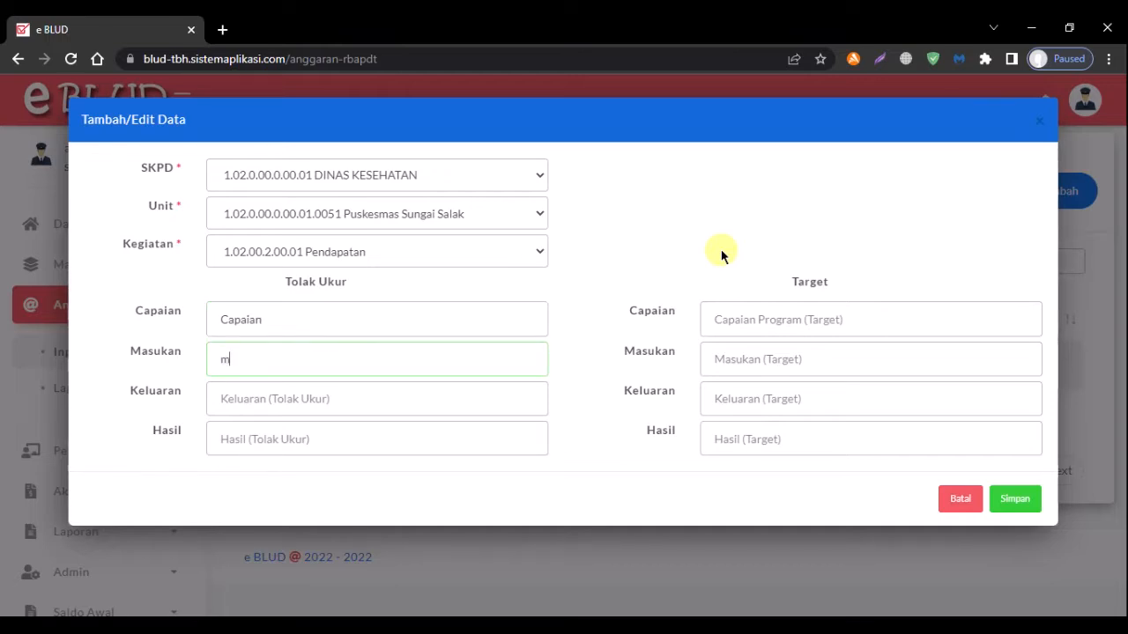
{"action": "key", "text": "BackSpace"}
{"action": "key", "text": "BackSpace"}
{"action": "key", "text": "BackSpace"}
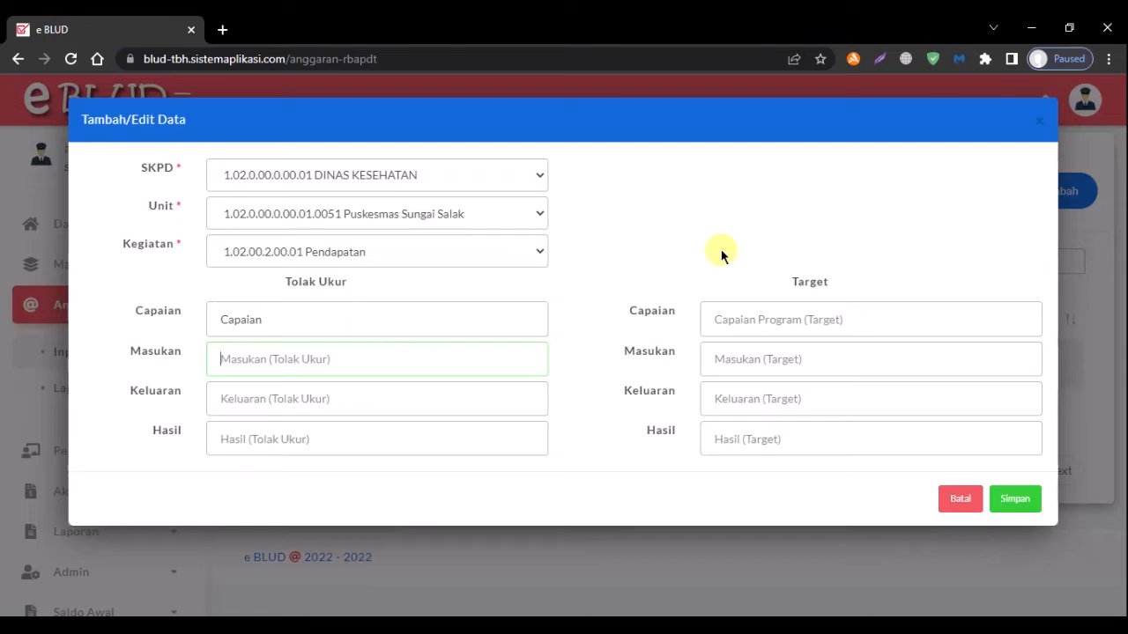
{"action": "type", "text": "Masuka"}
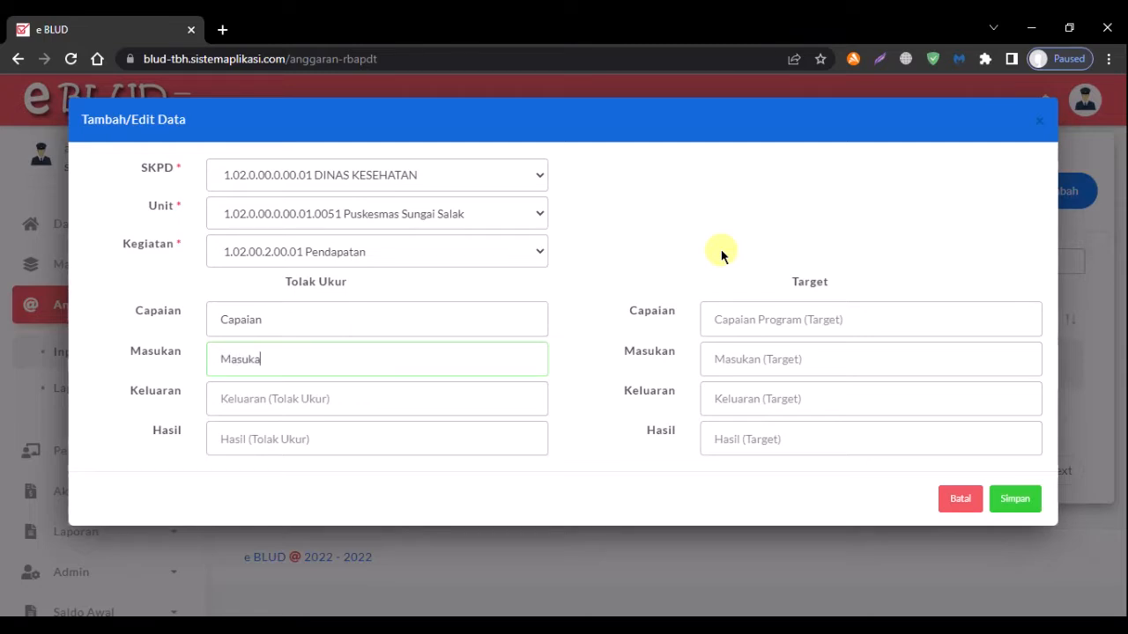
{"action": "type", "text": "n"}
{"action": "key", "text": "Tab"}
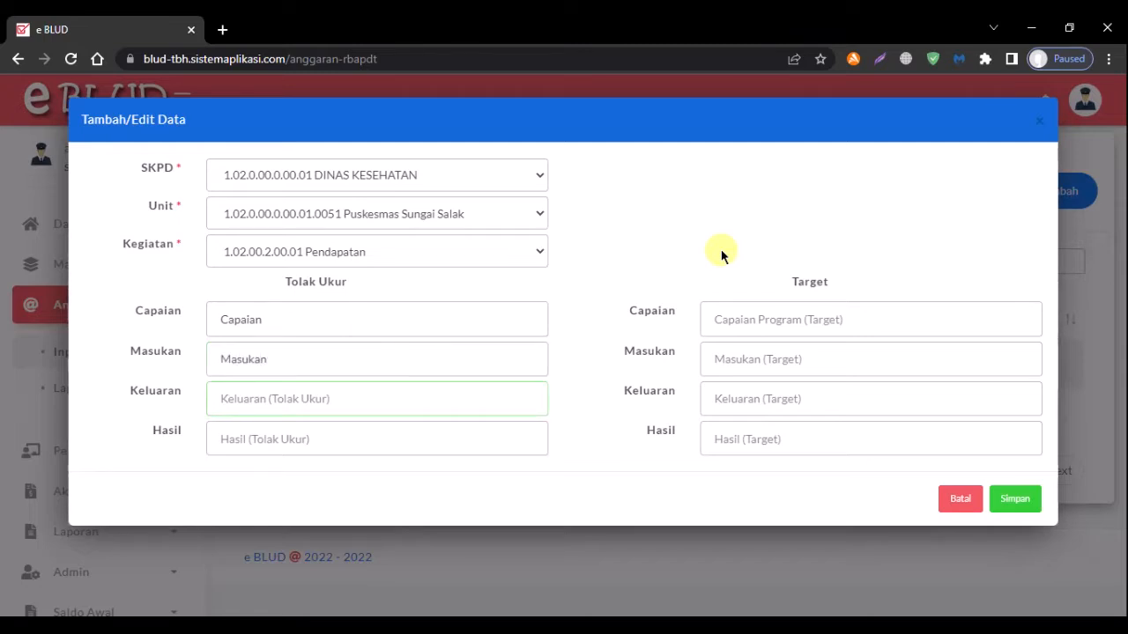
{"action": "type", "text": "Keluaran"}
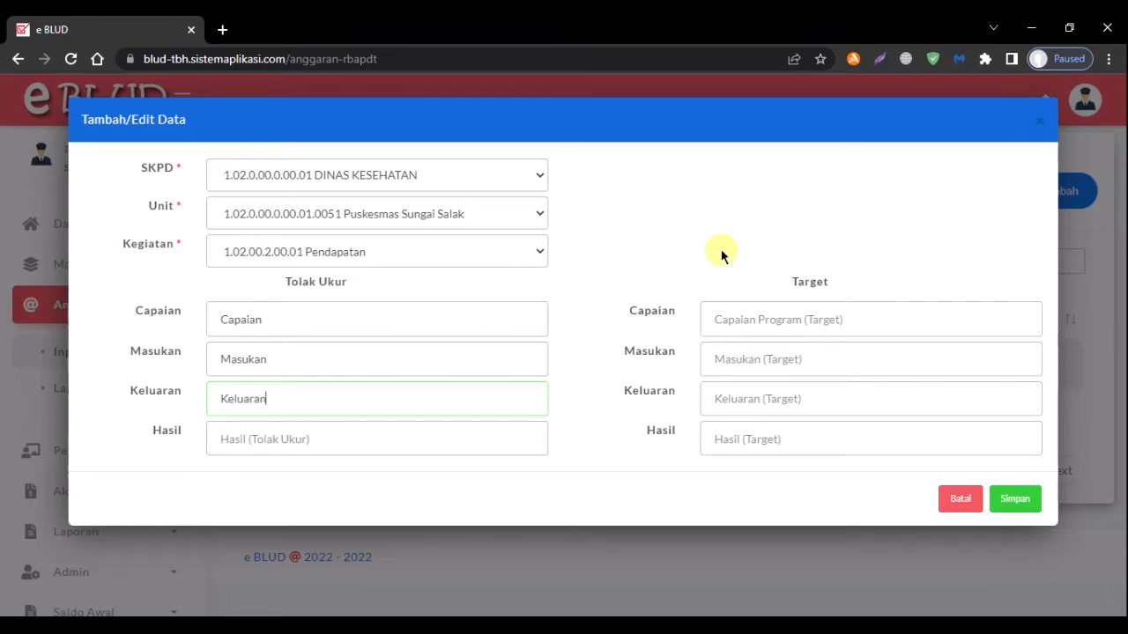
{"action": "key", "text": "Tab"}
{"action": "type", "text": "Hasil"}
Enter "-" for all four Target fields (Capaian, Masukan, Keluaran, Hasil) and save the entry.
{"action": "left_click", "coordinate": [754, 313]}
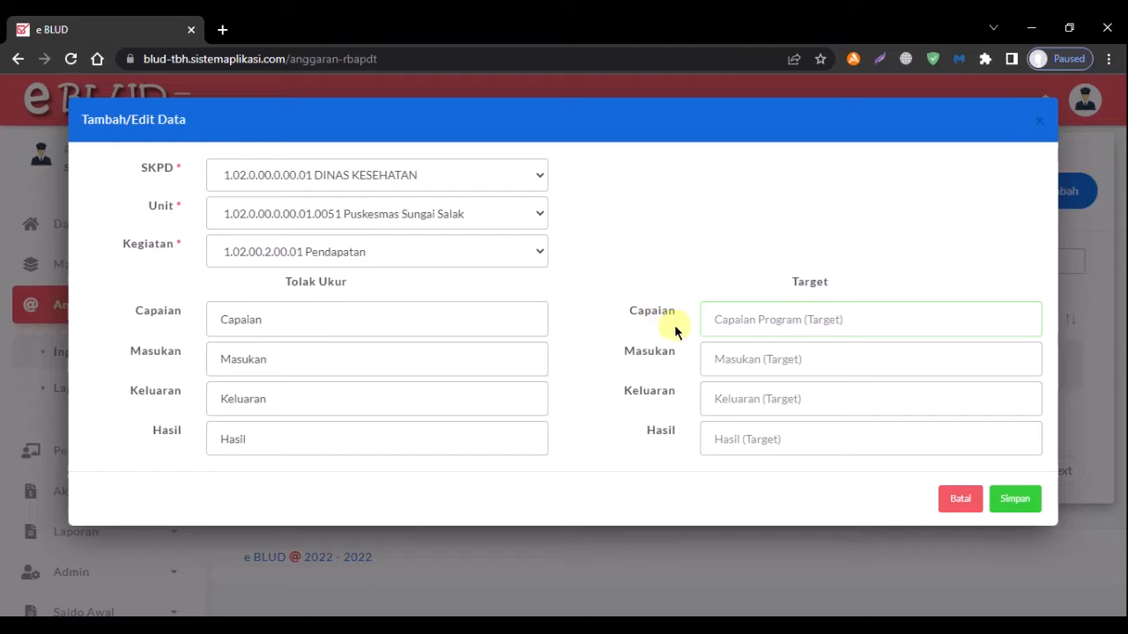
{"action": "type", "text": "-"}
{"action": "left_click", "coordinate": [745, 362]}
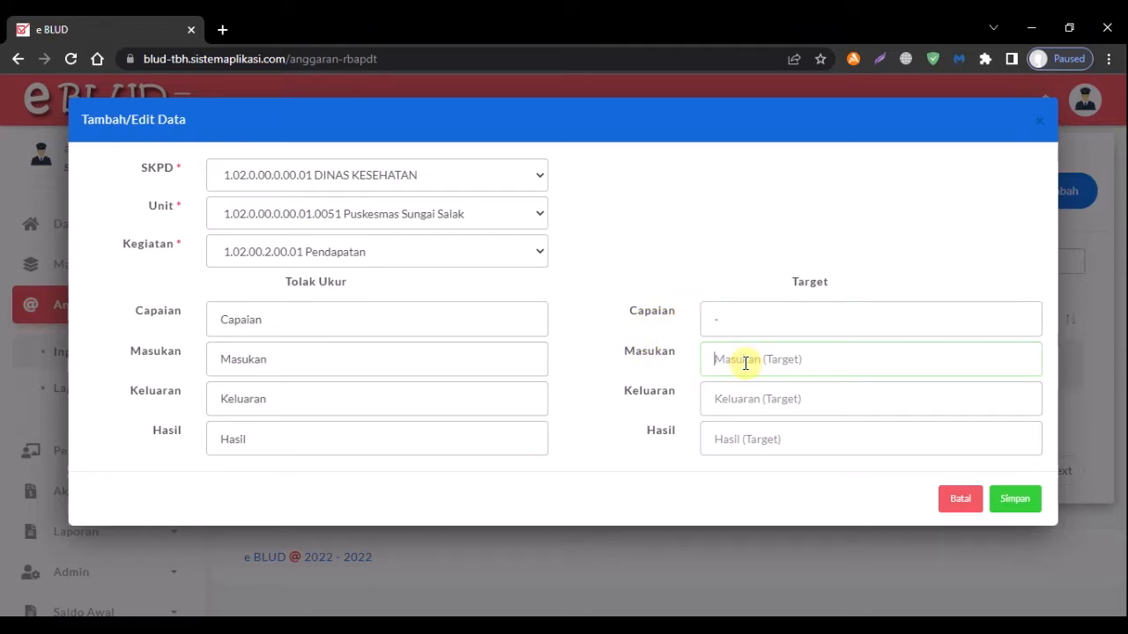
{"action": "type", "text": "-"}
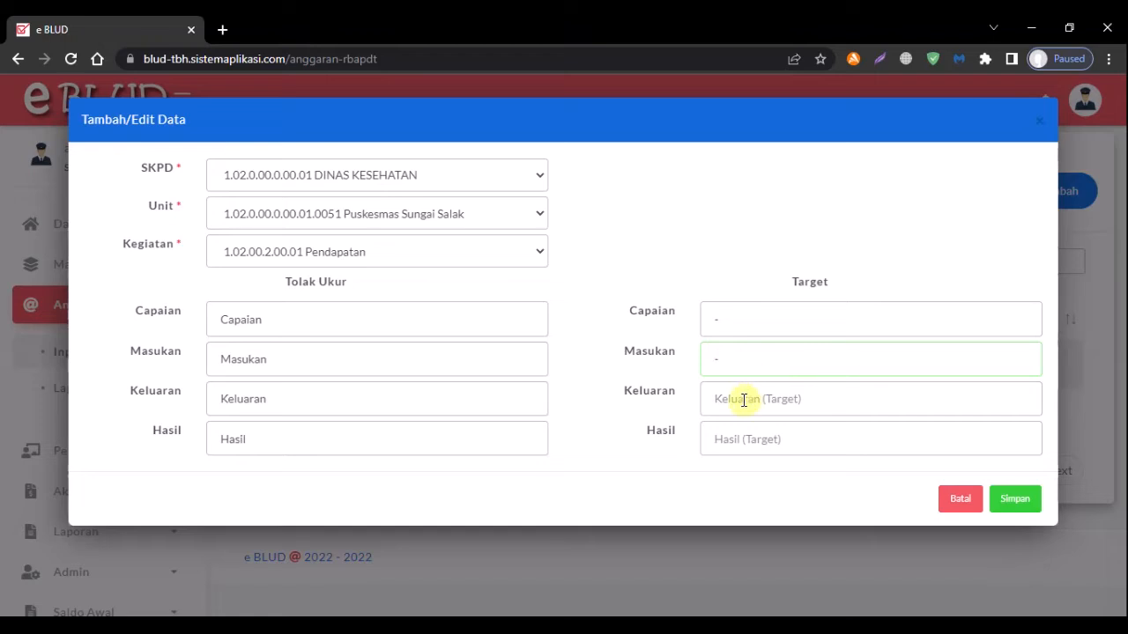
{"action": "left_click", "coordinate": [738, 401]}
{"action": "type", "text": "-"}
{"action": "left_click", "coordinate": [735, 441]}
{"action": "type", "text": "-"}
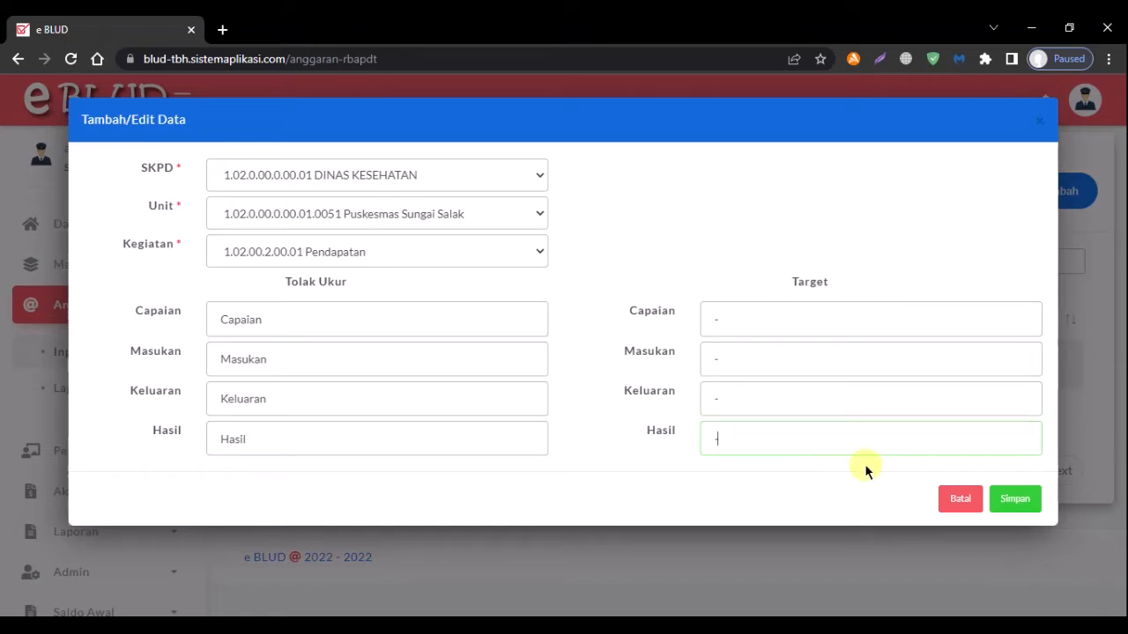
{"action": "left_click", "coordinate": [1022, 499]}
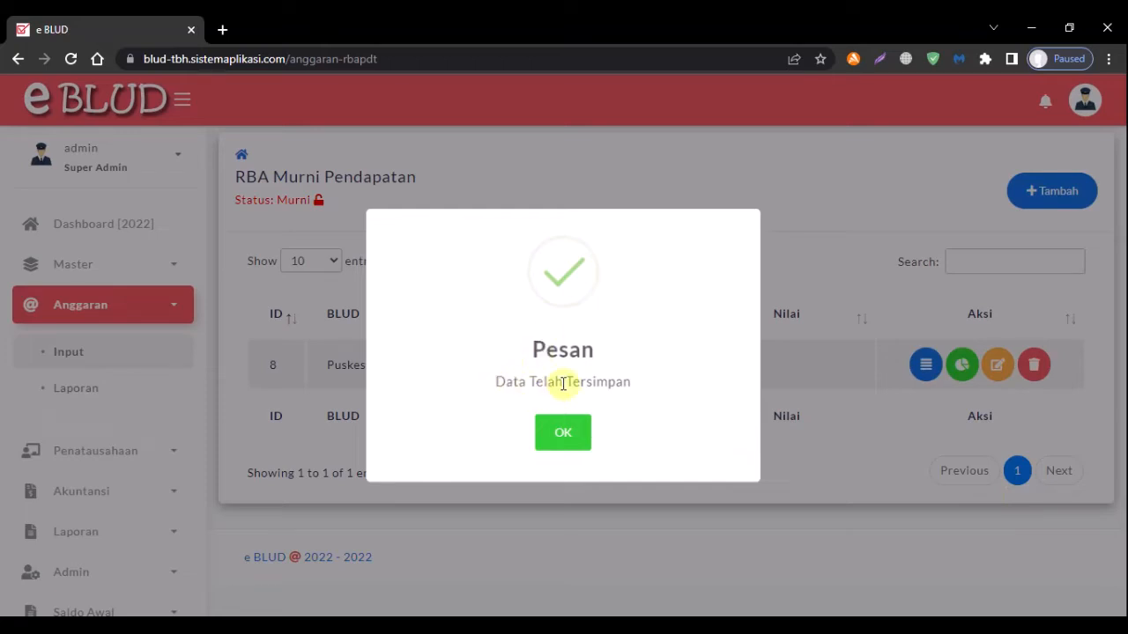
{"action": "left_click", "coordinate": [573, 430]}
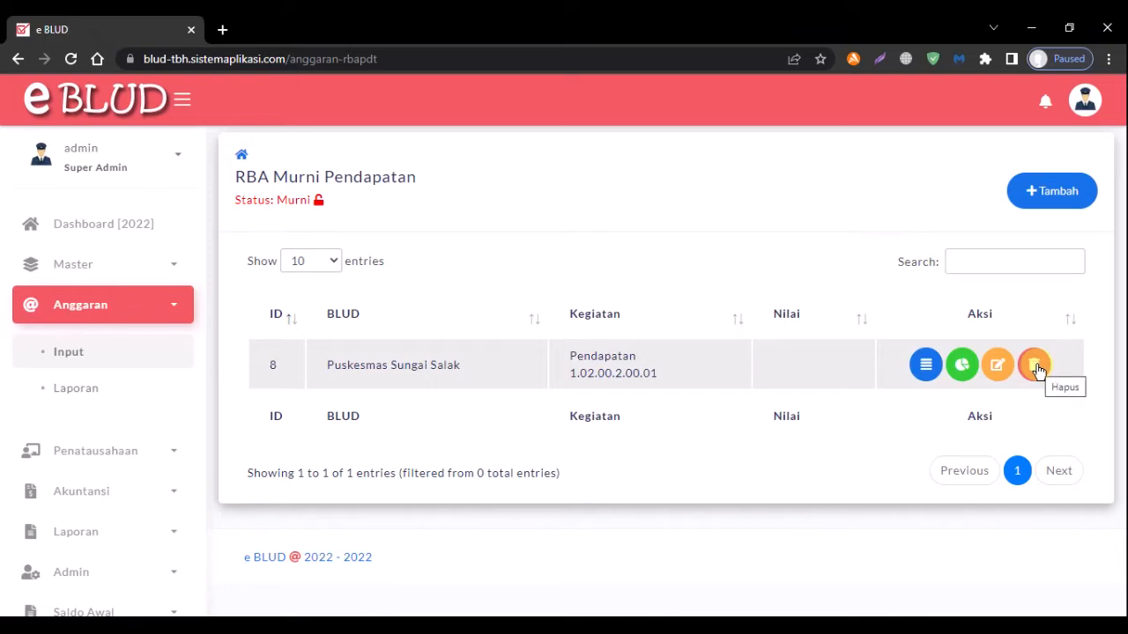
Add the account 41041601001.01 Jasa Layanan to the Puskesmas Sungai Salak revenue entry and save it.
{"action": "left_click", "coordinate": [924, 366]}
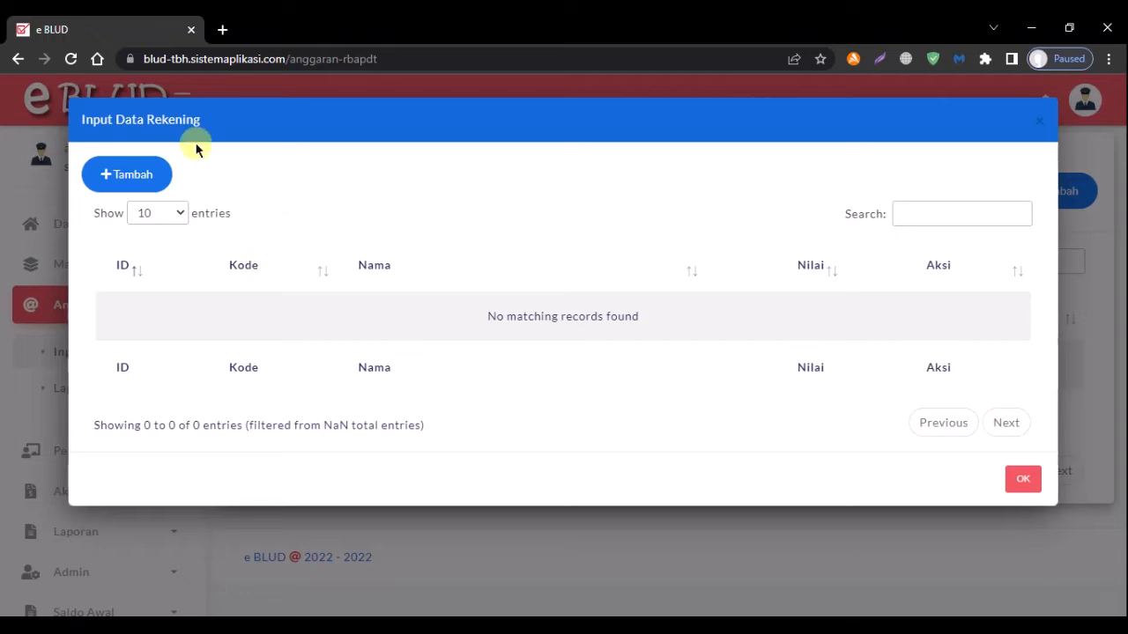
{"action": "left_click", "coordinate": [132, 176]}
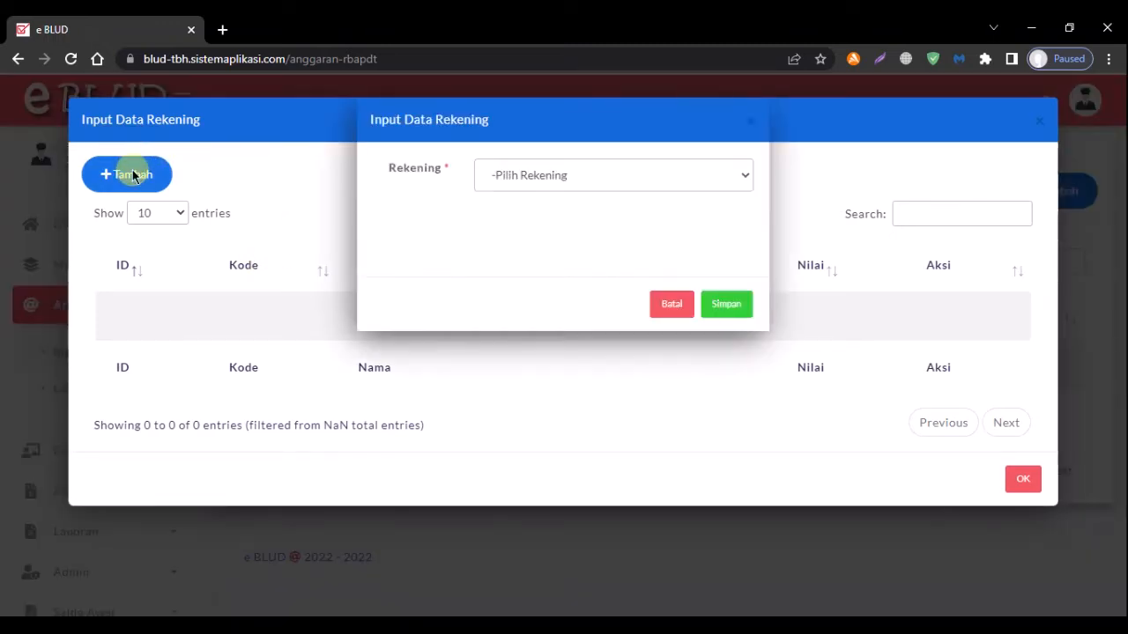
{"action": "left_click", "coordinate": [659, 177]}
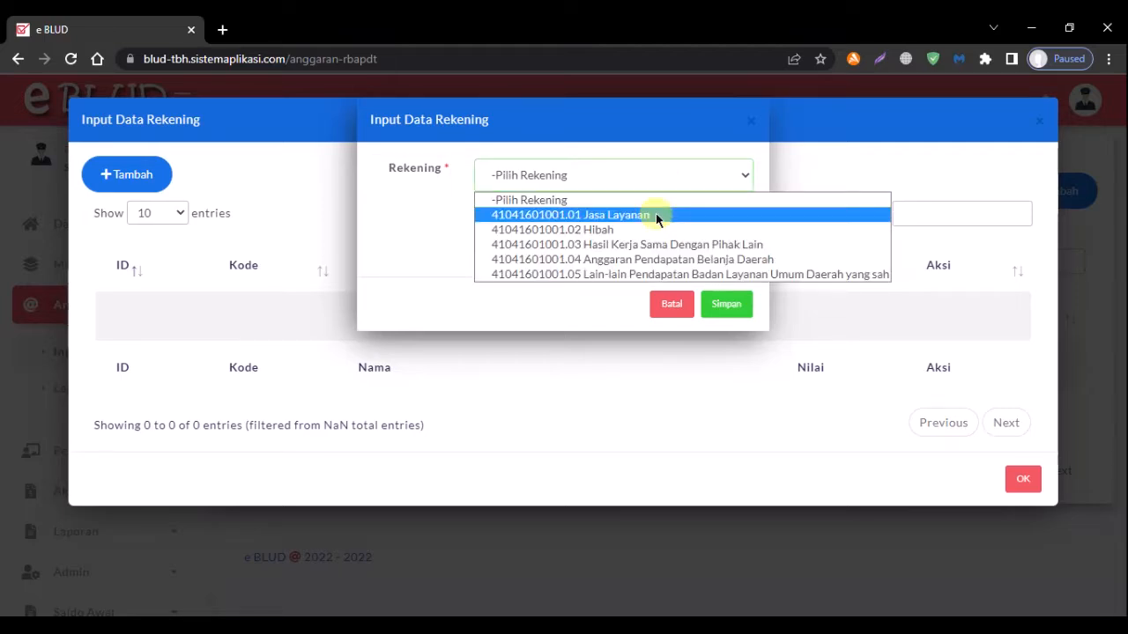
{"action": "left_click", "coordinate": [656, 214]}
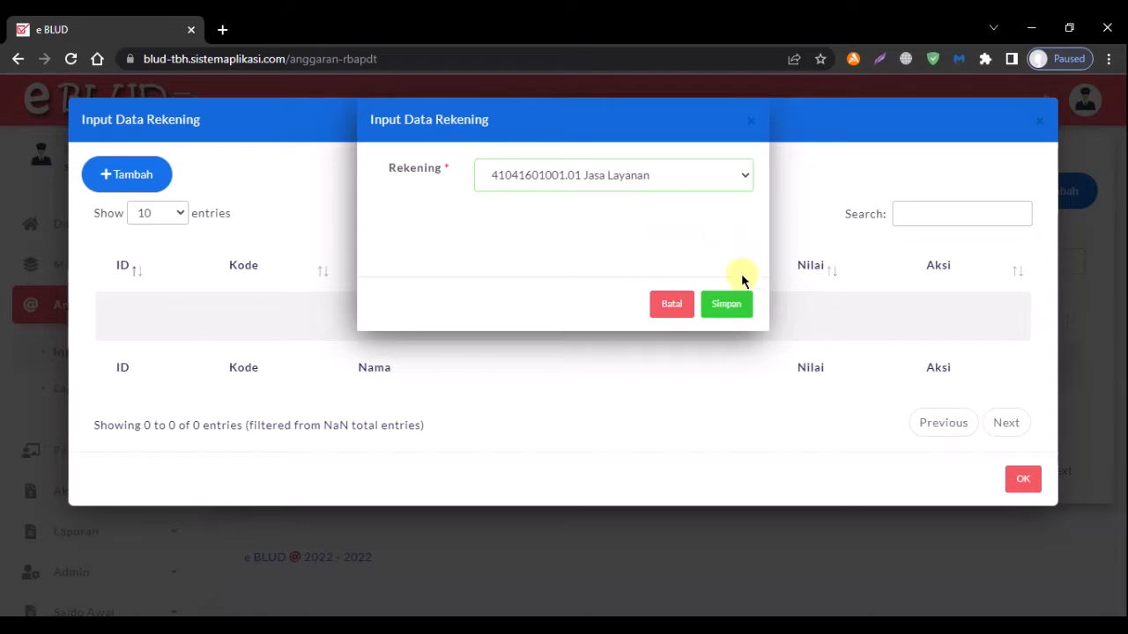
{"action": "left_click", "coordinate": [731, 305]}
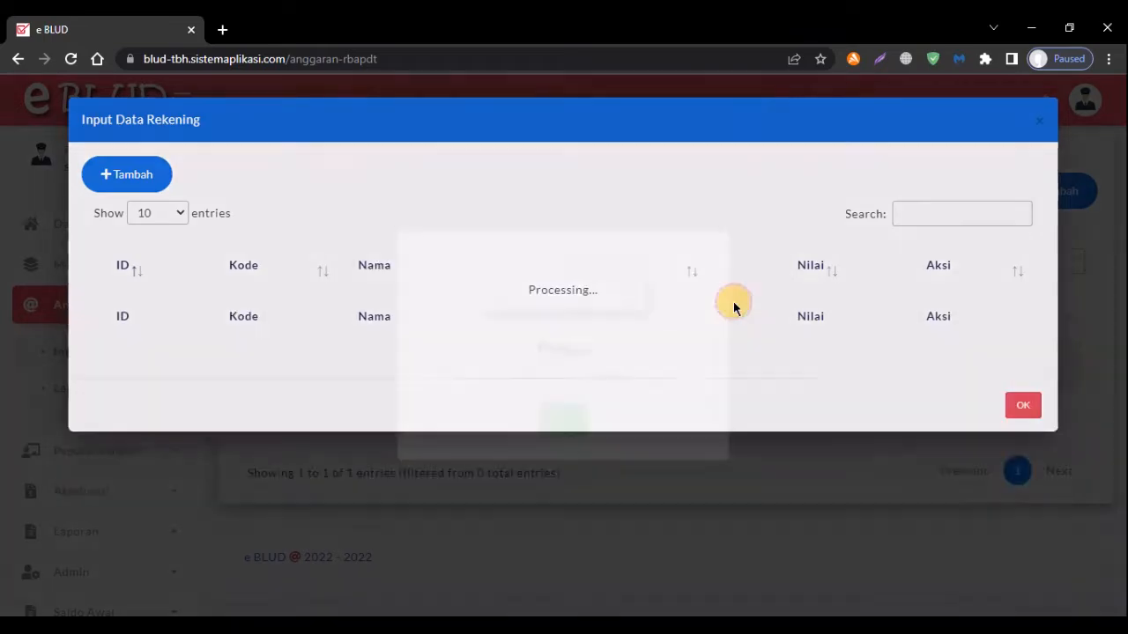
{"action": "left_click", "coordinate": [569, 434]}
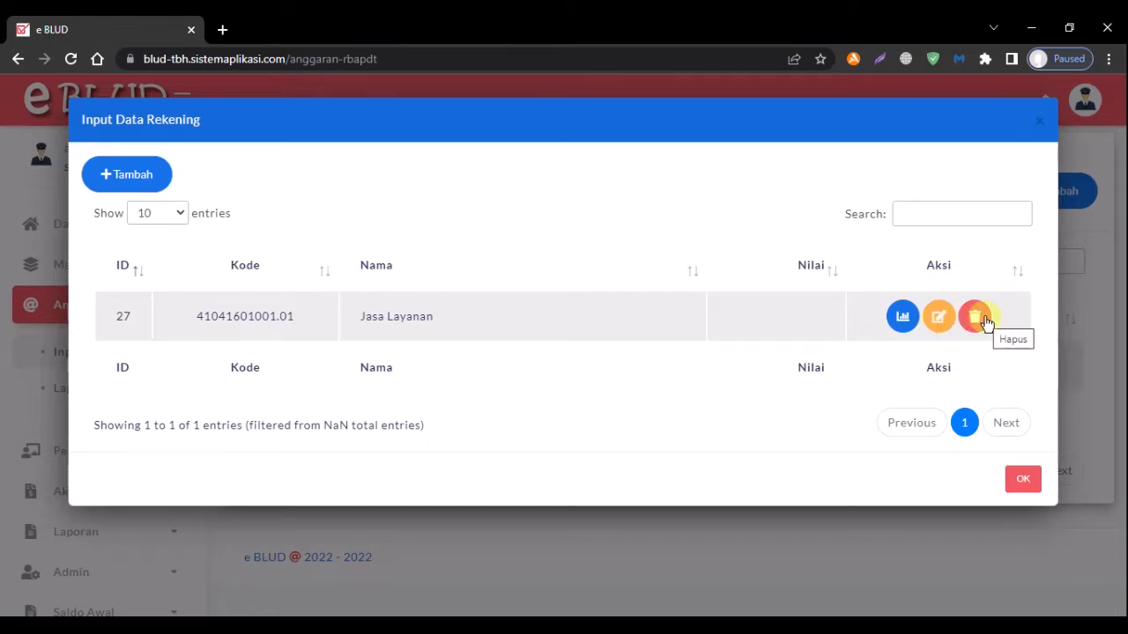
Start a detail item for the Jasa Layanan account with Uraian "Pasien Umum", Satuan Tahun and Volume 1.
{"action": "left_click", "coordinate": [900, 317]}
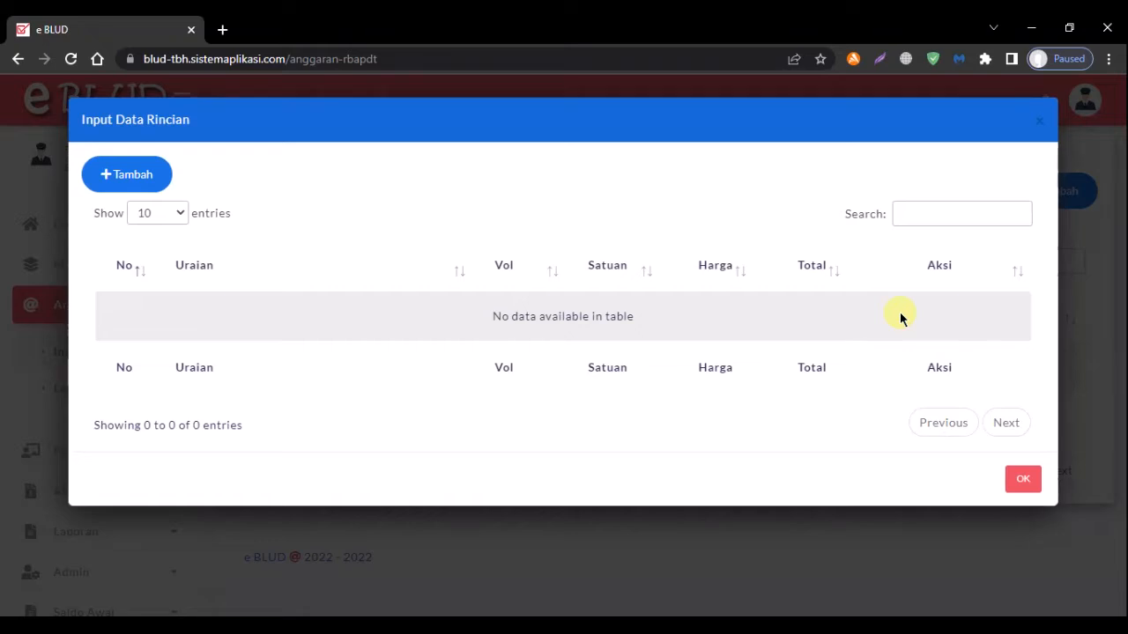
{"action": "left_click", "coordinate": [132, 174]}
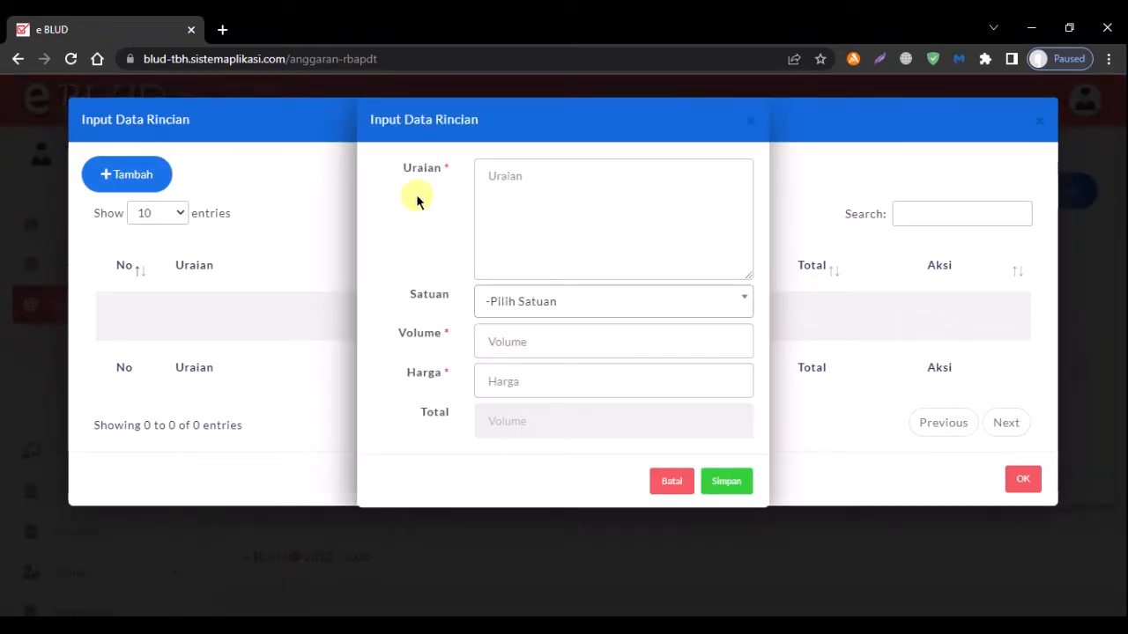
{"action": "left_click", "coordinate": [594, 220]}
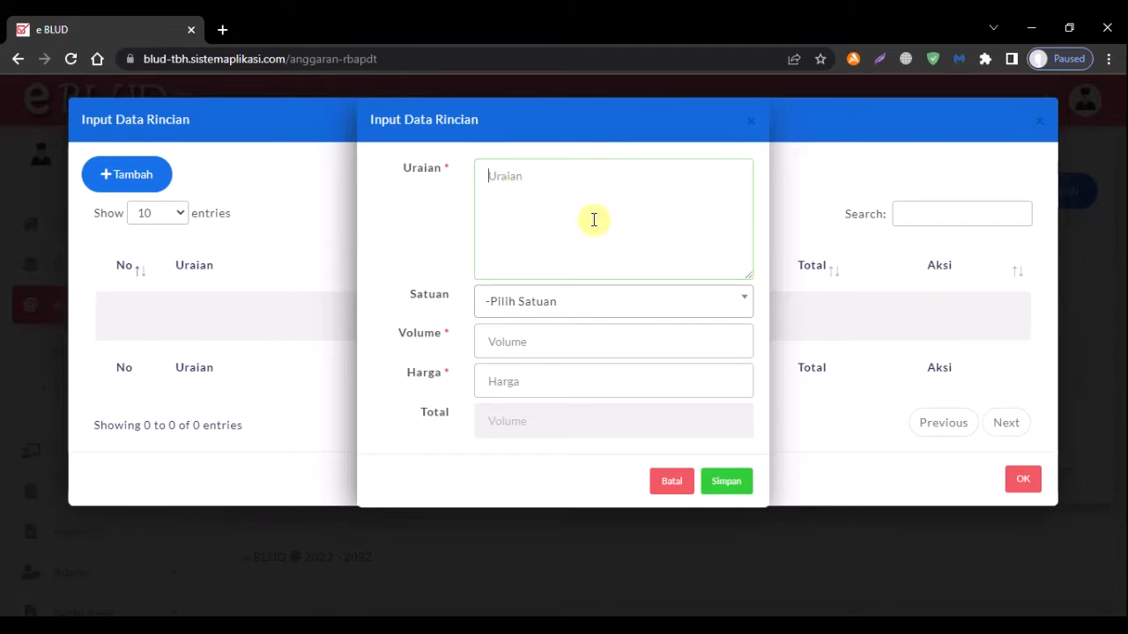
{"action": "type", "text": "Pasien Umum"}
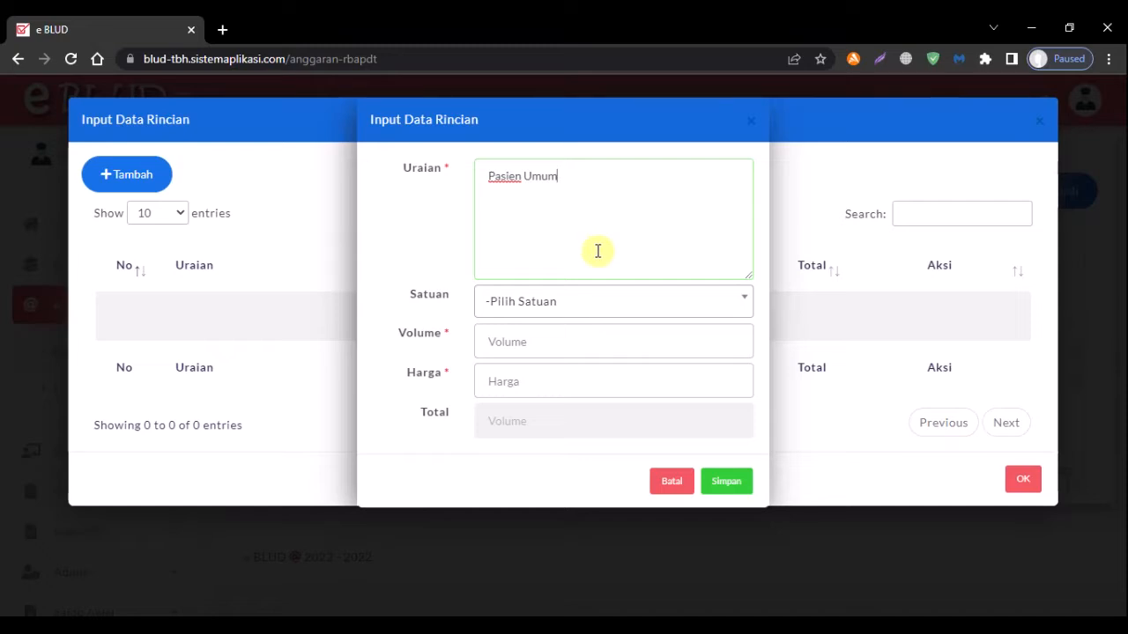
{"action": "left_click", "coordinate": [607, 305]}
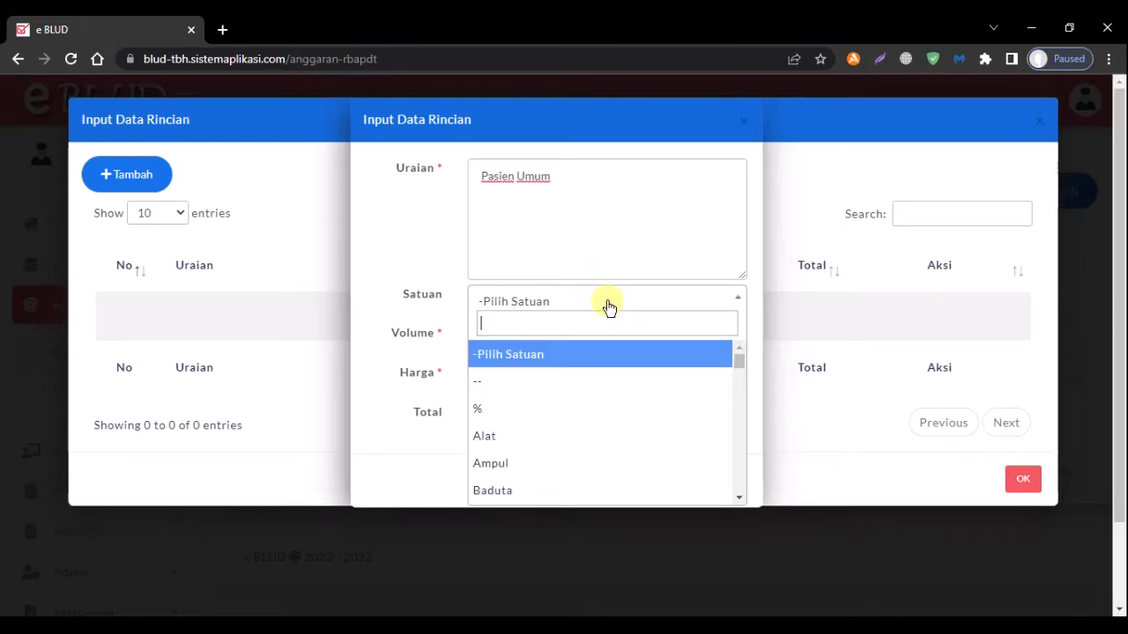
{"action": "type", "text": "tahun"}
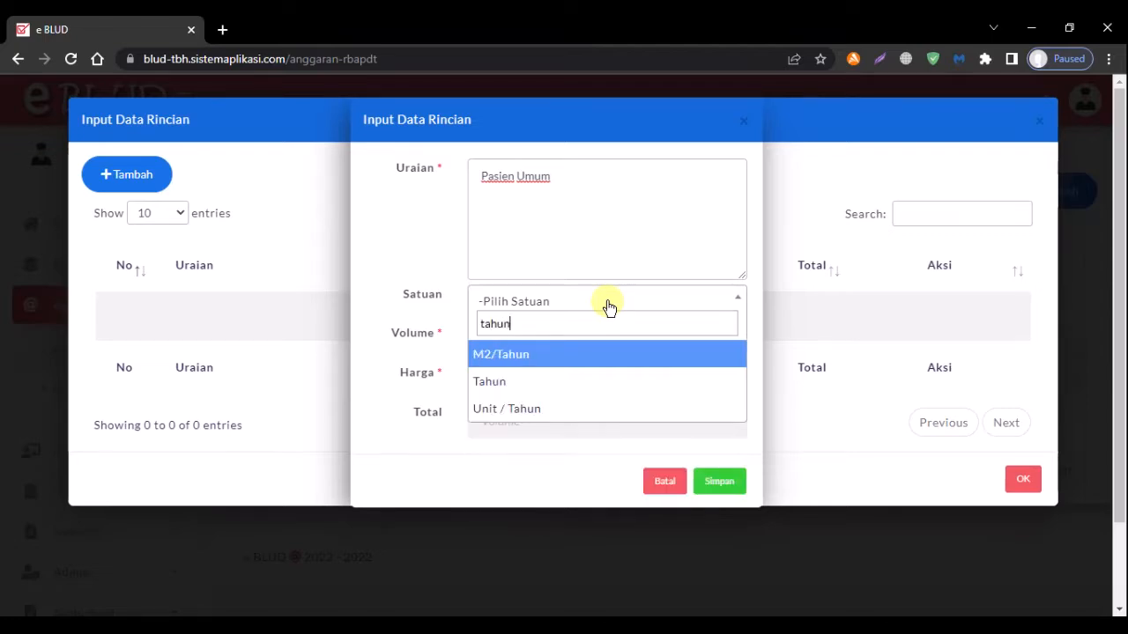
{"action": "left_click", "coordinate": [529, 381]}
{"action": "left_click", "coordinate": [550, 340]}
{"action": "type", "text": "1"}
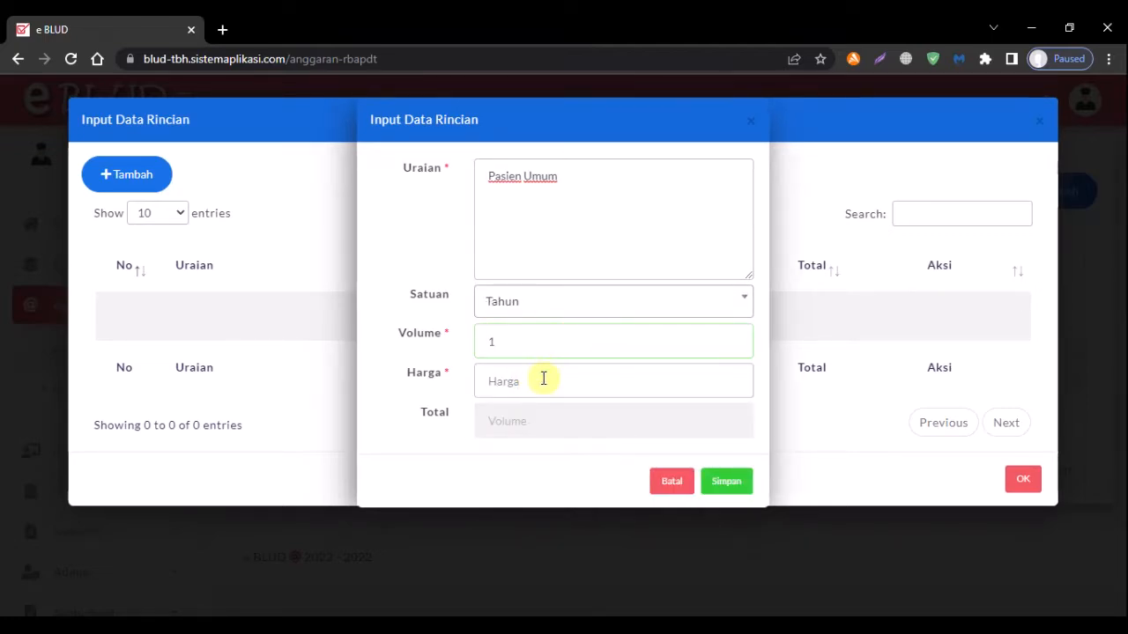
Set the Pasien Umum item's Harga to 100000000 and save the item.
{"action": "left_click", "coordinate": [543, 378]}
{"action": "type", "text": "100"}
{"action": "left_click_drag", "start_coordinate": [543, 378], "coordinate": [460, 371]}
{"action": "type", "text": "100000000"}
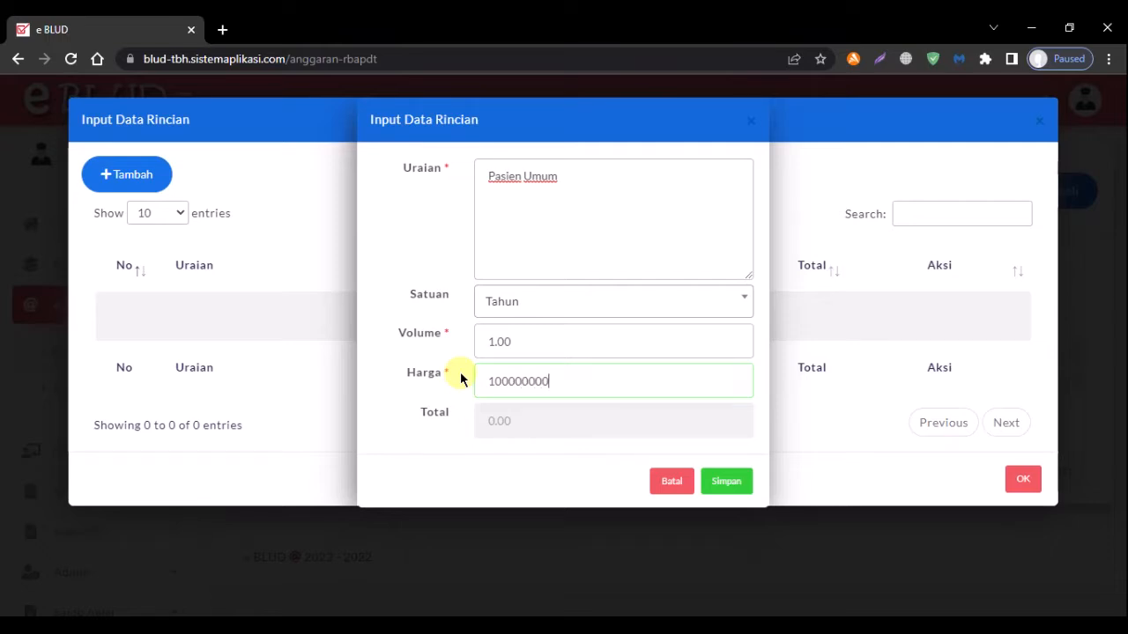
{"action": "left_click", "coordinate": [564, 422]}
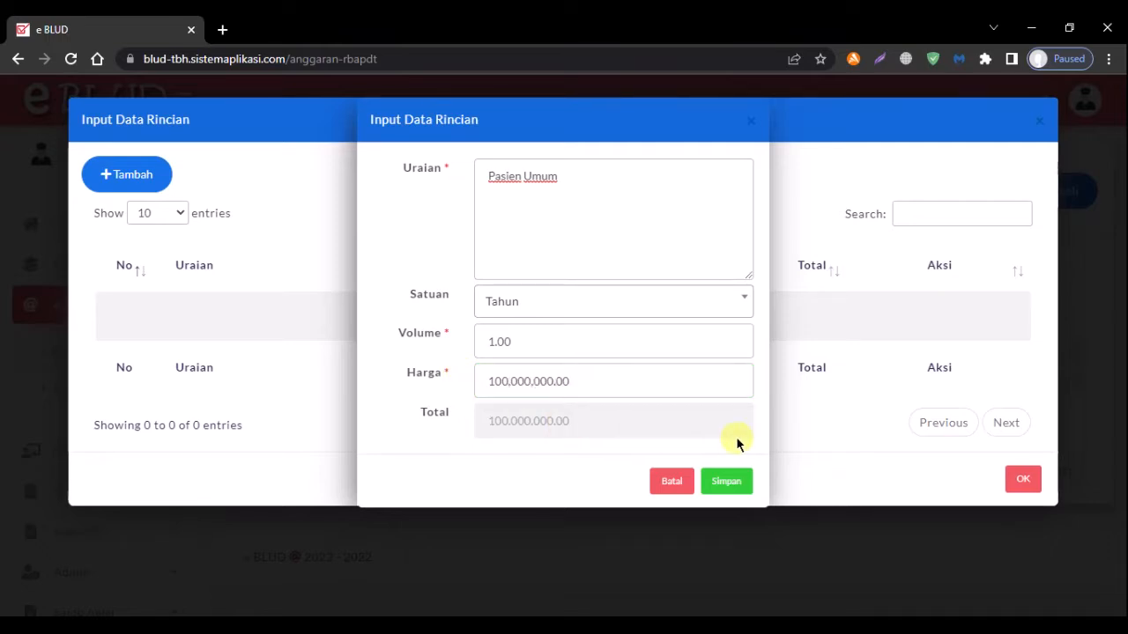
{"action": "left_click", "coordinate": [735, 482]}
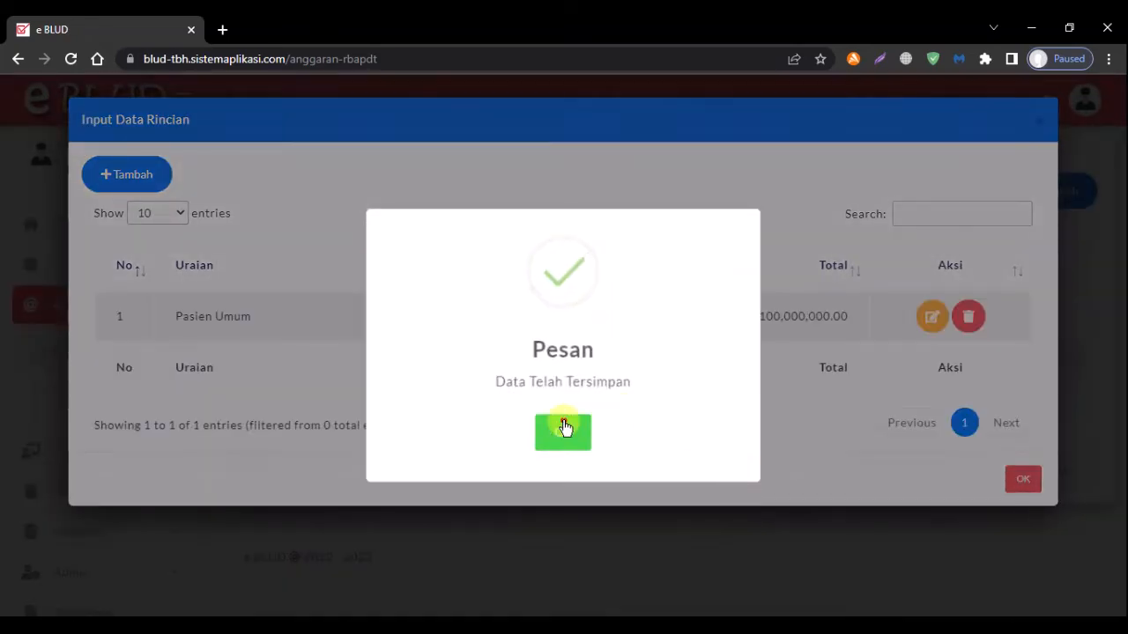
{"action": "left_click", "coordinate": [563, 430]}
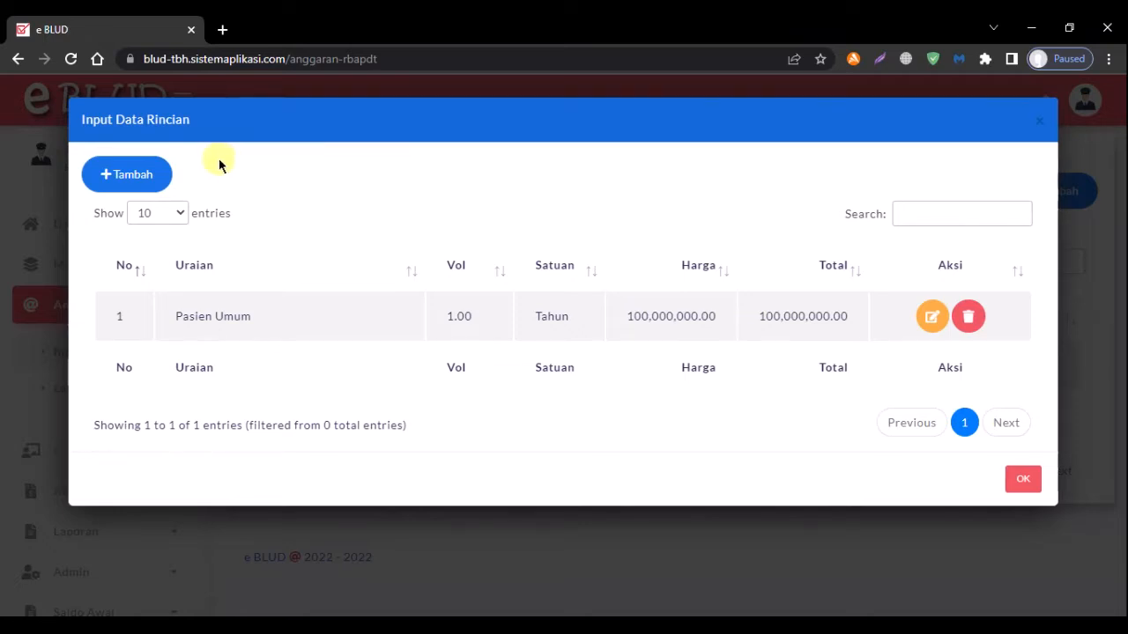
Open a blank detail form, cancel it, and return from the Jasa Layanan details to the account list.
{"action": "left_click", "coordinate": [122, 181]}
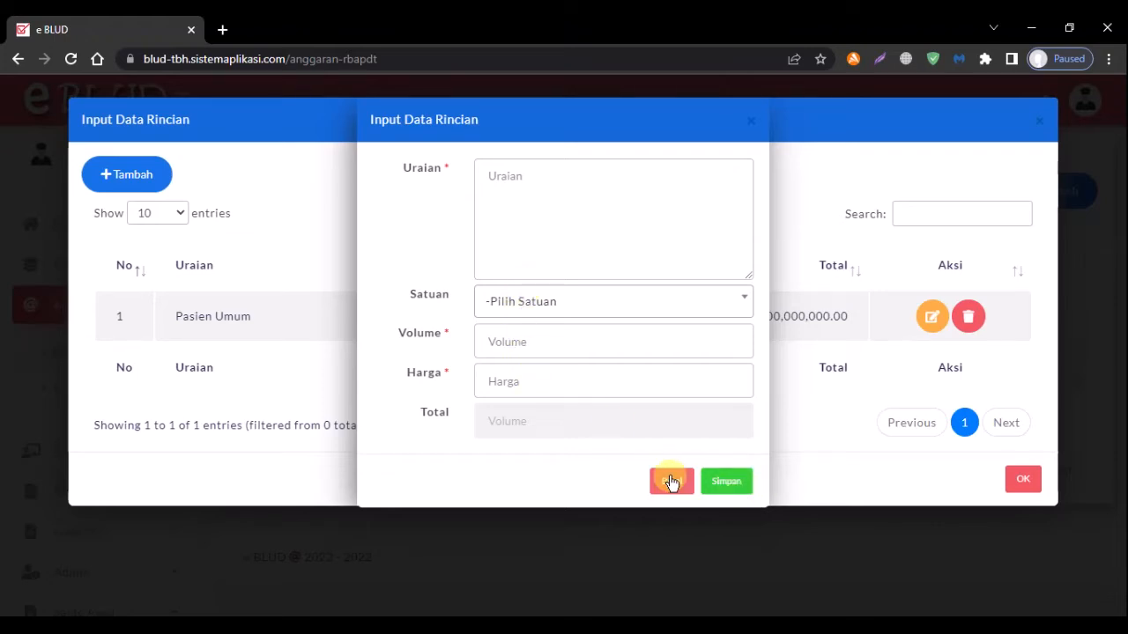
{"action": "left_click", "coordinate": [670, 481]}
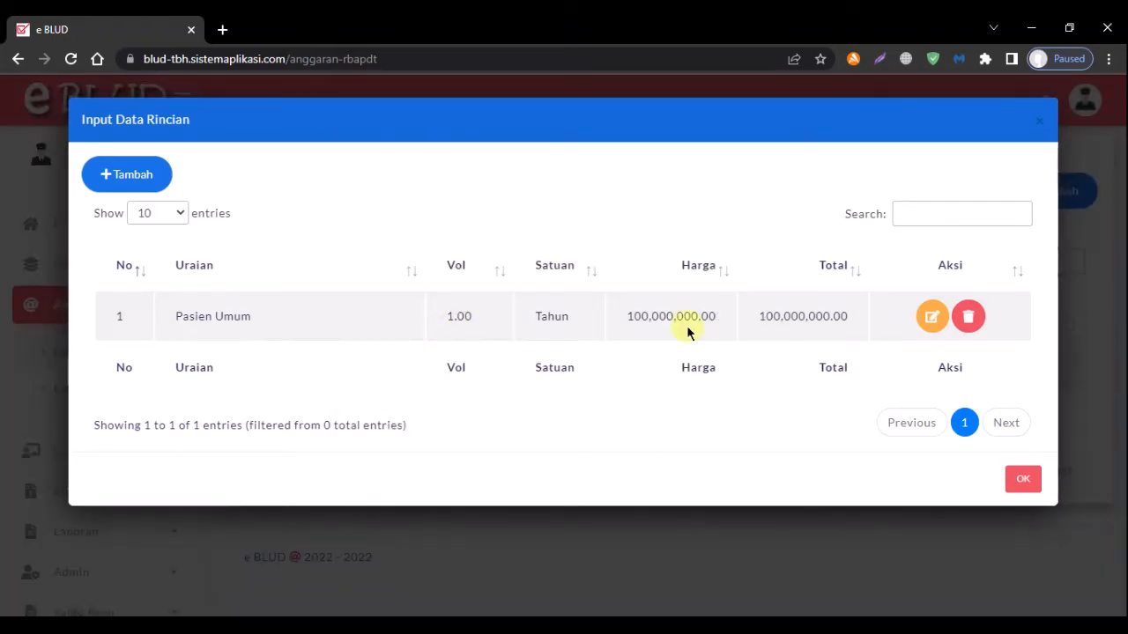
{"action": "left_click", "coordinate": [1022, 482]}
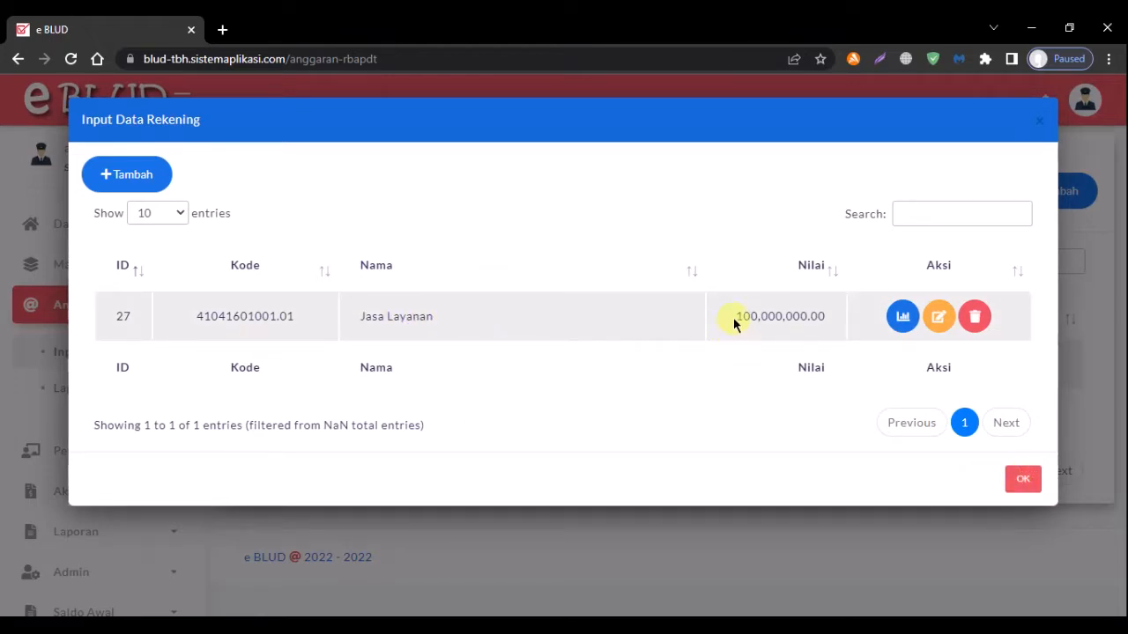
{"action": "left_click_drag", "start_coordinate": [736, 322], "coordinate": [828, 330]}
{"action": "left_click", "coordinate": [662, 261]}
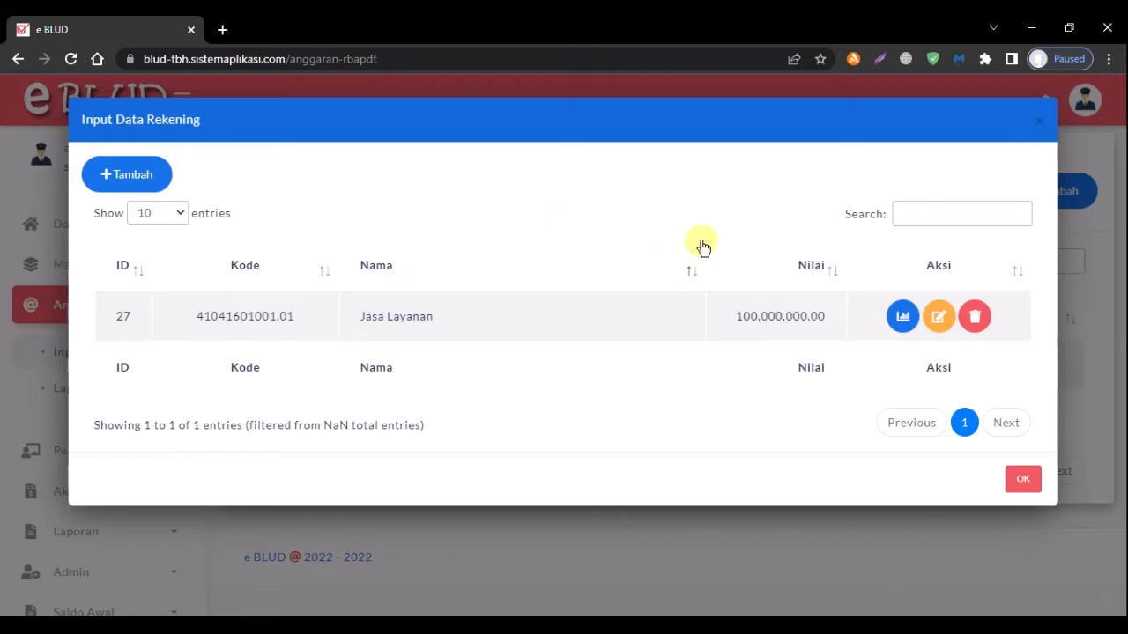
{"action": "left_click", "coordinate": [150, 272]}
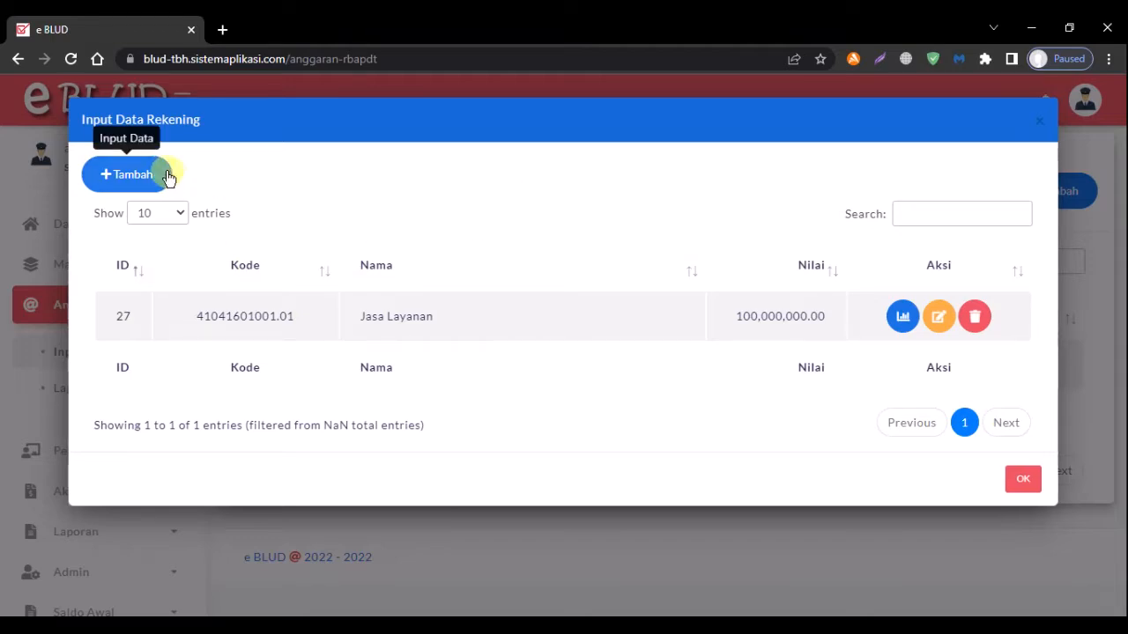
Add the account 41041601001.02 Hibah to the revenue entry and save it.
{"action": "left_click", "coordinate": [137, 175]}
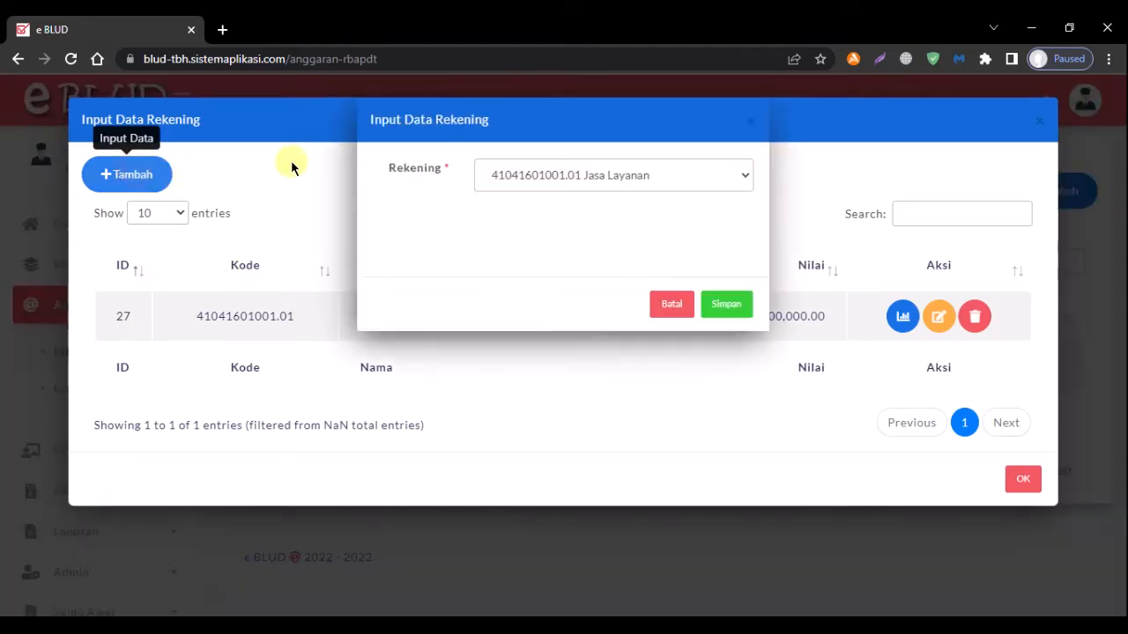
{"action": "left_click", "coordinate": [702, 170]}
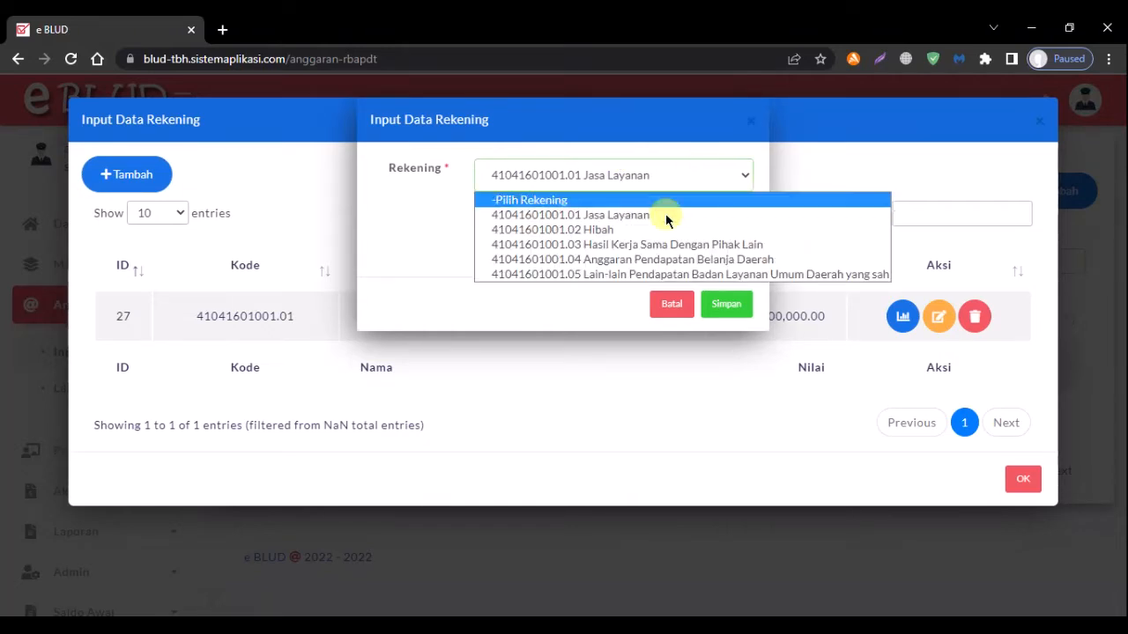
{"action": "left_click", "coordinate": [647, 238]}
{"action": "left_click", "coordinate": [721, 303]}
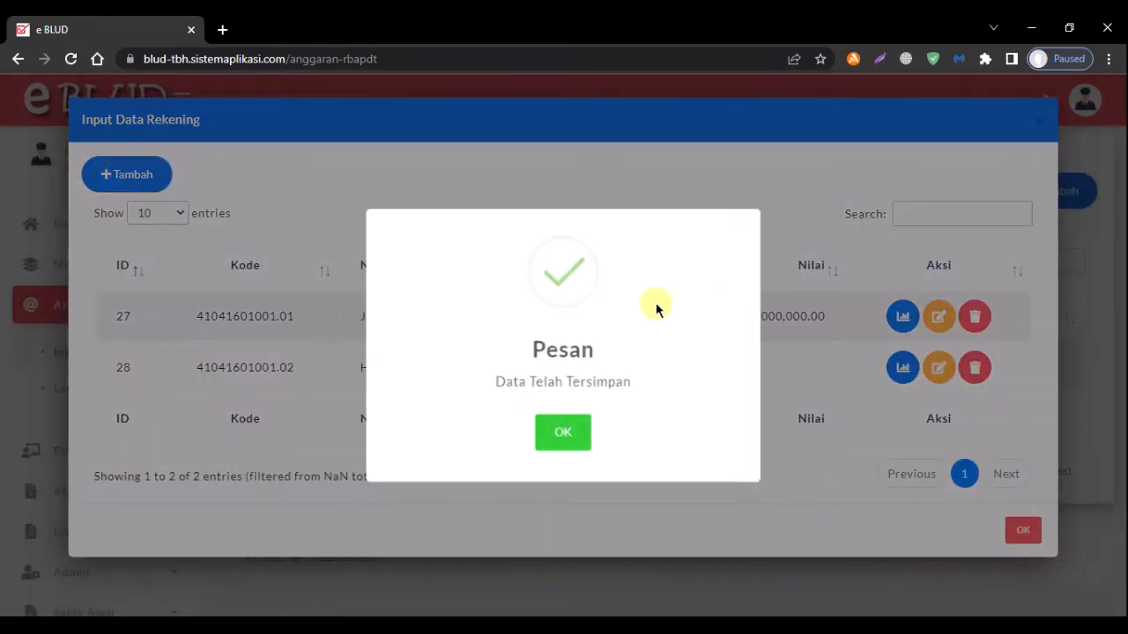
{"action": "left_click", "coordinate": [560, 432]}
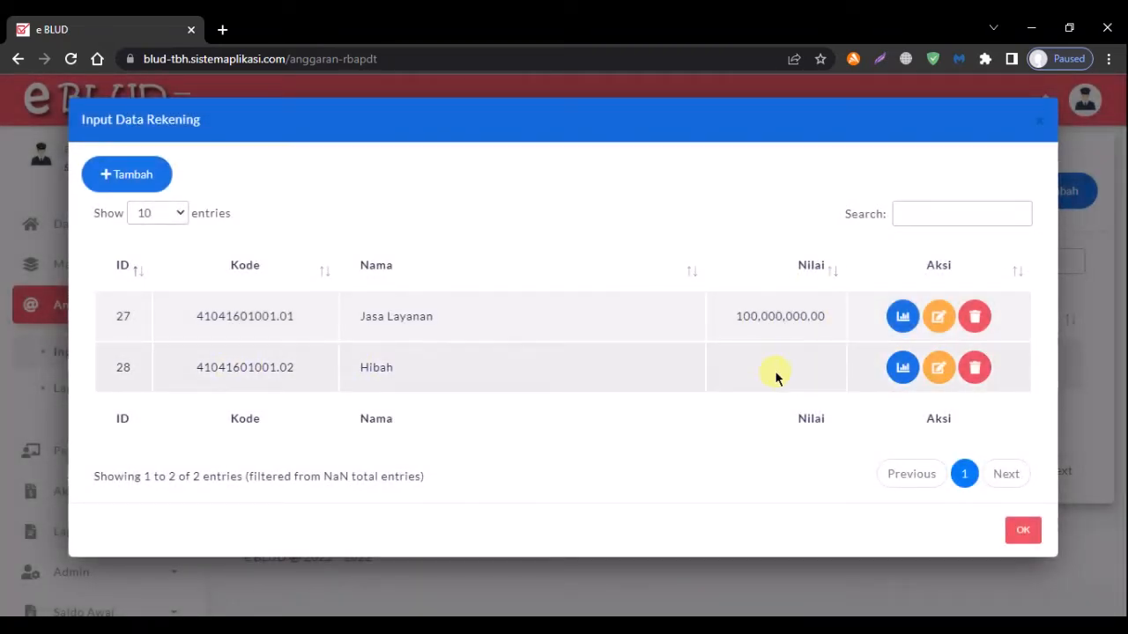
Start a detail item for the Hibah account with Uraian "Hibah", Satuan Paket and Volume 1.
{"action": "left_click", "coordinate": [902, 368]}
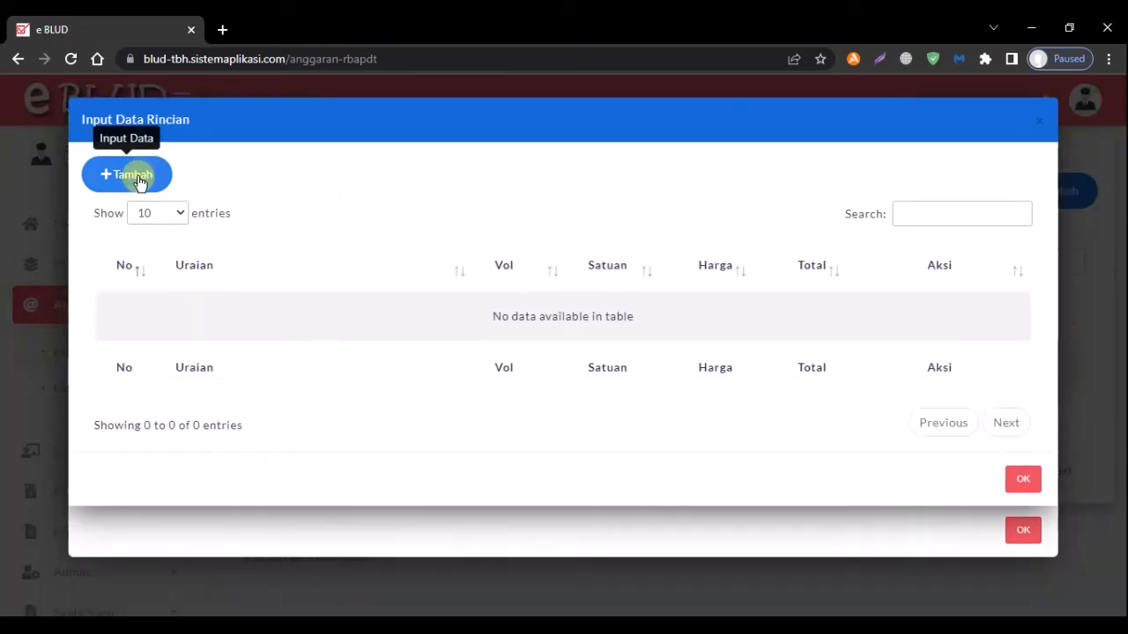
{"action": "left_click", "coordinate": [136, 180]}
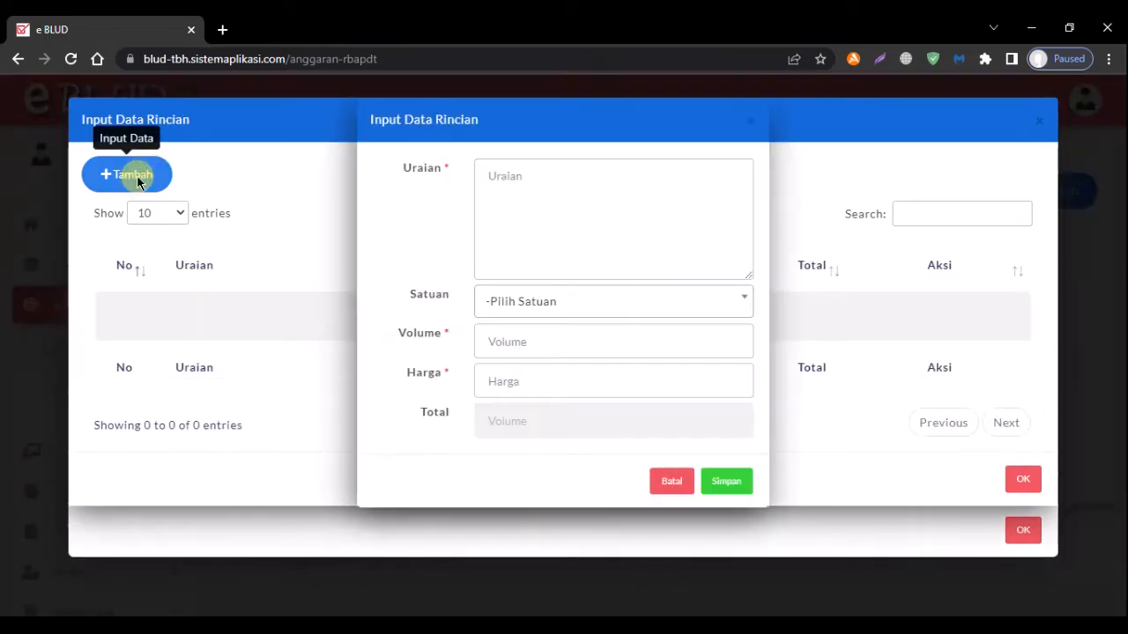
{"action": "left_click", "coordinate": [552, 186]}
{"action": "type", "text": "Hibah"}
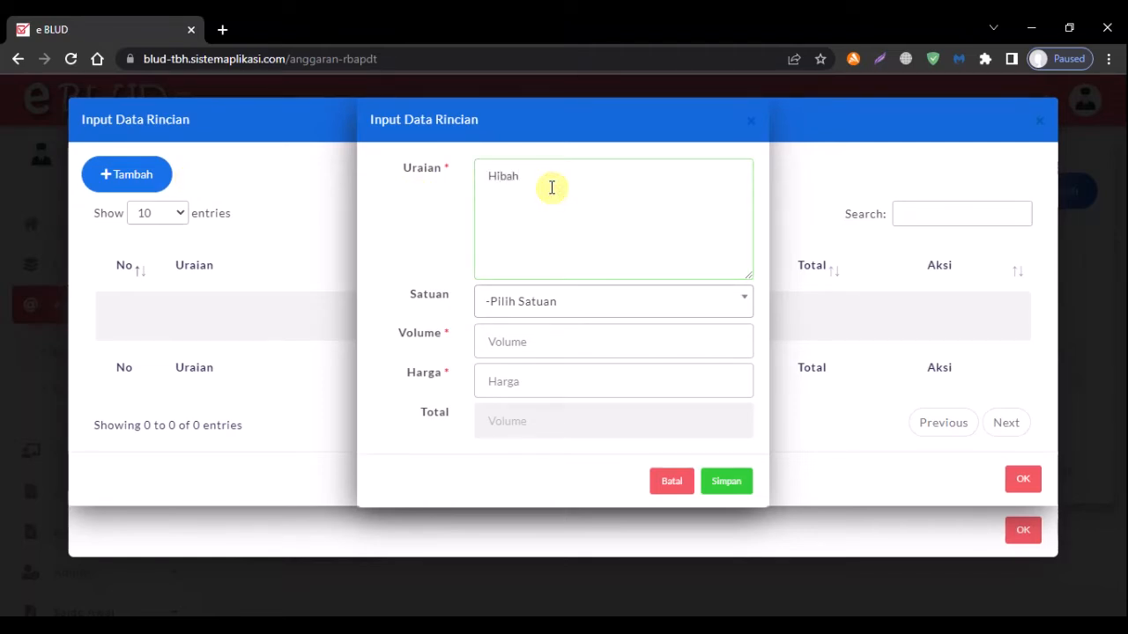
{"action": "left_click", "coordinate": [561, 310]}
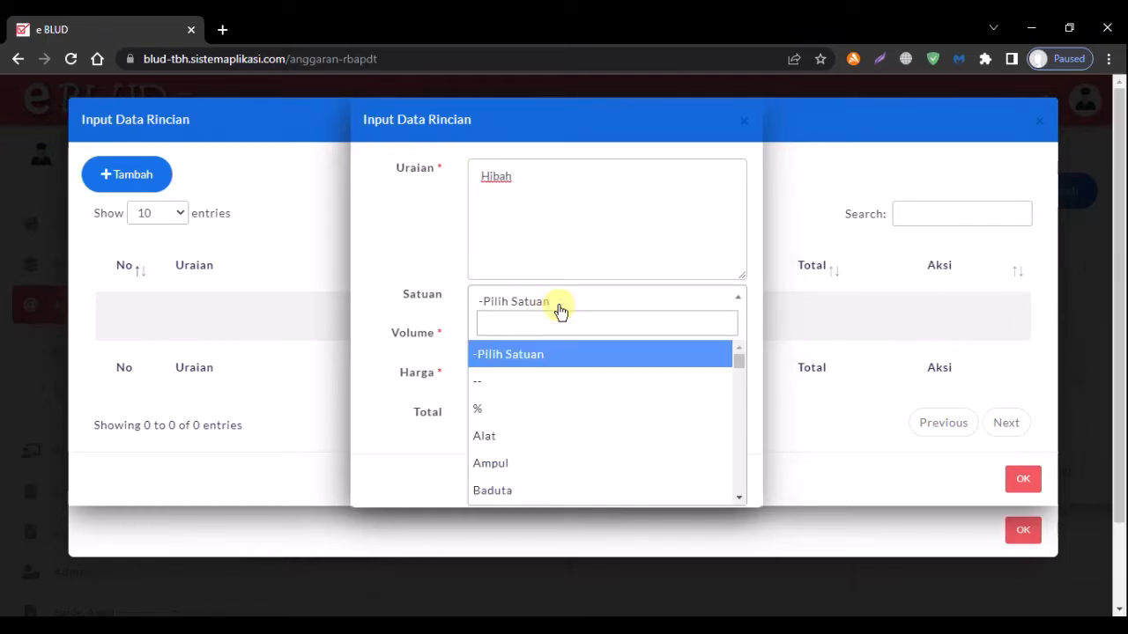
{"action": "type", "text": "pak"}
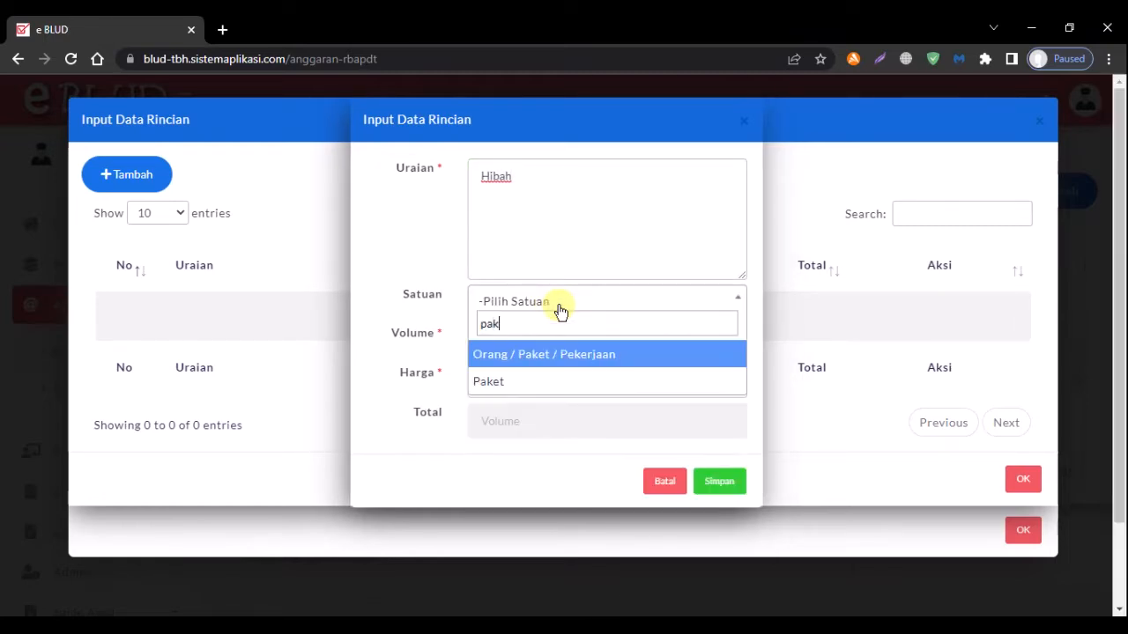
{"action": "left_click", "coordinate": [535, 384]}
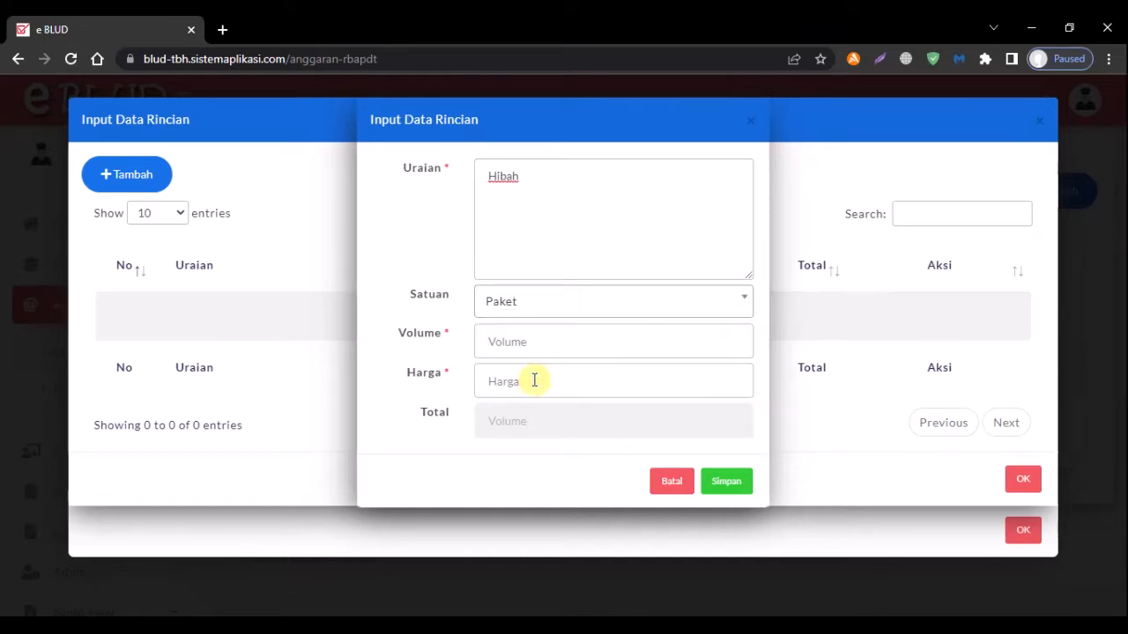
{"action": "left_click", "coordinate": [529, 341]}
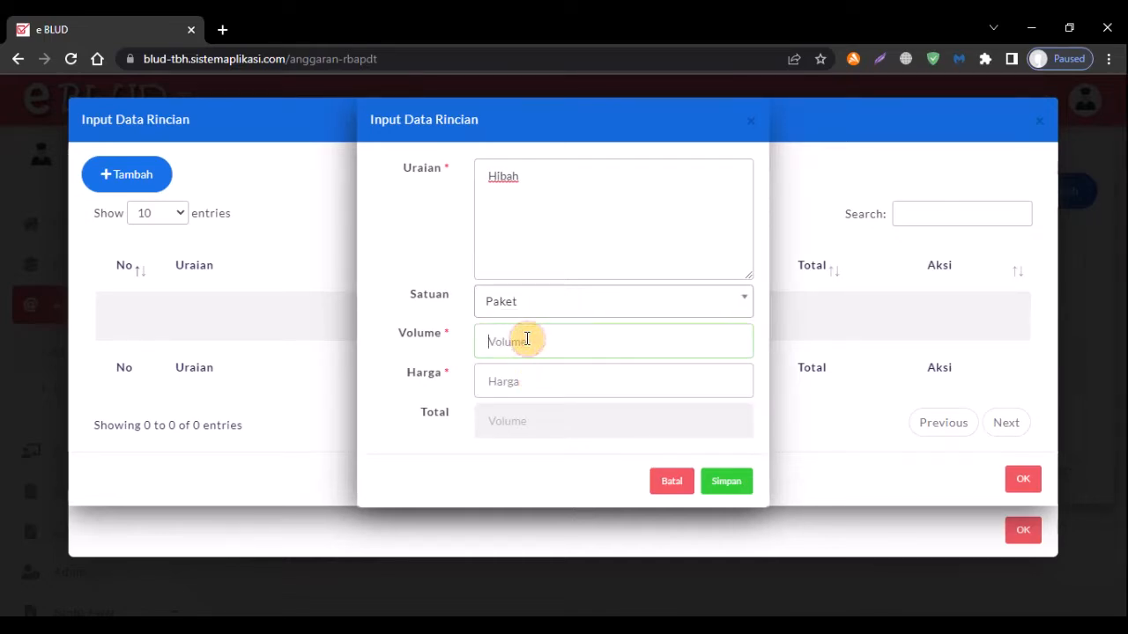
{"action": "type", "text": "1"}
Set the Hibah item's Harga to 50000000, save the item and return to the account list.
{"action": "left_click", "coordinate": [546, 381]}
{"action": "type", "text": "50"}
{"action": "left_click_drag", "start_coordinate": [546, 381], "coordinate": [444, 373]}
{"action": "type", "text": "50"}
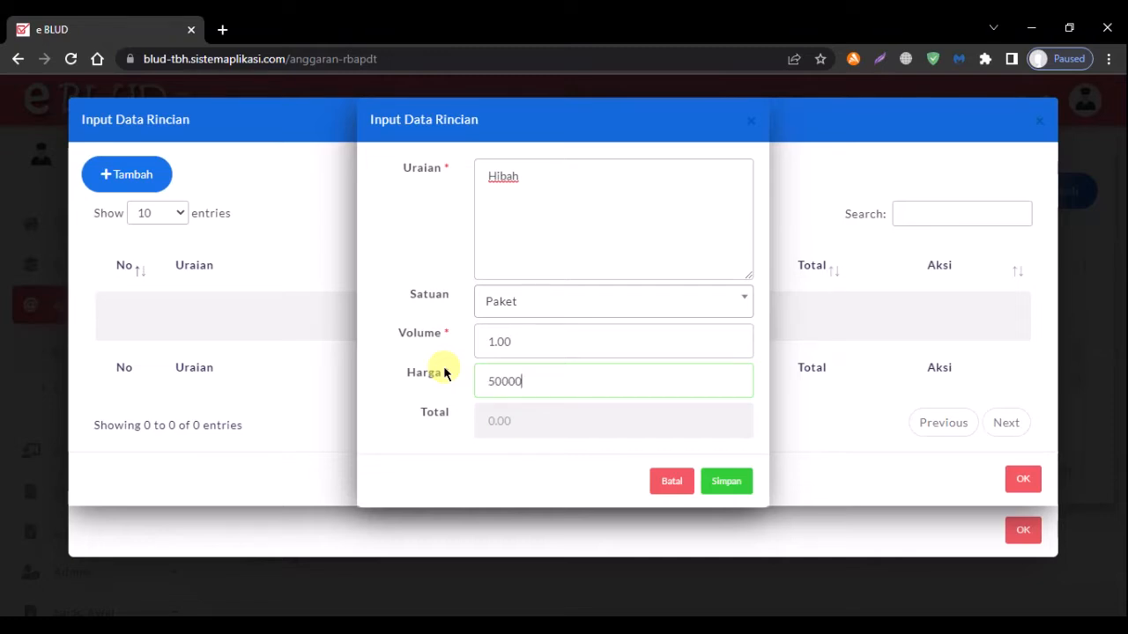
{"action": "left_click", "coordinate": [601, 417]}
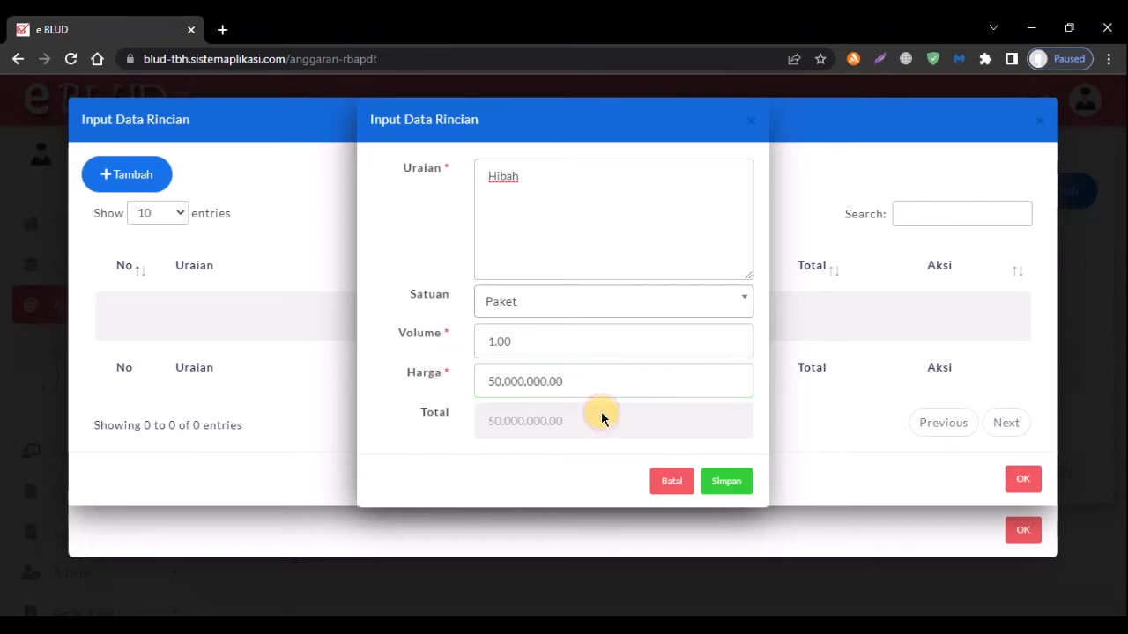
{"action": "left_click", "coordinate": [733, 480]}
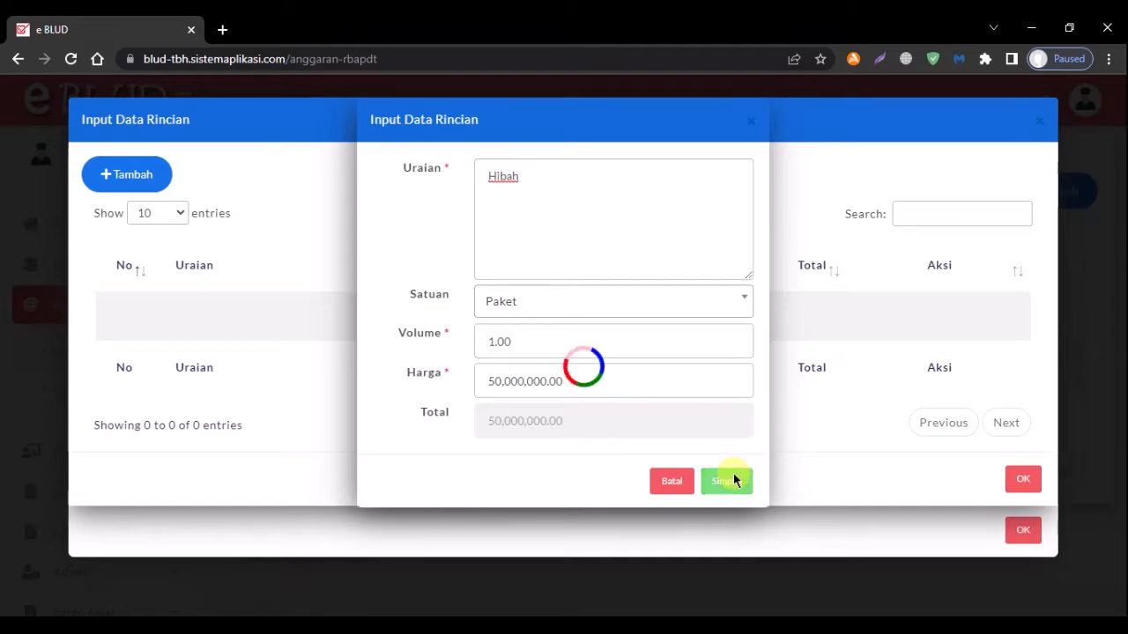
{"action": "left_click", "coordinate": [555, 434]}
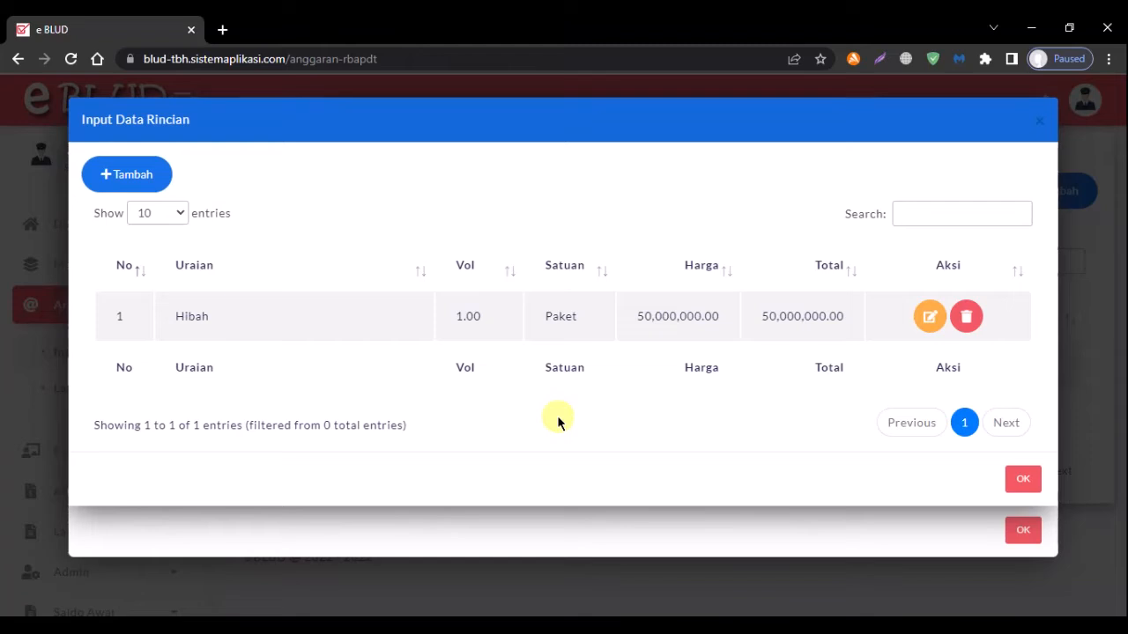
{"action": "left_click", "coordinate": [1022, 480]}
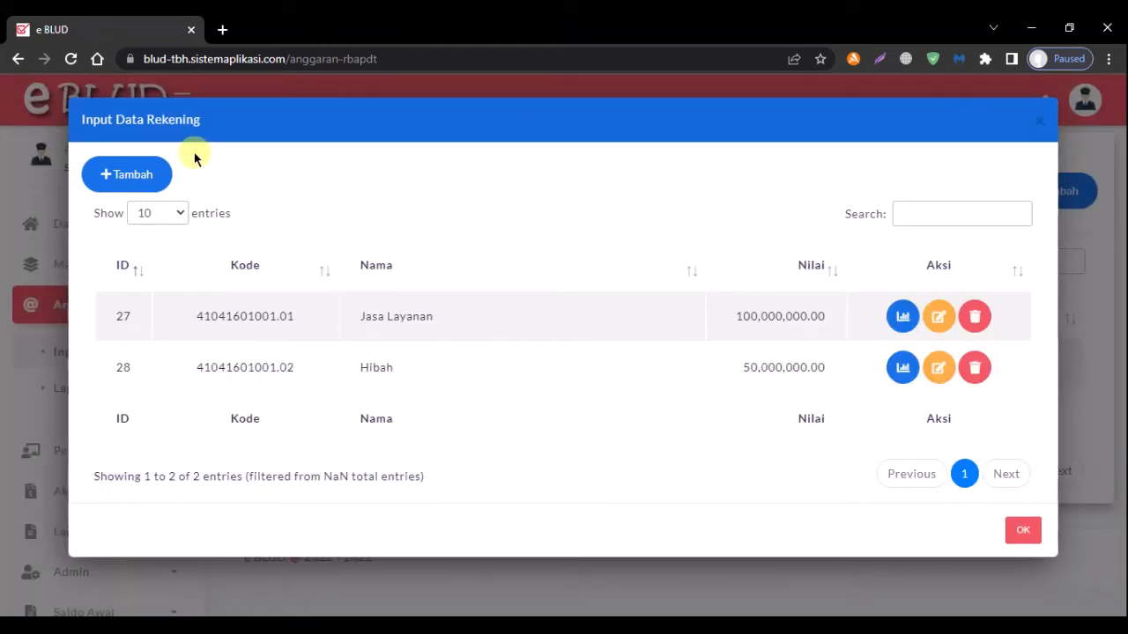
Add the account 41041601001.03 Hasil Kerja Sama Dengan Pihak Lain to the revenue entry and save it.
{"action": "left_click", "coordinate": [144, 175]}
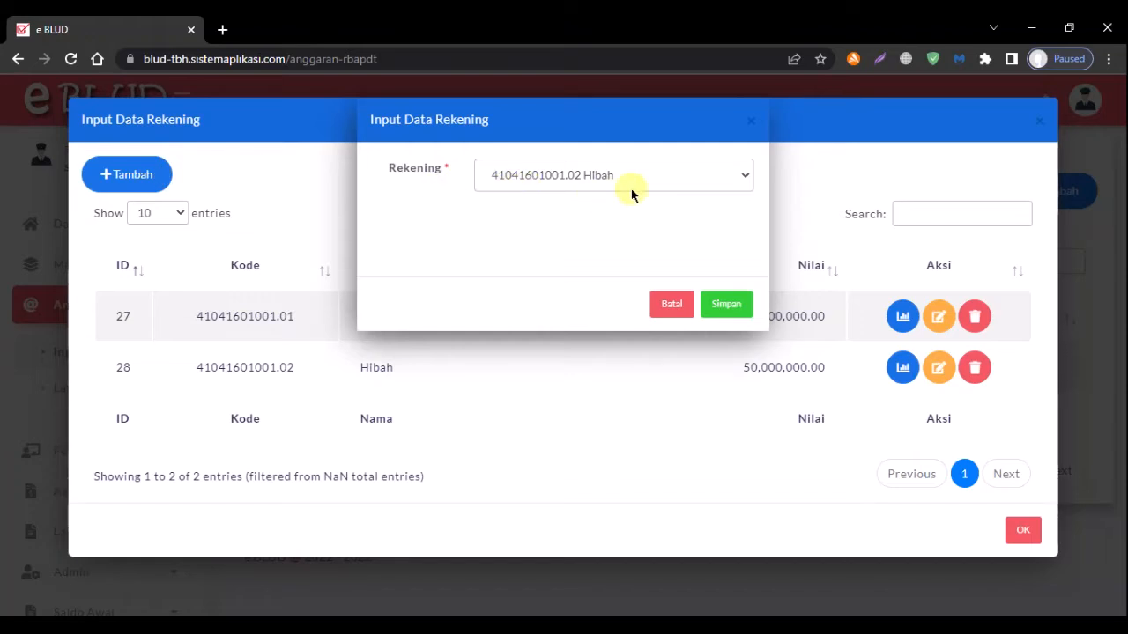
{"action": "left_click", "coordinate": [697, 176]}
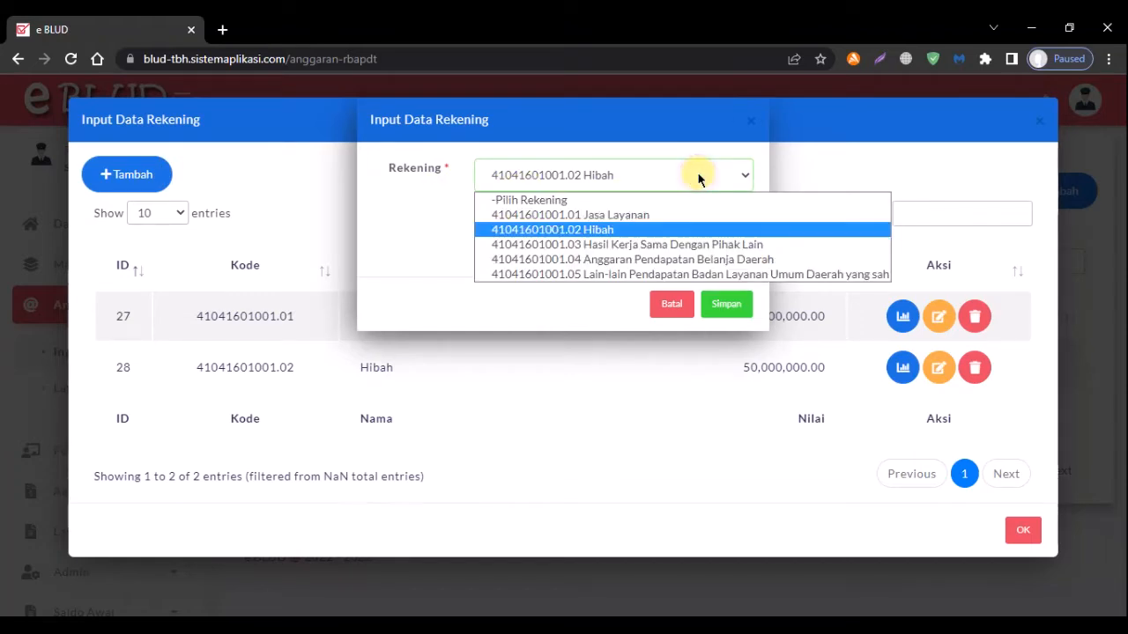
{"action": "left_click", "coordinate": [674, 244]}
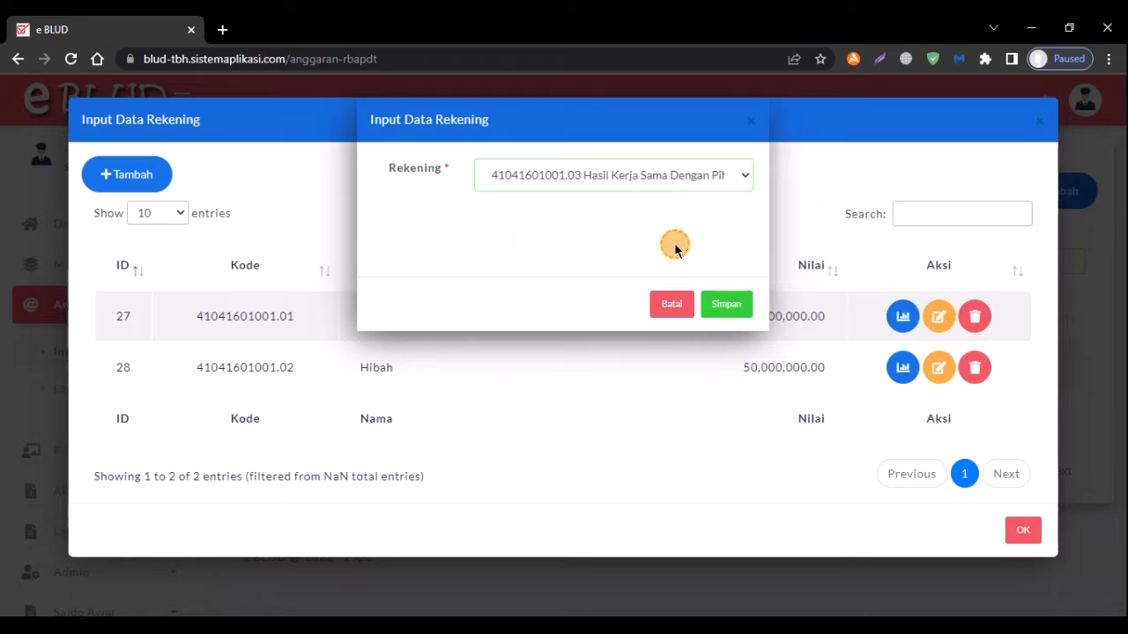
{"action": "left_click", "coordinate": [734, 306]}
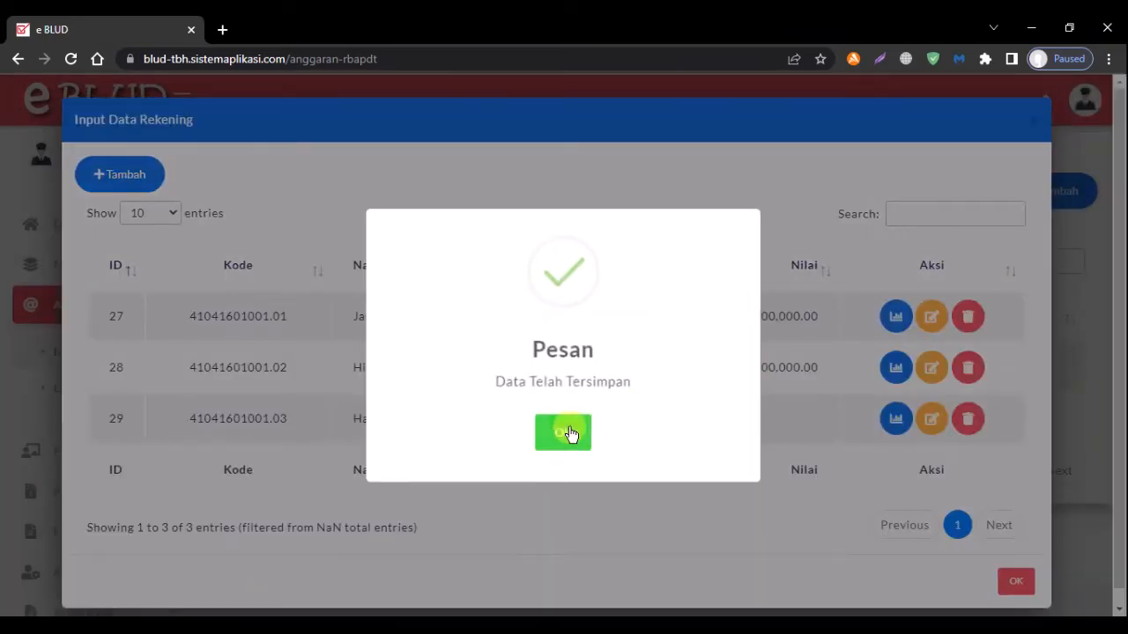
{"action": "left_click", "coordinate": [564, 431]}
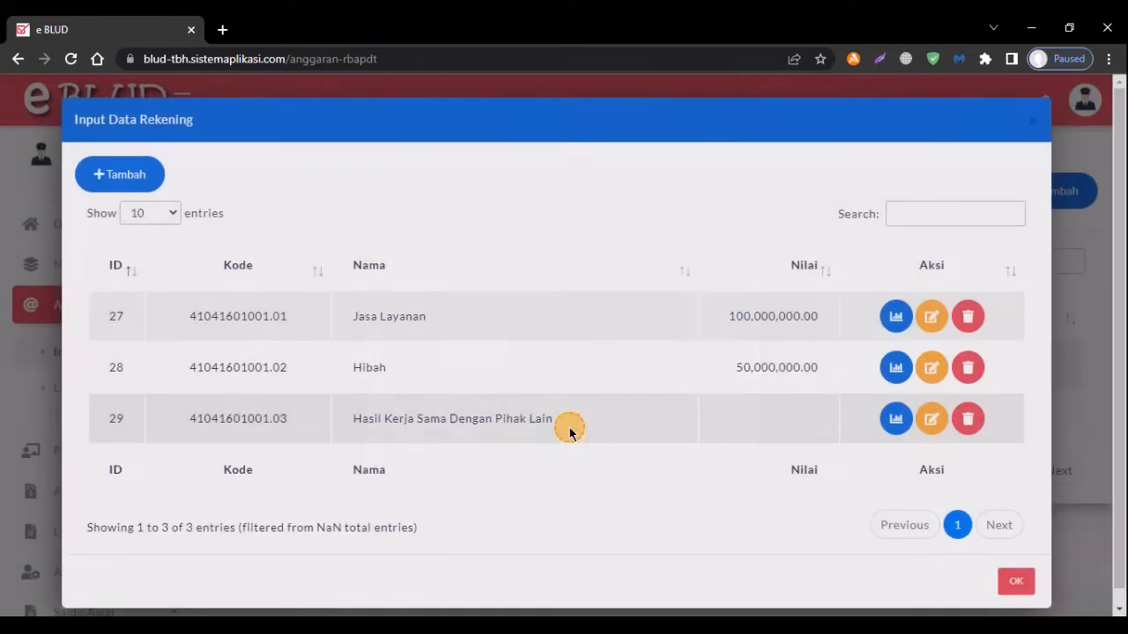
Start a detail item for the Hasil Kerja Sama account with Uraian "Sewa ruangan untuk ATM", Satuan Tahun and Volume 1.
{"action": "left_click", "coordinate": [897, 419]}
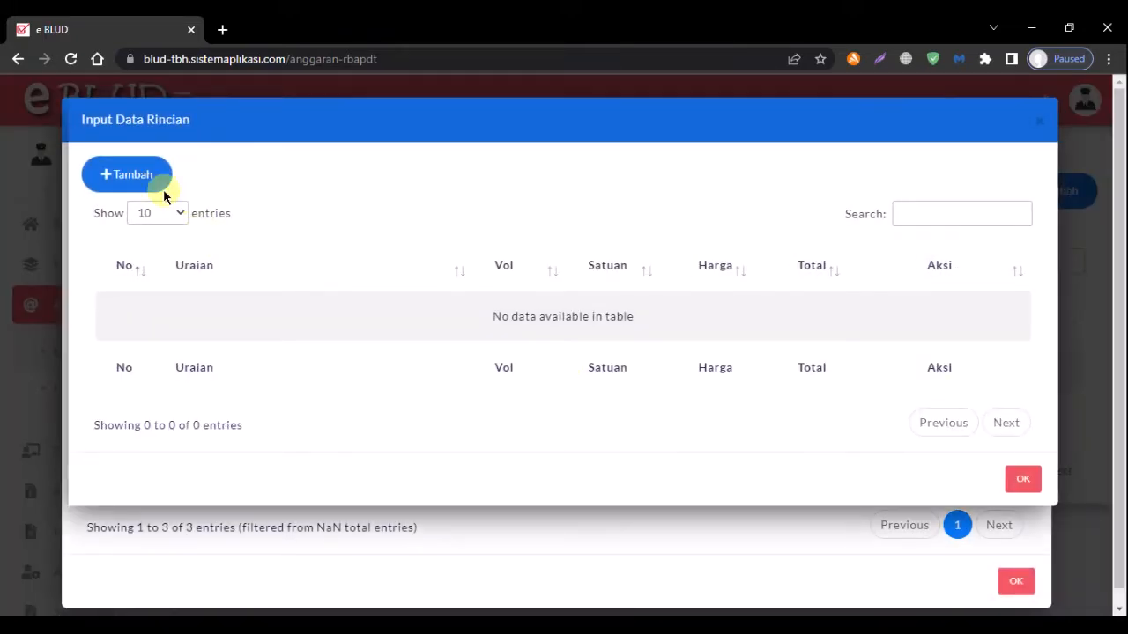
{"action": "left_click", "coordinate": [142, 181]}
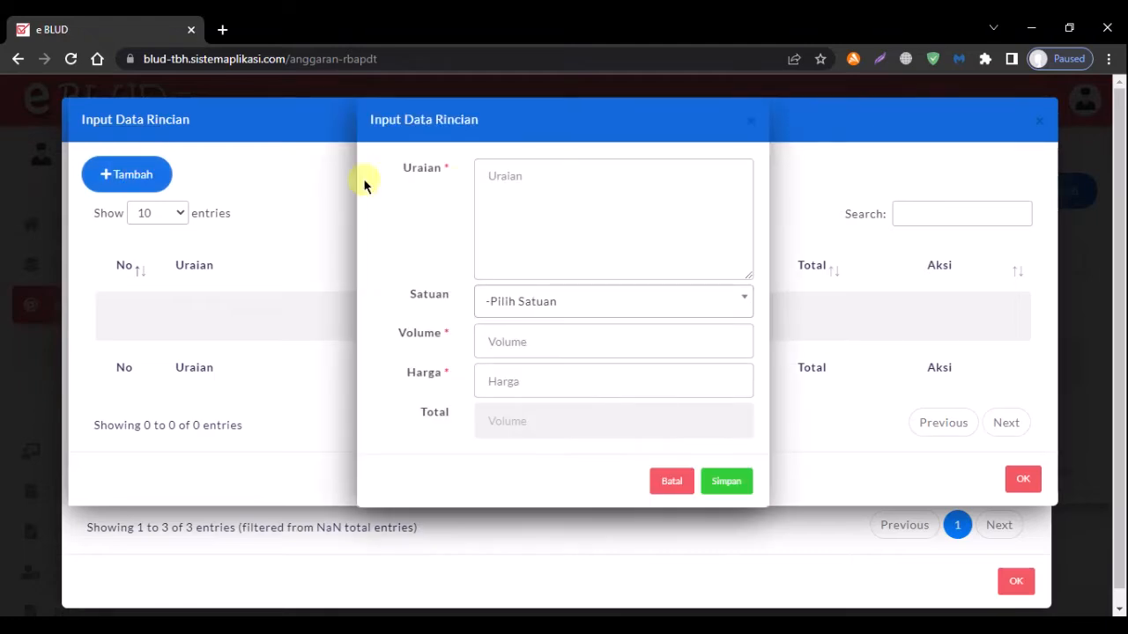
{"action": "left_click", "coordinate": [527, 185]}
{"action": "type", "text": "Se"}
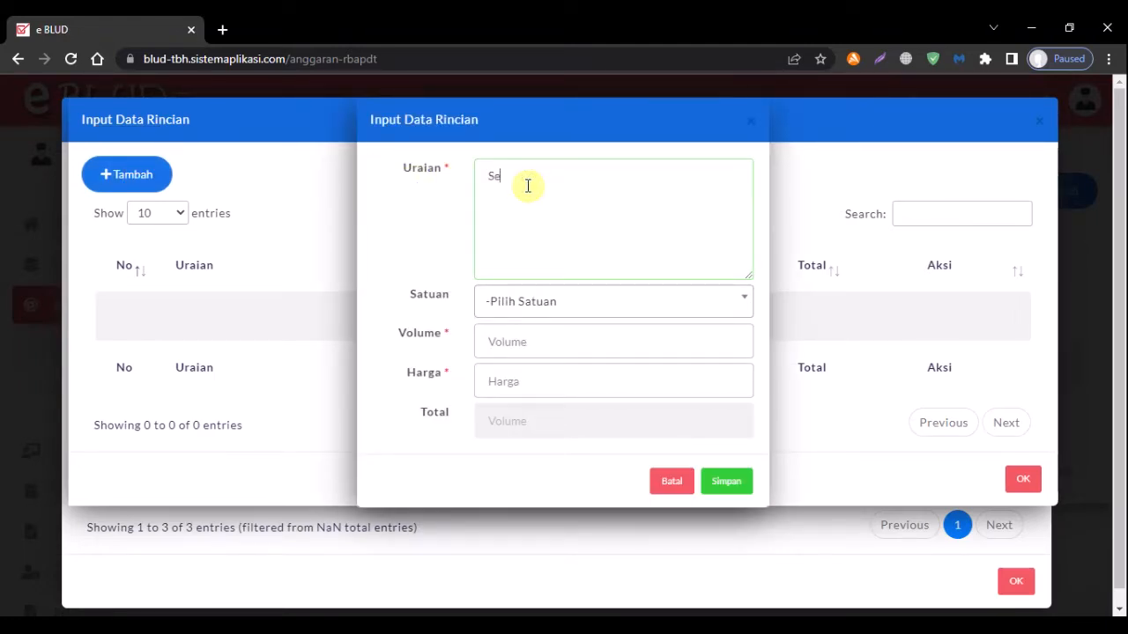
{"action": "type", "text": "wa ruangan untuk ATM"}
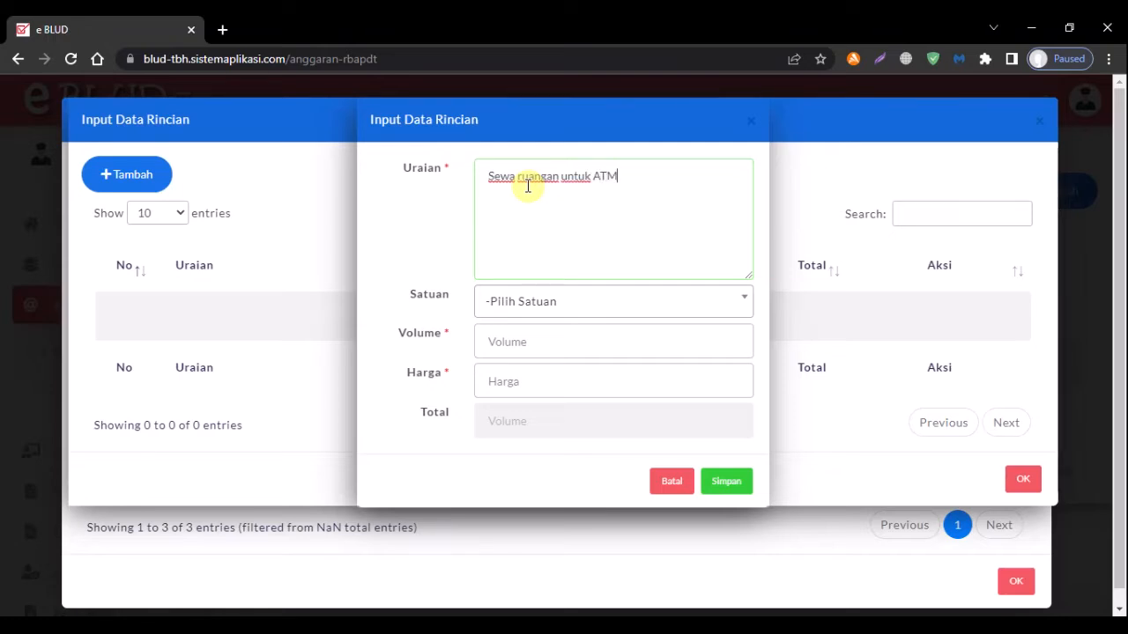
{"action": "left_click", "coordinate": [576, 304]}
{"action": "type", "text": "tahun"}
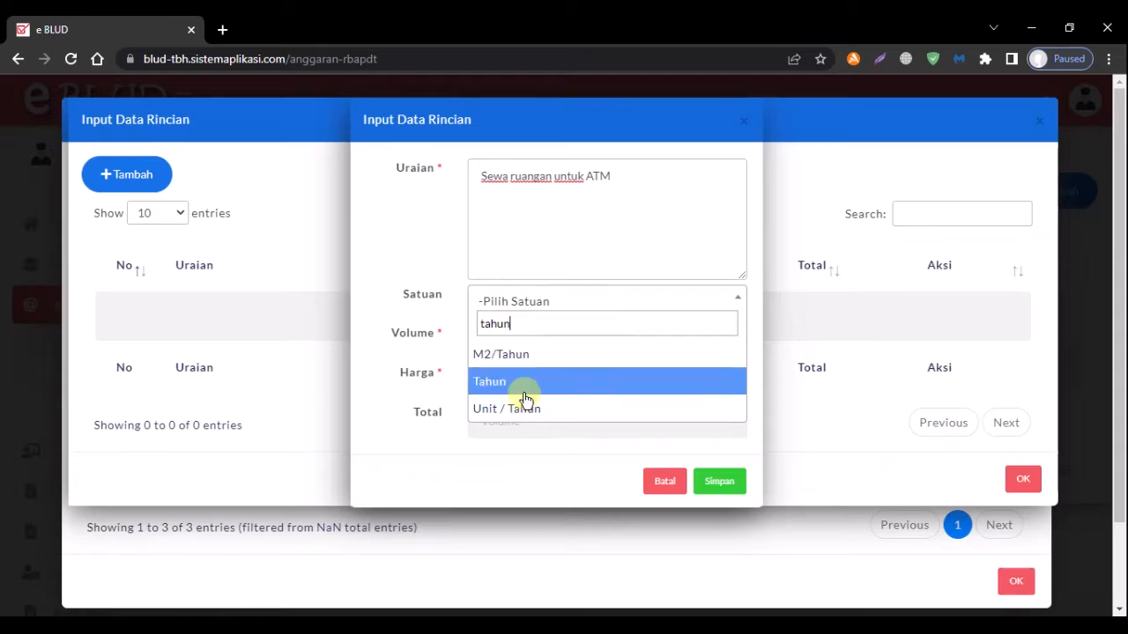
{"action": "left_click", "coordinate": [536, 387]}
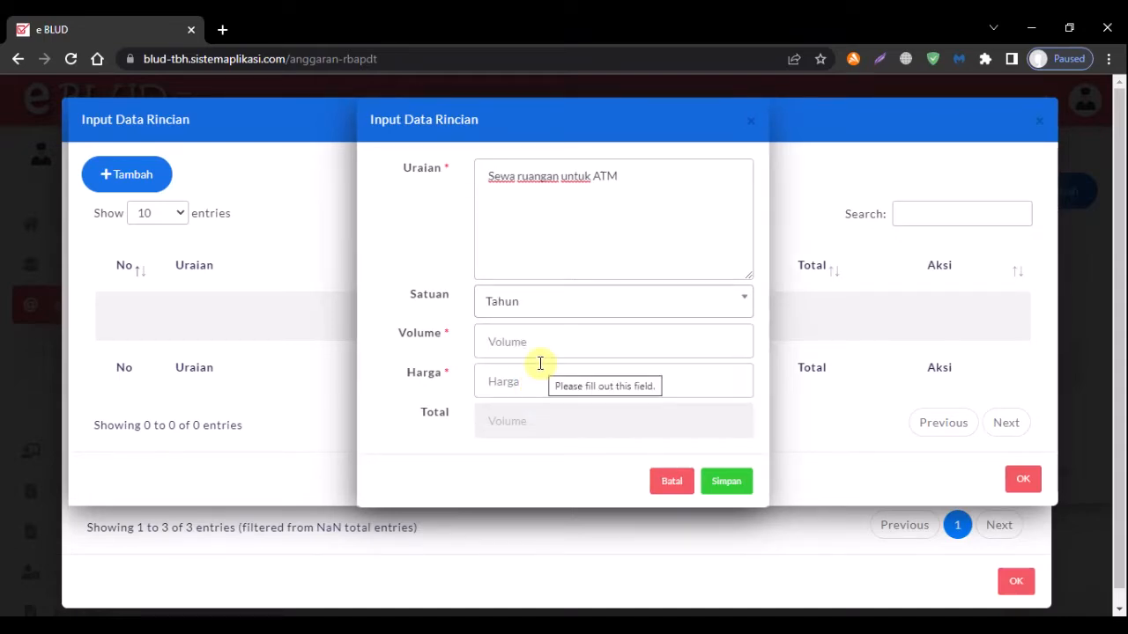
{"action": "left_click", "coordinate": [540, 350]}
{"action": "type", "text": "1"}
Set the ATM room rental item's Harga to 50,000,000, save it and return to the RBA Murni Pendapatan list.
{"action": "left_click", "coordinate": [547, 377]}
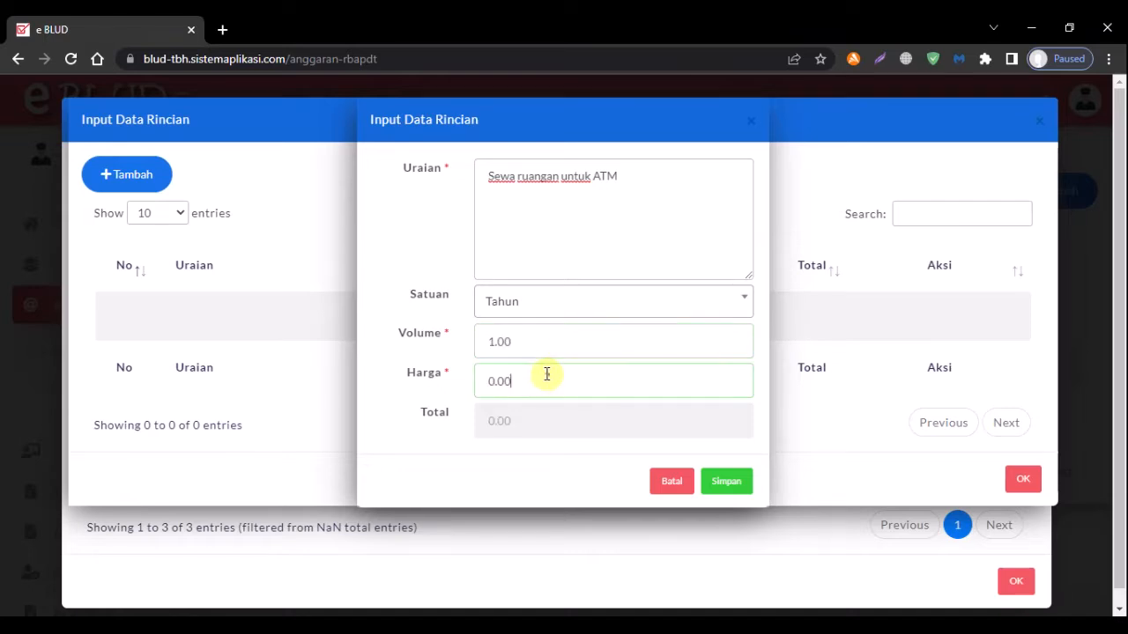
{"action": "left_click_drag", "start_coordinate": [533, 383], "coordinate": [392, 361]}
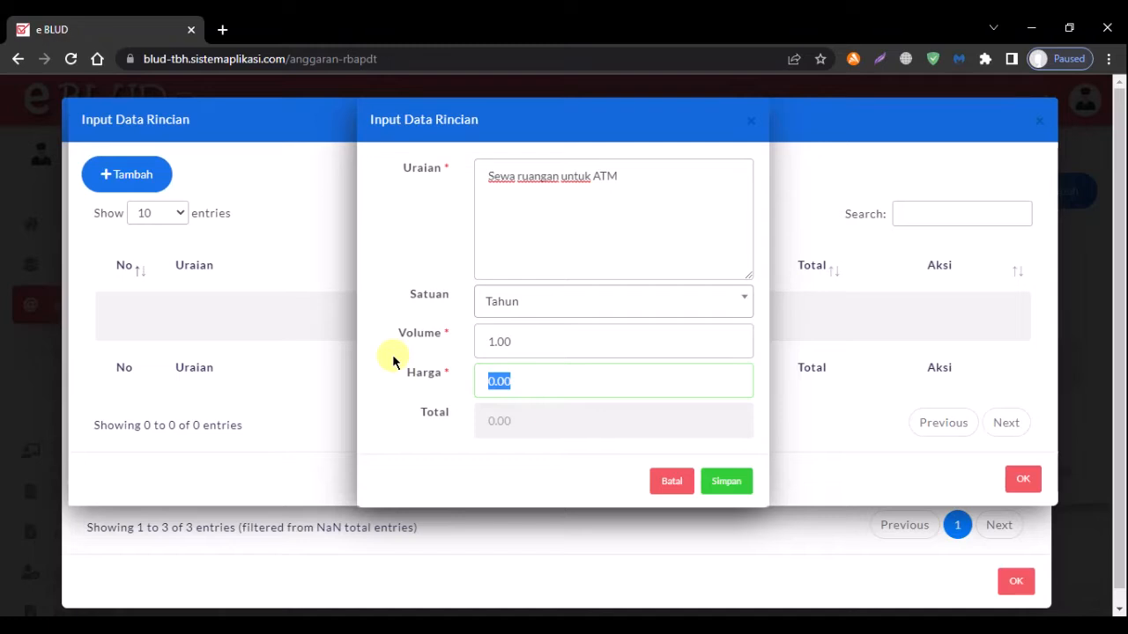
{"action": "type", "text": "50,000,000"}
{"action": "key", "text": "Tab"}
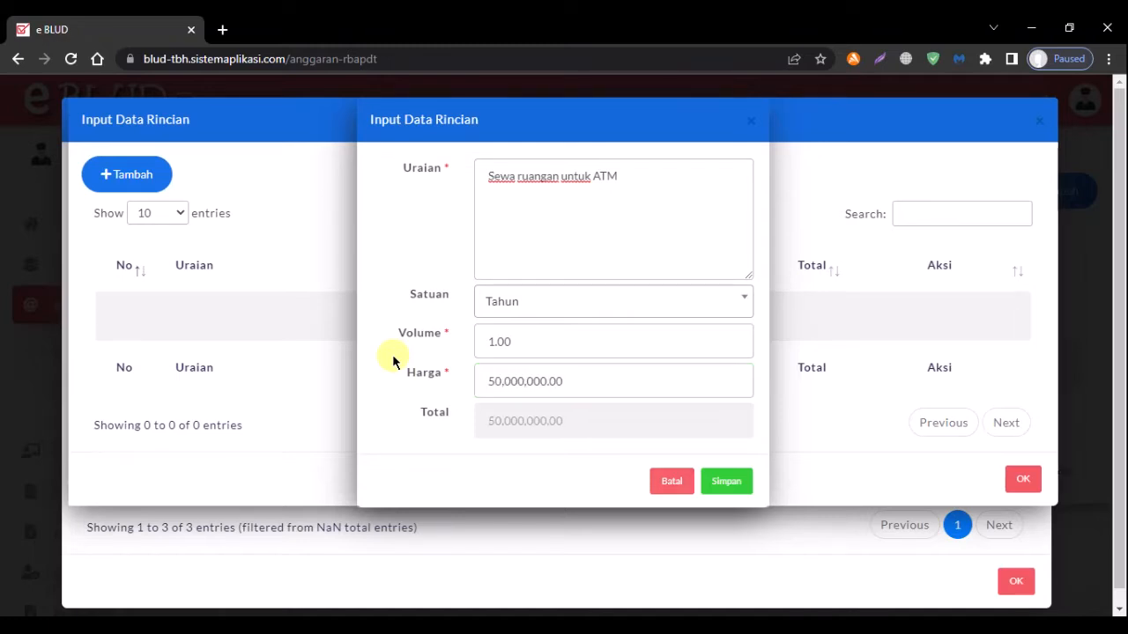
{"action": "left_click", "coordinate": [732, 480]}
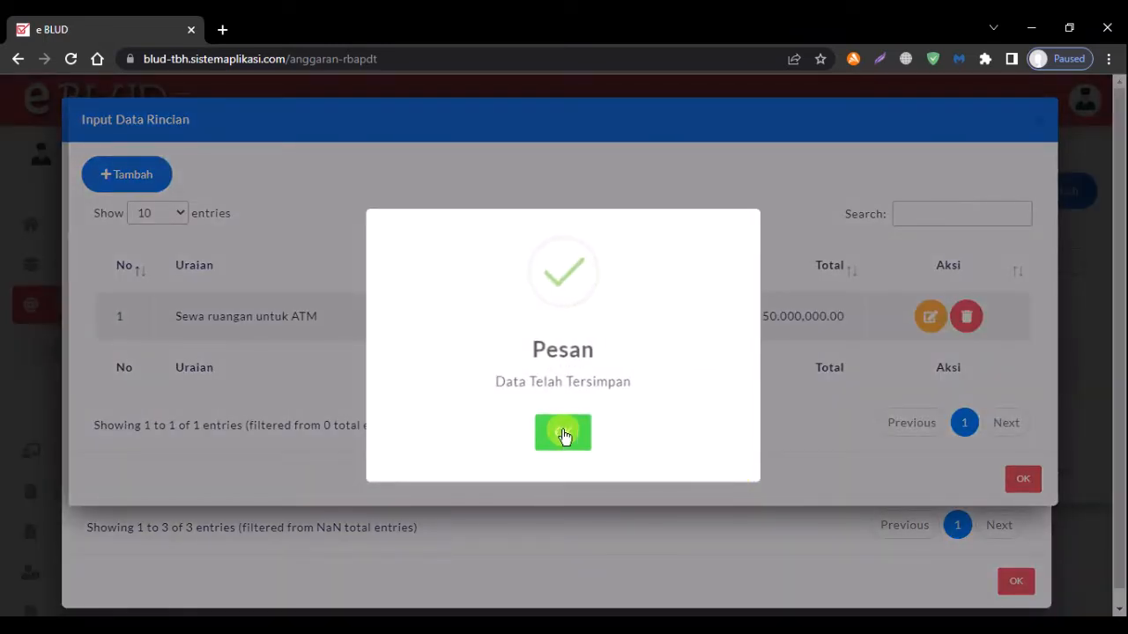
{"action": "left_click", "coordinate": [564, 434]}
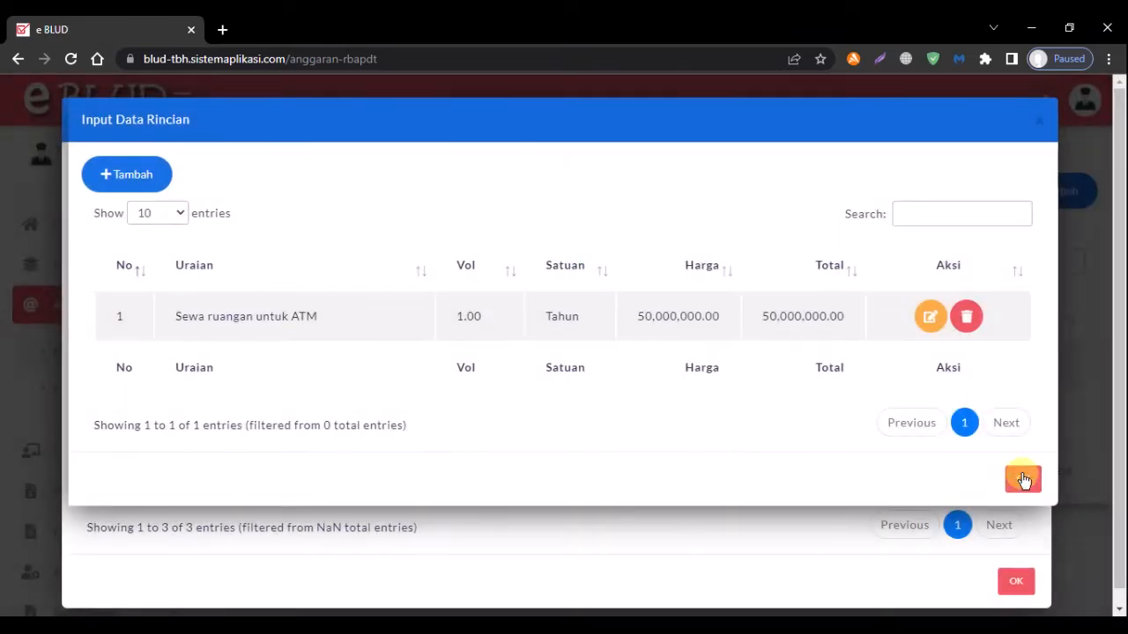
{"action": "left_click", "coordinate": [1026, 483]}
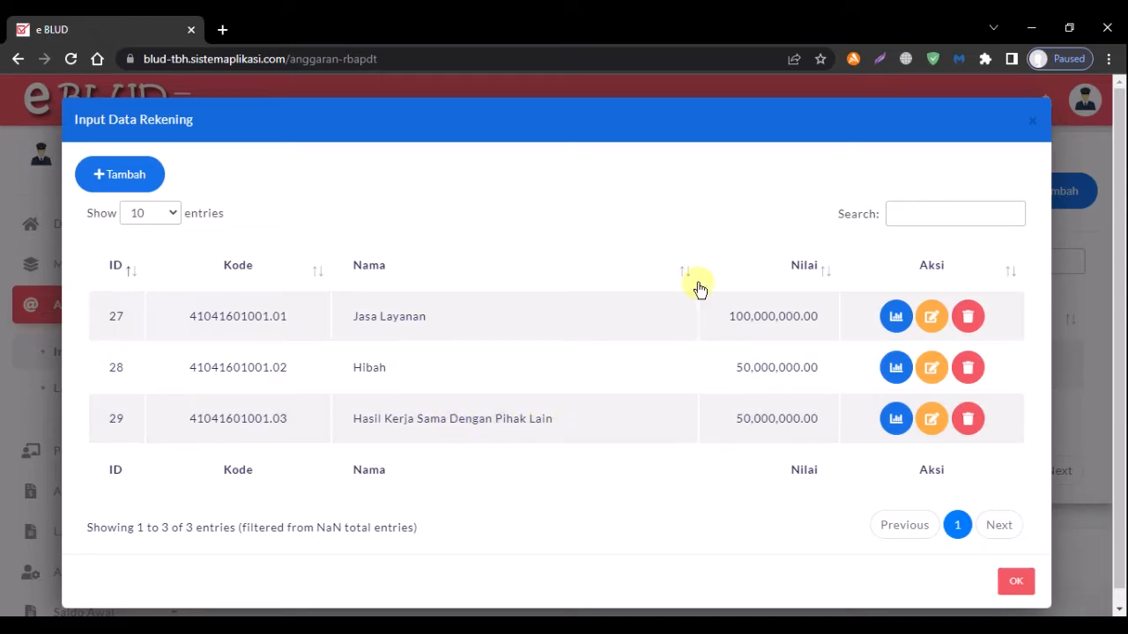
{"action": "left_click", "coordinate": [1018, 580]}
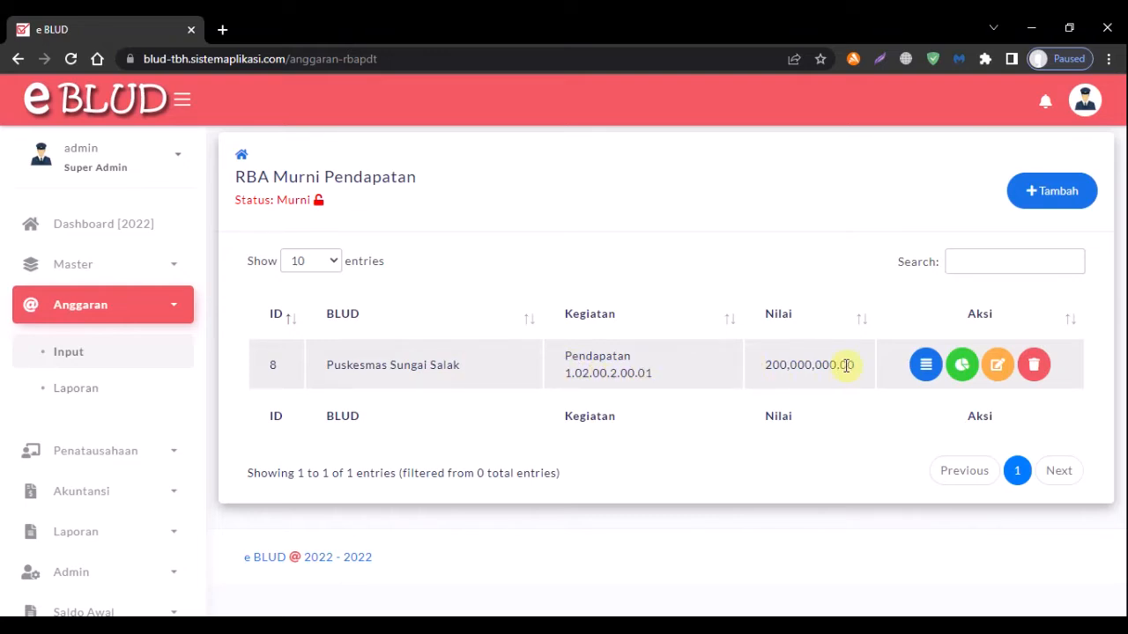
Open the Anggaran Kas of the Puskesmas Sungai Salak entry and set Triwulan 1 and Triwulan 2 to 50,000,000 each.
{"action": "left_click", "coordinate": [963, 365]}
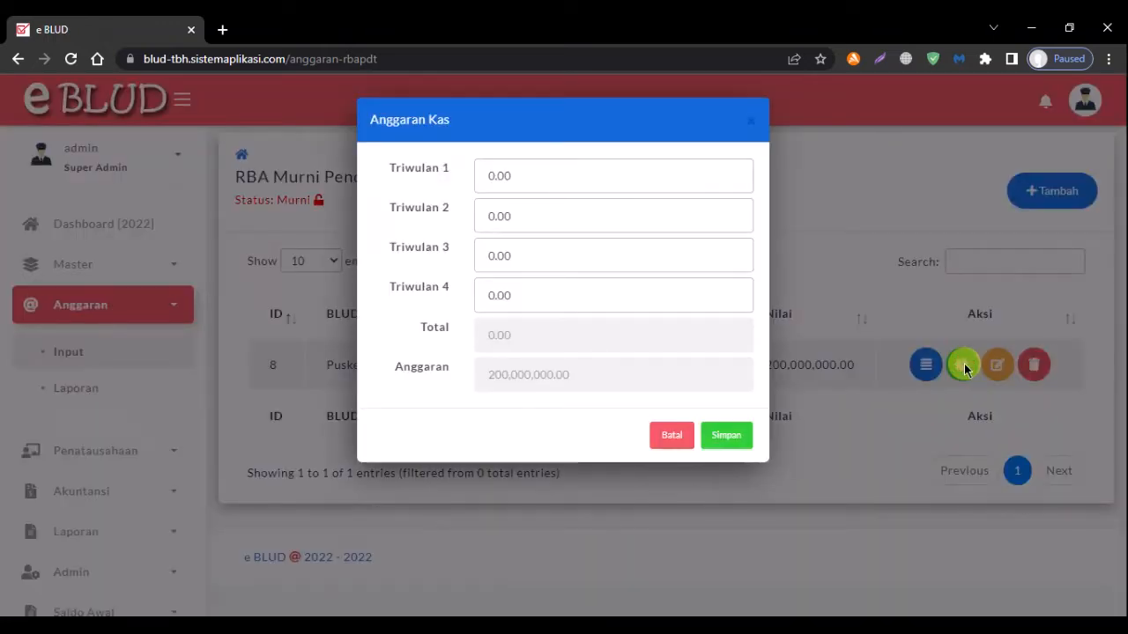
{"action": "left_click", "coordinate": [531, 177]}
{"action": "type", "text": "5"}
{"action": "type", "text": "0000000"}
{"action": "key", "text": "Tab"}
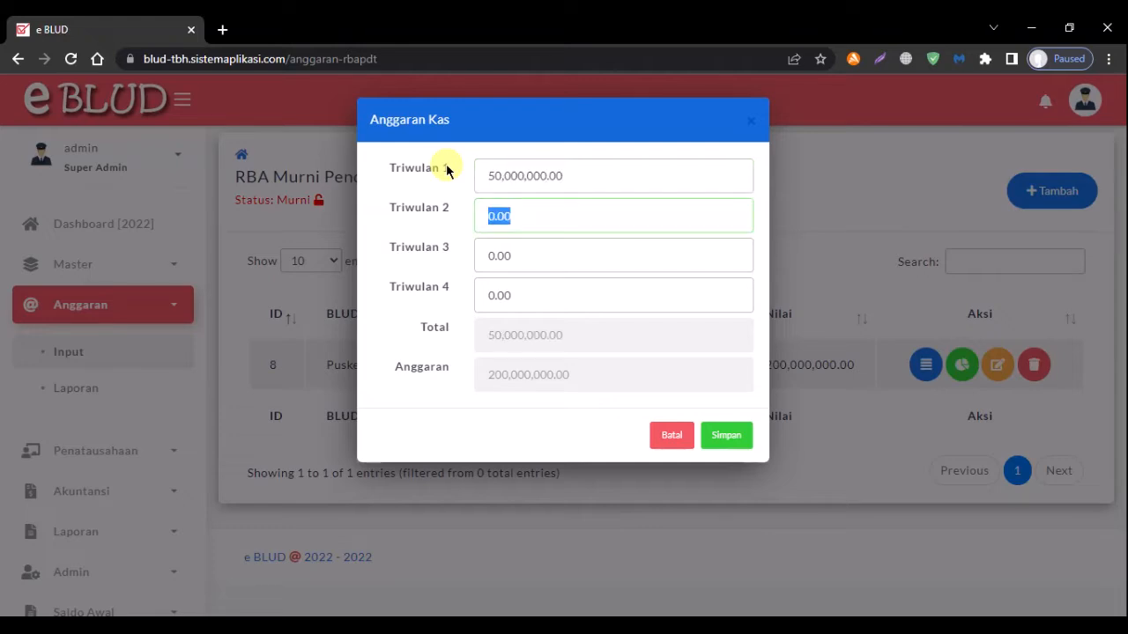
{"action": "type", "text": "50000"}
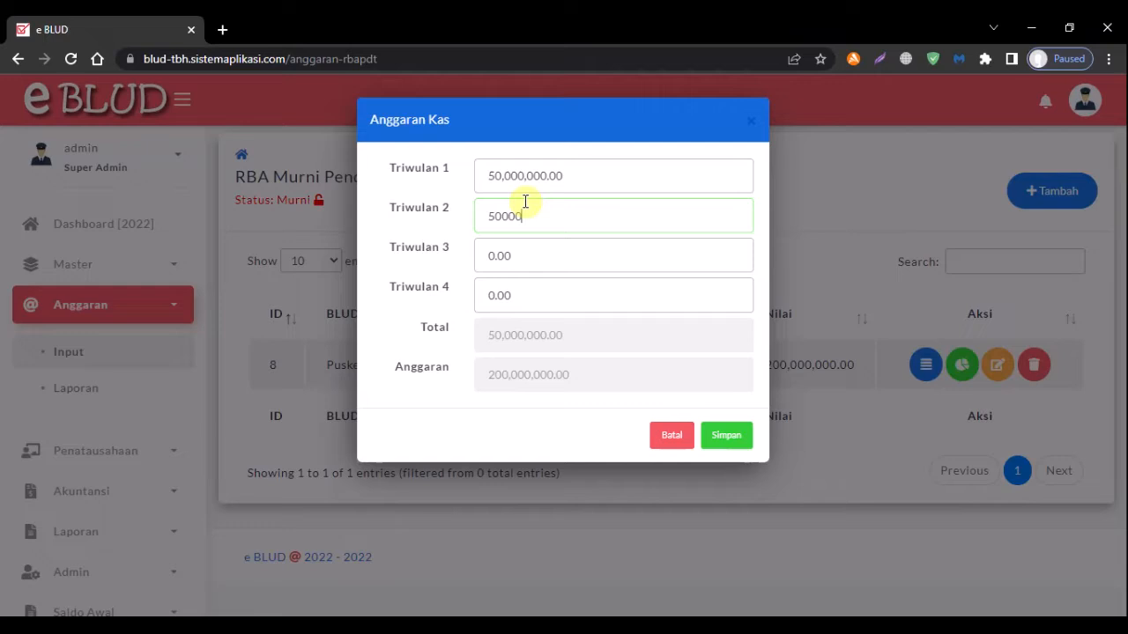
{"action": "key", "text": "Tab"}
Set Triwulan 3 and Triwulan 4 to 50,000,000 each and save the Anggaran Kas.
{"action": "type", "text": "50,000,000.0"}
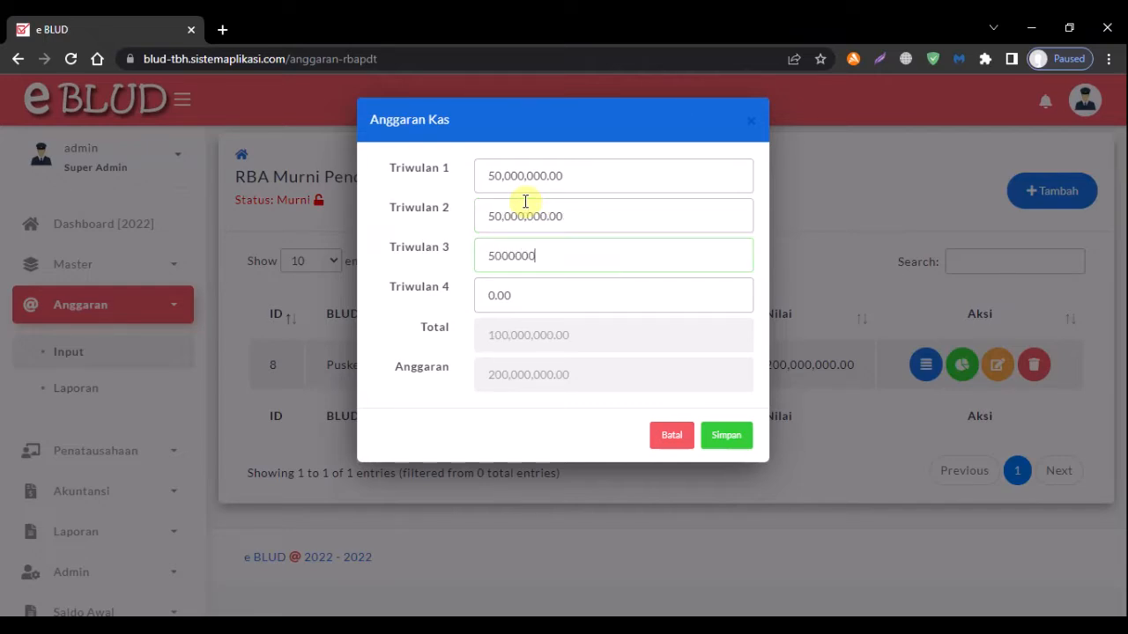
{"action": "type", "text": "0"}
{"action": "key", "text": "Tab"}
{"action": "type", "text": "50,000,000"}
{"action": "key", "text": "Tab"}
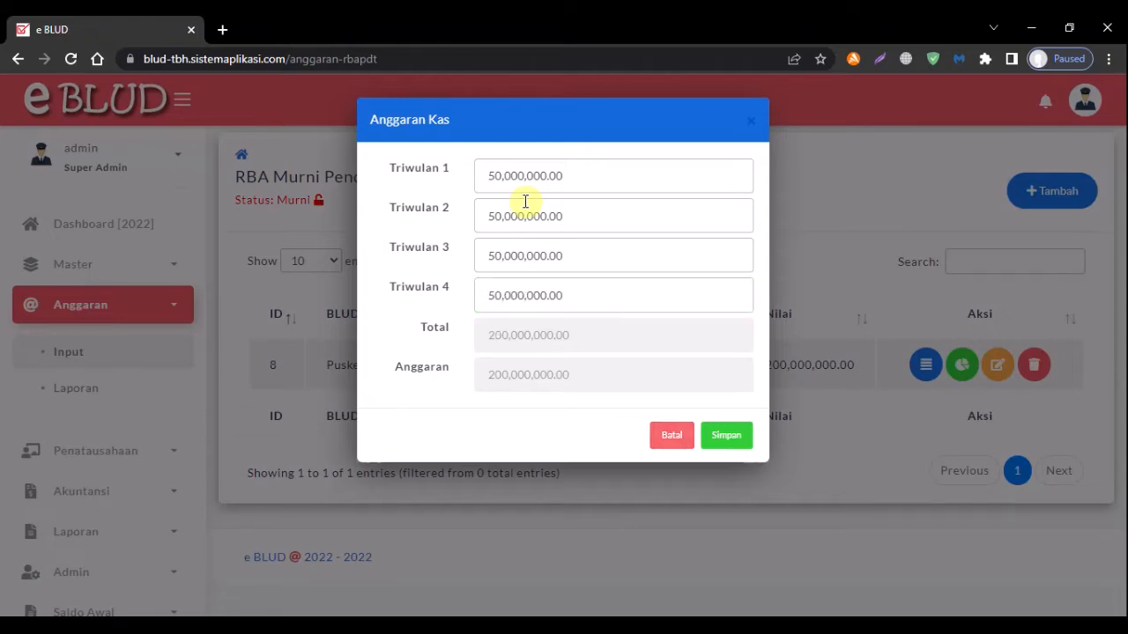
{"action": "left_click", "coordinate": [731, 436]}
{"action": "left_click", "coordinate": [563, 432]}
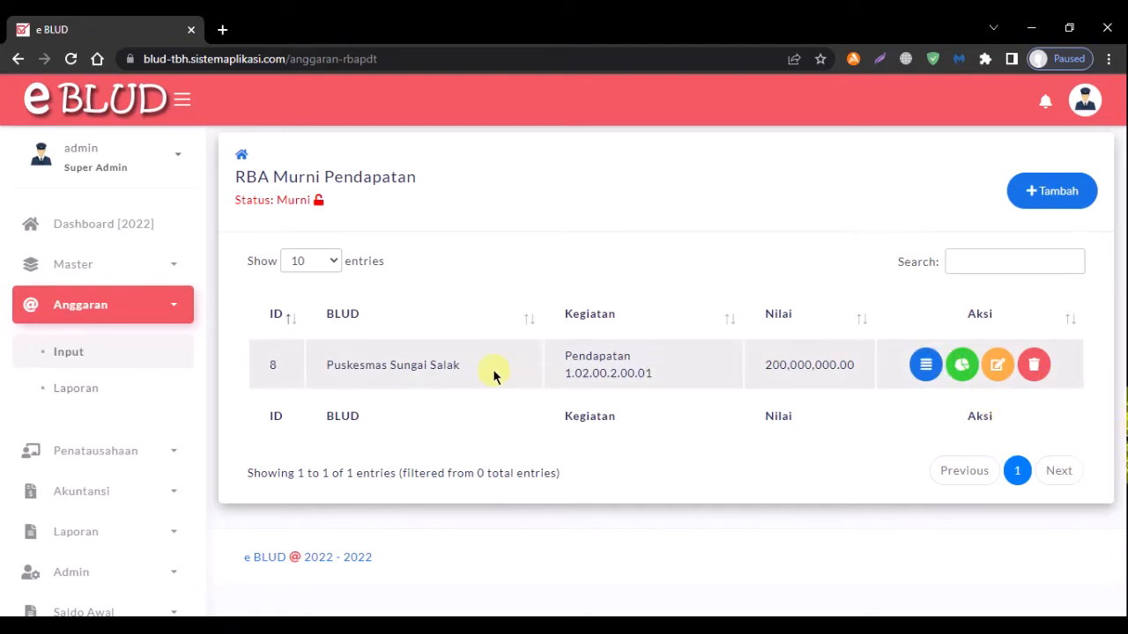
Examine the revenue entry's edit form and the Jasa Layanan account's Pasien Umum detail form, closing both without changes.
{"action": "left_click", "coordinate": [1001, 366]}
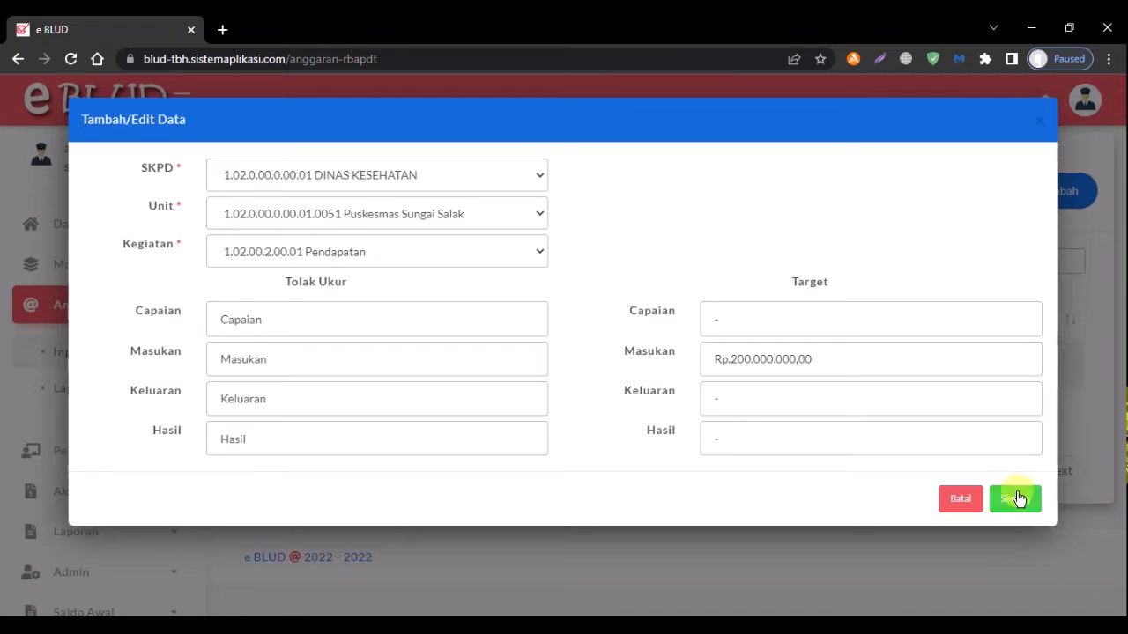
{"action": "left_click", "coordinate": [959, 498]}
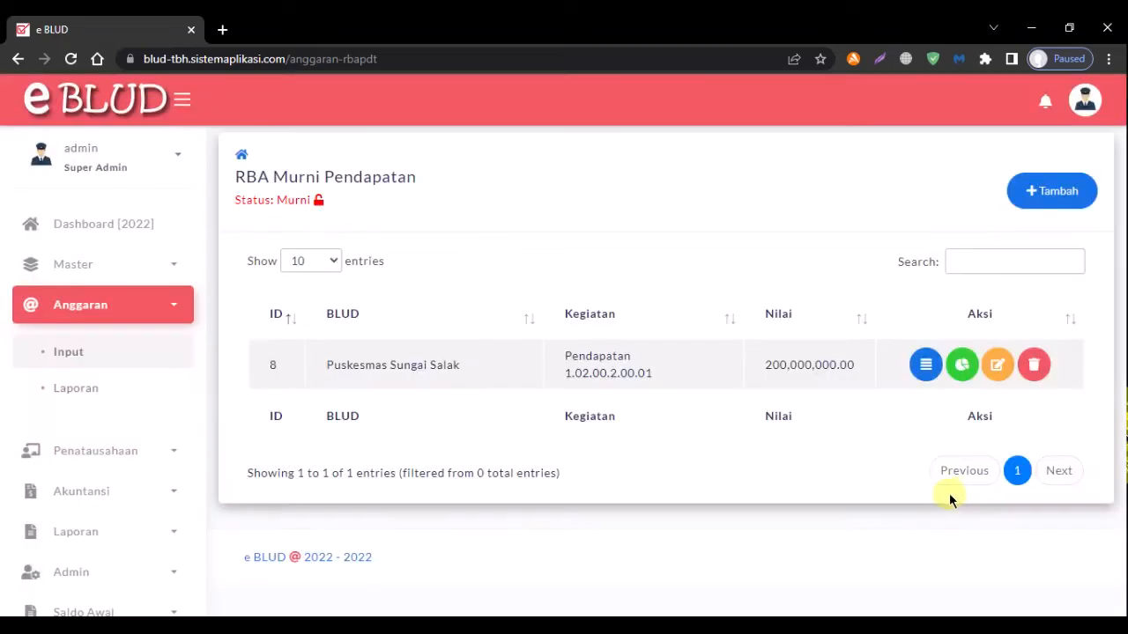
{"action": "left_click", "coordinate": [925, 367]}
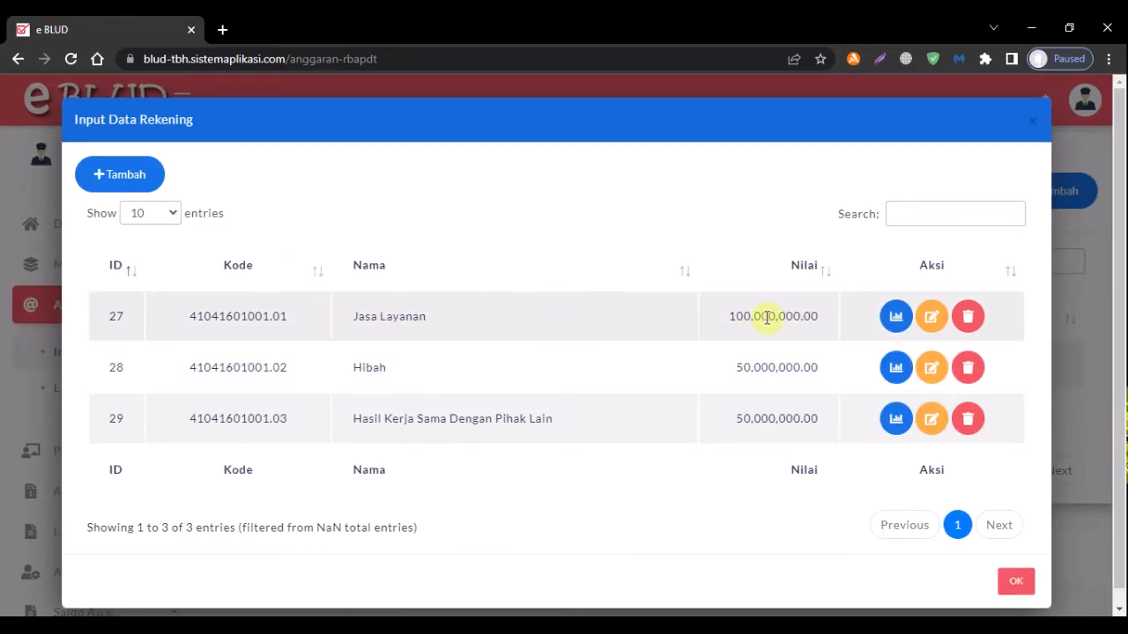
{"action": "left_click", "coordinate": [895, 316]}
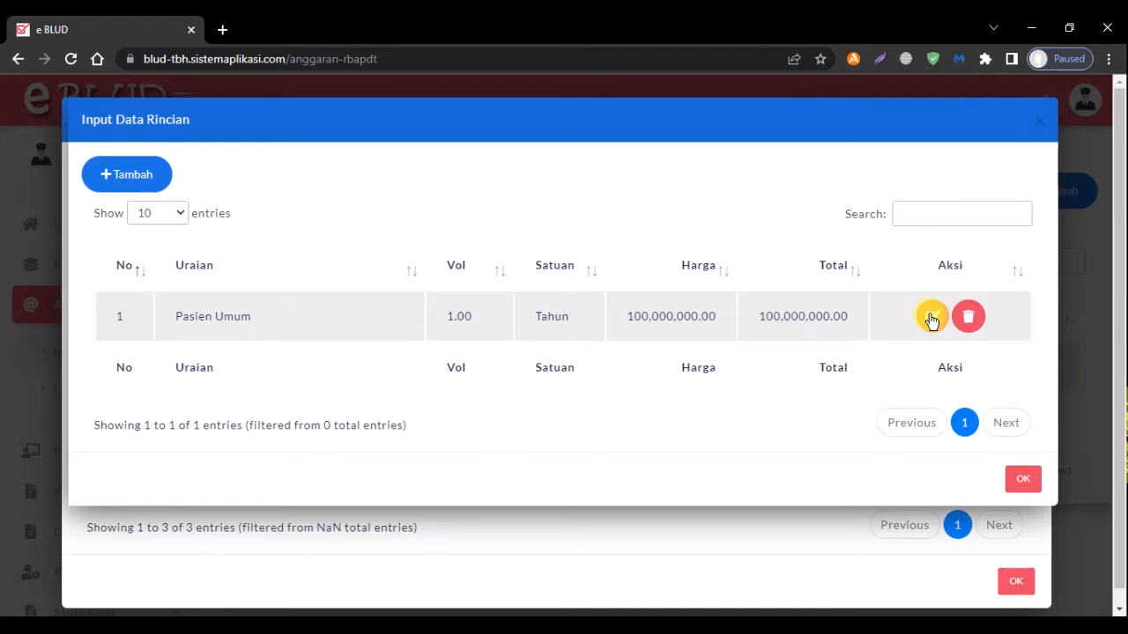
{"action": "left_click", "coordinate": [932, 319]}
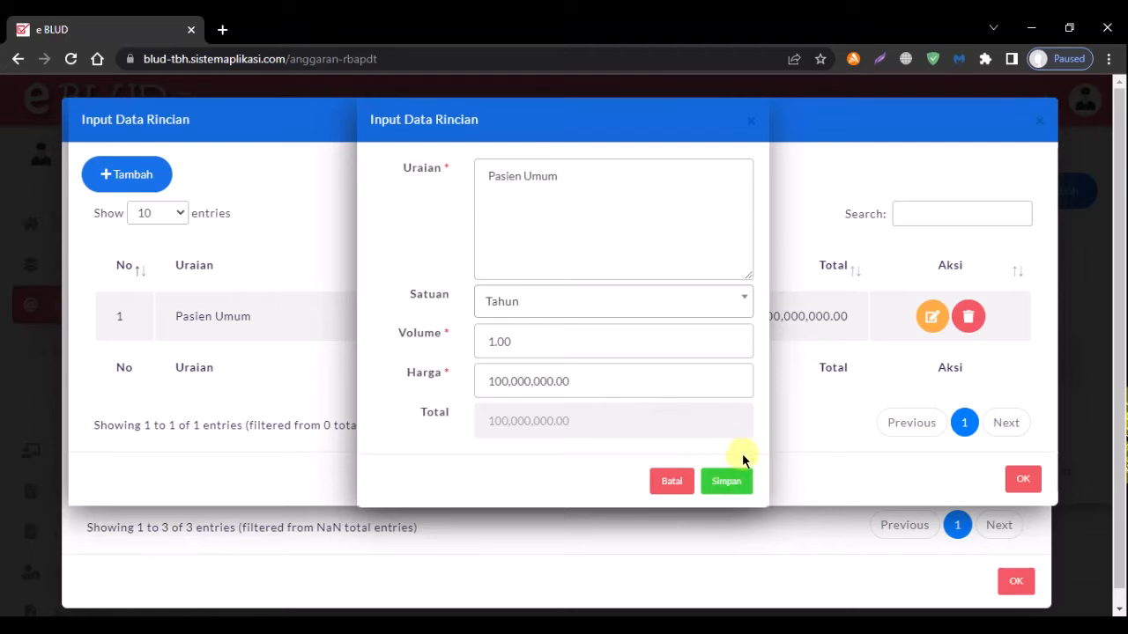
{"action": "left_click", "coordinate": [671, 481]}
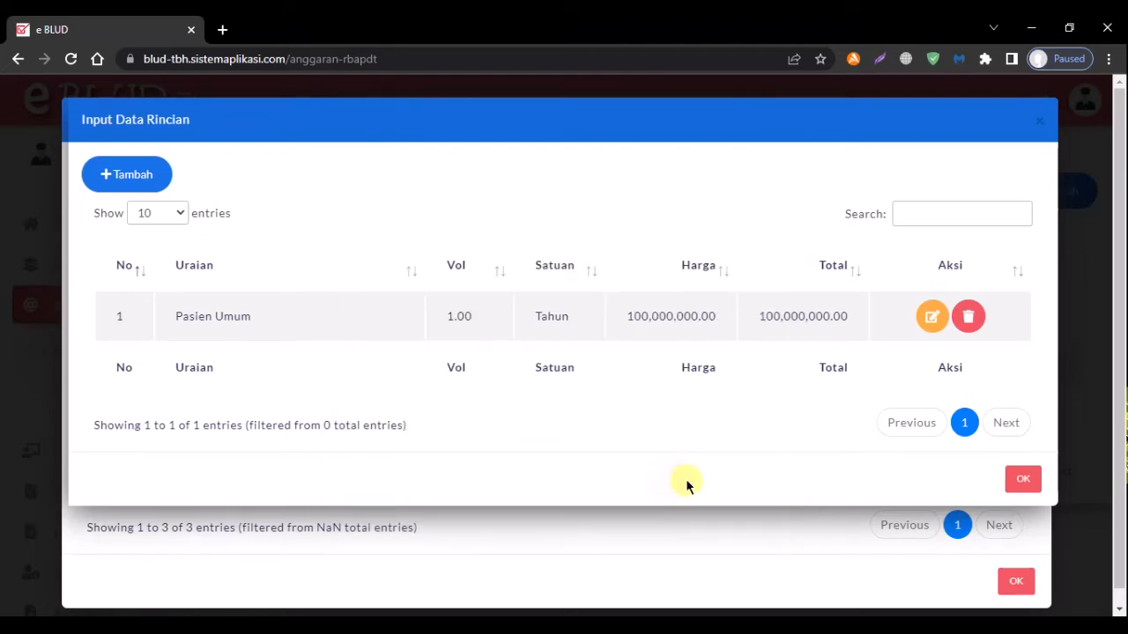
{"action": "left_click", "coordinate": [1024, 479]}
{"action": "left_click", "coordinate": [1019, 584]}
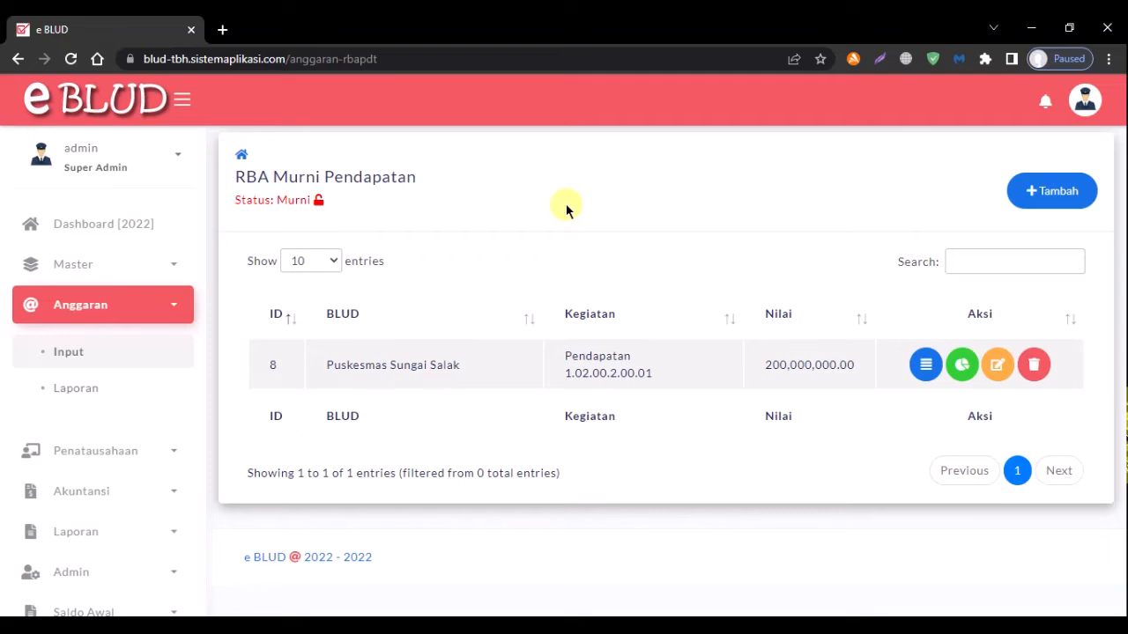
Start a new RBA Belanja Murni entry for SKPD Dinas Kesehatan, unit Puskesmas Sungai Salak, Kegiatan 1.02.01.2.10.01 Pelayanan dan Penunjang Pelayanan BLUD.
{"action": "left_click", "coordinate": [87, 357]}
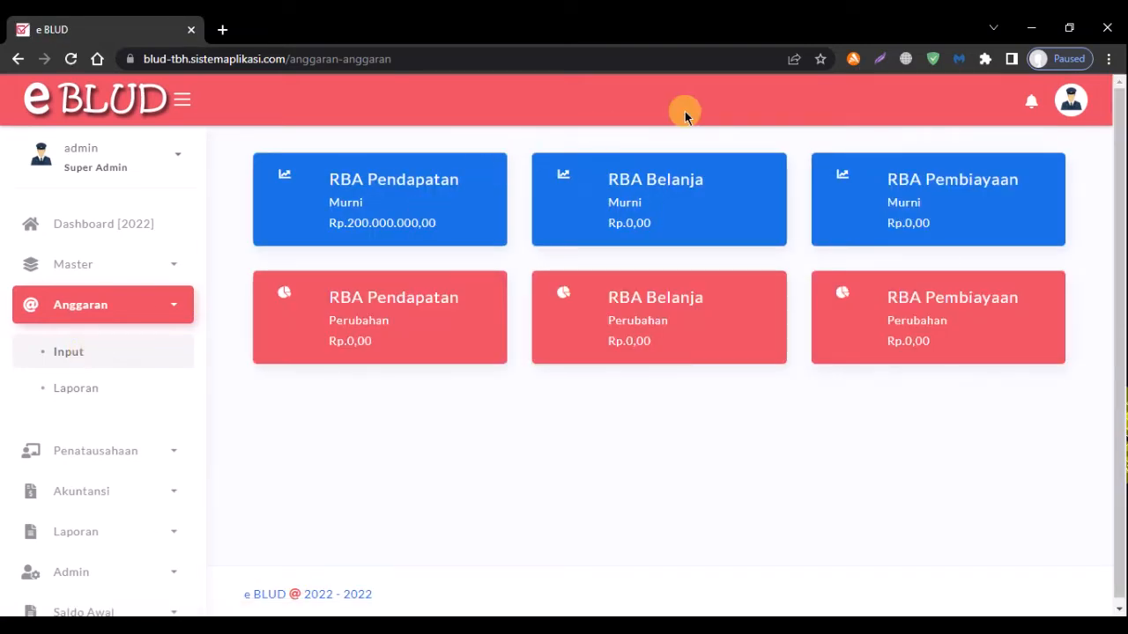
{"action": "left_click", "coordinate": [724, 202]}
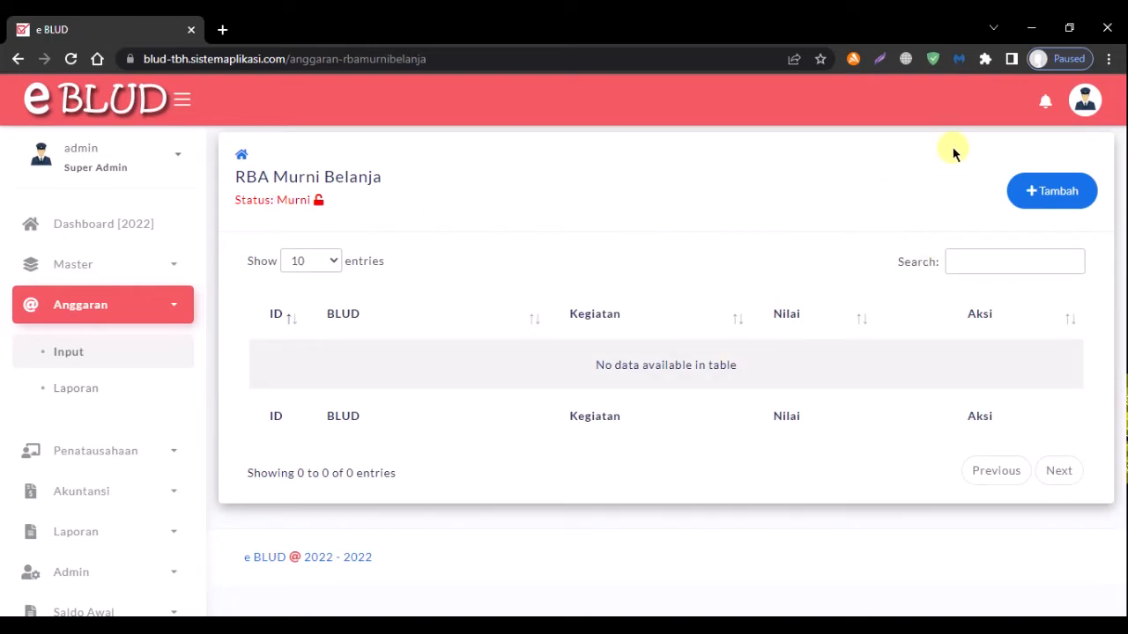
{"action": "left_click", "coordinate": [1057, 192]}
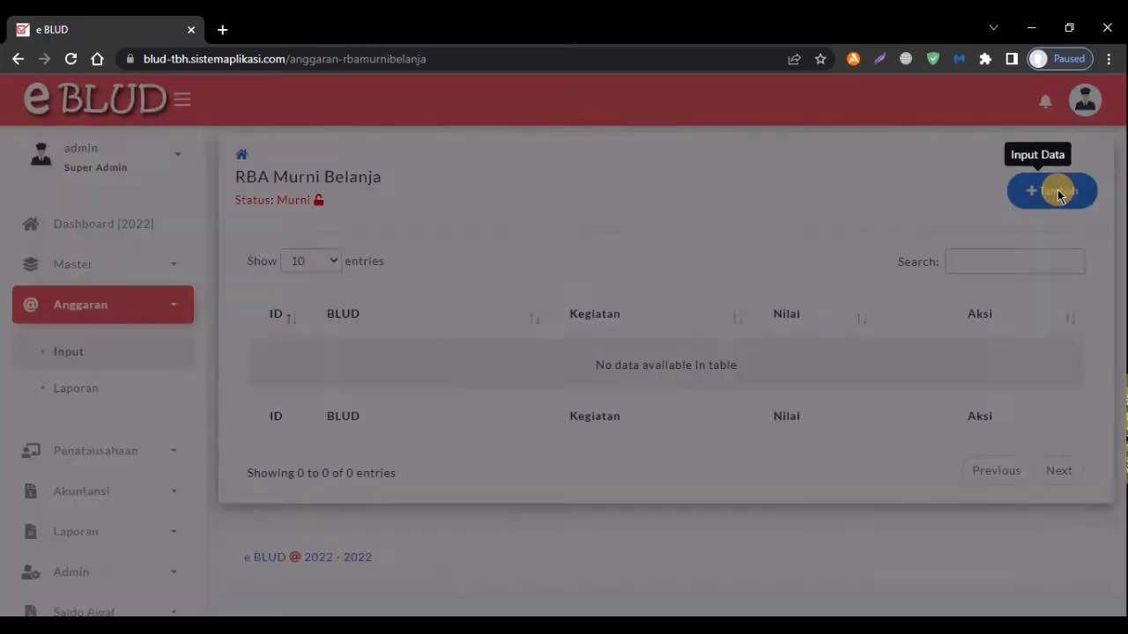
{"action": "left_click", "coordinate": [509, 169]}
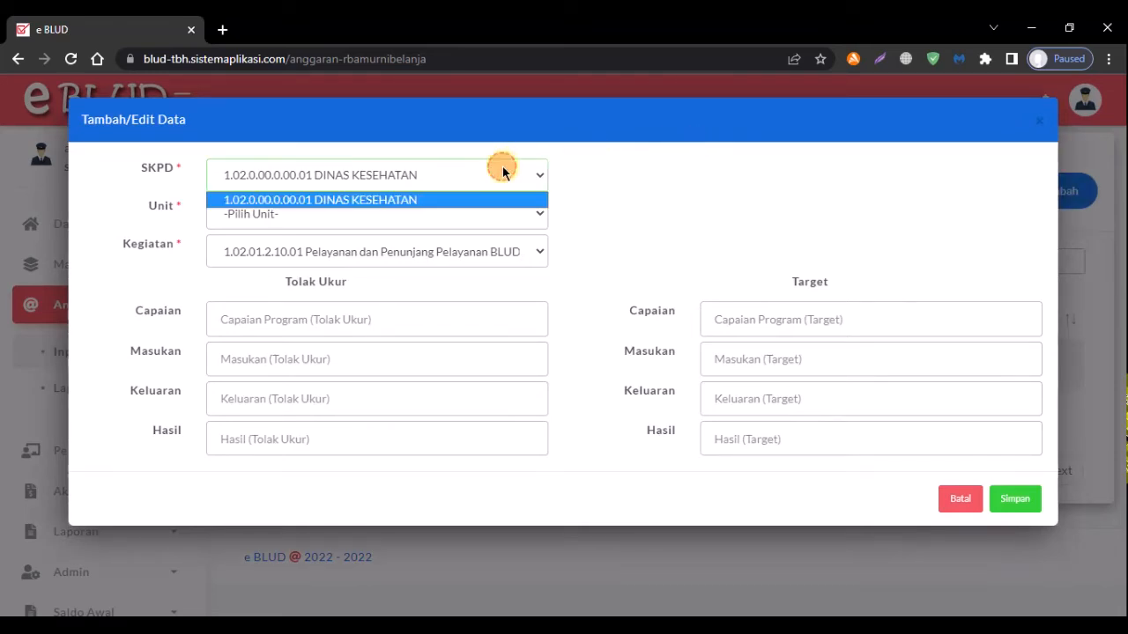
{"action": "left_click", "coordinate": [493, 197]}
{"action": "left_click", "coordinate": [490, 217]}
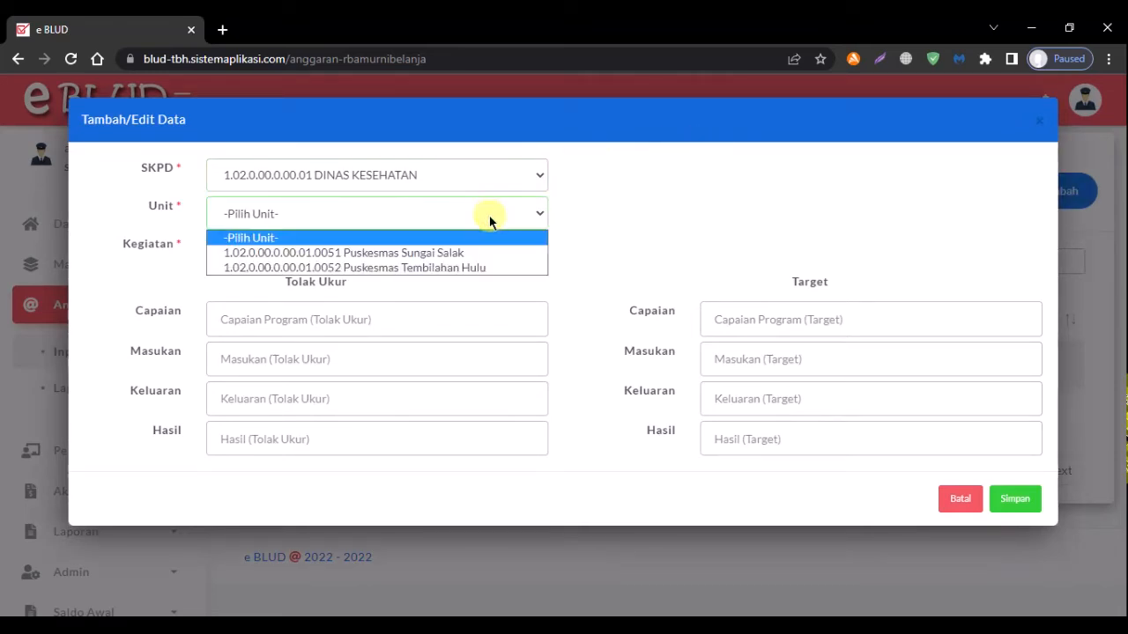
{"action": "left_click", "coordinate": [480, 253]}
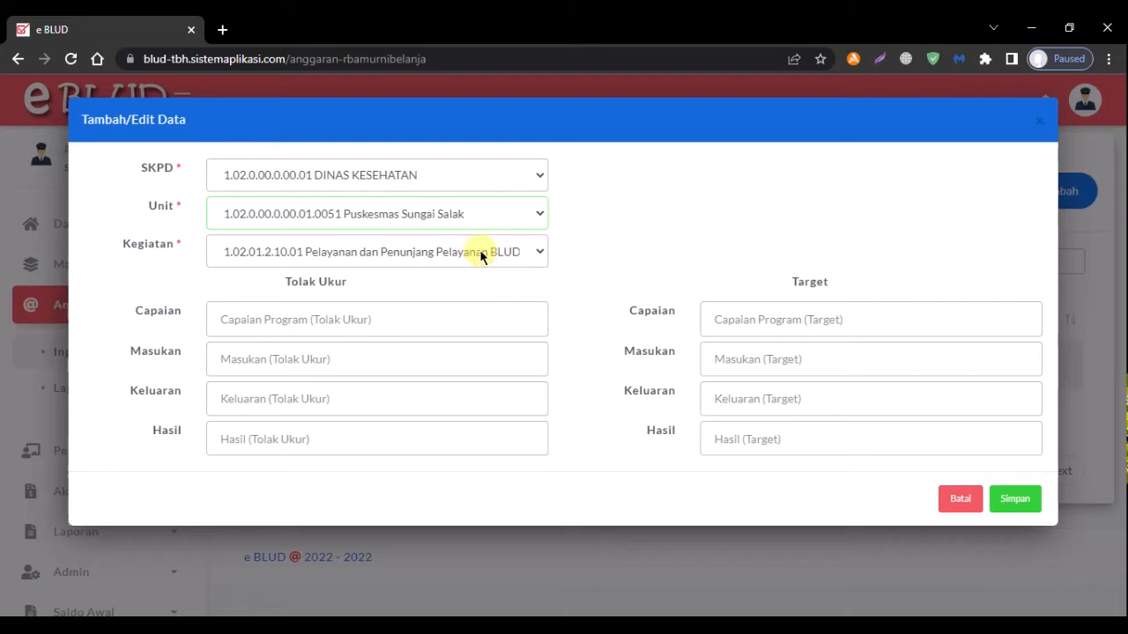
{"action": "left_click", "coordinate": [480, 254]}
{"action": "left_click", "coordinate": [449, 274]}
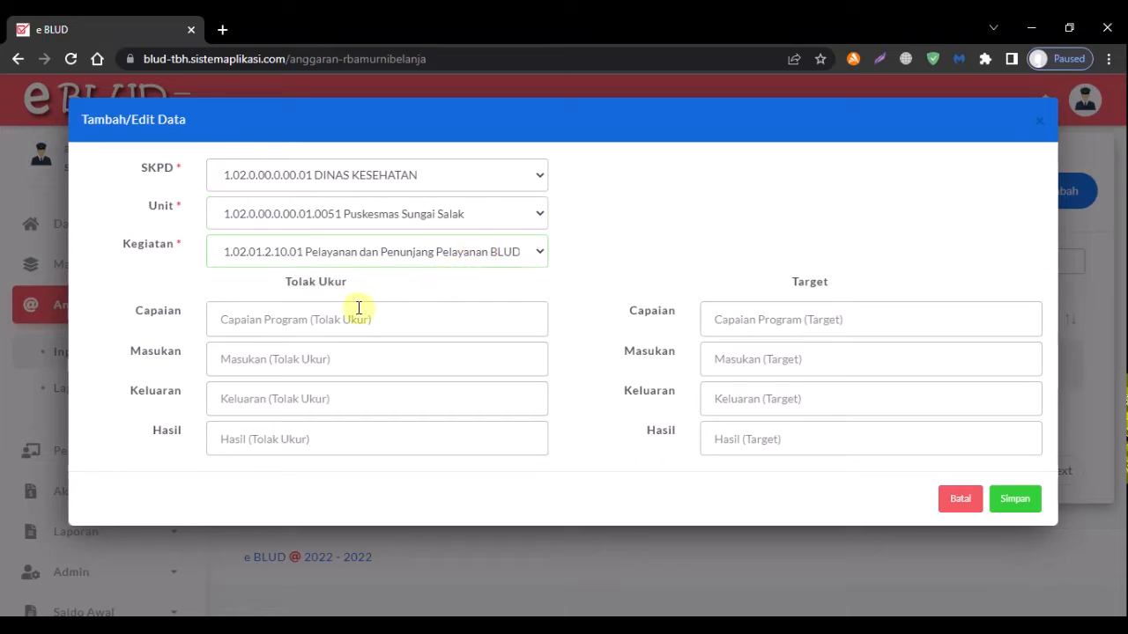
Fill the Tolak Ukur fields Capaian, Masukan, Keluaran and Hasil with the texts Capaian, Masukan, Keluaran and Hasil.
{"action": "left_click", "coordinate": [297, 317]}
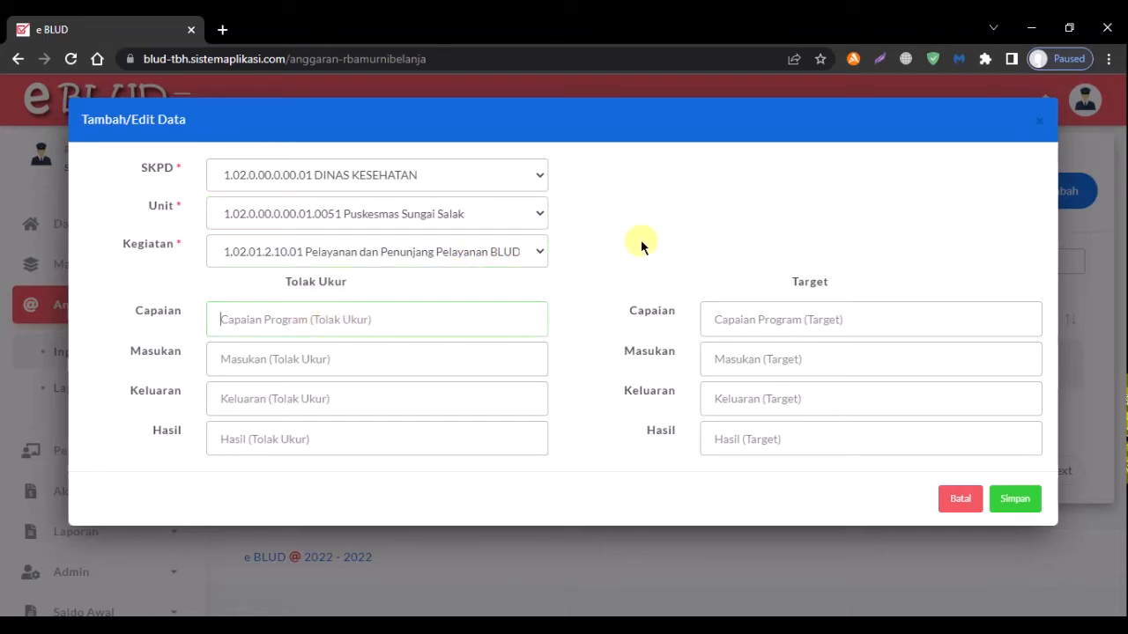
{"action": "type", "text": "Capaian"}
{"action": "key", "text": "Tab"}
{"action": "type", "text": "masuk"}
{"action": "key", "text": "ctrl+a"}
{"action": "type", "text": "Mas"}
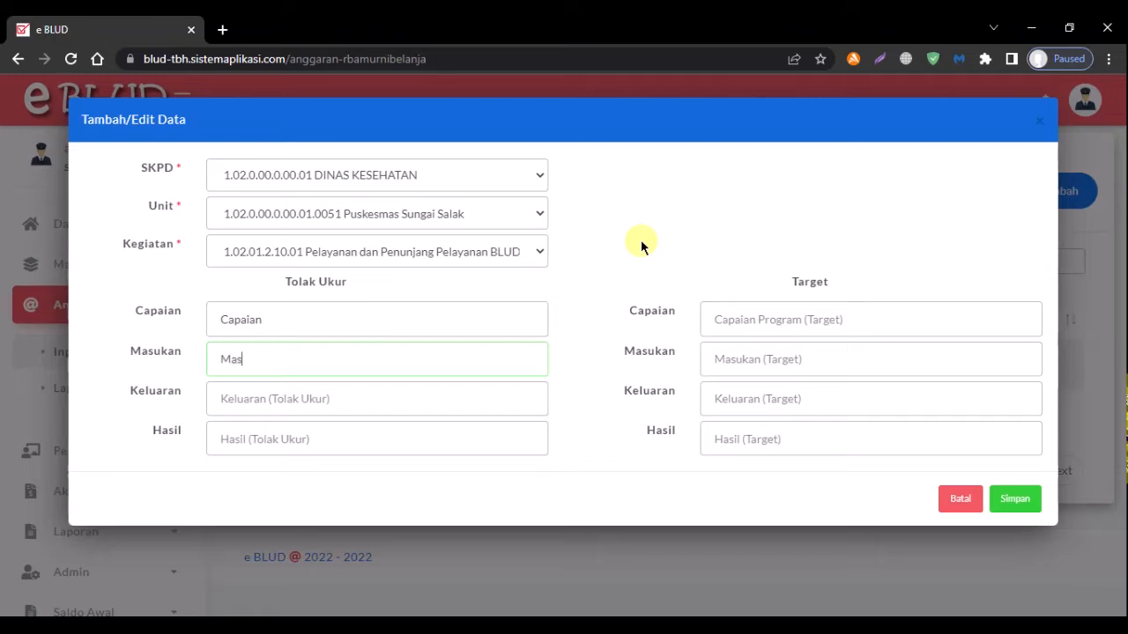
{"action": "key", "text": "Tab"}
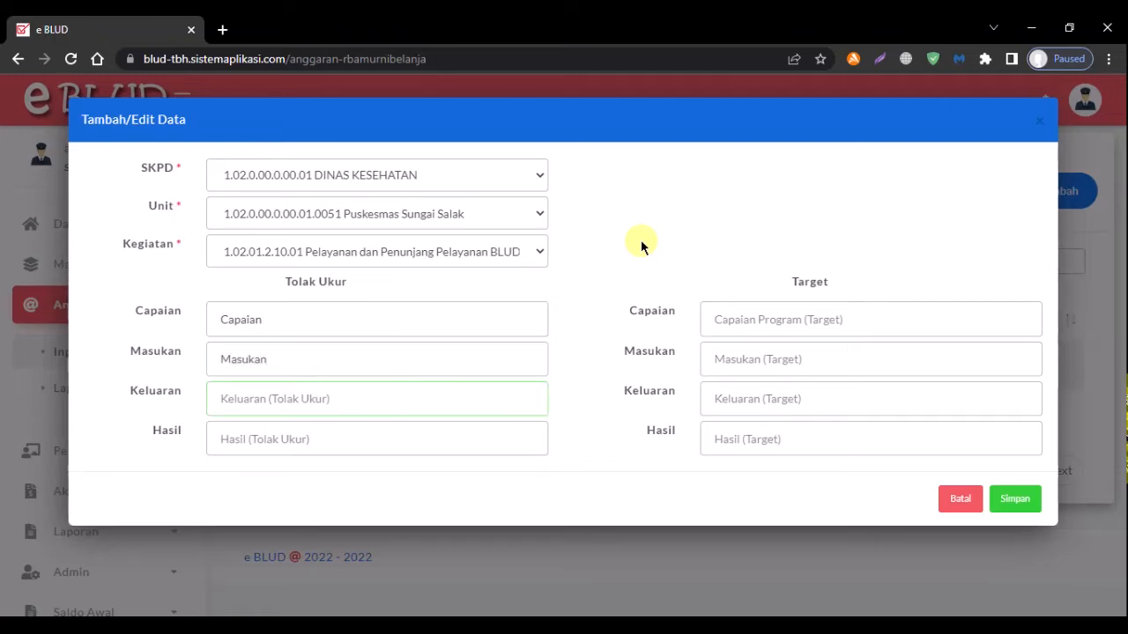
{"action": "type", "text": "Ke"}
{"action": "type", "text": "Has"}
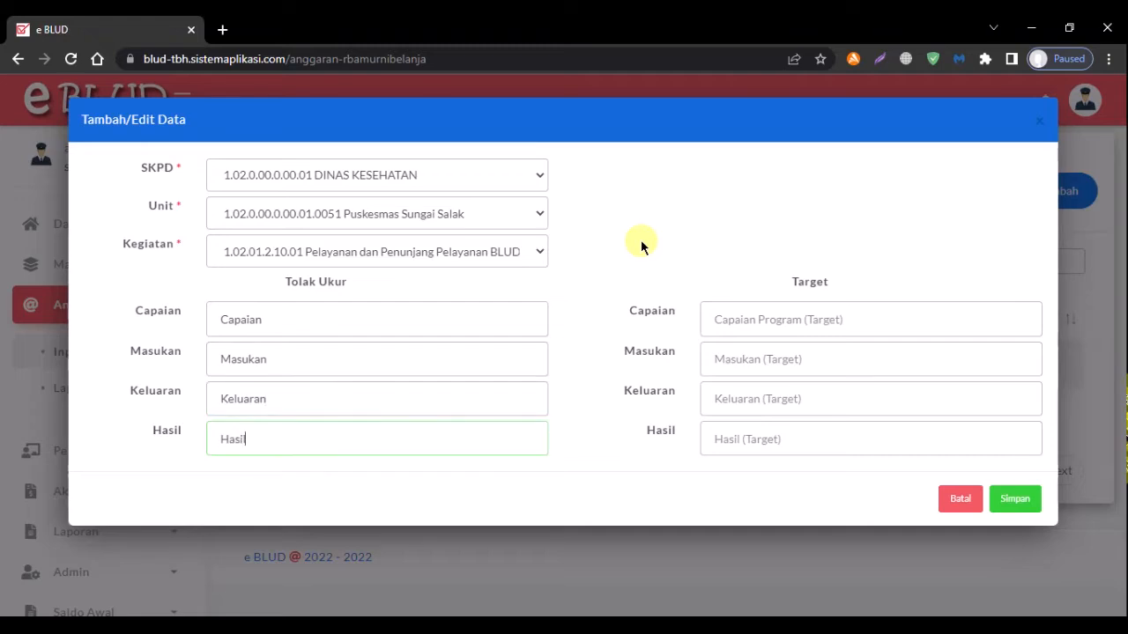
Fill the Target fields with Capaian, Masukan, Keluaran and Hasil, and save the Belanja entry.
{"action": "type", "text": "Capa"}
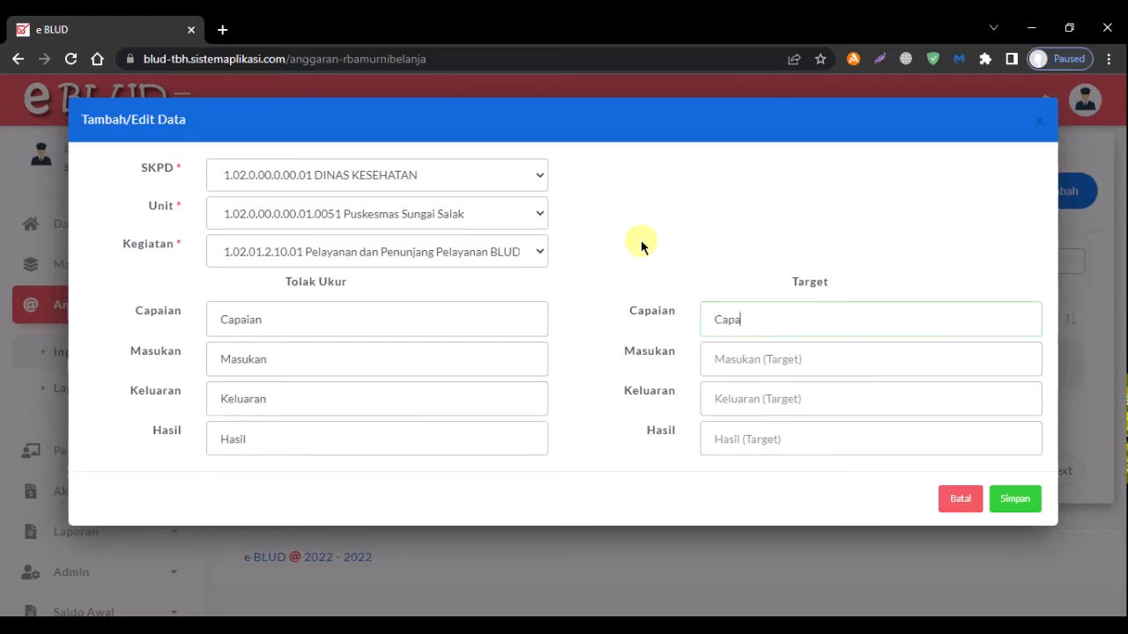
{"action": "type", "text": "ianmasukan"}
{"action": "key", "text": "ctrl+a"}
{"action": "type", "text": "Masukan"}
{"action": "type", "text": "Keluara"}
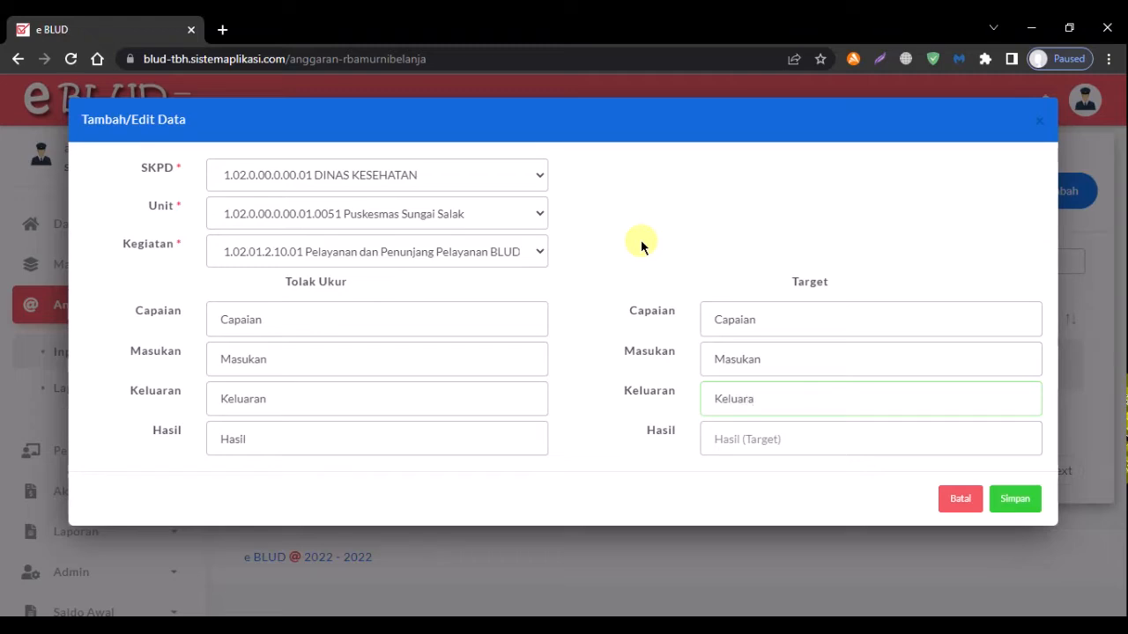
{"action": "type", "text": "Hasil"}
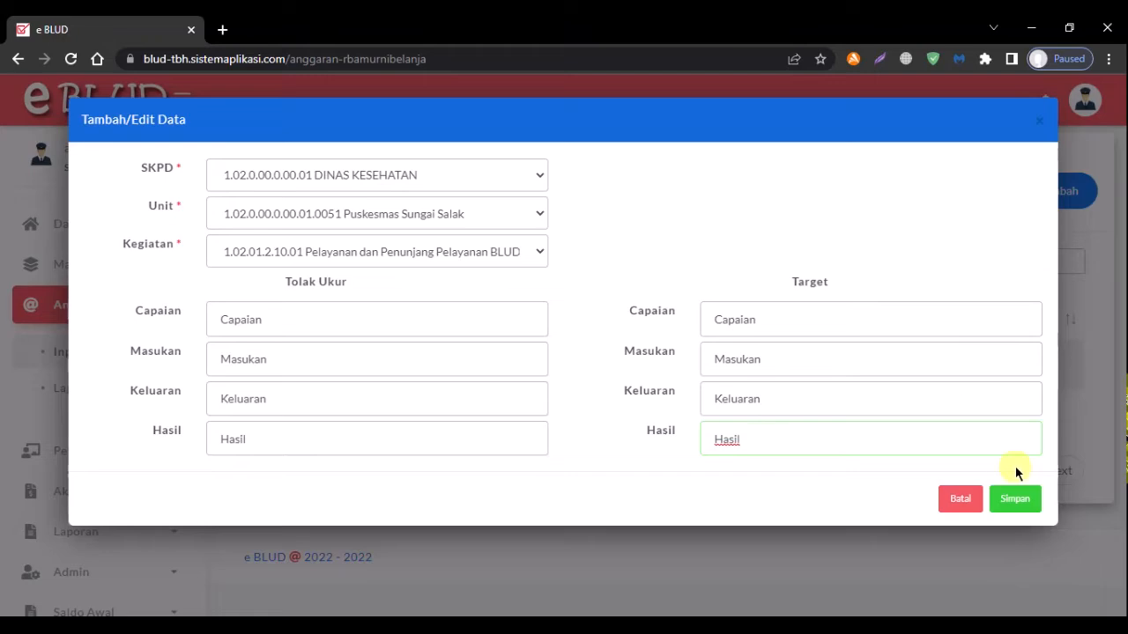
{"action": "left_click", "coordinate": [1020, 502]}
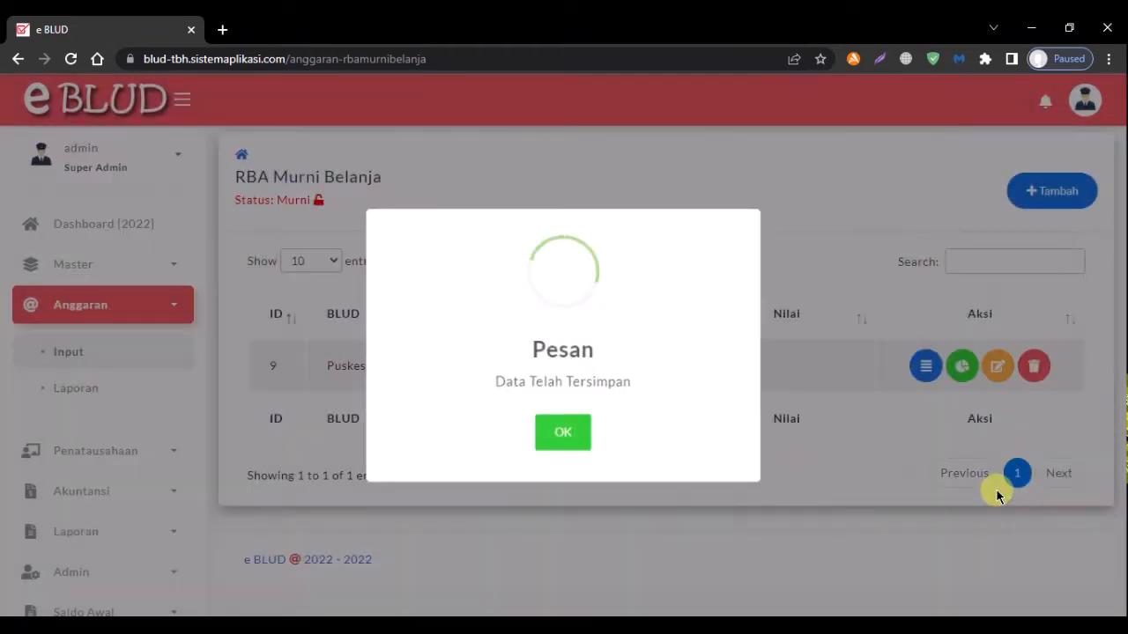
{"action": "left_click", "coordinate": [568, 435]}
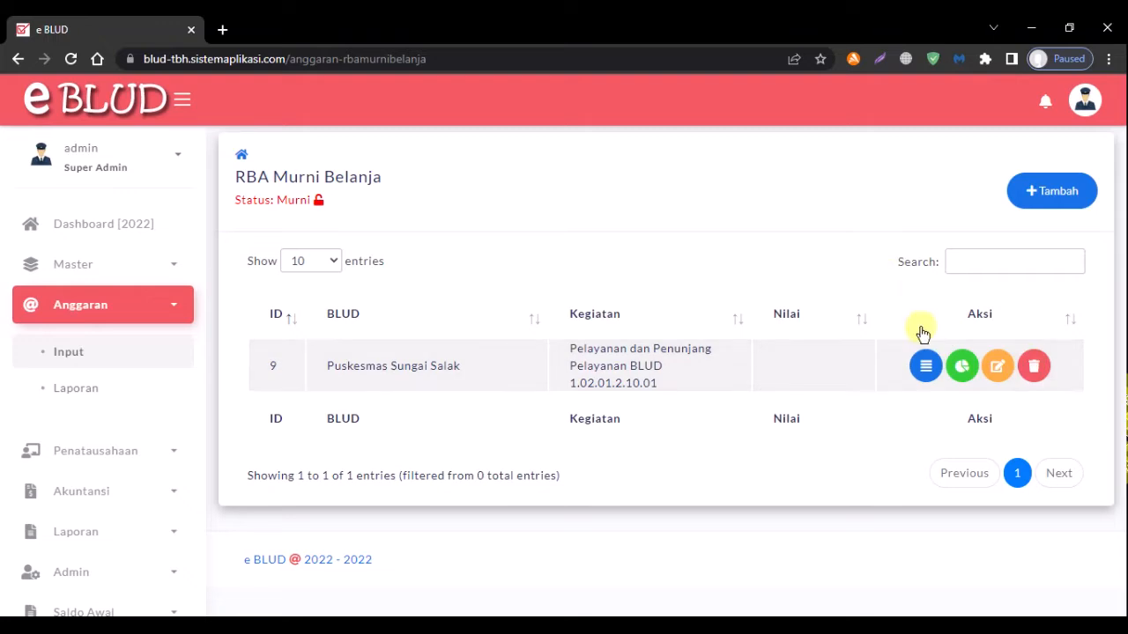
{"action": "left_click", "coordinate": [925, 367]}
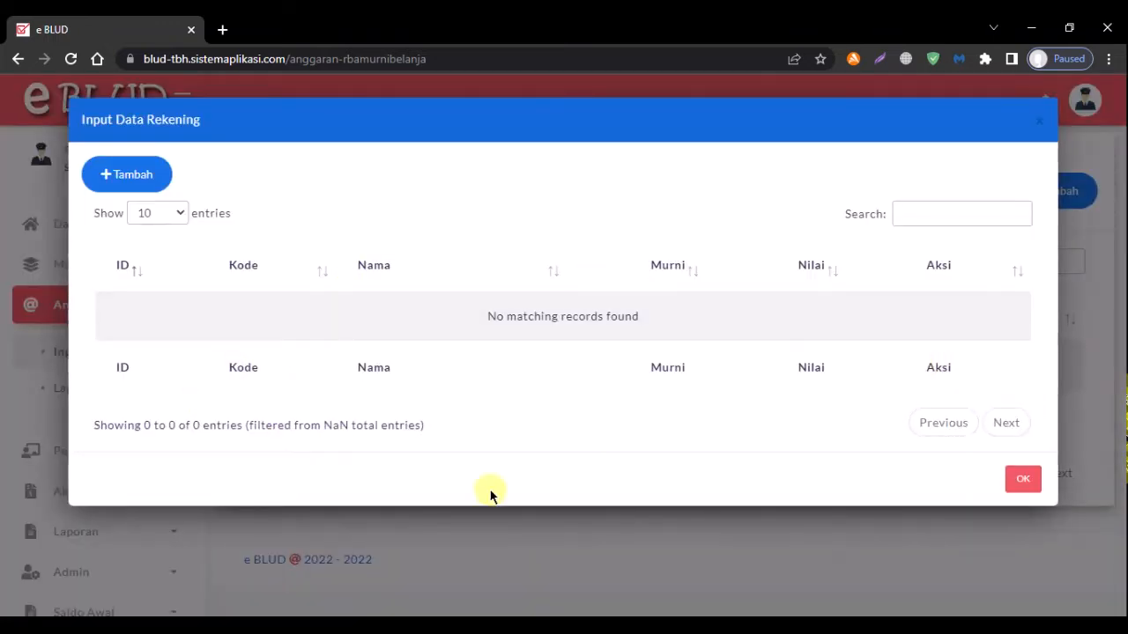
{"action": "left_click", "coordinate": [120, 176]}
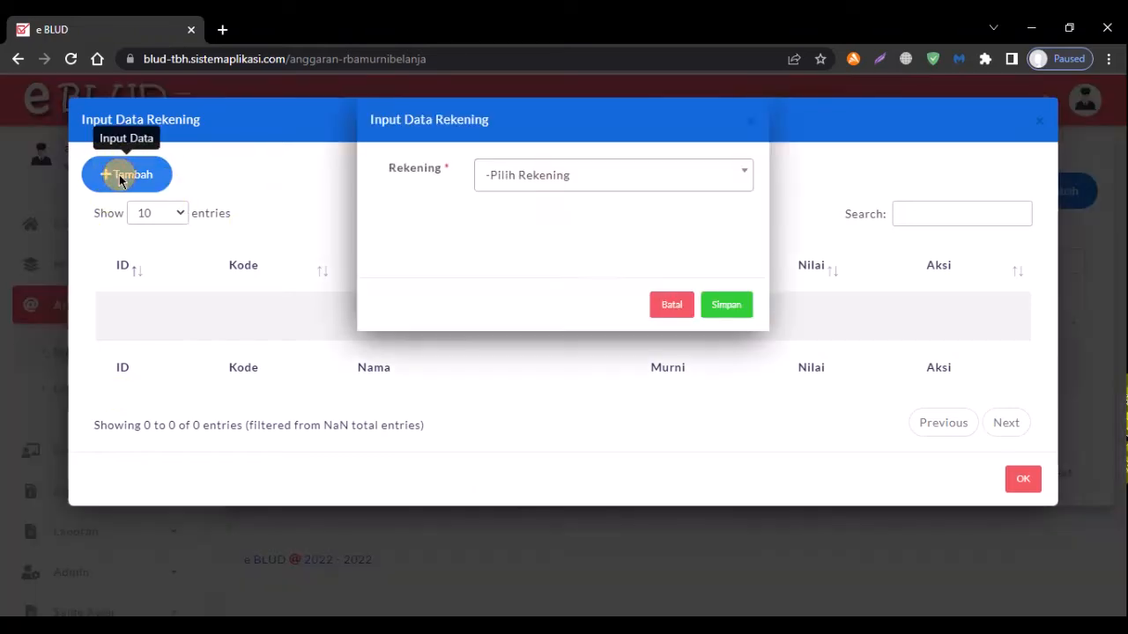
{"action": "left_click", "coordinate": [613, 172]}
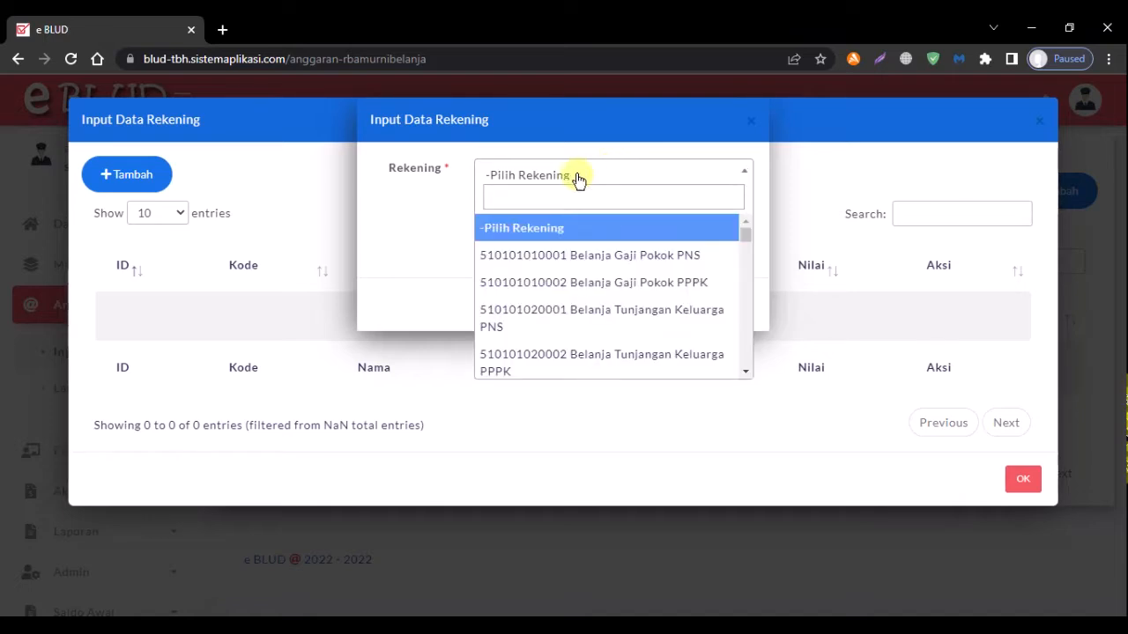
{"action": "mouse_move", "coordinate": [745, 233]}
{"action": "left_mouse_down"}
{"action": "mouse_move", "coordinate": [745, 252]}
{"action": "mouse_move", "coordinate": [745, 231]}
{"action": "left_mouse_up"}
{"action": "left_click", "coordinate": [508, 197]}
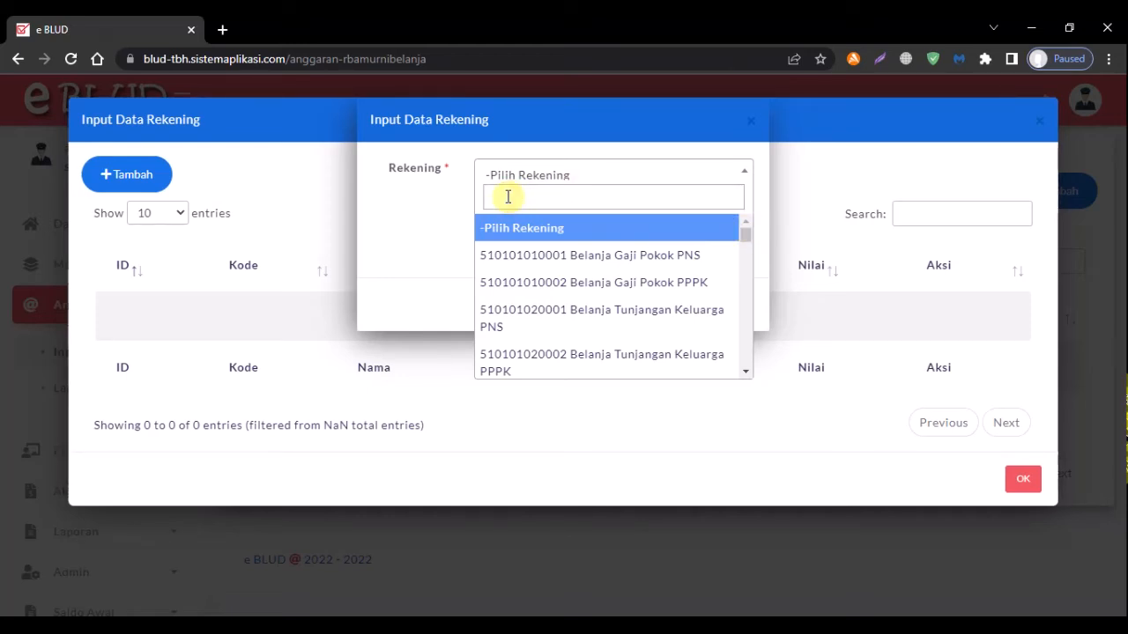
{"action": "type", "text": "honora"}
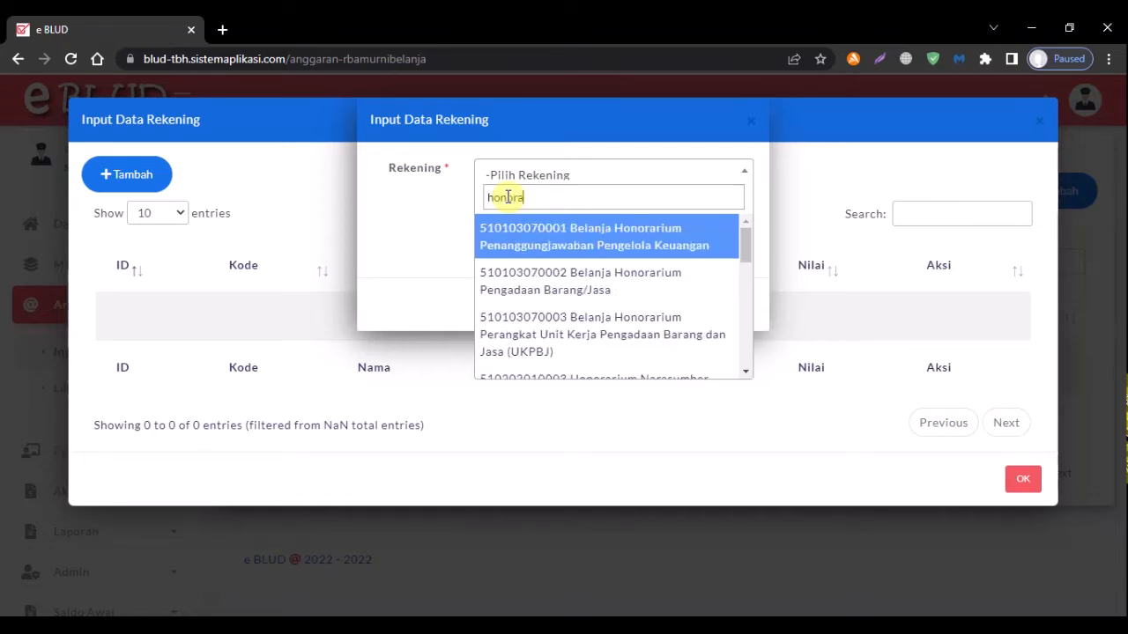
{"action": "left_click", "coordinate": [631, 241]}
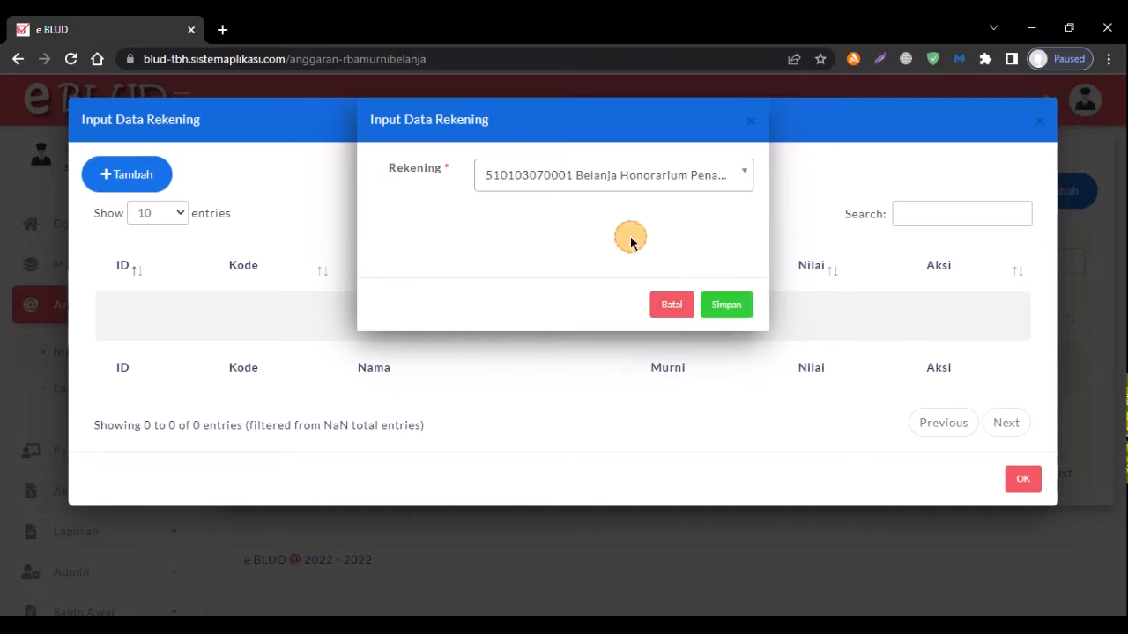
{"action": "left_click", "coordinate": [727, 306]}
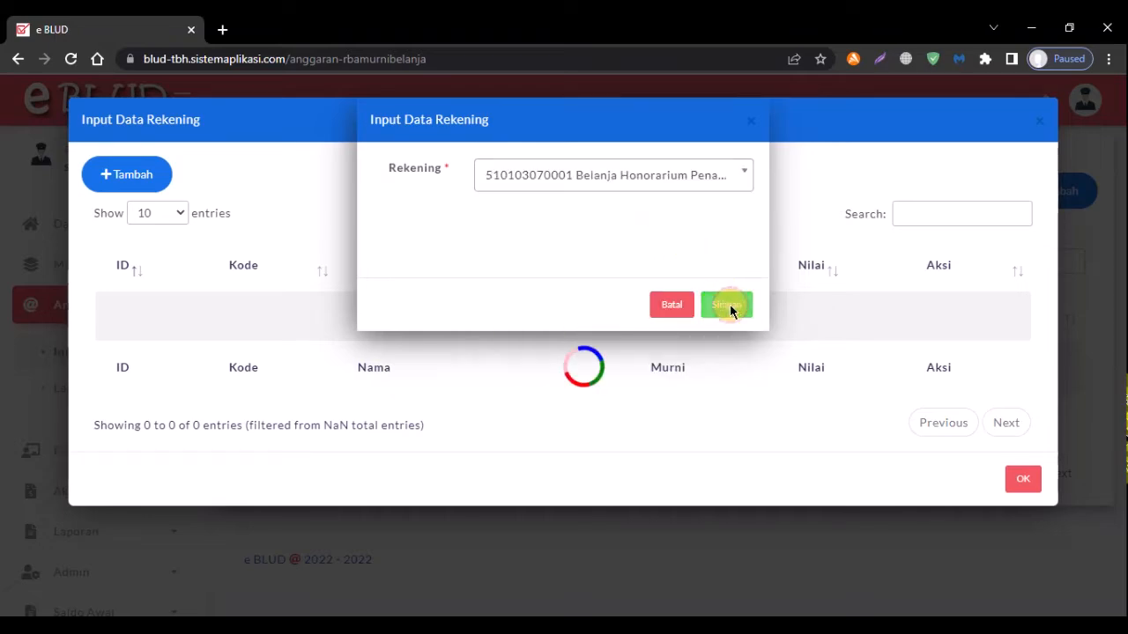
{"action": "left_click", "coordinate": [570, 428]}
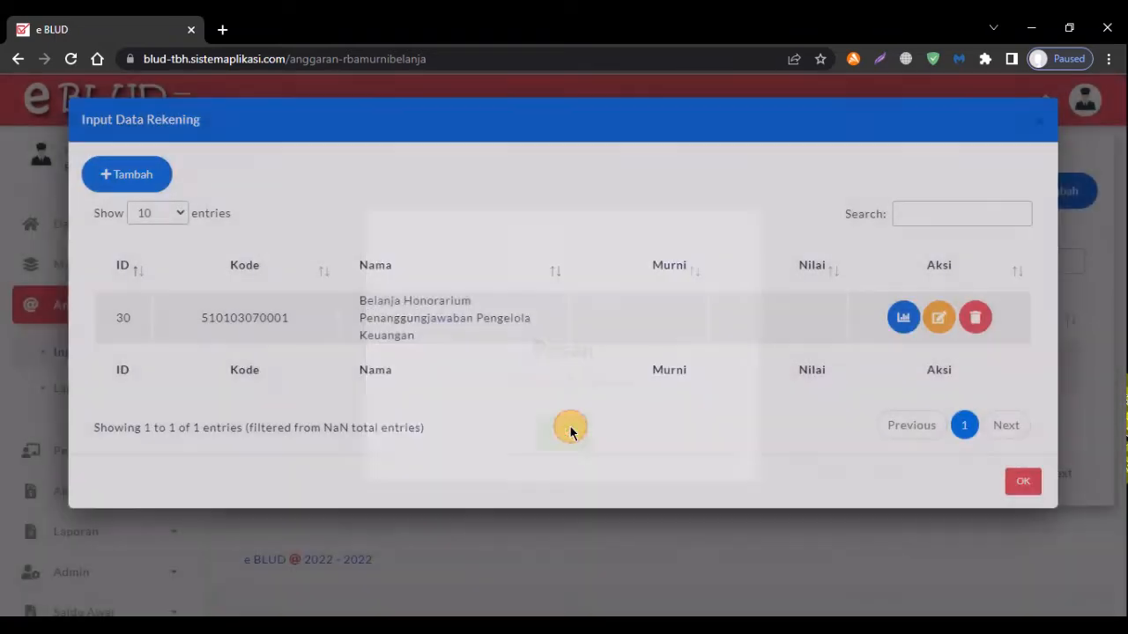
{"action": "left_click", "coordinate": [132, 172]}
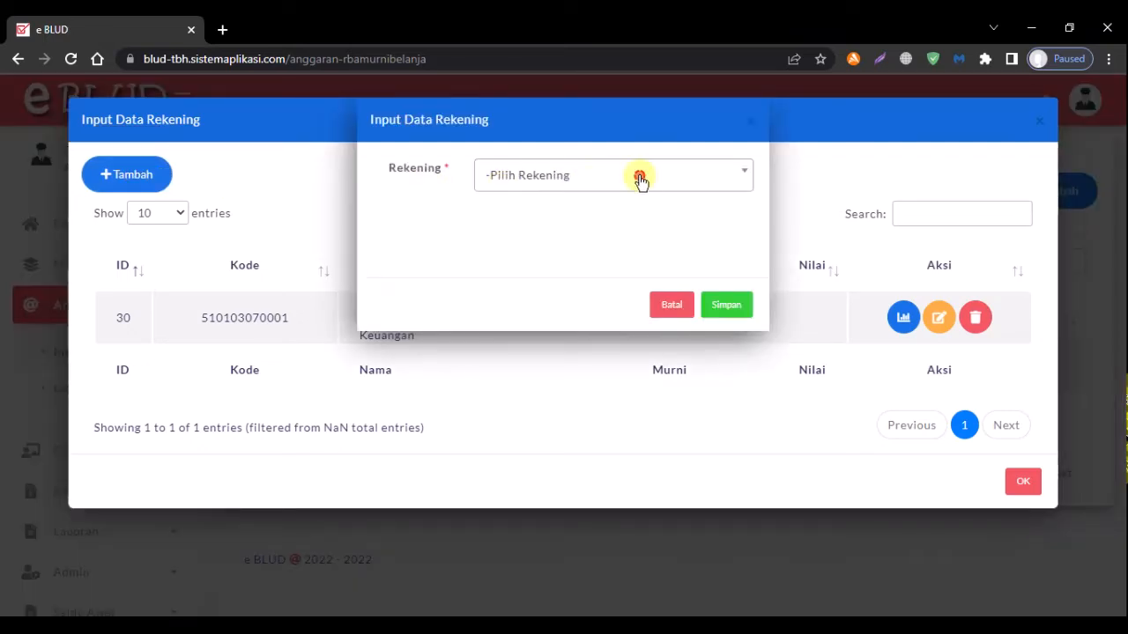
{"action": "left_click", "coordinate": [632, 181]}
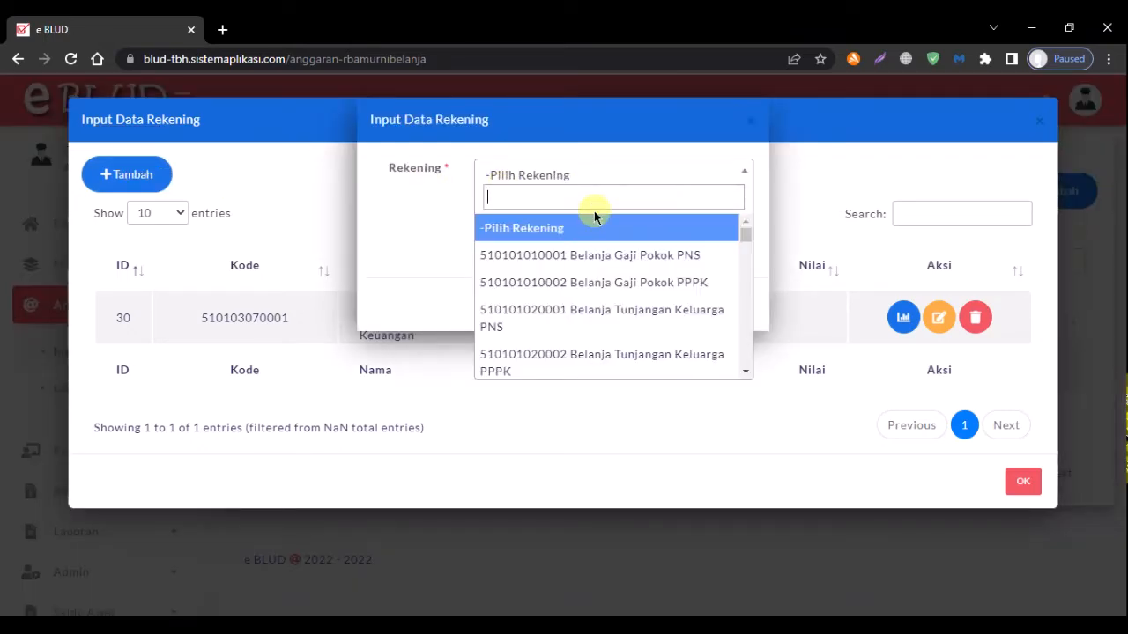
{"action": "type", "text": "alat"}
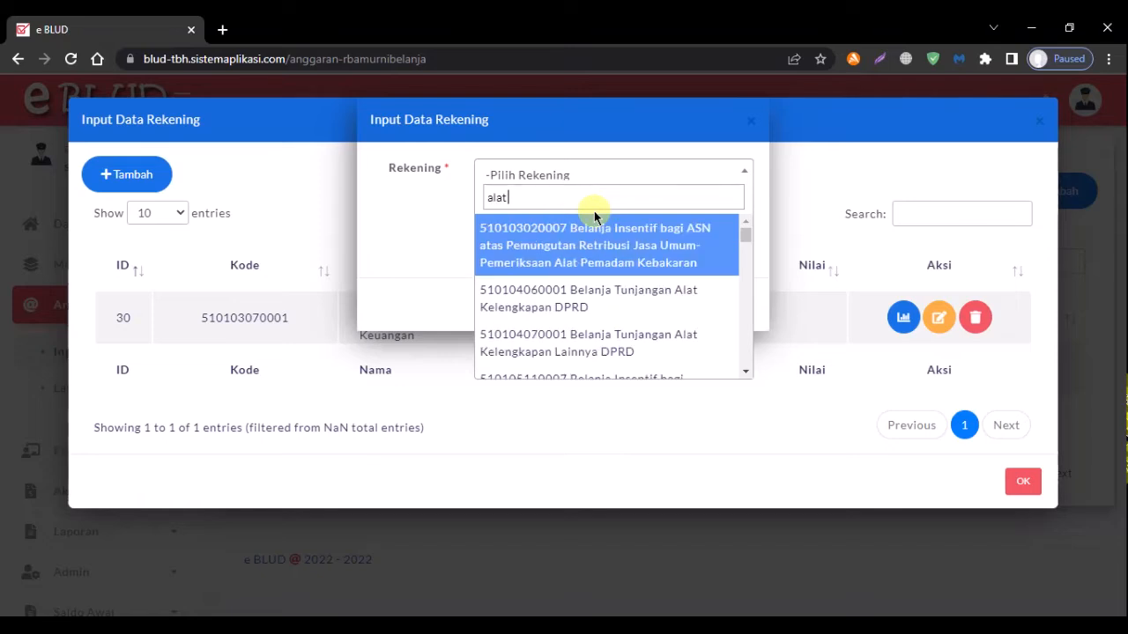
{"action": "type", "text": " tulis"}
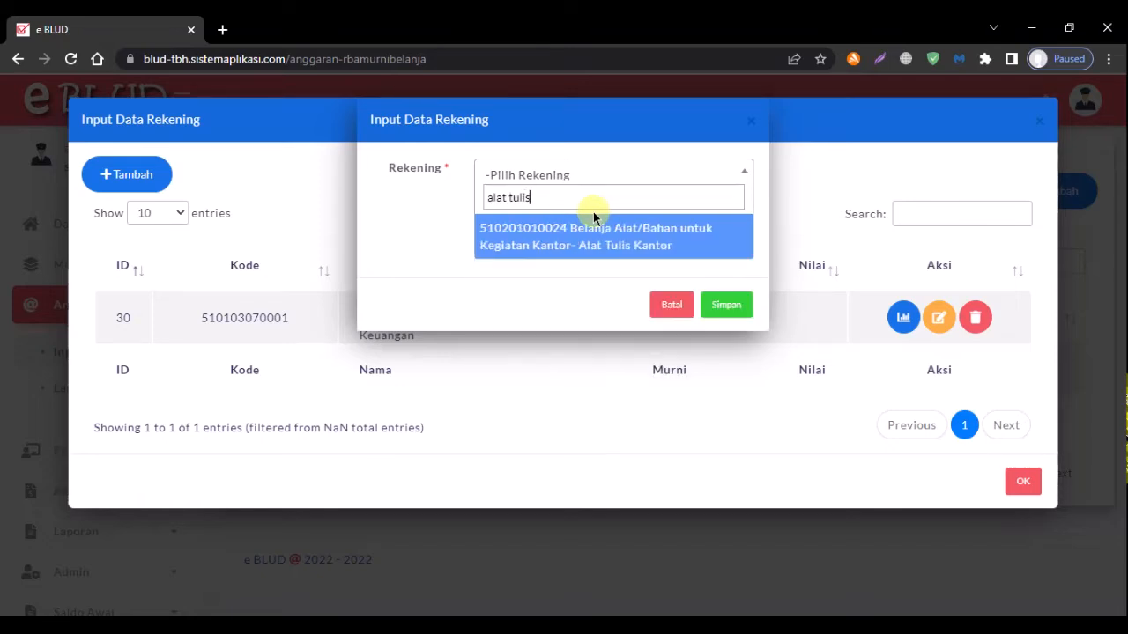
{"action": "left_click", "coordinate": [607, 238]}
{"action": "left_click", "coordinate": [727, 303]}
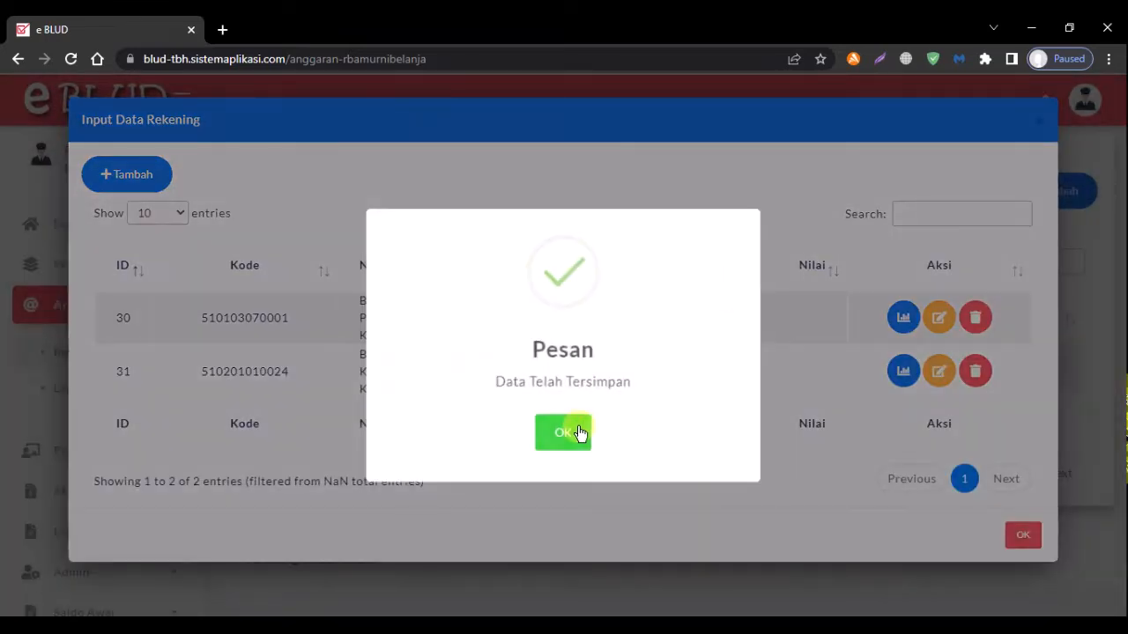
{"action": "left_click", "coordinate": [579, 432]}
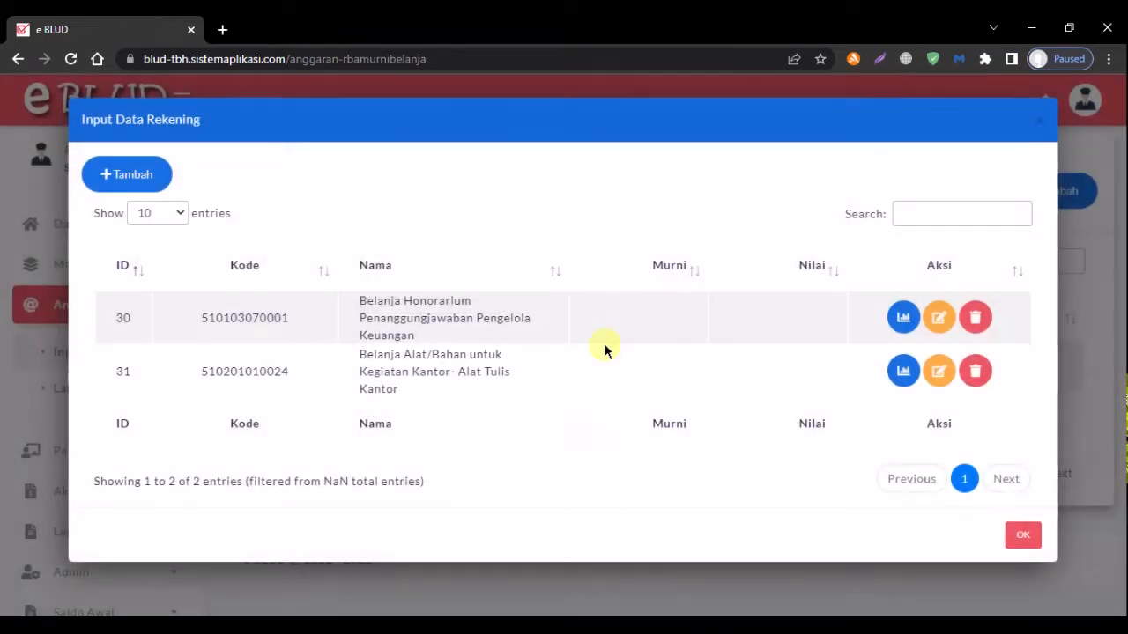
{"action": "left_click", "coordinate": [150, 181]}
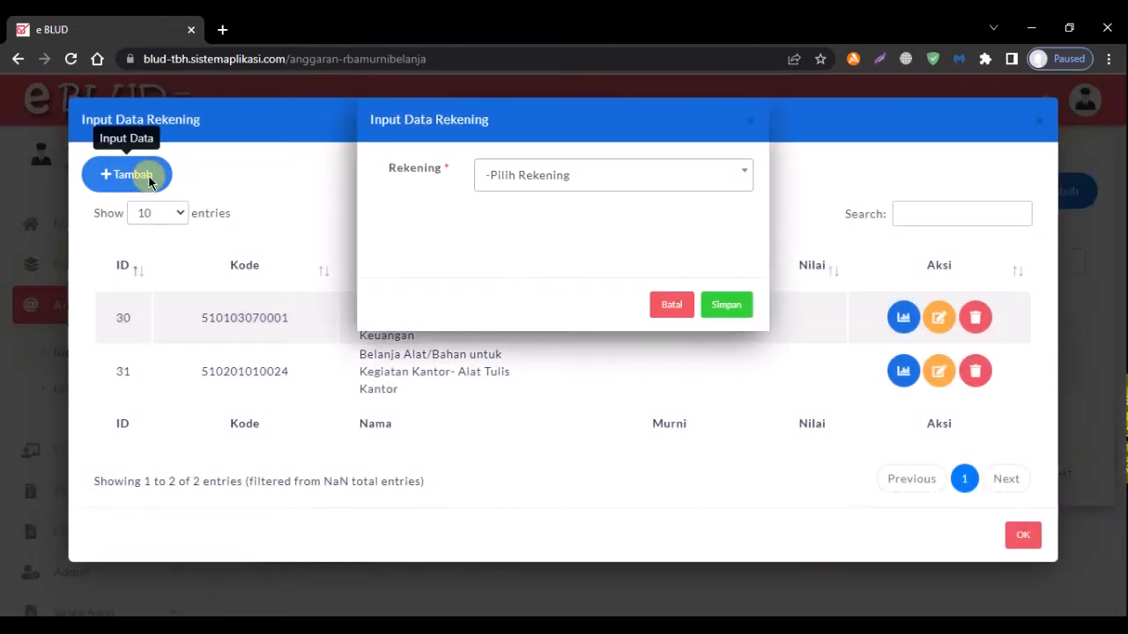
{"action": "left_click", "coordinate": [597, 177]}
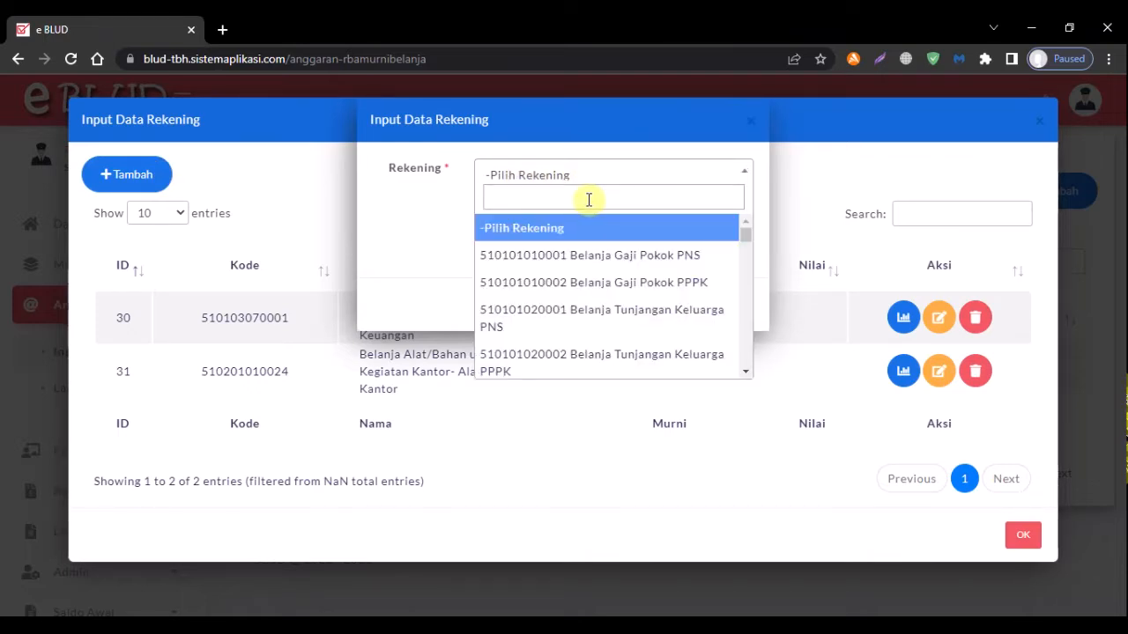
{"action": "type", "text": "alat"}
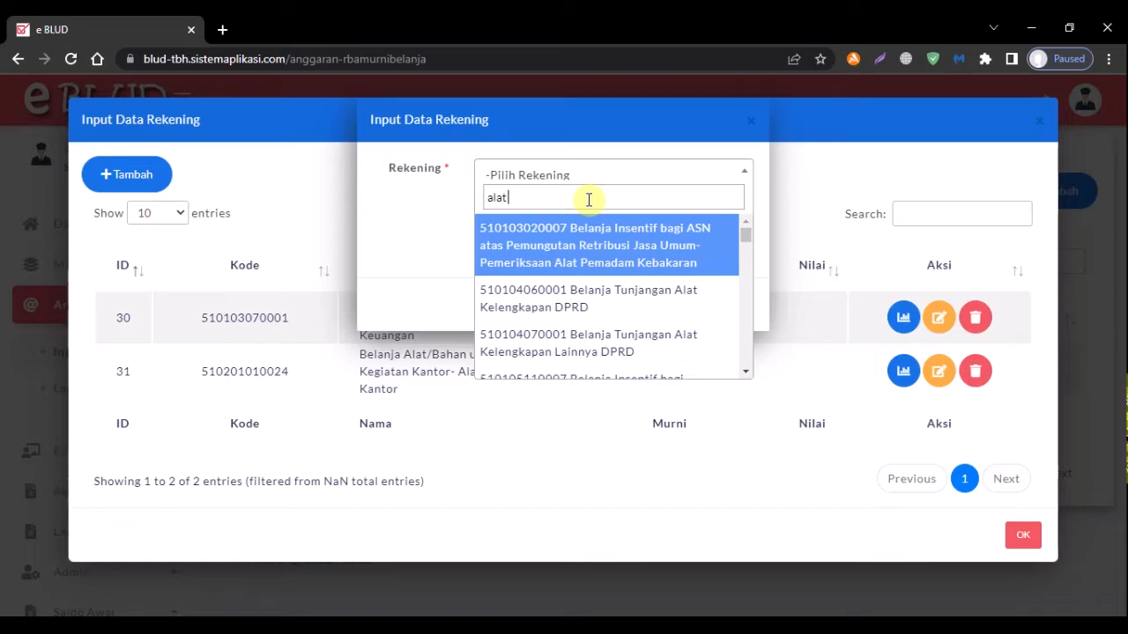
{"action": "type", "text": " listrik"}
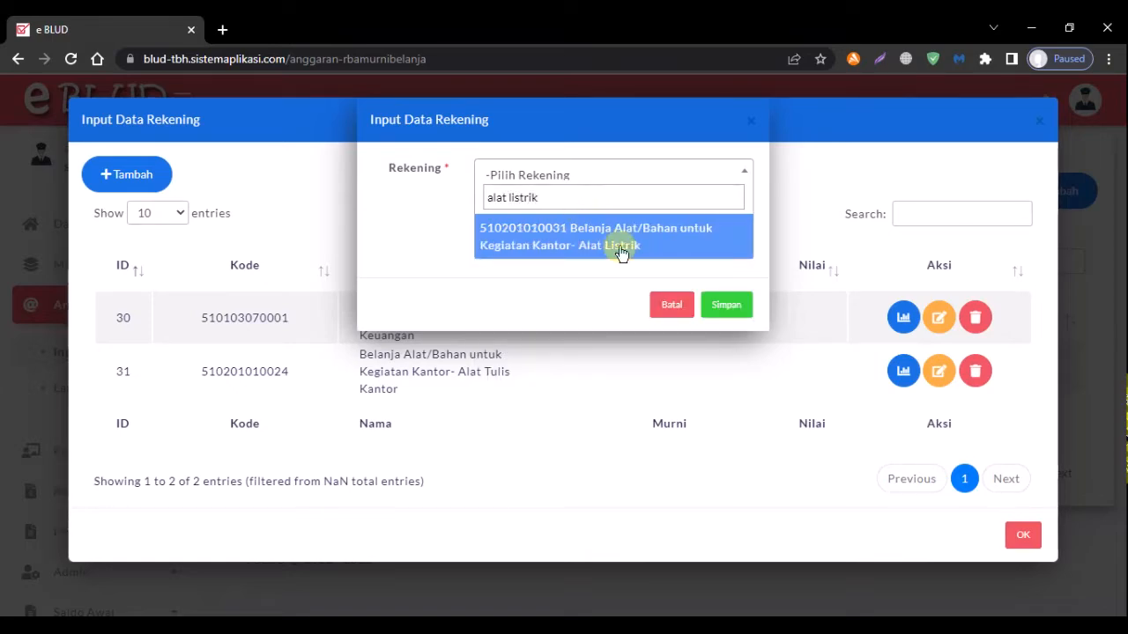
{"action": "left_click", "coordinate": [644, 251]}
{"action": "left_click", "coordinate": [745, 306]}
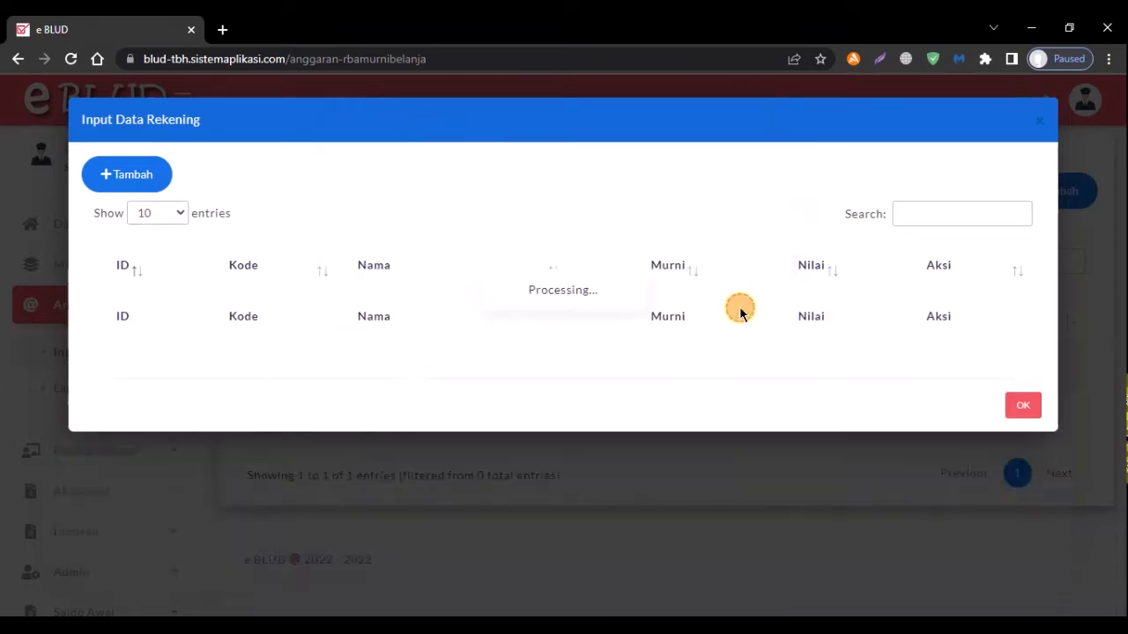
{"action": "left_click", "coordinate": [561, 432]}
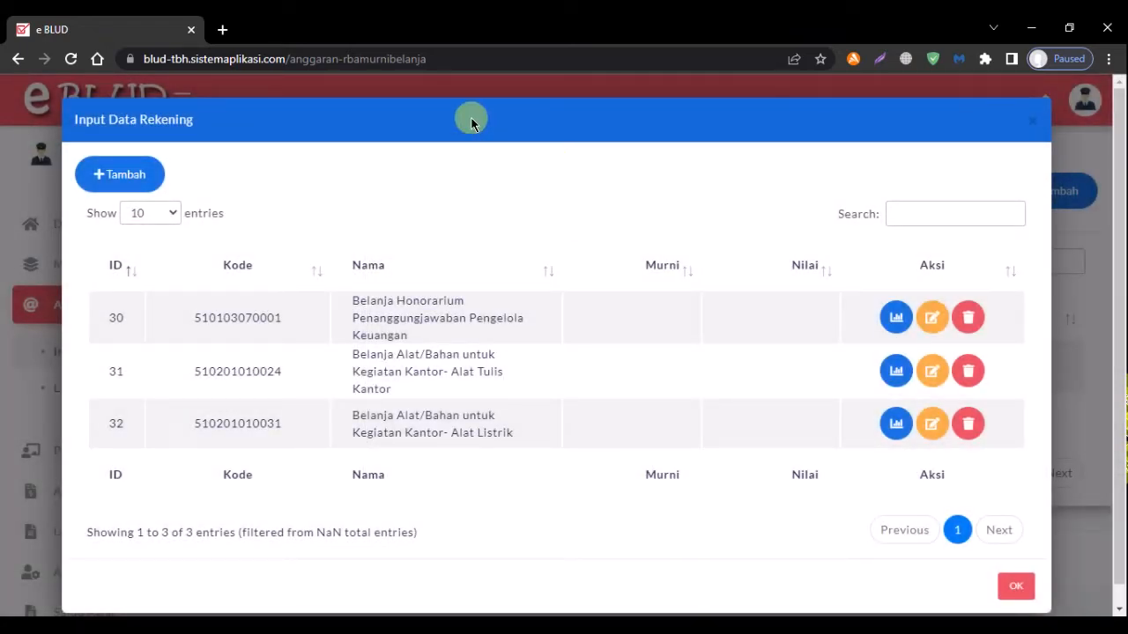
{"action": "left_click", "coordinate": [121, 174]}
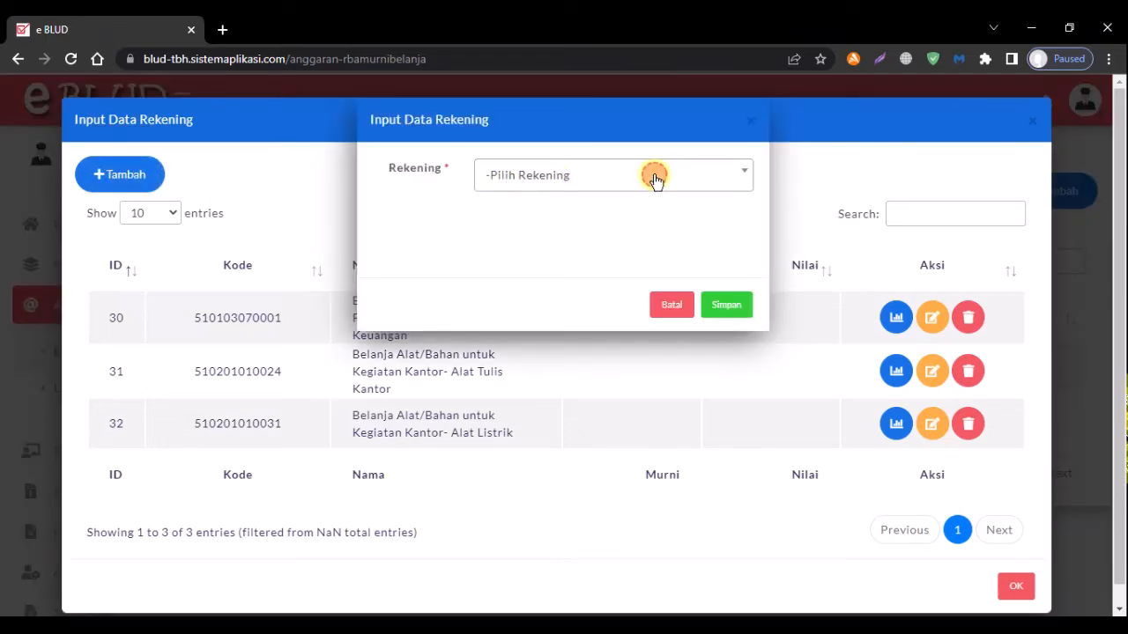
{"action": "left_click", "coordinate": [654, 177]}
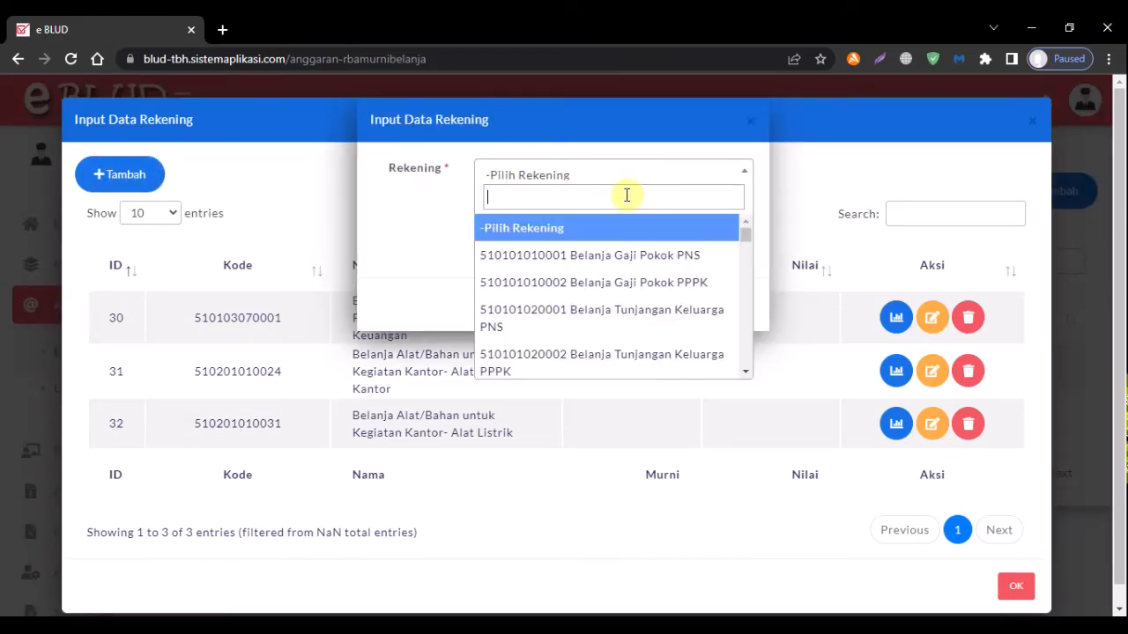
{"action": "type", "text": "personal com"}
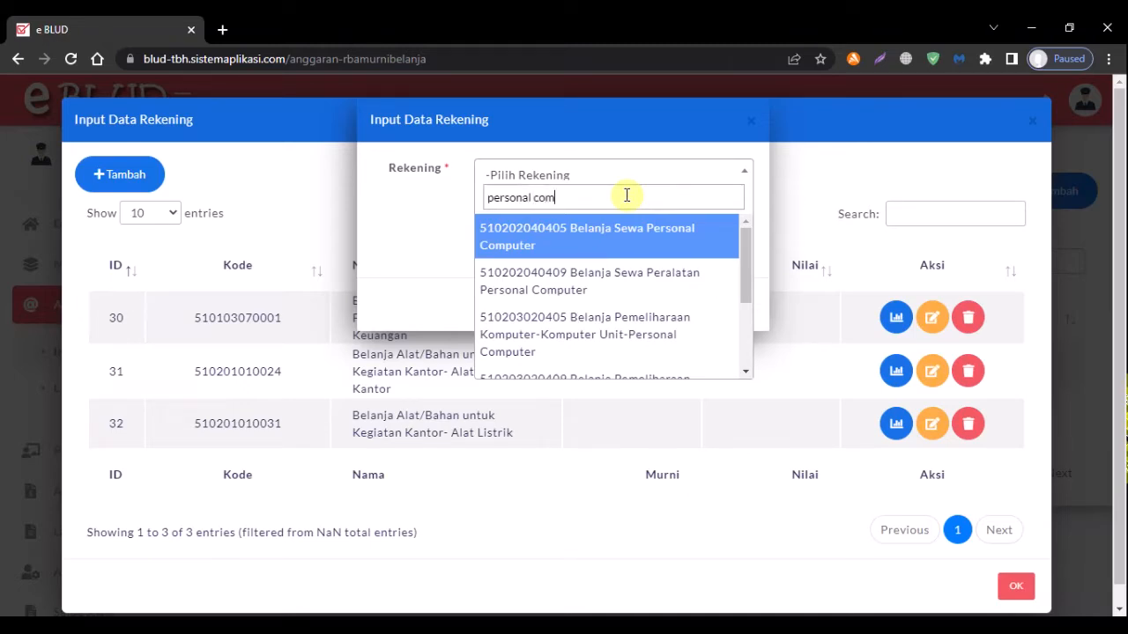
{"action": "scroll", "coordinate": [674, 277], "scroll_direction": "down", "scroll_amount": 3}
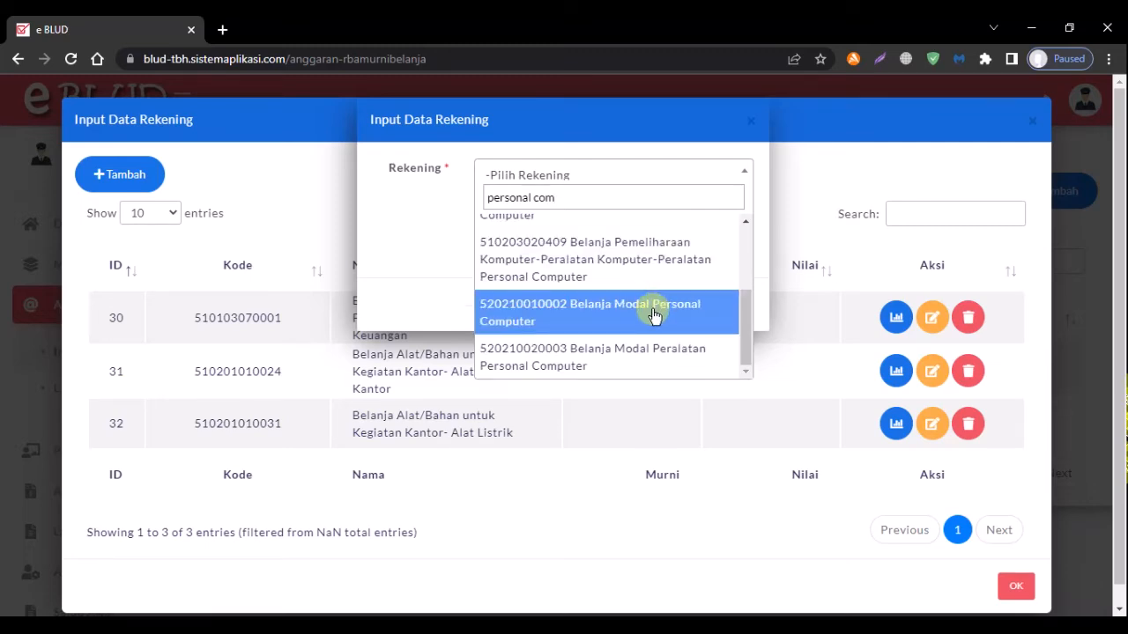
{"action": "left_click", "coordinate": [653, 315]}
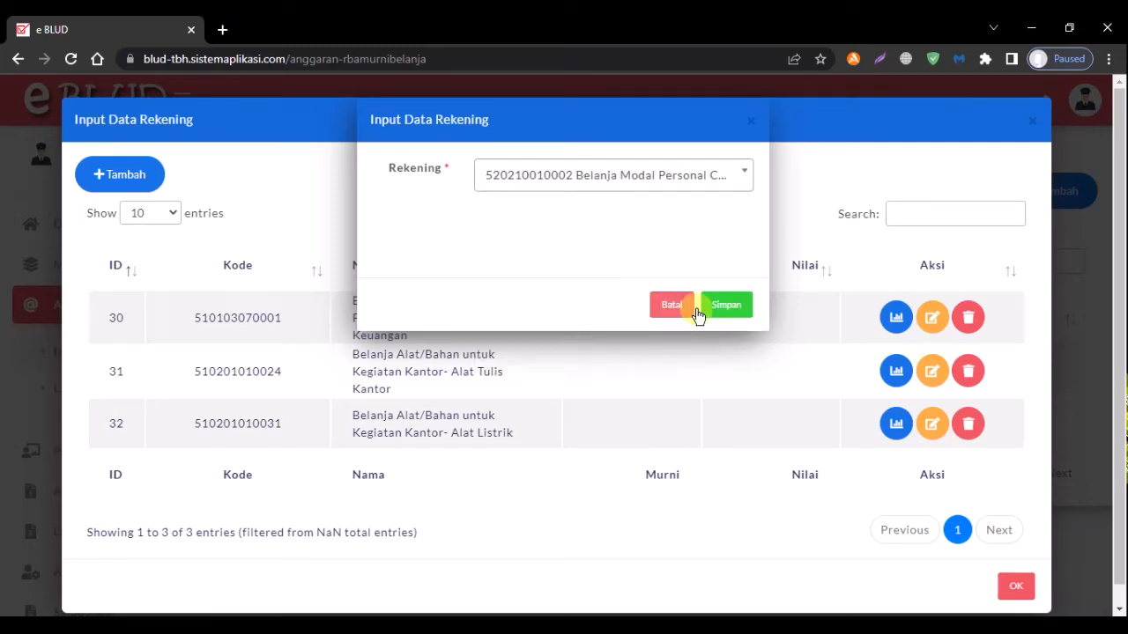
{"action": "left_click", "coordinate": [727, 305]}
{"action": "left_click", "coordinate": [568, 432]}
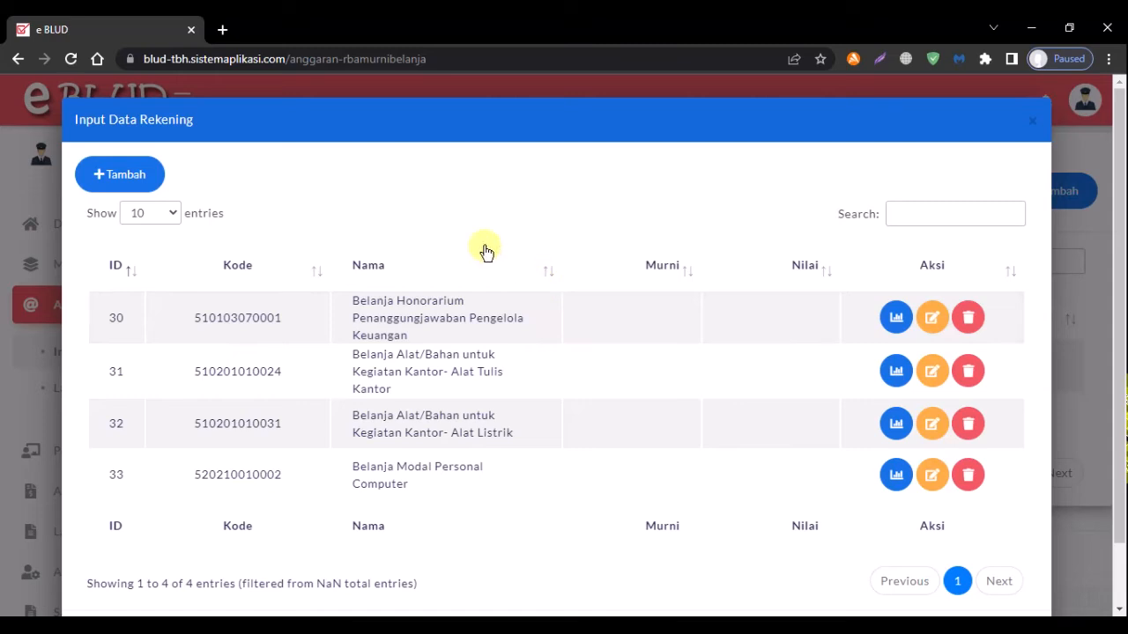
{"action": "left_click", "coordinate": [137, 170]}
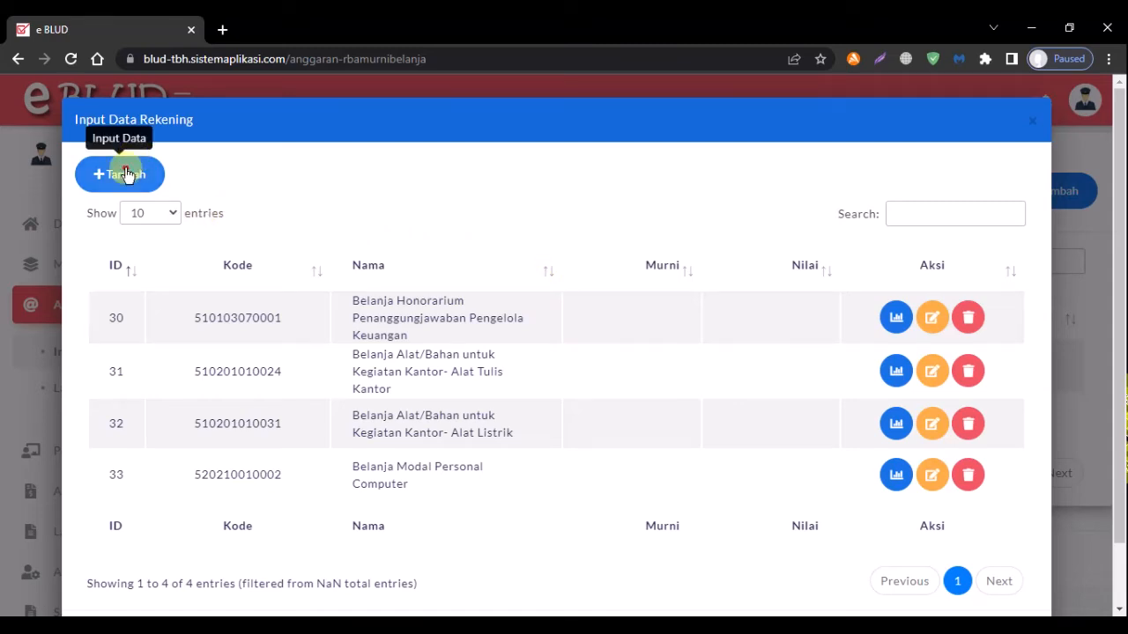
{"action": "left_click", "coordinate": [691, 187]}
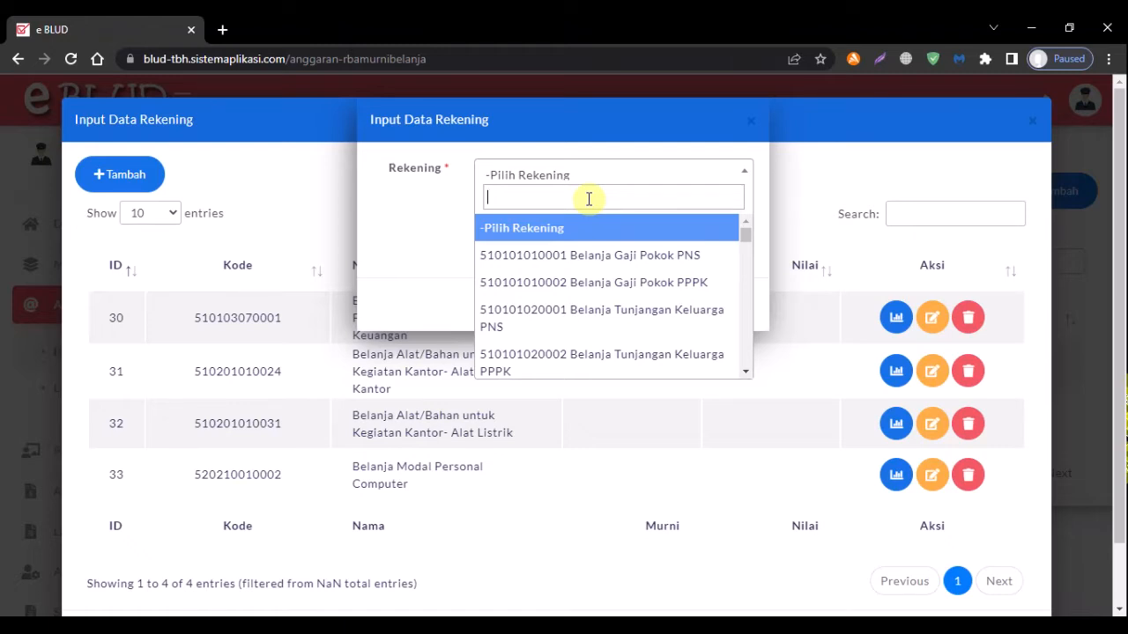
{"action": "type", "text": "peralatan "}
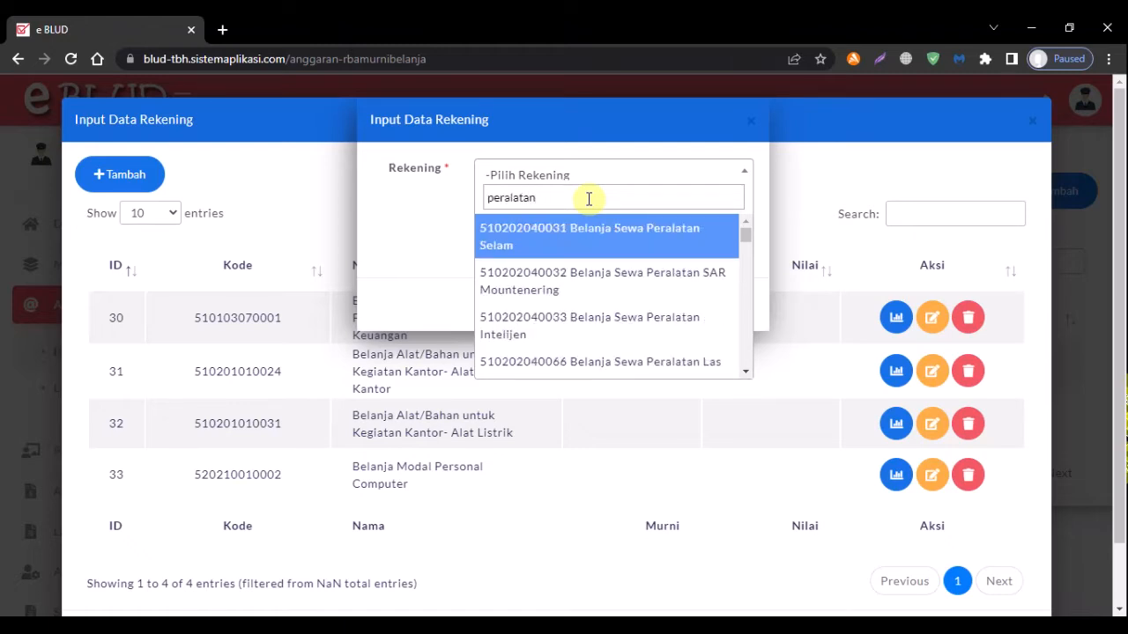
{"action": "type", "text": "komputer lain"}
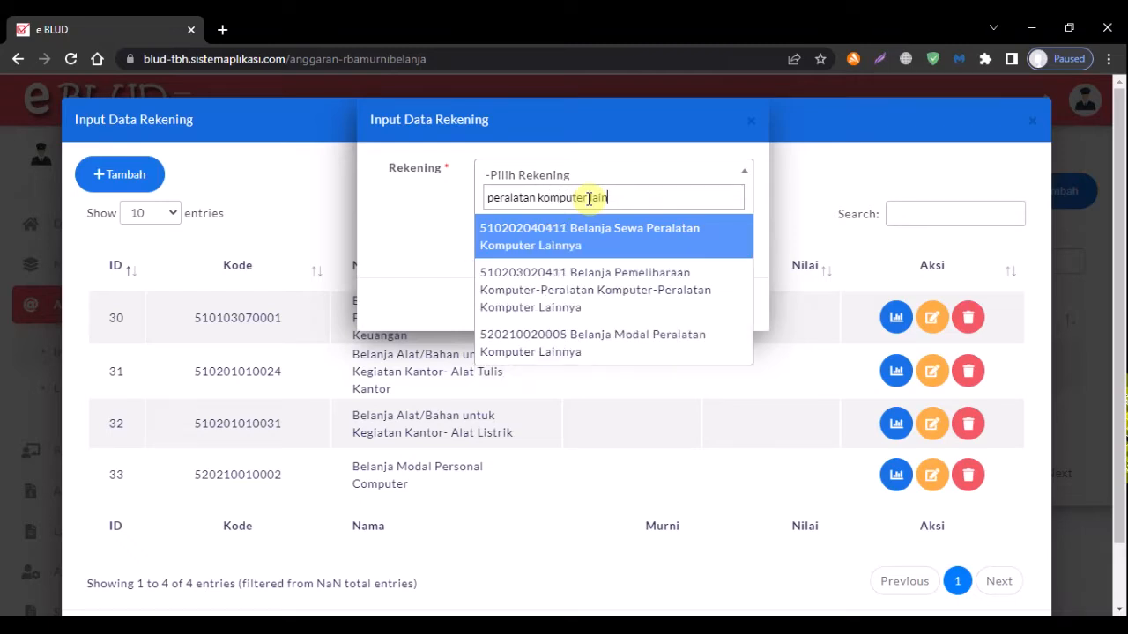
{"action": "left_click", "coordinate": [683, 346]}
{"action": "left_click", "coordinate": [731, 303]}
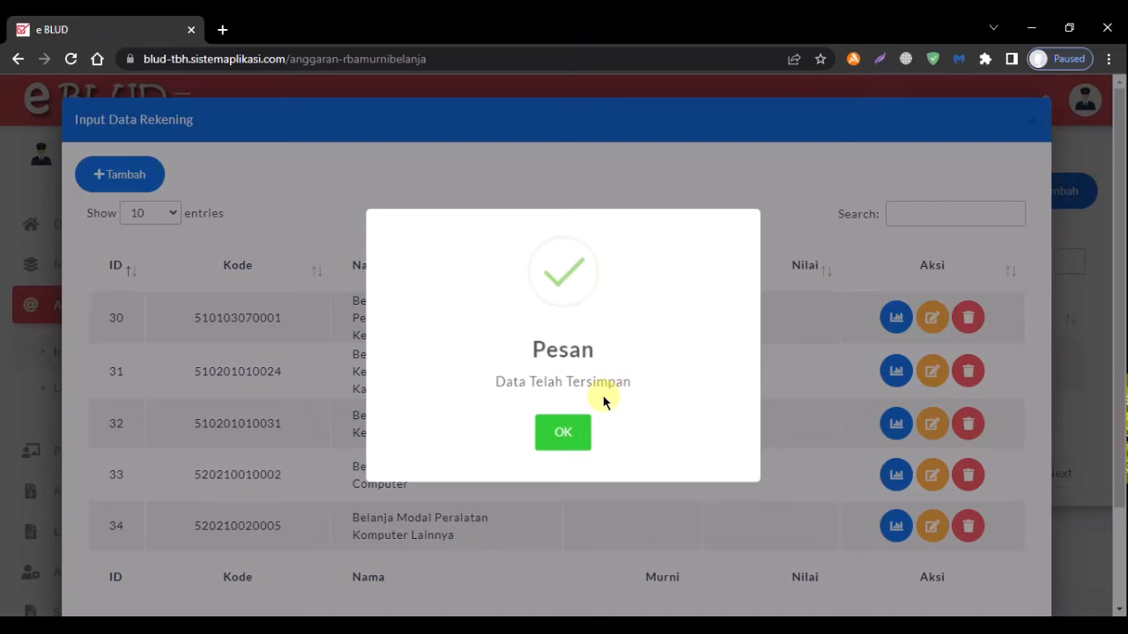
{"action": "left_click", "coordinate": [571, 438]}
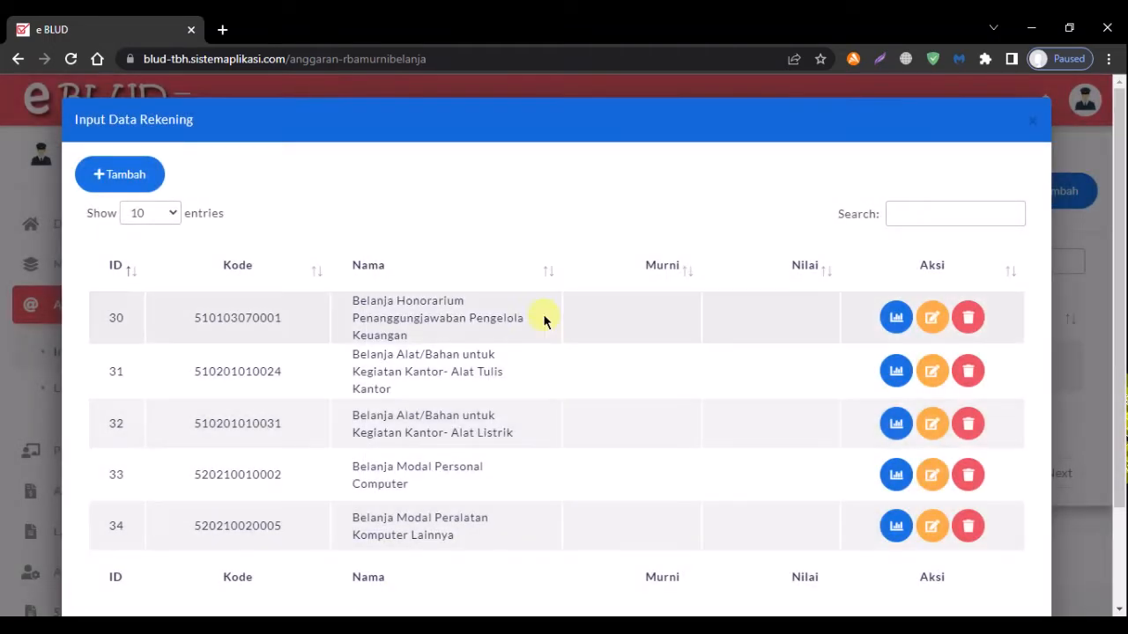
Create a detail item under Belanja Honorarium Penanggungjawaban Pengelola Keuangan with the Uraian Pemimpin BLUD.
{"action": "scroll", "coordinate": [592, 273], "scroll_direction": "down", "scroll_amount": 1}
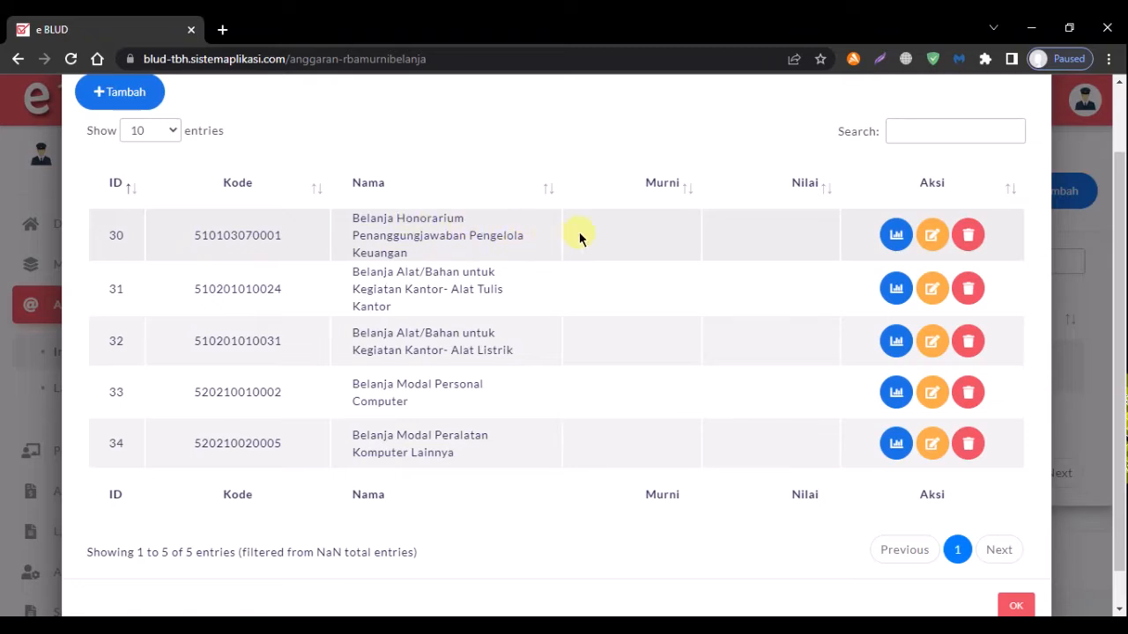
{"action": "left_click", "coordinate": [896, 234]}
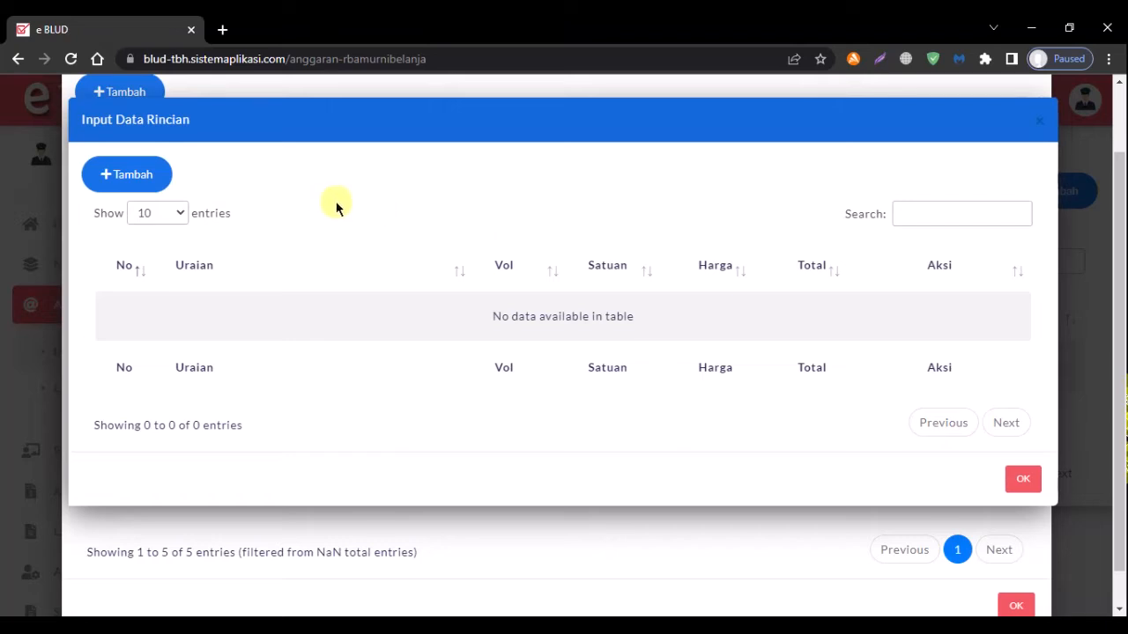
{"action": "left_click", "coordinate": [133, 180]}
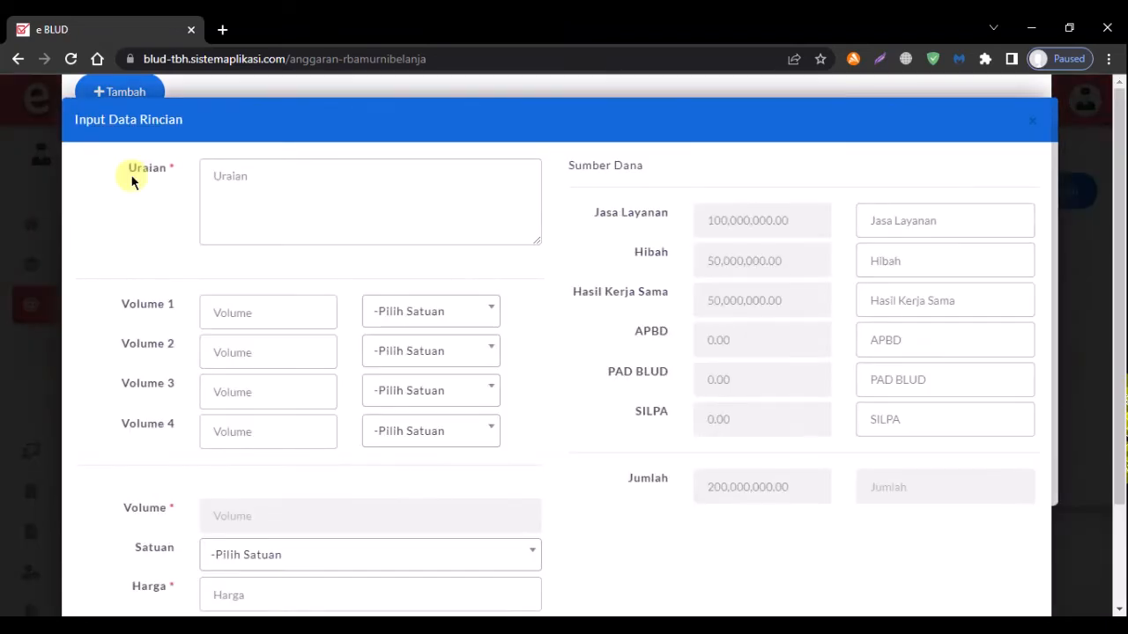
{"action": "left_click", "coordinate": [287, 187]}
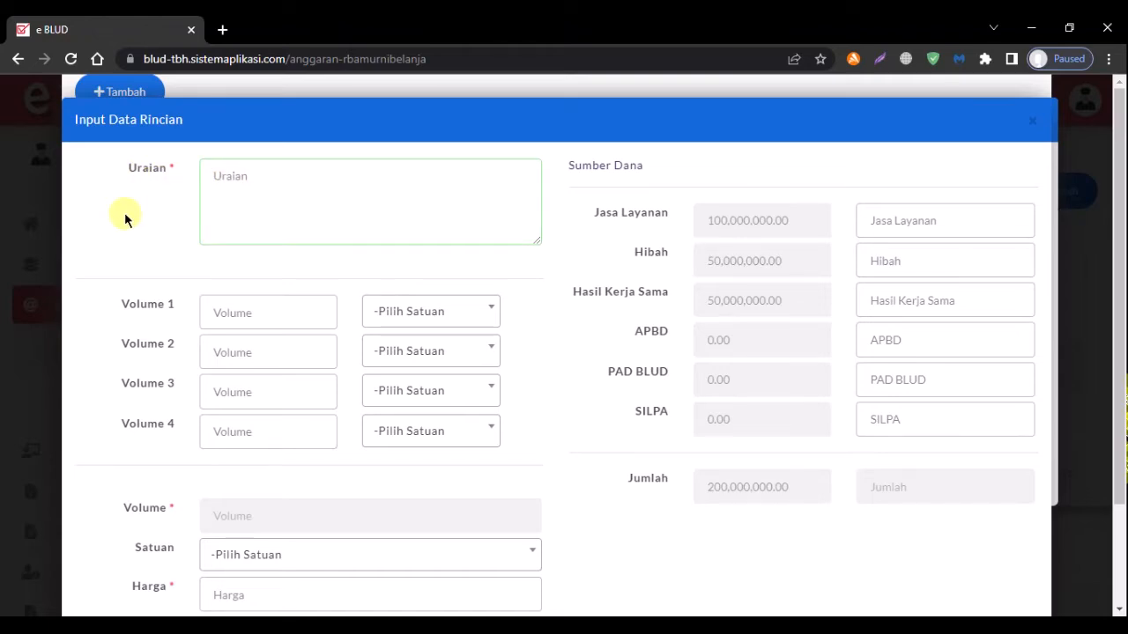
{"action": "type", "text": "Pemimpi"}
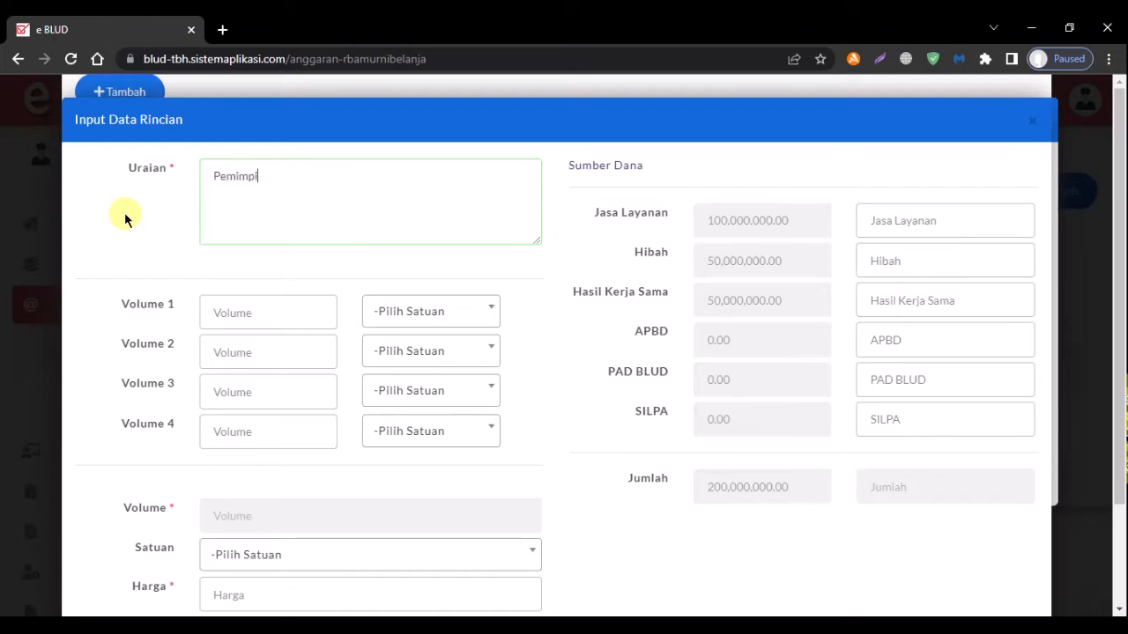
{"action": "type", "text": "n BLUD"}
Set Volume 1 of the Pemimpin BLUD item to 12 with the unit Orang / Bulan.
{"action": "left_click", "coordinate": [309, 314]}
{"action": "type", "text": "12"}
{"action": "left_click", "coordinate": [473, 306]}
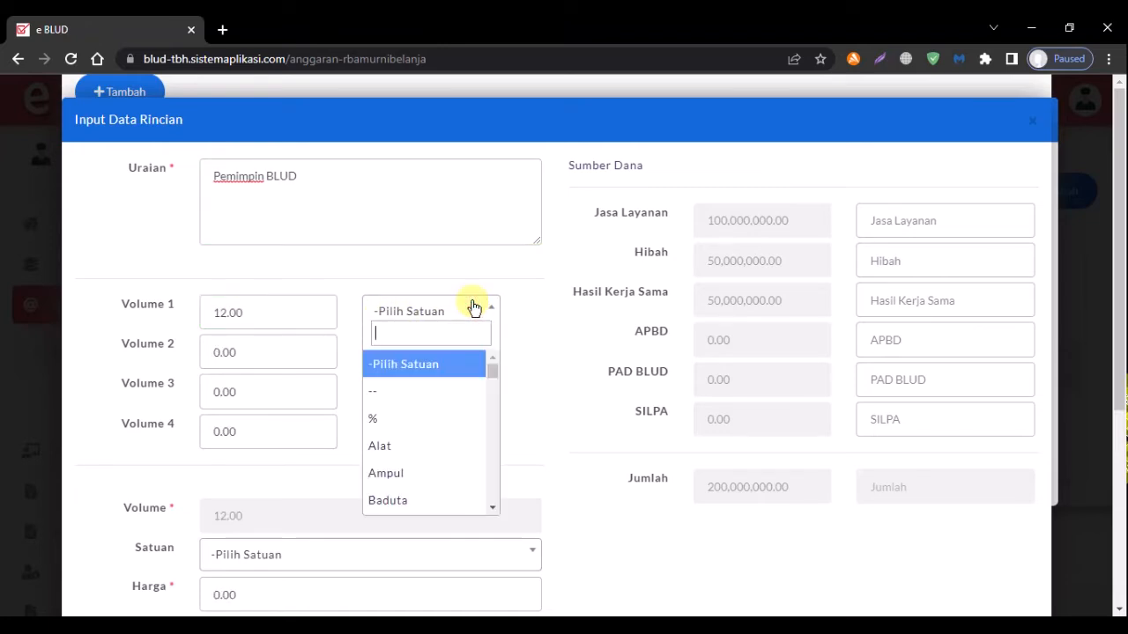
{"action": "type", "text": "orang"}
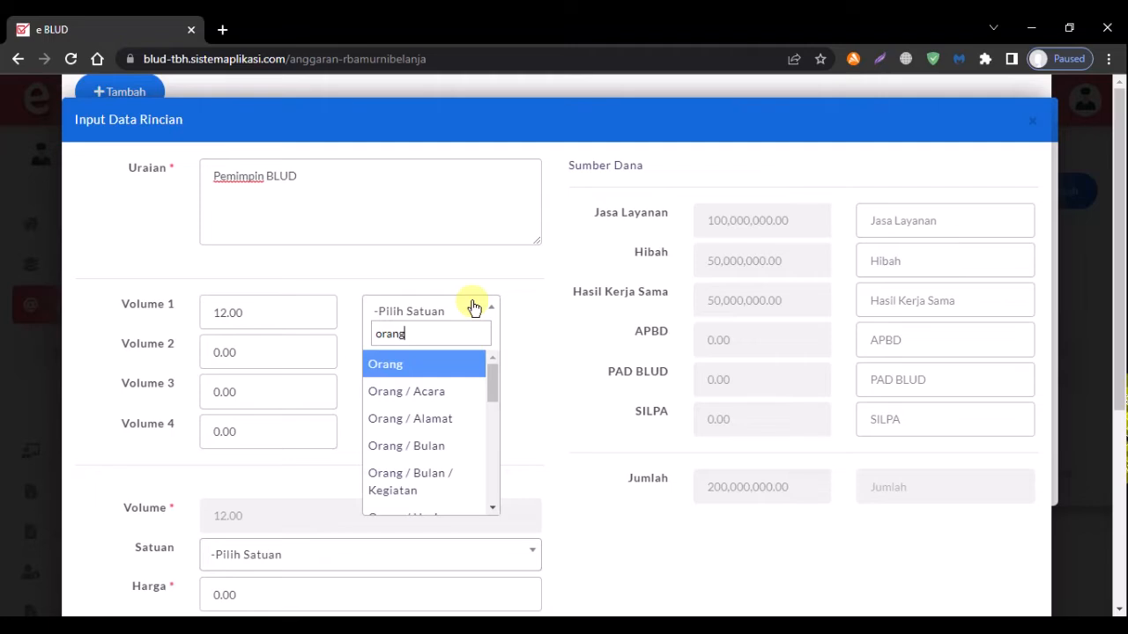
{"action": "left_click", "coordinate": [436, 453]}
{"action": "left_click", "coordinate": [112, 488]}
Set the Pemimpin BLUD item's overall Satuan to Orang / Bulan and its Harga to 800,000.
{"action": "scroll", "coordinate": [171, 534], "scroll_direction": "down", "scroll_amount": 3}
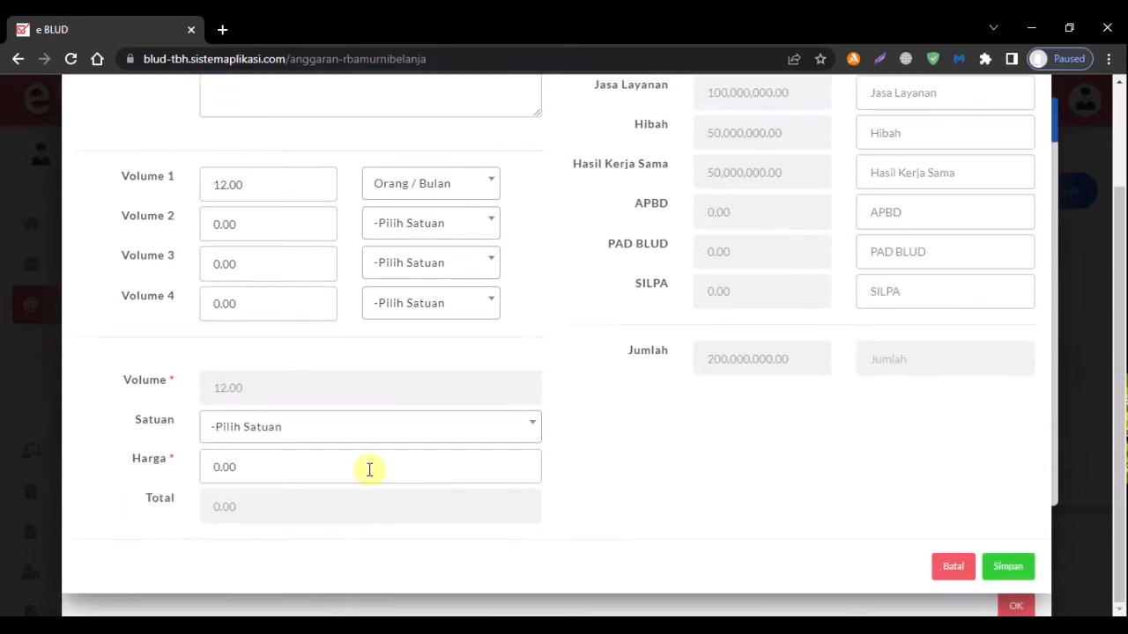
{"action": "left_click", "coordinate": [413, 429]}
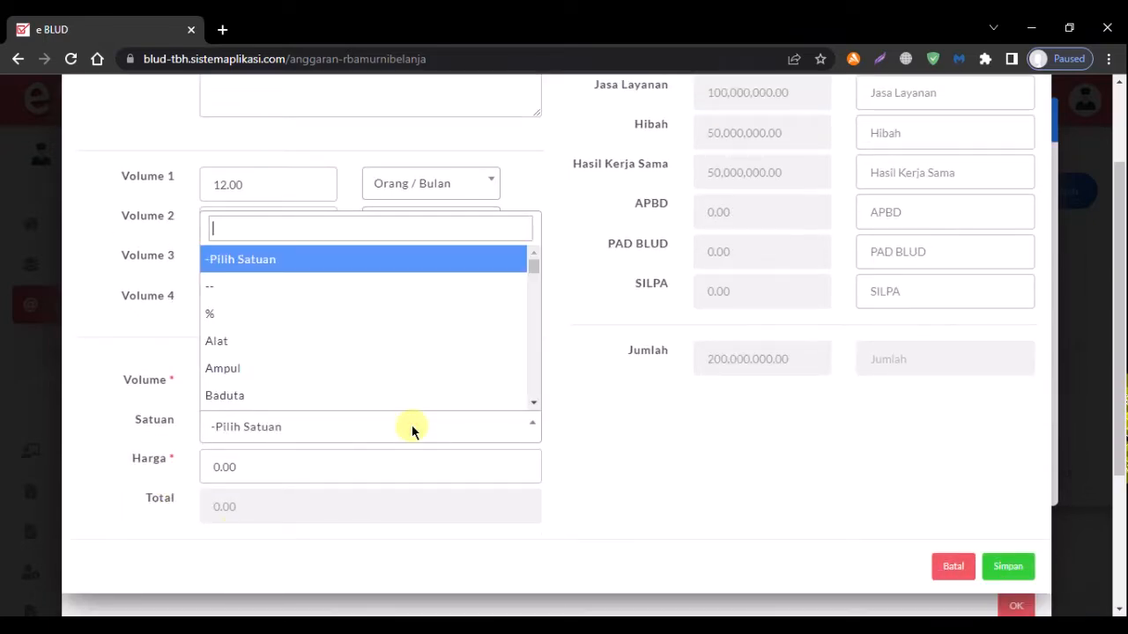
{"action": "type", "text": "orang"}
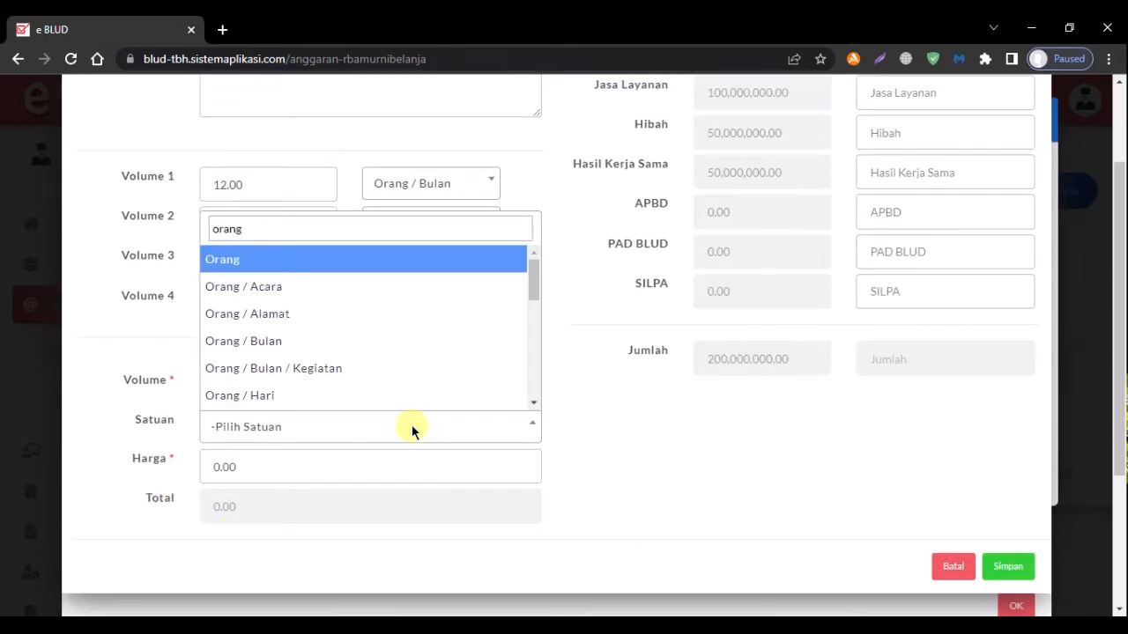
{"action": "left_click", "coordinate": [313, 341]}
{"action": "left_click", "coordinate": [252, 467]}
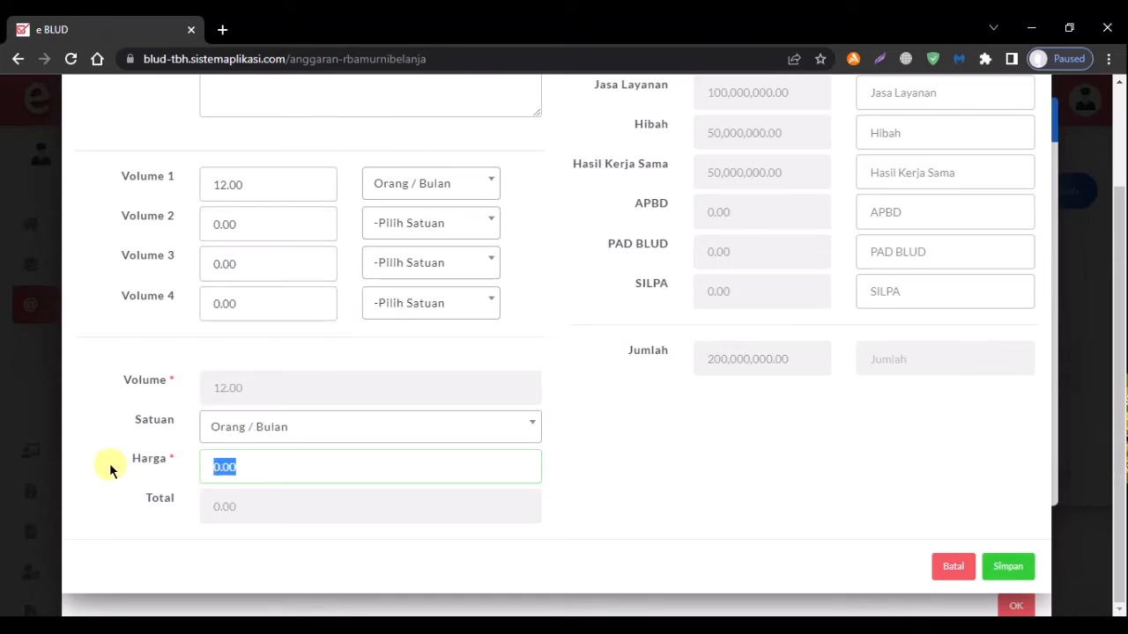
{"action": "type", "text": "800,"}
{"action": "type", "text": "000"}
{"action": "key", "text": "Tab"}
Allocate 9,600,000 from Jasa Layanan as the Pemimpin BLUD item's funding source and save the item.
{"action": "scroll", "coordinate": [104, 464], "scroll_direction": "up", "scroll_amount": 2}
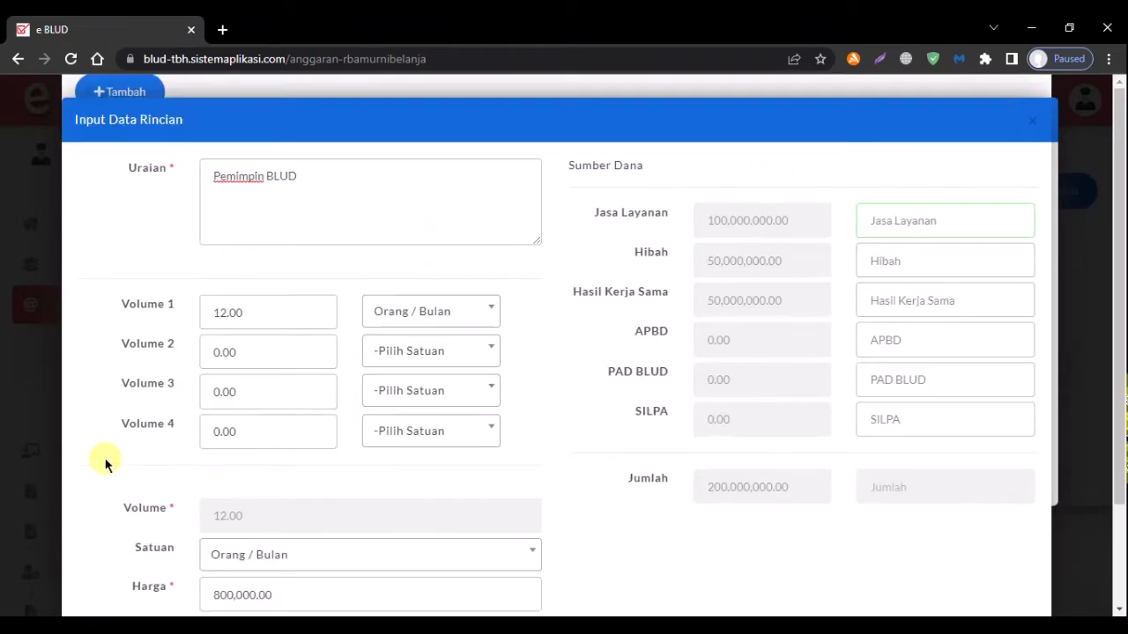
{"action": "scroll", "coordinate": [105, 464], "scroll_direction": "down", "scroll_amount": 1}
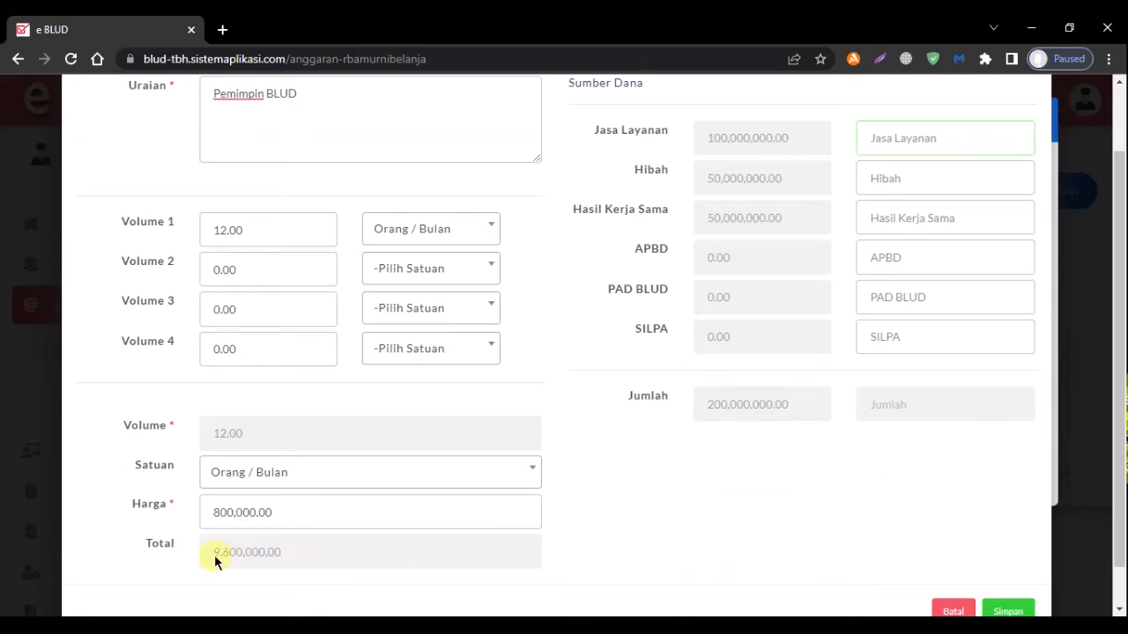
{"action": "scroll", "coordinate": [600, 533], "scroll_direction": "up", "scroll_amount": 1}
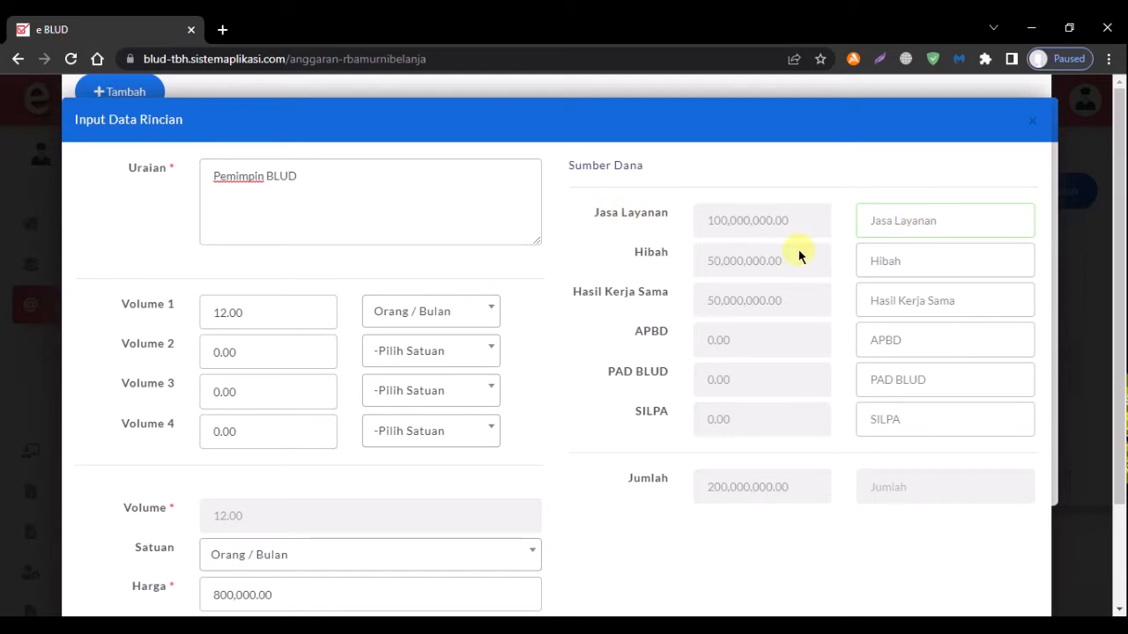
{"action": "type", "text": "96"}
{"action": "scroll", "coordinate": [813, 247], "scroll_direction": "down", "scroll_amount": 1}
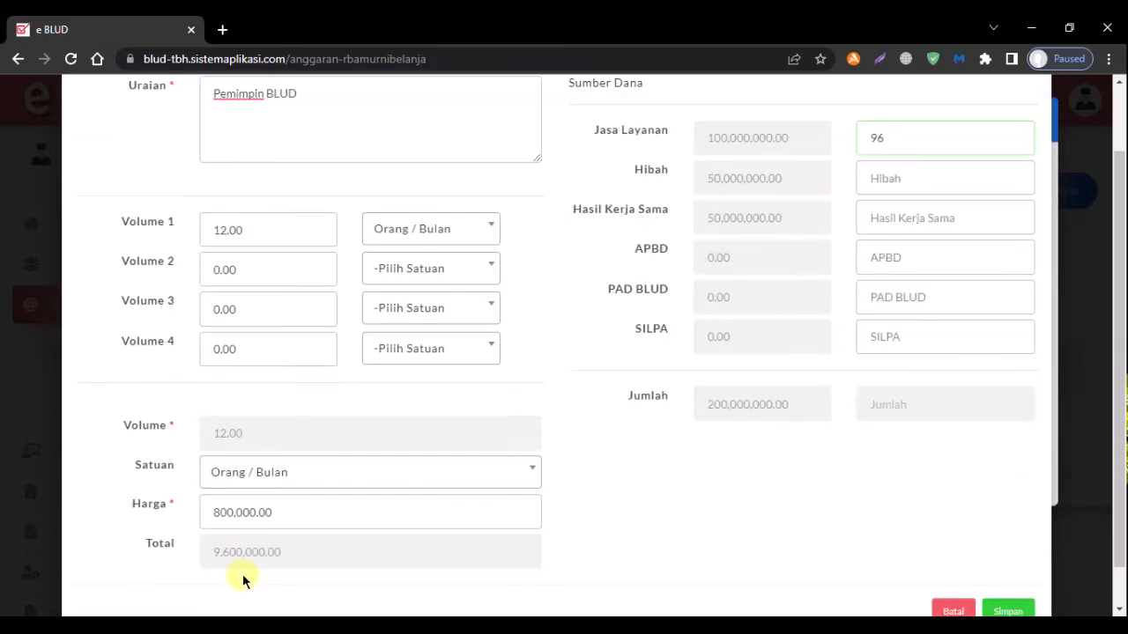
{"action": "scroll", "coordinate": [678, 538], "scroll_direction": "up", "scroll_amount": 1}
{"action": "type", "text": "00"}
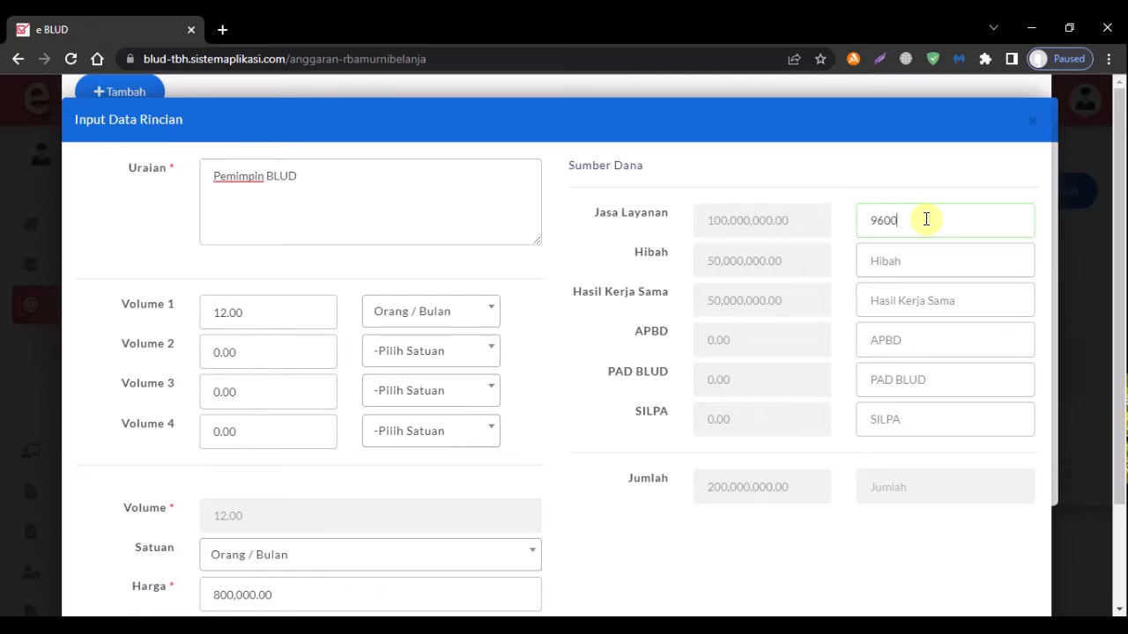
{"action": "type", "text": ",00000"}
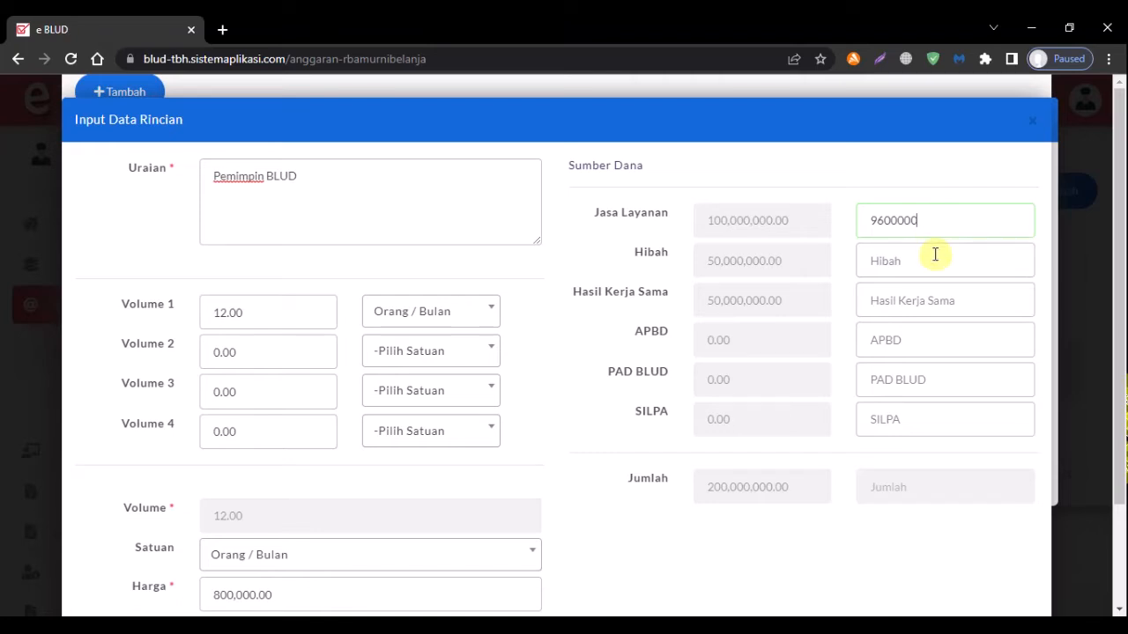
{"action": "left_click", "coordinate": [934, 255]}
{"action": "scroll", "coordinate": [790, 408], "scroll_direction": "down", "scroll_amount": 1}
{"action": "scroll", "coordinate": [847, 476], "scroll_direction": "down", "scroll_amount": 1}
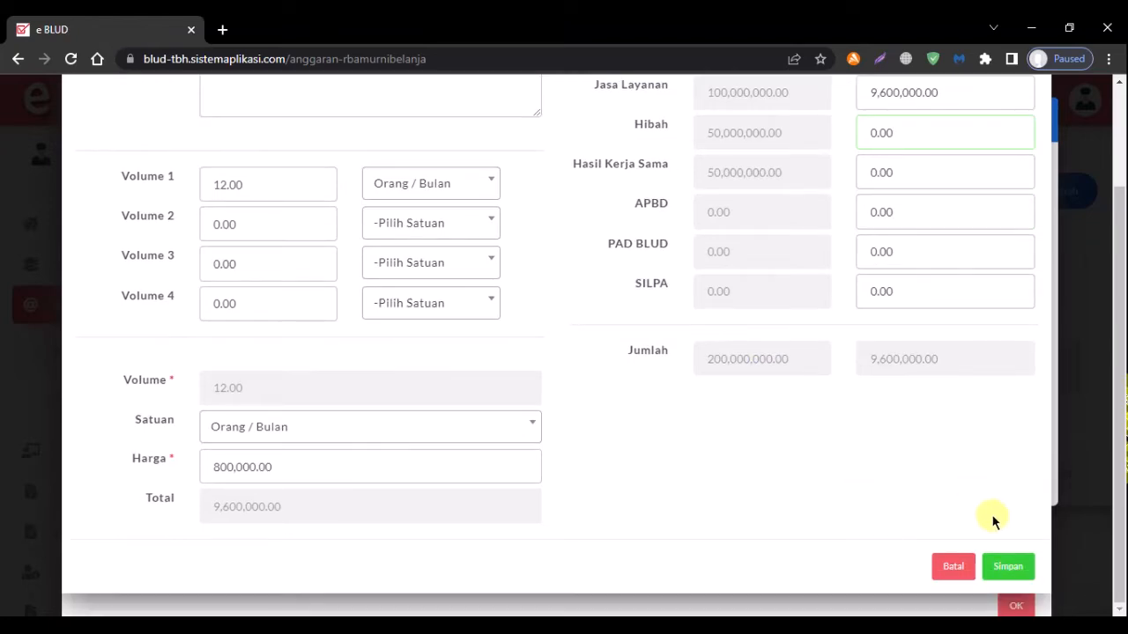
{"action": "left_click", "coordinate": [1008, 571]}
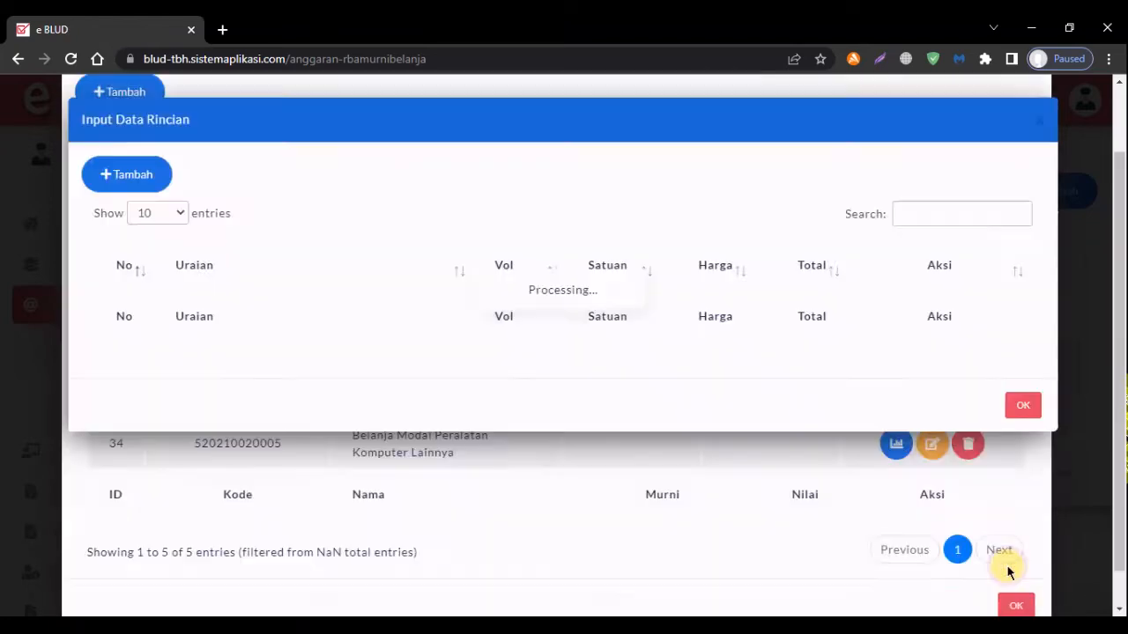
{"action": "left_click", "coordinate": [566, 441]}
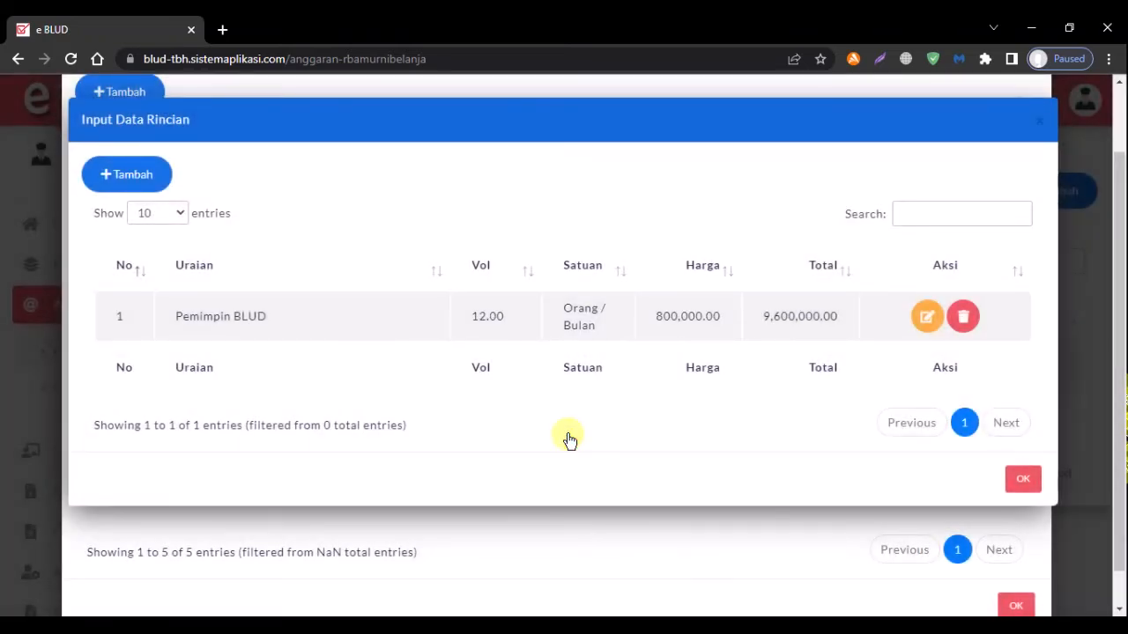
Start another detail item under the honorarium account with the Uraian Bendahara Pengeluaran.
{"action": "left_click", "coordinate": [148, 173]}
{"action": "left_click", "coordinate": [377, 196]}
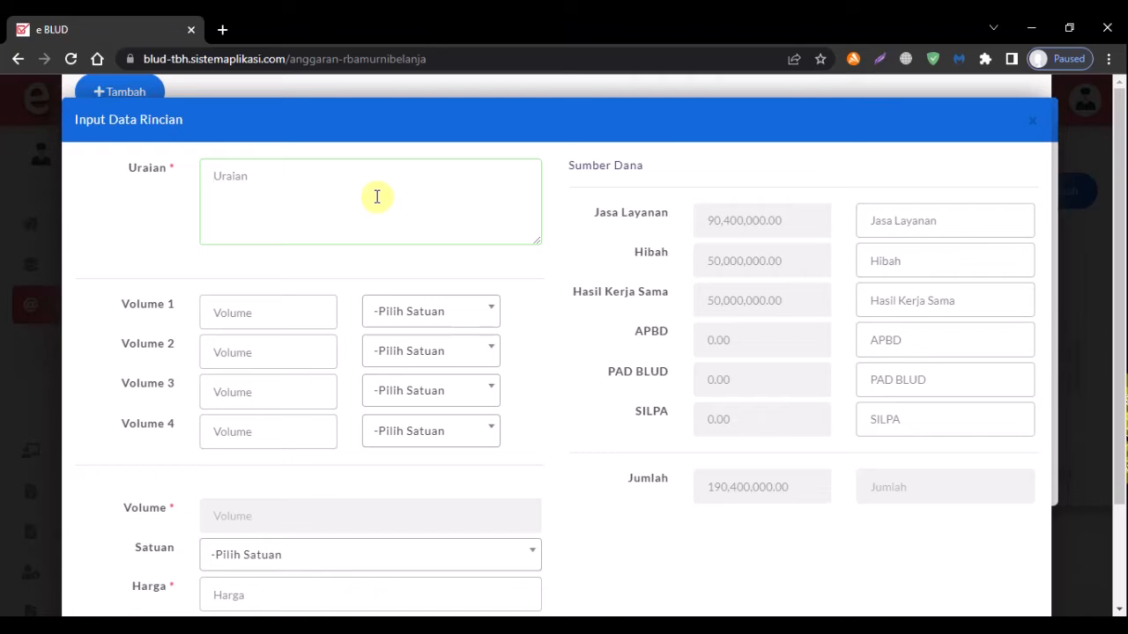
{"action": "type", "text": "Bendahara Pengeluaran"}
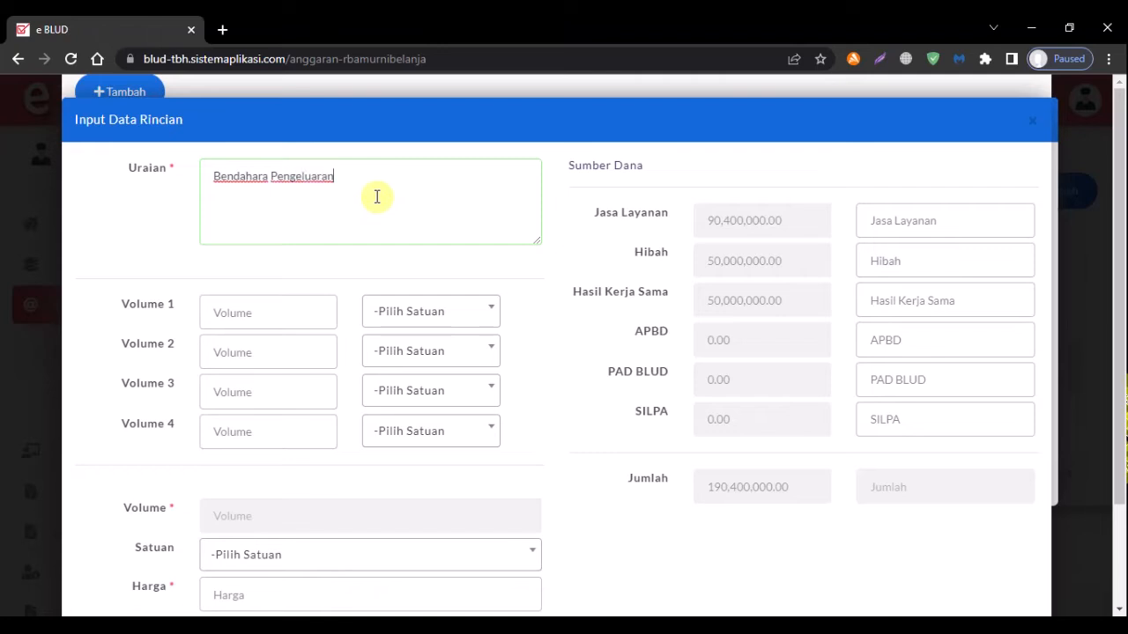
Complete the Uraian as Bendahara Pengeluaran BLUD and set its Volume 1 to 12 with the unit Orang / Bulan.
{"action": "type", "text": " BLUD"}
{"action": "left_click", "coordinate": [288, 309]}
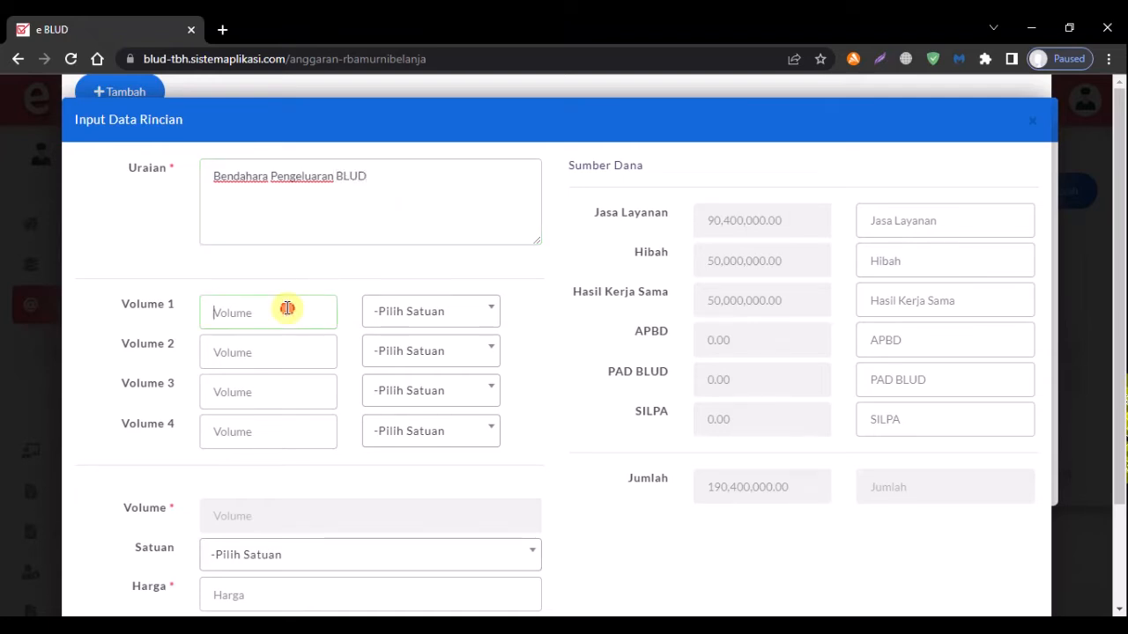
{"action": "type", "text": "12"}
{"action": "left_click", "coordinate": [443, 319]}
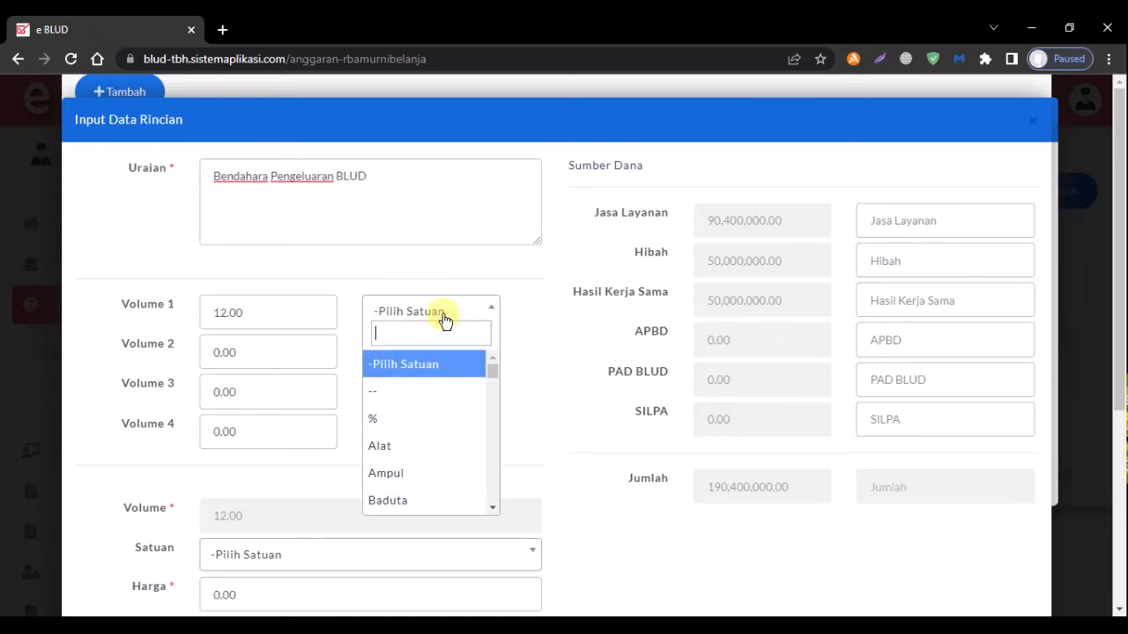
{"action": "type", "text": "orang"}
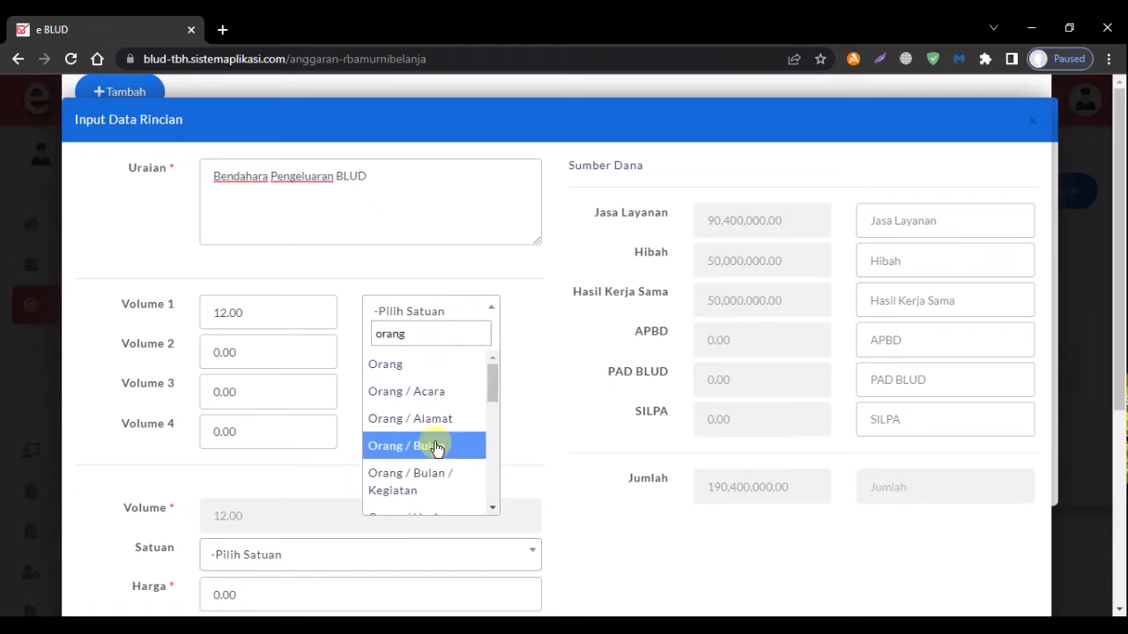
{"action": "left_click", "coordinate": [432, 447]}
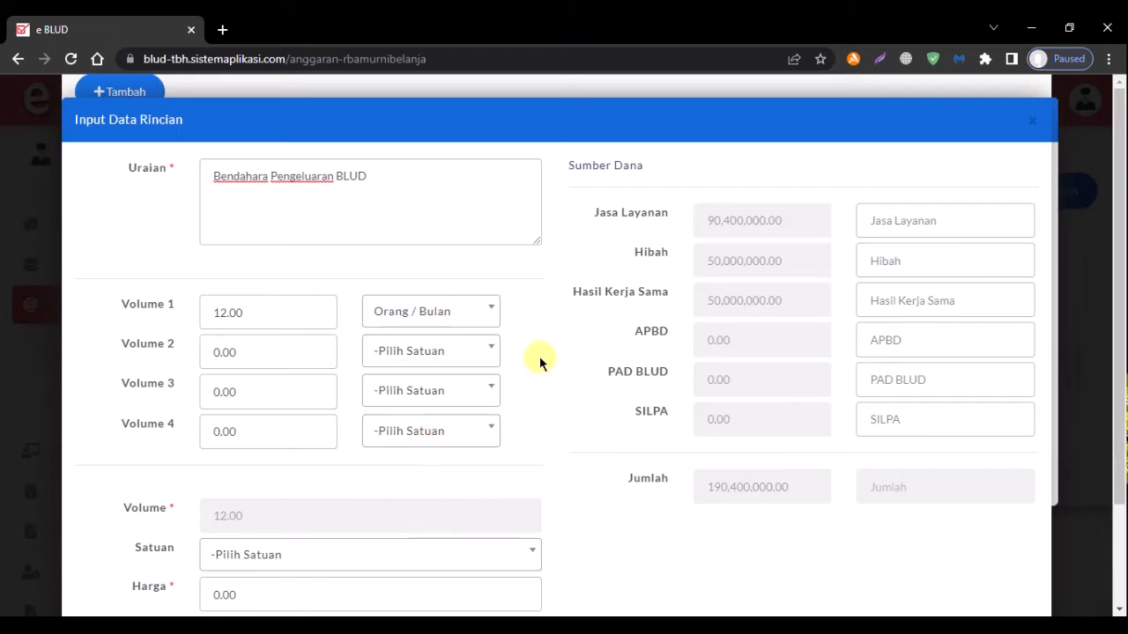
Set the Bendahara Pengeluaran BLUD item's overall Satuan to Orang / Bulan and its Harga to 500,000.
{"action": "left_click", "coordinate": [261, 551]}
{"action": "type", "text": "orang"}
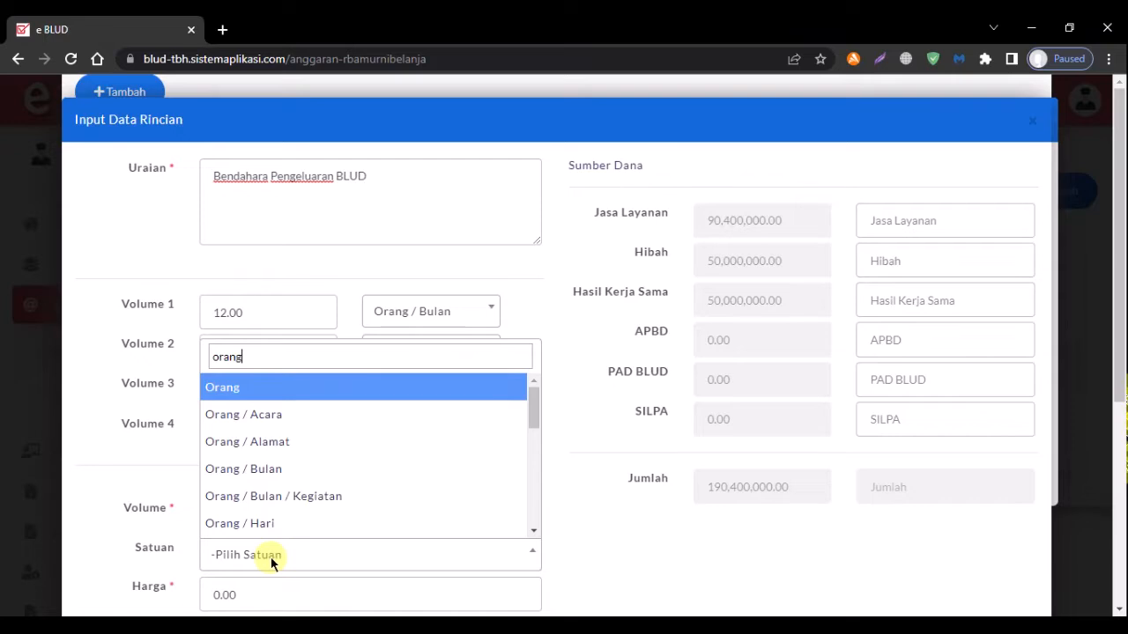
{"action": "left_click", "coordinate": [309, 470]}
{"action": "left_click_drag", "start_coordinate": [260, 598], "coordinate": [156, 584]}
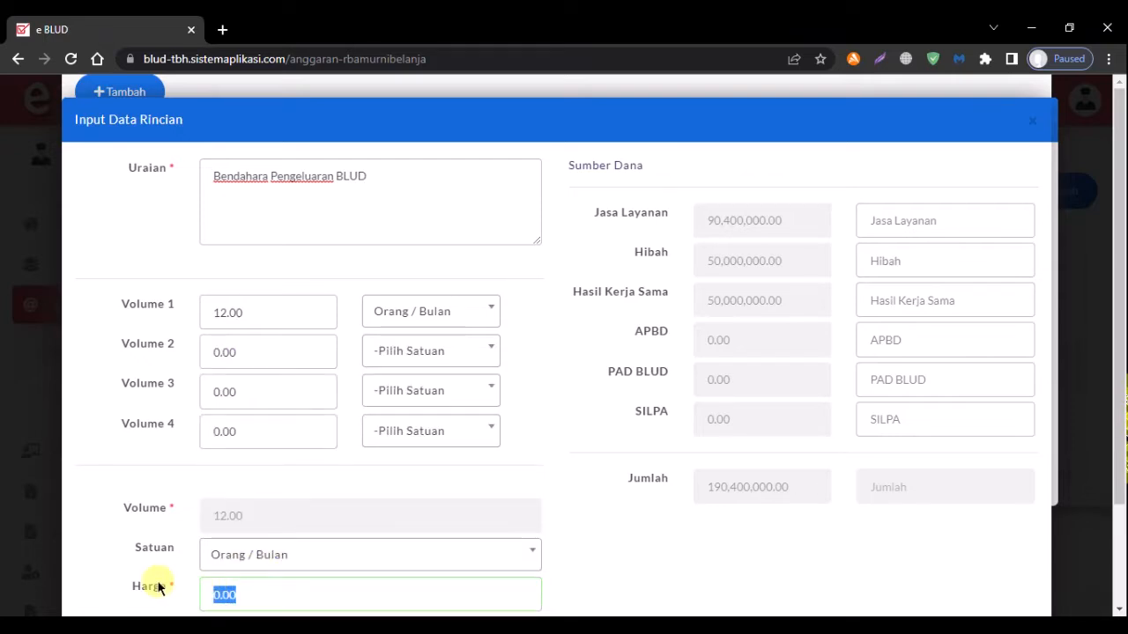
{"action": "scroll", "coordinate": [158, 585], "scroll_direction": "down", "scroll_amount": 1}
{"action": "type", "text": "500,000"}
{"action": "left_click", "coordinate": [657, 502]}
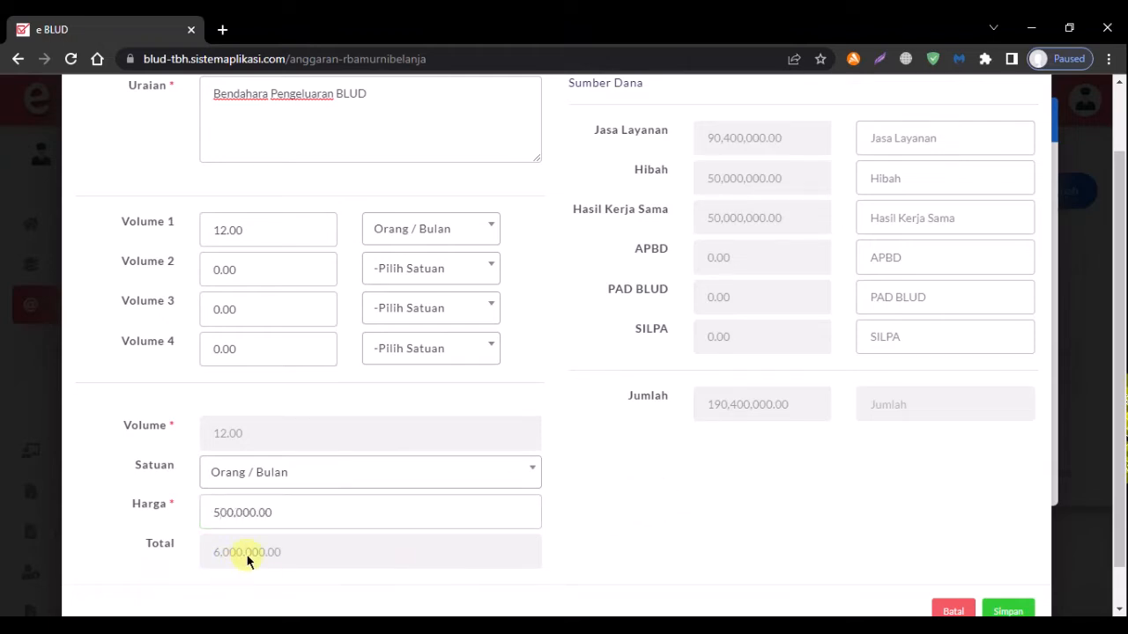
Allocate 6,000,000 from Jasa Layanan as the Bendahara Pengeluaran BLUD item's funding source and save the item.
{"action": "scroll", "coordinate": [590, 525], "scroll_direction": "up", "scroll_amount": 1}
{"action": "left_click", "coordinate": [875, 233]}
{"action": "type", "text": "6"}
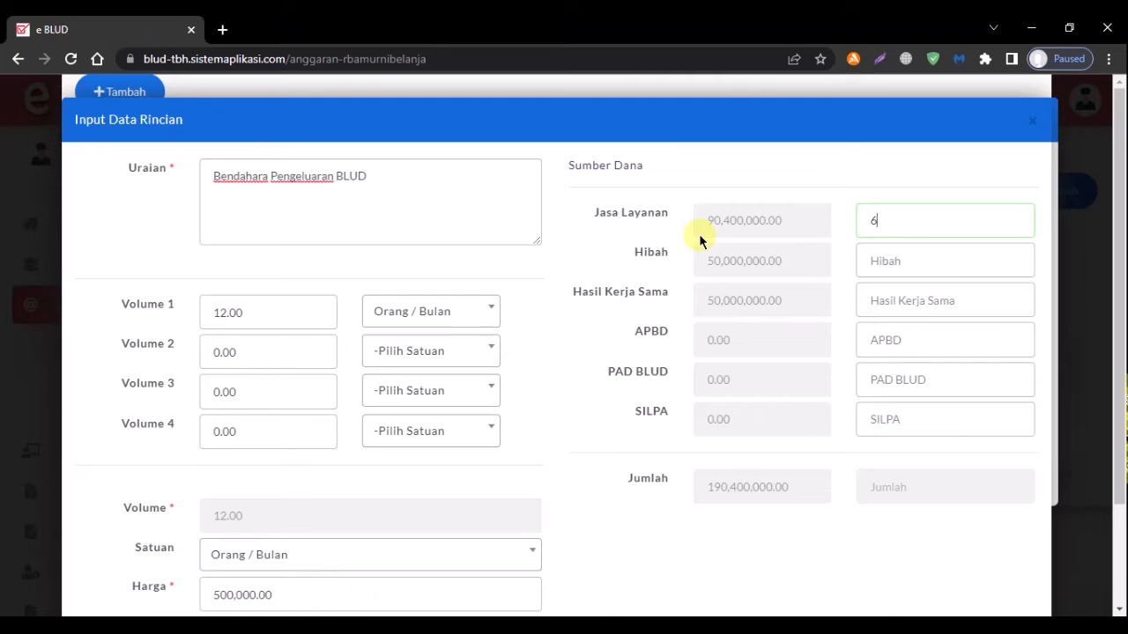
{"action": "type", "text": "00000"}
{"action": "left_click", "coordinate": [850, 266]}
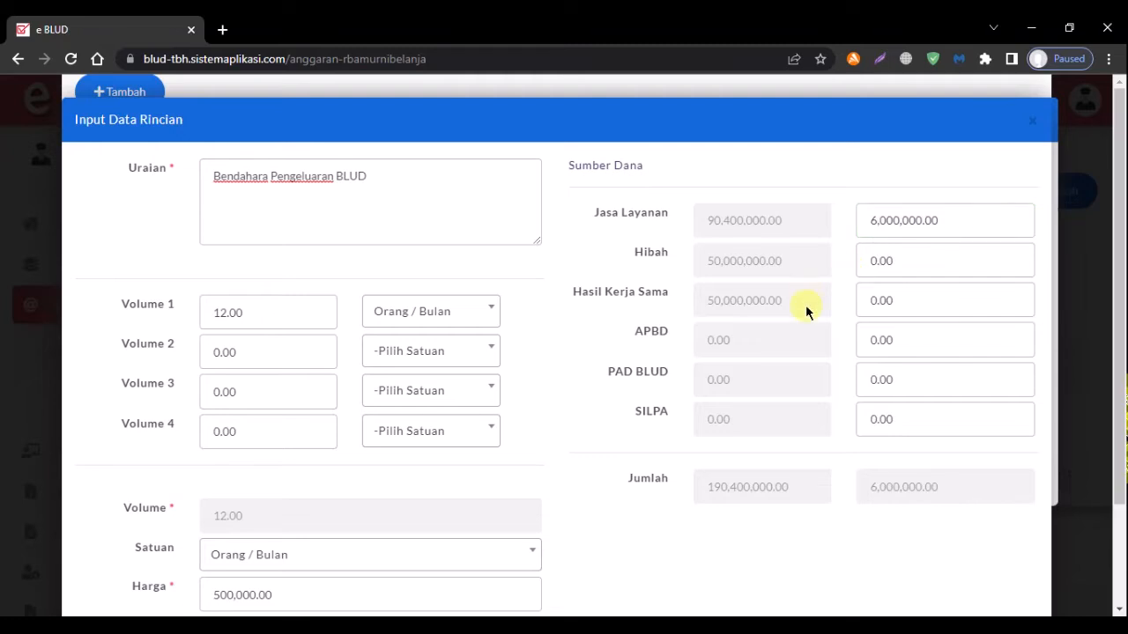
{"action": "scroll", "coordinate": [806, 310], "scroll_direction": "down", "scroll_amount": 2}
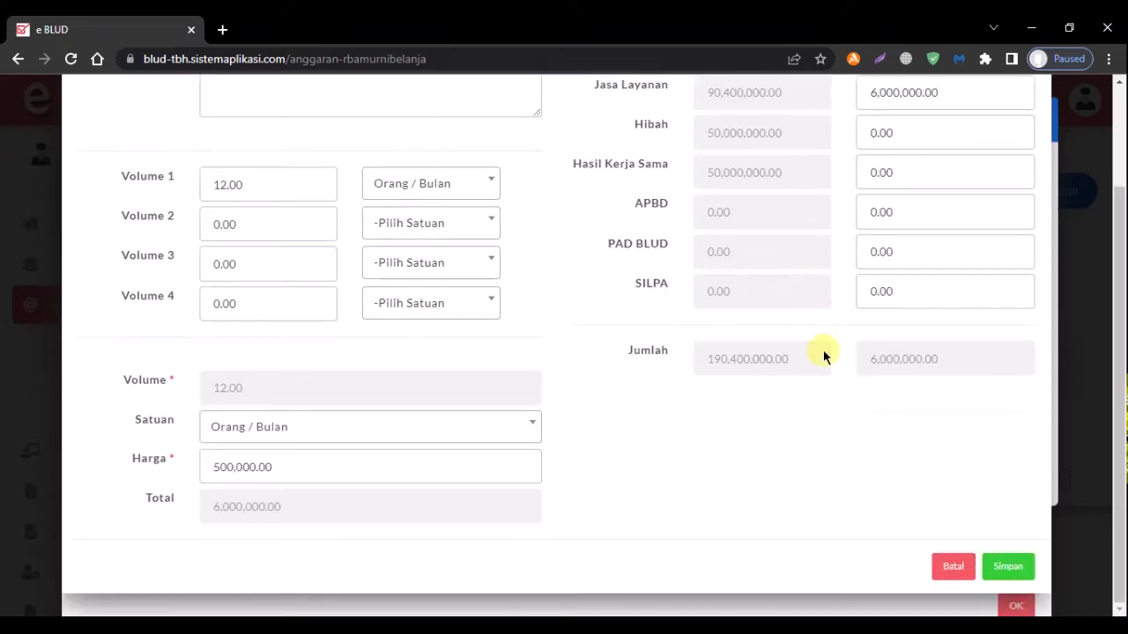
{"action": "left_click", "coordinate": [1013, 567]}
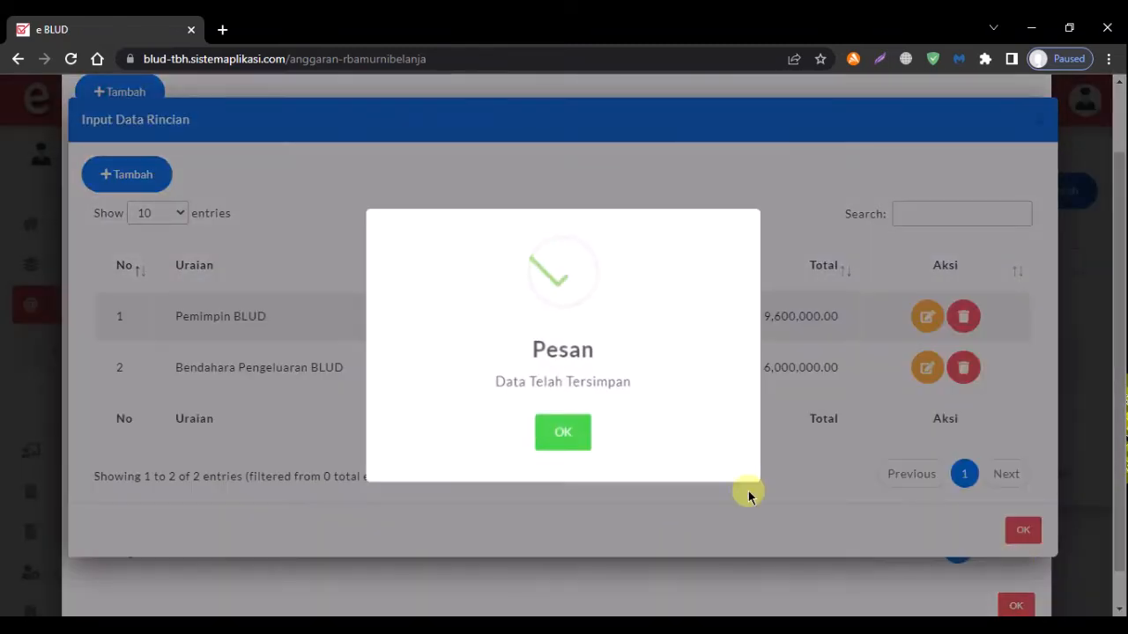
{"action": "left_click", "coordinate": [568, 435]}
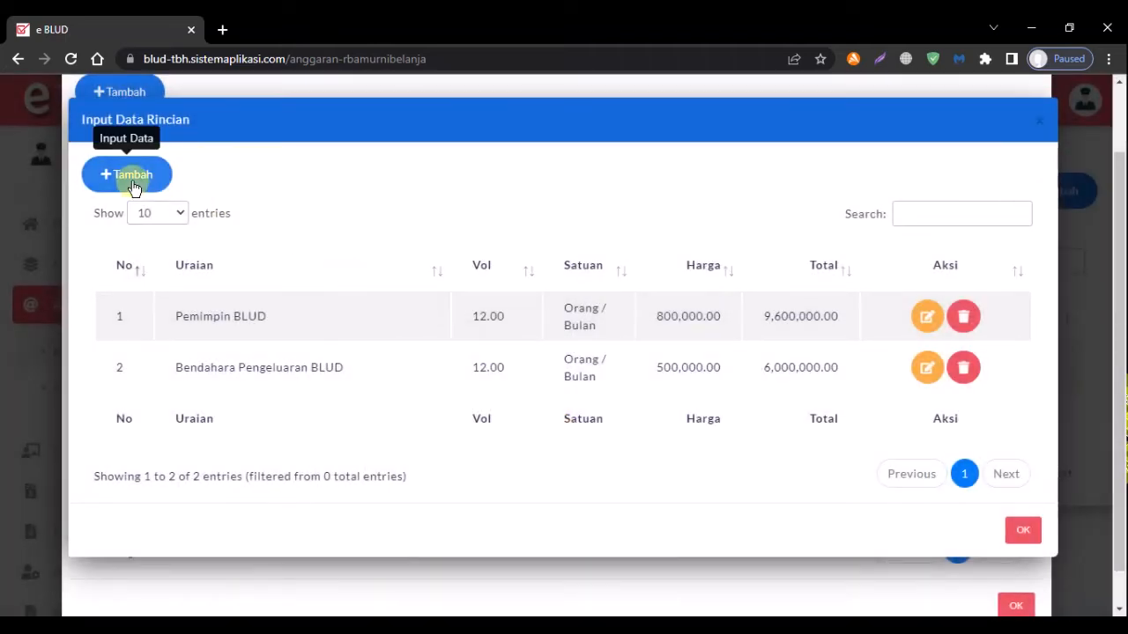
Add a detail item with the Uraian Bendahara Penerimaan BLUD and set its Volume 1 to 12 Orang / Bulan.
{"action": "left_click", "coordinate": [132, 182]}
{"action": "left_click", "coordinate": [275, 175]}
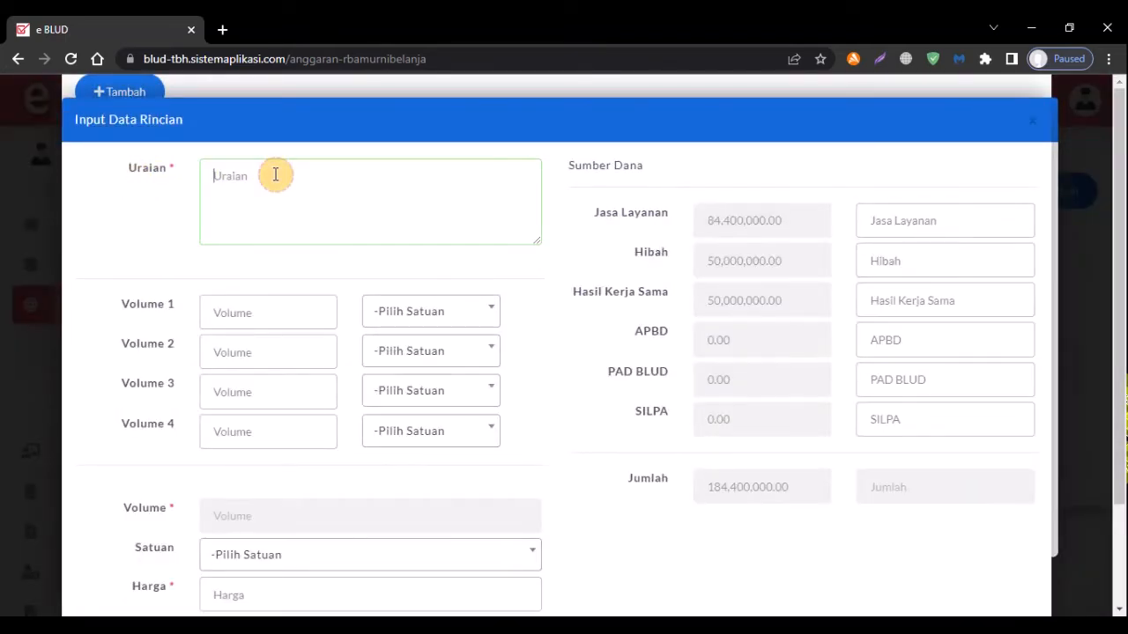
{"action": "type", "text": "Bendahara Penerimaan BLUD"}
{"action": "left_click", "coordinate": [285, 319]}
{"action": "type", "text": "12"}
{"action": "left_click", "coordinate": [462, 314]}
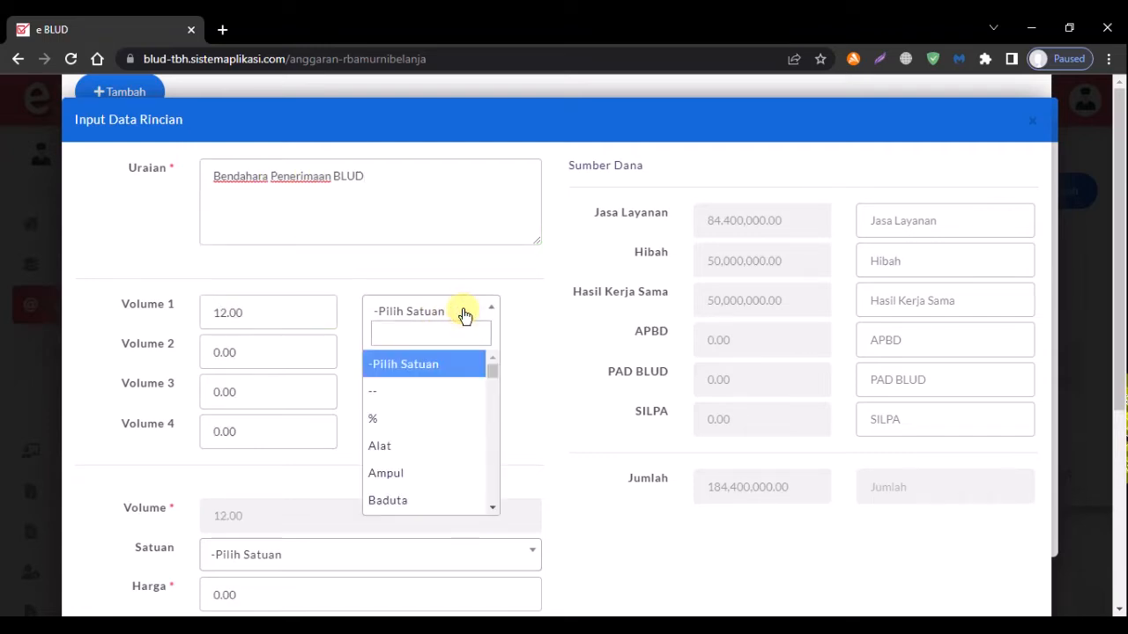
{"action": "type", "text": "orang"}
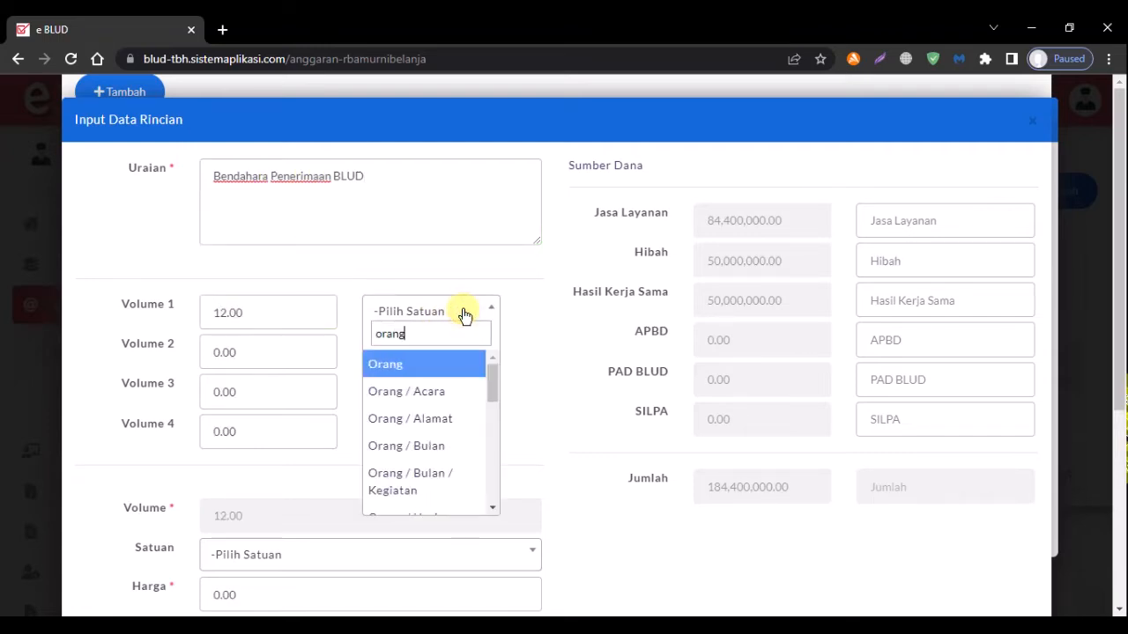
{"action": "left_click", "coordinate": [436, 446]}
Set the Bendahara Penerimaan BLUD item's overall Satuan to Orang / Bulan and its Harga to 500,000.
{"action": "left_click", "coordinate": [318, 558]}
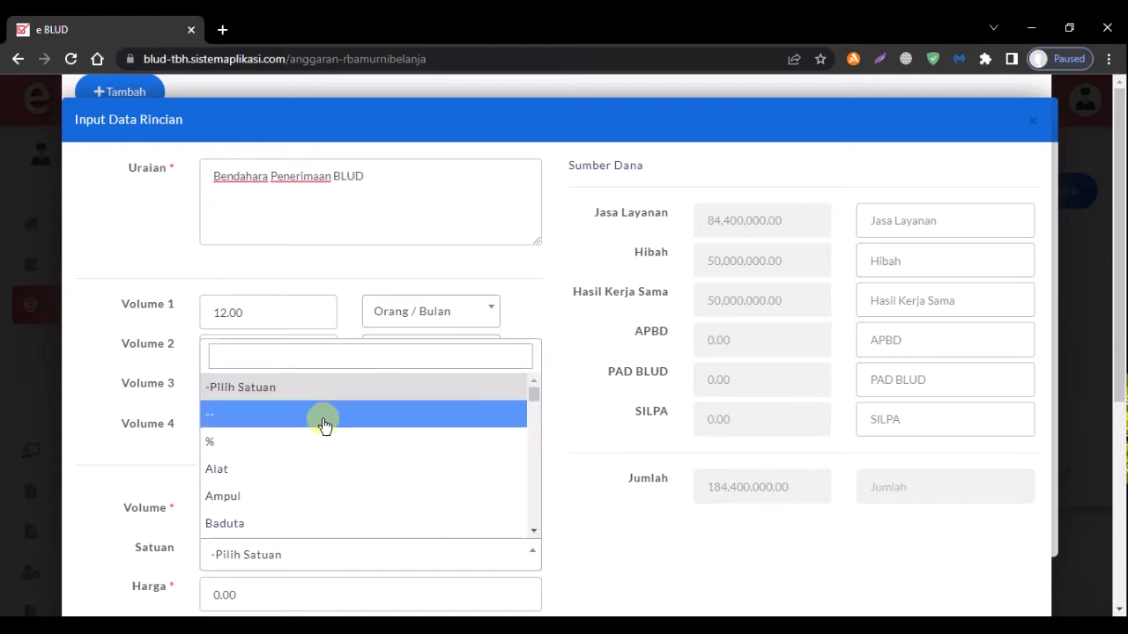
{"action": "type", "text": "orang"}
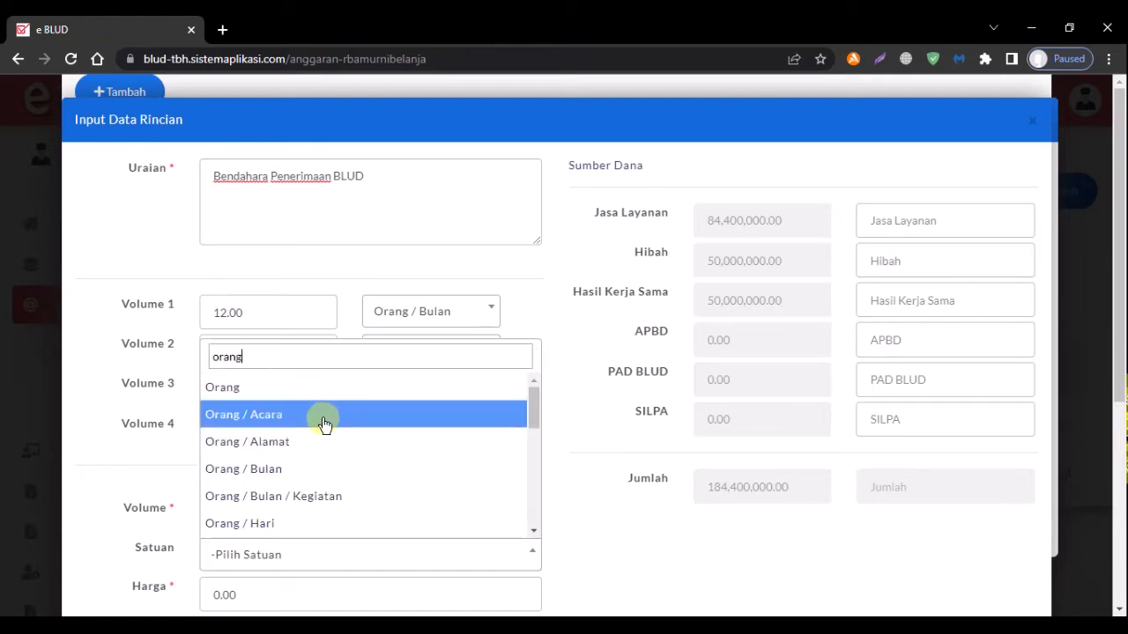
{"action": "left_click", "coordinate": [313, 468]}
{"action": "scroll", "coordinate": [141, 470], "scroll_direction": "down", "scroll_amount": 2}
{"action": "left_click", "coordinate": [269, 467]}
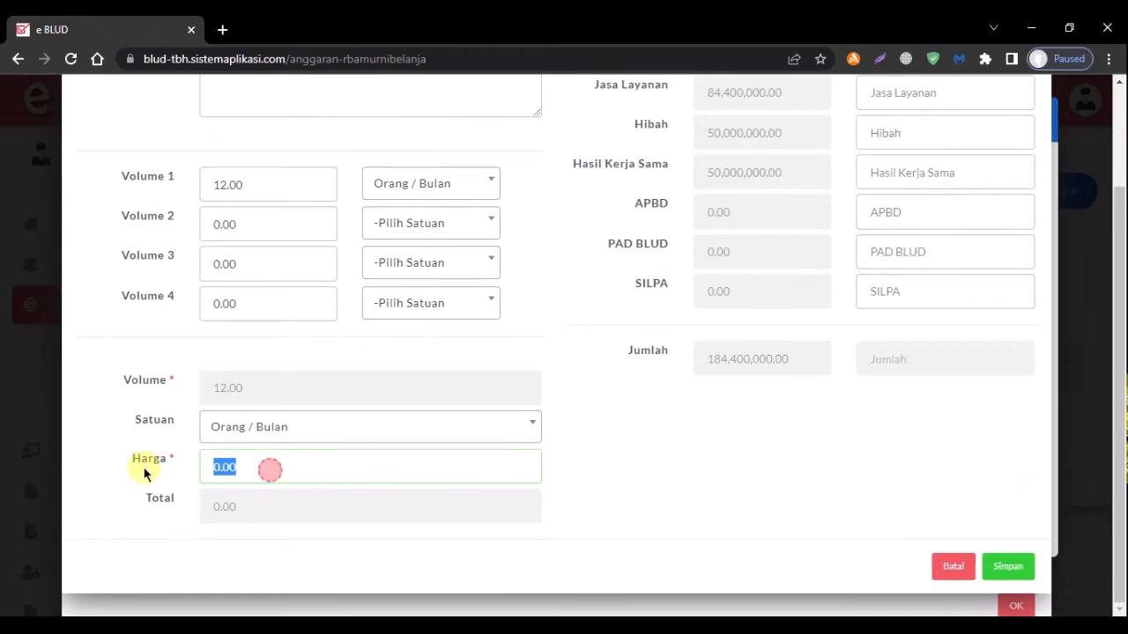
{"action": "type", "text": "50"}
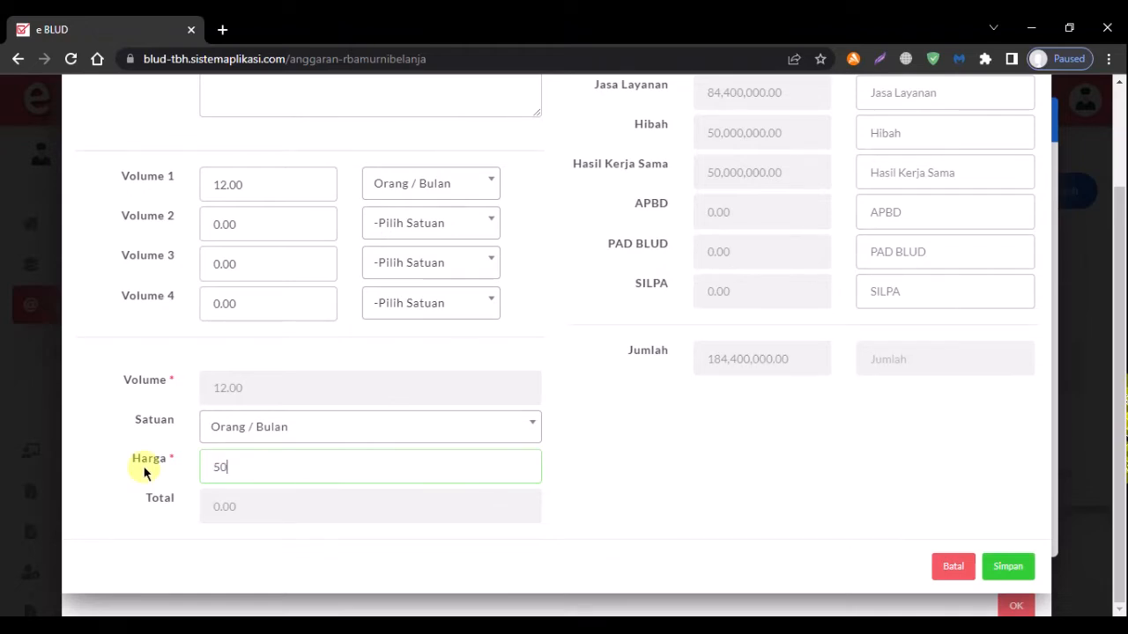
{"action": "type", "text": "0000"}
{"action": "left_click", "coordinate": [145, 471]}
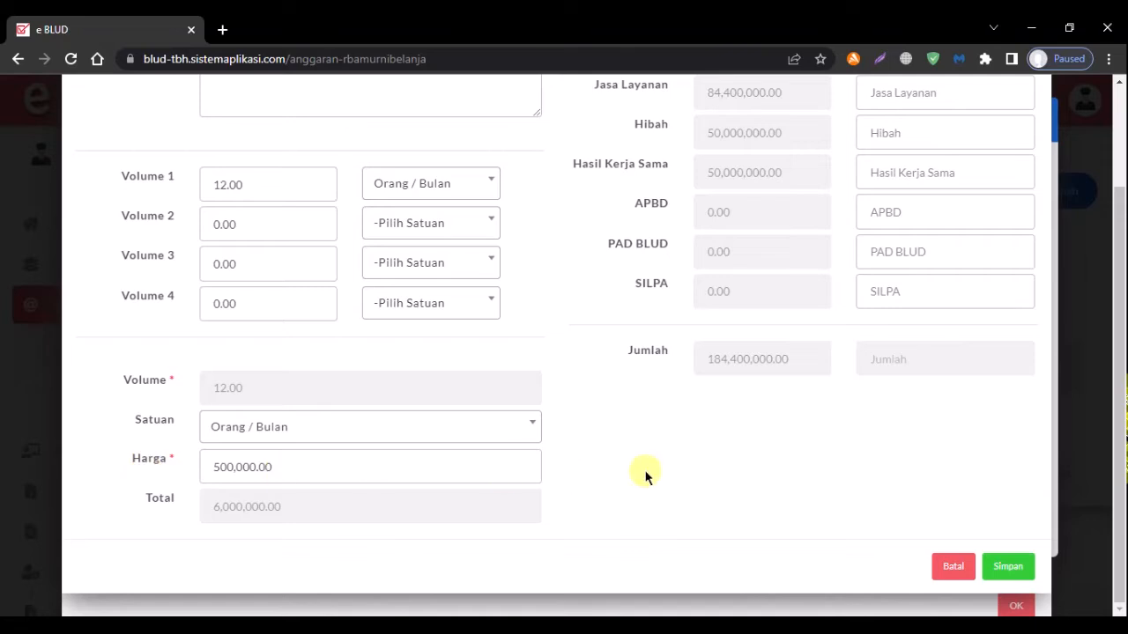
Allocate 6,000,000 from Jasa Layanan as the Bendahara Penerimaan BLUD item's funding source and save the item.
{"action": "scroll", "coordinate": [585, 432], "scroll_direction": "up", "scroll_amount": 1}
{"action": "scroll", "coordinate": [897, 174], "scroll_direction": "up", "scroll_amount": 1}
{"action": "left_click", "coordinate": [897, 205]}
{"action": "type", "text": "6000"}
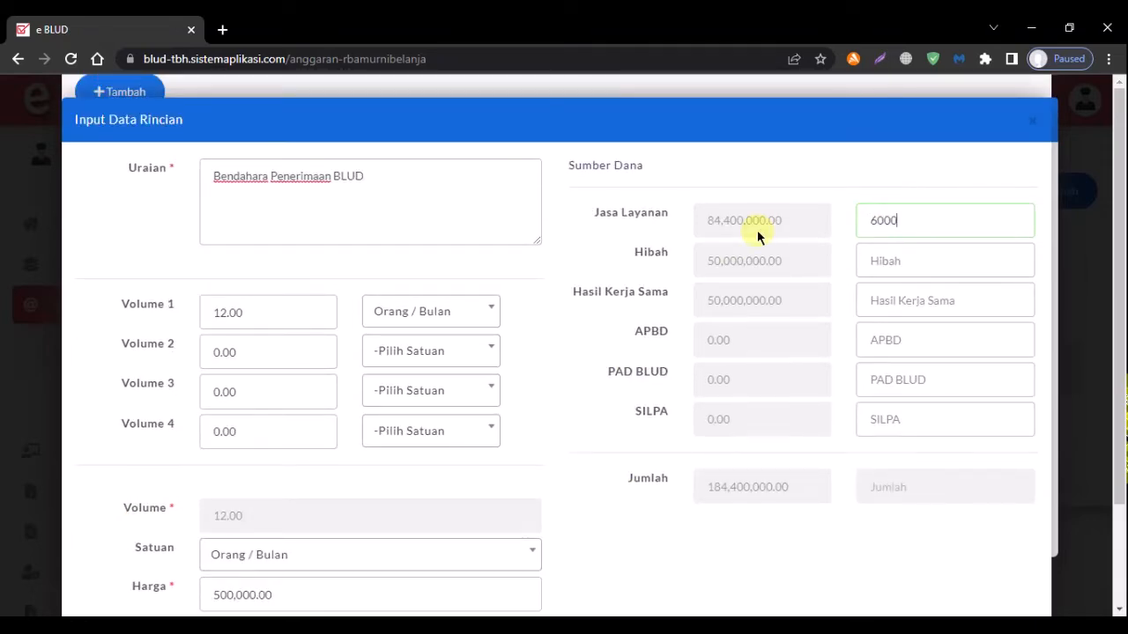
{"action": "type", "text": "000"}
{"action": "left_click", "coordinate": [863, 260]}
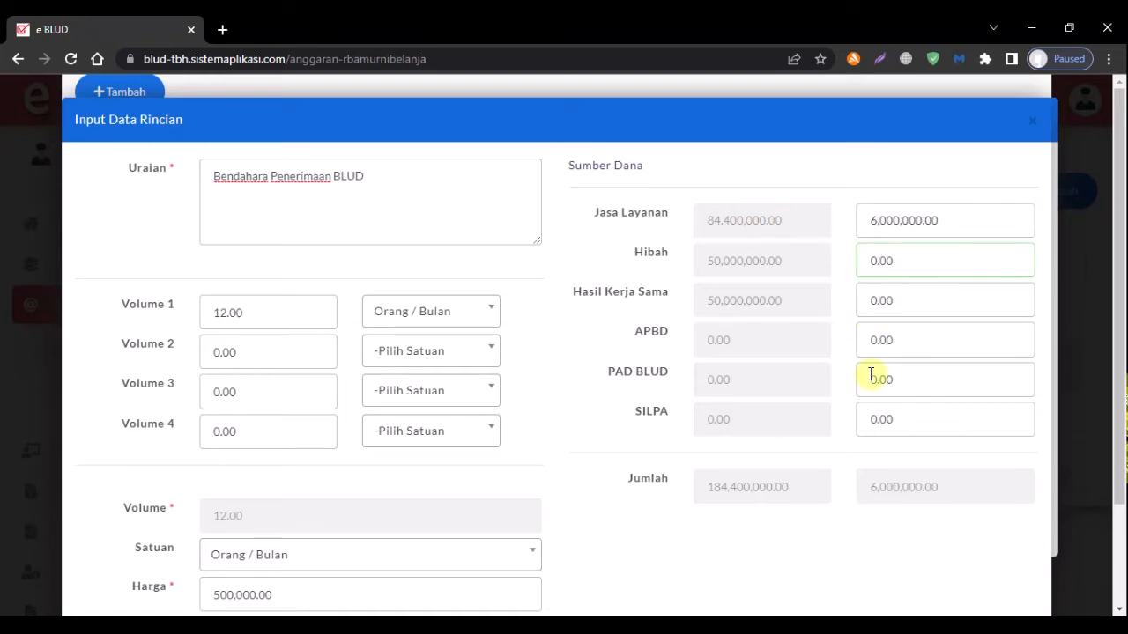
{"action": "scroll", "coordinate": [847, 474], "scroll_direction": "down", "scroll_amount": 1}
{"action": "scroll", "coordinate": [848, 474], "scroll_direction": "down", "scroll_amount": 1}
{"action": "left_click", "coordinate": [1019, 566]}
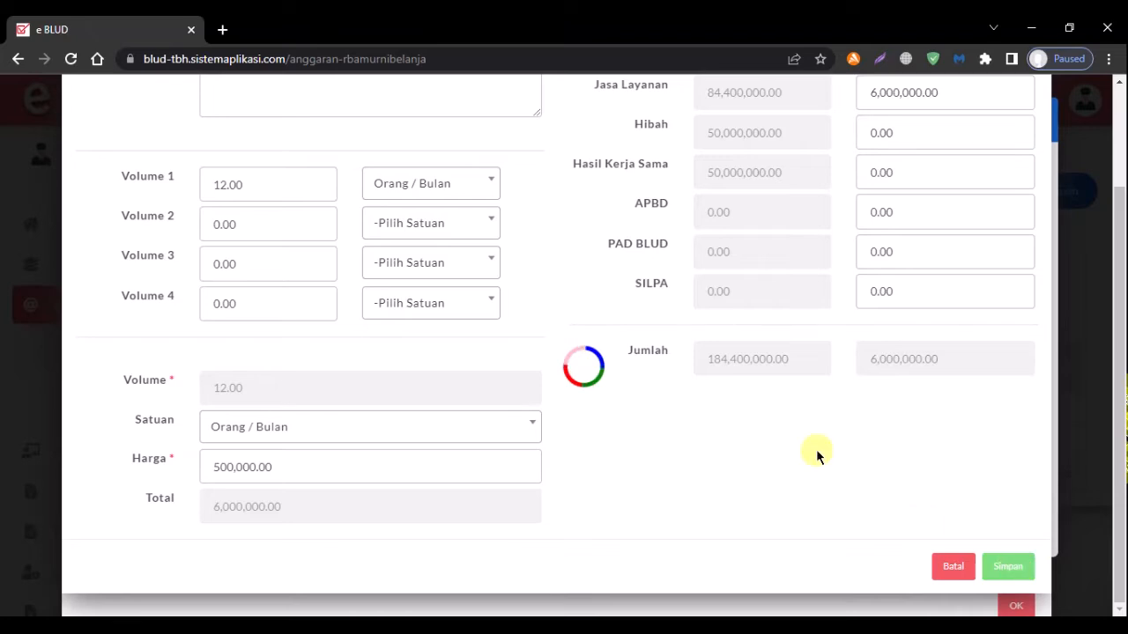
{"action": "left_click", "coordinate": [569, 436]}
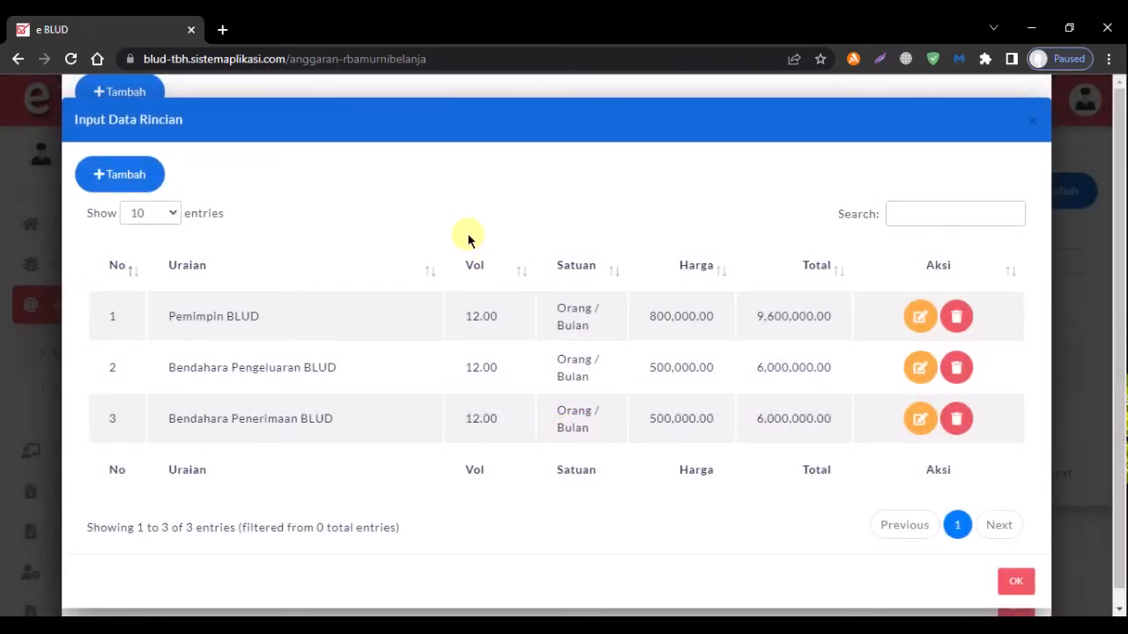
Start another detail item under the honorarium account with the Uraian Honorarium Tenaga Kebersihan.
{"action": "left_click", "coordinate": [132, 175]}
{"action": "left_click", "coordinate": [300, 192]}
{"action": "type", "text": "H"}
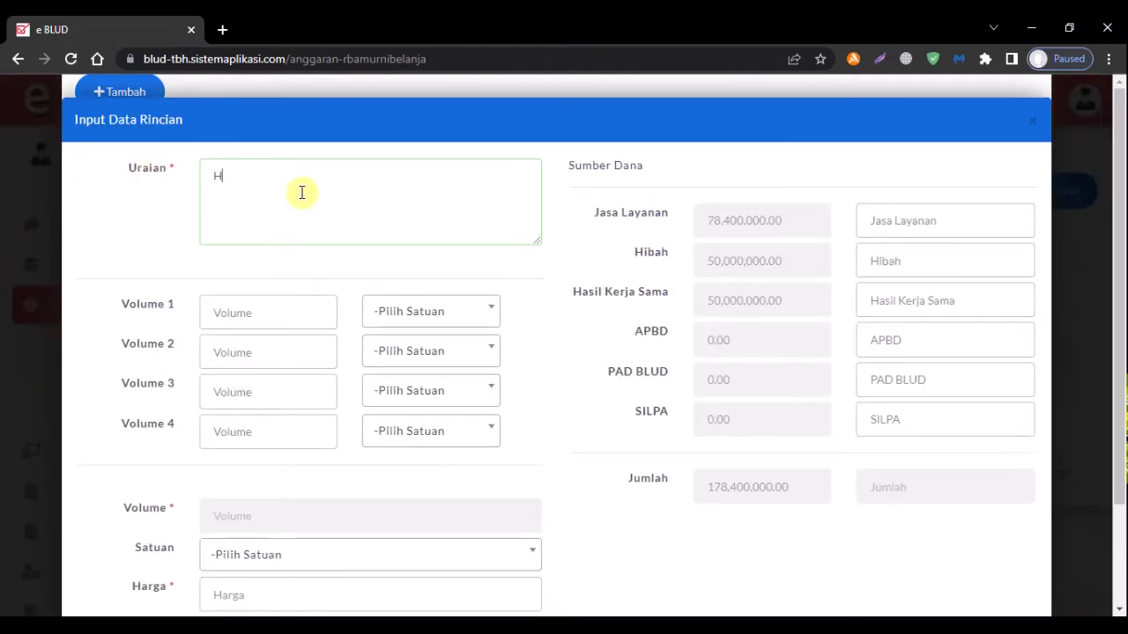
{"action": "type", "text": "onorariu"}
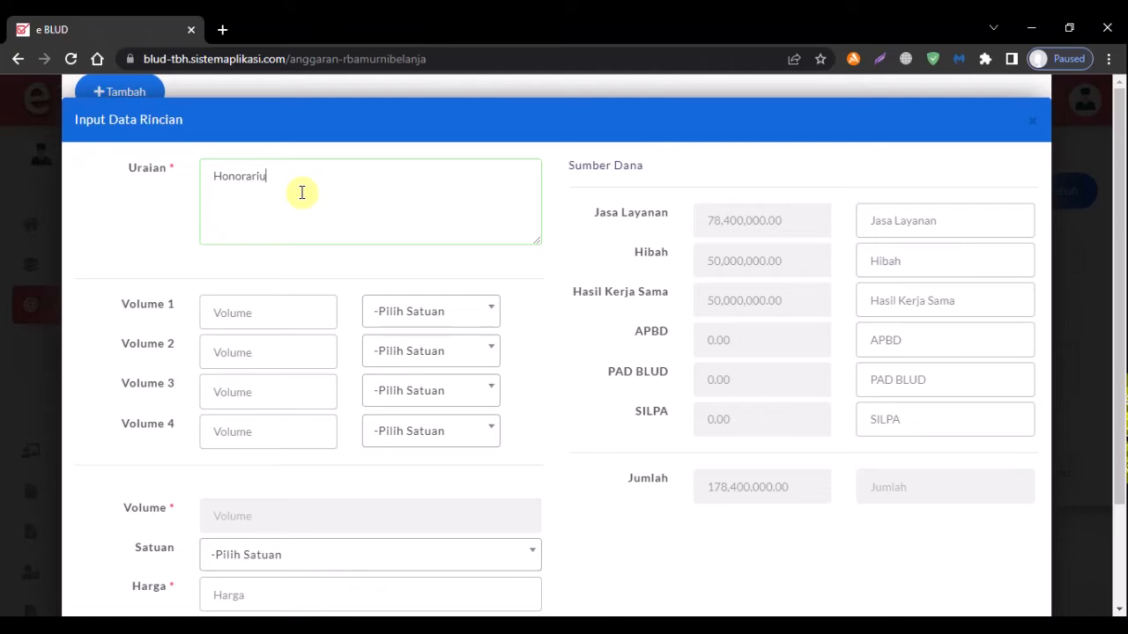
{"action": "type", "text": "m Tenaga kebersihan"}
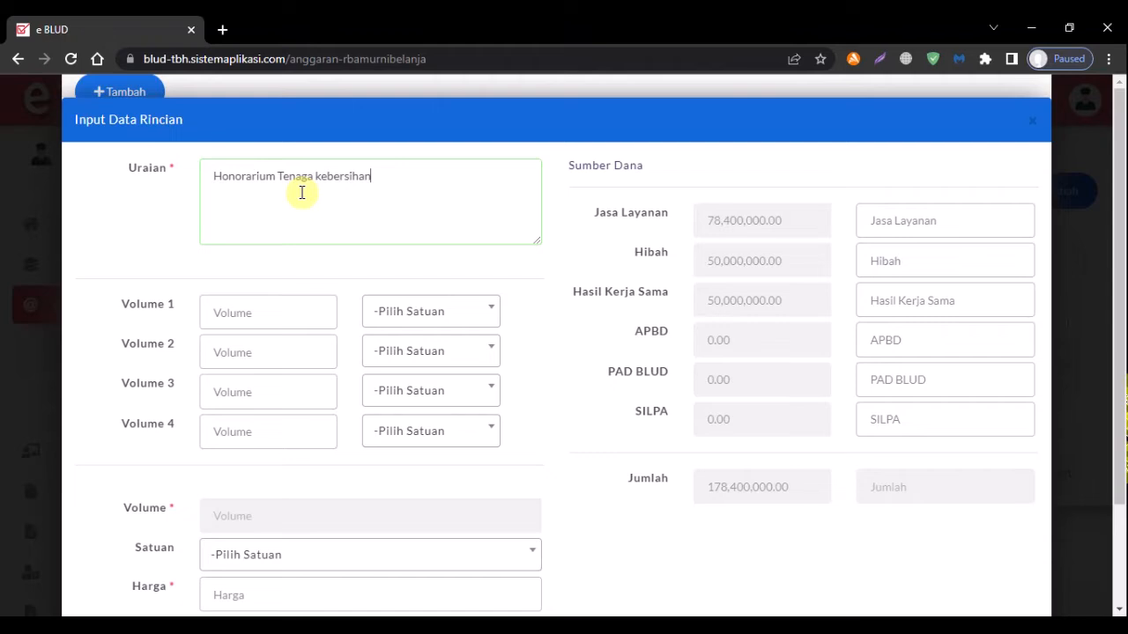
{"action": "key", "text": "ctrl+Left"}
{"action": "key", "text": "Delete"}
{"action": "type", "text": "K"}
Set Volume 1 of the Honorarium Tenaga Kebersihan item to 12 with the unit Orang / Bulan.
{"action": "left_click", "coordinate": [297, 314]}
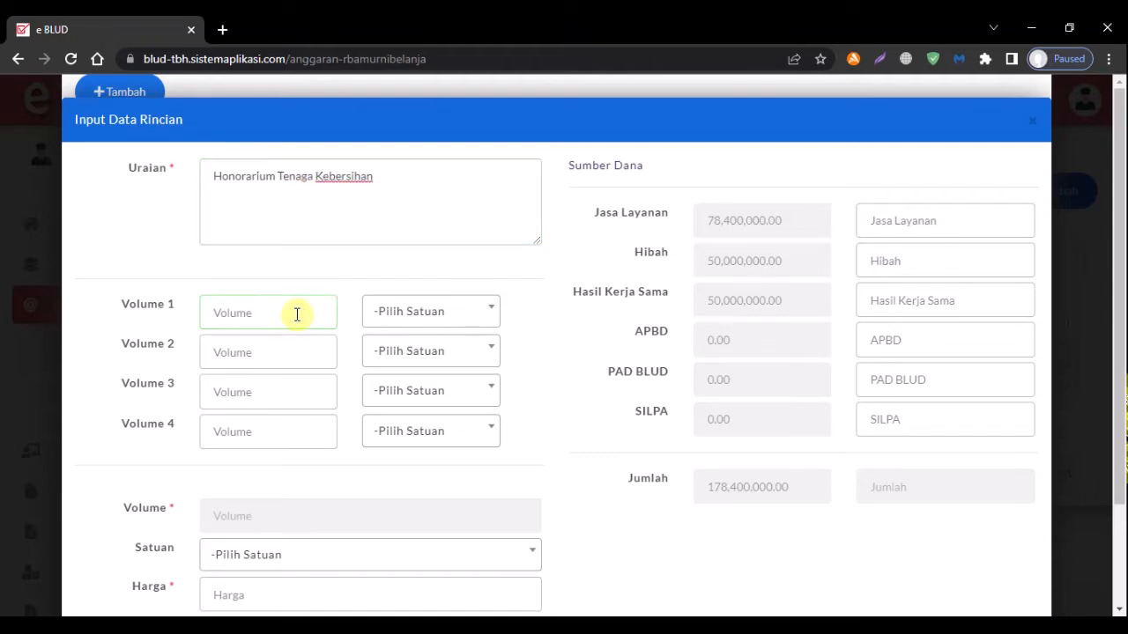
{"action": "type", "text": "12"}
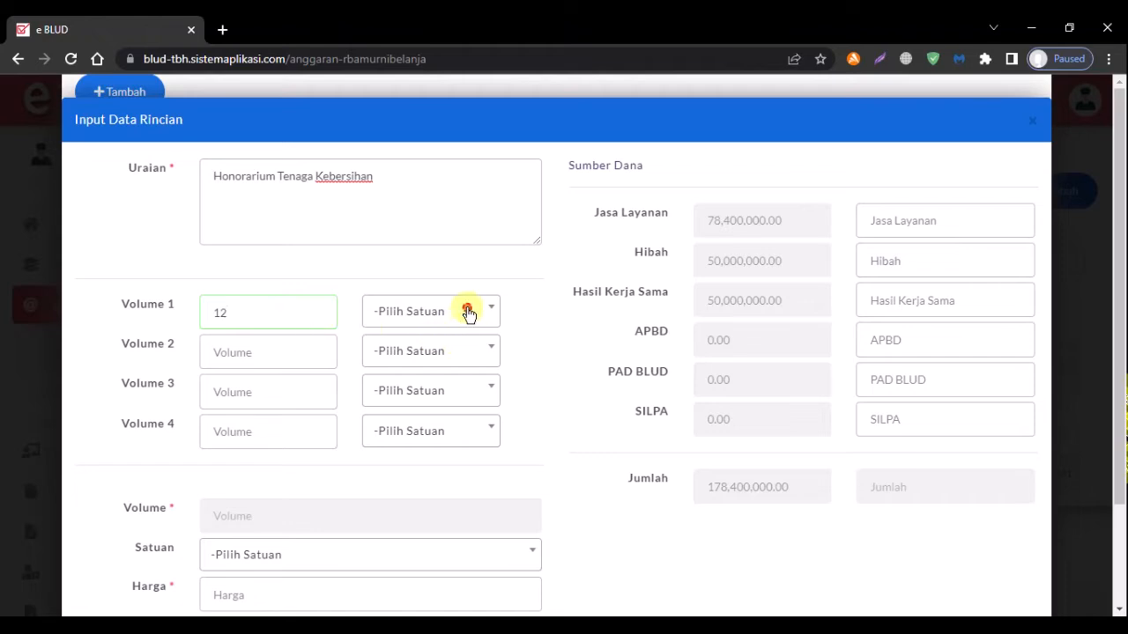
{"action": "left_click", "coordinate": [466, 311]}
{"action": "type", "text": "orang"}
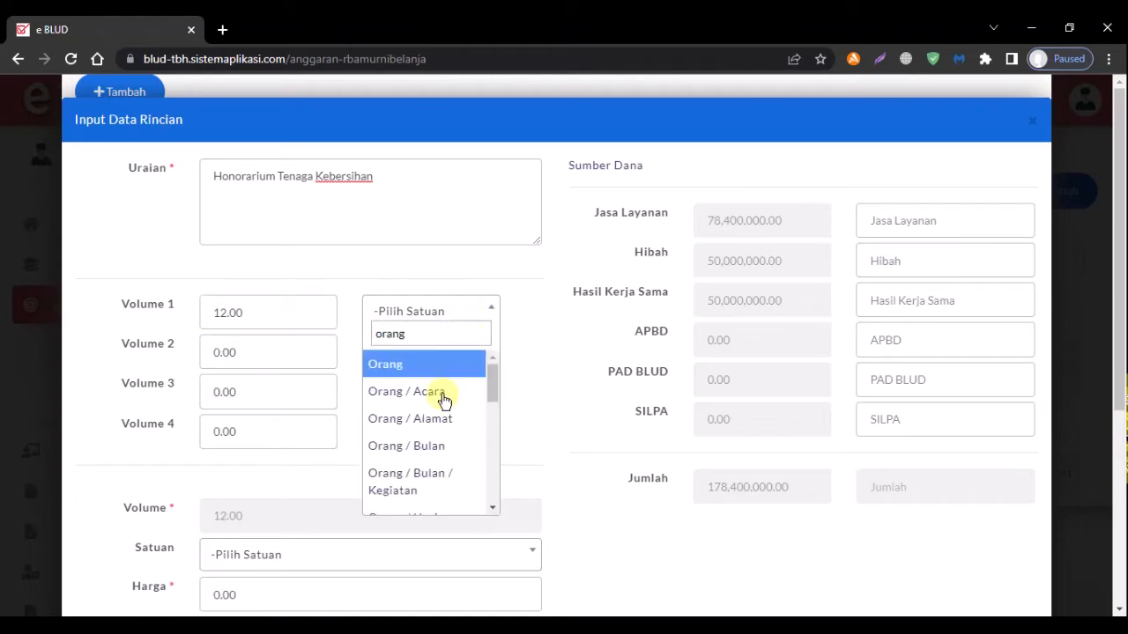
{"action": "left_click", "coordinate": [443, 458]}
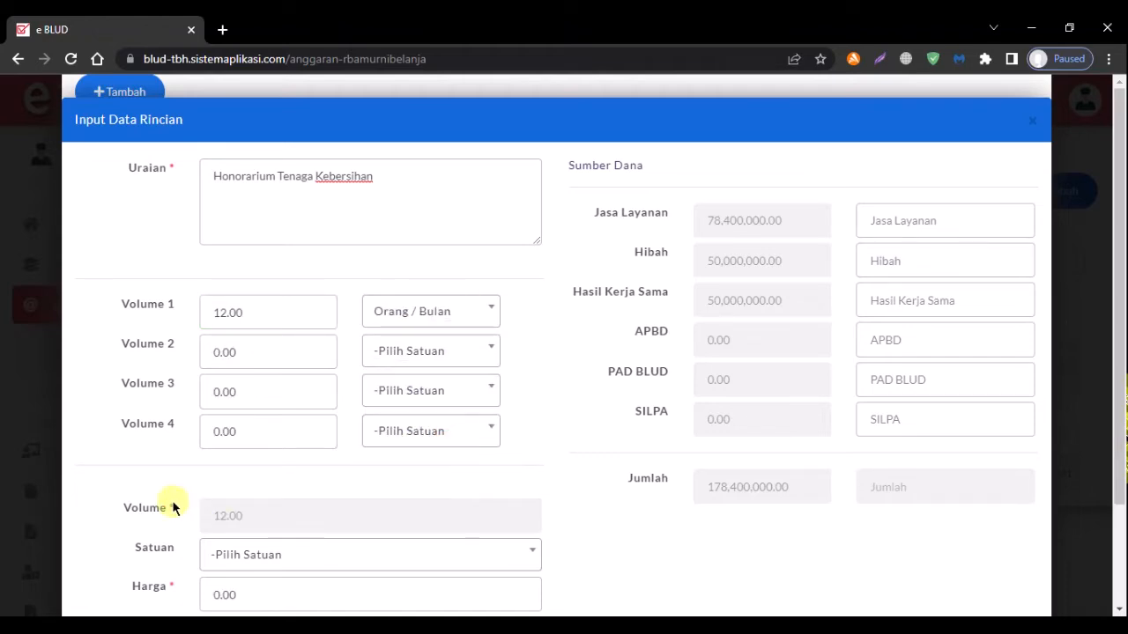
Set the Honorarium Tenaga Kebersihan item's overall Satuan to Orang / Bulan and its Harga to 400,000.
{"action": "scroll", "coordinate": [171, 503], "scroll_direction": "down", "scroll_amount": 1}
{"action": "left_click", "coordinate": [260, 476]}
{"action": "type", "text": "orang"}
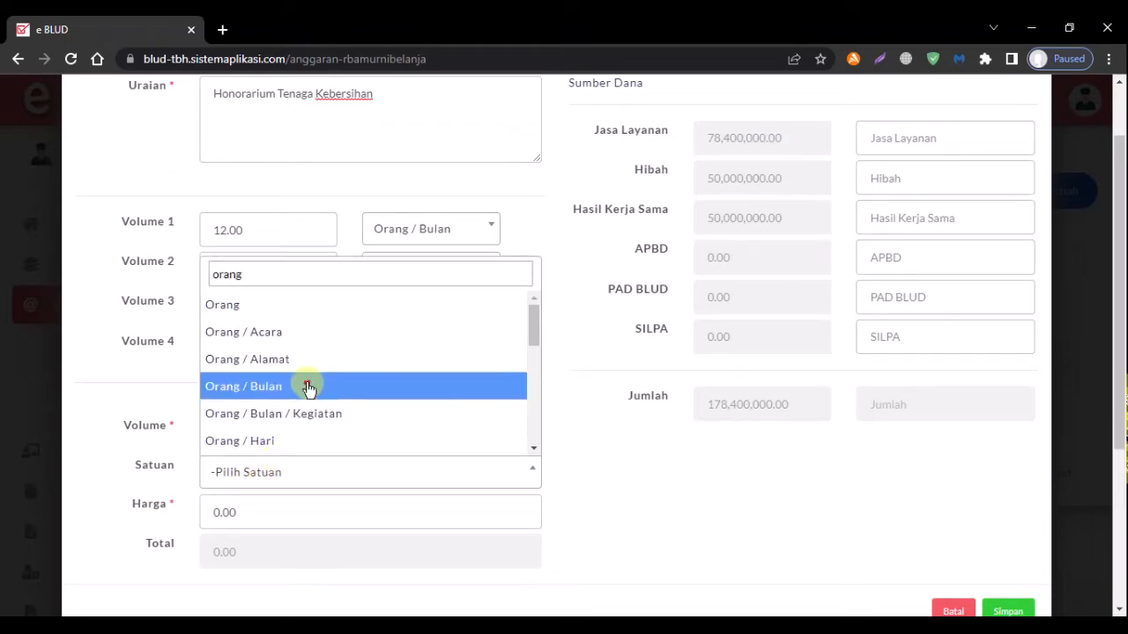
{"action": "left_click", "coordinate": [308, 387]}
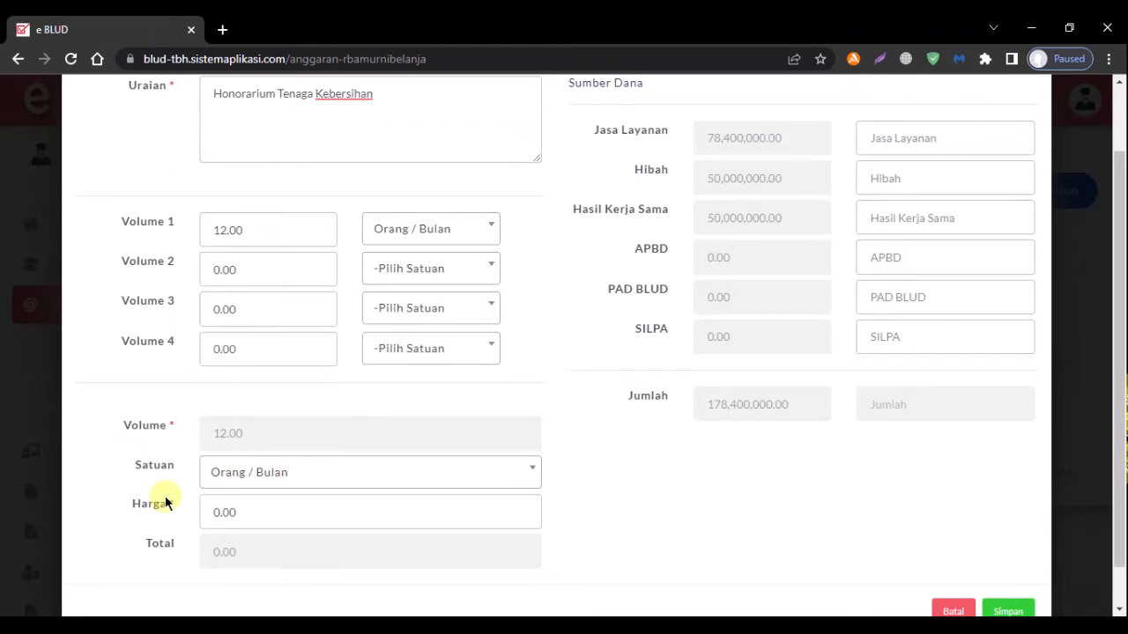
{"action": "left_click", "coordinate": [280, 519]}
{"action": "type", "text": "400"}
{"action": "type", "text": "000"}
{"action": "left_click", "coordinate": [148, 509]}
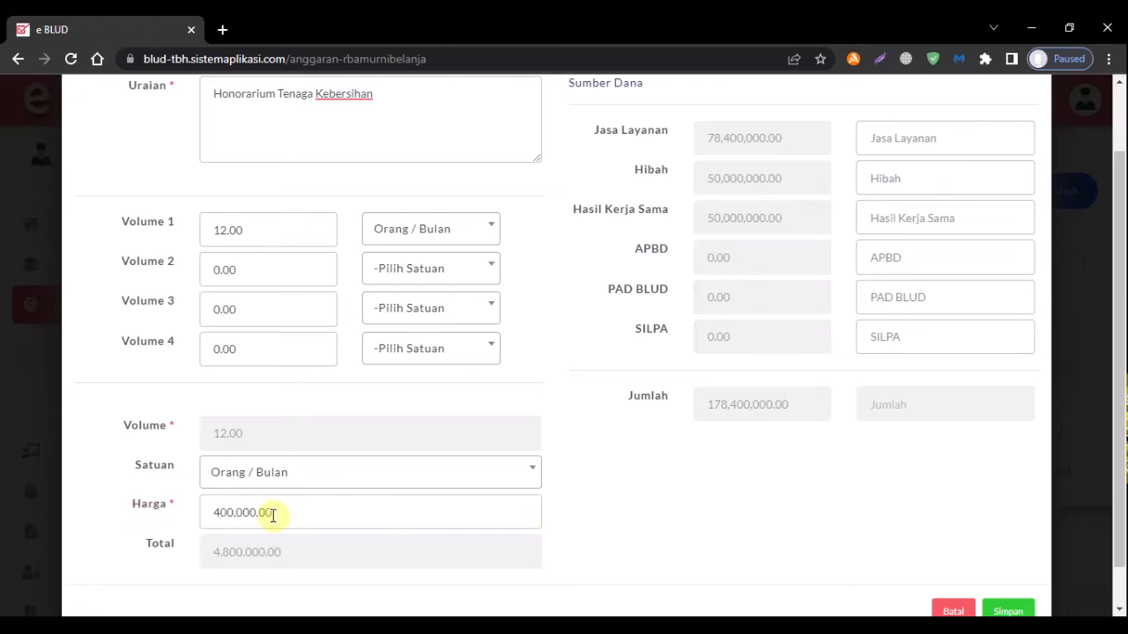
Allocate 4,800,000 from Jasa Layanan as the Honorarium Tenaga Kebersihan item's funding source and save the item.
{"action": "scroll", "coordinate": [623, 528], "scroll_direction": "up", "scroll_amount": 1}
{"action": "left_click", "coordinate": [891, 220]}
{"action": "type", "text": "4,8"}
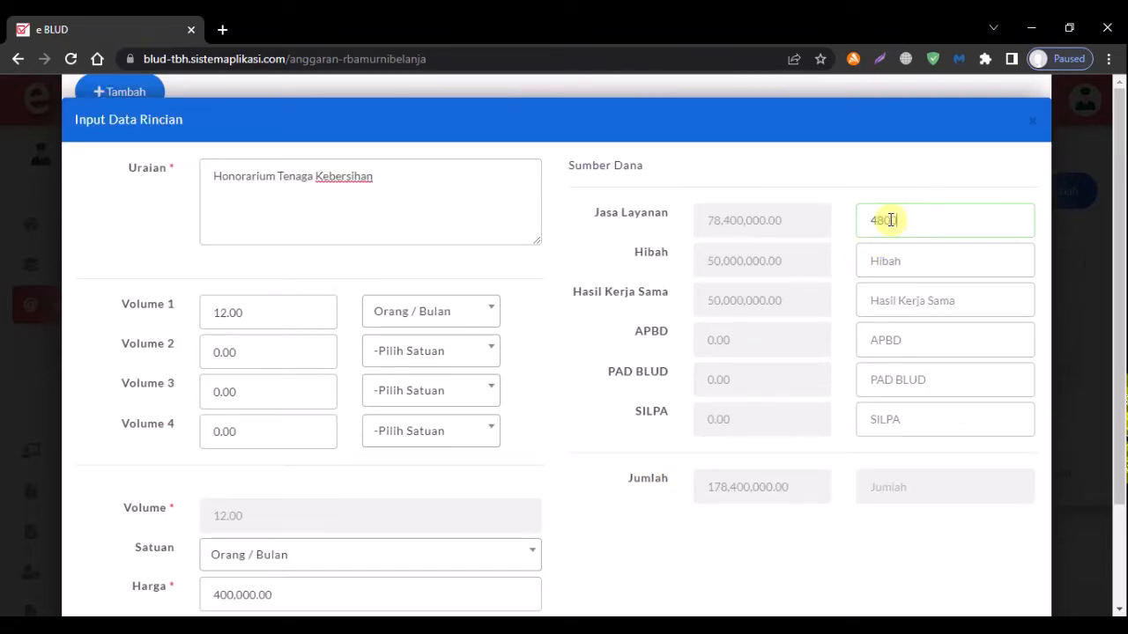
{"action": "type", "text": "00,000"}
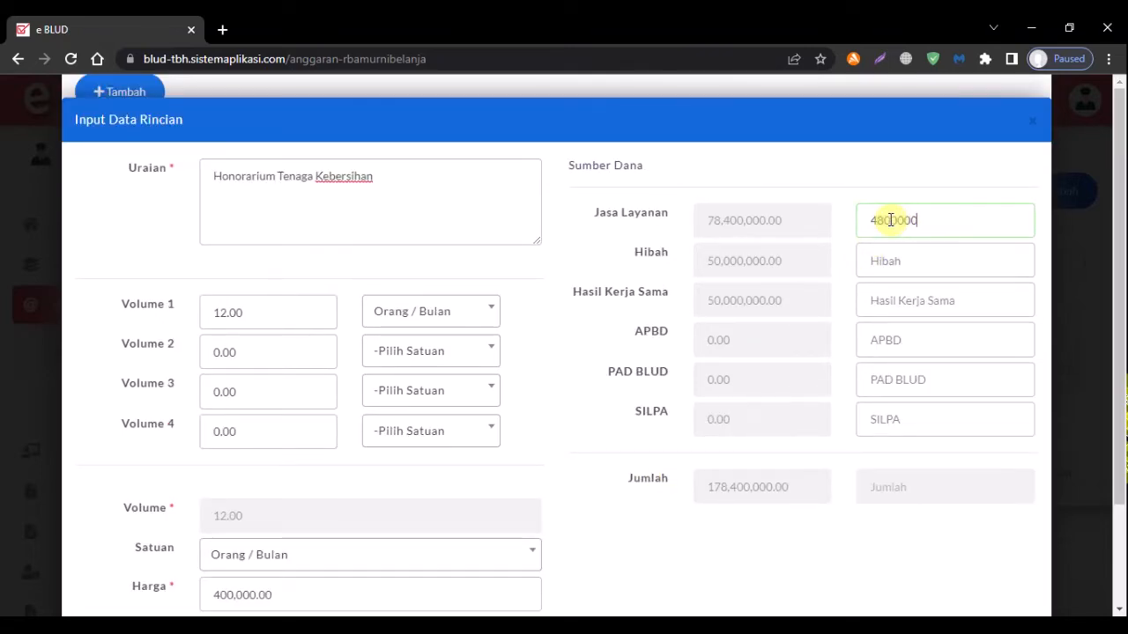
{"action": "left_click", "coordinate": [828, 239]}
{"action": "scroll", "coordinate": [855, 297], "scroll_direction": "down", "scroll_amount": 2}
{"action": "left_click", "coordinate": [1013, 567]}
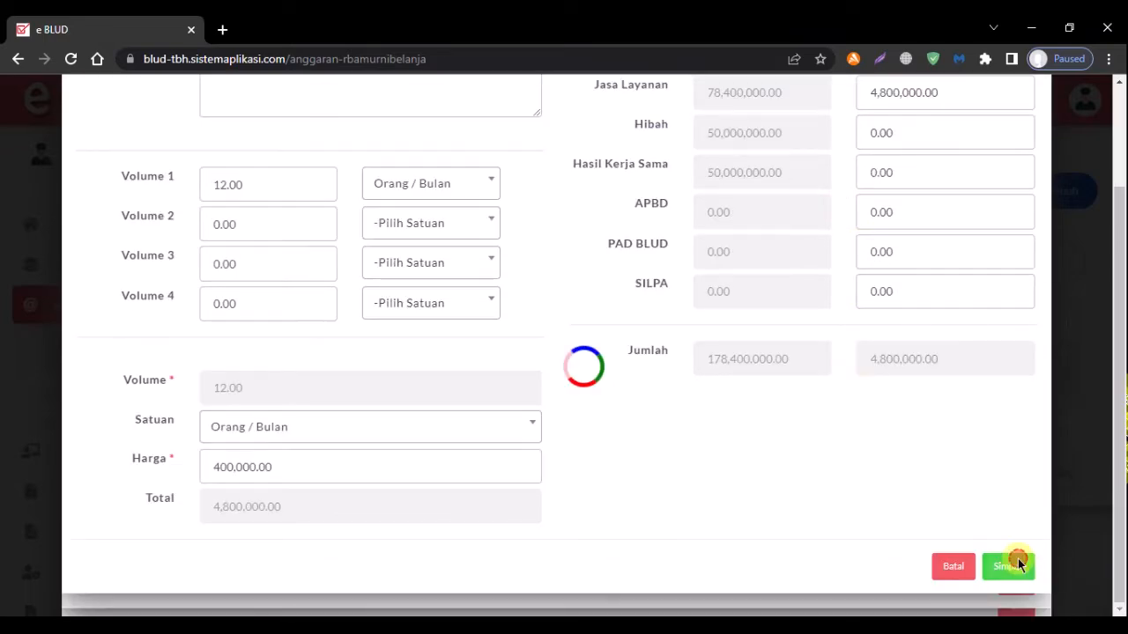
{"action": "left_click", "coordinate": [564, 431]}
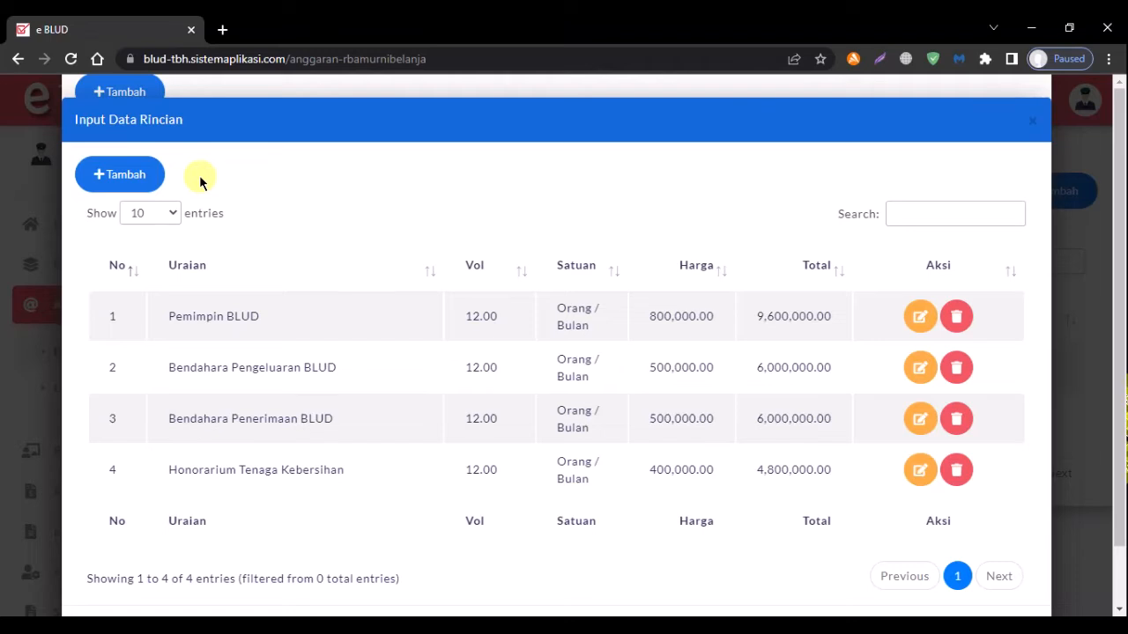
Start another detail item under the honorarium account with the Uraian Honorarium Tenaga Keamanan.
{"action": "left_click", "coordinate": [126, 181]}
{"action": "left_click", "coordinate": [325, 197]}
{"action": "type", "text": "Hon"}
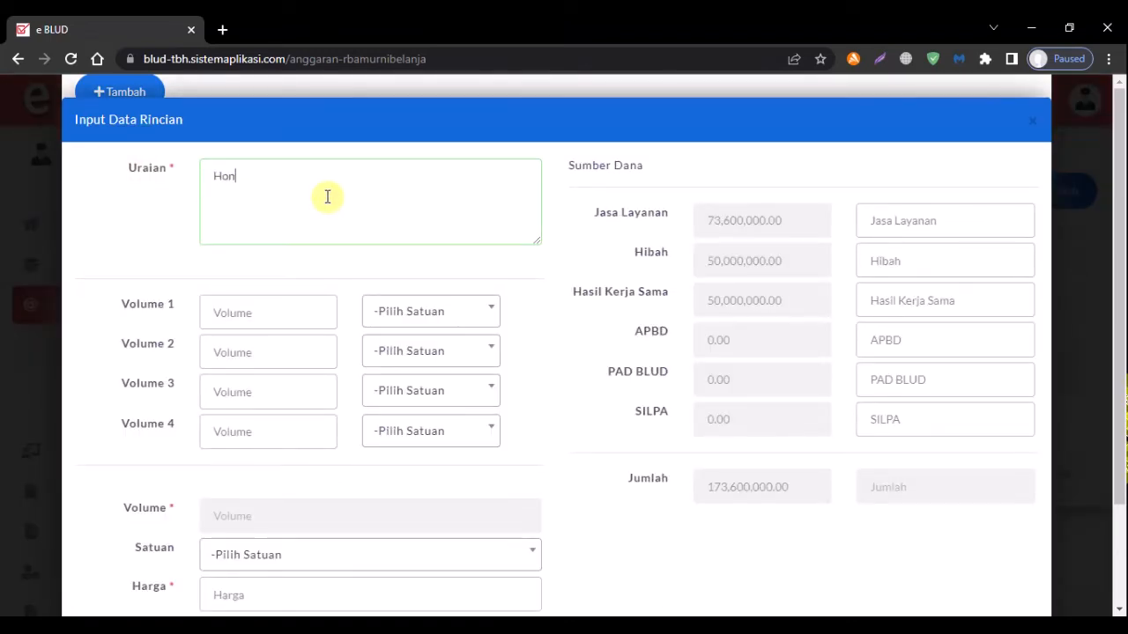
{"action": "type", "text": "orarium Tenaga Kem"}
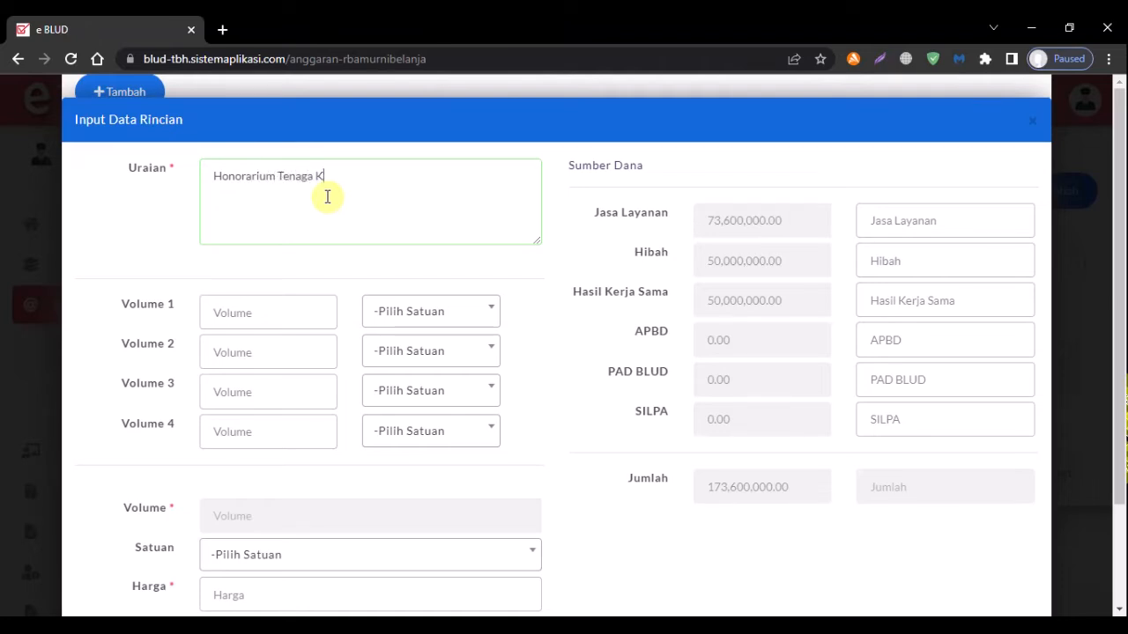
{"action": "key", "text": "BackSpace"}
{"action": "key", "text": "BackSpace"}
Set Volume 1 of the Honorarium Tenaga Keamanan item to 12 with the unit Orang / Bulan.
{"action": "left_click", "coordinate": [292, 310]}
{"action": "type", "text": "12"}
{"action": "left_click", "coordinate": [418, 314]}
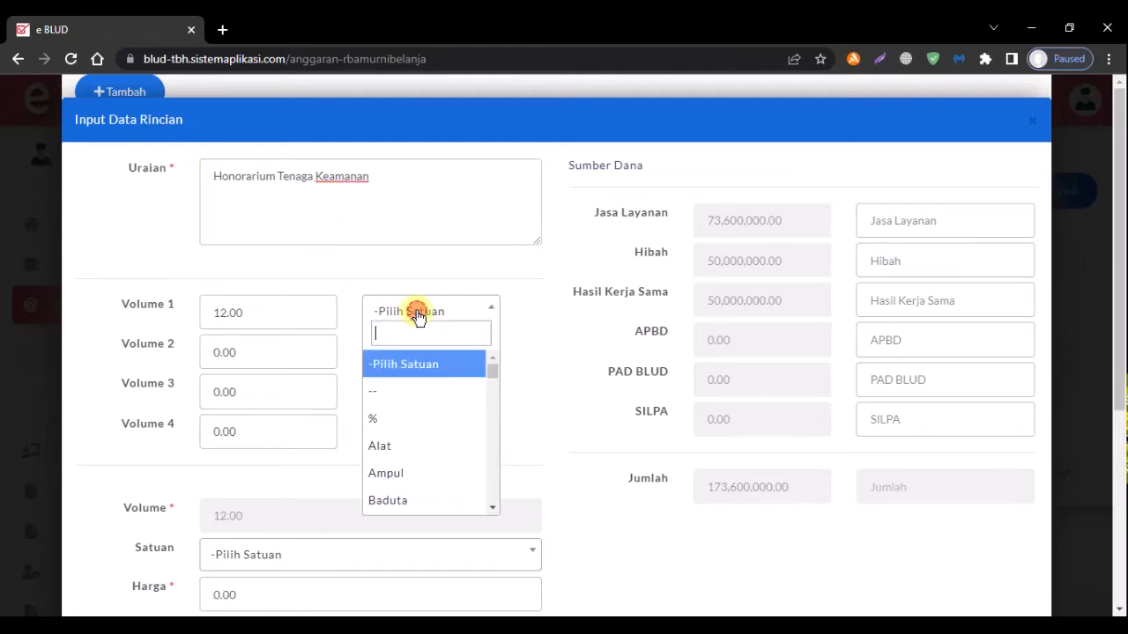
{"action": "type", "text": "orang"}
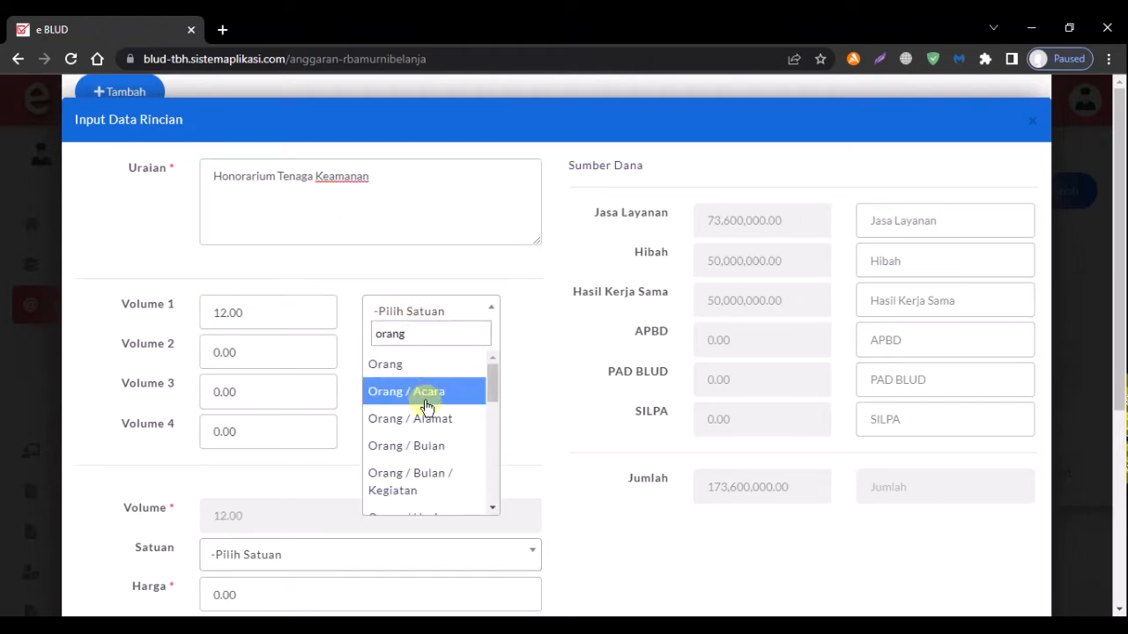
{"action": "left_click", "coordinate": [414, 446]}
Set the Honorarium Tenaga Keamanan item's overall Satuan to Orang / Bulan and its Harga to 400,000.
{"action": "left_click", "coordinate": [279, 554]}
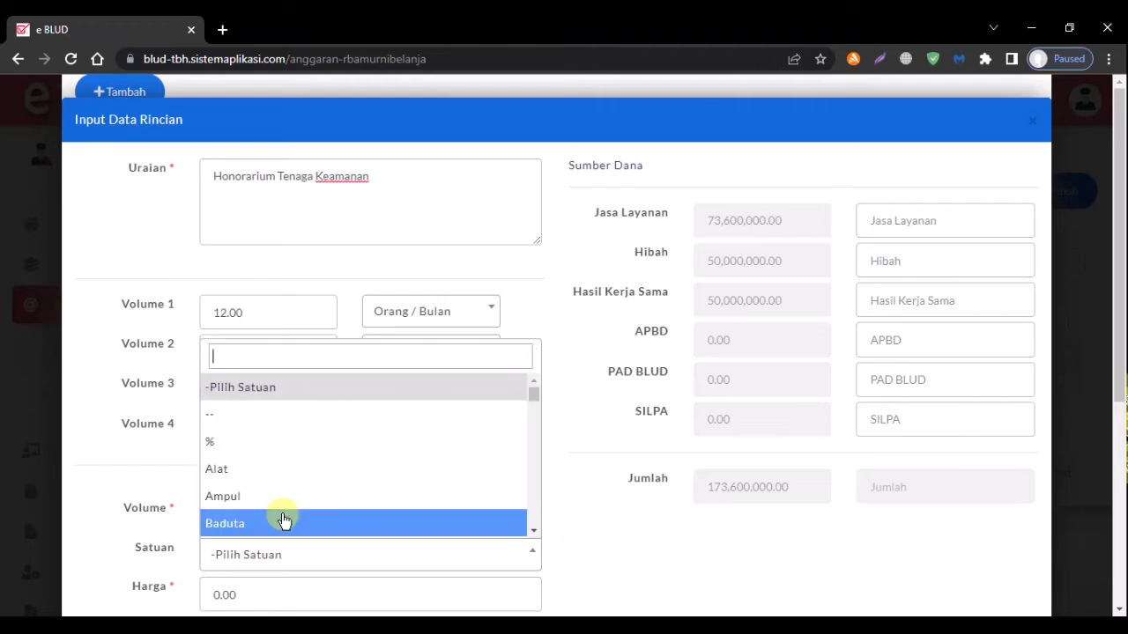
{"action": "type", "text": "orang"}
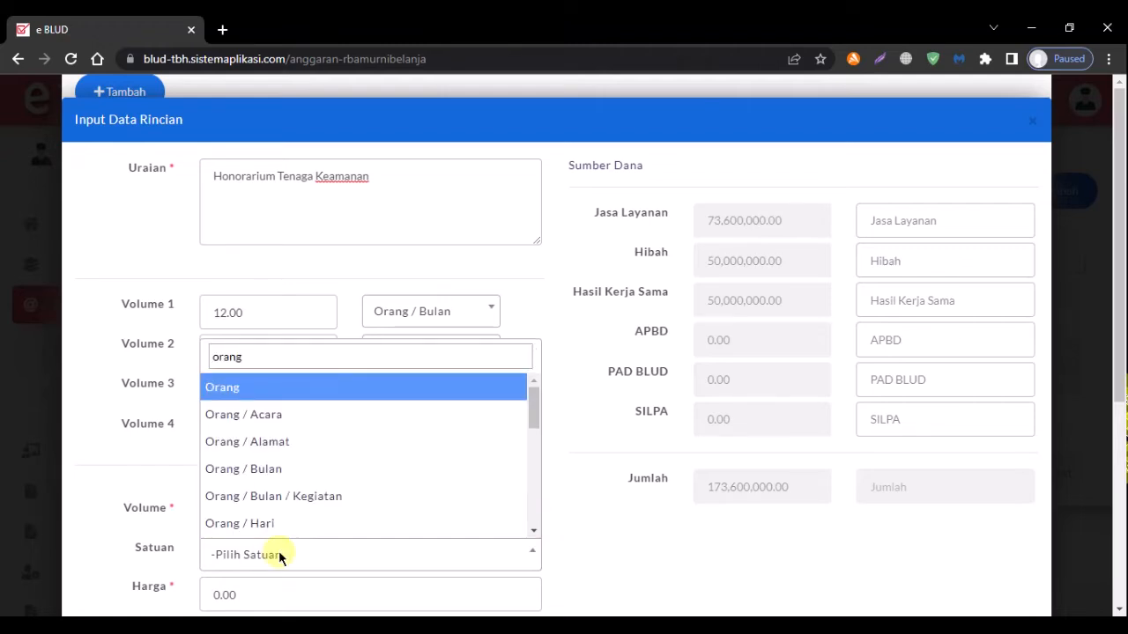
{"action": "left_click", "coordinate": [309, 471]}
{"action": "scroll", "coordinate": [153, 476], "scroll_direction": "down", "scroll_amount": 1}
{"action": "scroll", "coordinate": [152, 477], "scroll_direction": "down", "scroll_amount": 1}
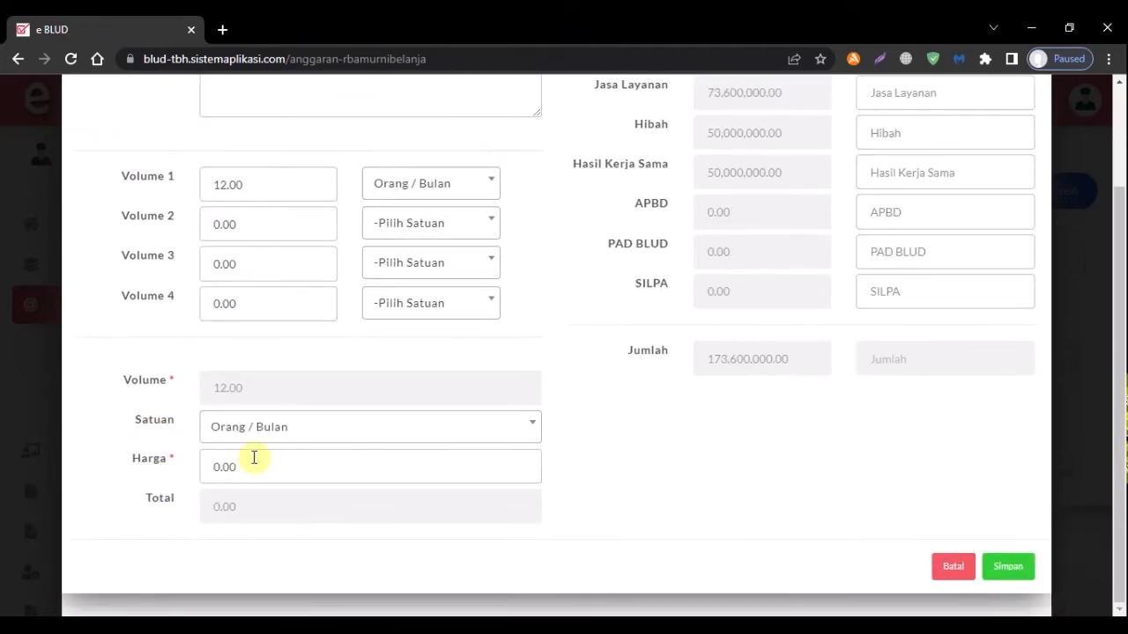
{"action": "left_click_drag", "start_coordinate": [280, 465], "coordinate": [105, 453]}
{"action": "type", "text": "400000"}
{"action": "left_click", "coordinate": [106, 458]}
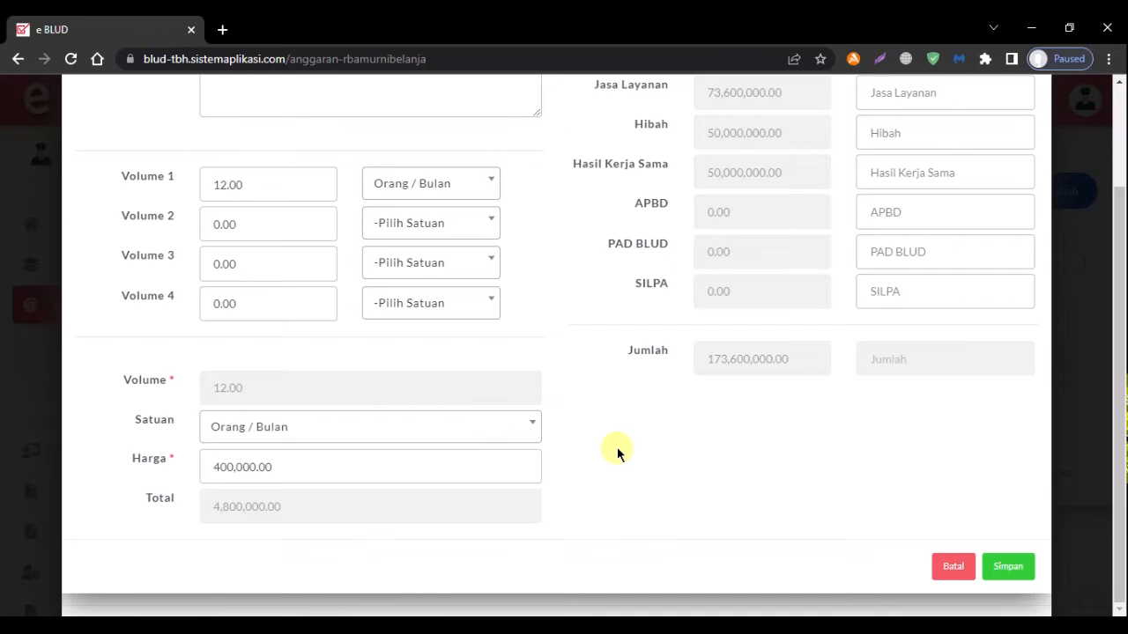
Allocate 4,800,000 from Jasa Layanan as the Honorarium Tenaga Keamanan item's funding source and save the item.
{"action": "scroll", "coordinate": [617, 447], "scroll_direction": "up", "scroll_amount": 2}
{"action": "left_click", "coordinate": [921, 171]}
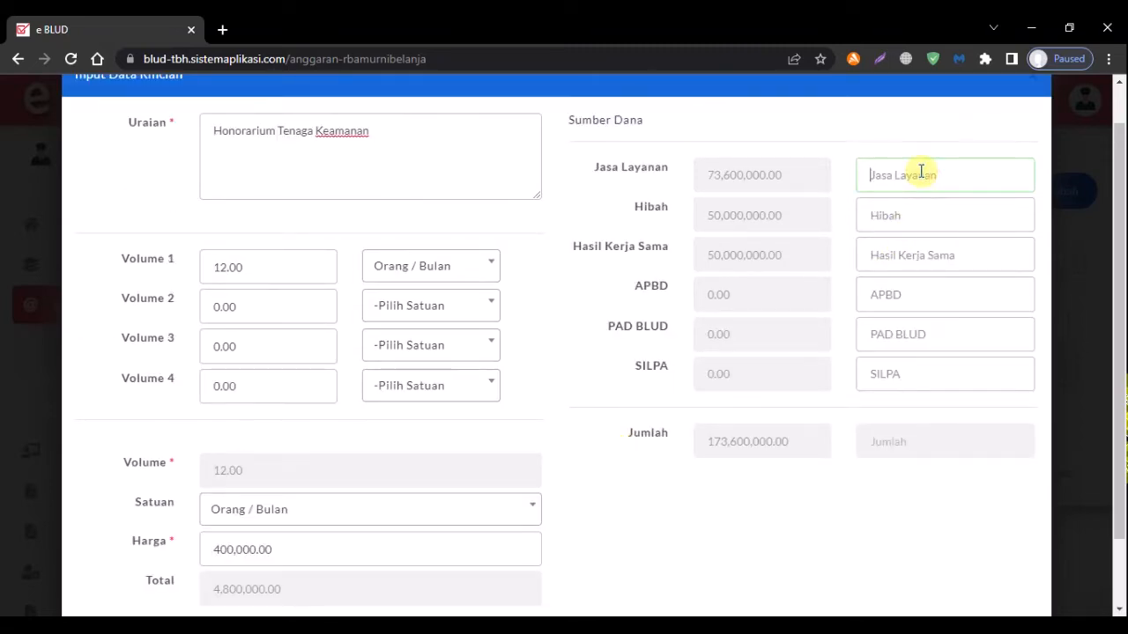
{"action": "type", "text": "4,8"}
{"action": "type", "text": "00,"}
{"action": "type", "text": "00000"}
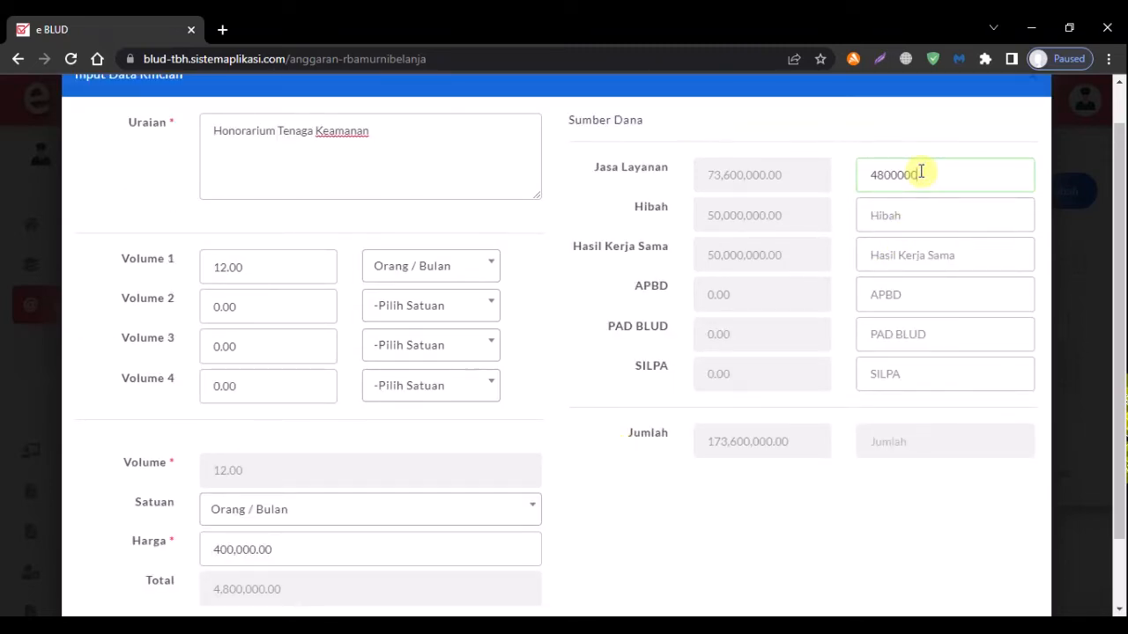
{"action": "left_click", "coordinate": [840, 210]}
{"action": "scroll", "coordinate": [833, 295], "scroll_direction": "down", "scroll_amount": 1}
{"action": "left_click", "coordinate": [1010, 568]}
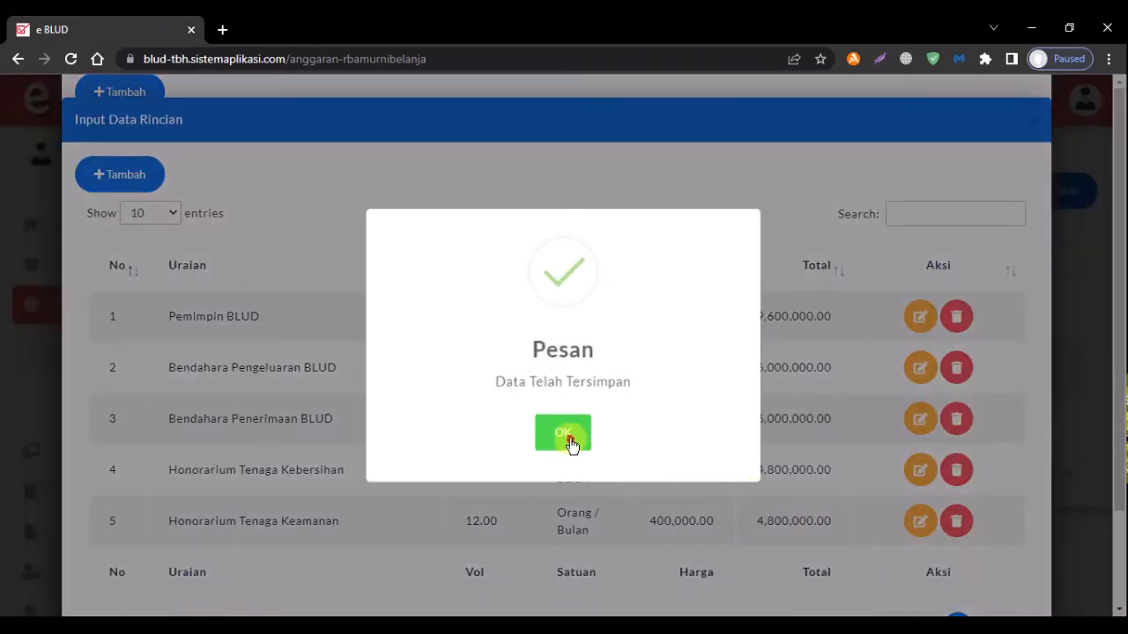
{"action": "left_click", "coordinate": [570, 440]}
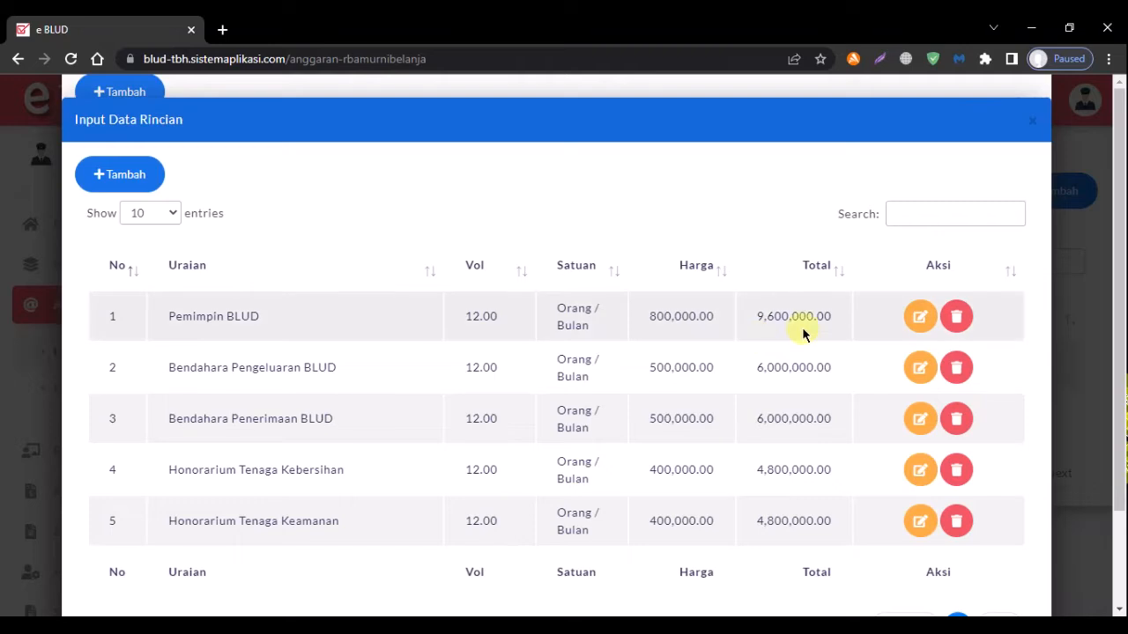
Edit the Pemimpin BLUD detail item and set its Harga to 900,000.
{"action": "scroll", "coordinate": [582, 356], "scroll_direction": "down", "scroll_amount": 1}
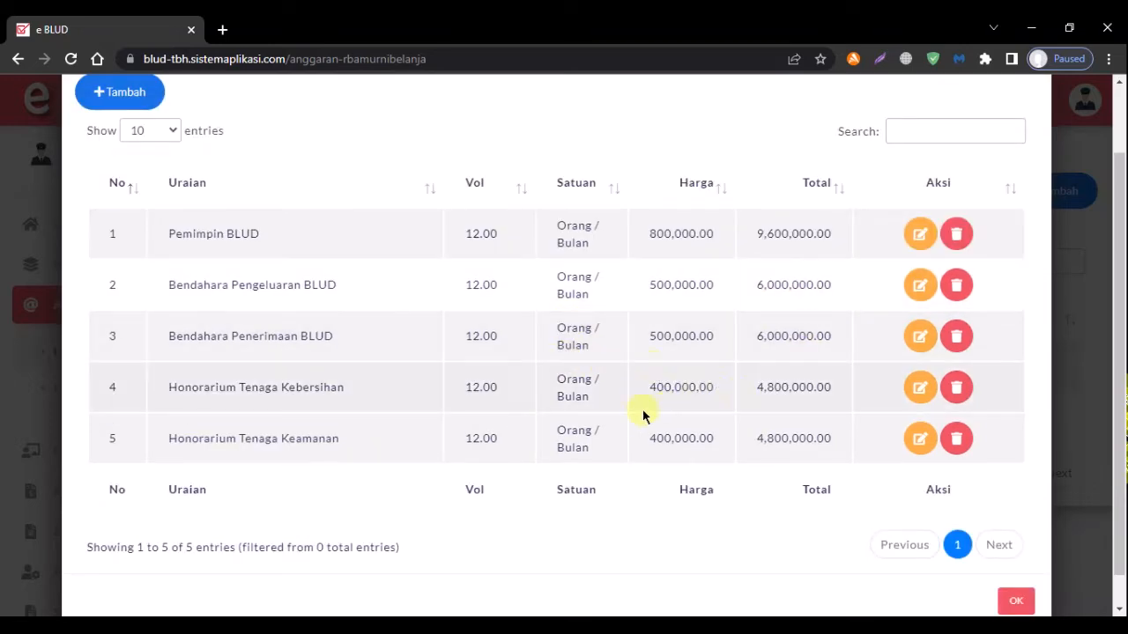
{"action": "scroll", "coordinate": [621, 425], "scroll_direction": "up", "scroll_amount": 1}
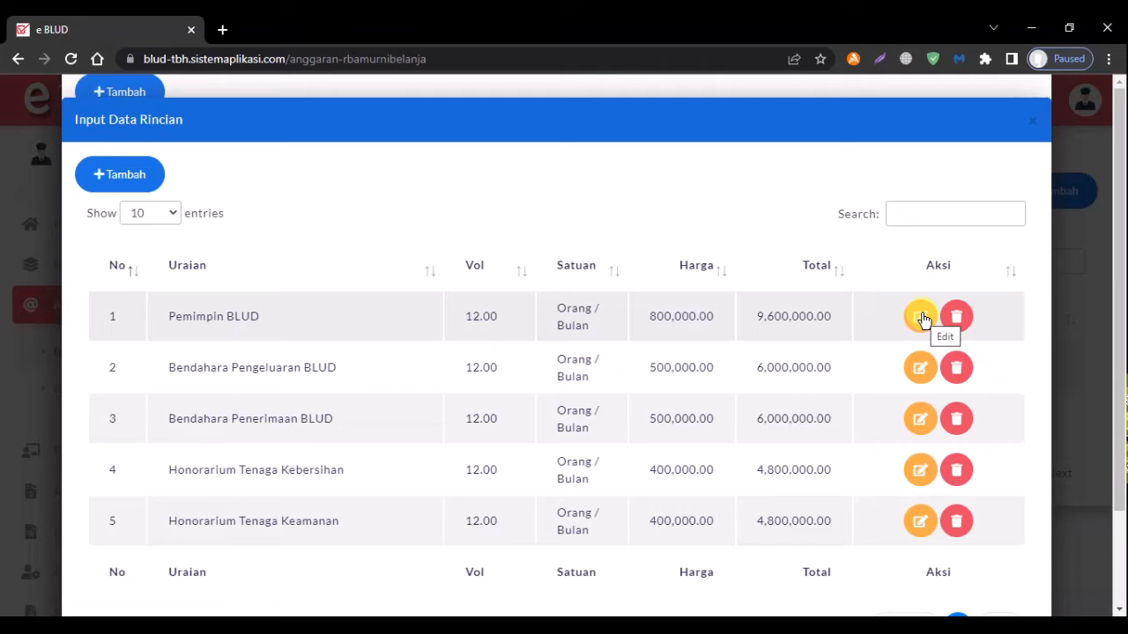
{"action": "left_click", "coordinate": [921, 318]}
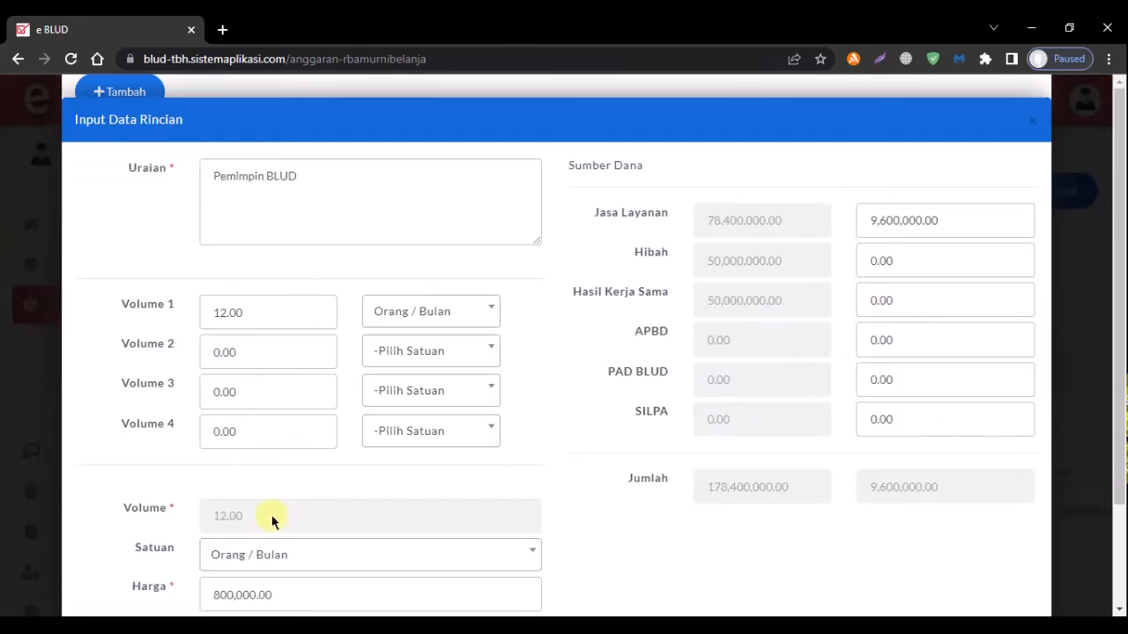
{"action": "scroll", "coordinate": [117, 543], "scroll_direction": "down", "scroll_amount": 1}
{"action": "left_click_drag", "start_coordinate": [295, 520], "coordinate": [138, 506]}
{"action": "type", "text": "9"}
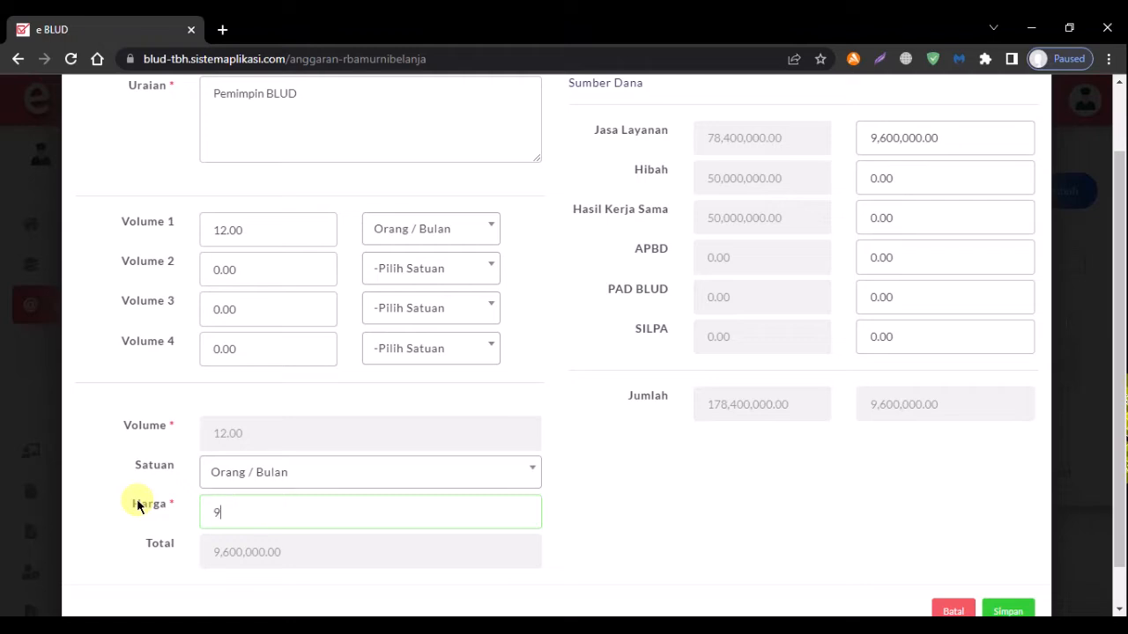
{"action": "type", "text": "00000"}
{"action": "left_click", "coordinate": [137, 506]}
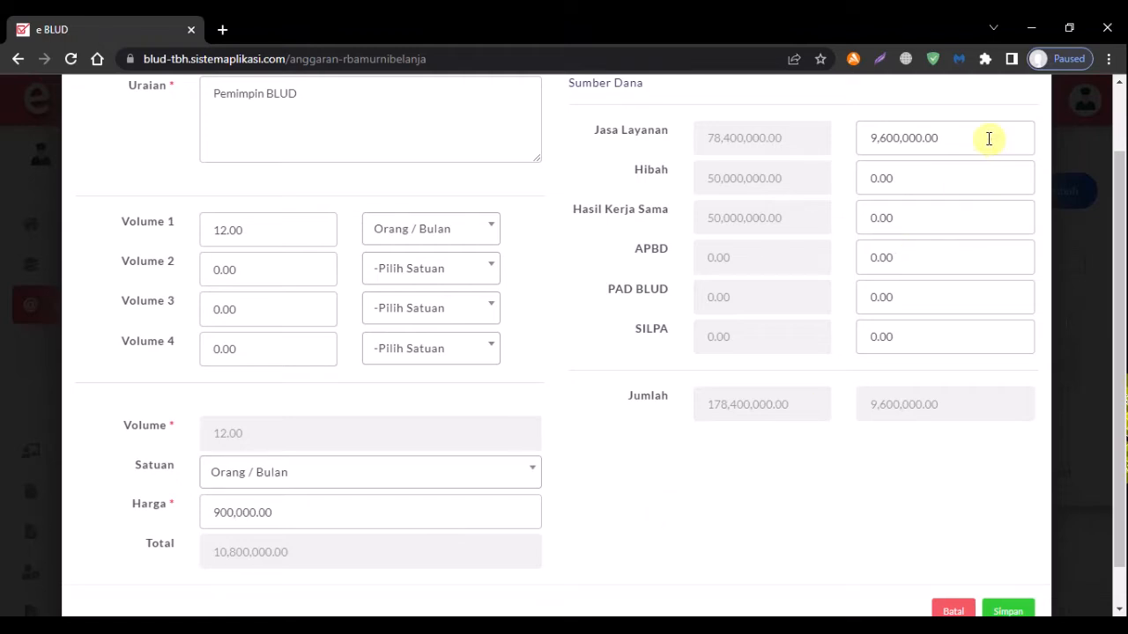
Set the Pemimpin BLUD item's Jasa Layanan allocation to 10,800,000, save it and close the honorarium account's detail list.
{"action": "left_click_drag", "start_coordinate": [988, 138], "coordinate": [763, 134]}
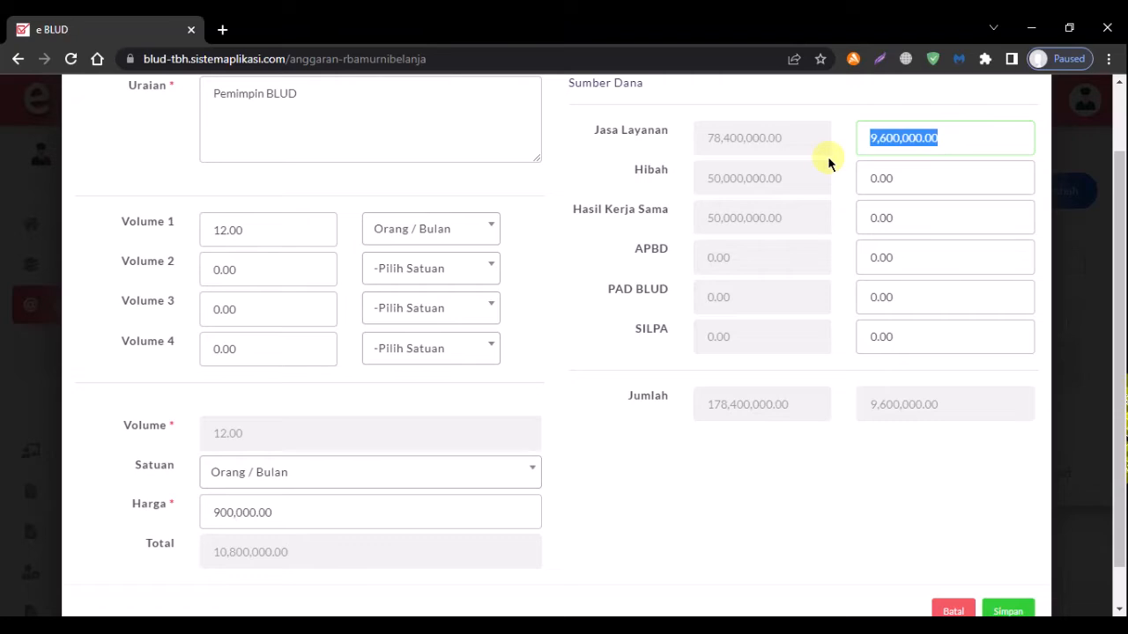
{"action": "type", "text": "108"}
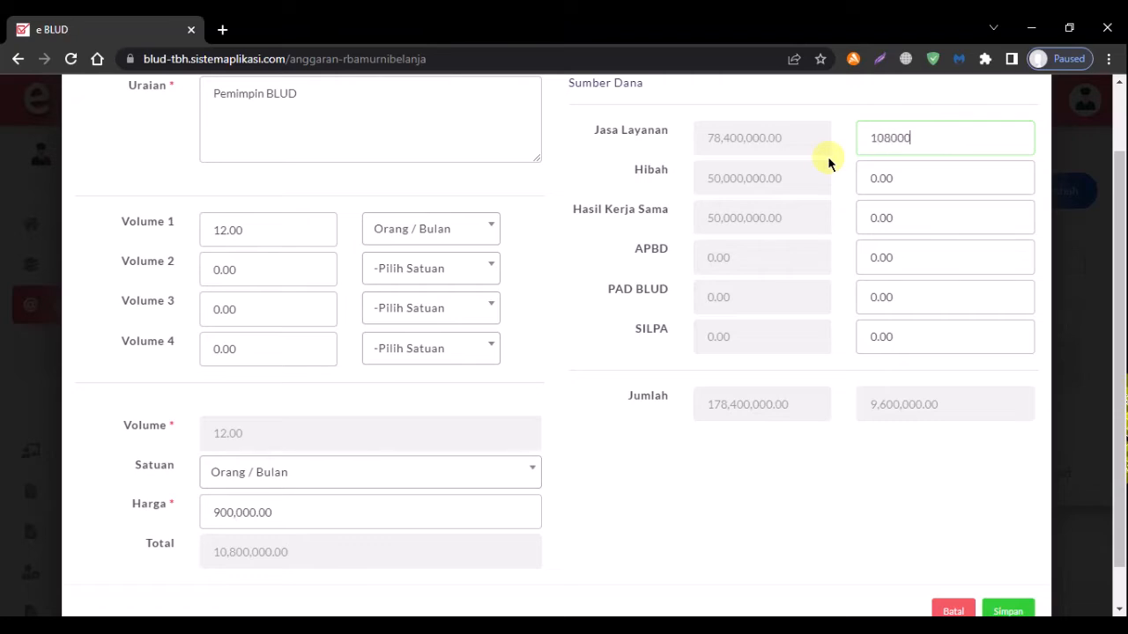
{"action": "key", "text": "Tab"}
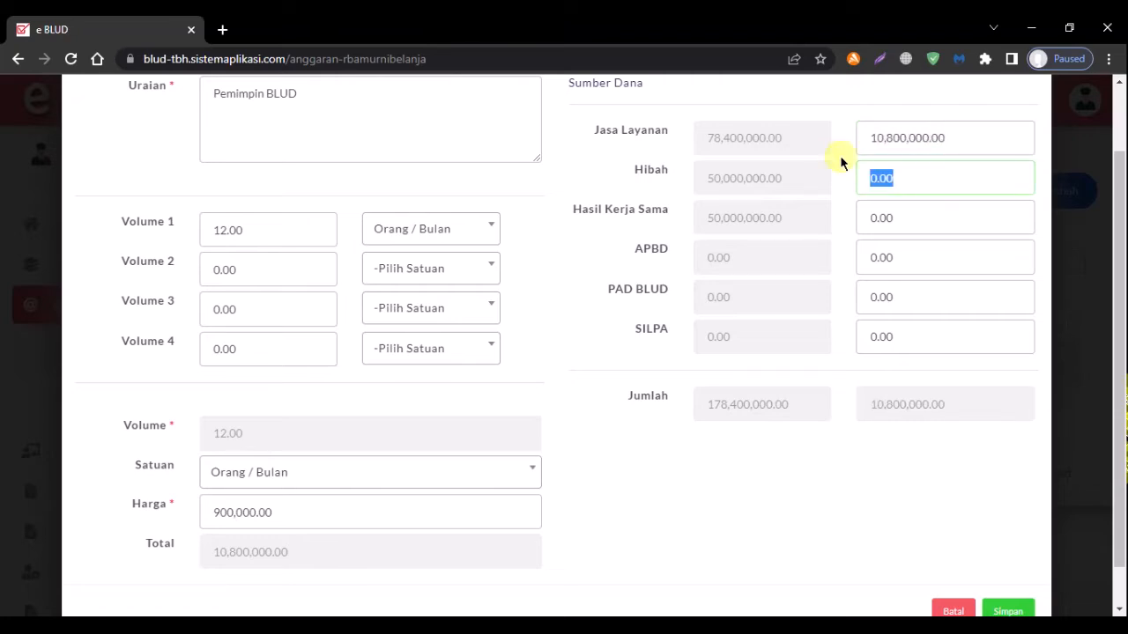
{"action": "left_click", "coordinate": [1007, 609]}
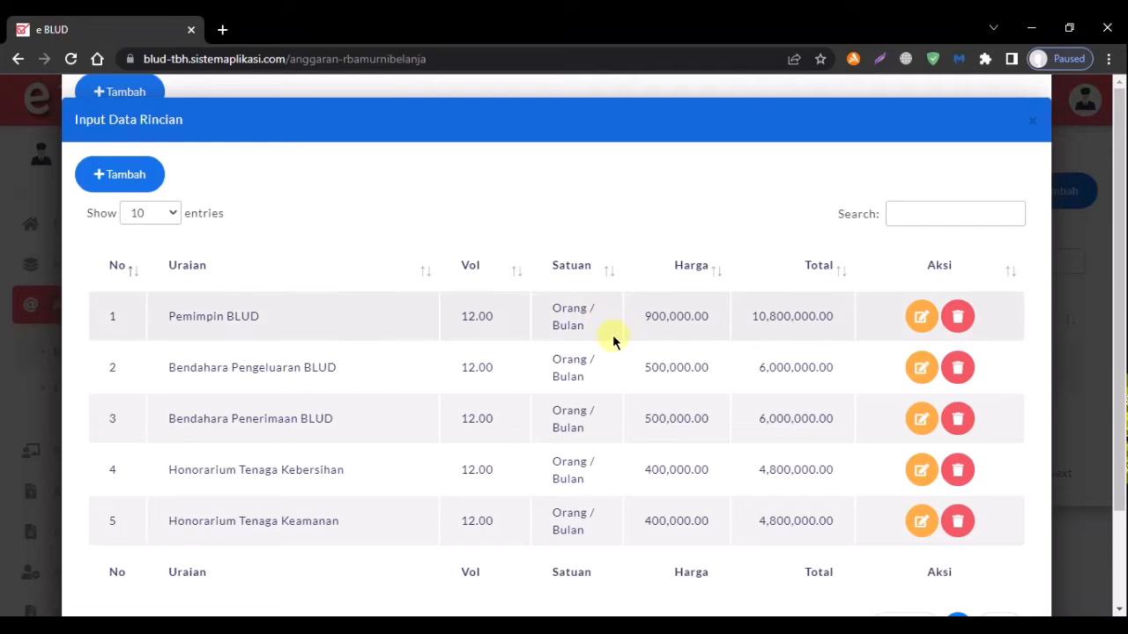
{"action": "scroll", "coordinate": [647, 382], "scroll_direction": "down", "scroll_amount": 2}
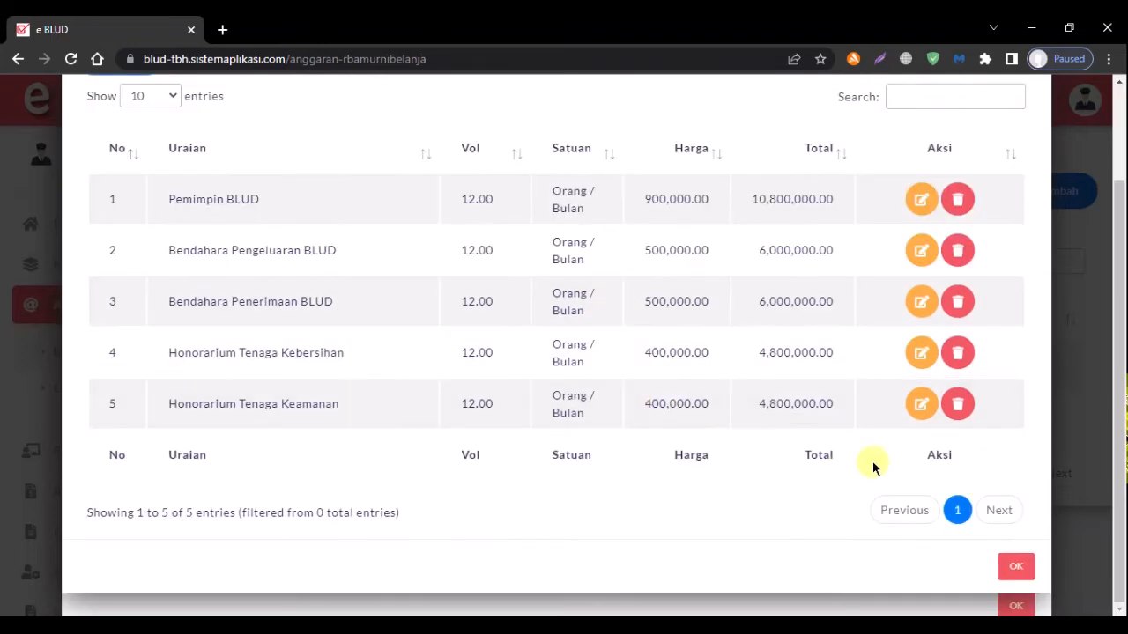
{"action": "left_click", "coordinate": [1026, 566]}
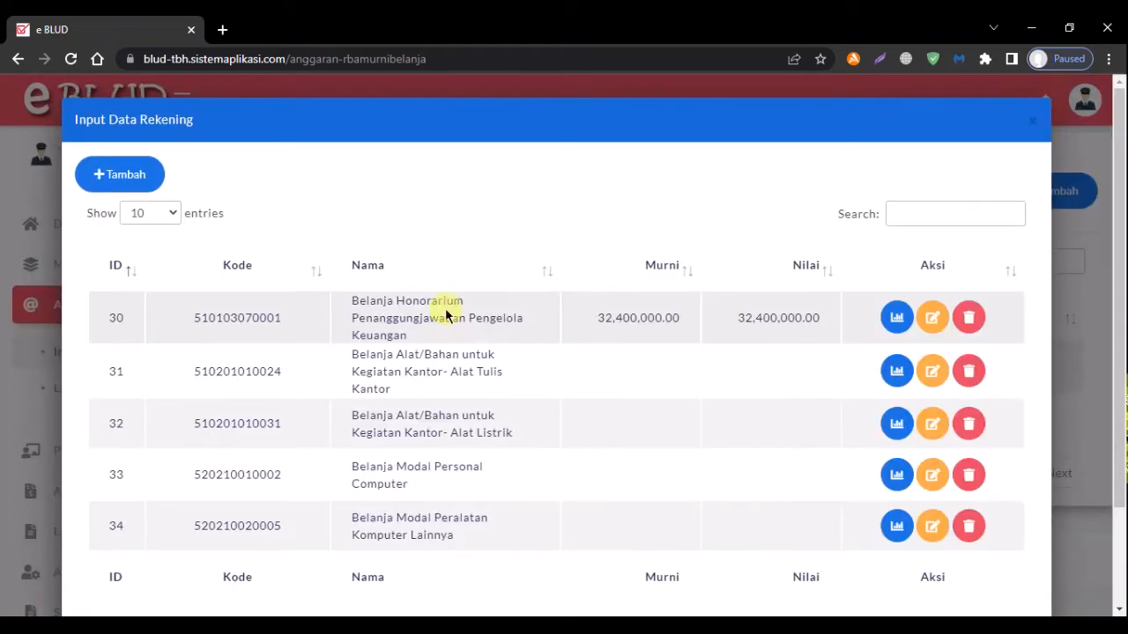
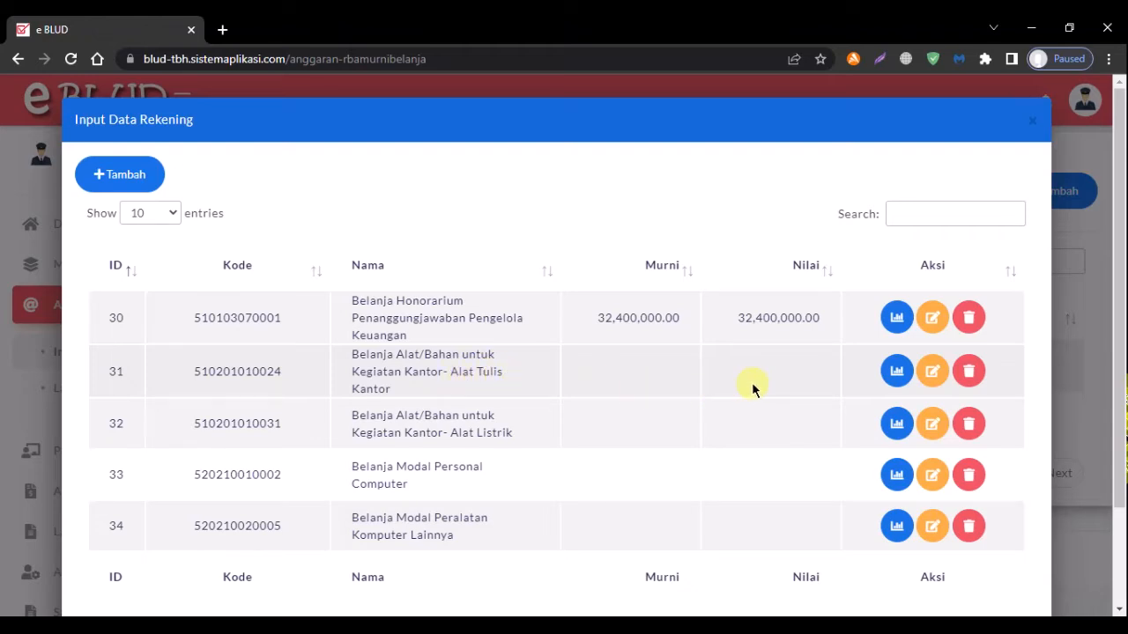
Start a detail item with the Uraian ATK under the Belanja Alat/Bahan untuk Kegiatan Kantor- Alat Tulis Kantor account.
{"action": "left_click", "coordinate": [898, 372]}
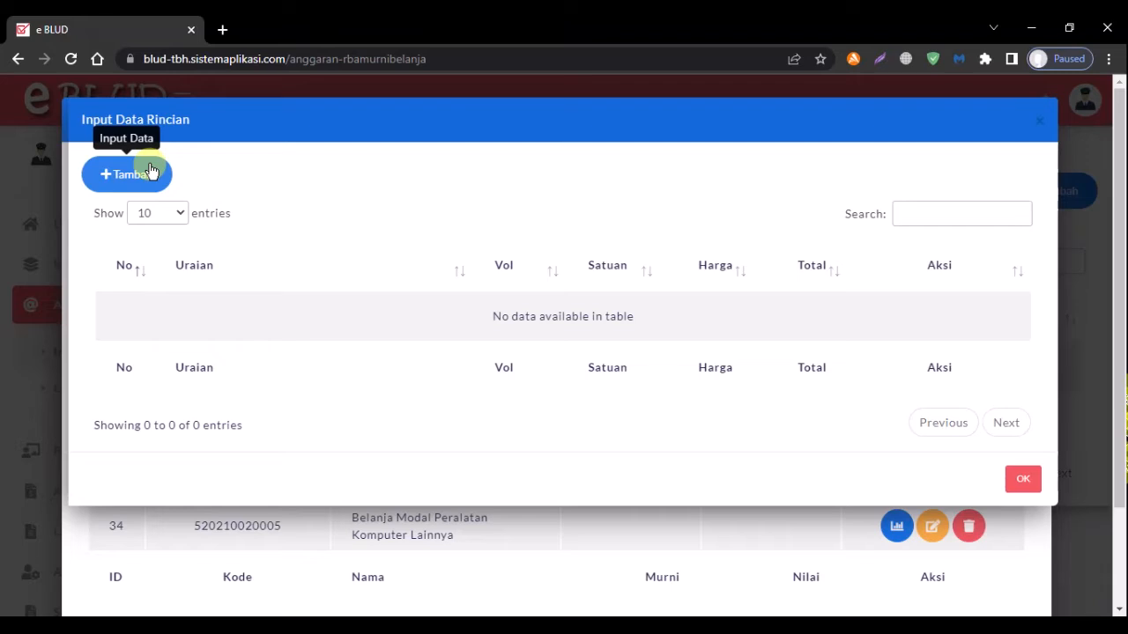
{"action": "left_click", "coordinate": [150, 170]}
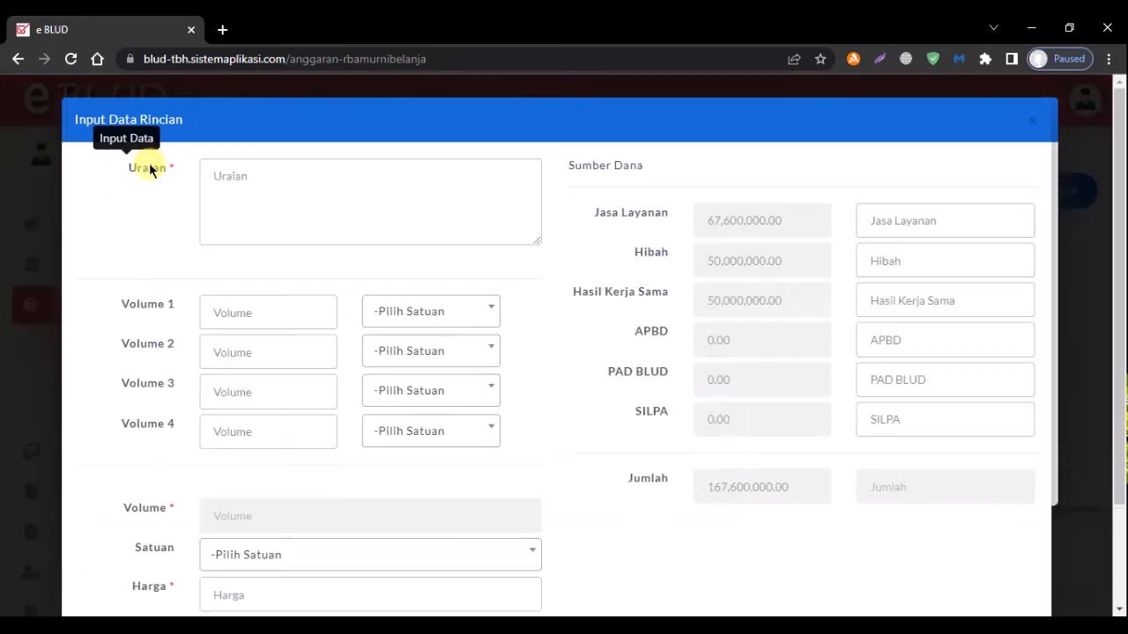
{"action": "left_click", "coordinate": [244, 182]}
{"action": "type", "text": "ATK"}
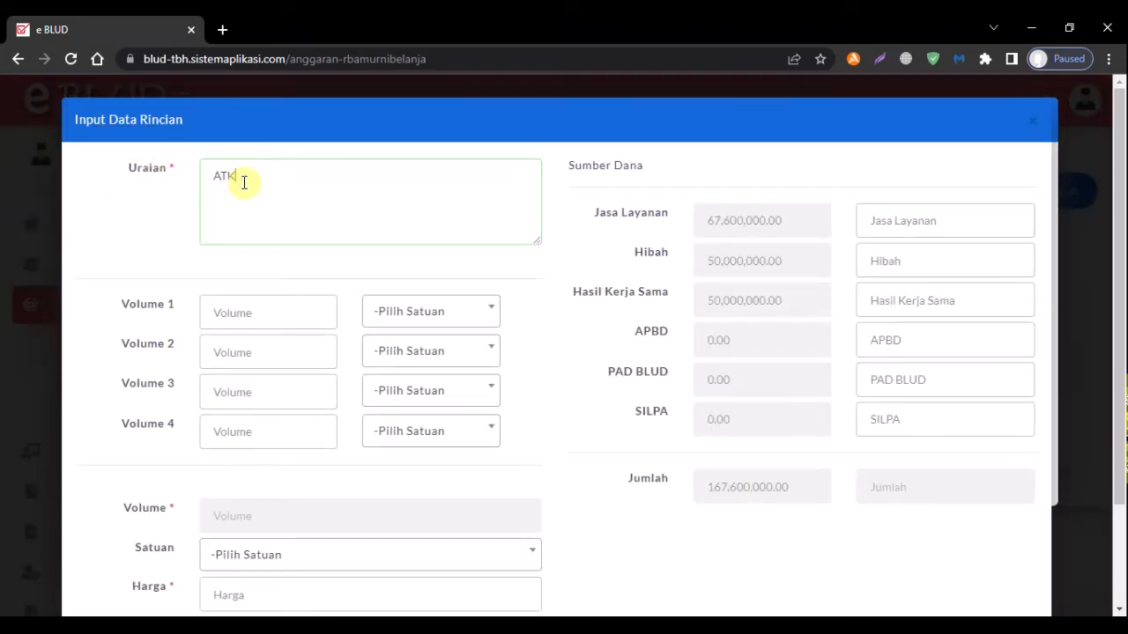
Set Volume 1 of the ATK item to 1 with the unit Tahun.
{"action": "left_click", "coordinate": [317, 322]}
{"action": "type", "text": "1"}
{"action": "double_click", "coordinate": [302, 317]}
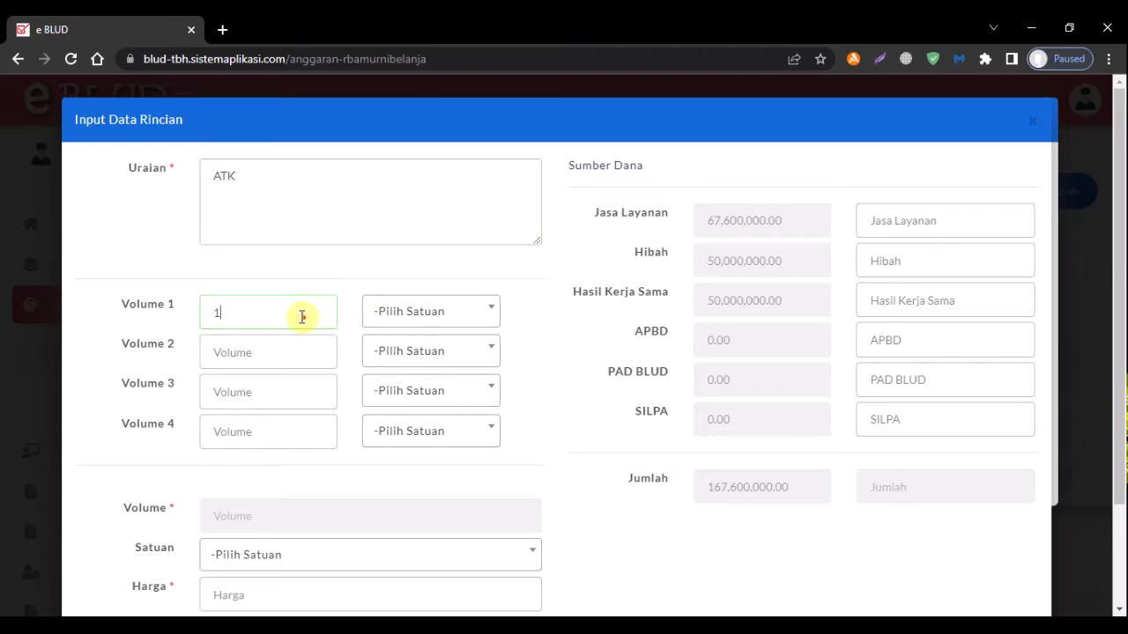
{"action": "left_click", "coordinate": [450, 314]}
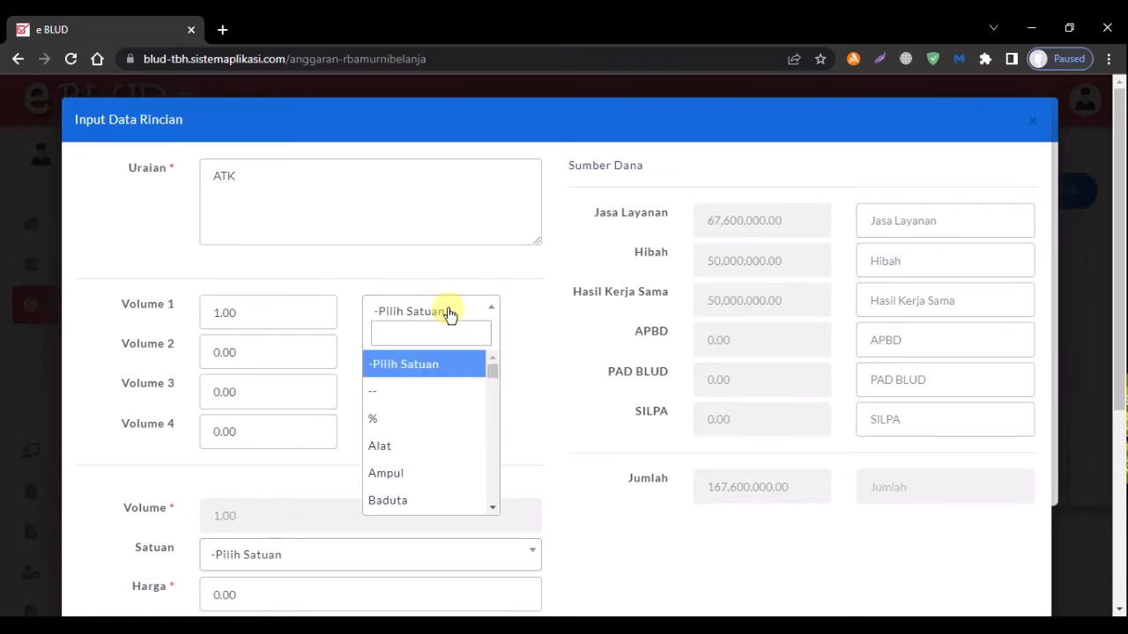
{"action": "type", "text": "tahun"}
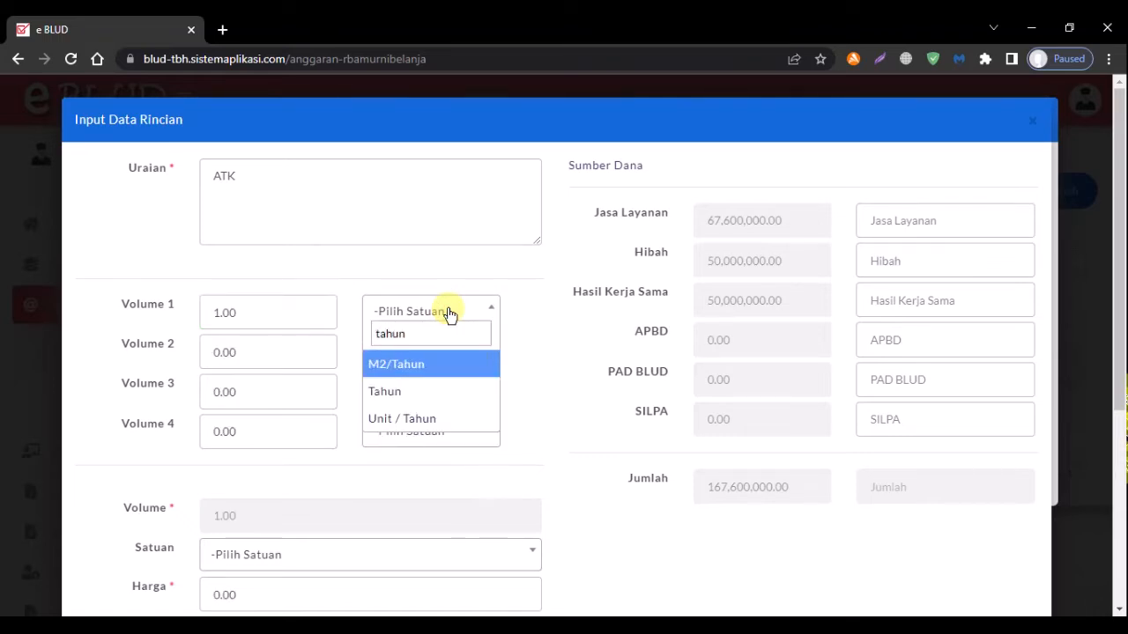
{"action": "left_click", "coordinate": [447, 392]}
Set the ATK item's overall Satuan to Tahun and its Harga to 50,000,000.
{"action": "left_click", "coordinate": [303, 562]}
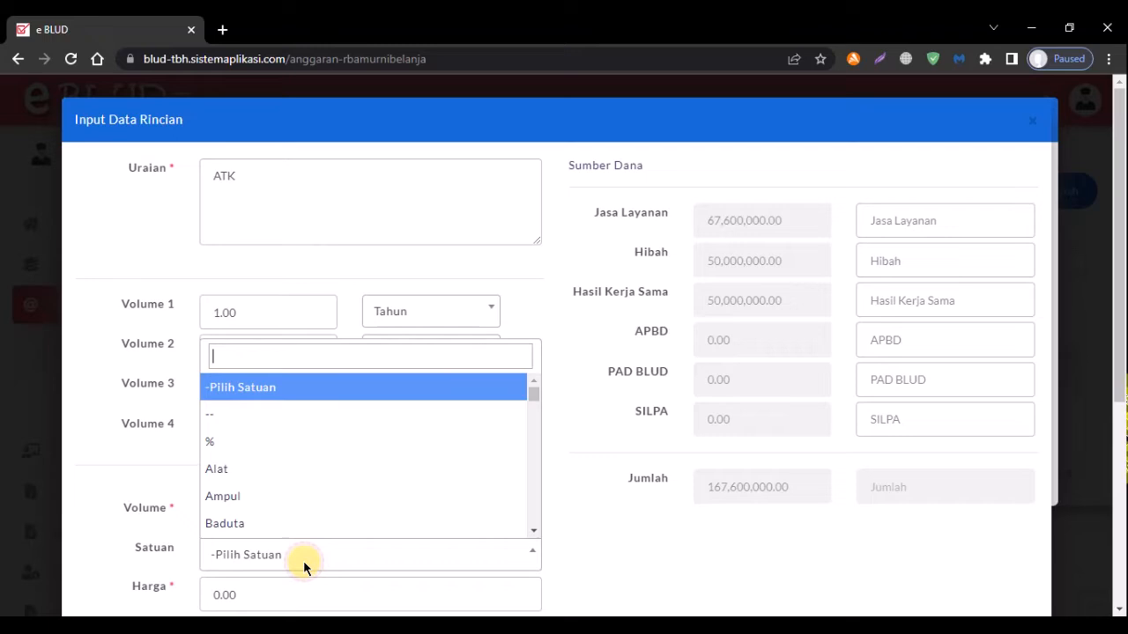
{"action": "type", "text": "tahun"}
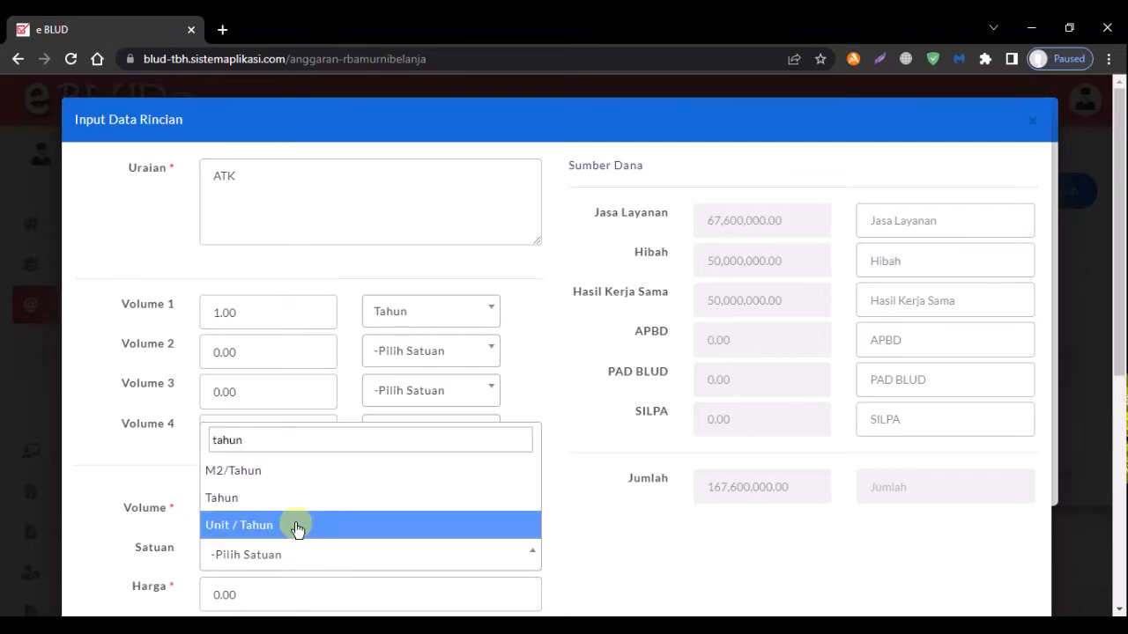
{"action": "left_click", "coordinate": [304, 498]}
{"action": "scroll", "coordinate": [611, 541], "scroll_direction": "down", "scroll_amount": 2}
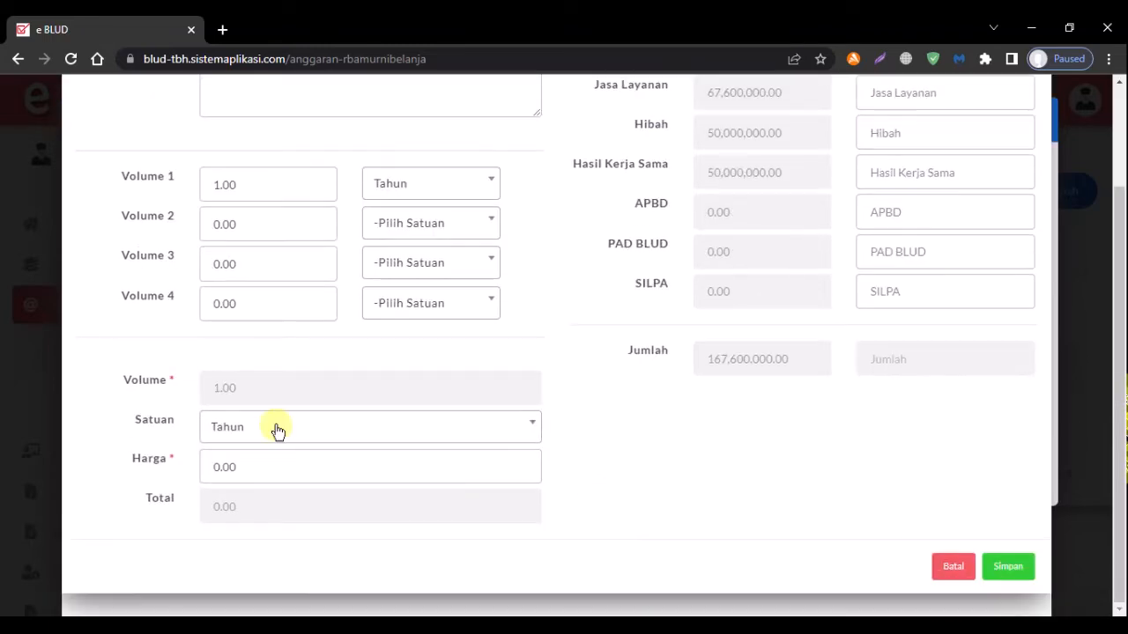
{"action": "scroll", "coordinate": [627, 476], "scroll_direction": "up", "scroll_amount": 1}
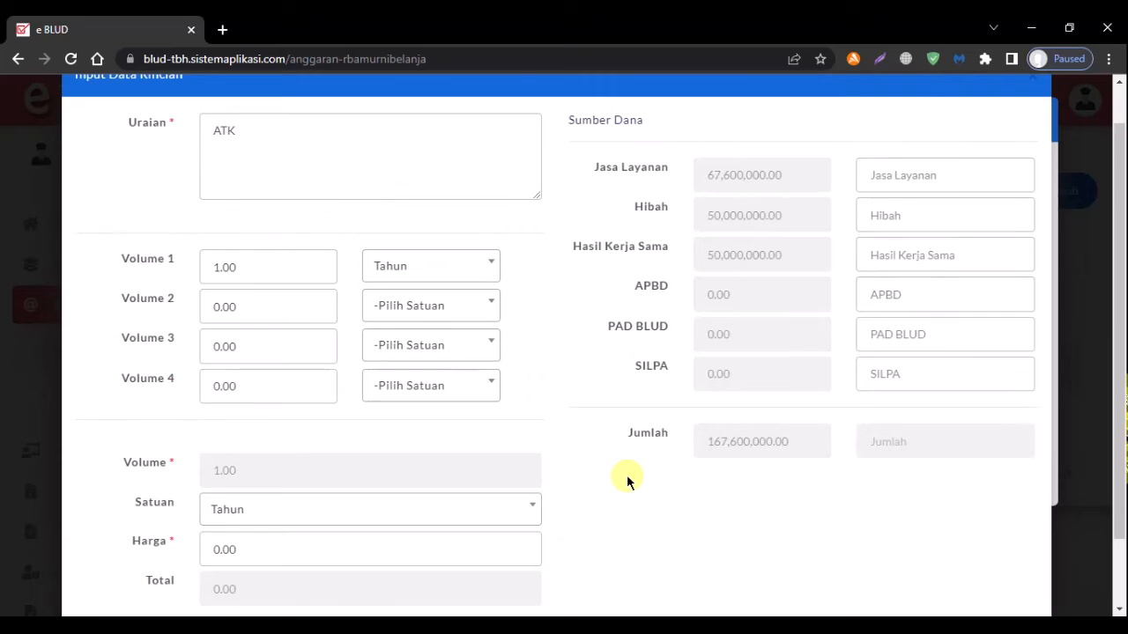
{"action": "left_click", "coordinate": [306, 556]}
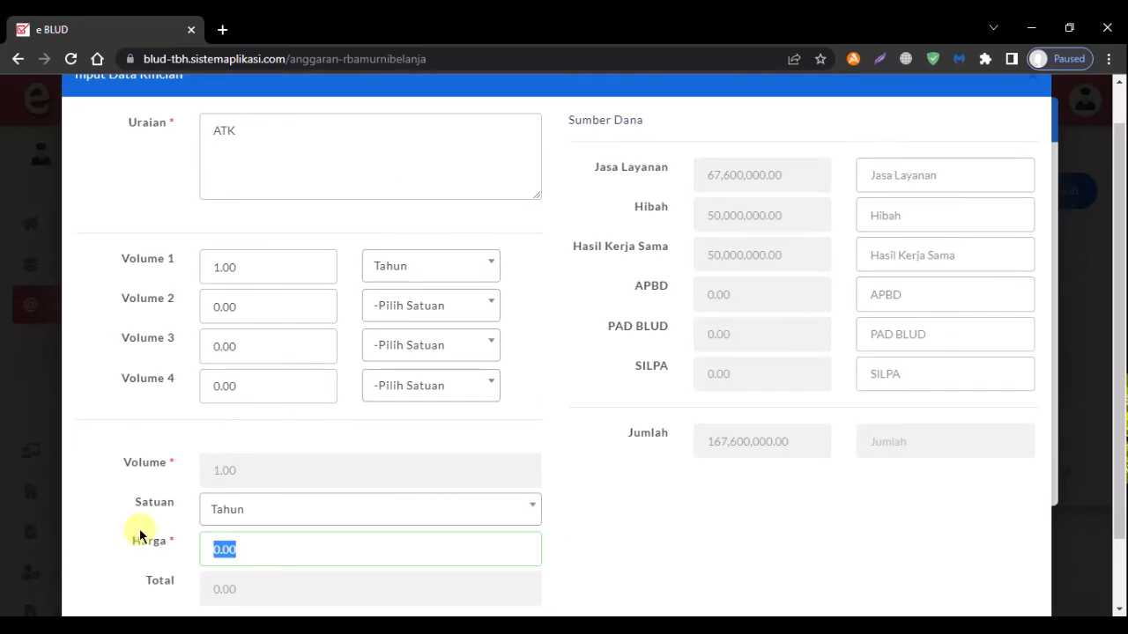
{"action": "type", "text": "50,000,"}
{"action": "type", "text": "000"}
{"action": "left_click", "coordinate": [633, 536]}
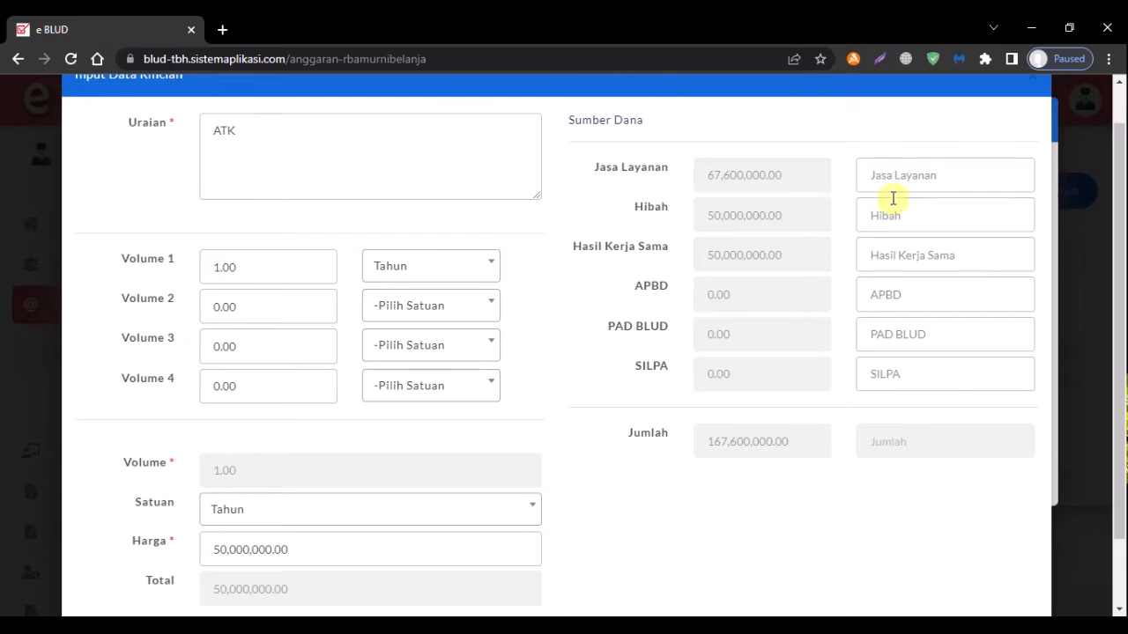
Allocate 50,000,000 from Jasa Layanan to the ATK item, save it and close the account's detail list.
{"action": "left_click", "coordinate": [946, 176]}
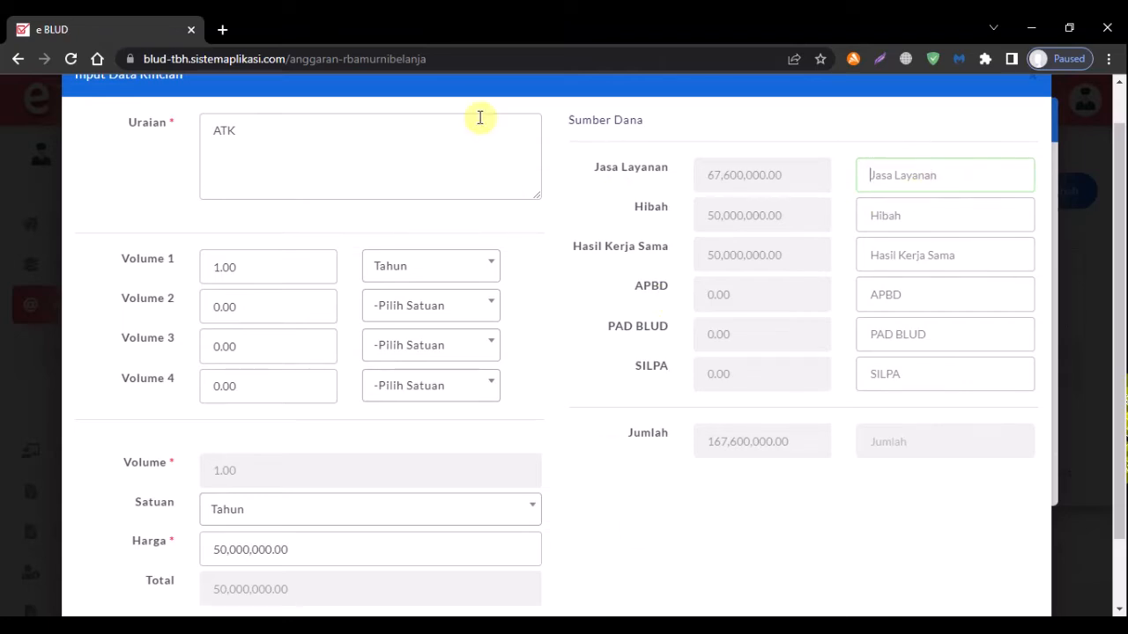
{"action": "type", "text": "50000000"}
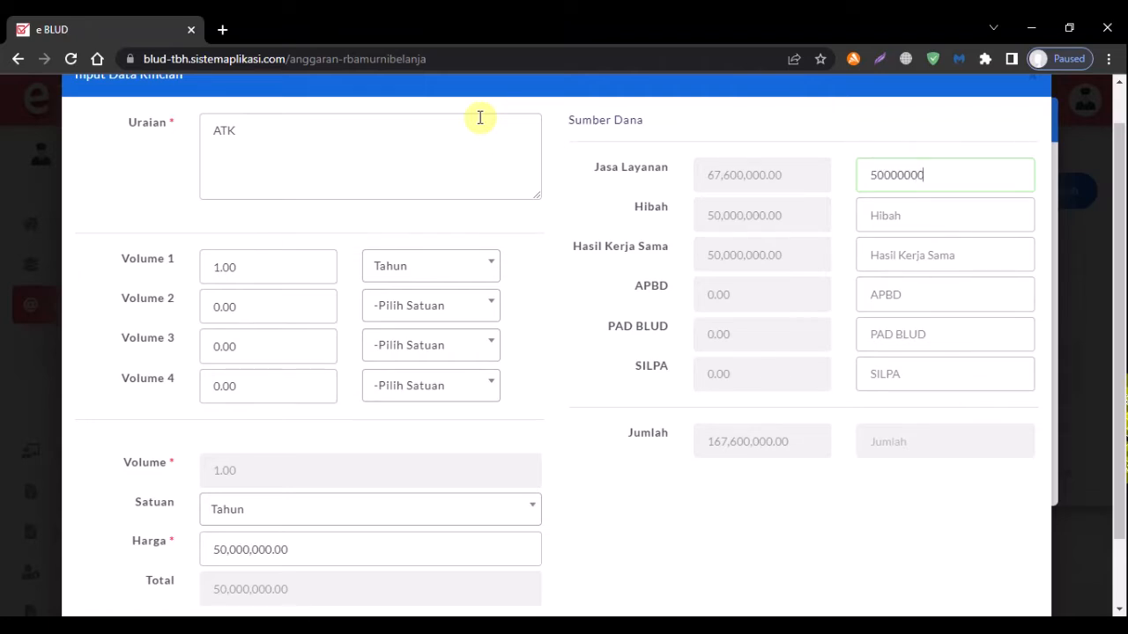
{"action": "left_click", "coordinate": [605, 243]}
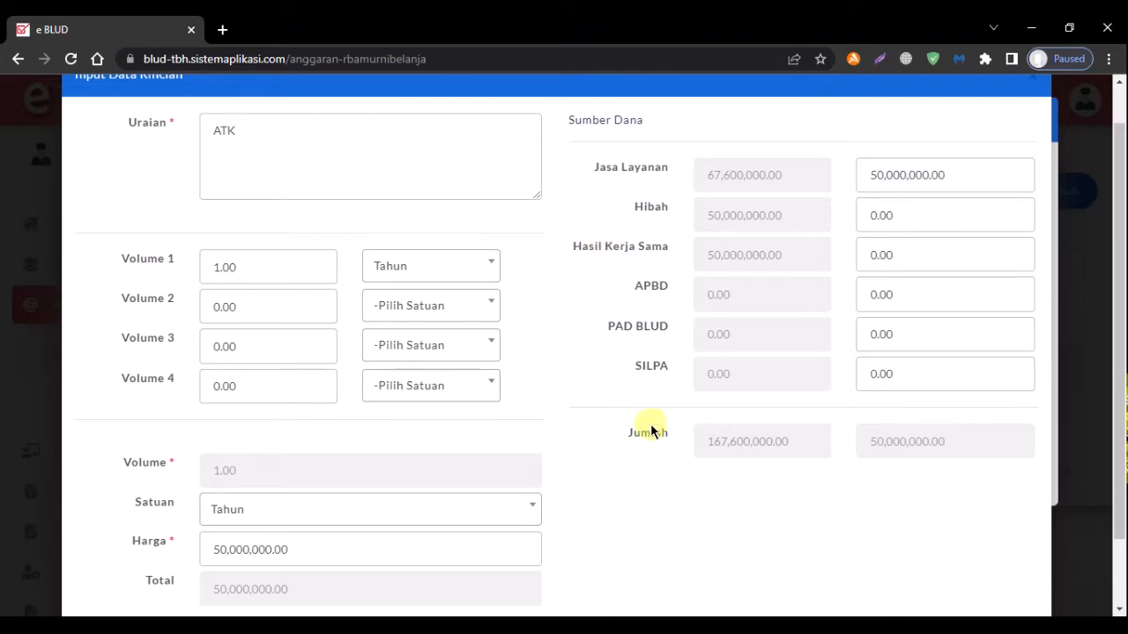
{"action": "scroll", "coordinate": [978, 546], "scroll_direction": "up", "scroll_amount": 1}
{"action": "scroll", "coordinate": [1013, 549], "scroll_direction": "down", "scroll_amount": 3}
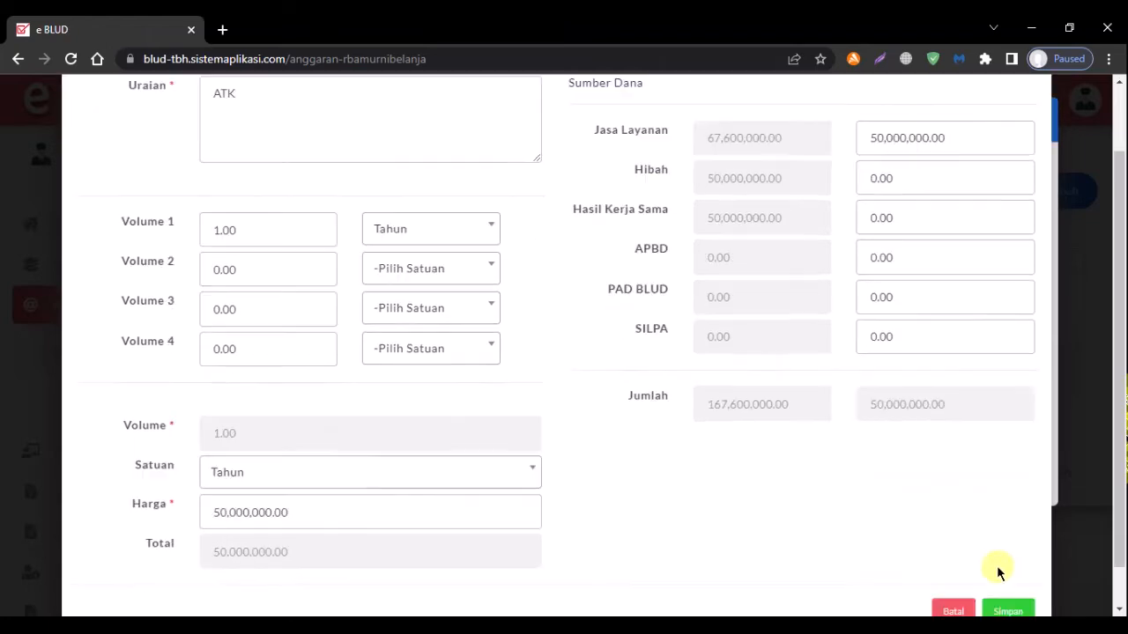
{"action": "left_click", "coordinate": [1010, 565]}
{"action": "left_click", "coordinate": [576, 438]}
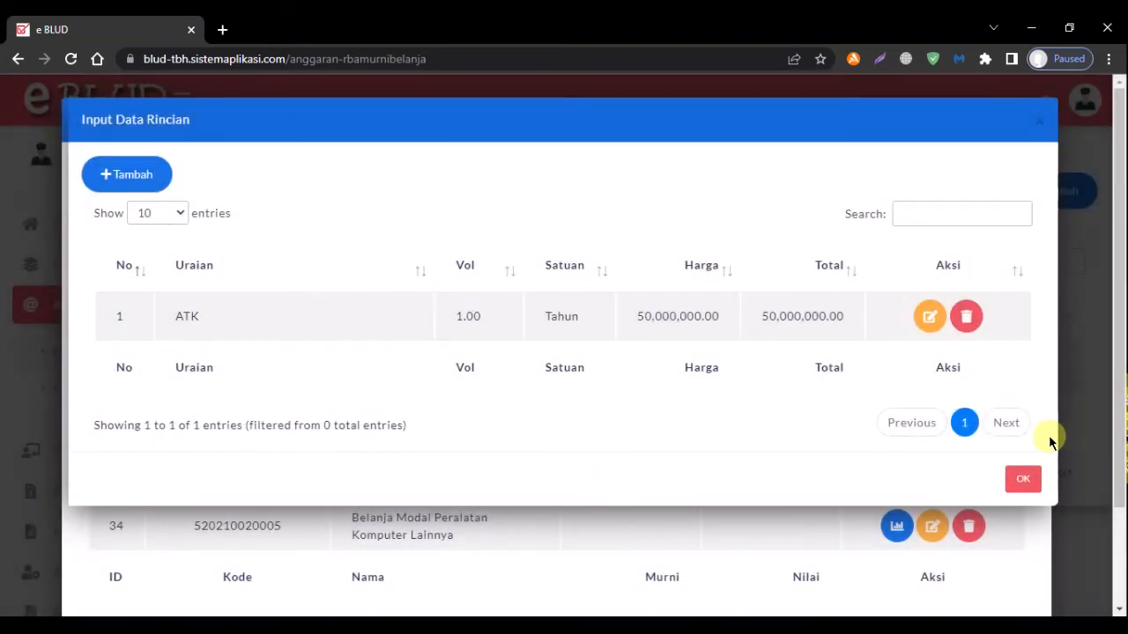
{"action": "left_click", "coordinate": [1027, 480]}
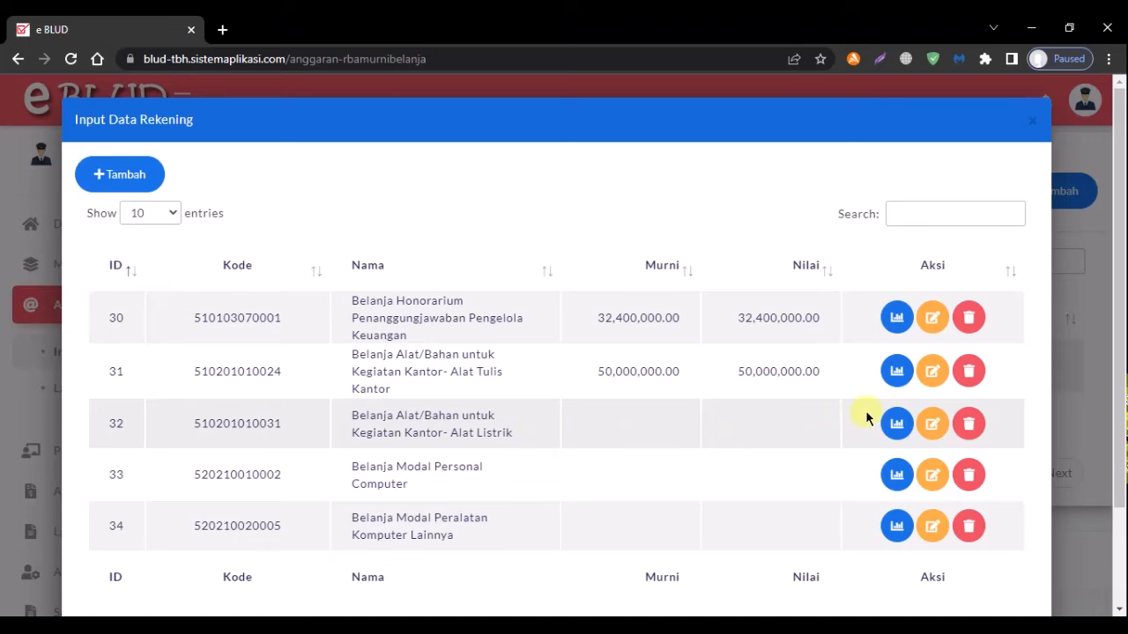
Start a detail item with the Uraian Alat Listrik under the Belanja Alat/Bahan untuk Kegiatan Kantor- Alat Listrik account.
{"action": "left_click", "coordinate": [897, 423]}
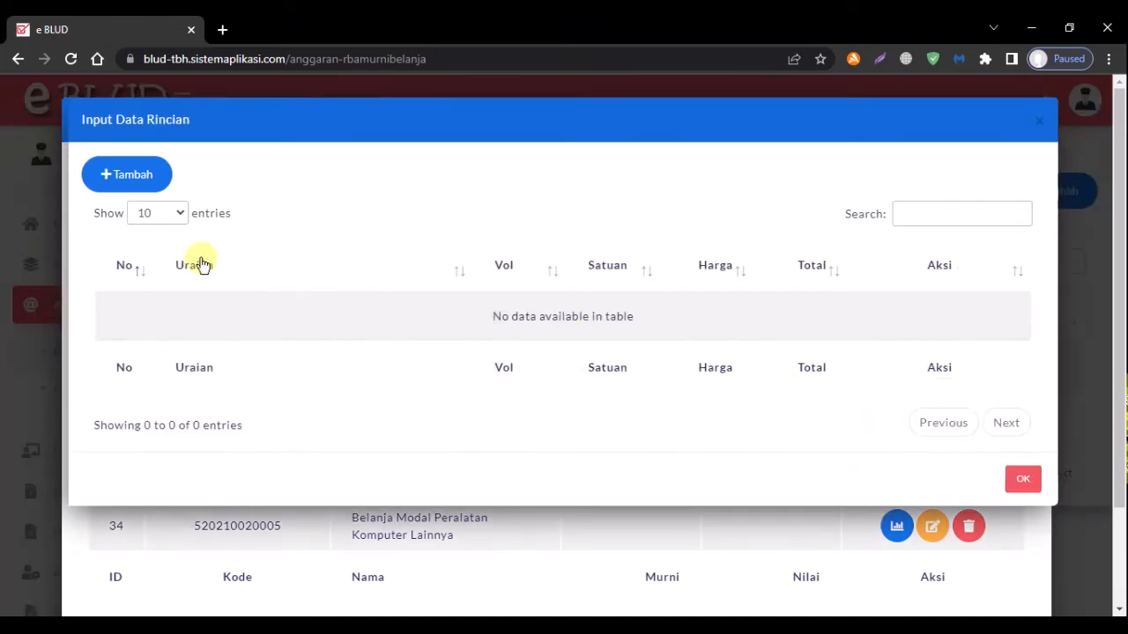
{"action": "left_click", "coordinate": [144, 175]}
{"action": "left_click", "coordinate": [344, 215]}
{"action": "type", "text": "Alat Listrik"}
Set Volume 1 of the Alat Listrik item to 1 with the unit Tahun.
{"action": "left_click", "coordinate": [302, 306]}
{"action": "type", "text": "1"}
{"action": "left_click", "coordinate": [476, 318]}
{"action": "type", "text": "tahun"}
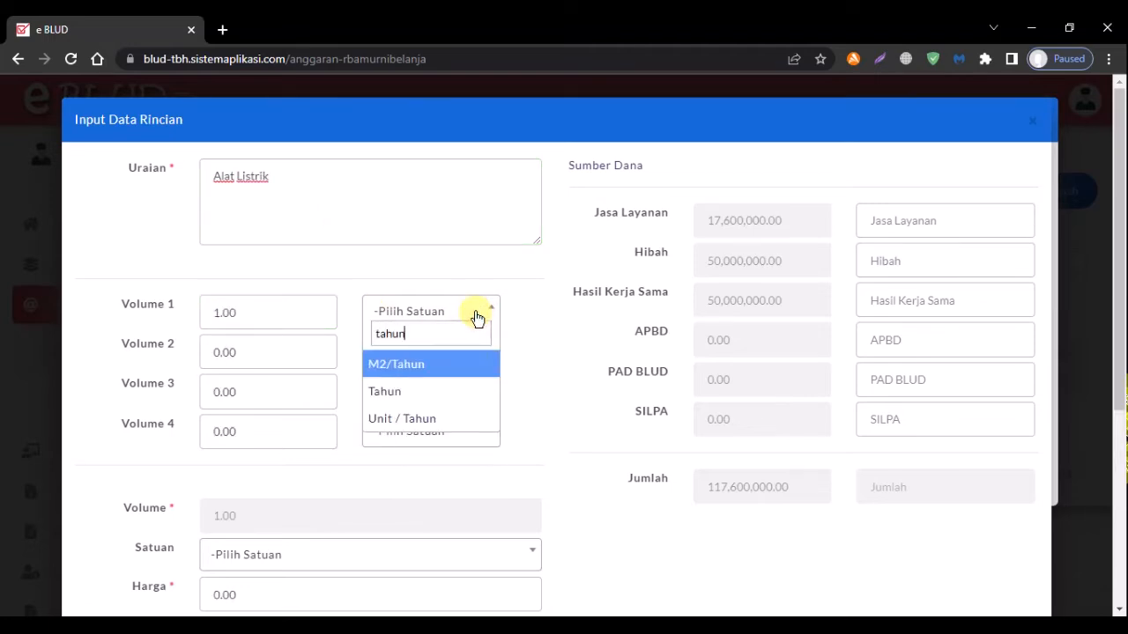
{"action": "left_click", "coordinate": [427, 391]}
Set the Alat Listrik item's overall Satuan to Tahun and its Harga to 10,000,000.
{"action": "scroll", "coordinate": [557, 444], "scroll_direction": "down", "scroll_amount": 1}
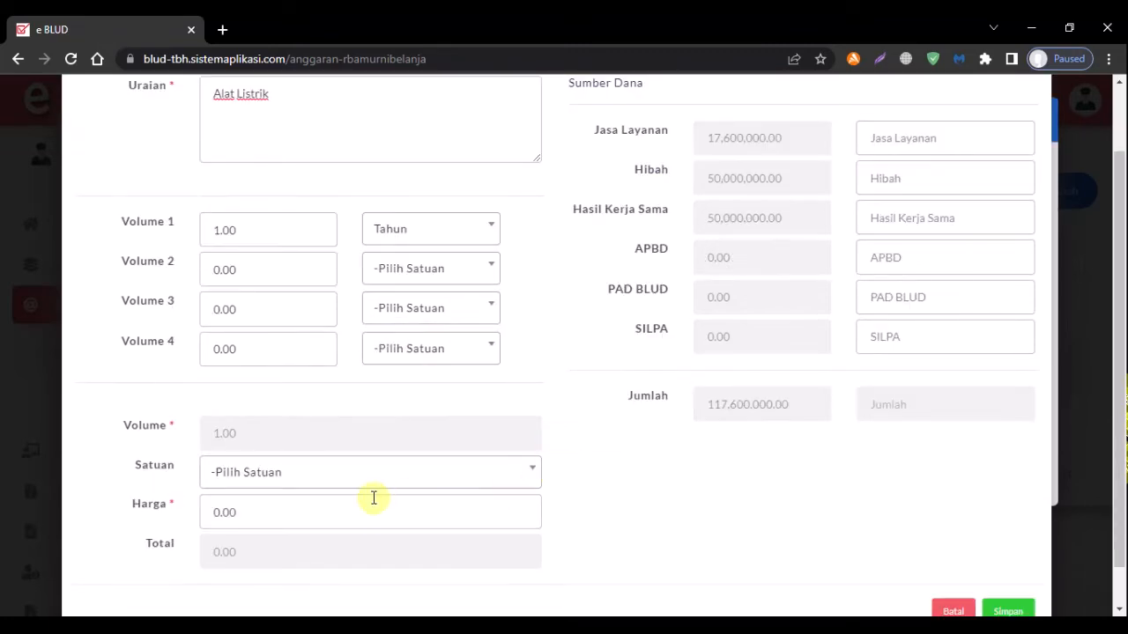
{"action": "left_click", "coordinate": [317, 476]}
{"action": "type", "text": "tahun"}
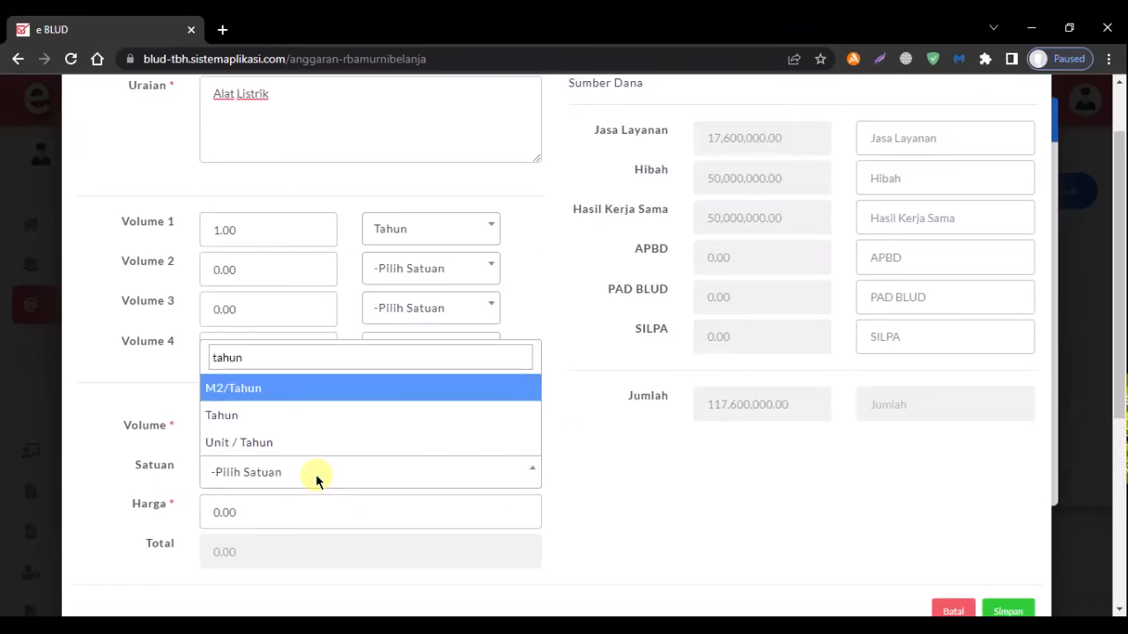
{"action": "left_click", "coordinate": [323, 414]}
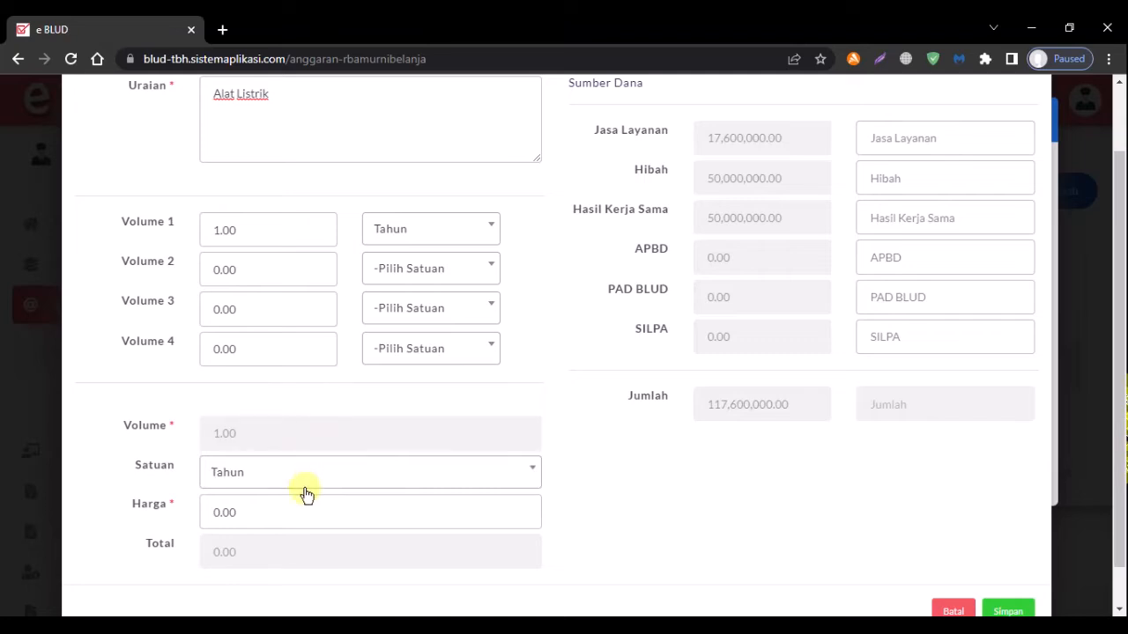
{"action": "left_click", "coordinate": [295, 511]}
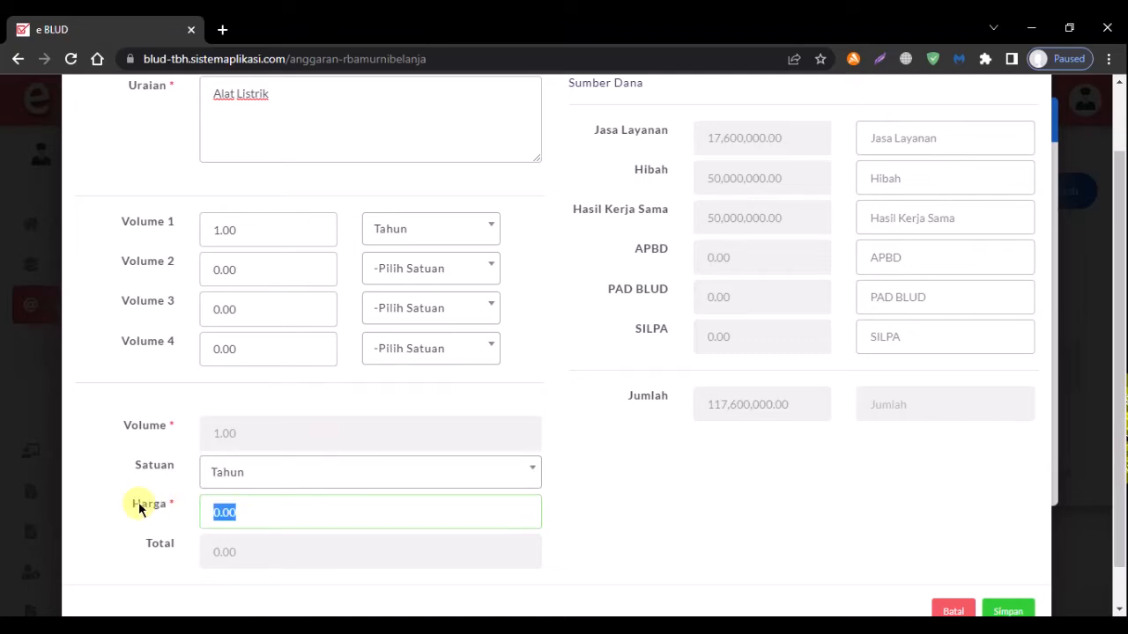
{"action": "type", "text": "10000000"}
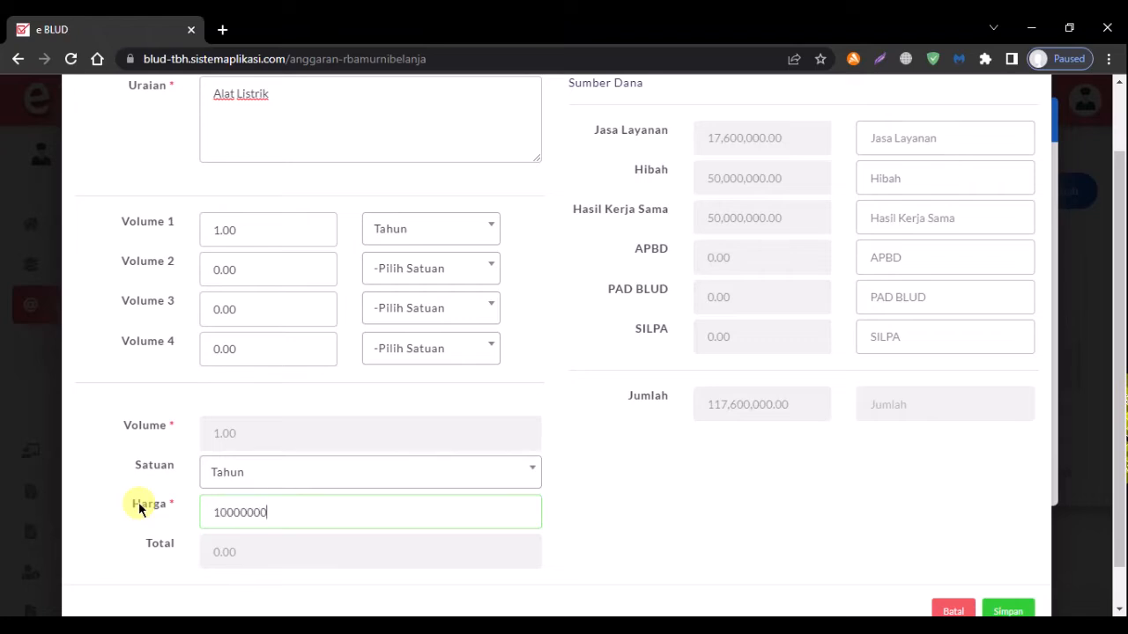
{"action": "key", "text": "Tab"}
Allocate 10,000,000 from Jasa Layanan to the Alat Listrik item, save it and close the account's detail list.
{"action": "scroll", "coordinate": [639, 479], "scroll_direction": "up", "scroll_amount": 1}
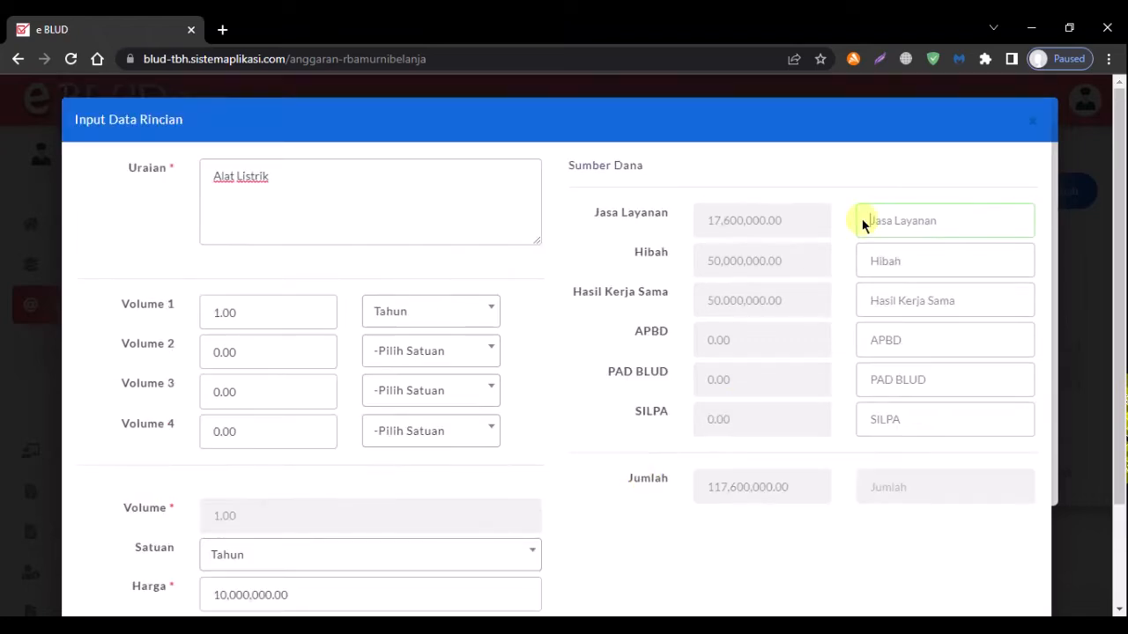
{"action": "type", "text": "10000000,000,000"}
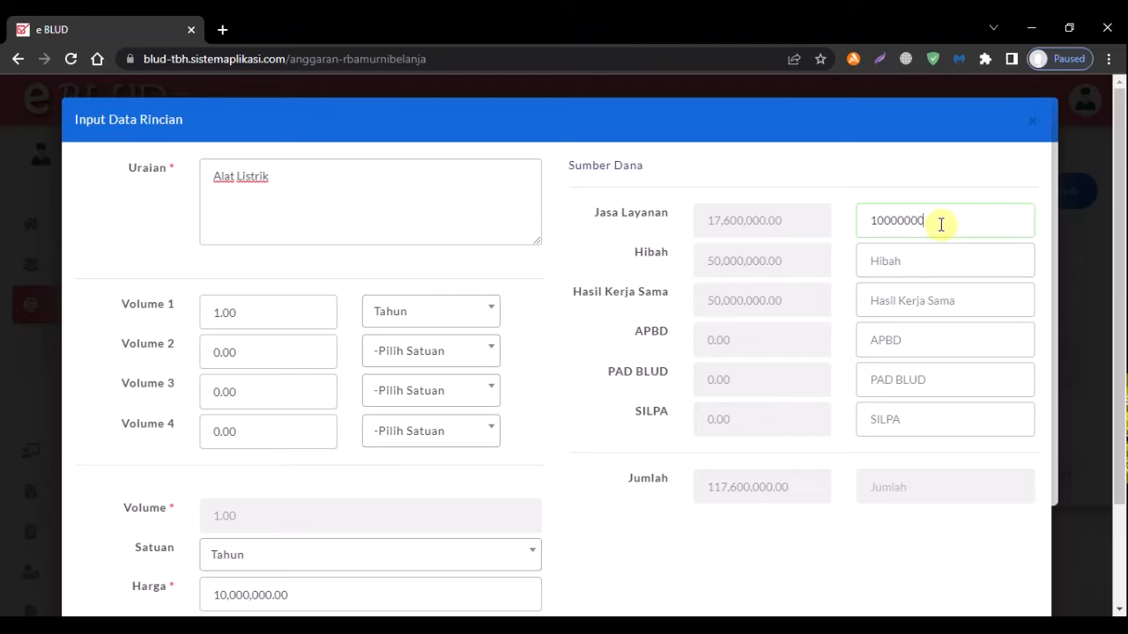
{"action": "left_click", "coordinate": [887, 163]}
{"action": "scroll", "coordinate": [840, 357], "scroll_direction": "down", "scroll_amount": 1}
{"action": "scroll", "coordinate": [837, 440], "scroll_direction": "down", "scroll_amount": 1}
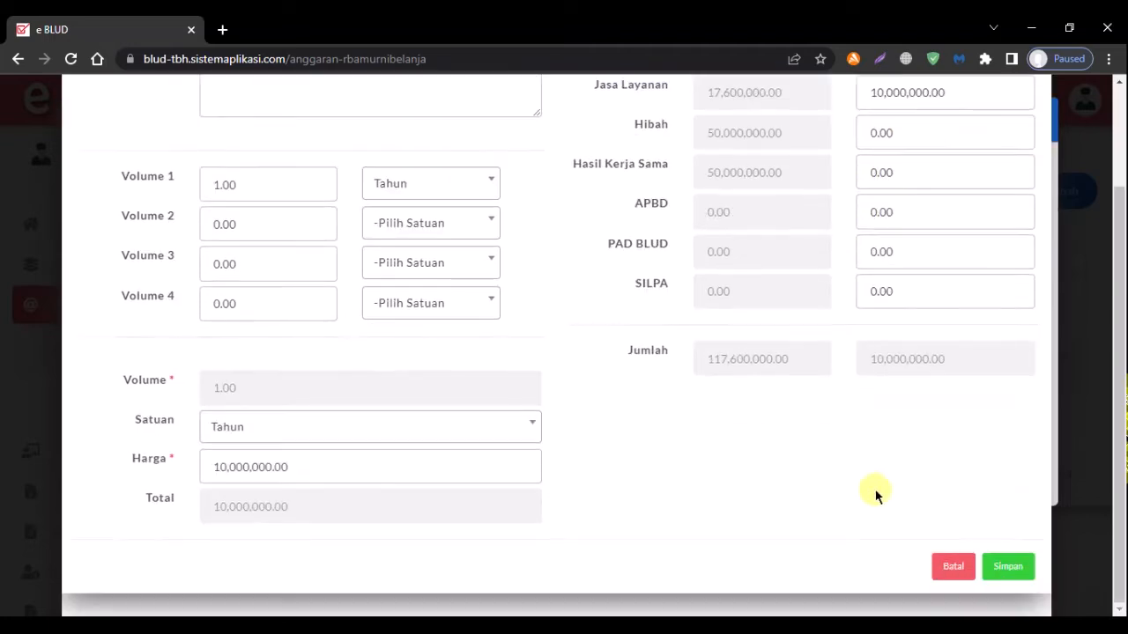
{"action": "left_click", "coordinate": [1013, 565]}
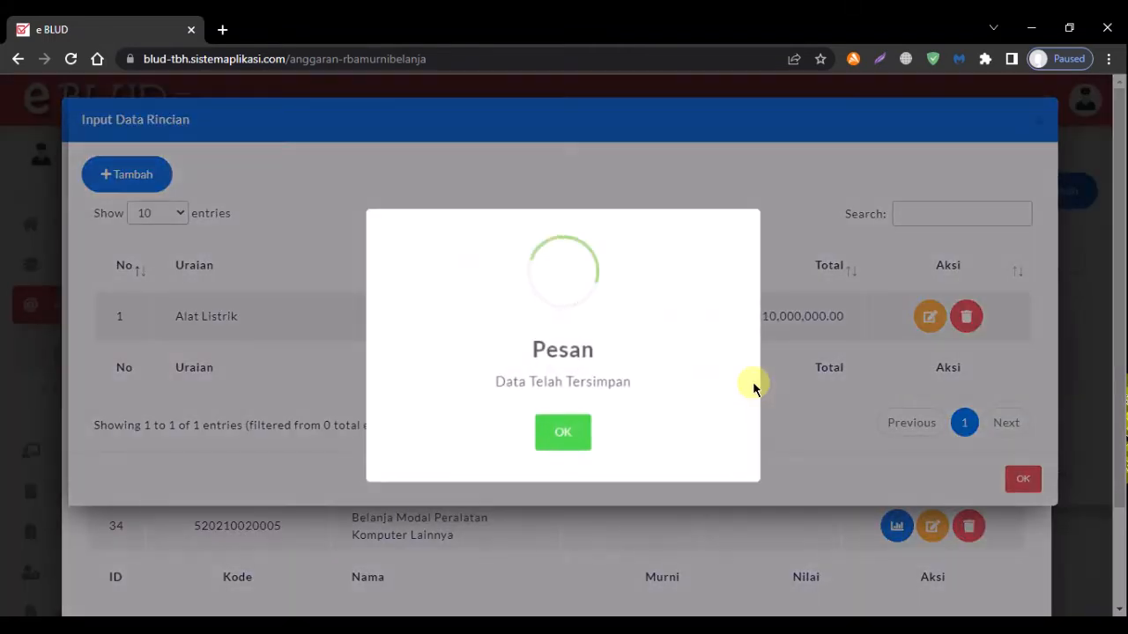
{"action": "left_click", "coordinate": [559, 434]}
{"action": "left_click", "coordinate": [1022, 477]}
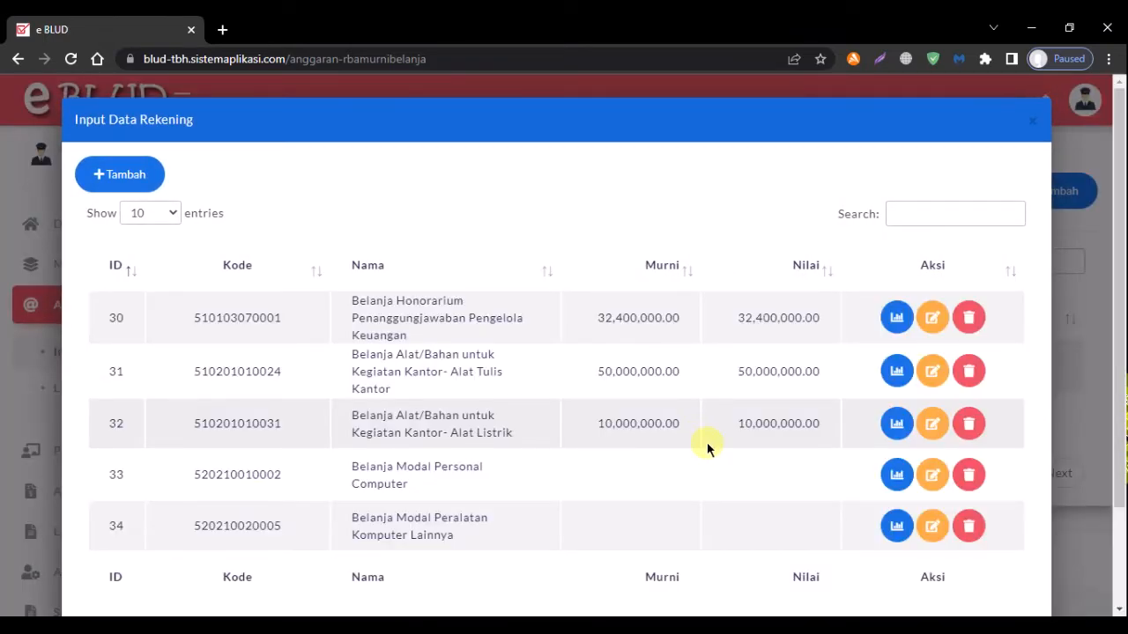
Start a detail item with the Uraian Laptop under the Belanja Modal Personal Computer account.
{"action": "scroll", "coordinate": [706, 442], "scroll_direction": "down", "scroll_amount": 1}
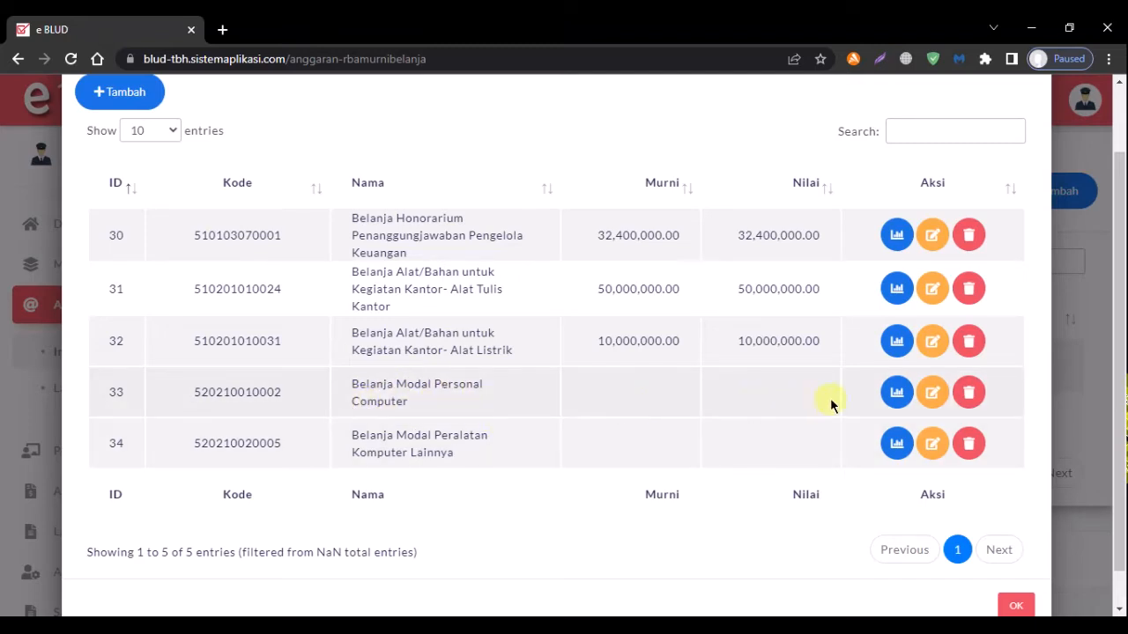
{"action": "left_click", "coordinate": [897, 392]}
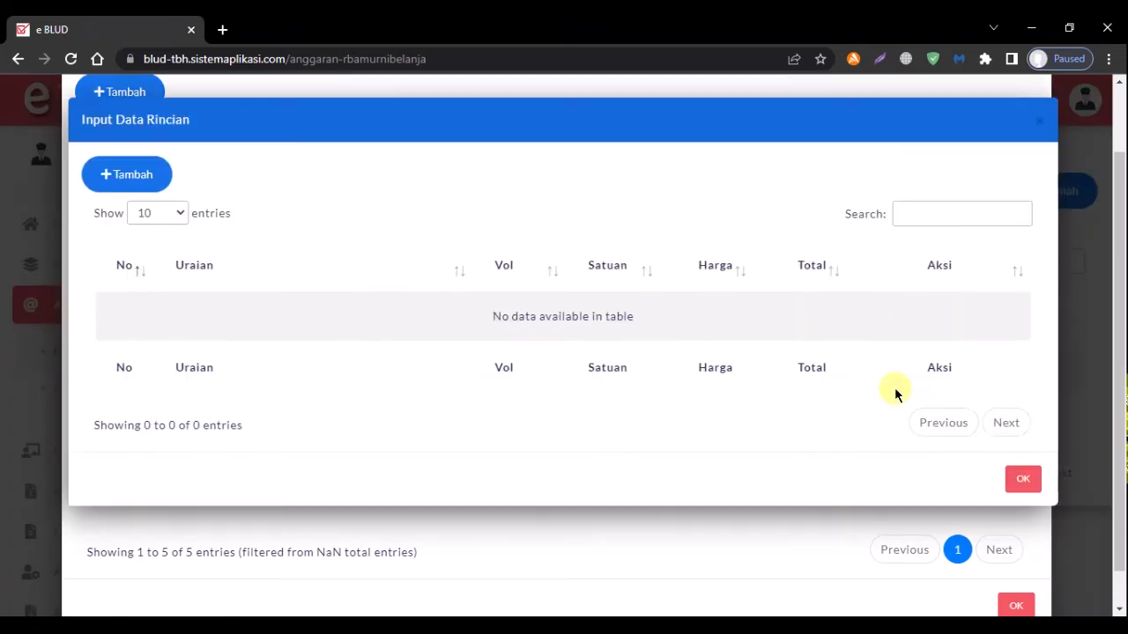
{"action": "left_click", "coordinate": [129, 178]}
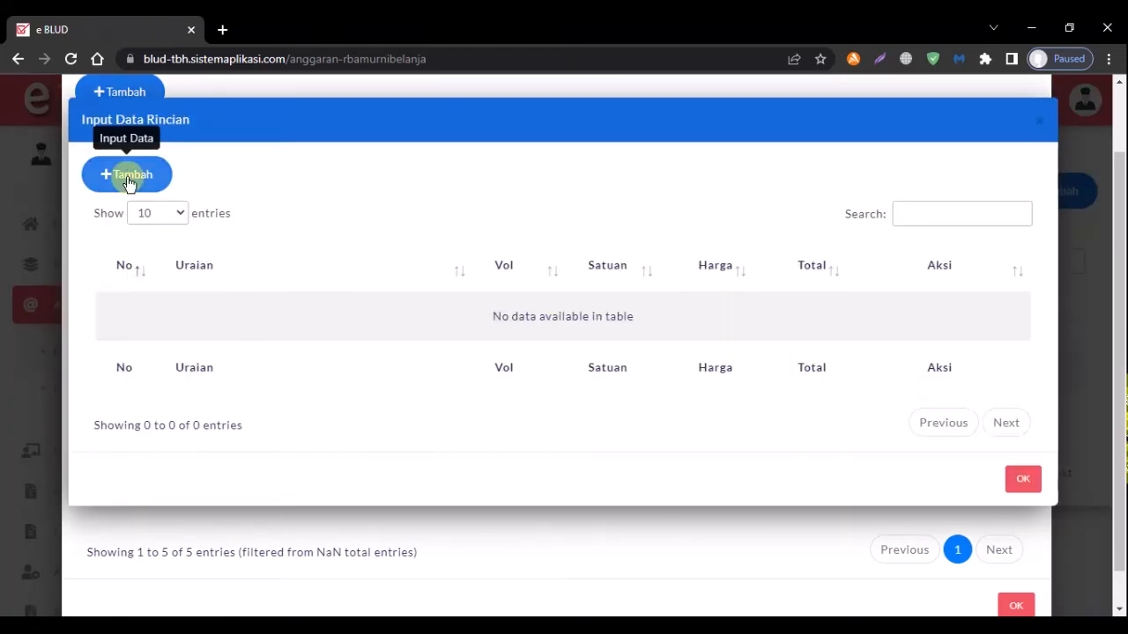
{"action": "left_click", "coordinate": [278, 208]}
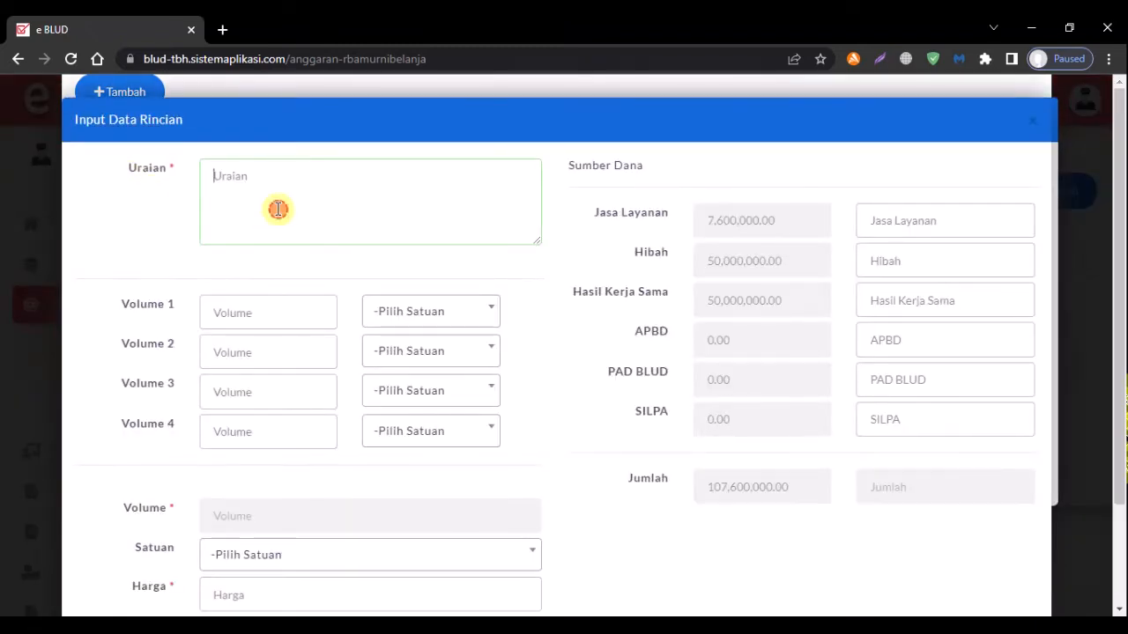
{"action": "type", "text": "Laptop"}
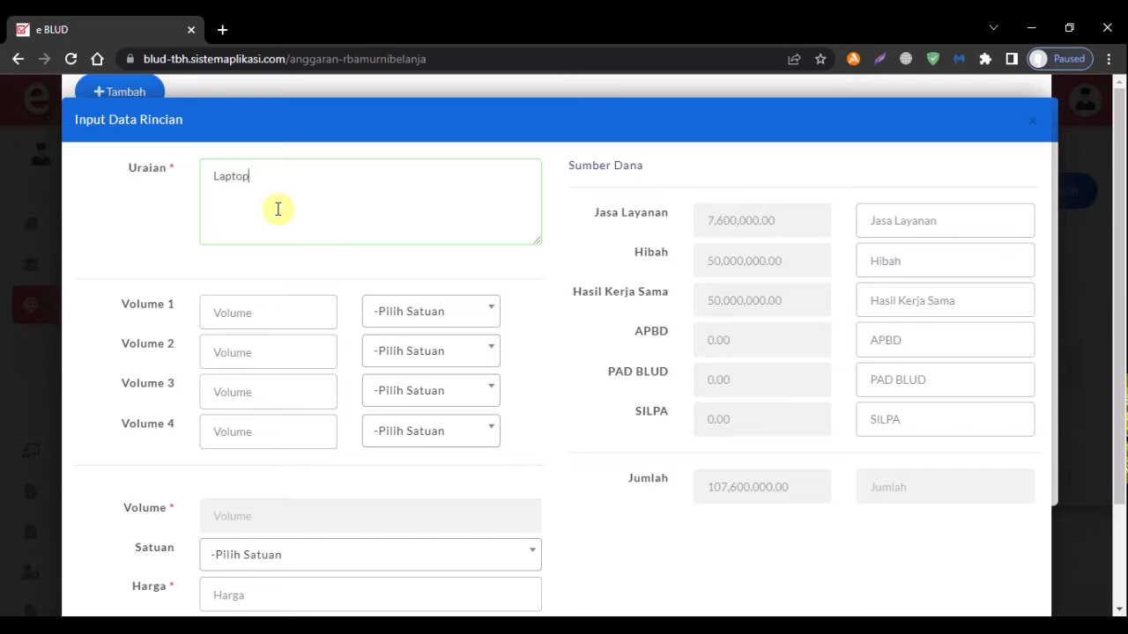
Set Volume 1 of the Laptop item to 2 with the unit Unit.
{"action": "left_click", "coordinate": [269, 306]}
{"action": "type", "text": "2"}
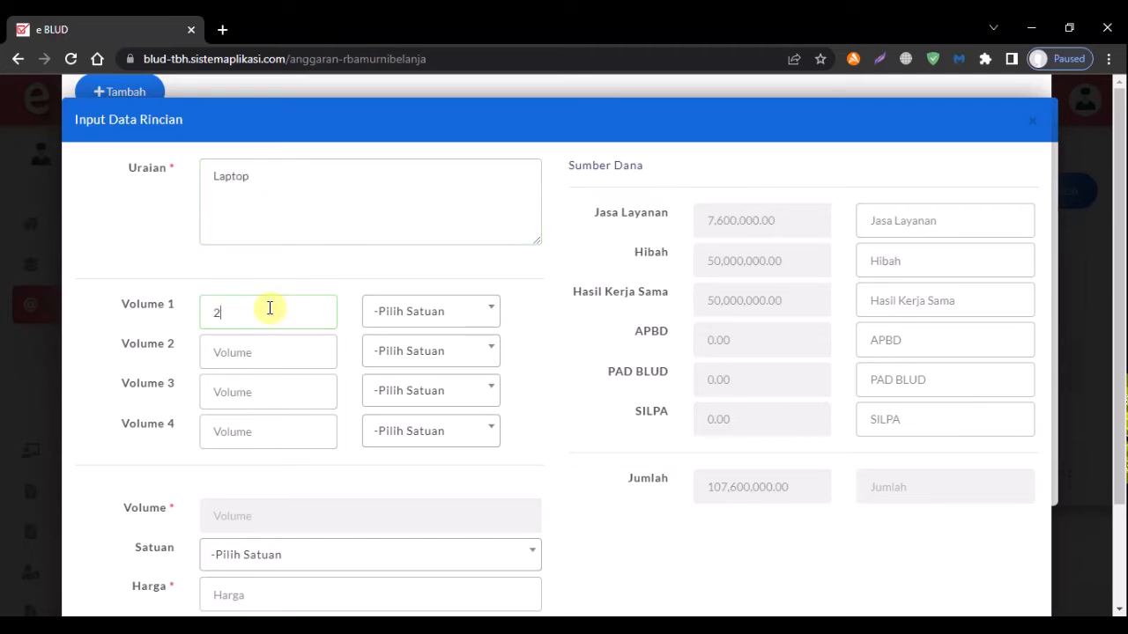
{"action": "left_click", "coordinate": [437, 310]}
{"action": "type", "text": "Unit"}
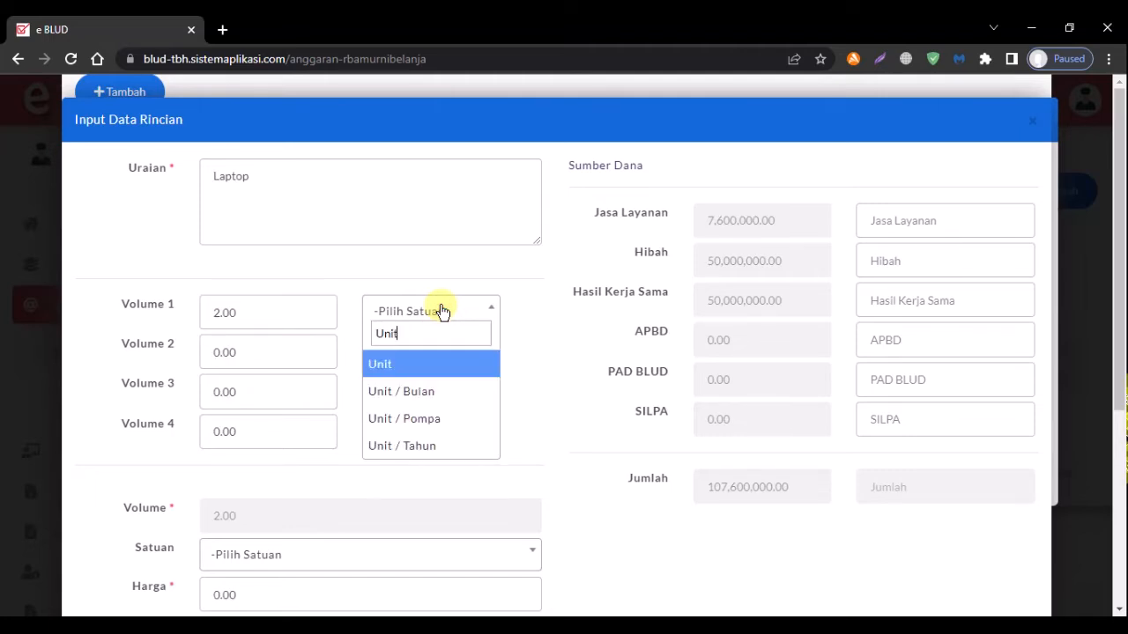
{"action": "left_click", "coordinate": [423, 369]}
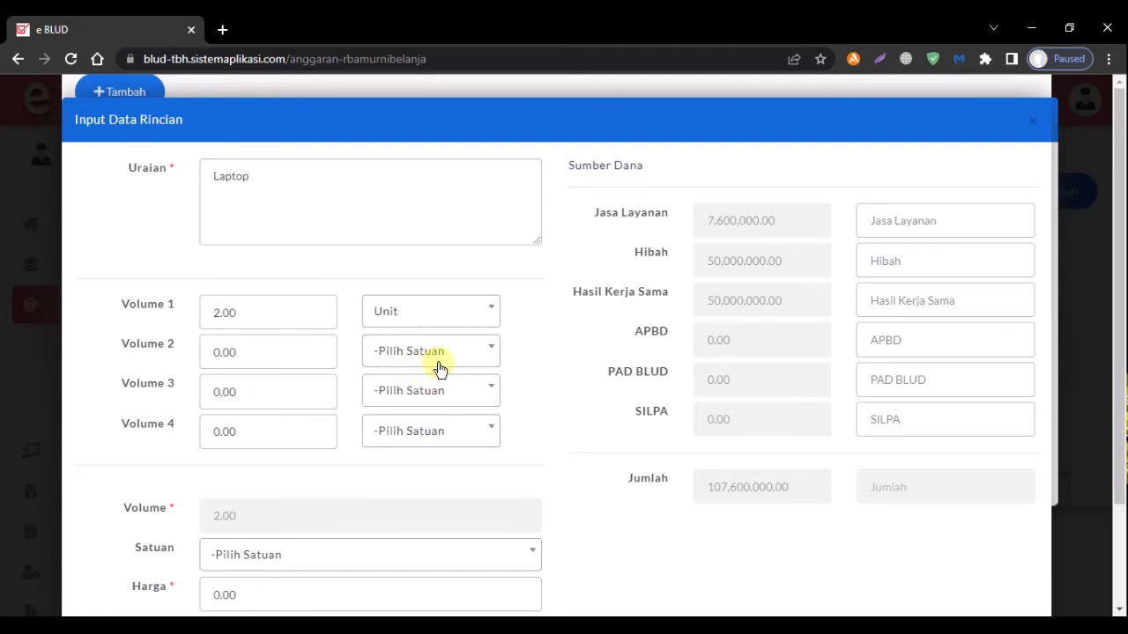
Set the Laptop item's overall Satuan to Unit and its Harga to 12,000,000.
{"action": "left_click", "coordinate": [315, 557]}
{"action": "type", "text": "unit"}
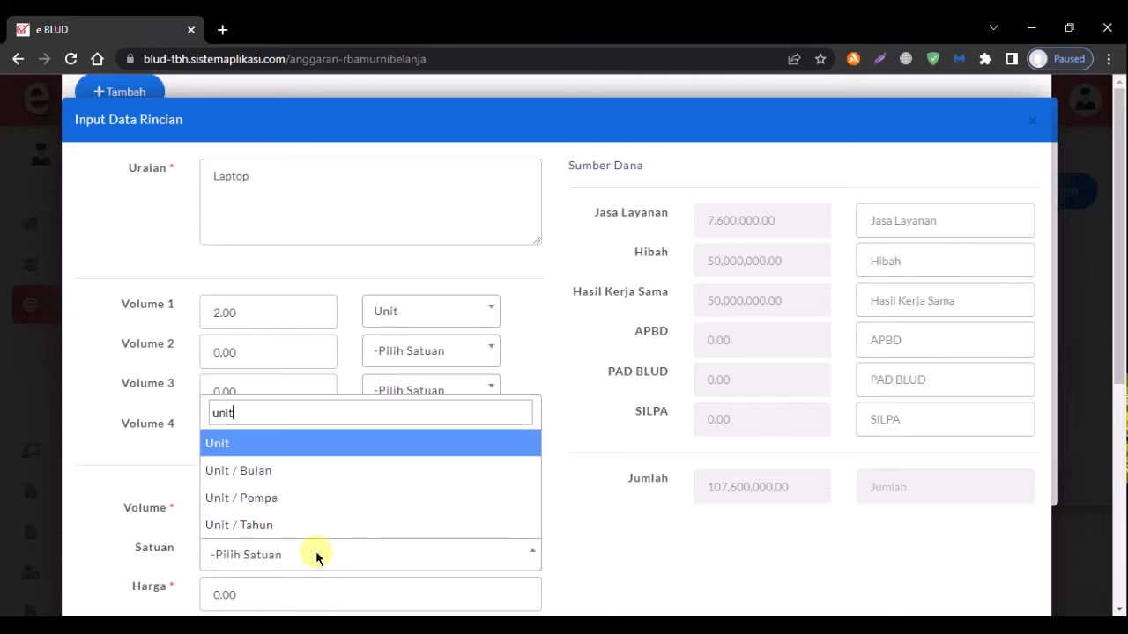
{"action": "left_click", "coordinate": [324, 444]}
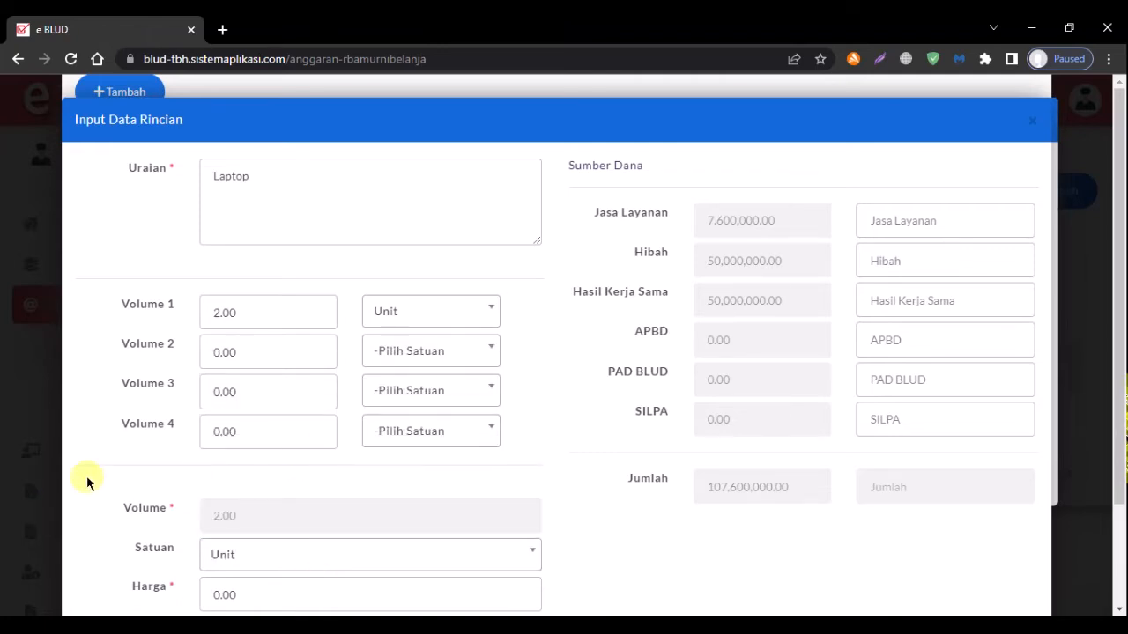
{"action": "scroll", "coordinate": [91, 480], "scroll_direction": "down", "scroll_amount": 1}
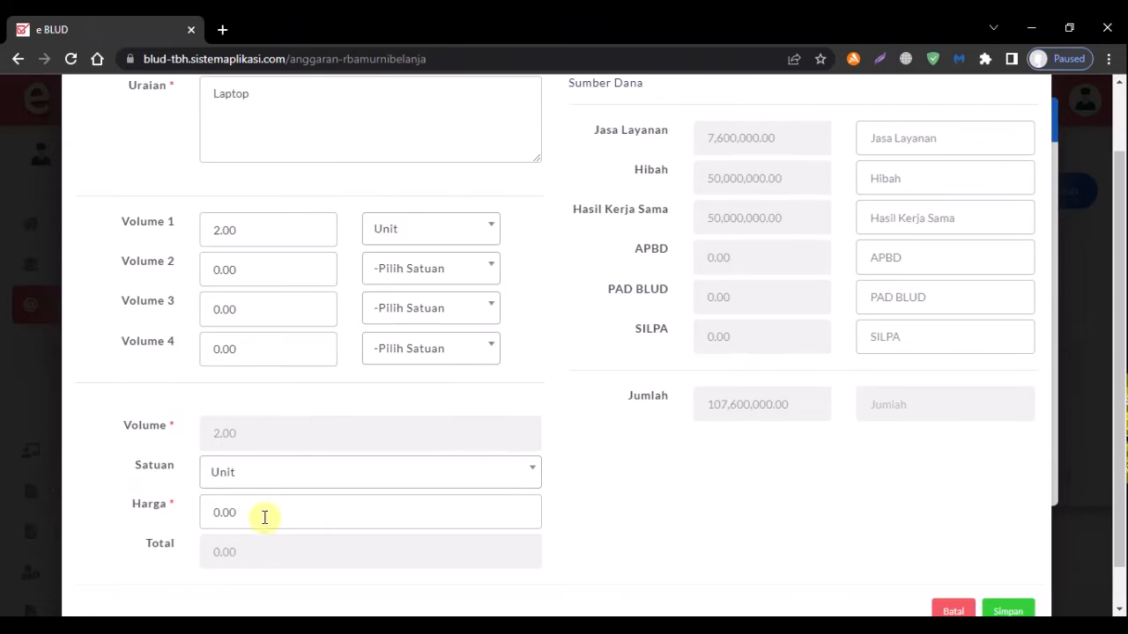
{"action": "left_click_drag", "start_coordinate": [263, 516], "coordinate": [194, 516]}
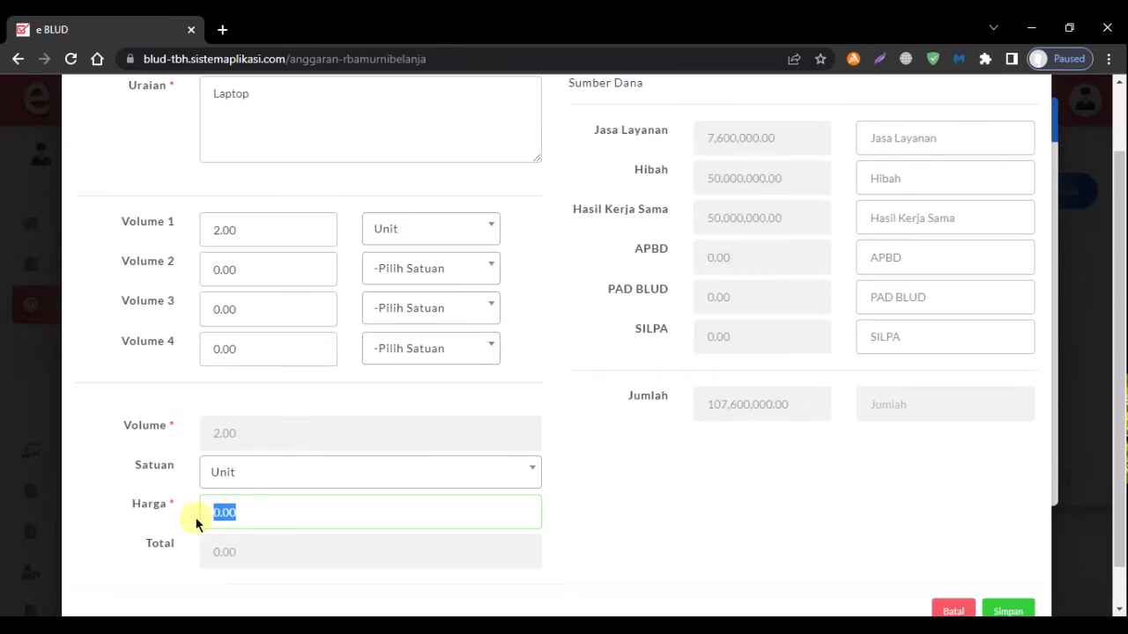
{"action": "type", "text": "12000000"}
{"action": "left_click", "coordinate": [195, 516]}
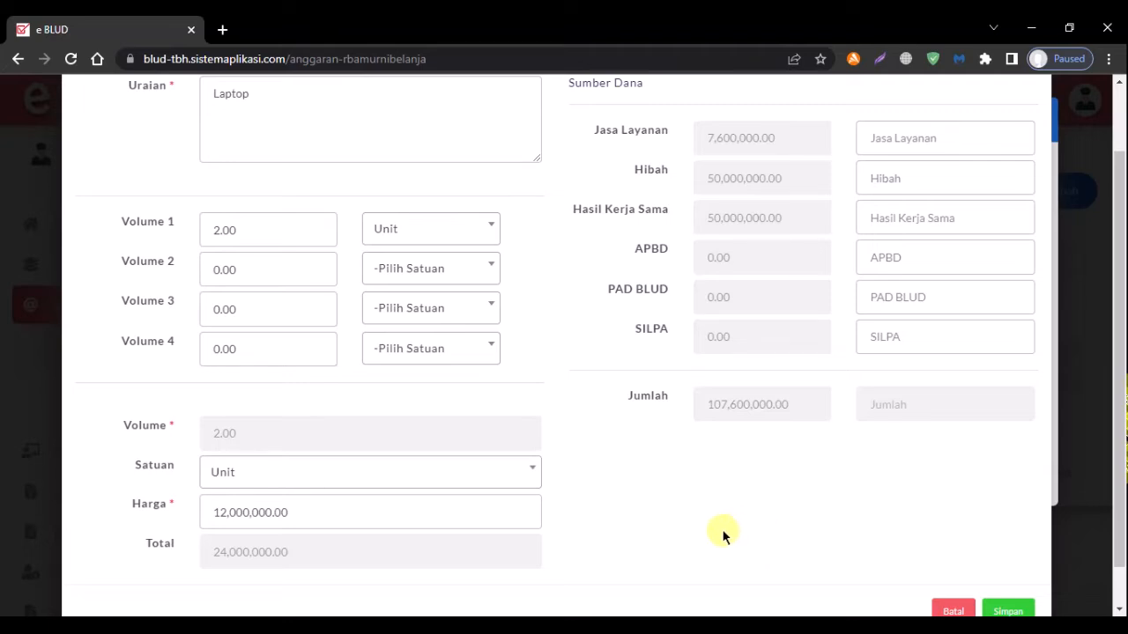
{"action": "scroll", "coordinate": [722, 536], "scroll_direction": "up", "scroll_amount": 1}
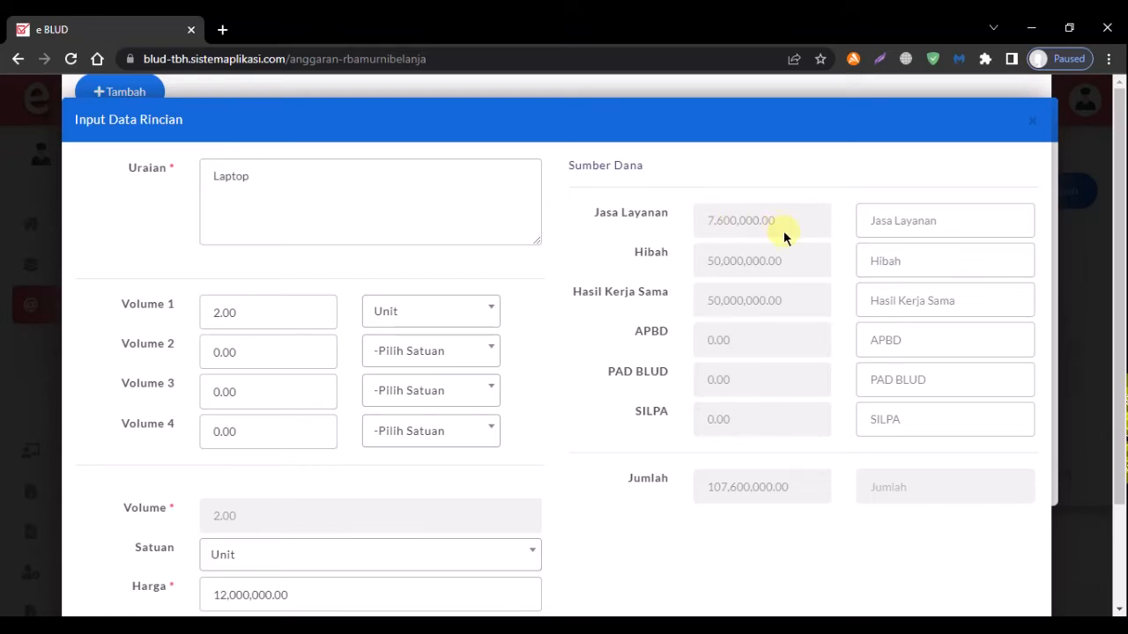
{"action": "scroll", "coordinate": [599, 424], "scroll_direction": "down", "scroll_amount": 3}
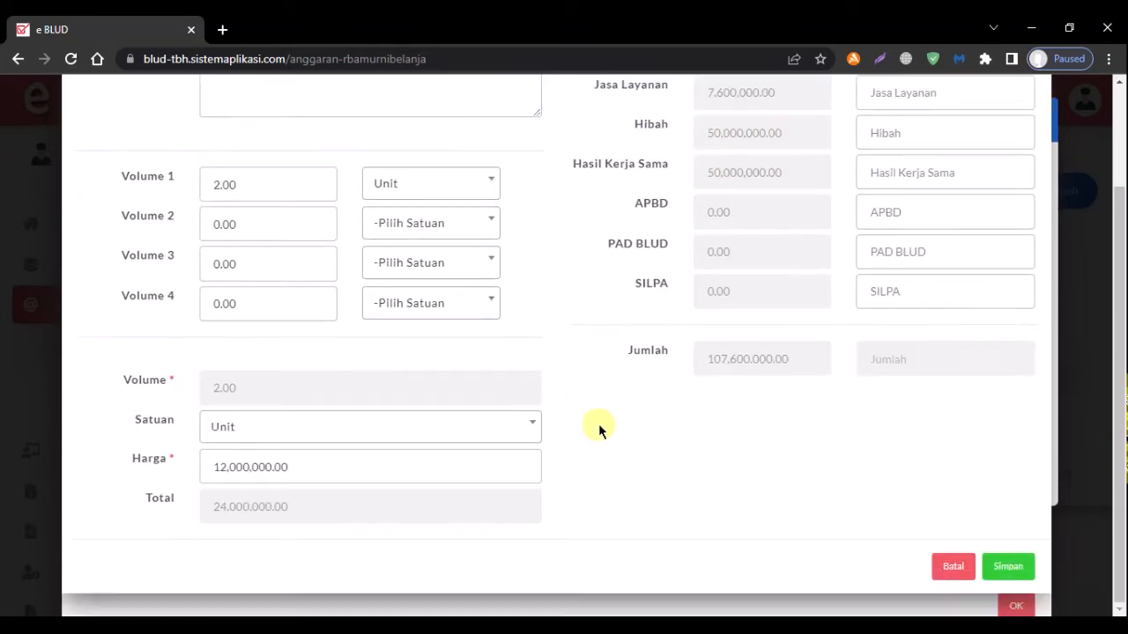
Allocate 24,000,000 from the Hibah funding source to the Laptop detail.
{"action": "scroll", "coordinate": [624, 523], "scroll_direction": "up", "scroll_amount": 3}
{"action": "left_click", "coordinate": [929, 262]}
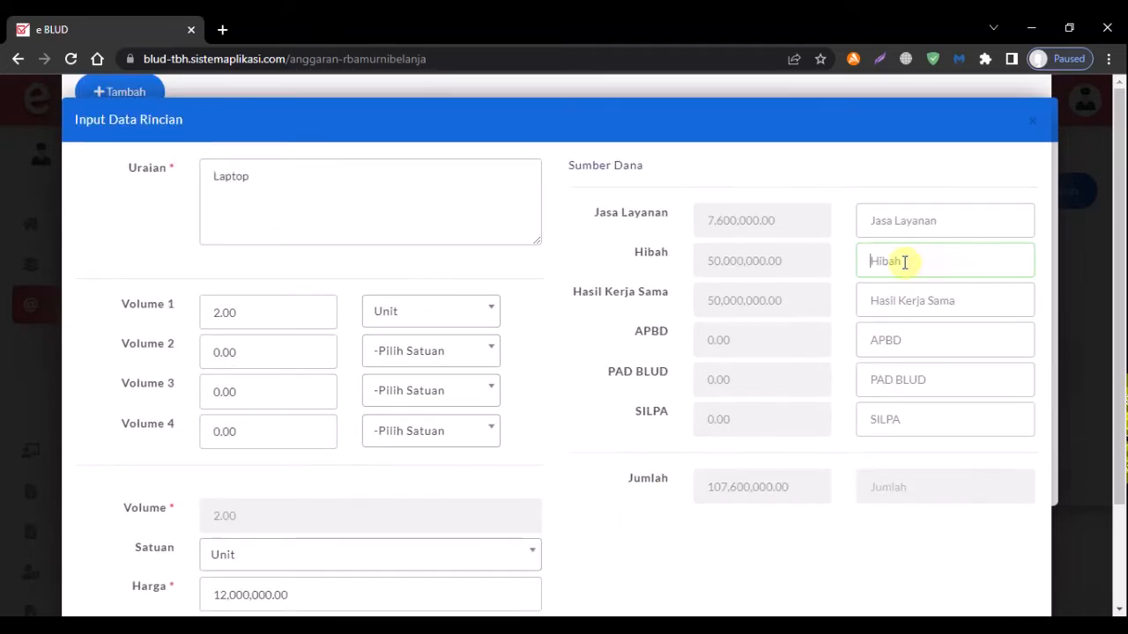
{"action": "scroll", "coordinate": [755, 396], "scroll_direction": "down", "scroll_amount": 3}
{"action": "scroll", "coordinate": [681, 421], "scroll_direction": "up", "scroll_amount": 3}
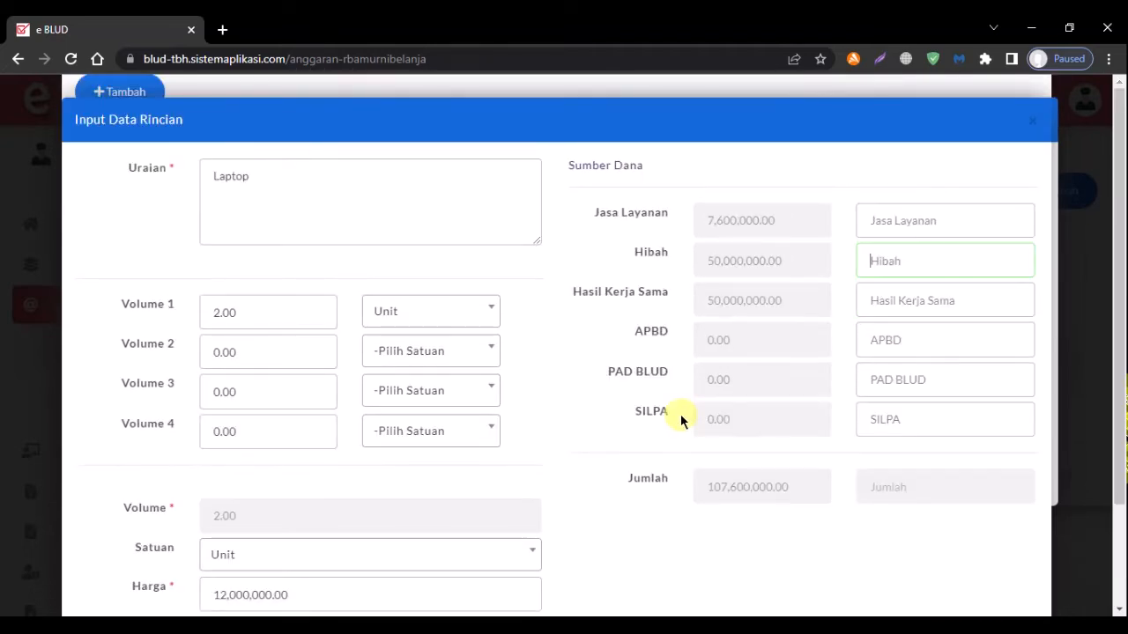
{"action": "type", "text": "24000000"}
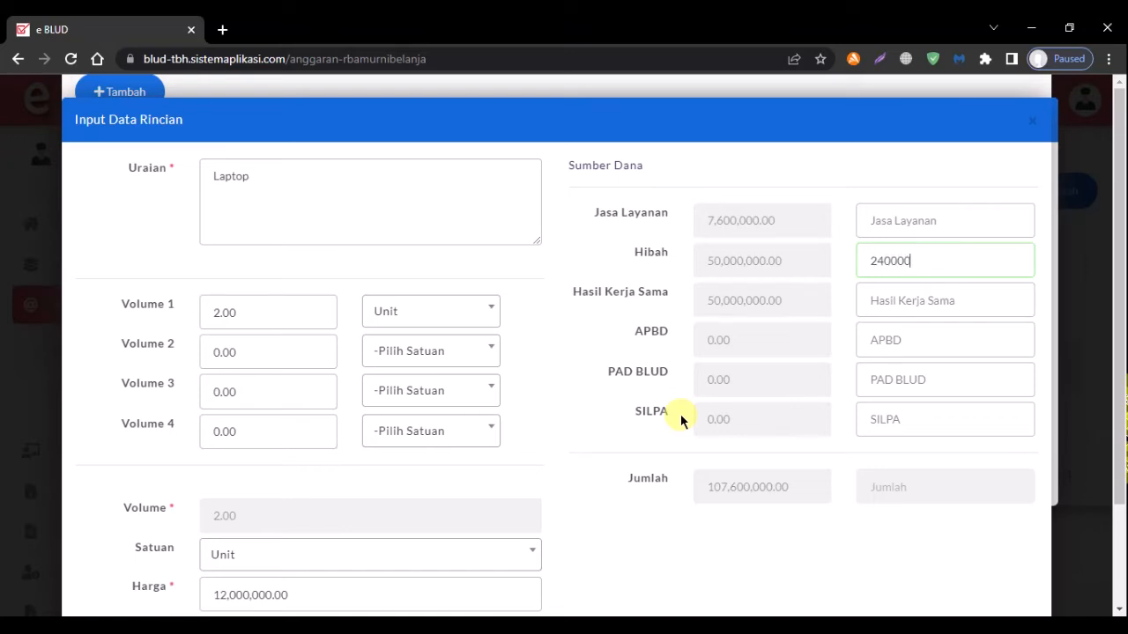
{"action": "left_click", "coordinate": [685, 411]}
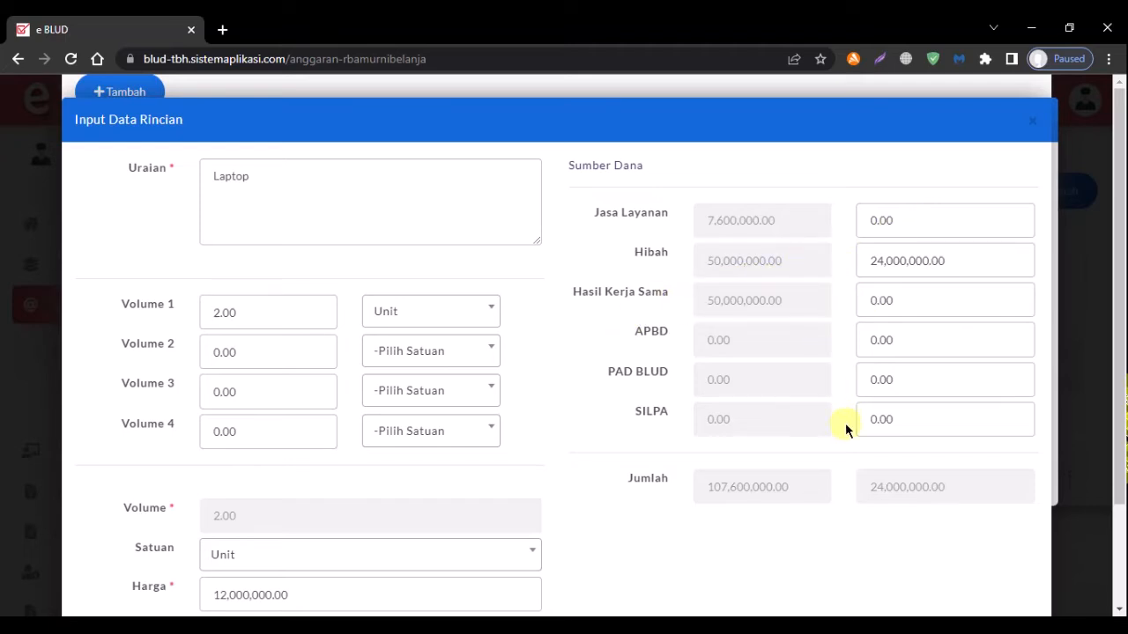
Save the Laptop detail and close the detail list of its expenditure account.
{"action": "scroll", "coordinate": [845, 432], "scroll_direction": "down", "scroll_amount": 1}
{"action": "left_click", "coordinate": [875, 509]}
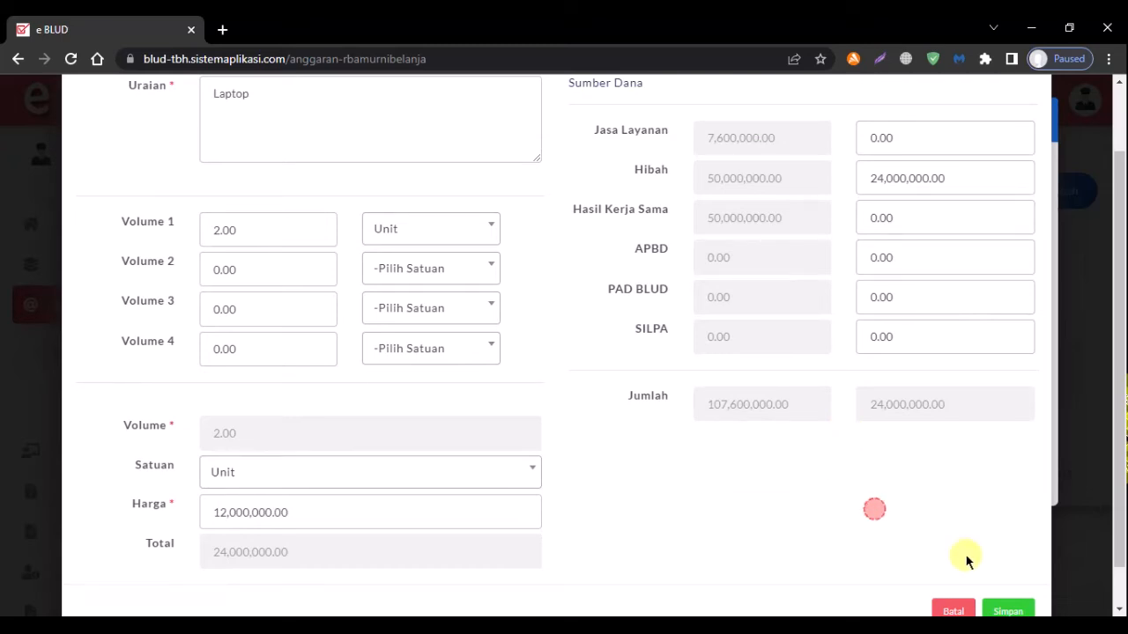
{"action": "left_click", "coordinate": [1010, 611]}
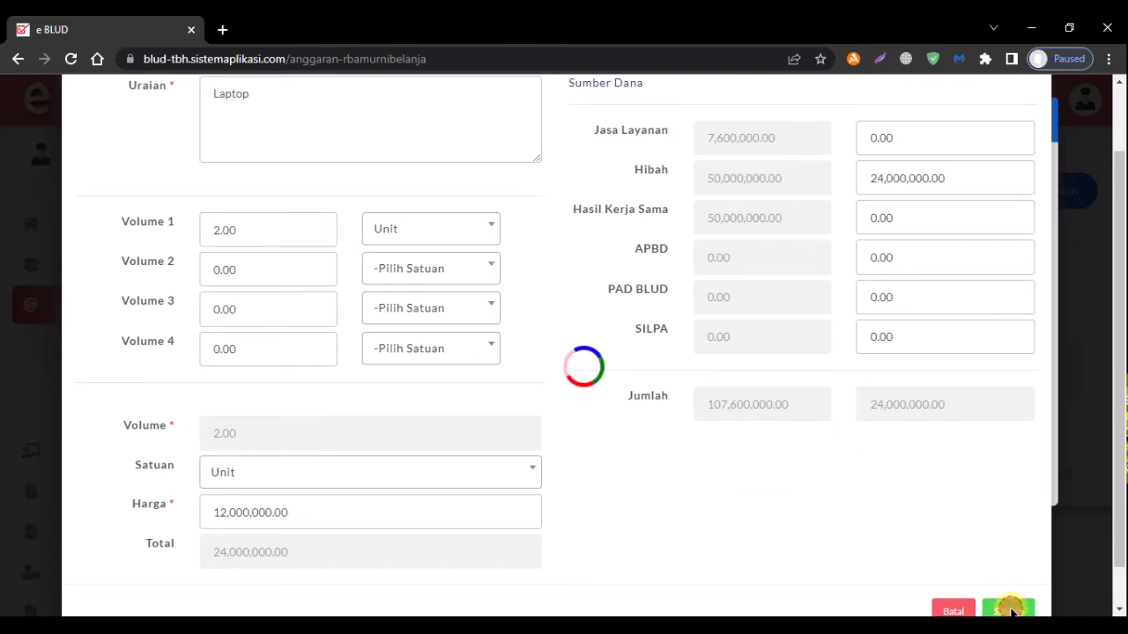
{"action": "left_click", "coordinate": [564, 433]}
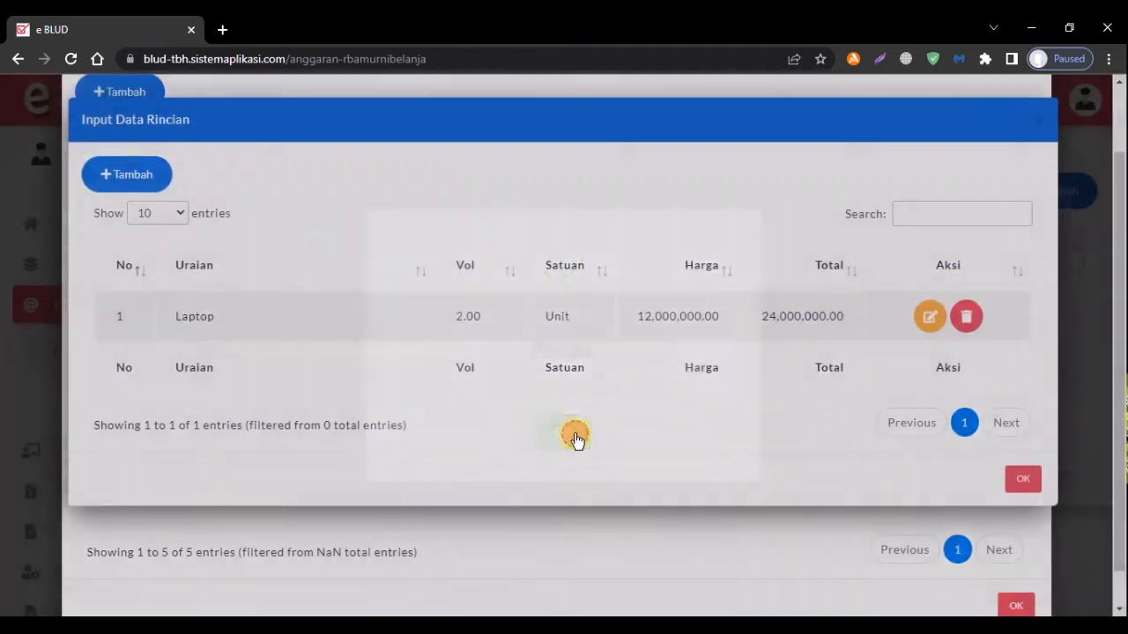
{"action": "left_click", "coordinate": [1027, 477]}
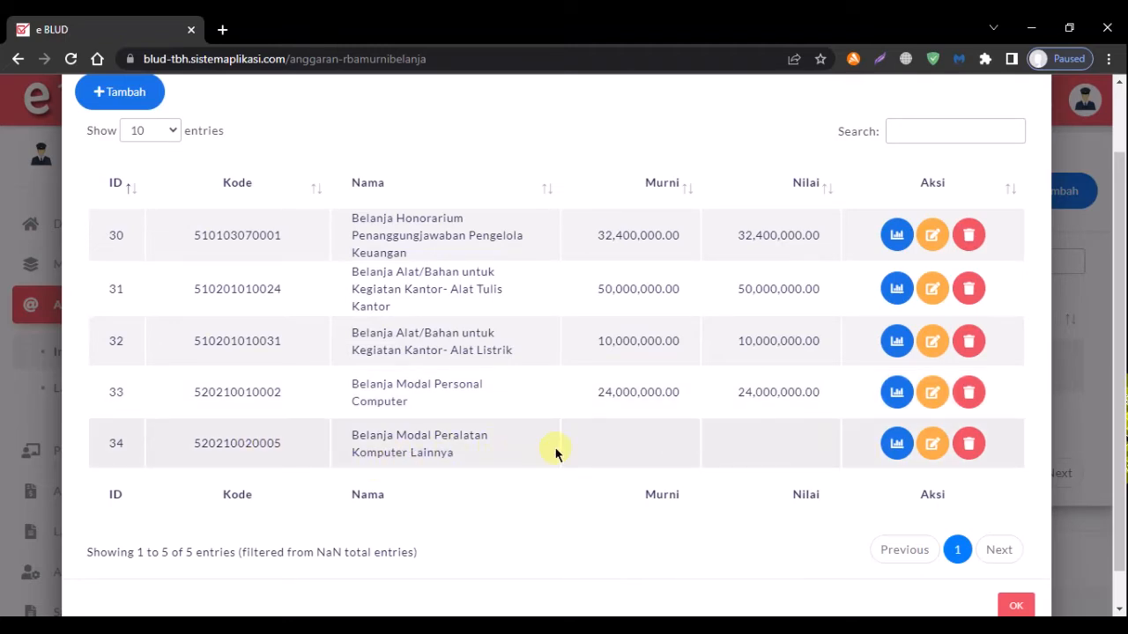
Start a new detail under Belanja Modal Peralatan Komputer Lainnya with the description Printer.
{"action": "left_click", "coordinate": [895, 445]}
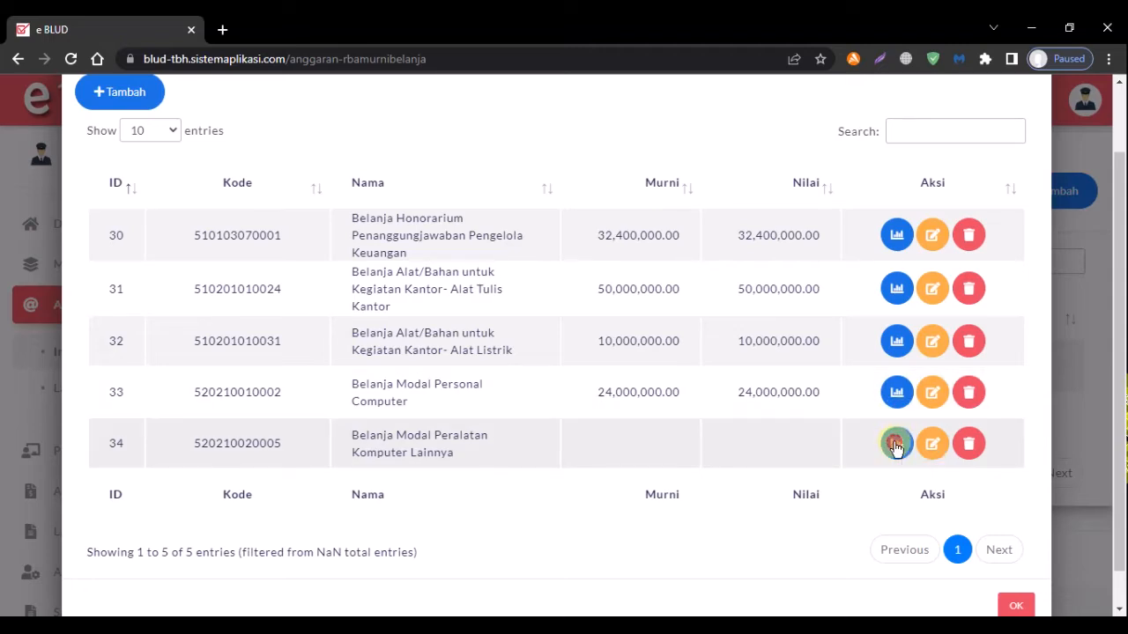
{"action": "left_click", "coordinate": [141, 176]}
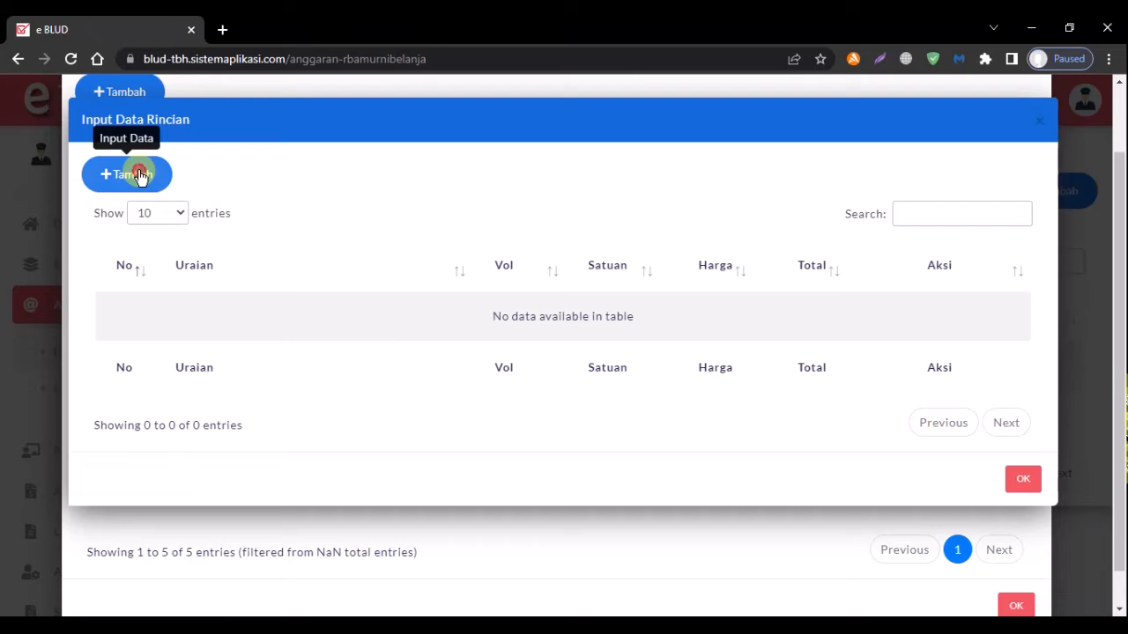
{"action": "left_click", "coordinate": [289, 189]}
{"action": "type", "text": "Printer"}
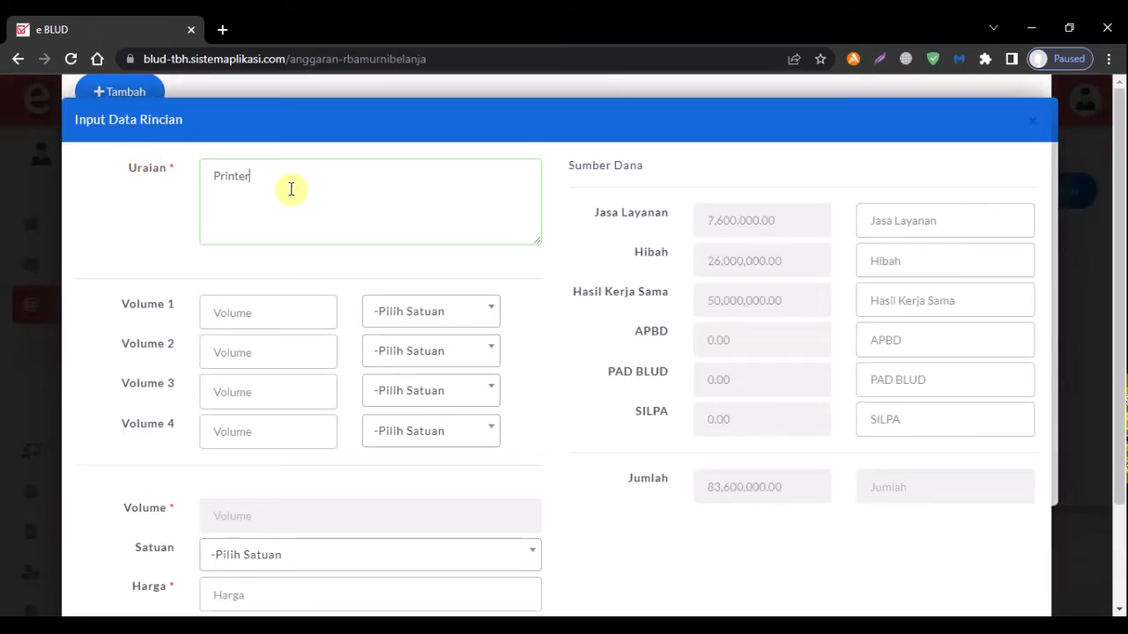
Set Volume 1 of the Printer detail to 1 with Unit as its unit of measure.
{"action": "left_click", "coordinate": [288, 308]}
{"action": "type", "text": "1"}
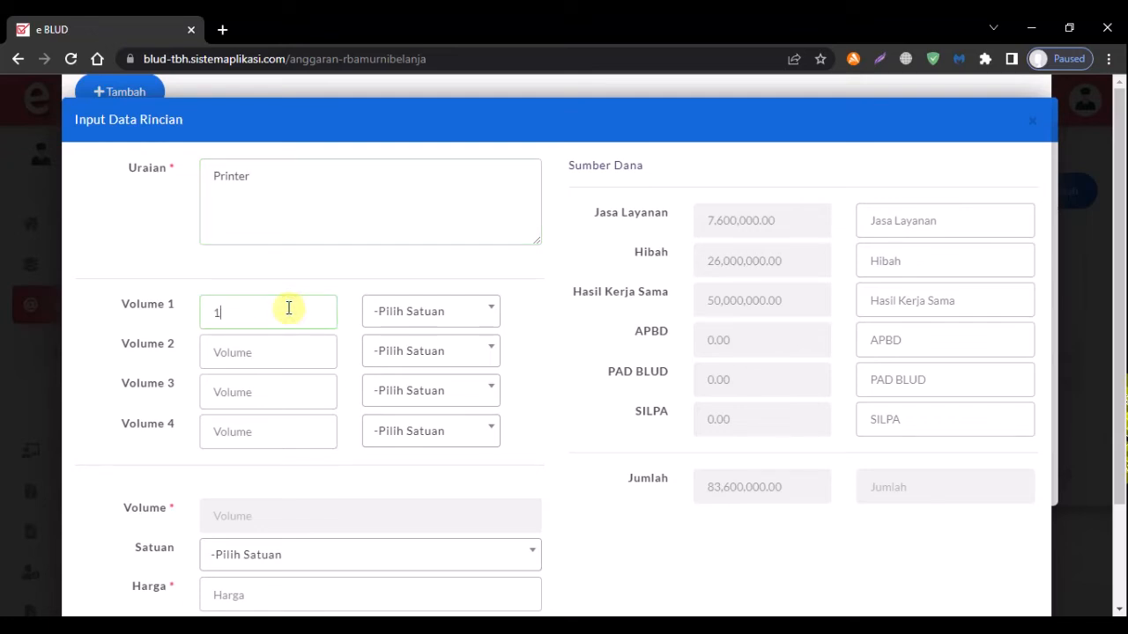
{"action": "left_click", "coordinate": [423, 310]}
{"action": "type", "text": "unit"}
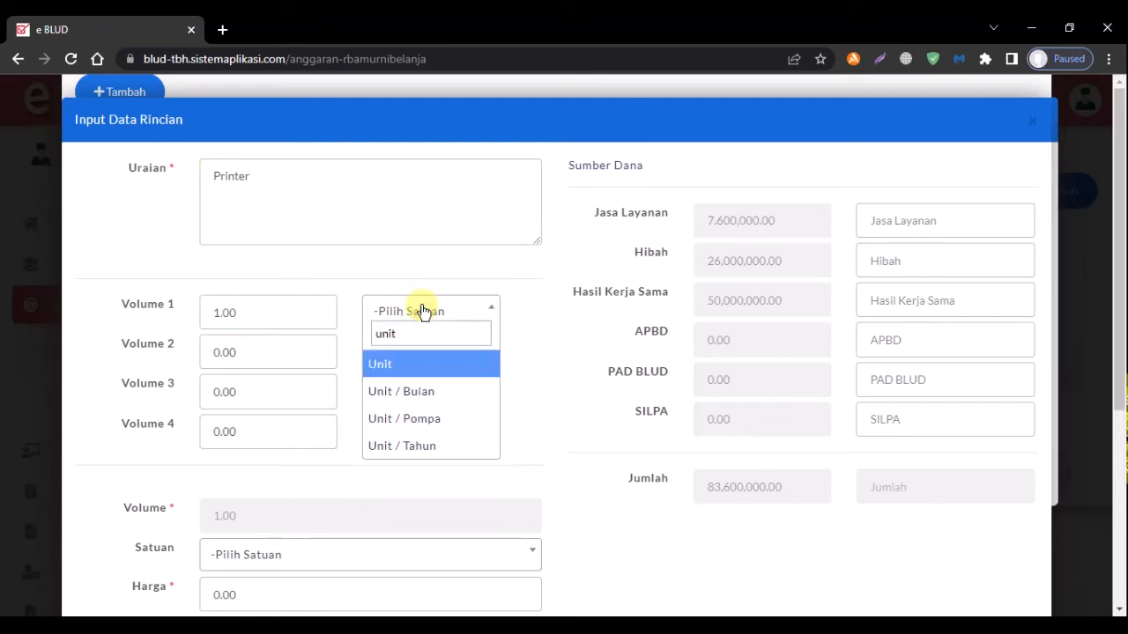
{"action": "left_click", "coordinate": [416, 364]}
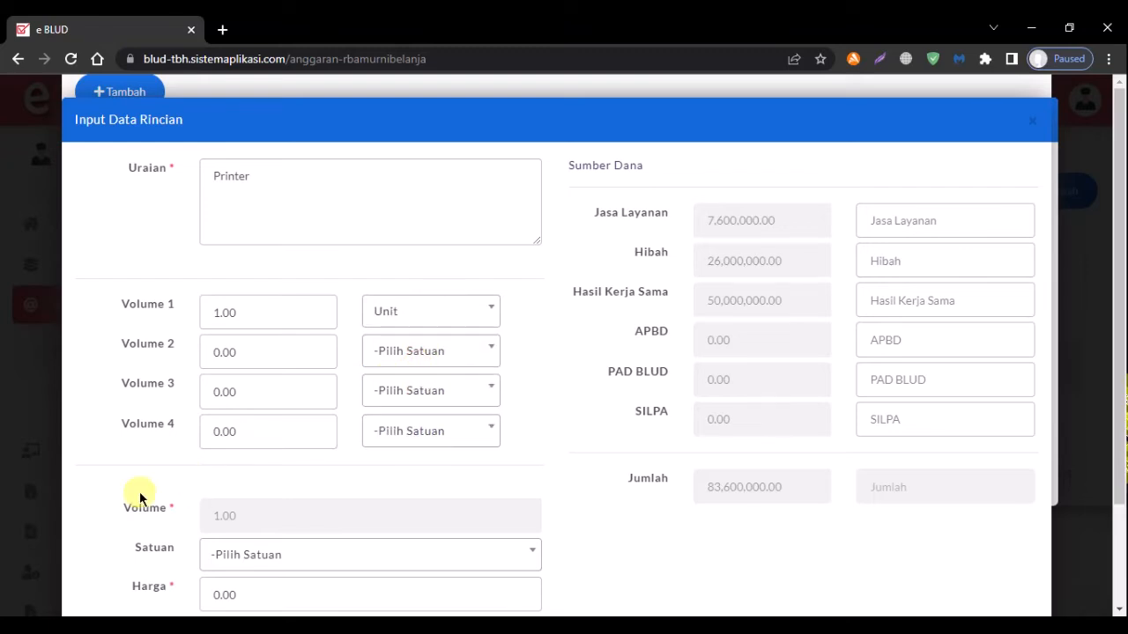
Set the Printer detail's overall Satuan to Unit and its Harga to 1,500,000.
{"action": "scroll", "coordinate": [139, 491], "scroll_direction": "down", "scroll_amount": 1}
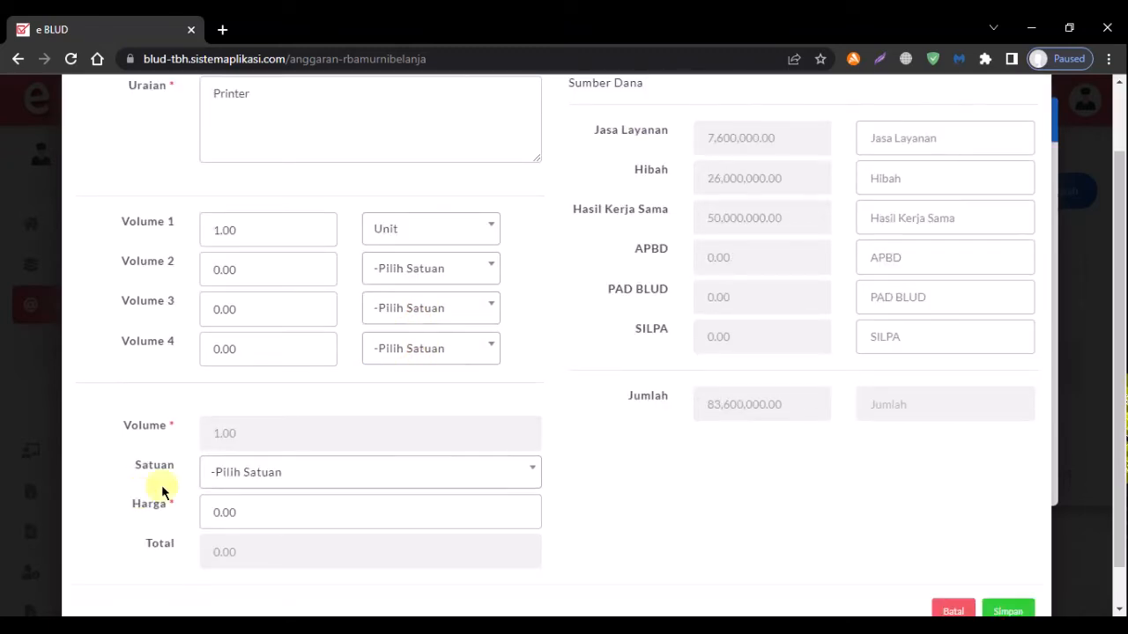
{"action": "left_click", "coordinate": [382, 473]}
{"action": "type", "text": "unit"}
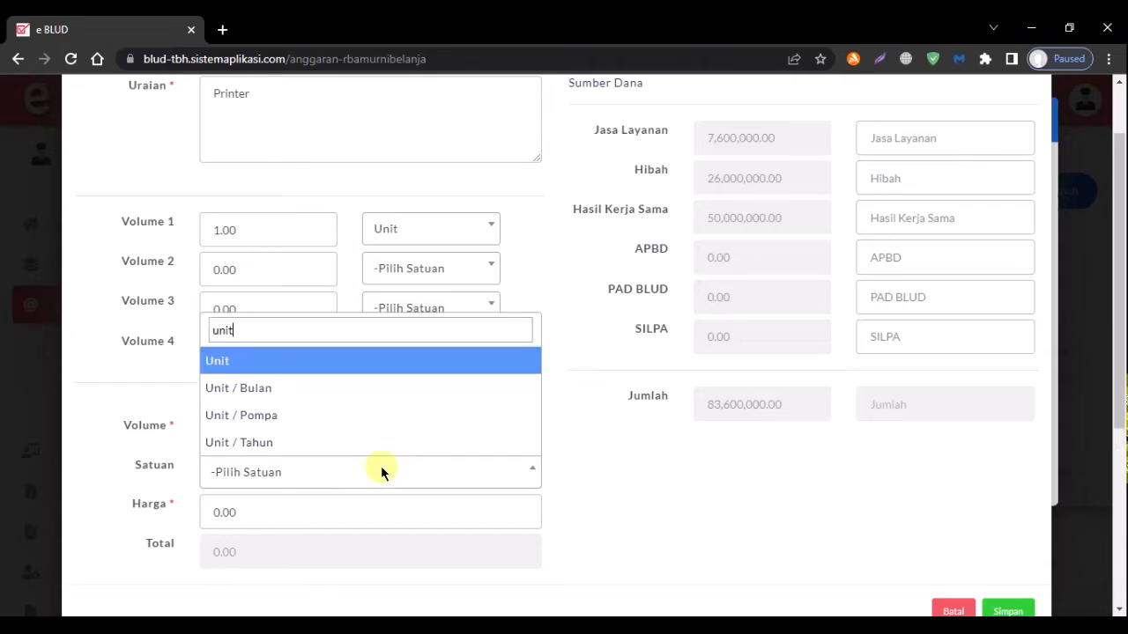
{"action": "left_click", "coordinate": [381, 361]}
{"action": "left_click", "coordinate": [88, 429]}
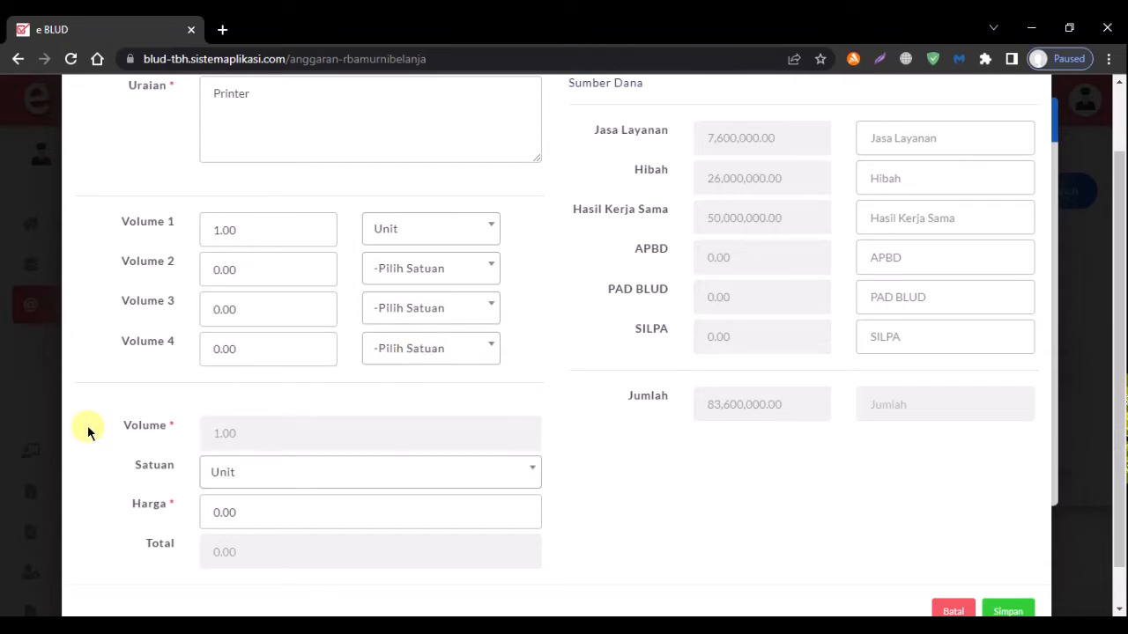
{"action": "left_click", "coordinate": [253, 509]}
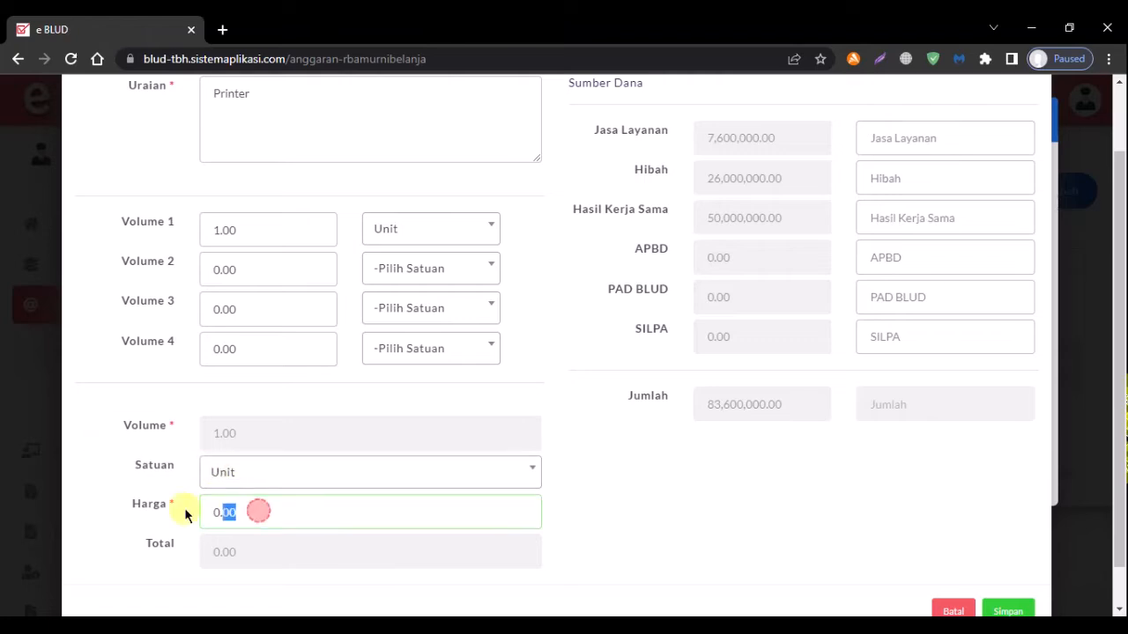
{"action": "type", "text": "1,500,0"}
{"action": "type", "text": "00000"}
{"action": "key", "text": "Tab"}
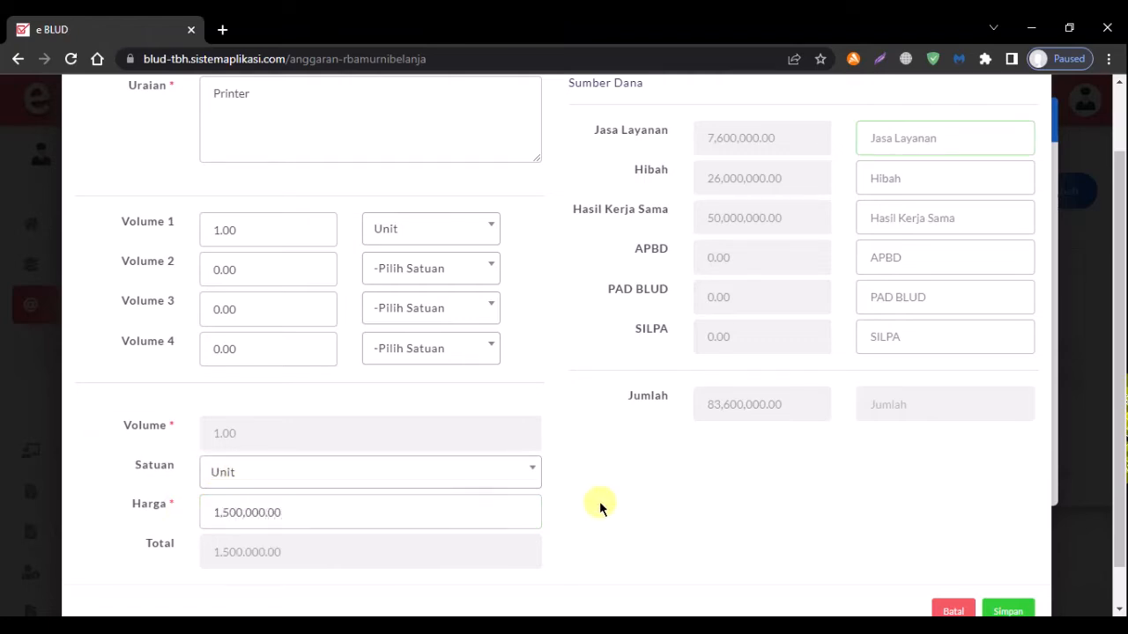
Allocate 1,500,000 from the Jasa Layanan funding source to the Printer detail.
{"action": "left_click", "coordinate": [906, 143]}
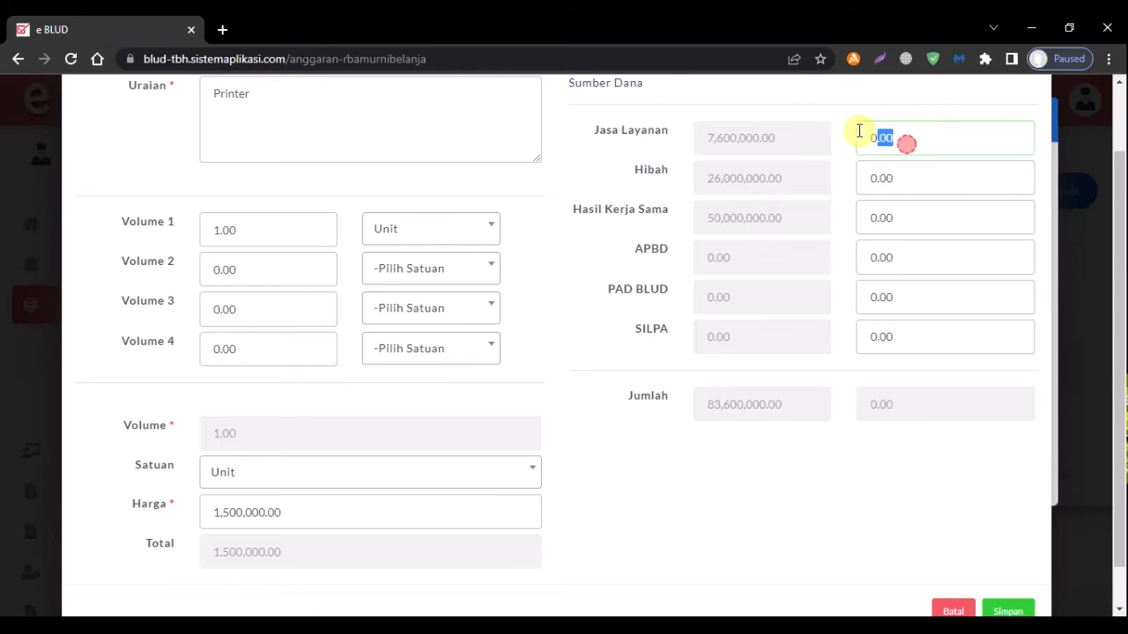
{"action": "type", "text": "1,500,"}
{"action": "type", "text": "000"}
{"action": "key", "text": "Tab"}
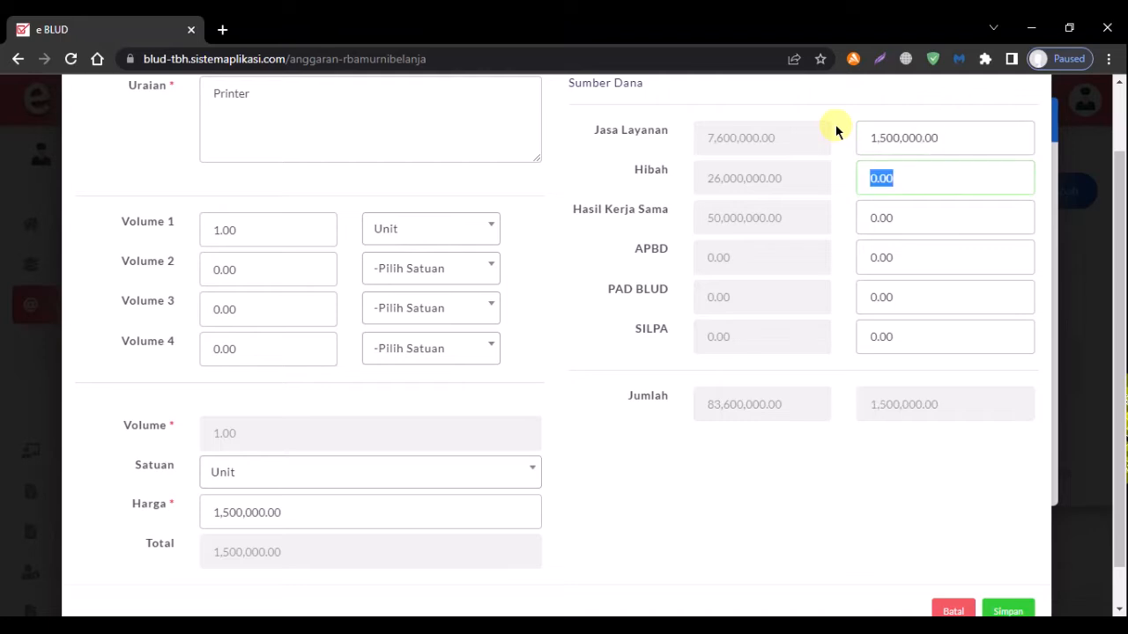
Save the Printer detail, then close its detail list and the expenditure account list.
{"action": "scroll", "coordinate": [984, 499], "scroll_direction": "up", "scroll_amount": 1}
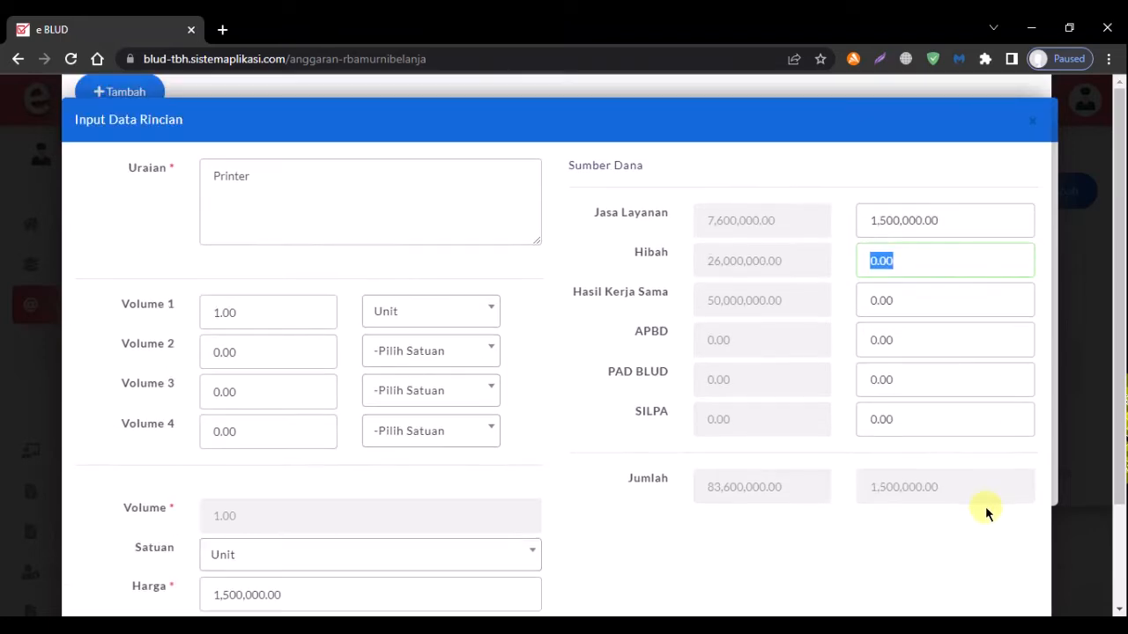
{"action": "scroll", "coordinate": [985, 506], "scroll_direction": "down", "scroll_amount": 2}
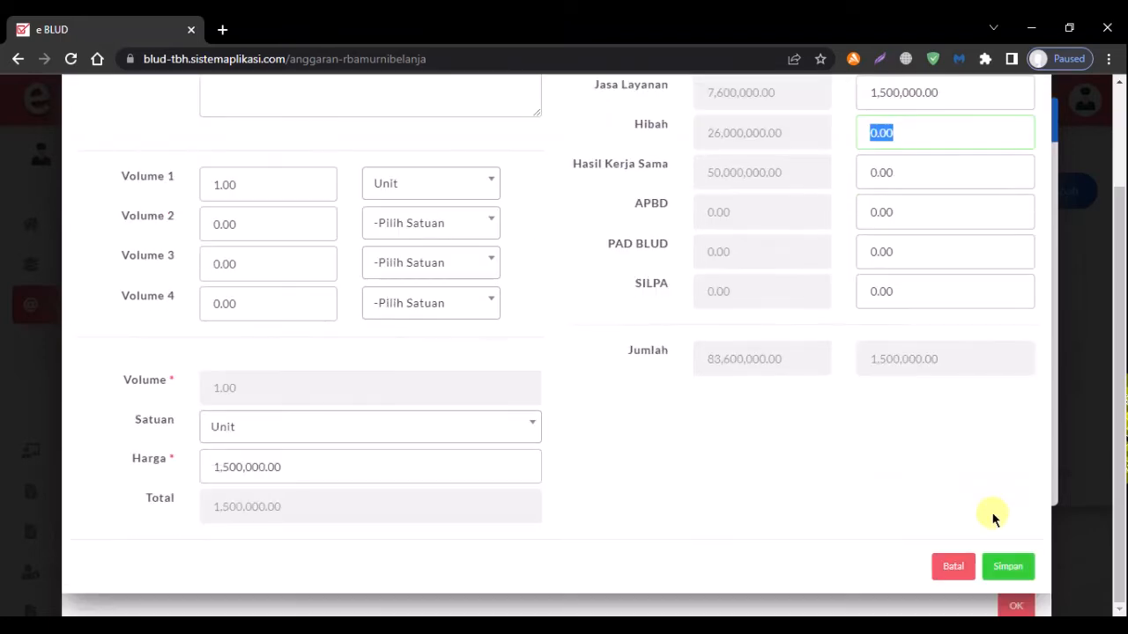
{"action": "left_click", "coordinate": [1012, 569]}
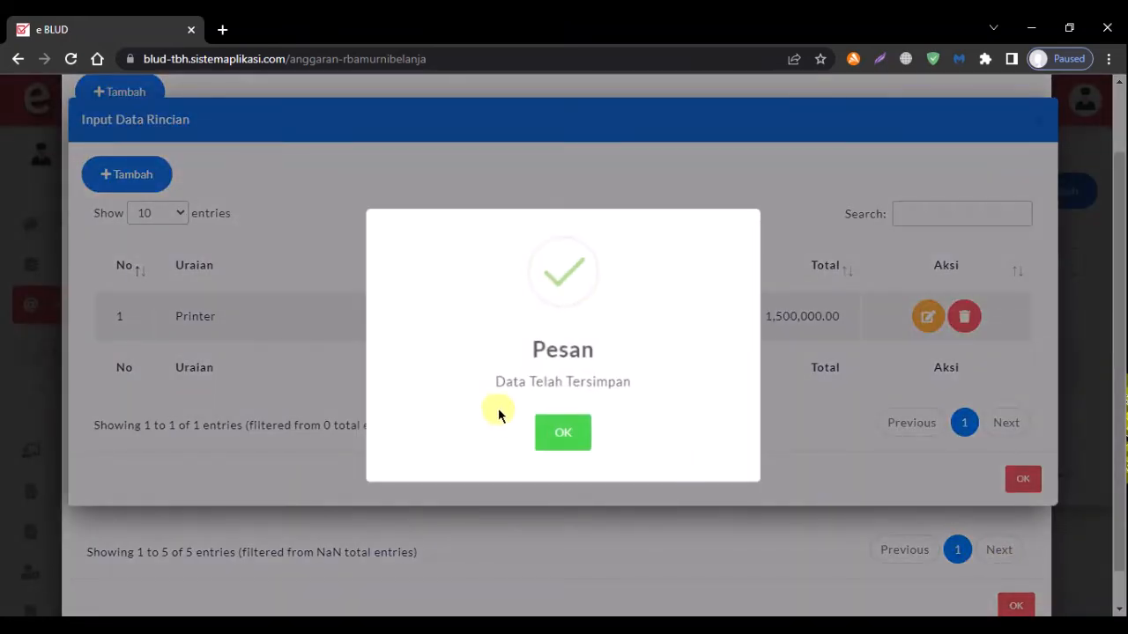
{"action": "left_click", "coordinate": [569, 429]}
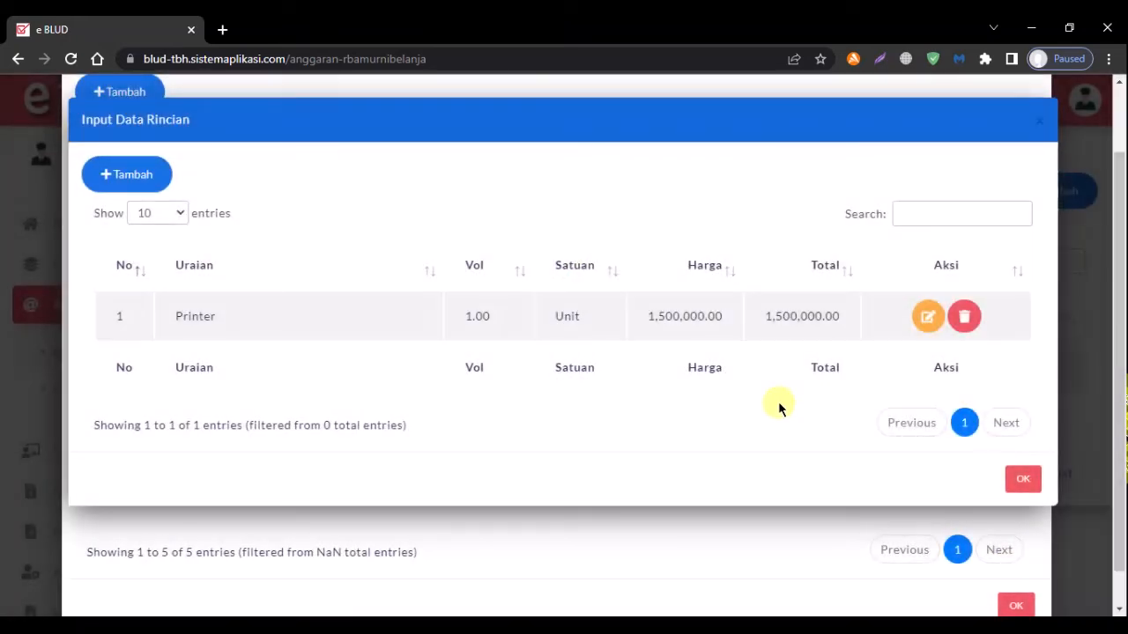
{"action": "left_click", "coordinate": [1026, 482]}
{"action": "scroll", "coordinate": [694, 555], "scroll_direction": "down", "scroll_amount": 1}
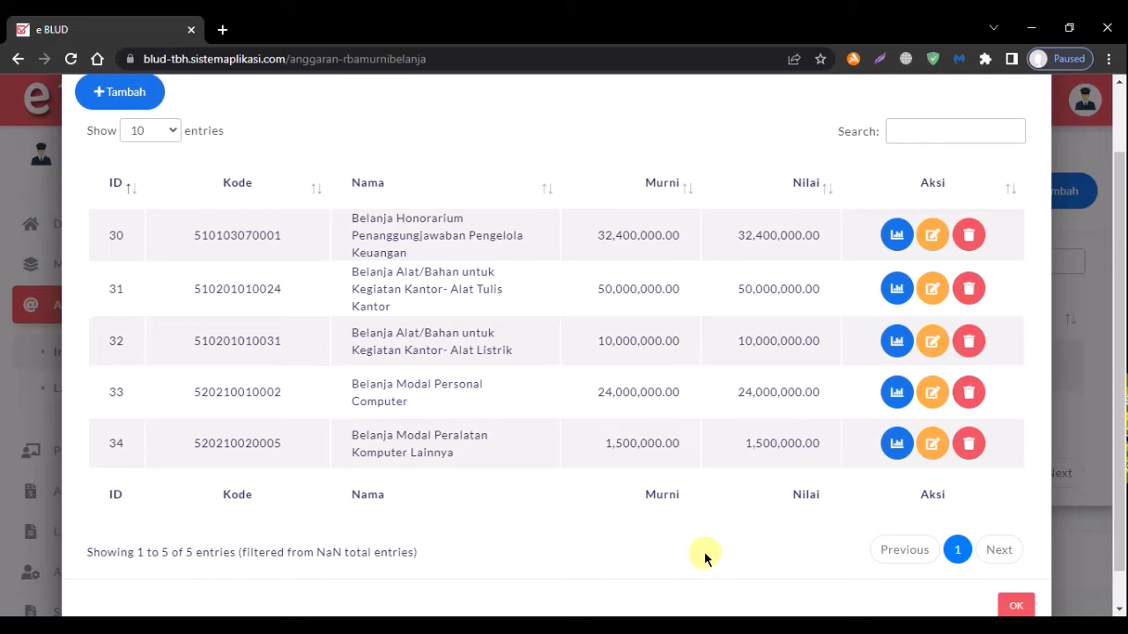
{"action": "scroll", "coordinate": [705, 559], "scroll_direction": "down", "scroll_amount": 1}
{"action": "left_click", "coordinate": [1023, 569]}
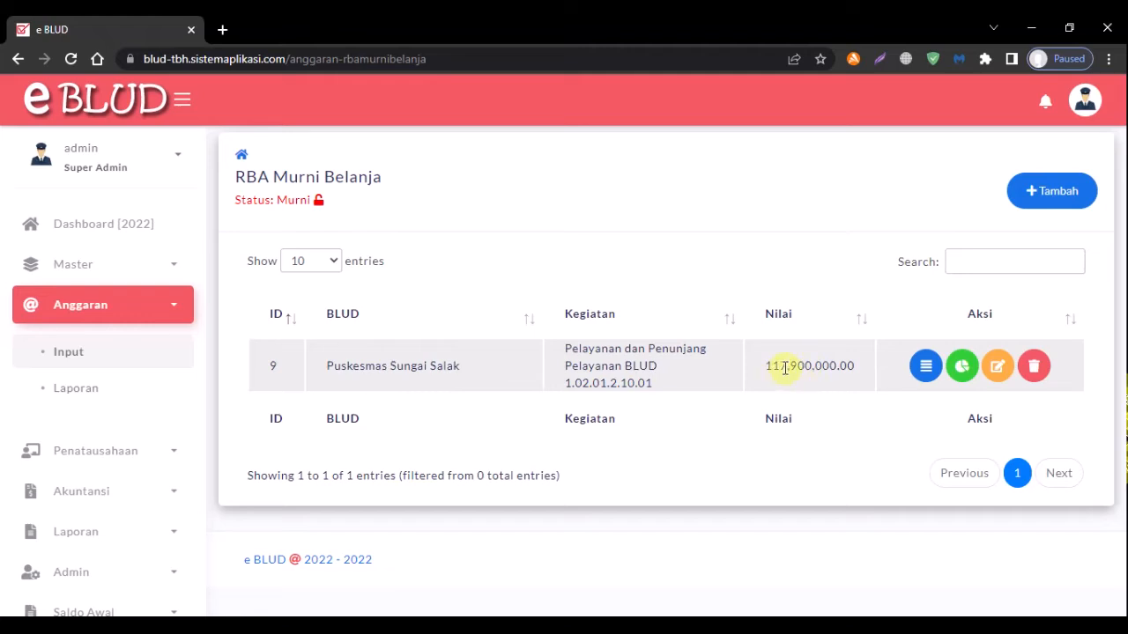
Open the Anggaran Kas of the Puskesmas Sungai Salak budget and set Triwulan 1 to 25,000,000.
{"action": "left_click", "coordinate": [963, 370]}
{"action": "left_click", "coordinate": [531, 178]}
{"action": "left_click_drag", "start_coordinate": [531, 178], "coordinate": [366, 165]}
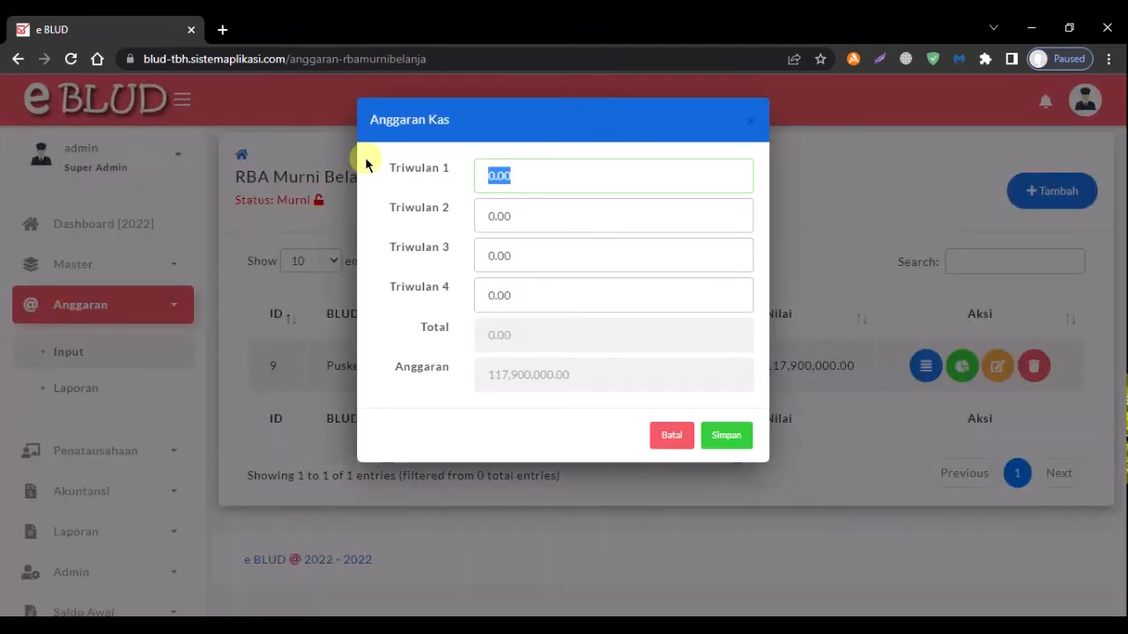
{"action": "type", "text": "25,000"}
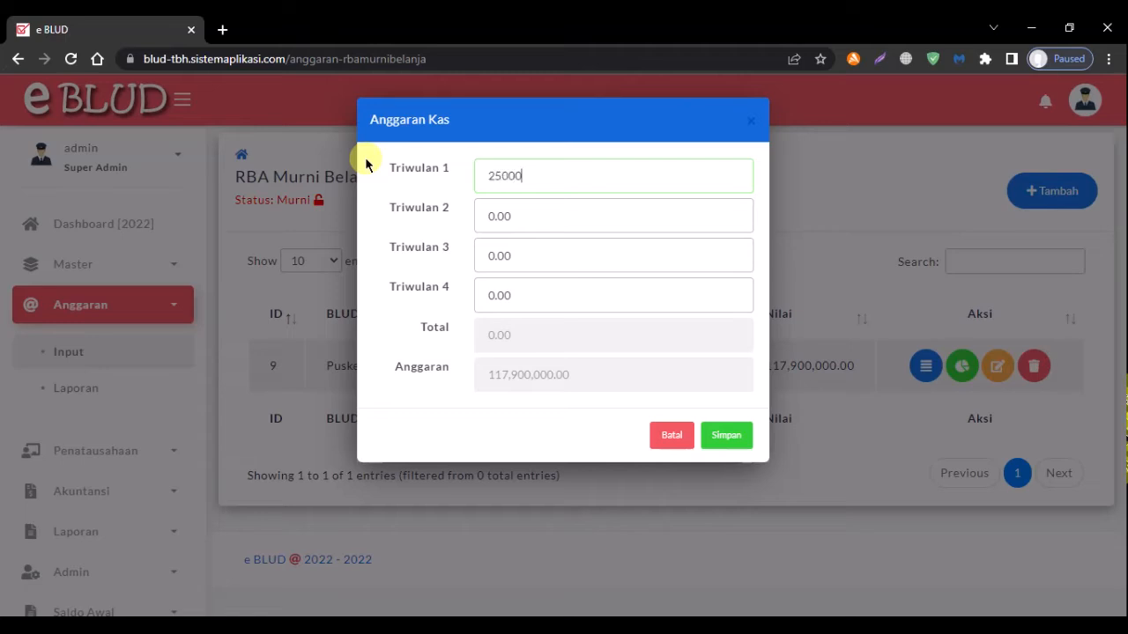
{"action": "type", "text": ",000"}
{"action": "key", "text": "Tab"}
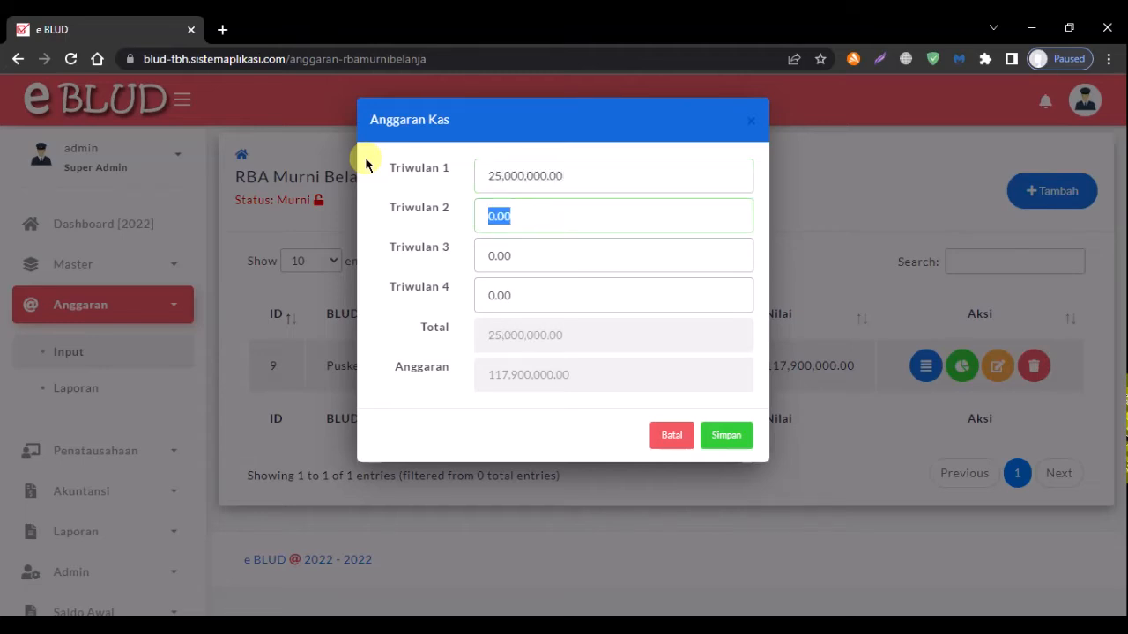
Set both Triwulan 2 and Triwulan 3 of the cash budget to 25,000,000.
{"action": "type", "text": "25,000,"}
{"action": "type", "text": "000000"}
{"action": "key", "text": "Tab"}
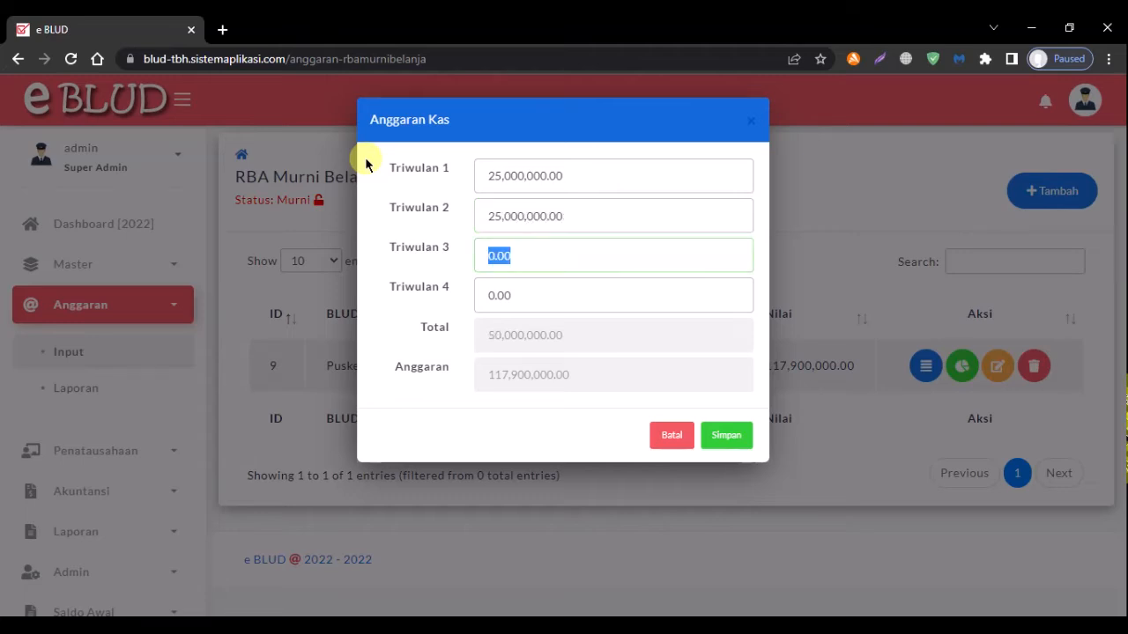
{"action": "type", "text": "25,"}
{"action": "type", "text": "000,000"}
{"action": "key", "text": "Tab"}
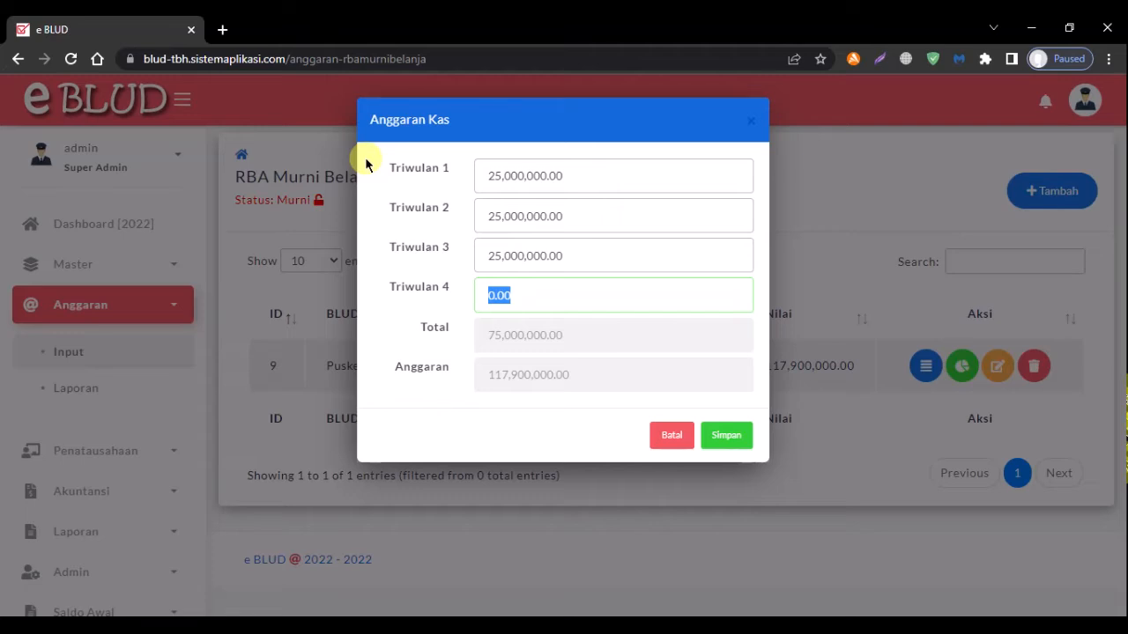
Set Triwulan 4 to 42,900,000 and save the cash budget.
{"action": "type", "text": "42900000"}
{"action": "key", "text": "Tab"}
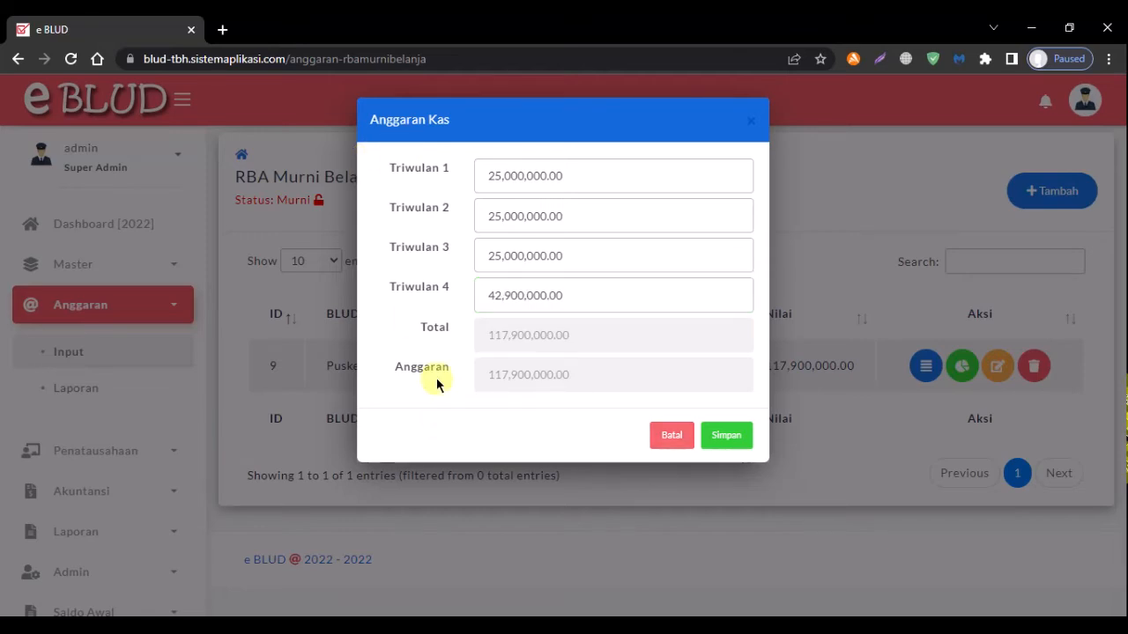
{"action": "left_click", "coordinate": [742, 434]}
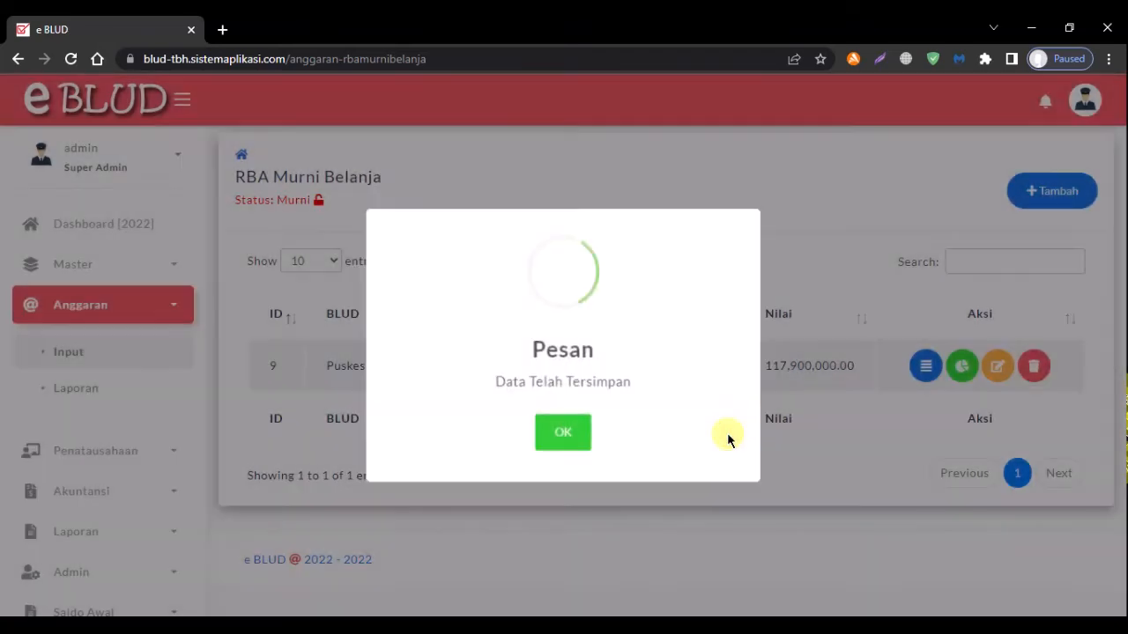
{"action": "left_click", "coordinate": [561, 434]}
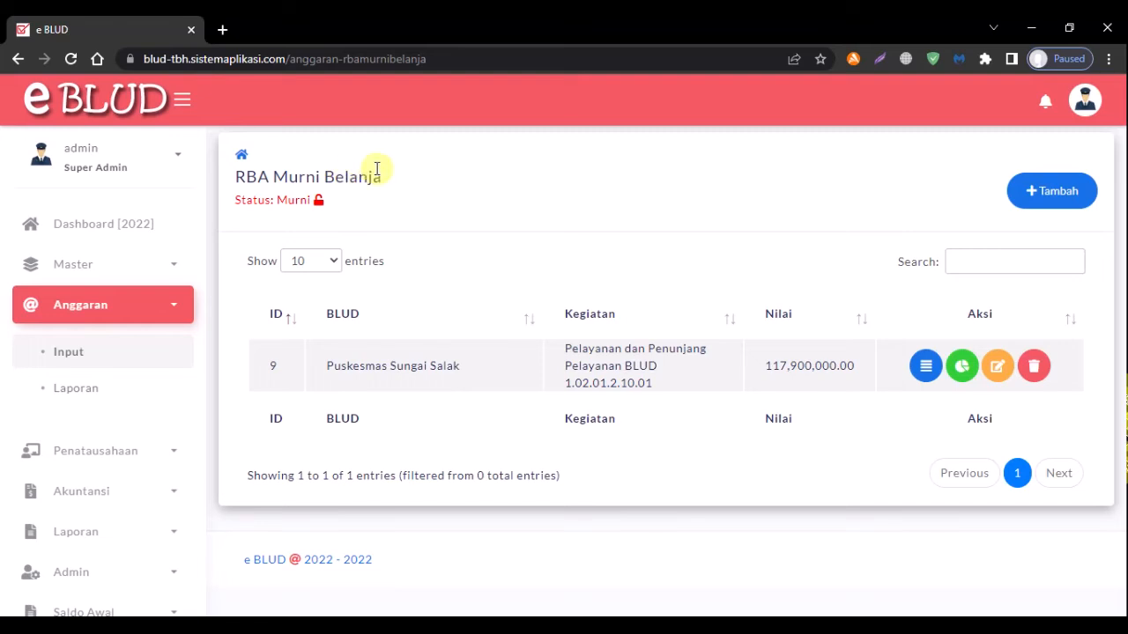
Start a new RBA Murni Pembiayaan entry for SKPD DINAS KESEHATAN, unit Puskesmas Sungai Salak and Kegiatan 1.02.00.2.00.02 Penerimaan Pembiayaan.
{"action": "left_click", "coordinate": [106, 354]}
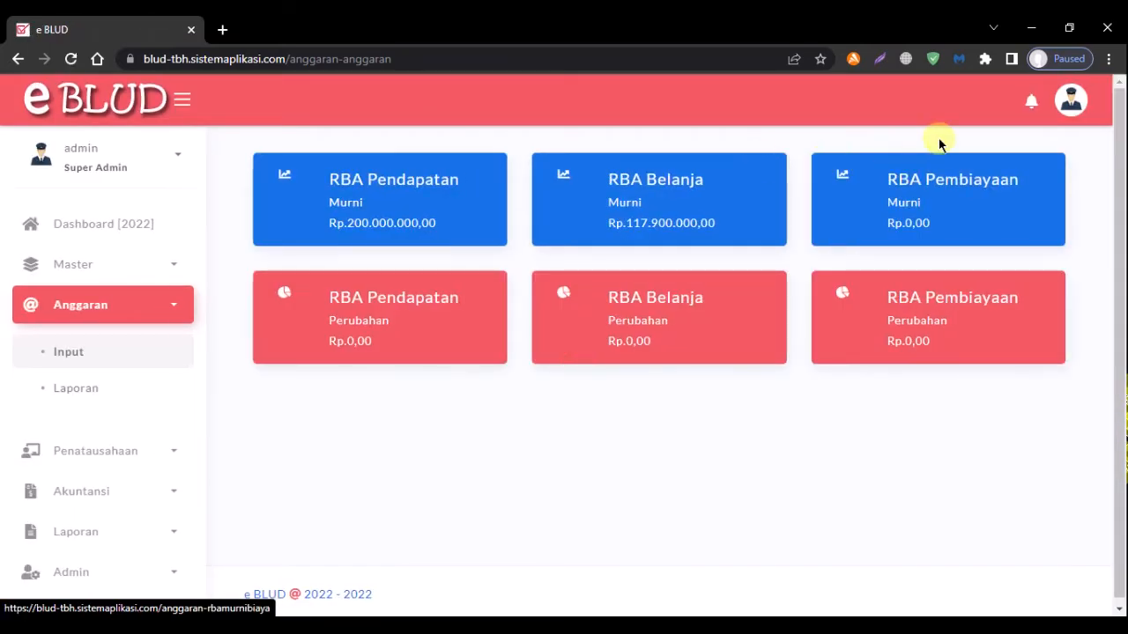
{"action": "left_click", "coordinate": [998, 208]}
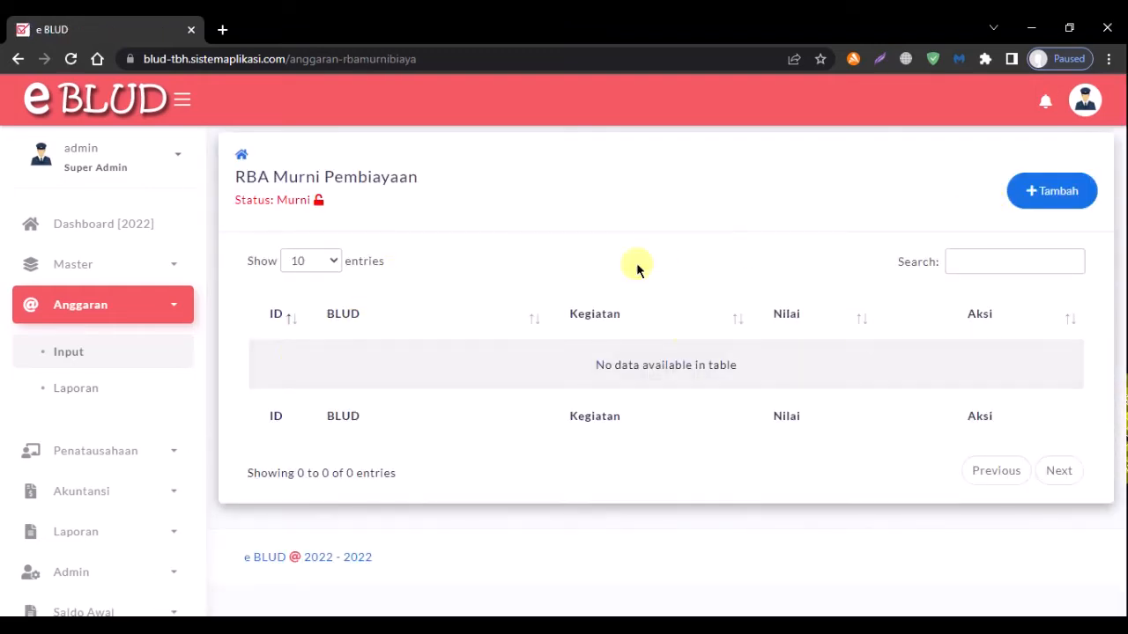
{"action": "left_click", "coordinate": [1054, 192]}
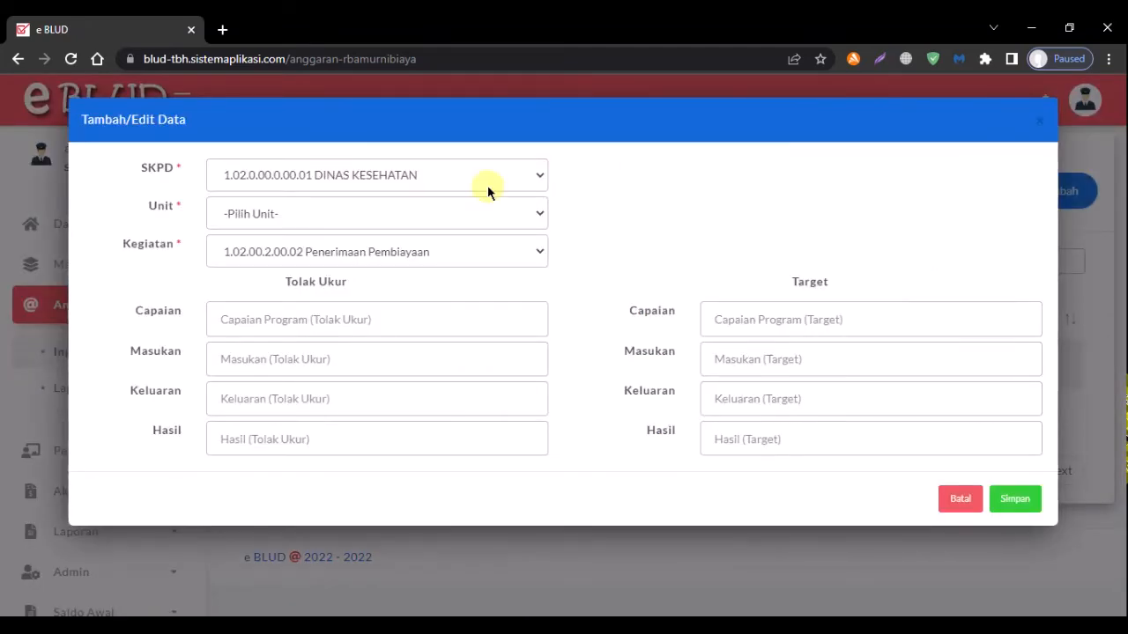
{"action": "left_click", "coordinate": [490, 177]}
{"action": "left_click", "coordinate": [483, 201]}
{"action": "left_click", "coordinate": [483, 215]}
{"action": "left_click", "coordinate": [453, 249]}
{"action": "left_click", "coordinate": [458, 253]}
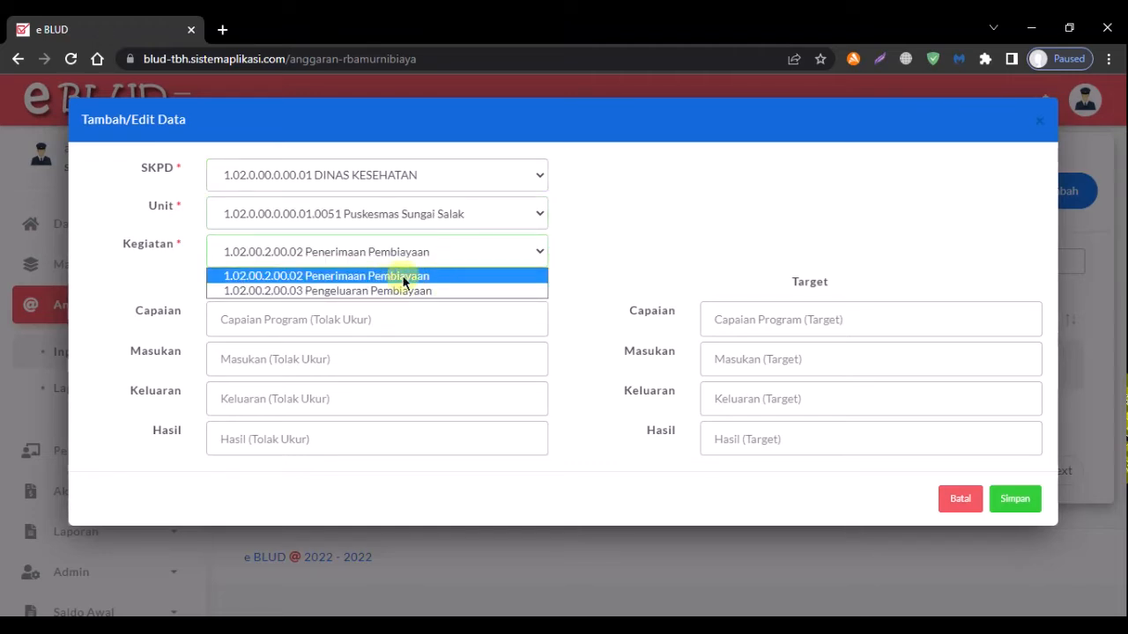
{"action": "left_click", "coordinate": [427, 277]}
Fill in the Tolak Ukur indicators with Capaian, Masukan, Keluaran and Hasil in their matching fields.
{"action": "left_click", "coordinate": [385, 318]}
{"action": "type", "text": "Capaian"}
{"action": "key", "text": "Tab"}
{"action": "type", "text": "Masuk"}
{"action": "type", "text": "an"}
{"action": "type", "text": "Keluaran"}
{"action": "key", "text": "Tab"}
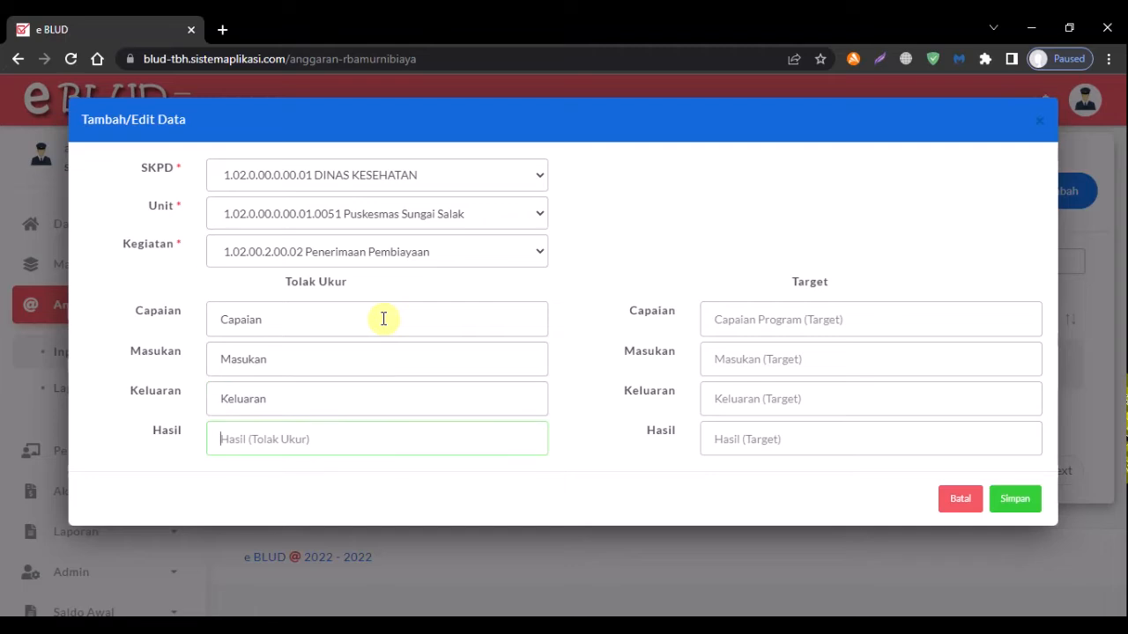
{"action": "type", "text": "HasiCapa"}
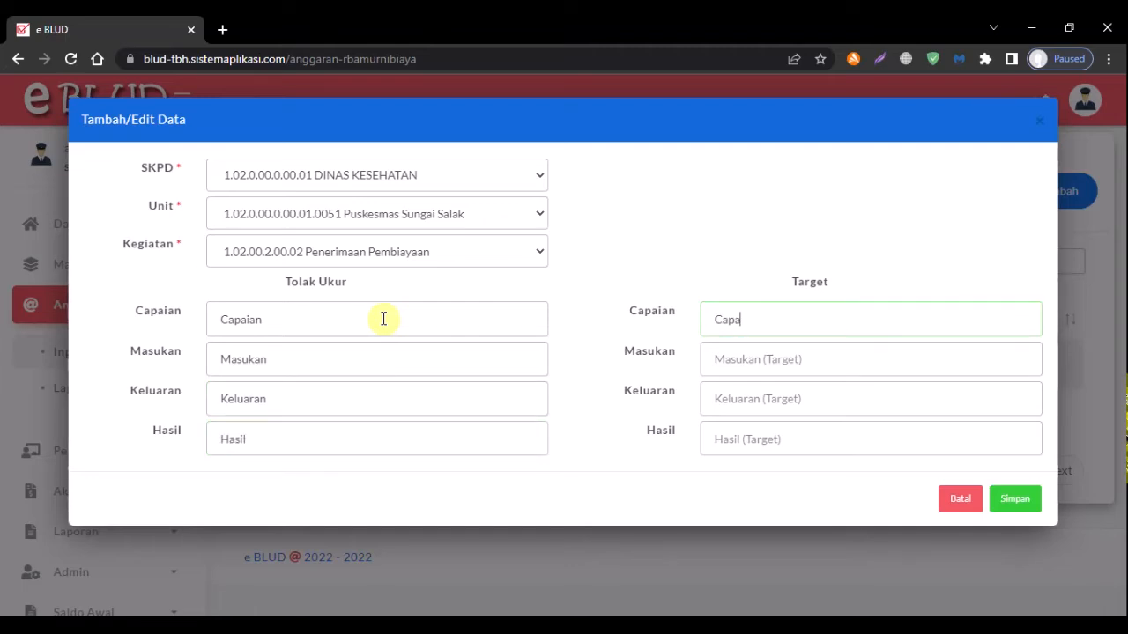
Complete the Target indicators with Capaian, Masukan, Keluaran and Hasil, and save the financing entry.
{"action": "type", "text": "ianmasuka"}
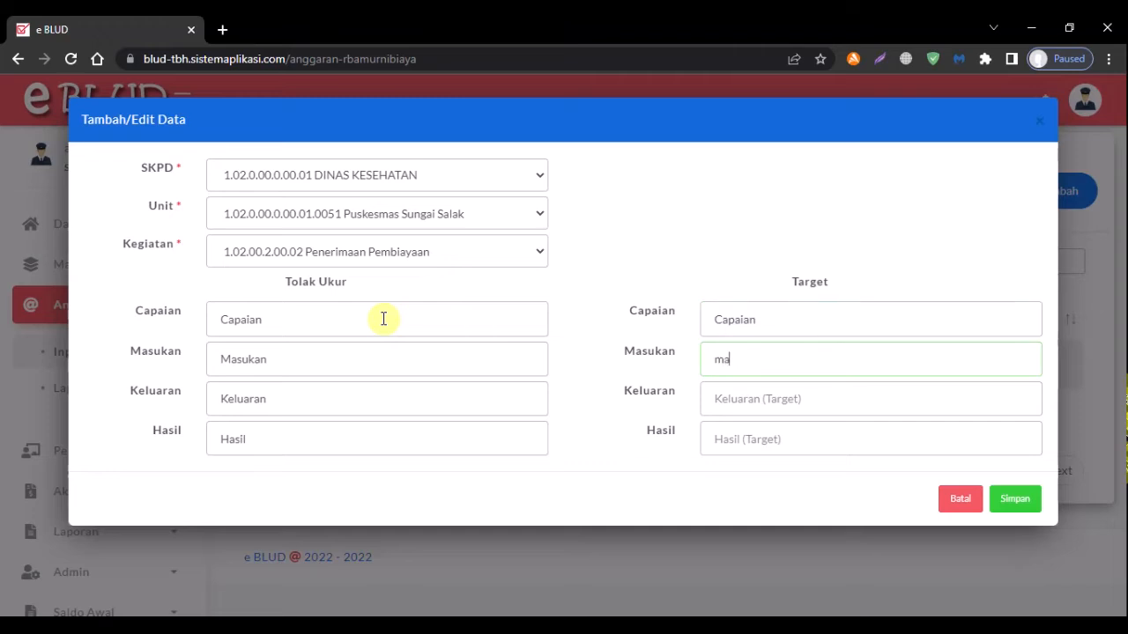
{"action": "key", "text": "ctrl+a"}
{"action": "type", "text": "masuk"}
{"action": "key", "text": "ctrl+a"}
{"action": "type", "text": "Masukan"}
{"action": "key", "text": "Tab"}
{"action": "type", "text": "Keluara"}
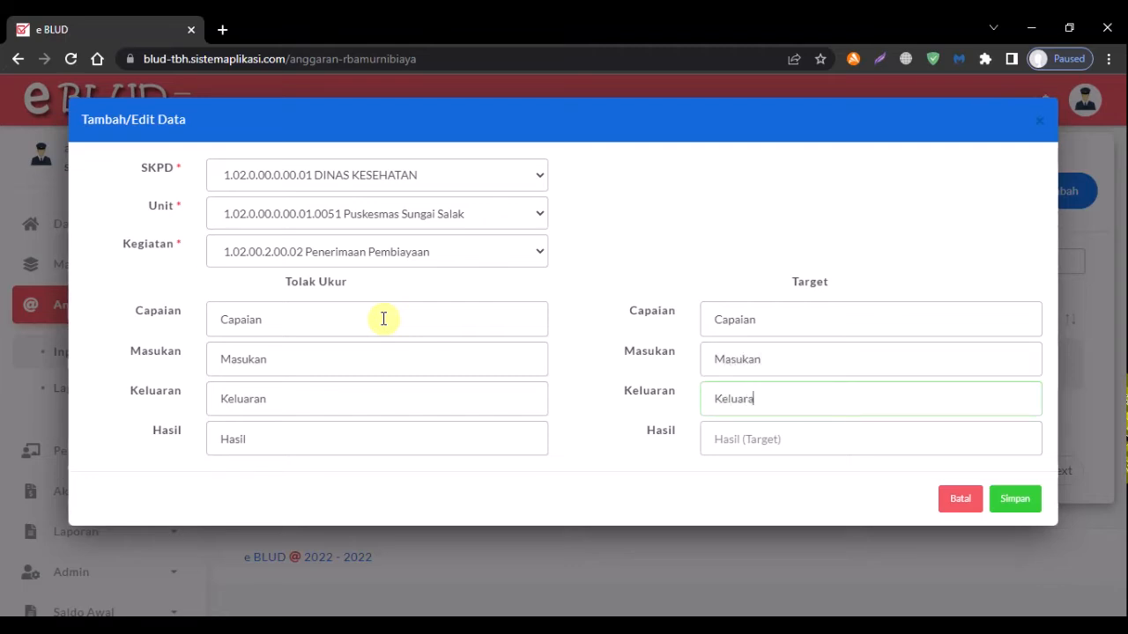
{"action": "type", "text": "nHasil"}
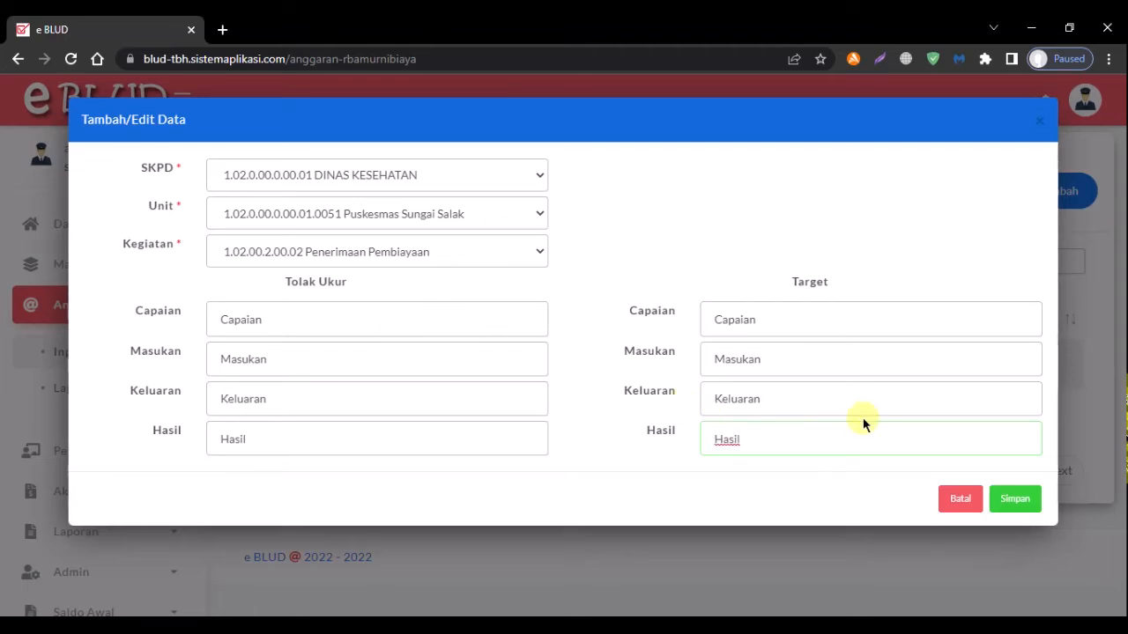
{"action": "left_click", "coordinate": [1019, 496]}
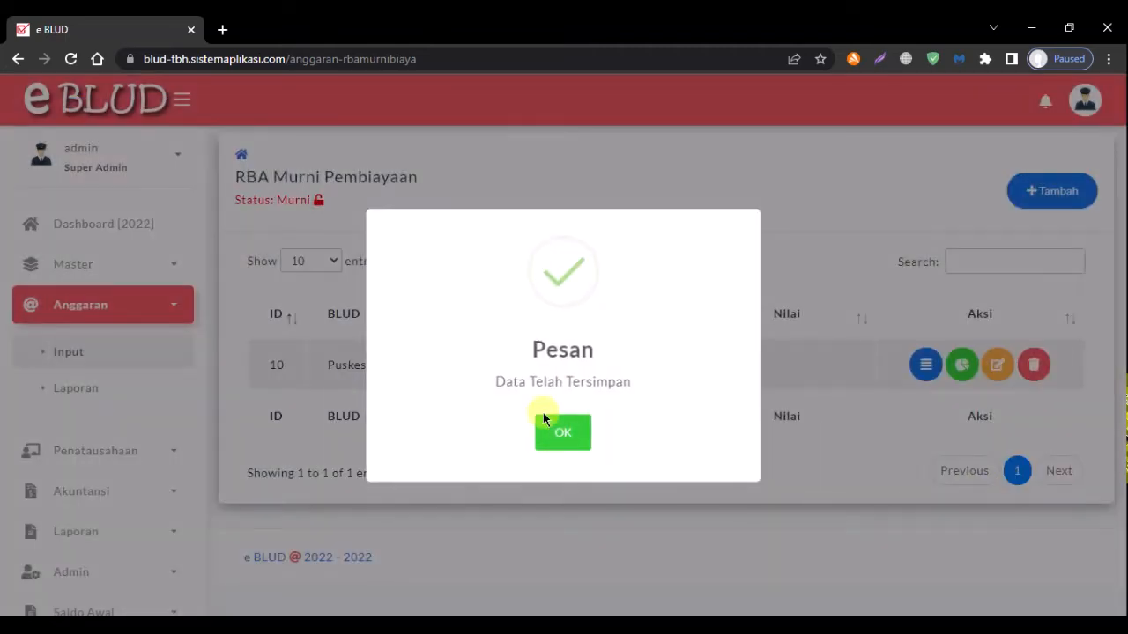
{"action": "left_click", "coordinate": [562, 430]}
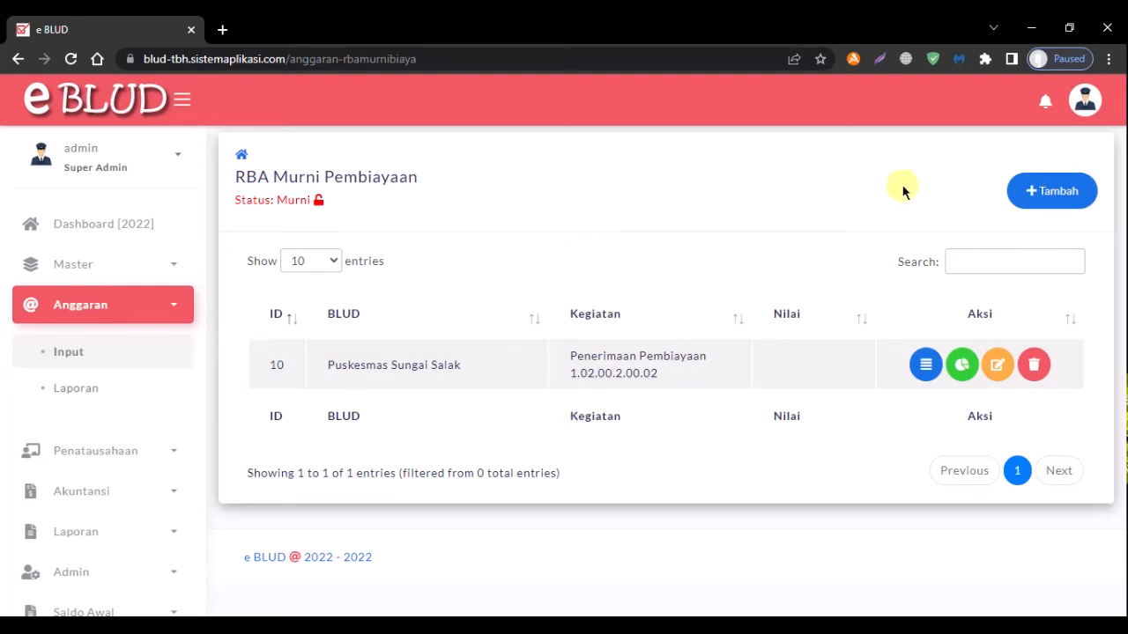
{"action": "left_click", "coordinate": [926, 368]}
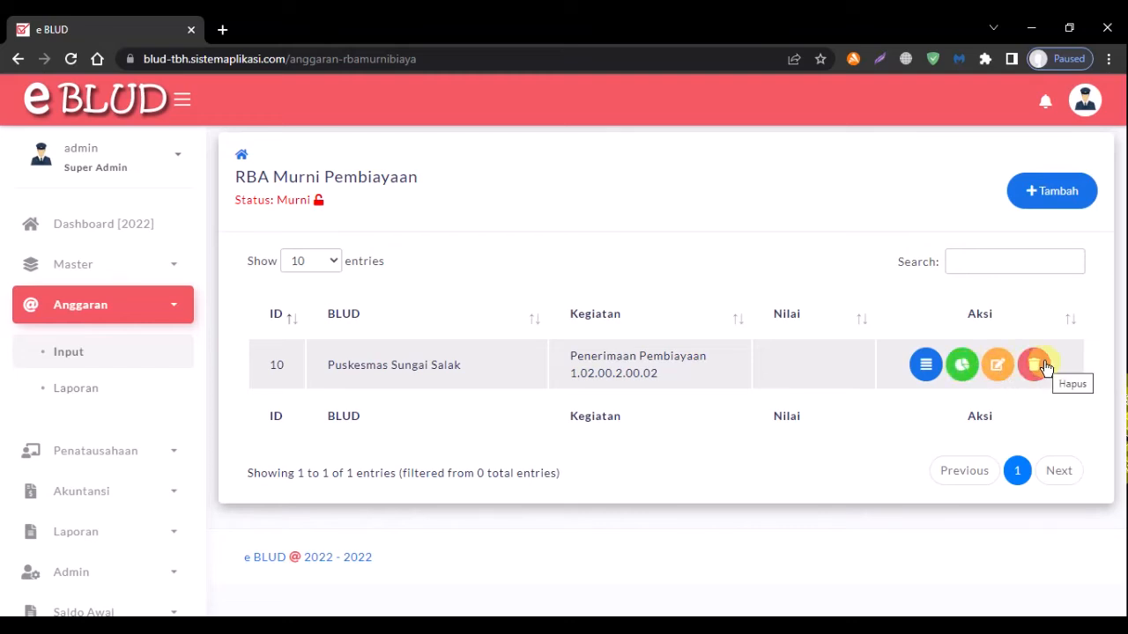
{"action": "left_click", "coordinate": [925, 366]}
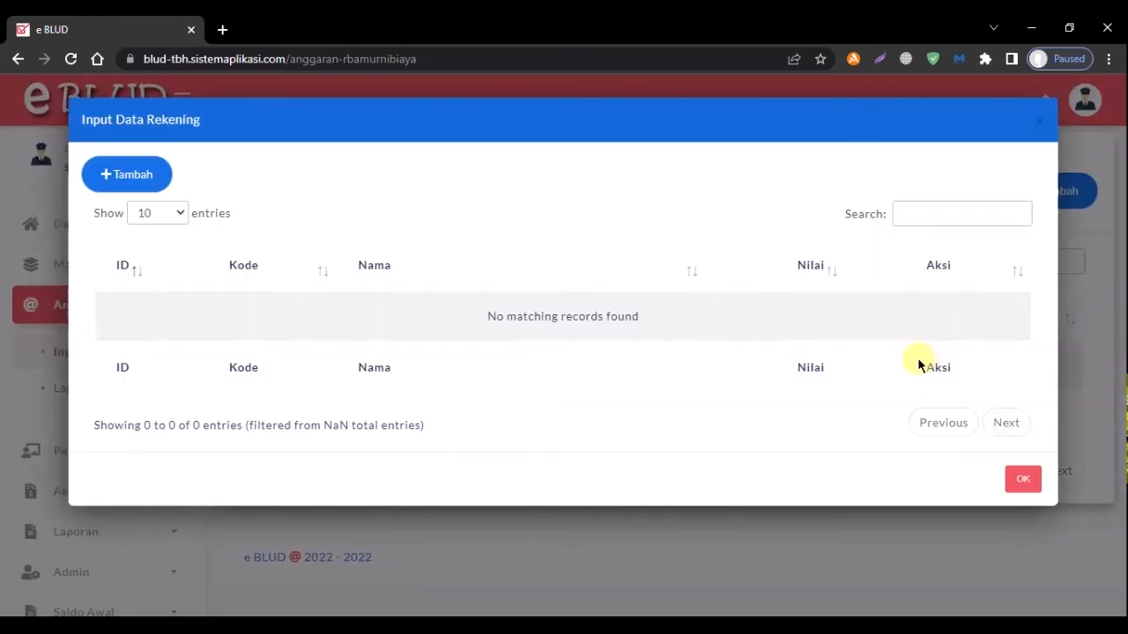
{"action": "left_click", "coordinate": [132, 175]}
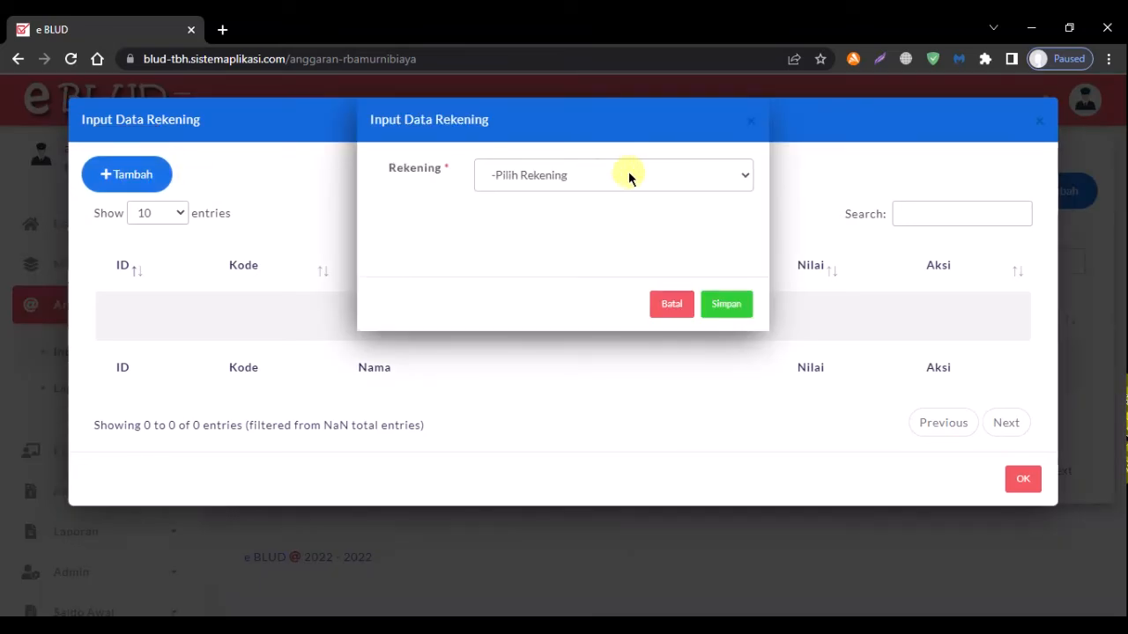
{"action": "left_click", "coordinate": [628, 174]}
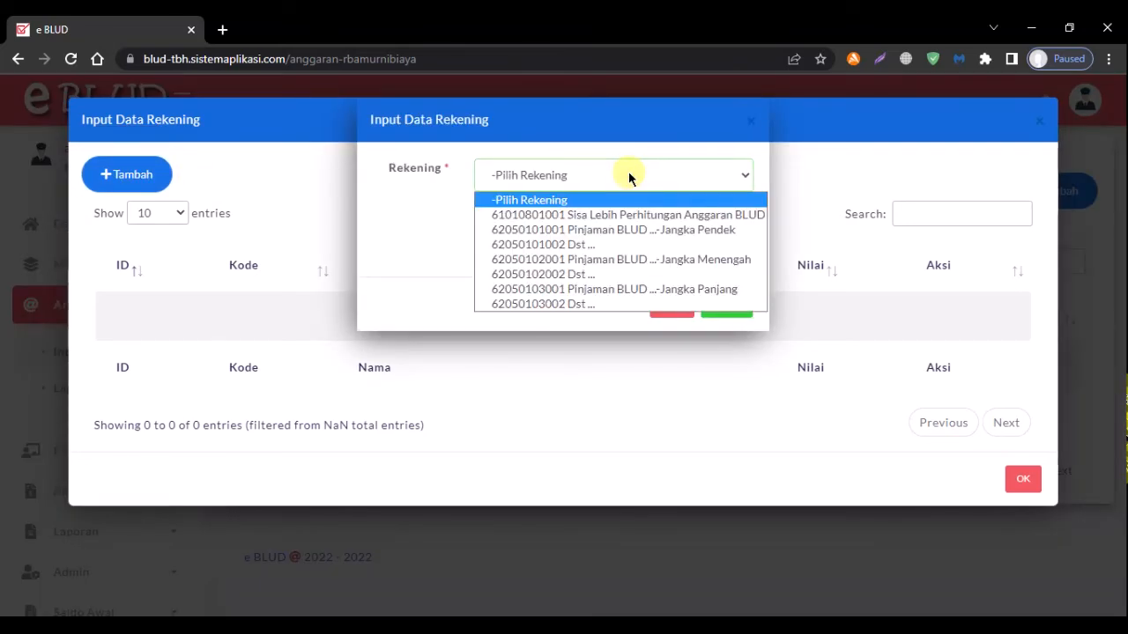
{"action": "left_click", "coordinate": [638, 217]}
{"action": "left_click", "coordinate": [738, 306]}
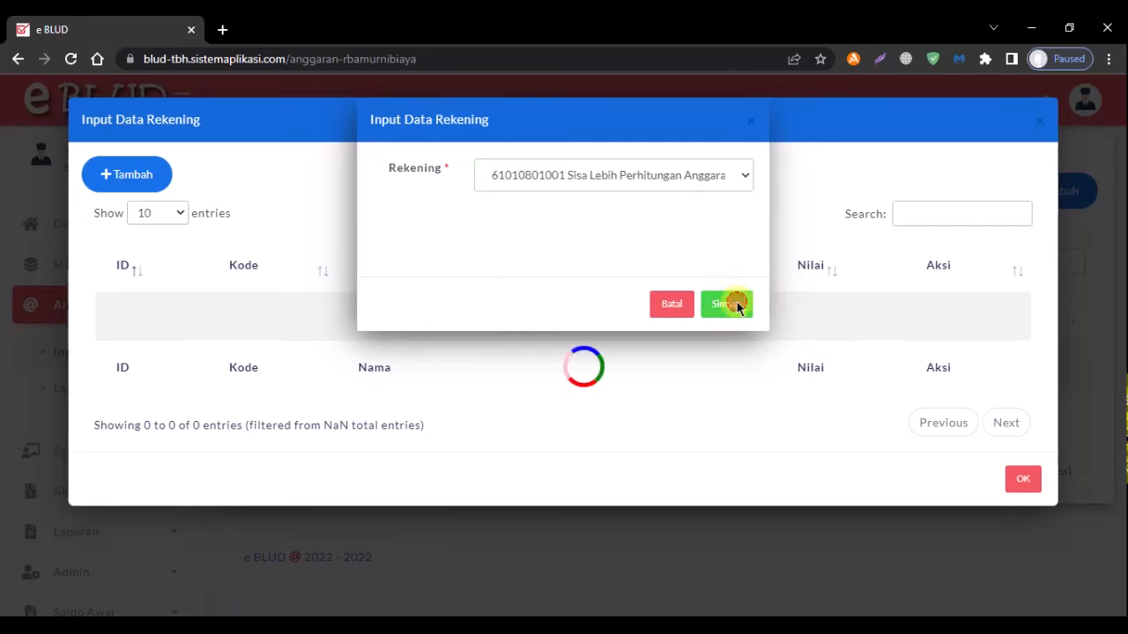
{"action": "left_click", "coordinate": [565, 438]}
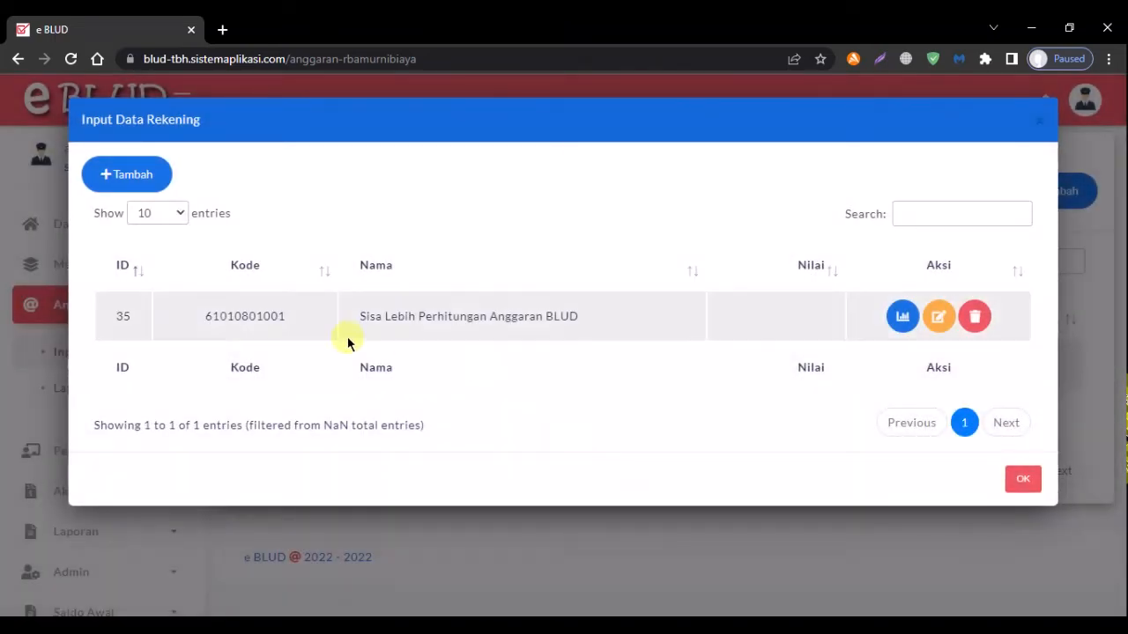
Start a detail for the Sisa Lebih Perhitungan Anggaran BLUD account with Uraian SiLPA, Satuan Tahun and Volume 1.
{"action": "left_click", "coordinate": [903, 316]}
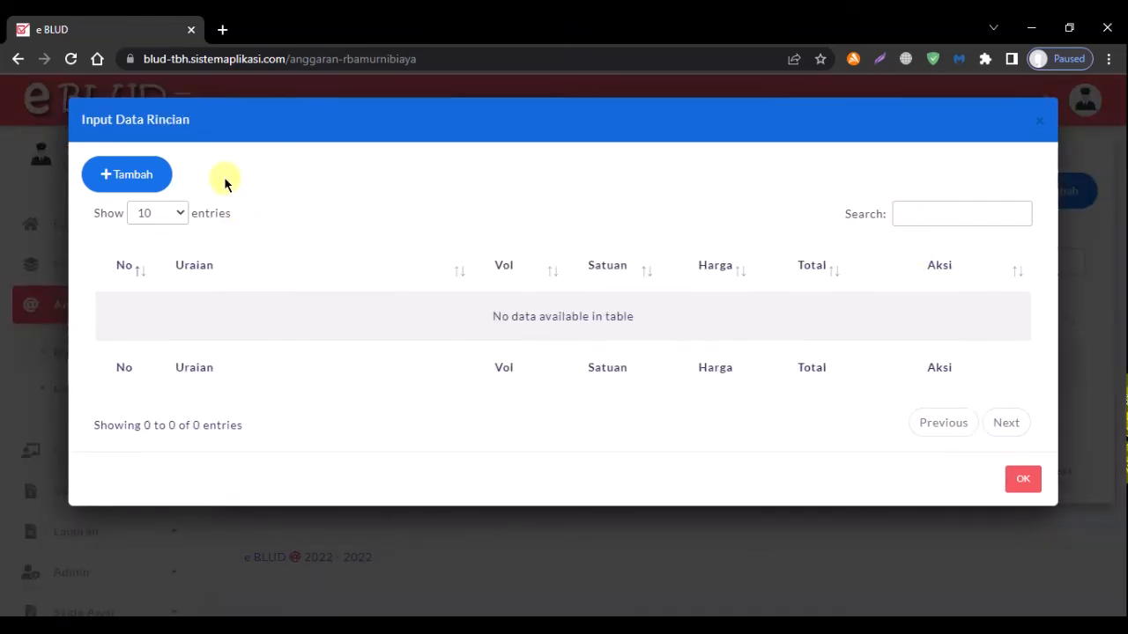
{"action": "left_click", "coordinate": [111, 175]}
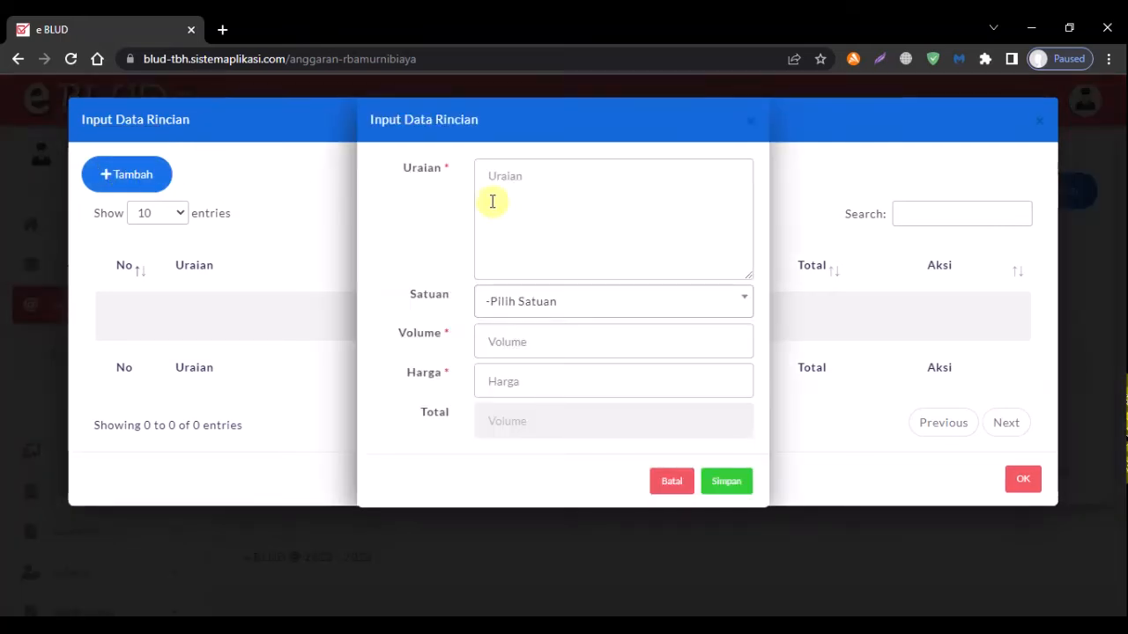
{"action": "left_click", "coordinate": [542, 196]}
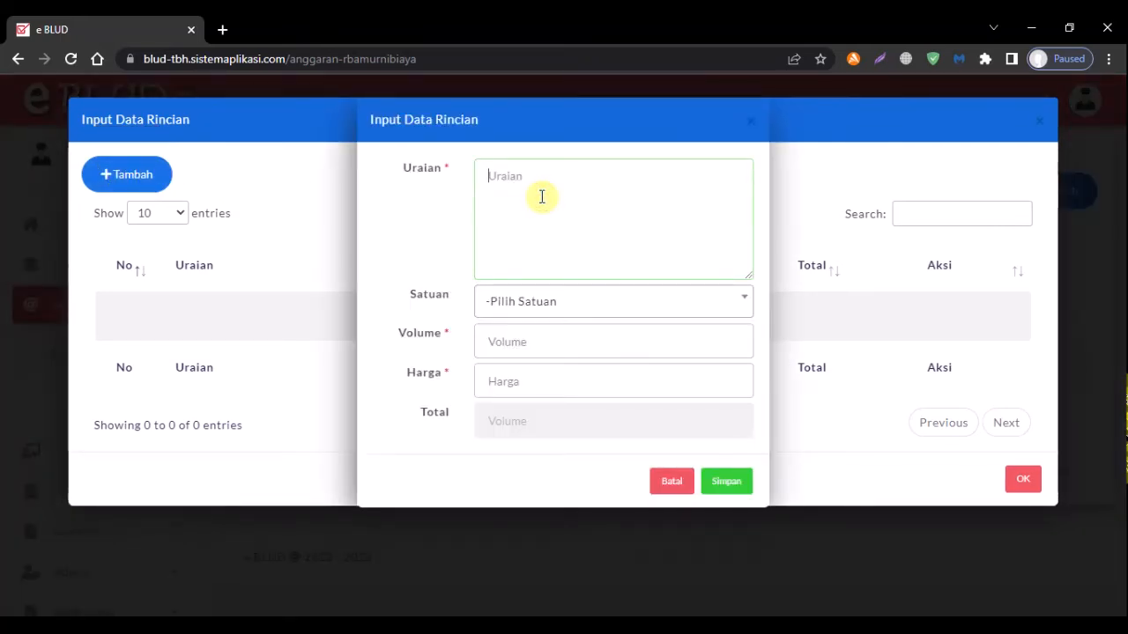
{"action": "type", "text": "SILPA"}
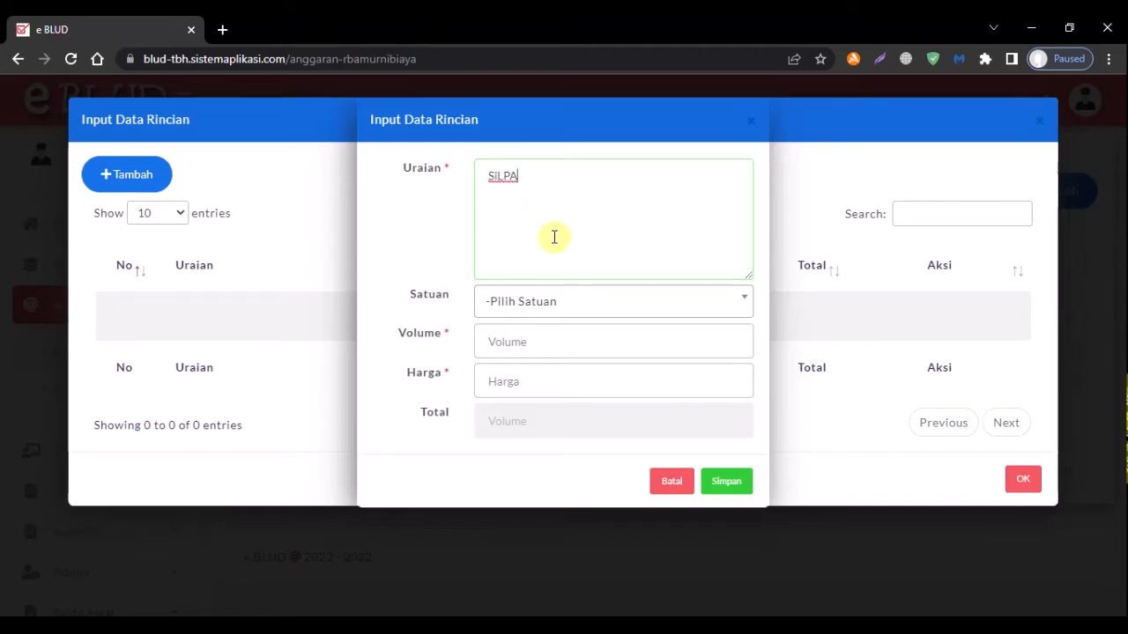
{"action": "left_click", "coordinate": [577, 304]}
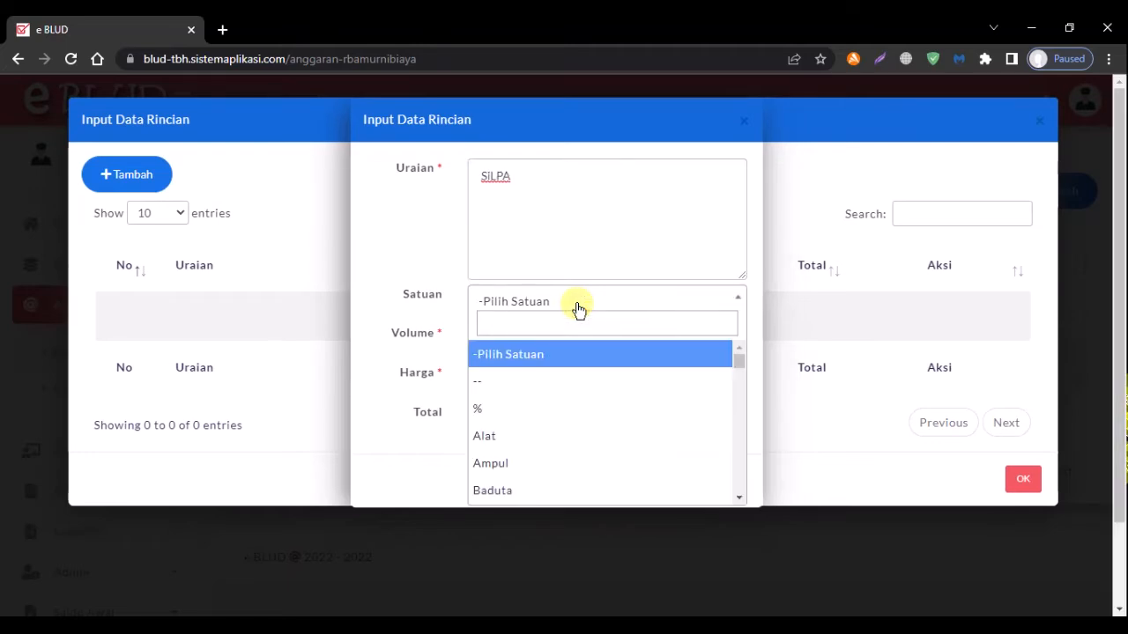
{"action": "type", "text": "tahun"}
{"action": "left_click", "coordinate": [569, 382]}
{"action": "left_click", "coordinate": [558, 342]}
{"action": "type", "text": "1"}
{"action": "left_click", "coordinate": [567, 383]}
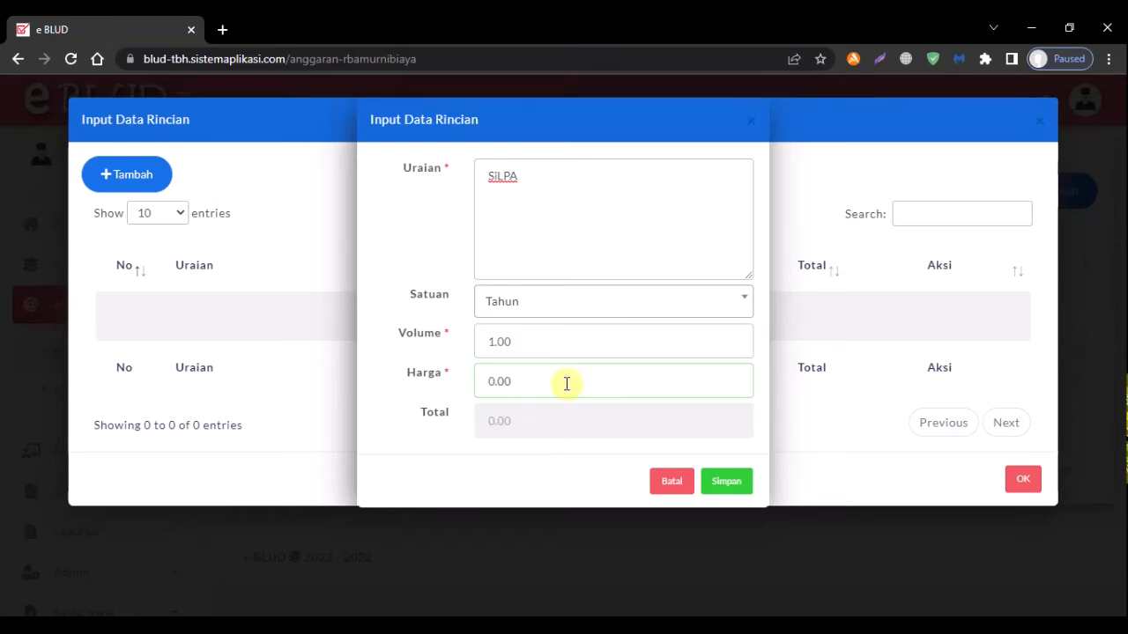
Set the SiLPA detail's Harga to 75,000,000 and save it, closing the detail and account lists.
{"action": "type", "text": "75"}
{"action": "left_click_drag", "start_coordinate": [567, 384], "coordinate": [477, 371]}
{"action": "type", "text": "7"}
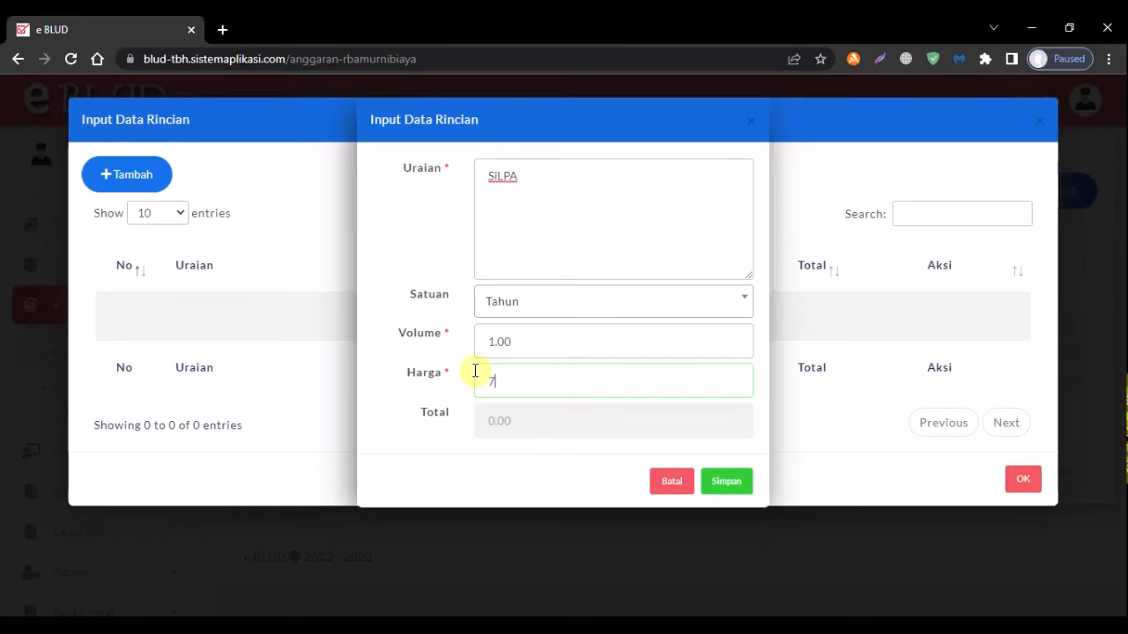
{"action": "type", "text": "5,000,000"}
{"action": "key", "text": "Tab"}
{"action": "left_click", "coordinate": [743, 483]}
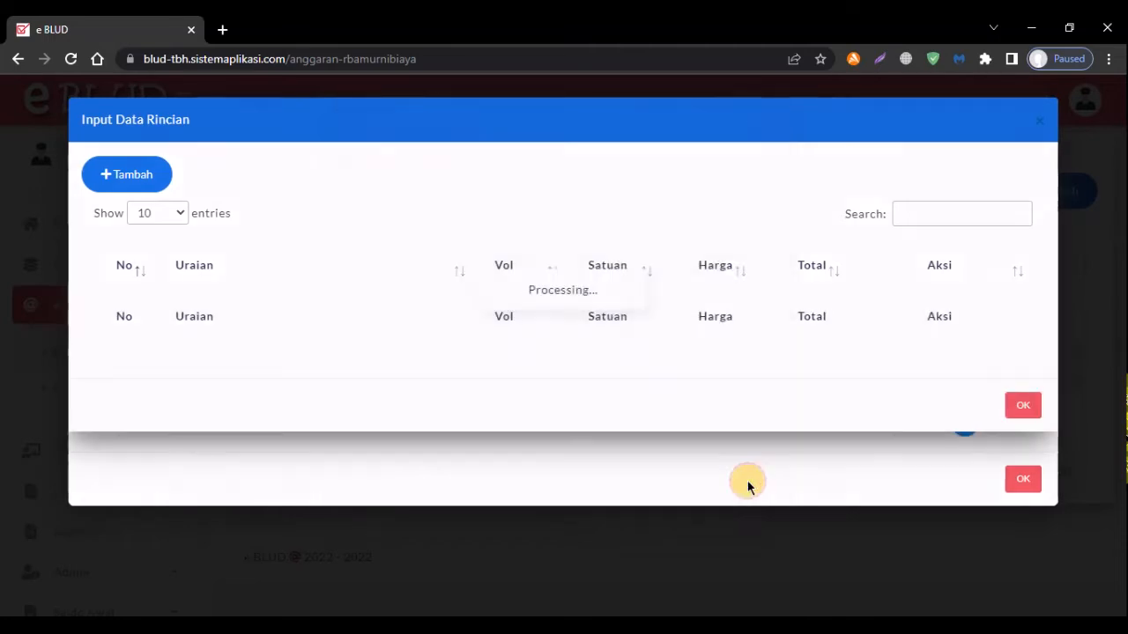
{"action": "left_click", "coordinate": [565, 431]}
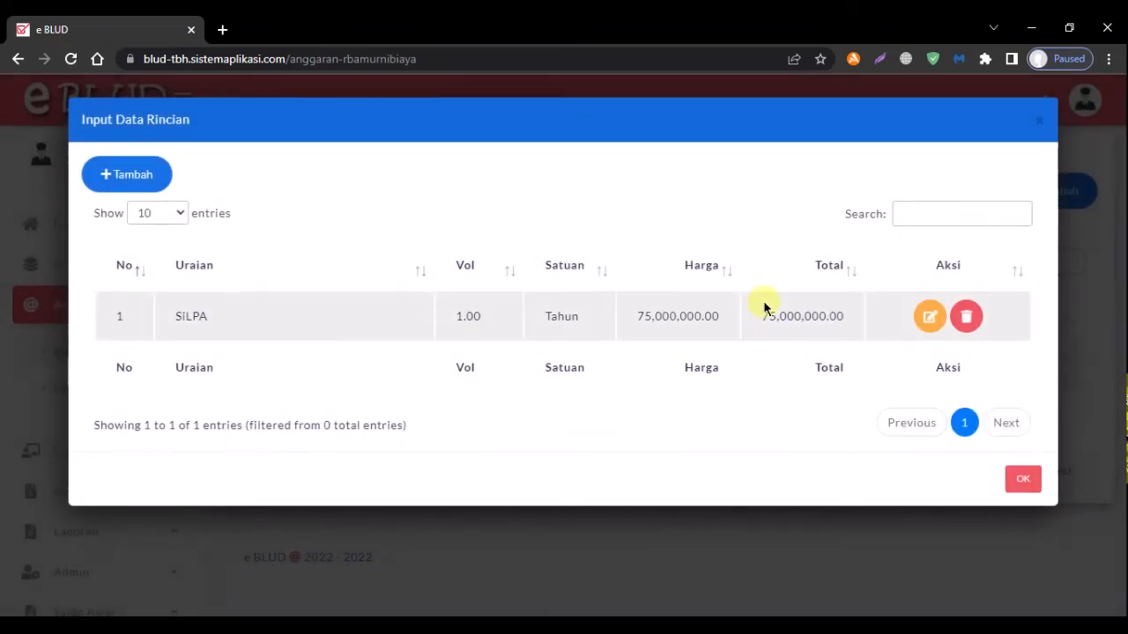
{"action": "left_click", "coordinate": [1028, 485]}
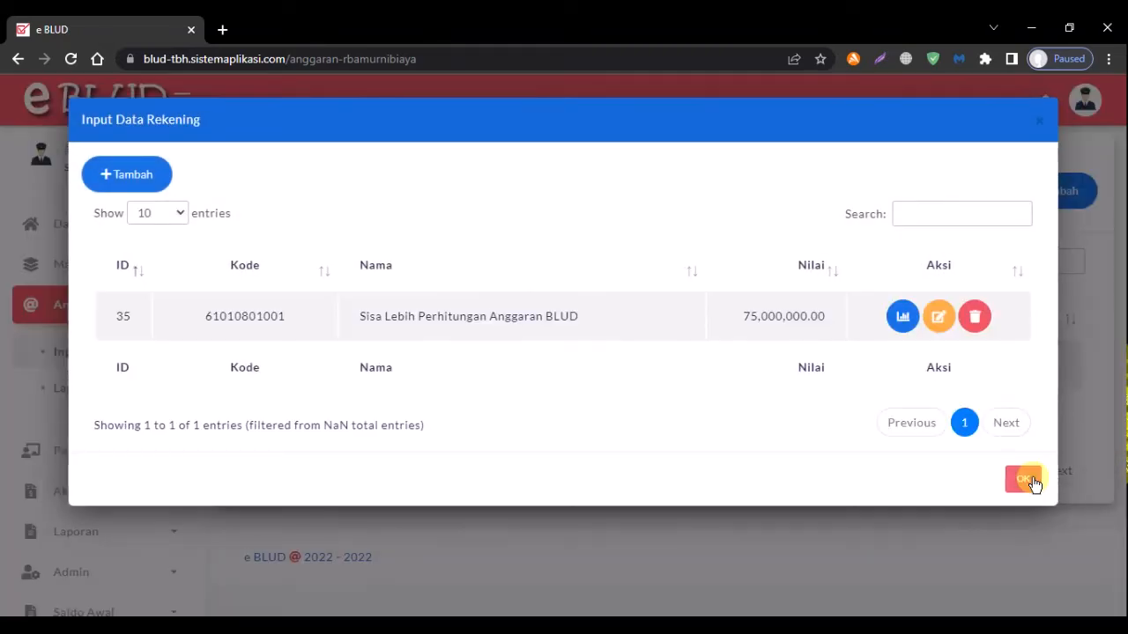
{"action": "left_click", "coordinate": [1023, 480]}
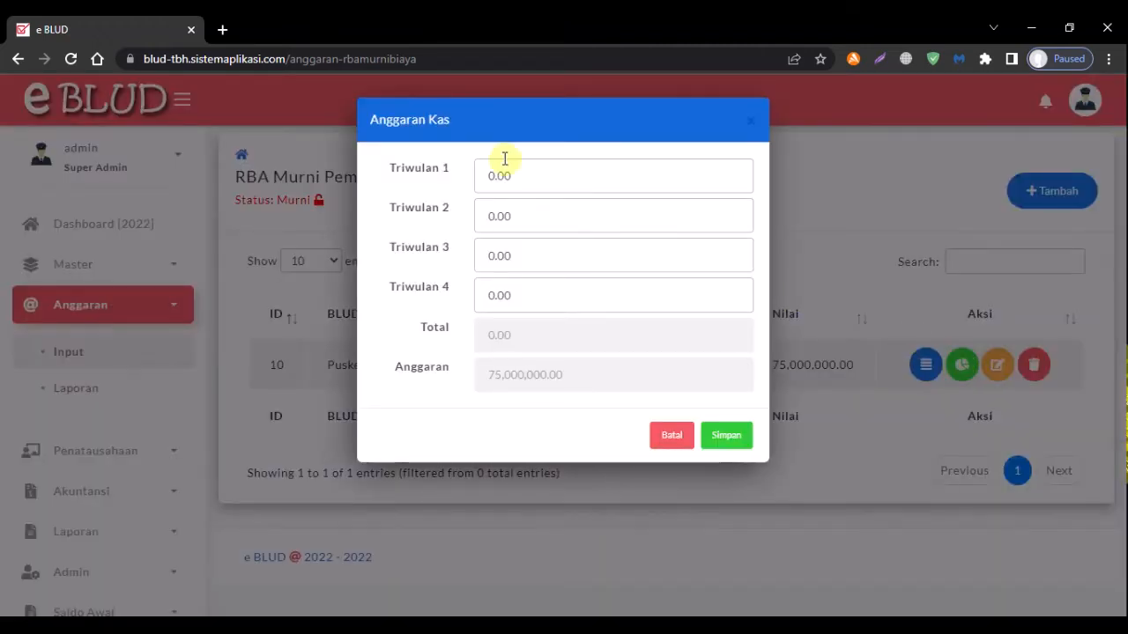
Set Triwulan 1, 2 and 3 to 25,000,000 each in the financing entry's Anggaran Kas and save it.
{"action": "left_click_drag", "start_coordinate": [525, 179], "coordinate": [382, 158]}
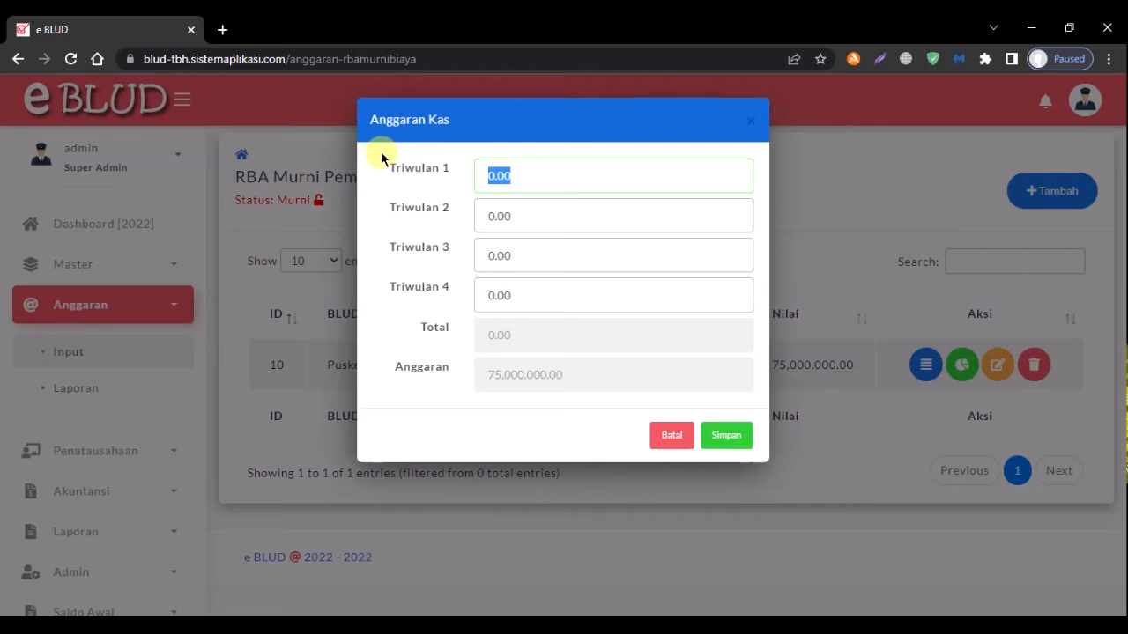
{"action": "type", "text": "25,000,0"}
{"action": "type", "text": "00"}
{"action": "key", "text": "Tab"}
{"action": "type", "text": "25,000,000"}
{"action": "key", "text": "Tab"}
{"action": "type", "text": "25,000,000"}
{"action": "key", "text": "Tab"}
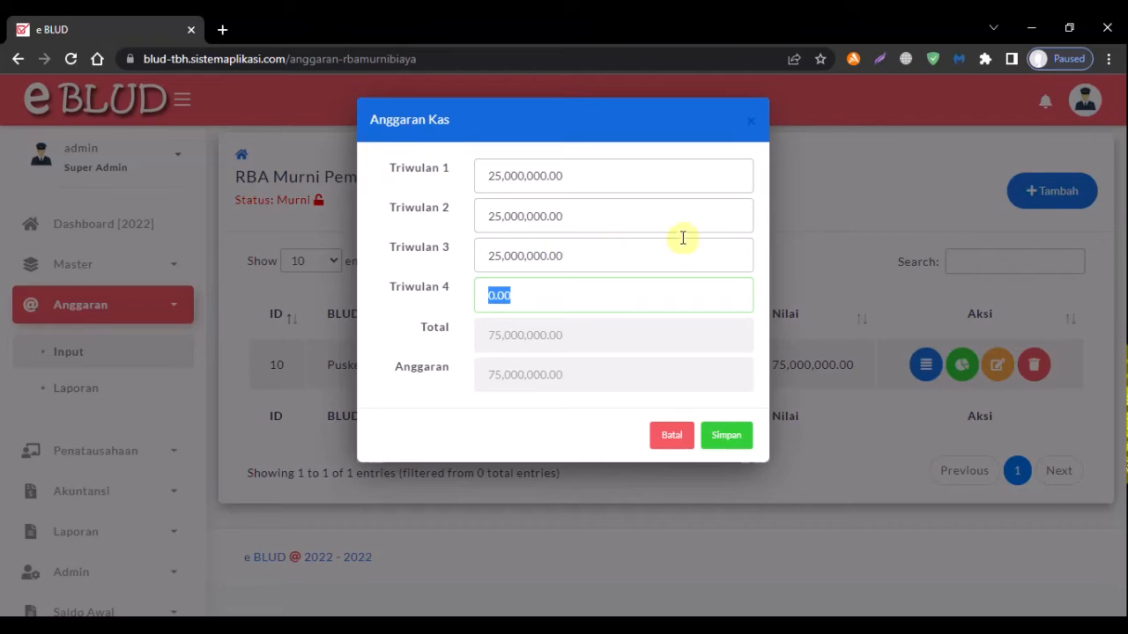
{"action": "left_click", "coordinate": [734, 438]}
{"action": "left_click", "coordinate": [559, 431]}
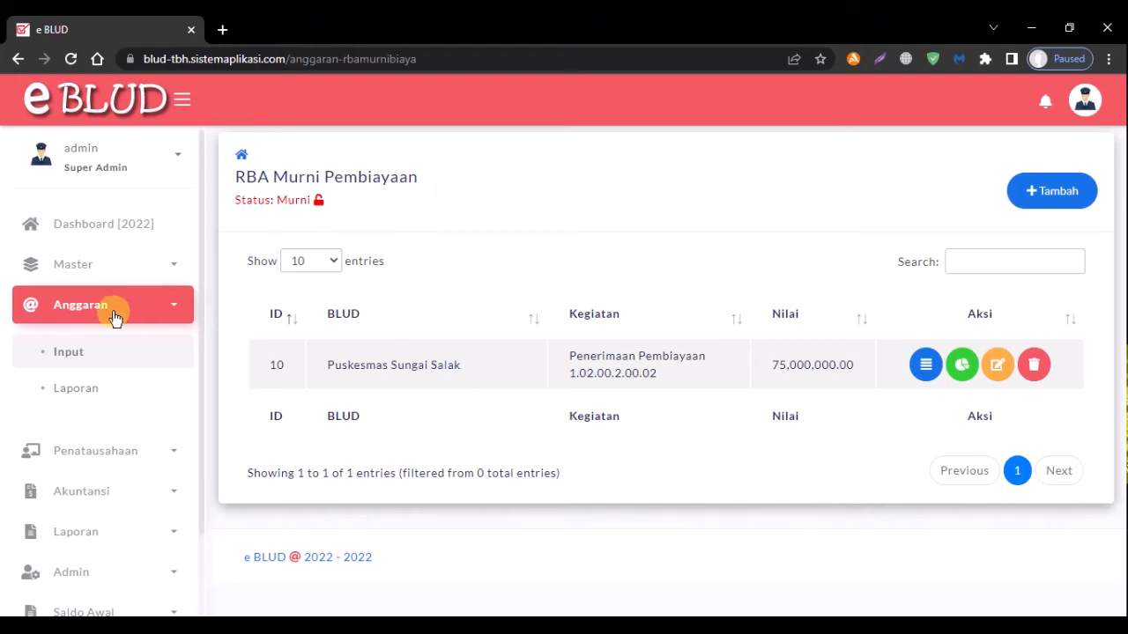
Open the account list of the Puskesmas Sungai Salak entry in RBA Perubahan Pendapatan.
{"action": "left_click", "coordinate": [99, 355]}
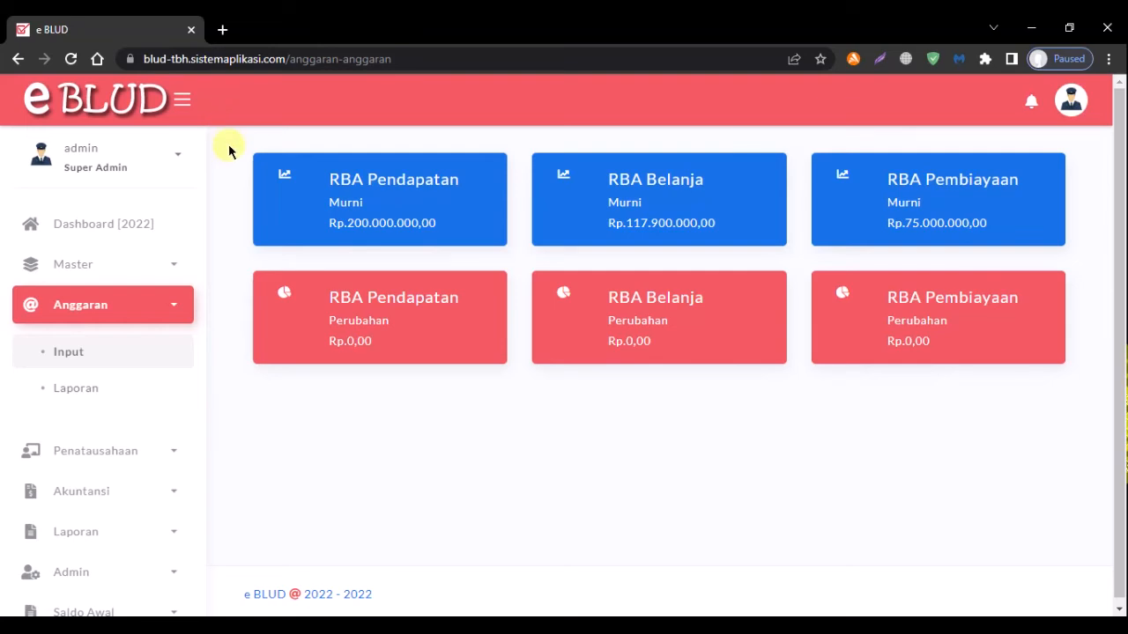
{"action": "left_click", "coordinate": [455, 322]}
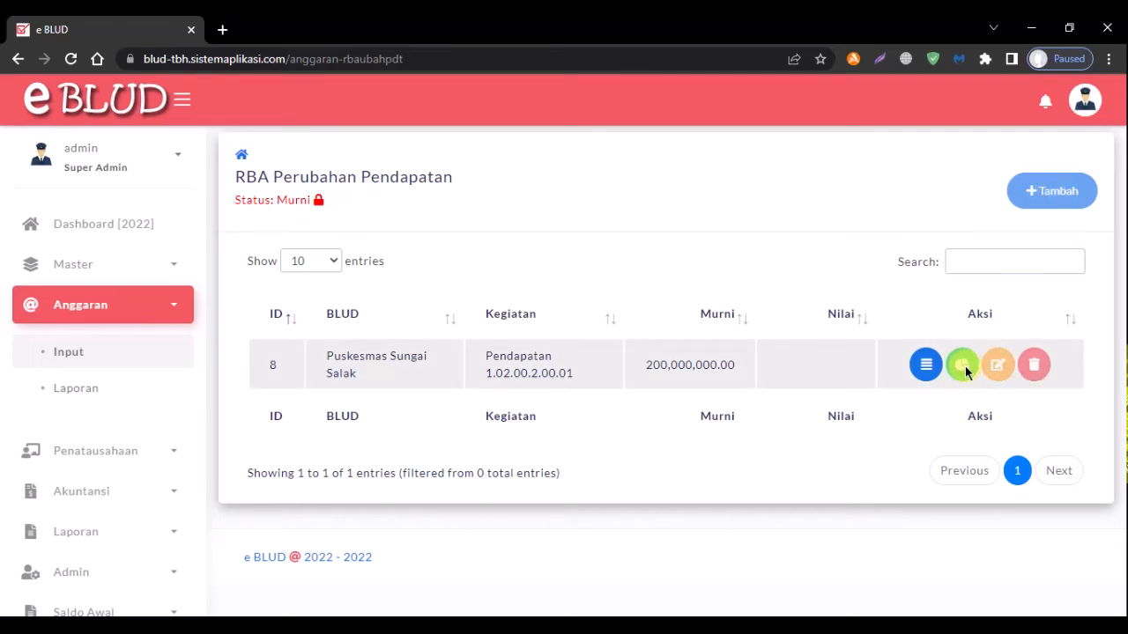
{"action": "left_click", "coordinate": [1001, 364]}
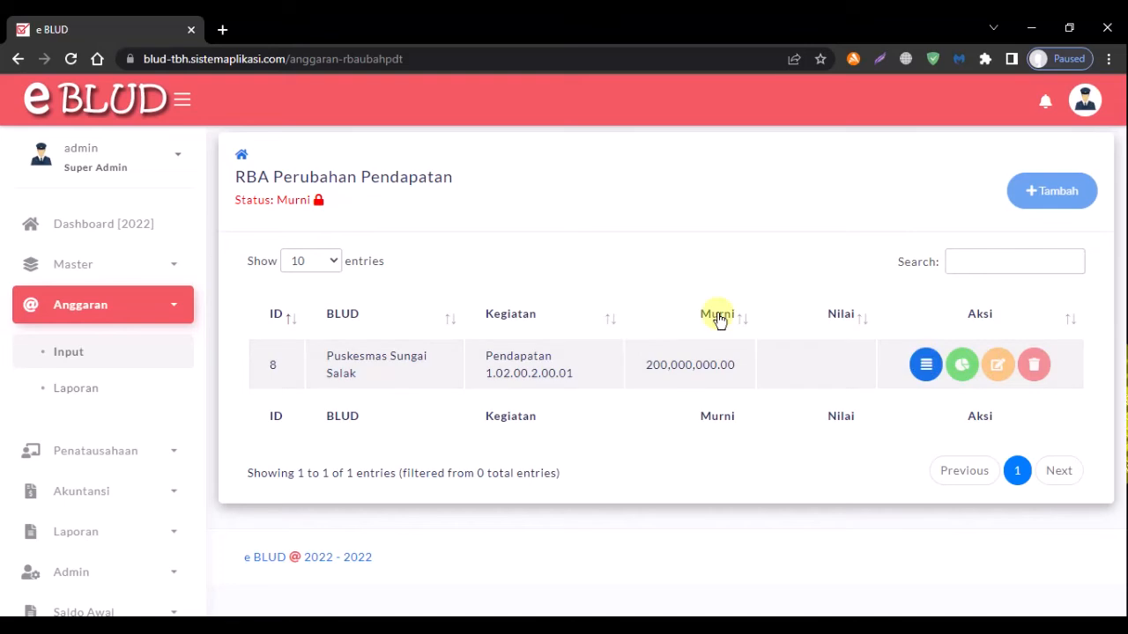
{"action": "left_click", "coordinate": [927, 368]}
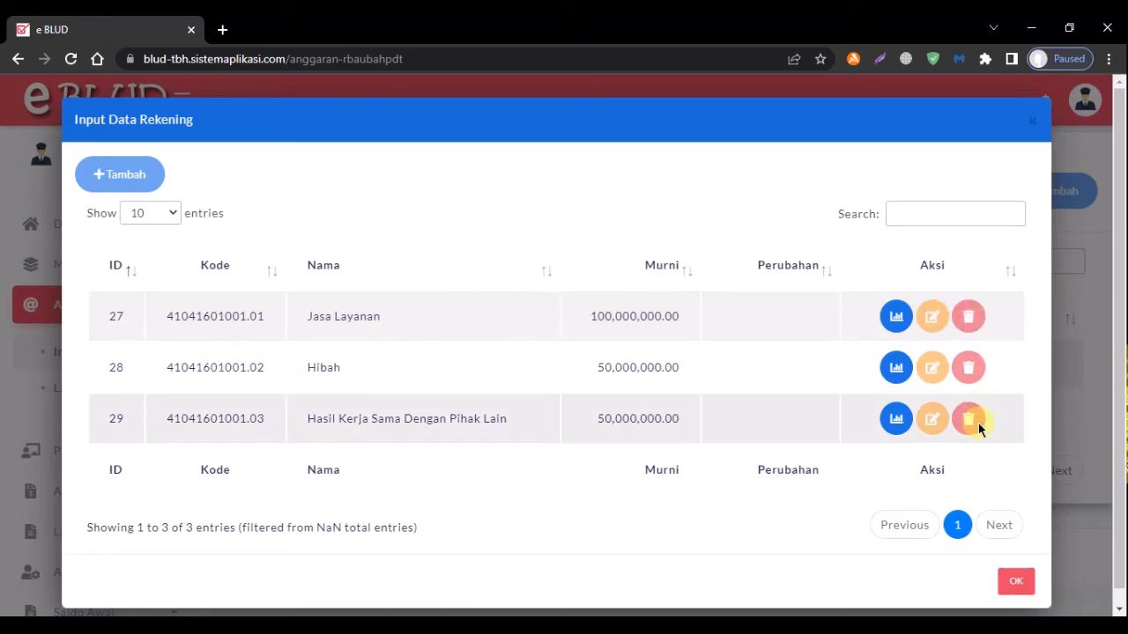
Review the Murni and Perubahan details of the Jasa Layanan account, then close the detail and account lists.
{"action": "left_click", "coordinate": [896, 317]}
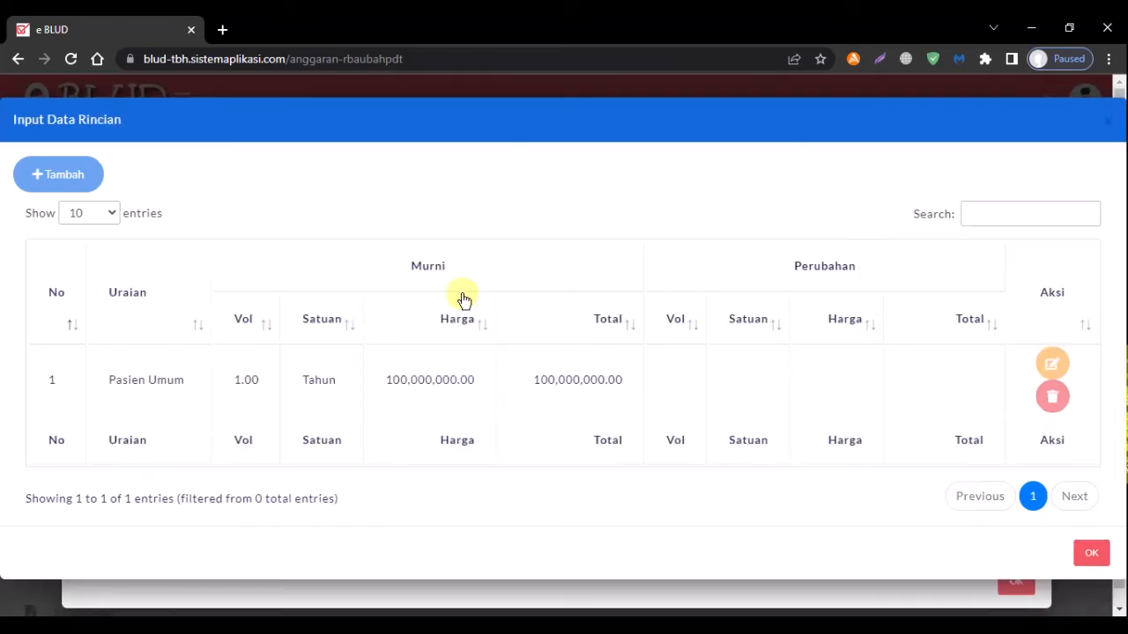
{"action": "left_click", "coordinate": [62, 175]}
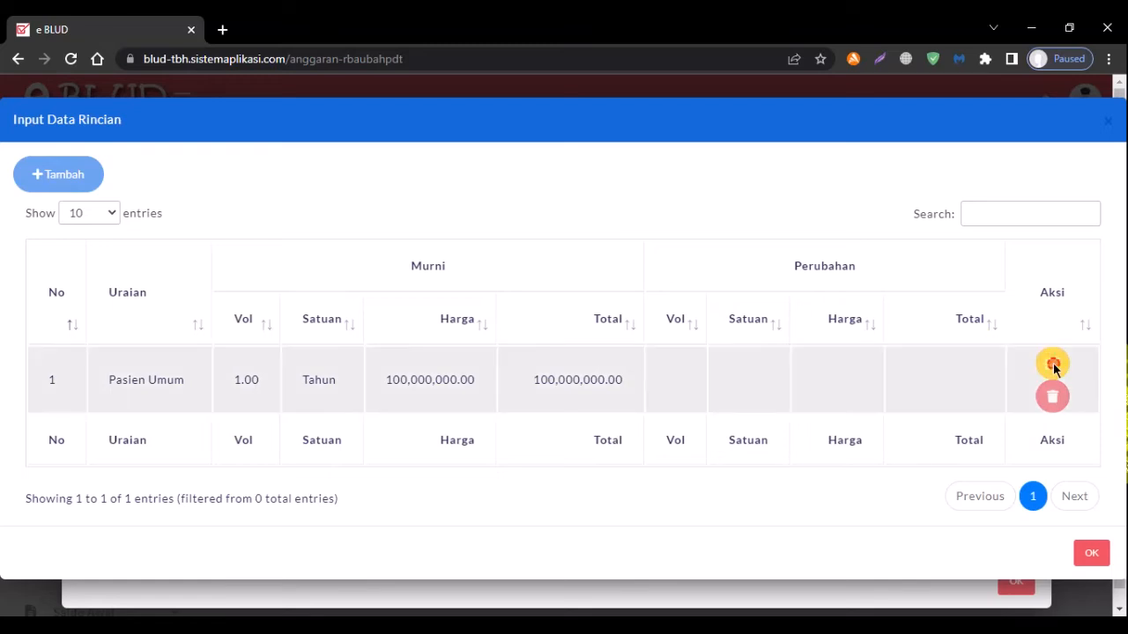
{"action": "left_click", "coordinate": [1054, 399]}
{"action": "left_click", "coordinate": [1095, 555]}
{"action": "left_click", "coordinate": [1013, 584]}
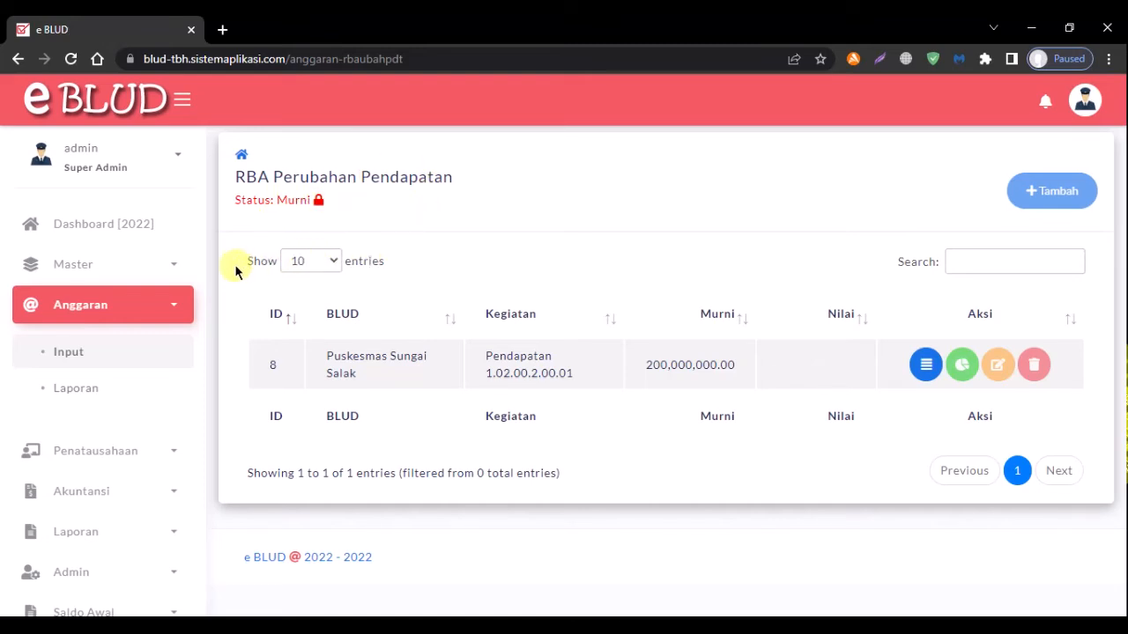
Open the Pengguna administration page and go to its Data Anggaran section.
{"action": "left_click", "coordinate": [126, 305]}
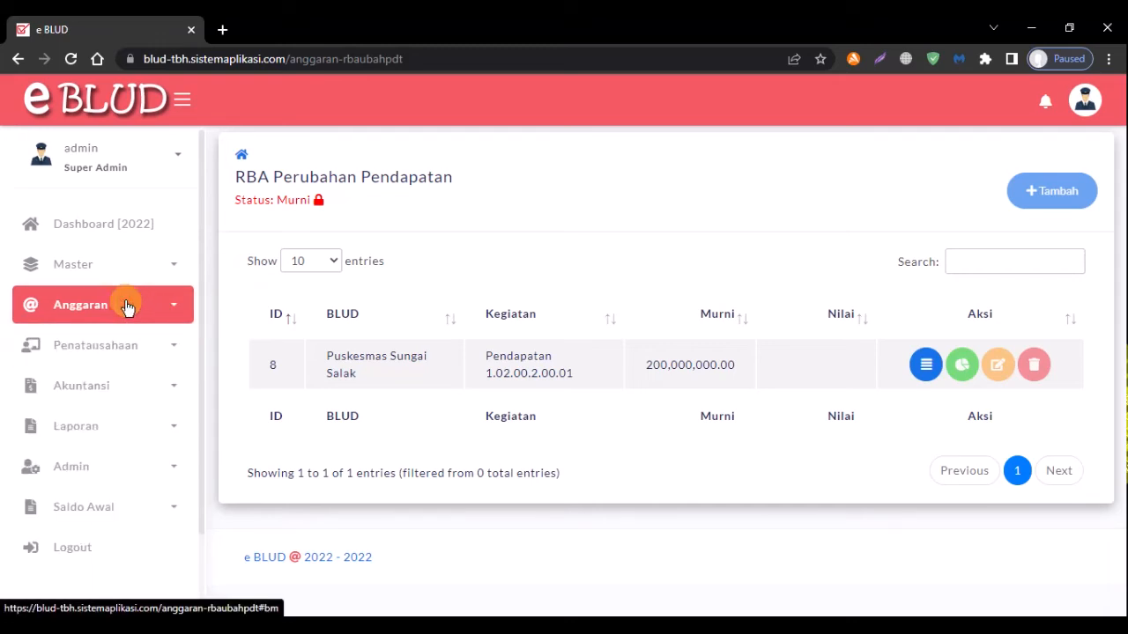
{"action": "left_click", "coordinate": [109, 470]}
{"action": "scroll", "coordinate": [108, 471], "scroll_direction": "down", "scroll_amount": 2}
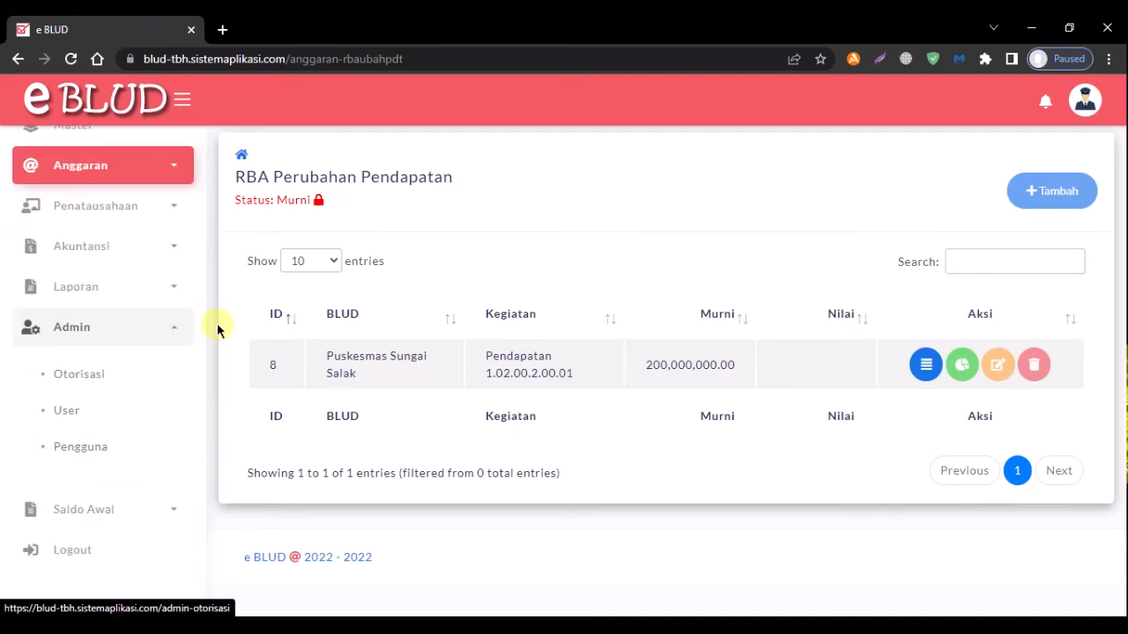
{"action": "left_click", "coordinate": [115, 451]}
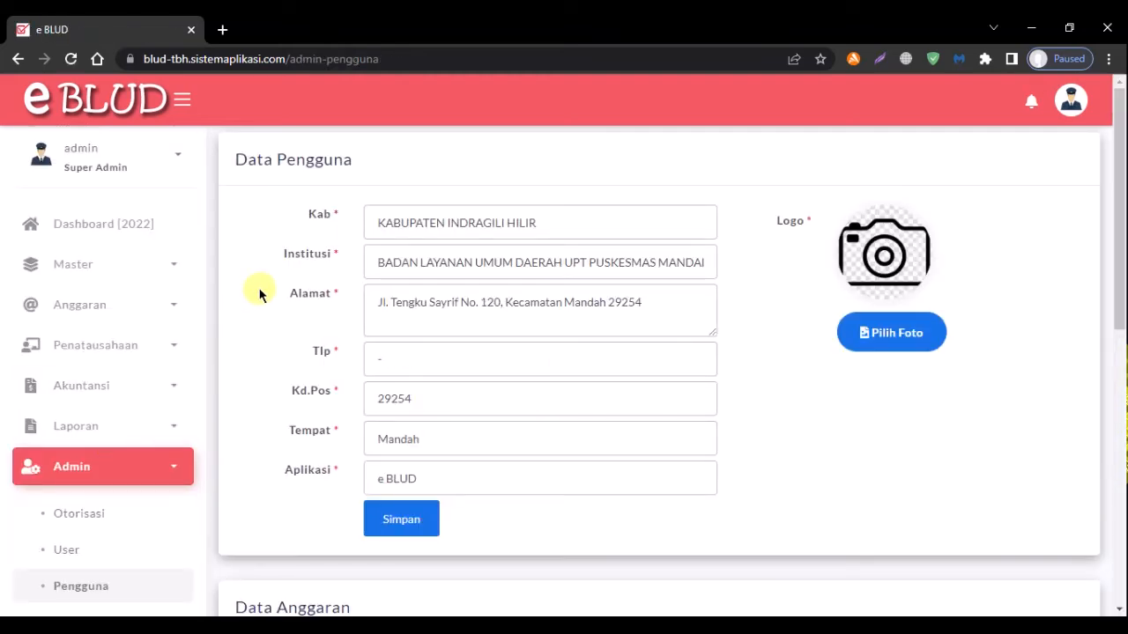
{"action": "scroll", "coordinate": [259, 295], "scroll_direction": "down", "scroll_amount": 1}
{"action": "scroll", "coordinate": [259, 294], "scroll_direction": "down", "scroll_amount": 4}
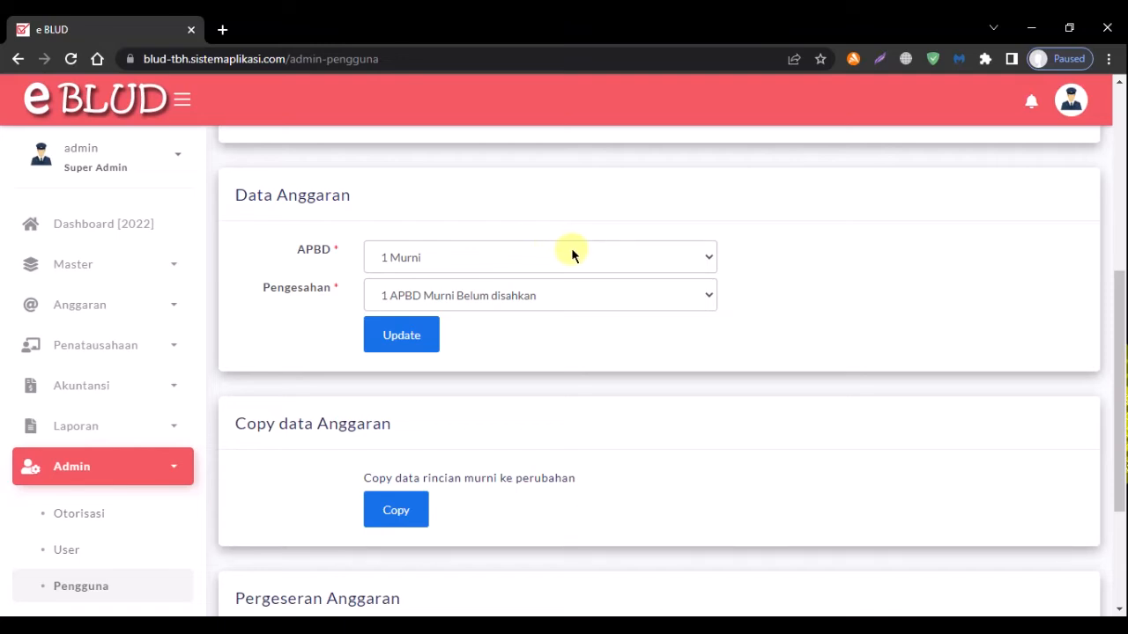
Examine the available APBD and Pengesahan options in Data Anggaran, keeping the current selections.
{"action": "left_click", "coordinate": [559, 266]}
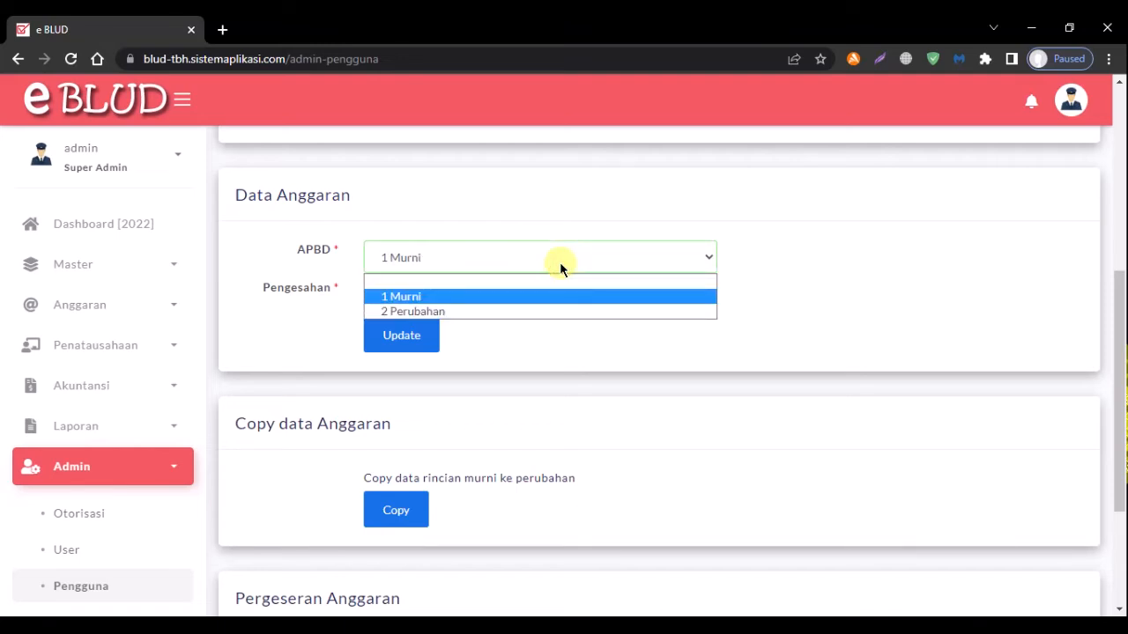
{"action": "left_click", "coordinate": [561, 297]}
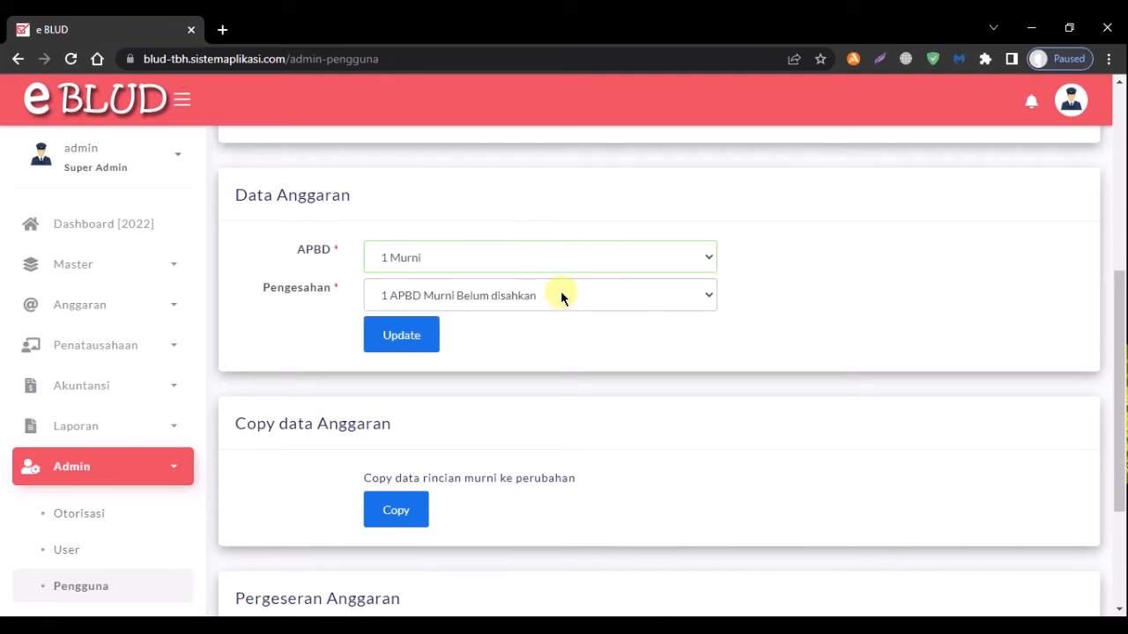
{"action": "left_click", "coordinate": [601, 302]}
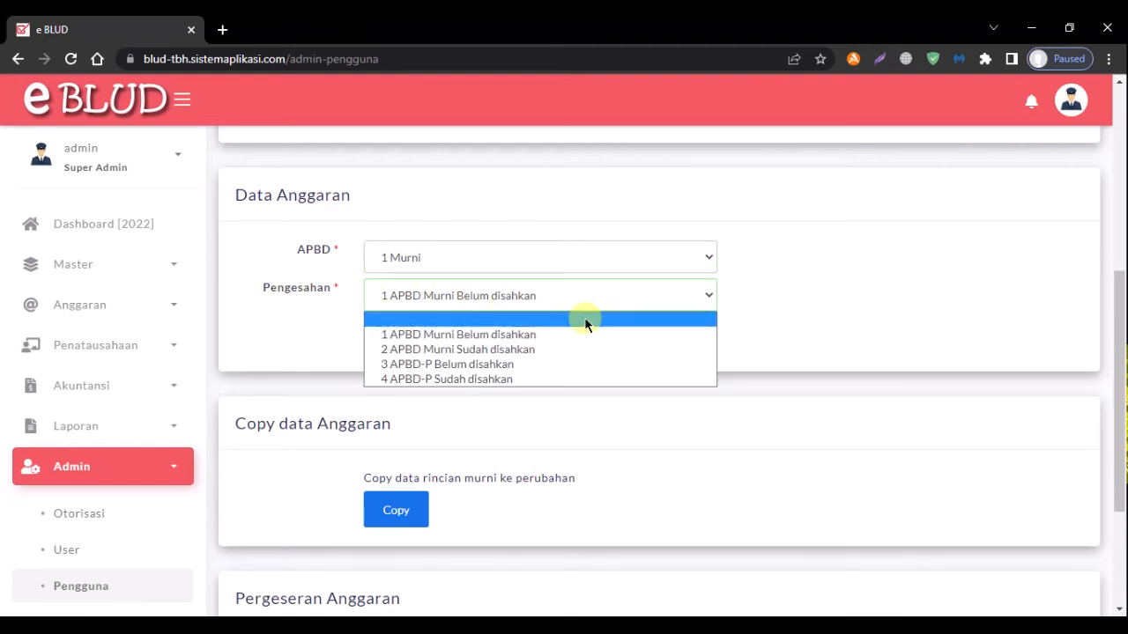
{"action": "left_click", "coordinate": [570, 333]}
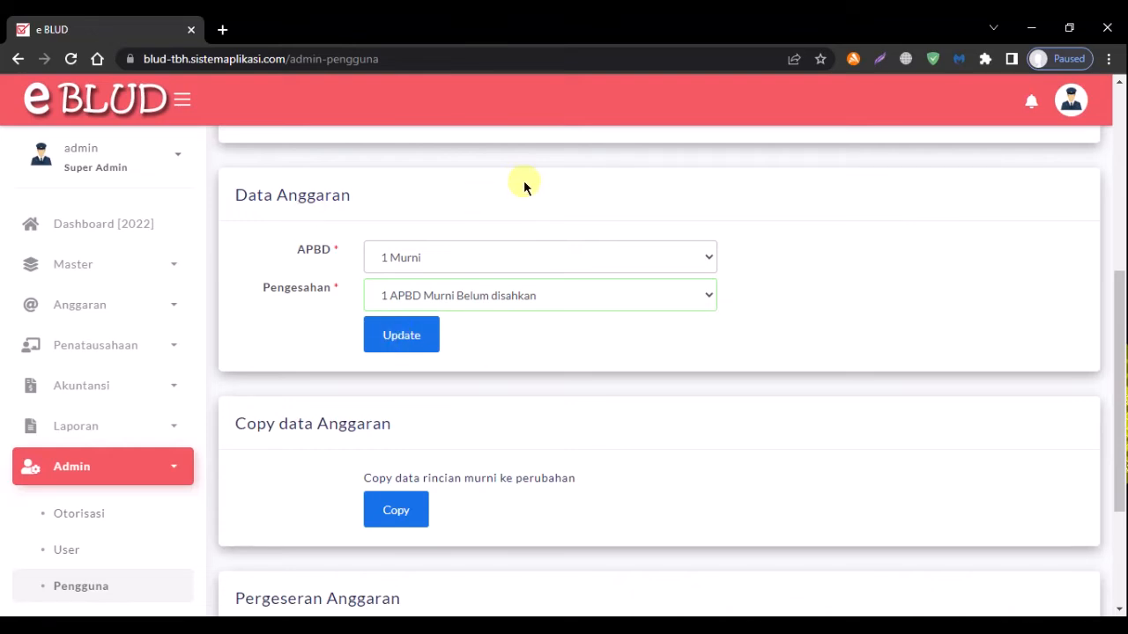
Set APBD to 2 Perubahan and Pengesahan to 3 APBD-P Belum disahkan in Data Anggaran and save the update.
{"action": "left_click", "coordinate": [495, 254]}
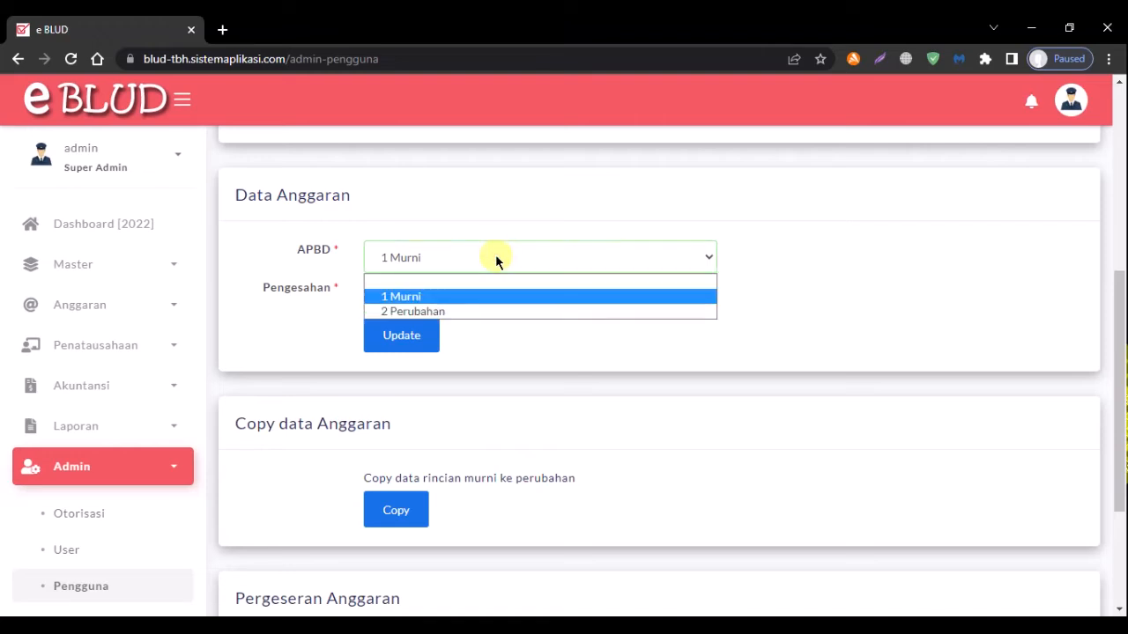
{"action": "left_click", "coordinate": [459, 312]}
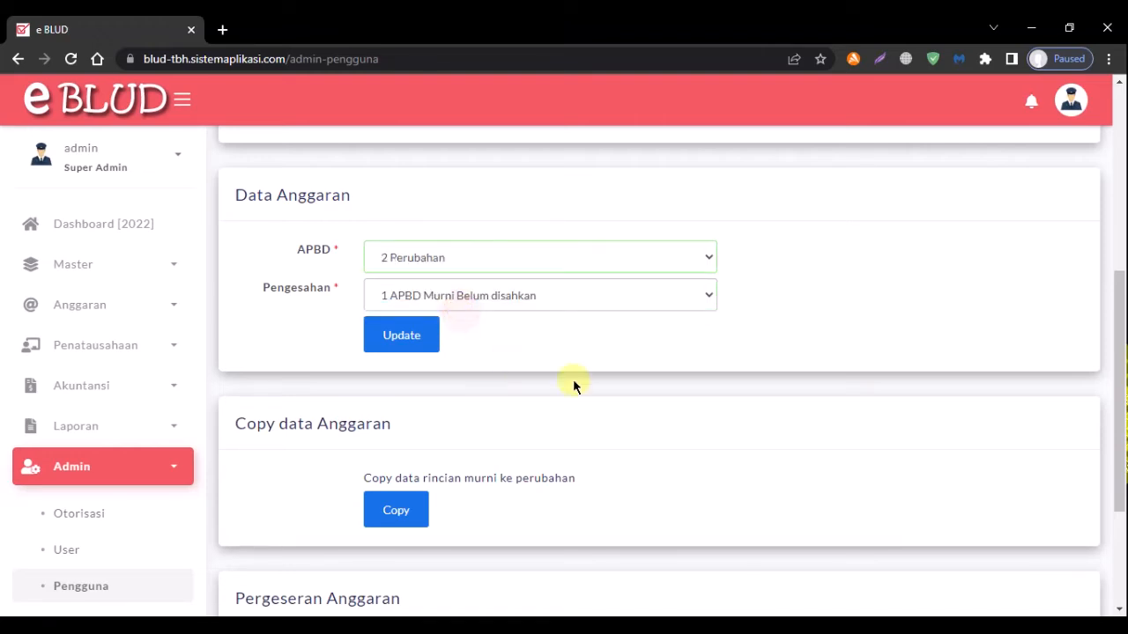
{"action": "left_click", "coordinate": [606, 296]}
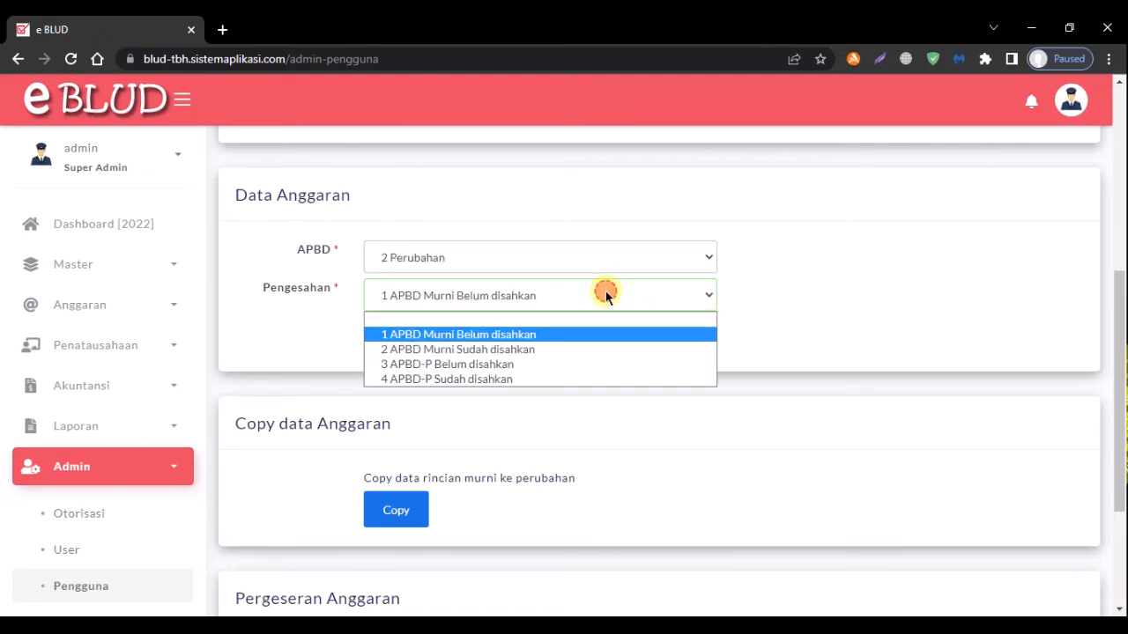
{"action": "left_click", "coordinate": [493, 371]}
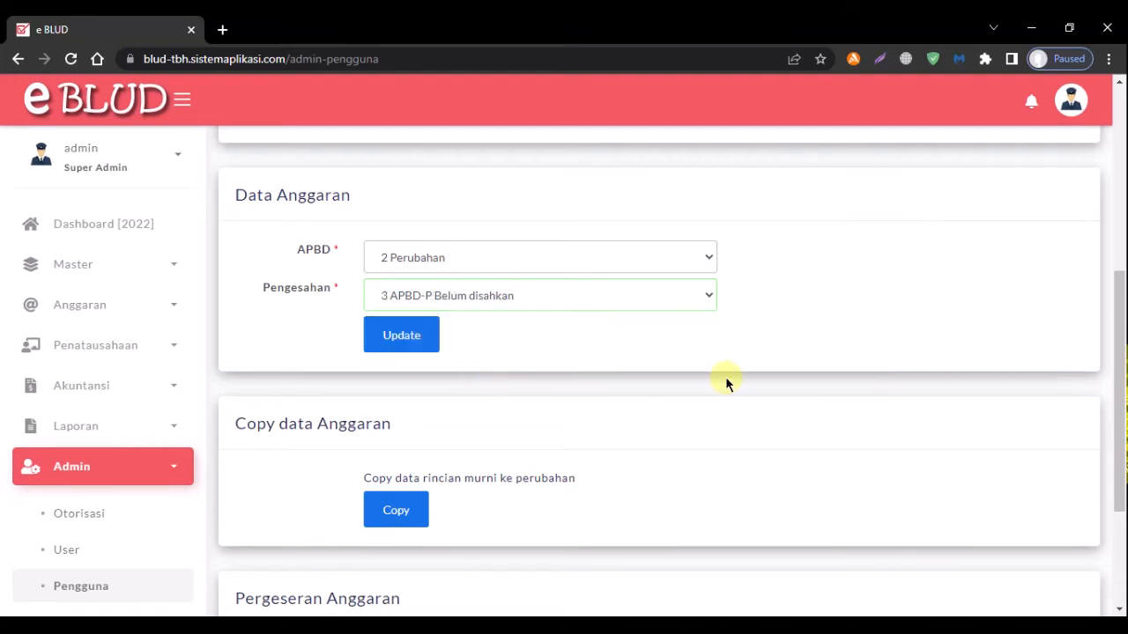
{"action": "left_click", "coordinate": [397, 337]}
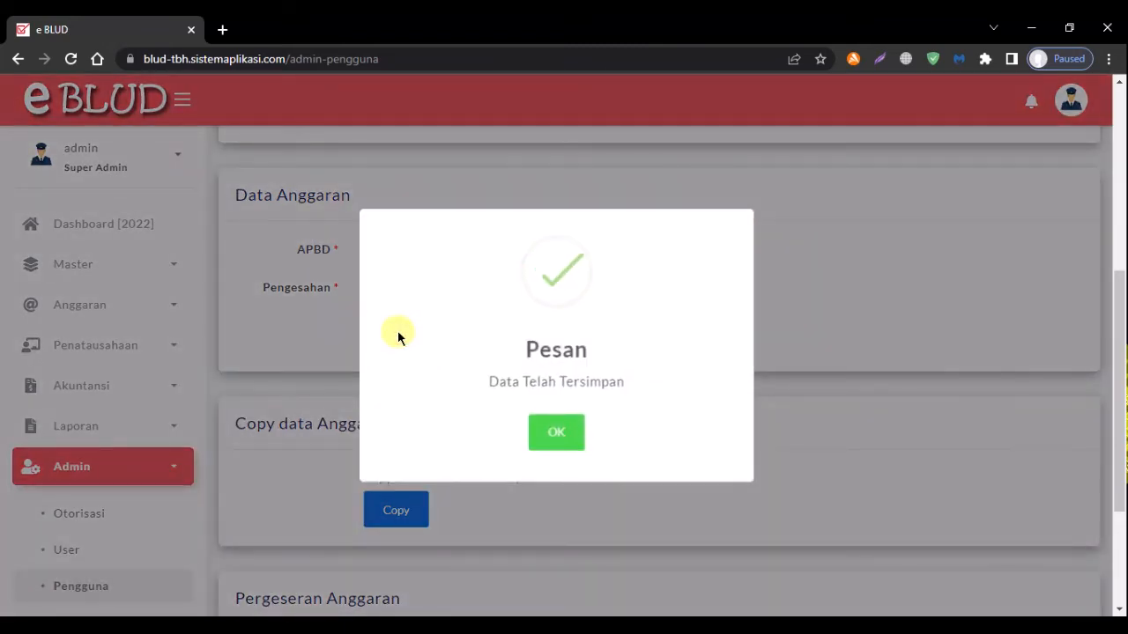
{"action": "left_click", "coordinate": [562, 433]}
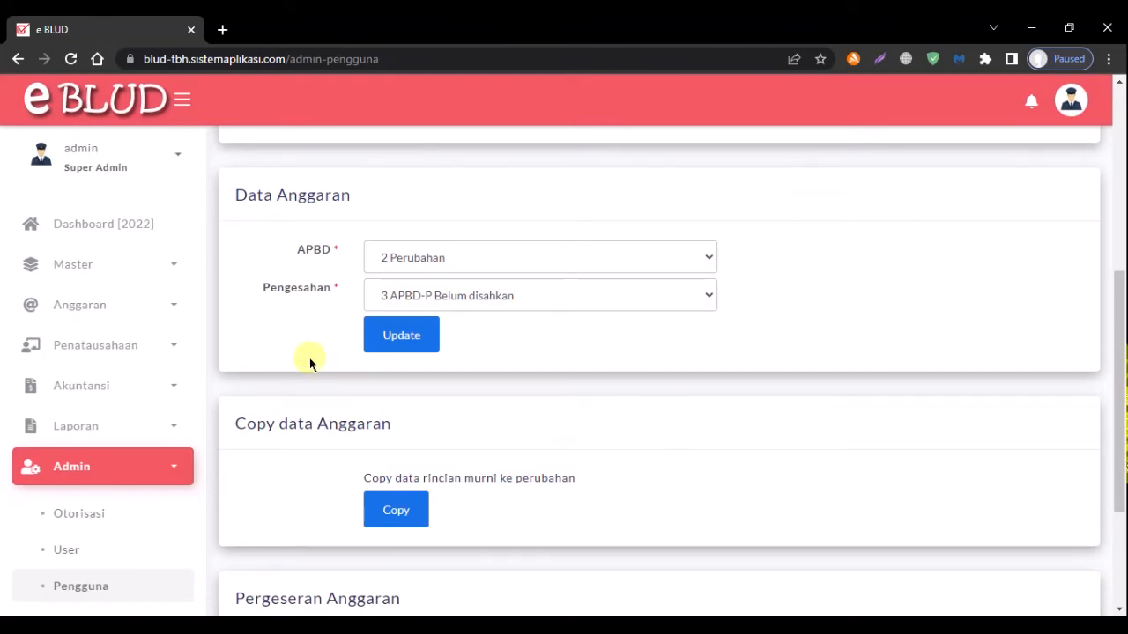
Try to copy the Murni budget details to Perubahan while the APBD-P status is active.
{"action": "scroll", "coordinate": [309, 357], "scroll_direction": "down", "scroll_amount": 1}
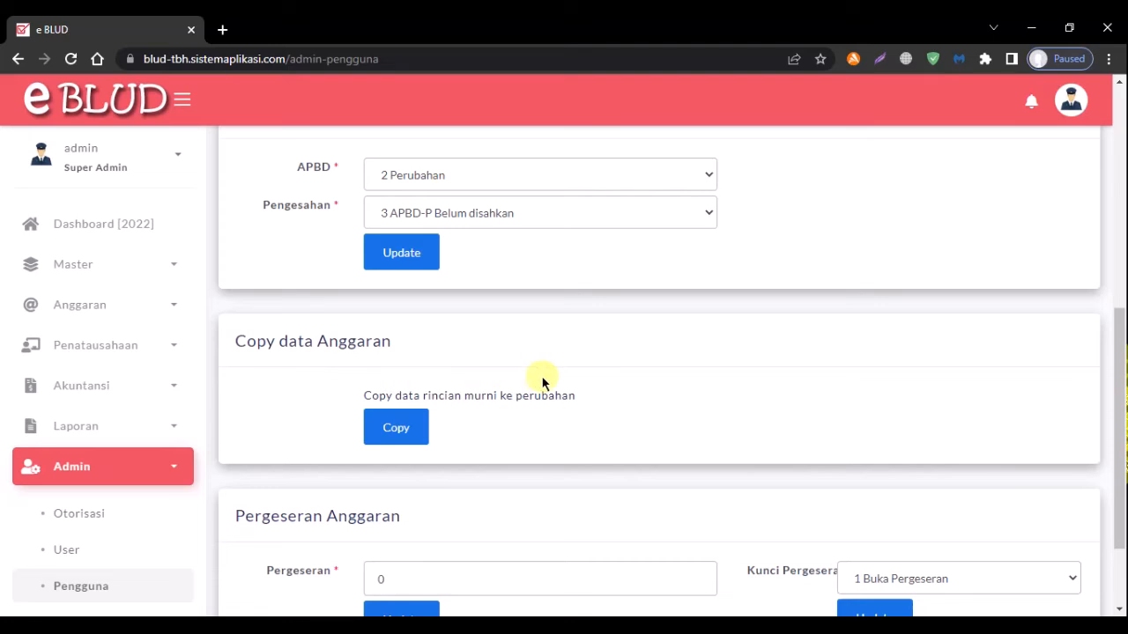
{"action": "left_click", "coordinate": [405, 428]}
{"action": "left_click", "coordinate": [403, 430]}
{"action": "left_click", "coordinate": [393, 431]}
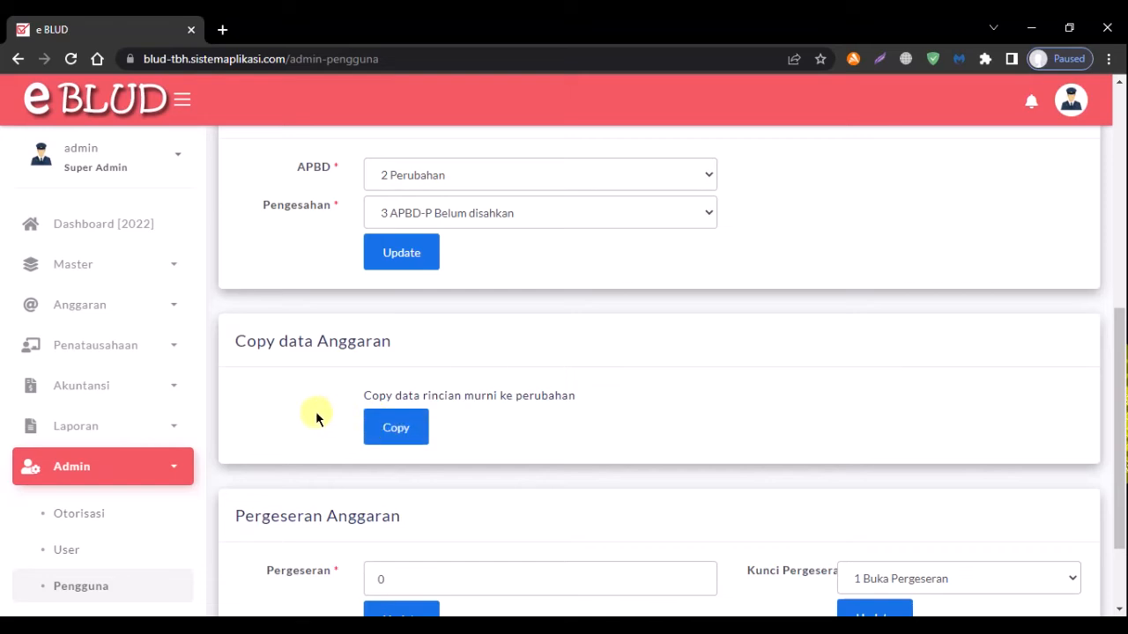
{"action": "scroll", "coordinate": [317, 419], "scroll_direction": "down", "scroll_amount": 1}
{"action": "left_click", "coordinate": [403, 357]}
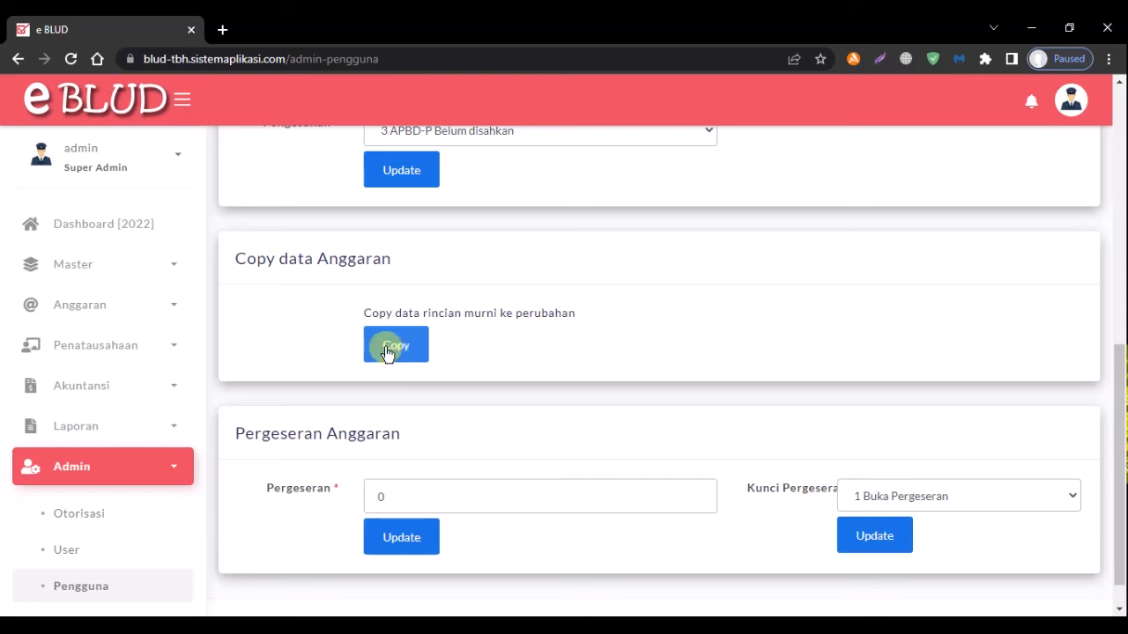
{"action": "left_click", "coordinate": [395, 345]}
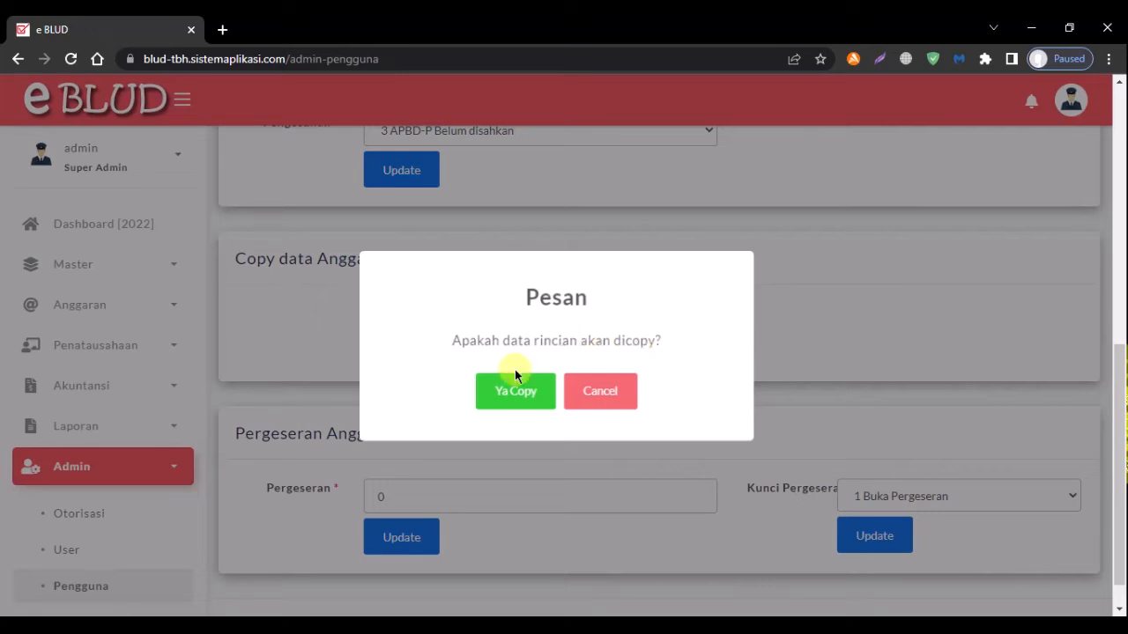
{"action": "left_click", "coordinate": [521, 397]}
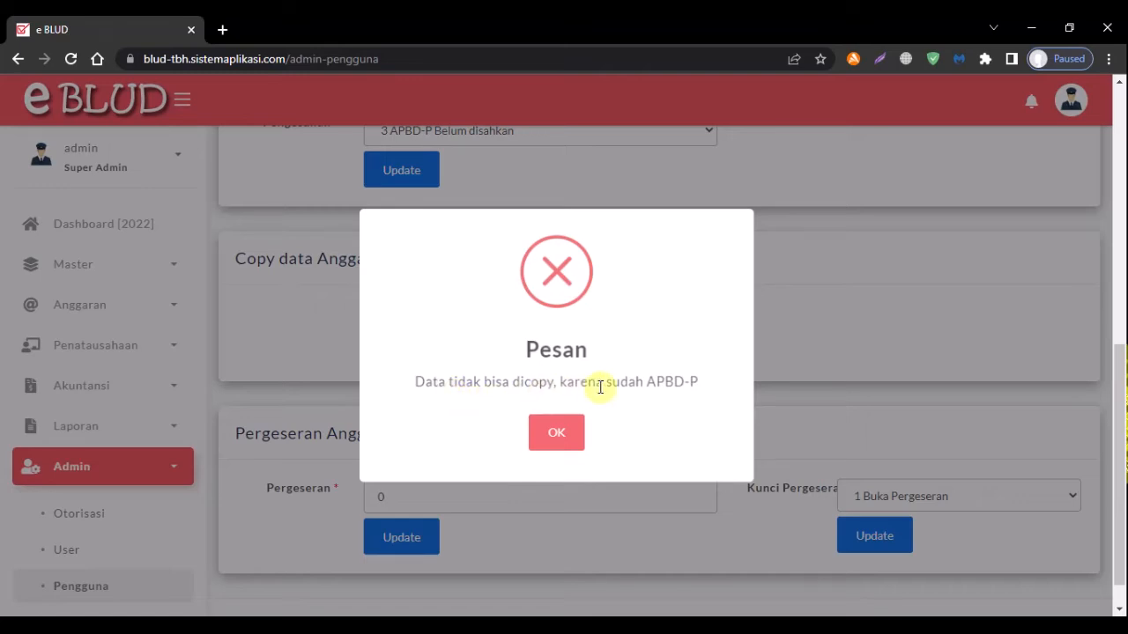
{"action": "left_click", "coordinate": [564, 438]}
{"action": "left_click", "coordinate": [557, 438]}
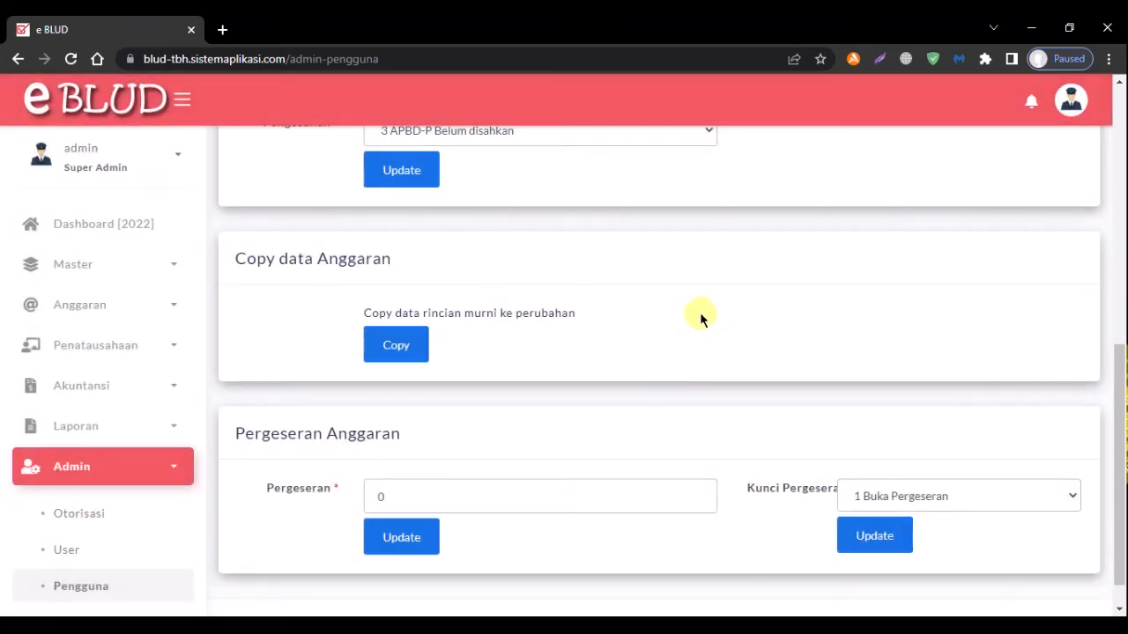
Set APBD to 1 Murni and Pengesahan to 2 APBD Murni Sudah disahkan in Data Anggaran and save the update.
{"action": "scroll", "coordinate": [373, 284], "scroll_direction": "up", "scroll_amount": 1}
{"action": "left_click", "coordinate": [608, 173]}
{"action": "left_click", "coordinate": [513, 211]}
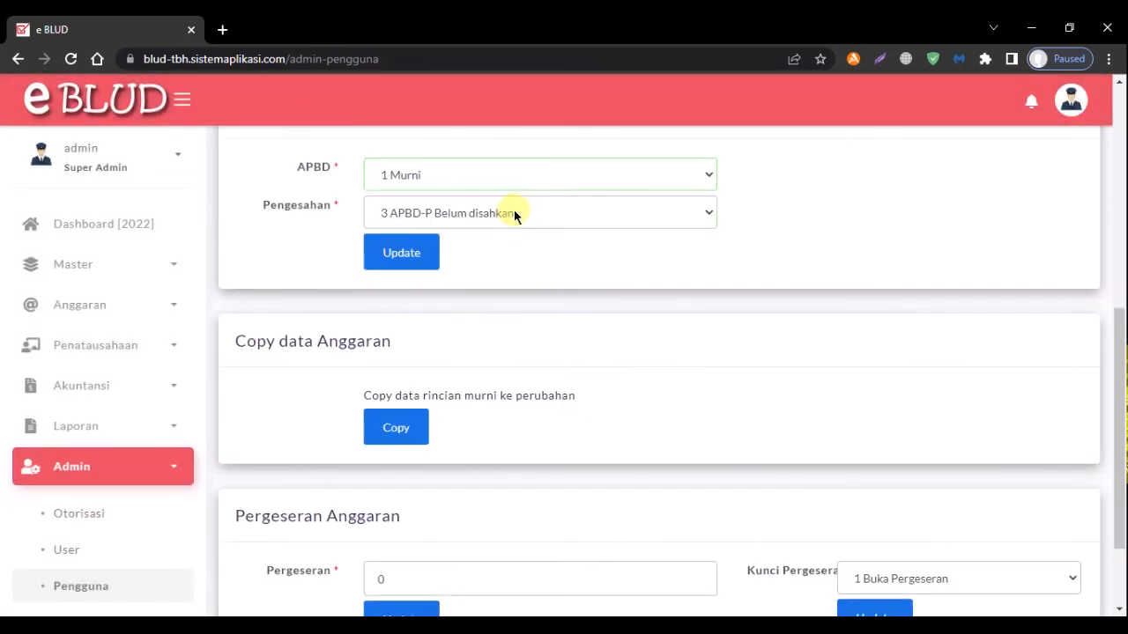
{"action": "left_click", "coordinate": [520, 216]}
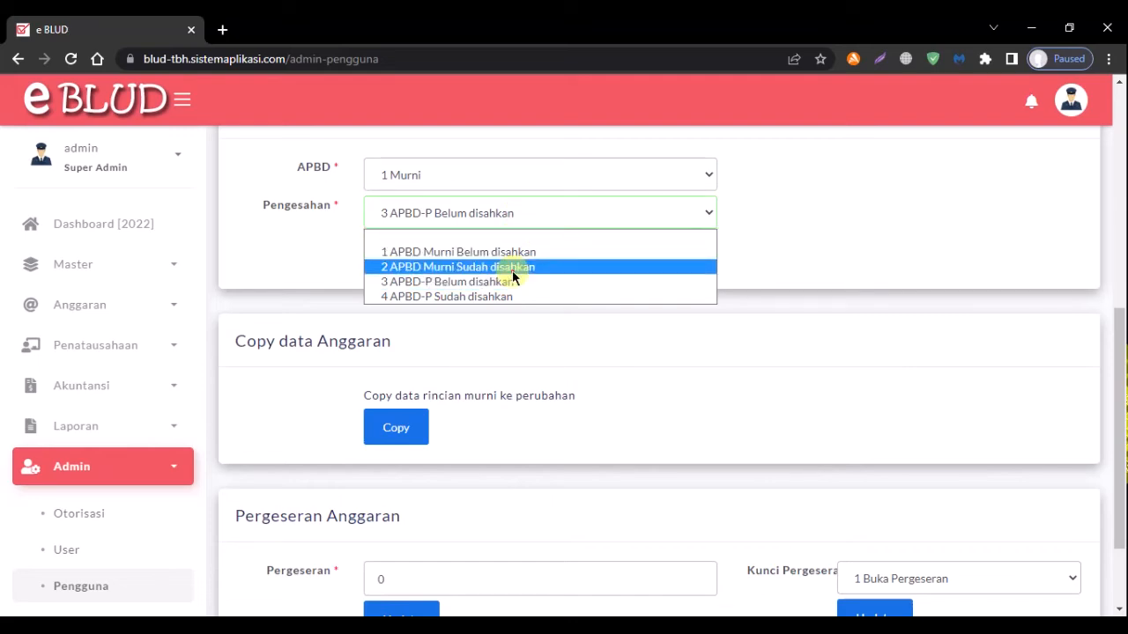
{"action": "left_click", "coordinate": [511, 266]}
{"action": "left_click", "coordinate": [392, 252]}
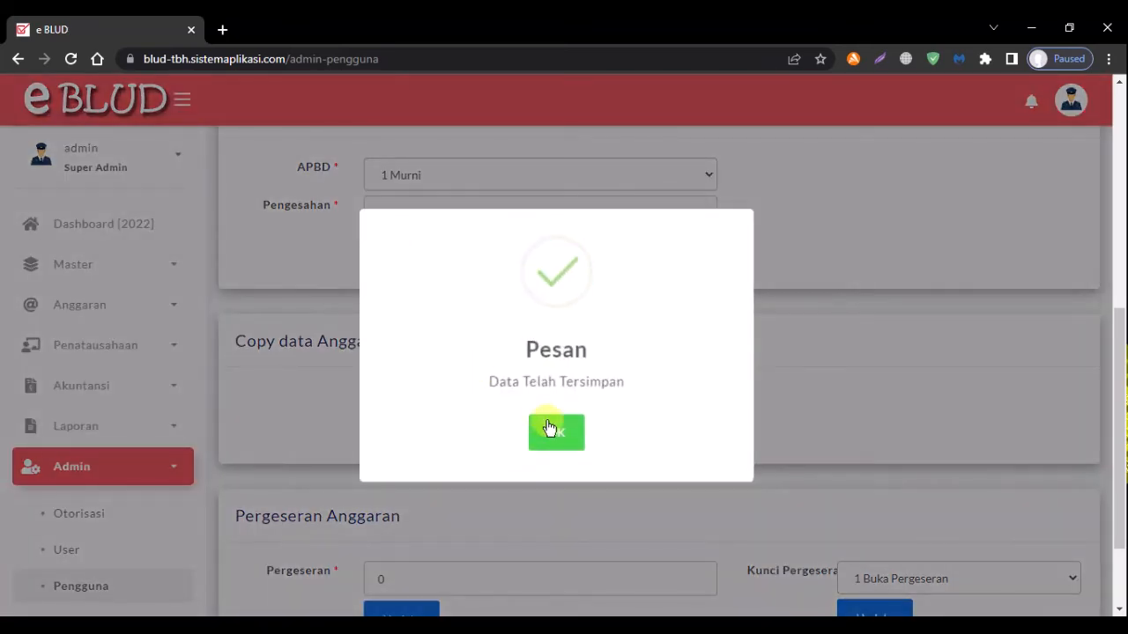
{"action": "left_click", "coordinate": [554, 429]}
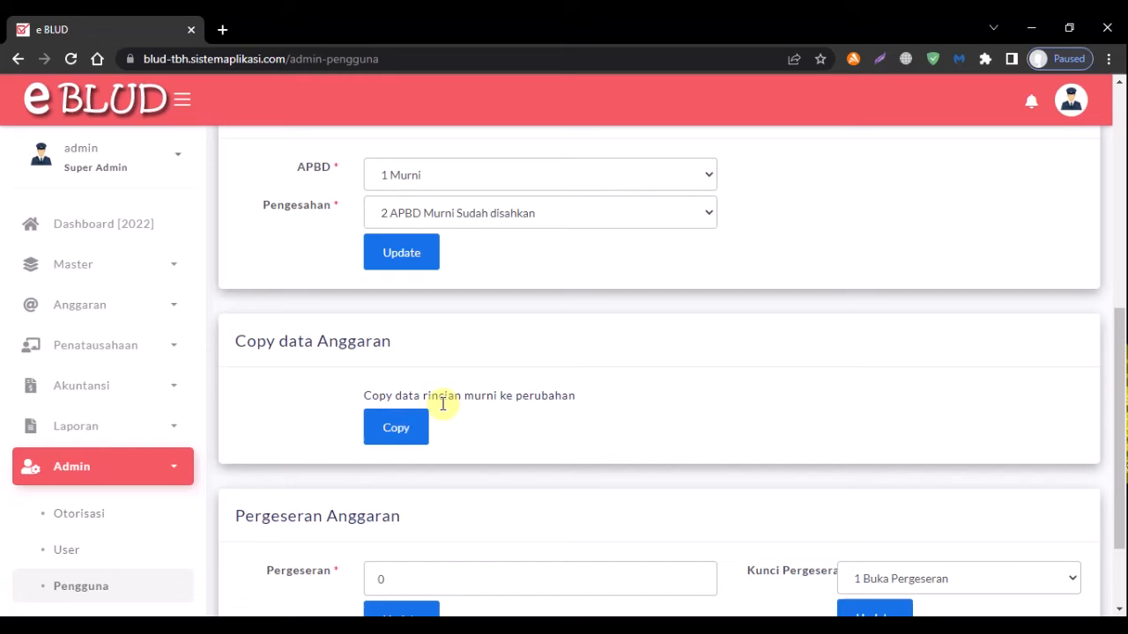
Copy the Murni budget detail data to Perubahan and confirm the copy.
{"action": "left_click", "coordinate": [391, 430]}
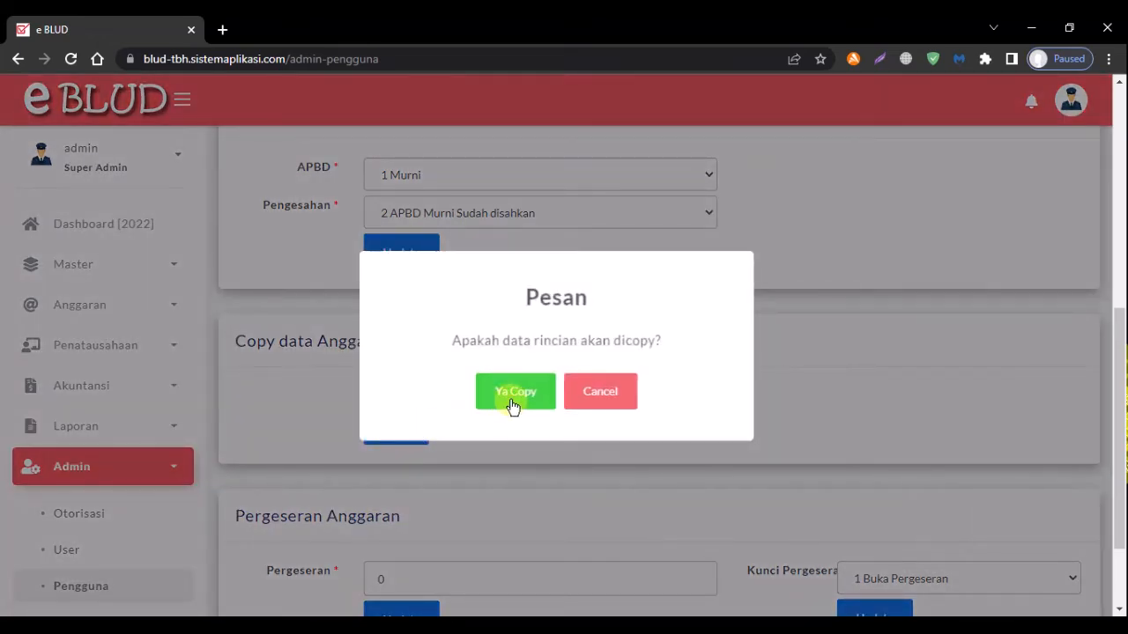
{"action": "left_click", "coordinate": [534, 391]}
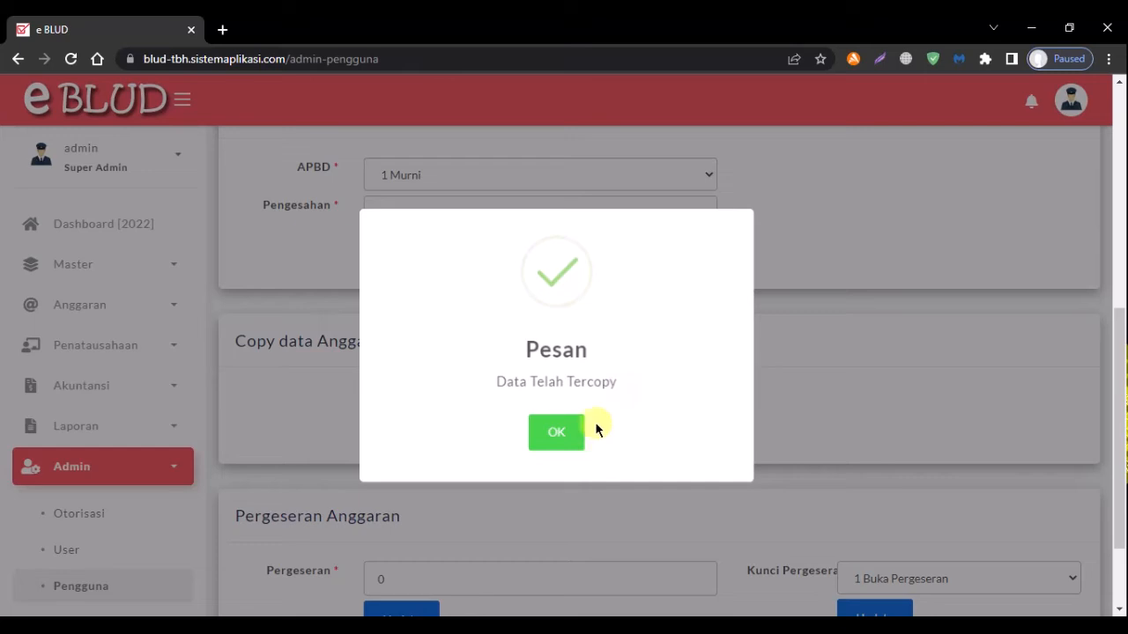
{"action": "left_click", "coordinate": [557, 432]}
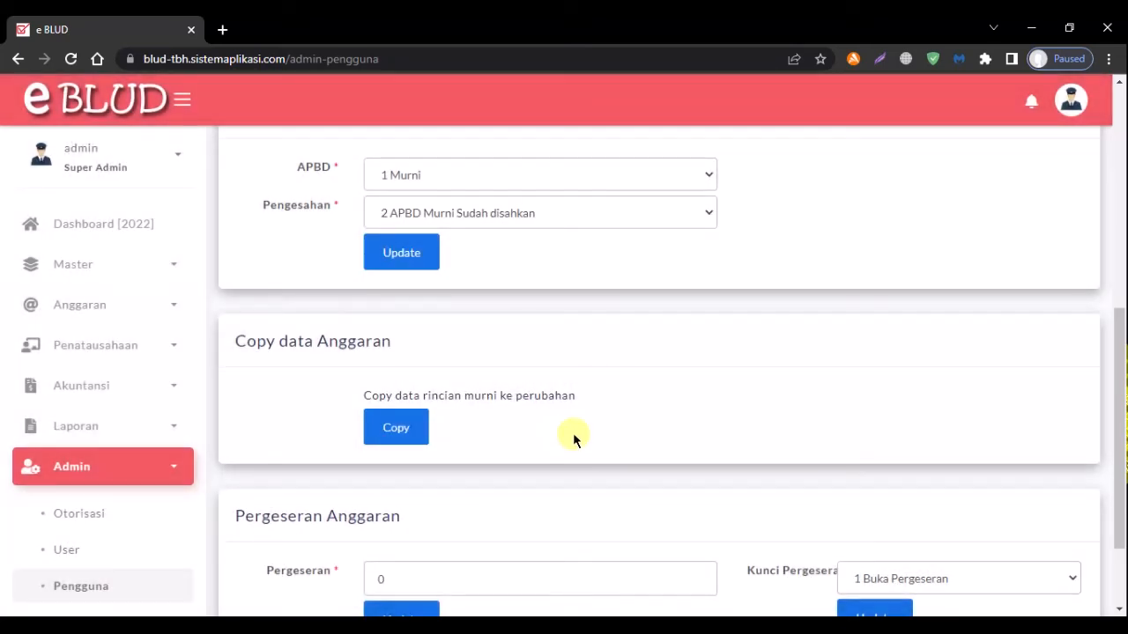
Switch the budget data to APBD 2 Perubahan with Pengesahan 3 APBD-P Belum disahkan and save it.
{"action": "left_click", "coordinate": [549, 173]}
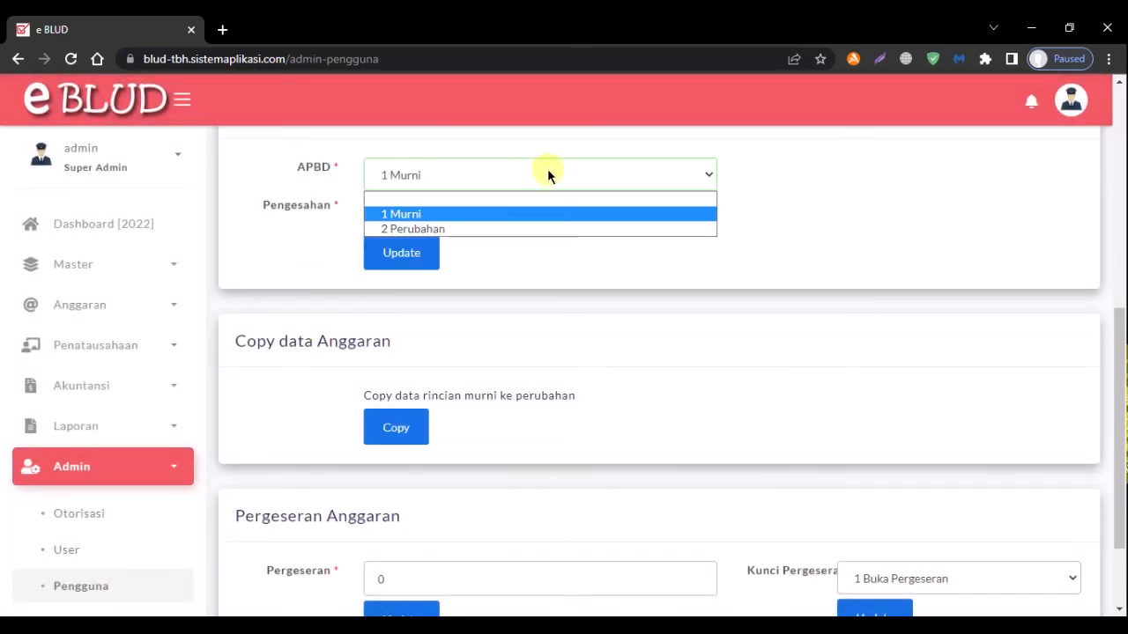
{"action": "left_click", "coordinate": [479, 228]}
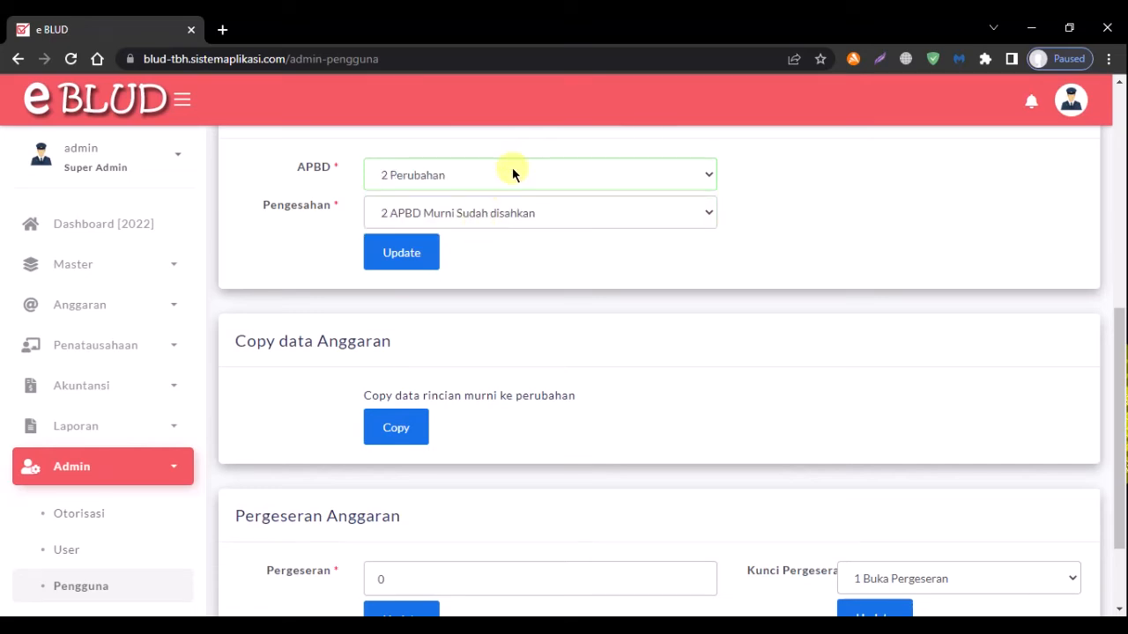
{"action": "left_click", "coordinate": [517, 216]}
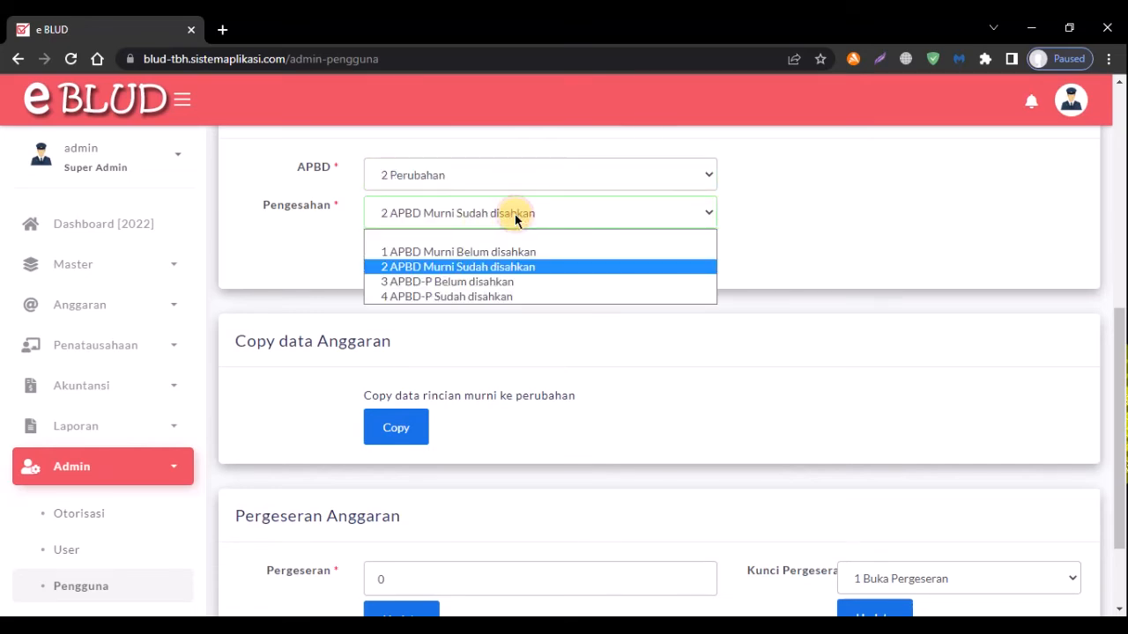
{"action": "left_click", "coordinate": [505, 282]}
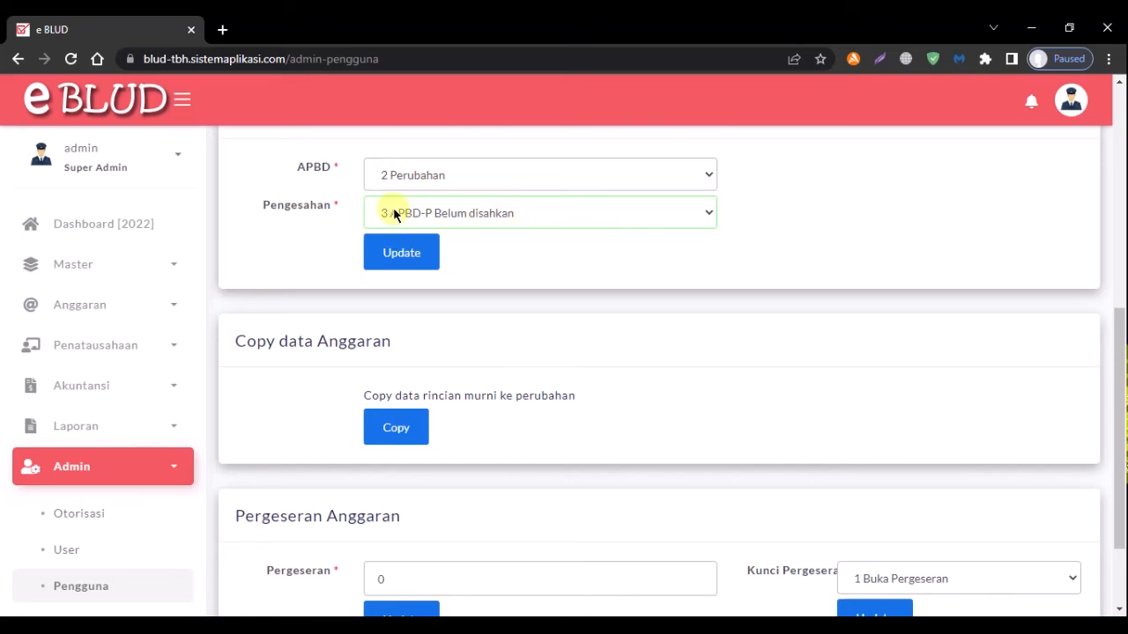
{"action": "left_click", "coordinate": [399, 255]}
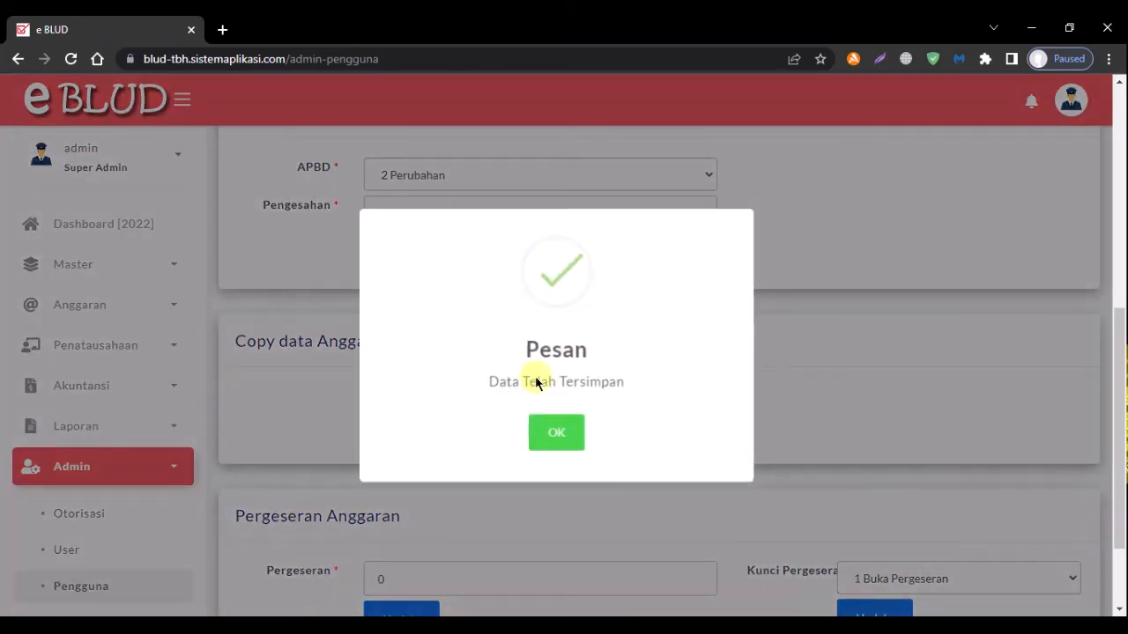
Open the RBA Pendapatan Perubahan budget and display the account list of the Puskesmas Sungai Salak Pendapatan entry.
{"action": "left_click", "coordinate": [558, 431]}
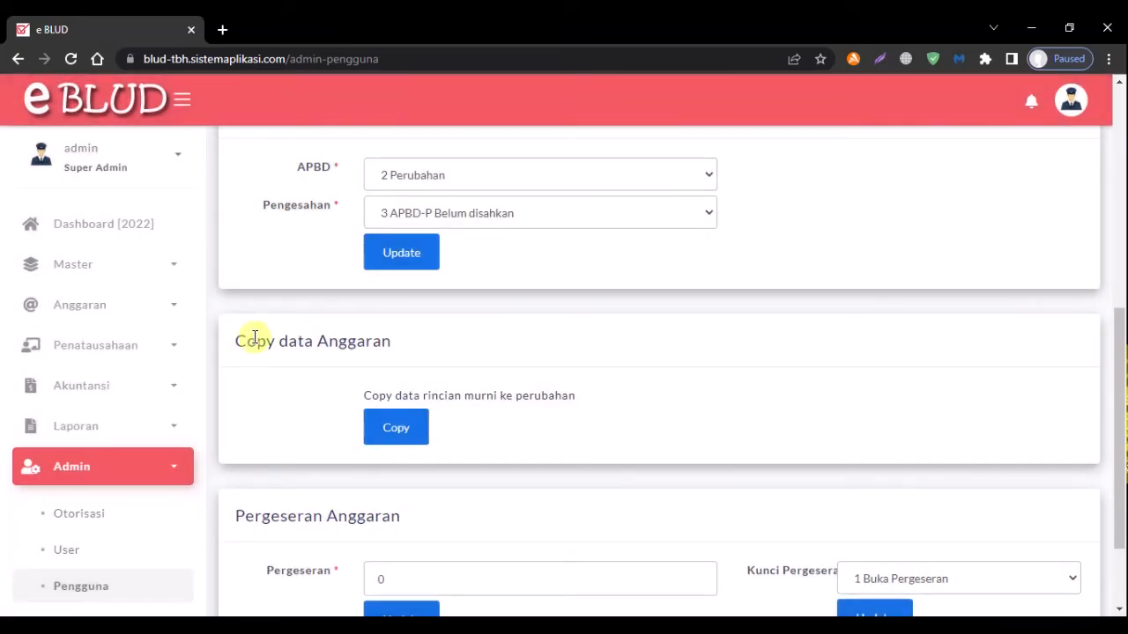
{"action": "left_click", "coordinate": [141, 310]}
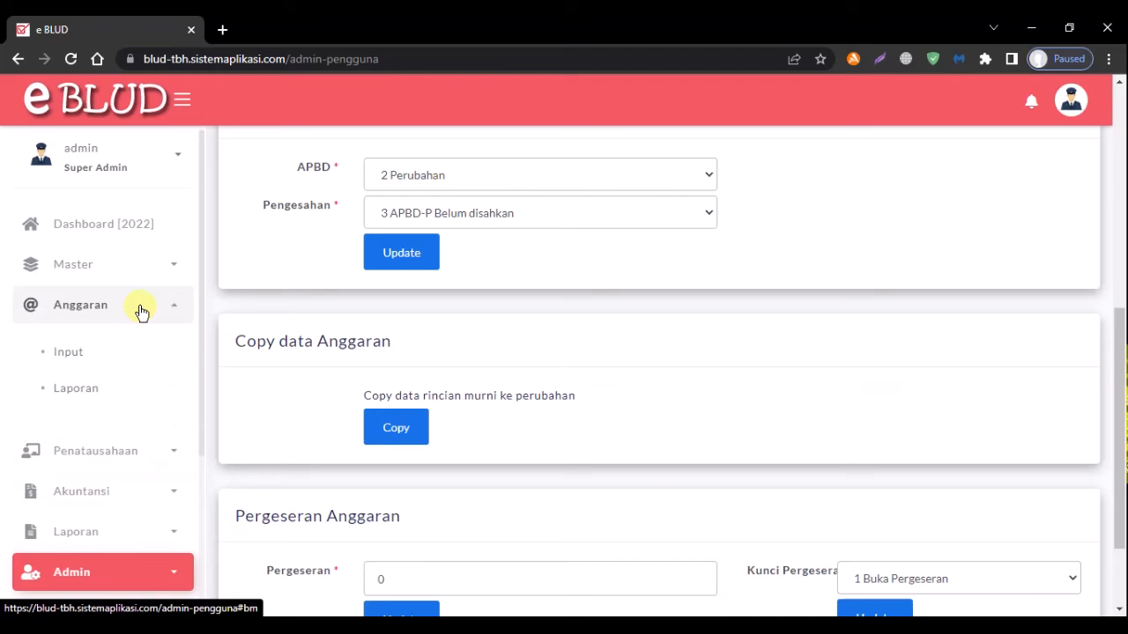
{"action": "left_click", "coordinate": [99, 360]}
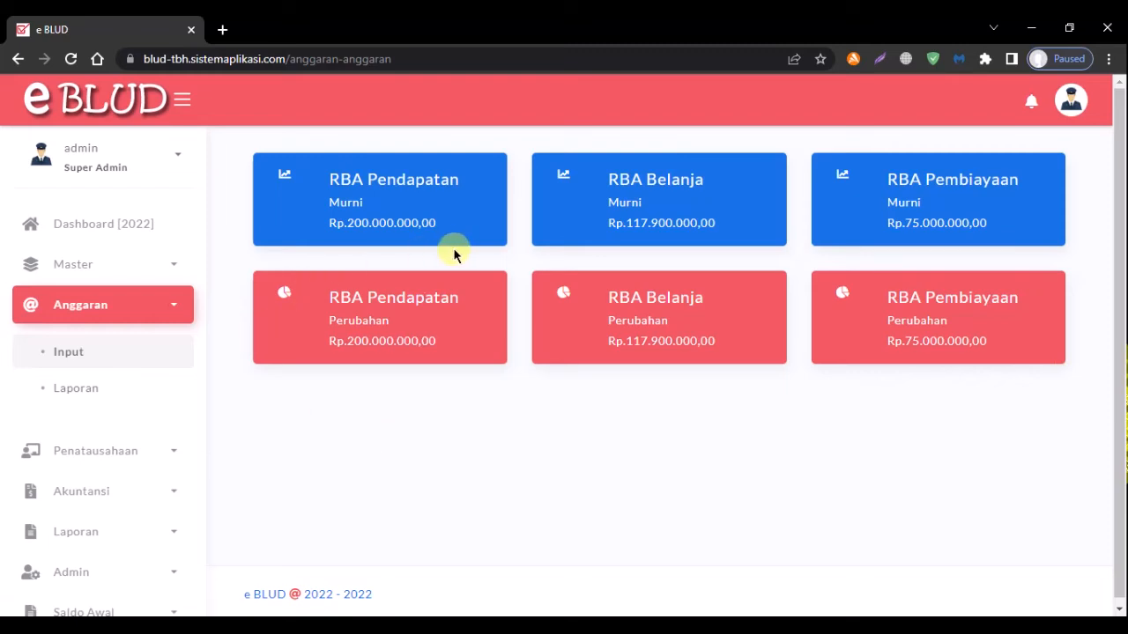
{"action": "left_click", "coordinate": [481, 322]}
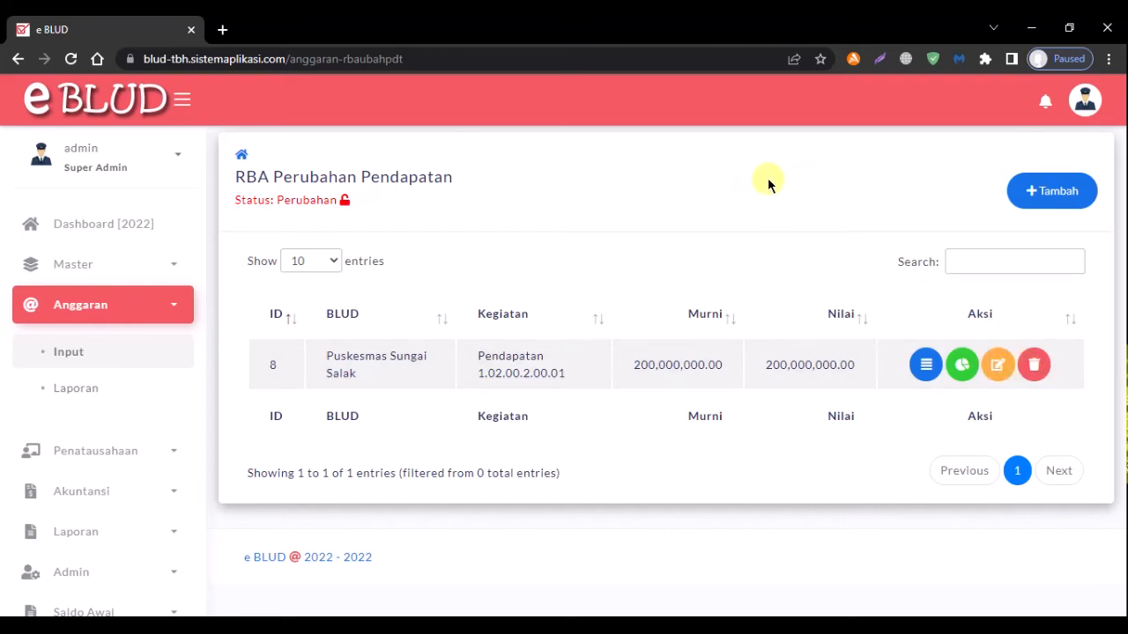
{"action": "left_click", "coordinate": [924, 368]}
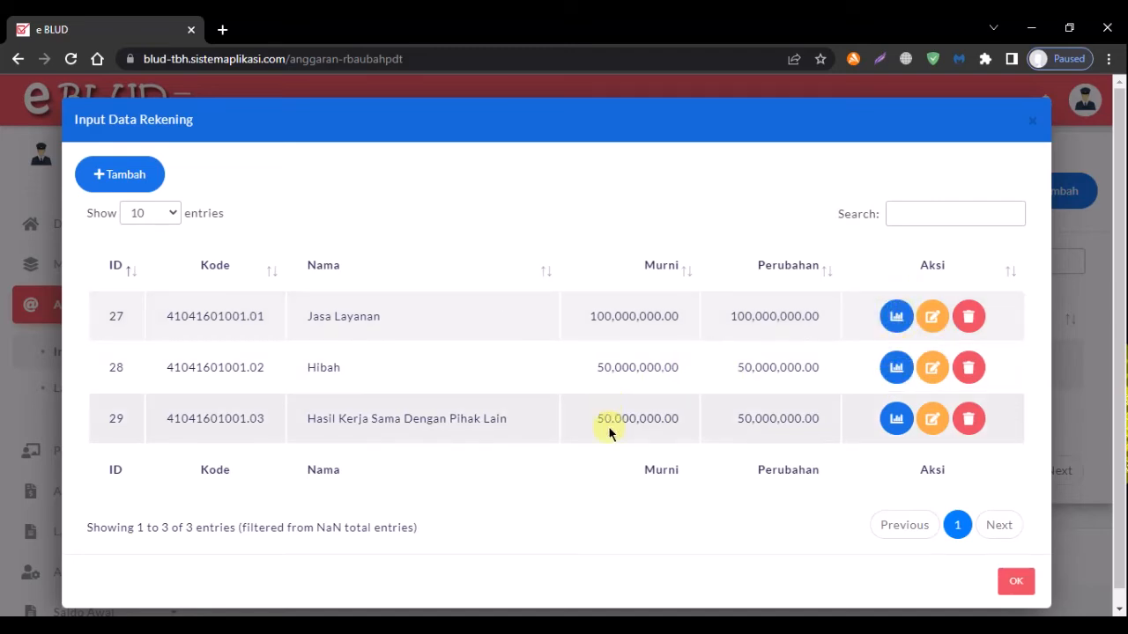
Set the Perubahan Harga of the Pasien Umum detail under Jasa Layanan to 125,000,000 and save it.
{"action": "left_click", "coordinate": [897, 316]}
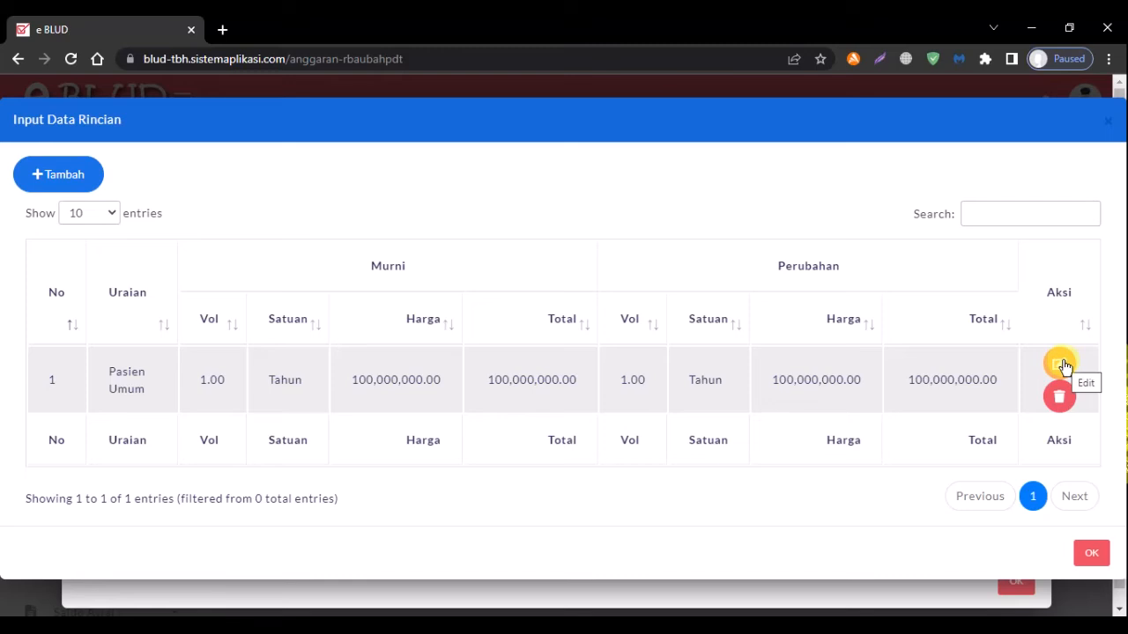
{"action": "left_click", "coordinate": [1059, 364]}
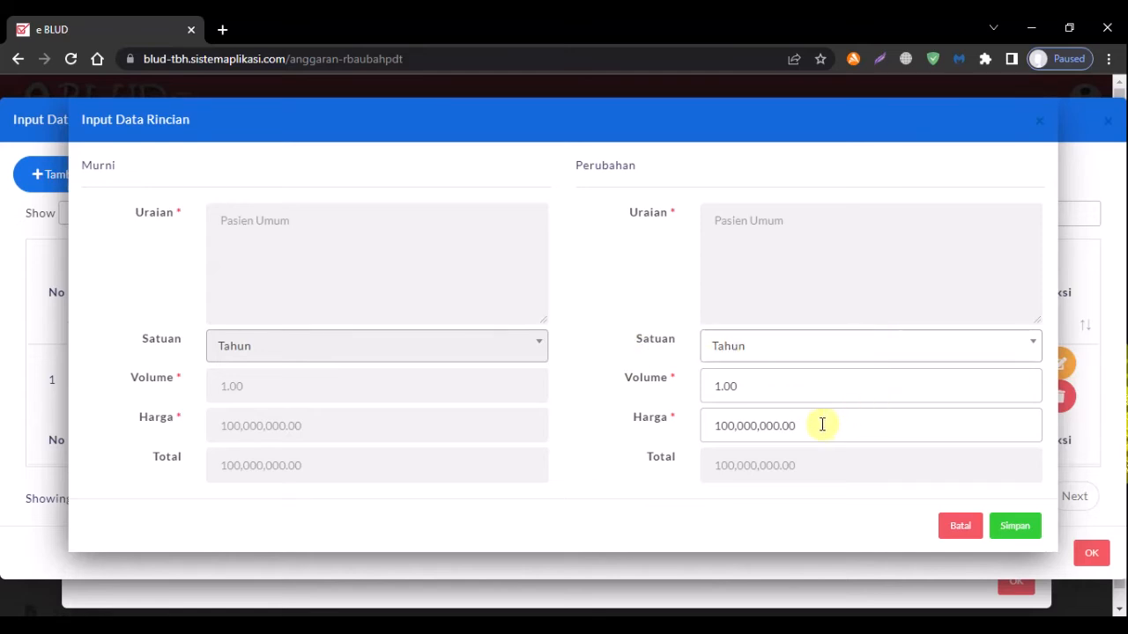
{"action": "left_click_drag", "start_coordinate": [828, 425], "coordinate": [682, 425]}
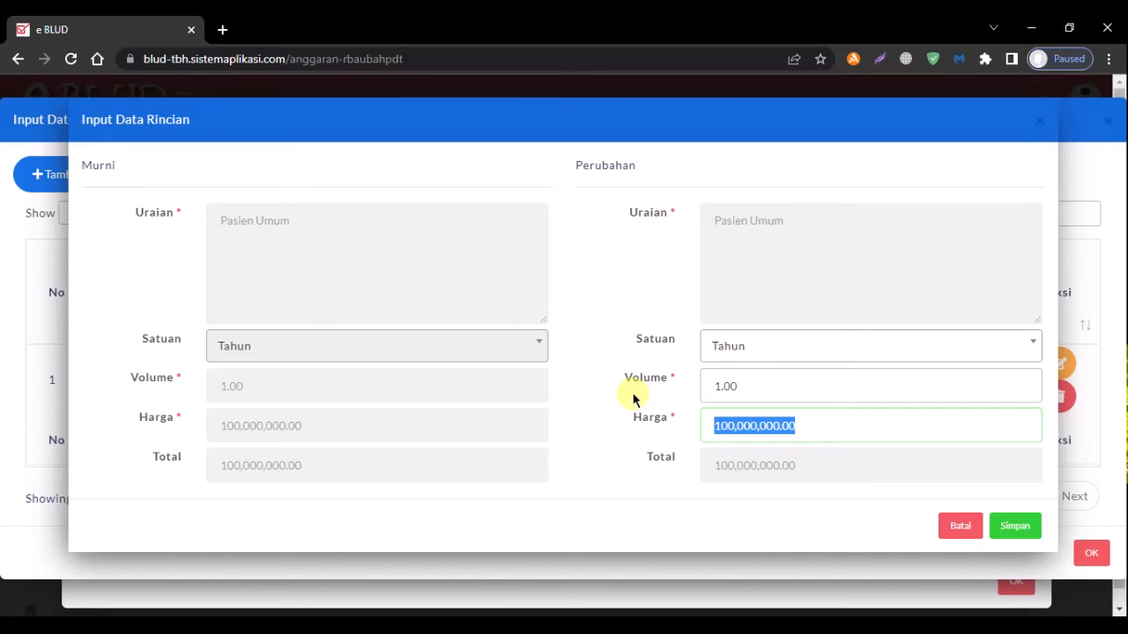
{"action": "type", "text": "125"}
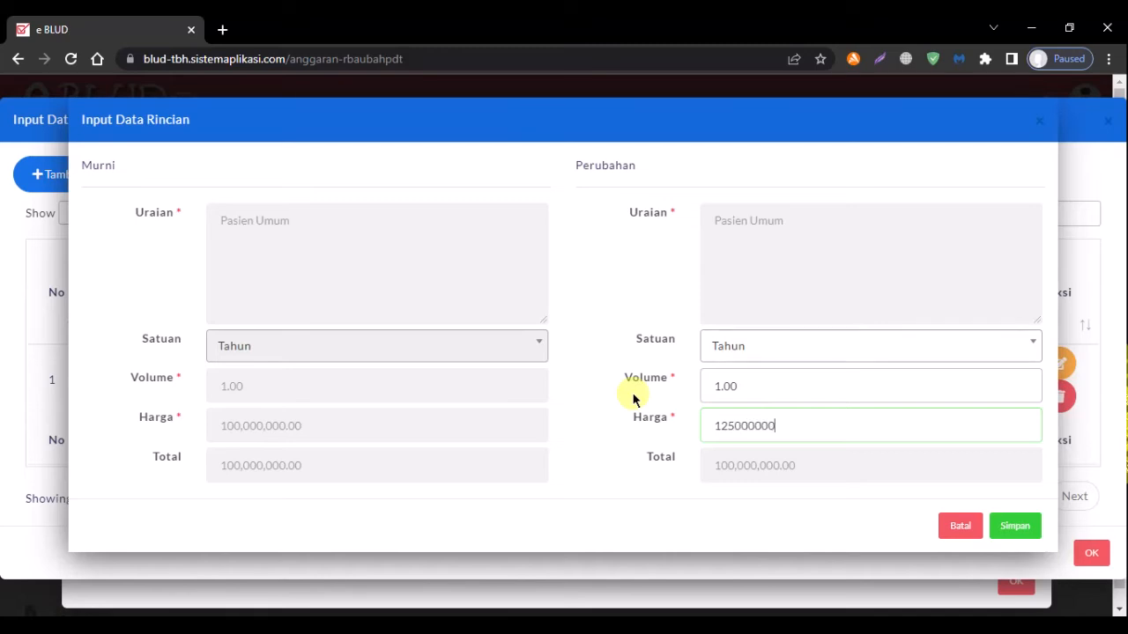
{"action": "type", "text": "000000"}
{"action": "left_click", "coordinate": [633, 398]}
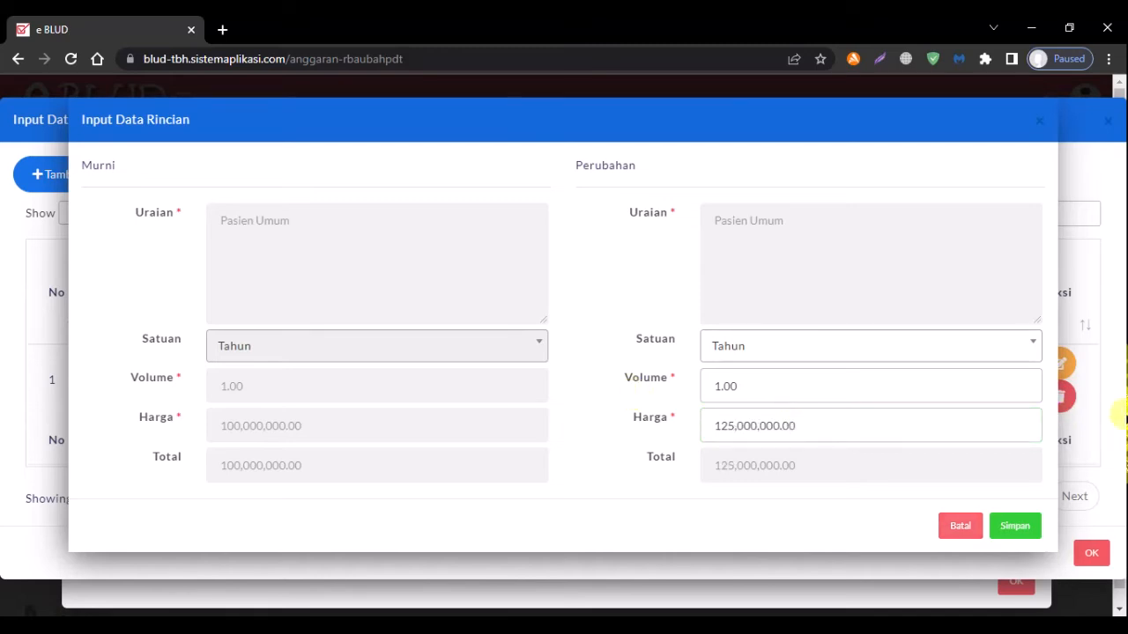
{"action": "left_click", "coordinate": [1020, 531]}
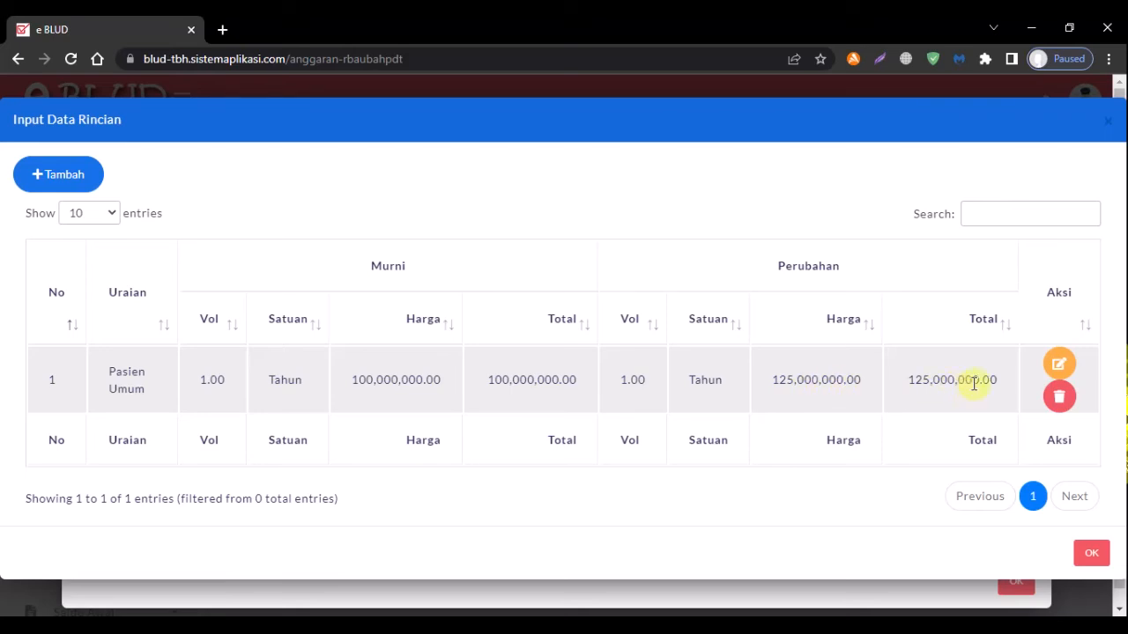
{"action": "left_click", "coordinate": [1101, 550]}
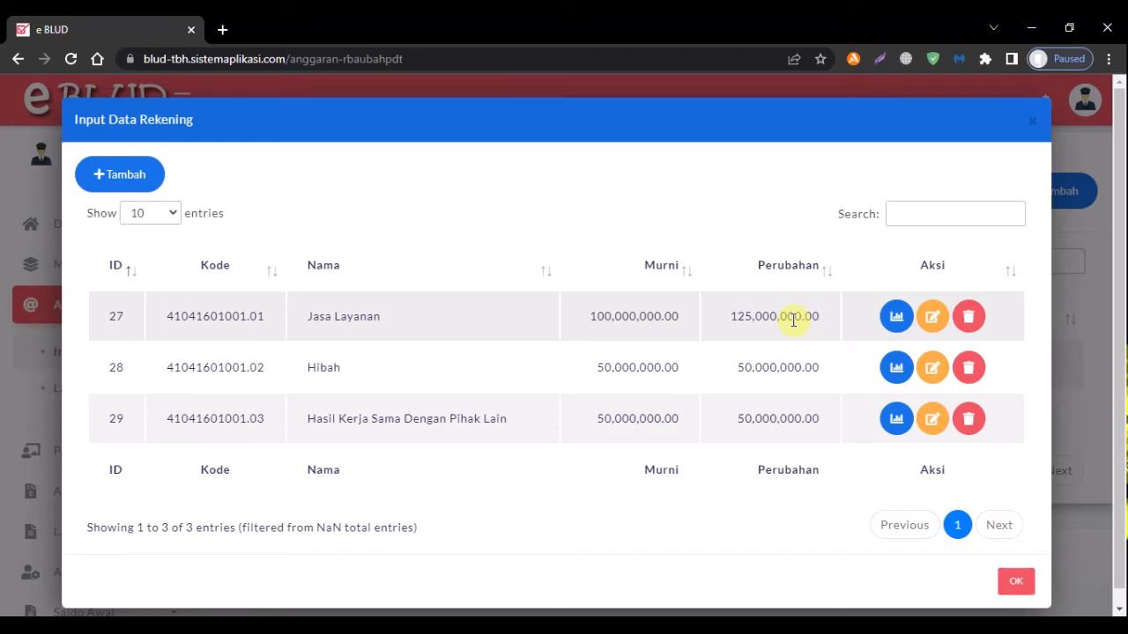
Start a new Perubahan detail under Jasa Layanan with Uraian Lainnya, Satuan Tahun and Volume 1.
{"action": "left_click", "coordinate": [896, 316]}
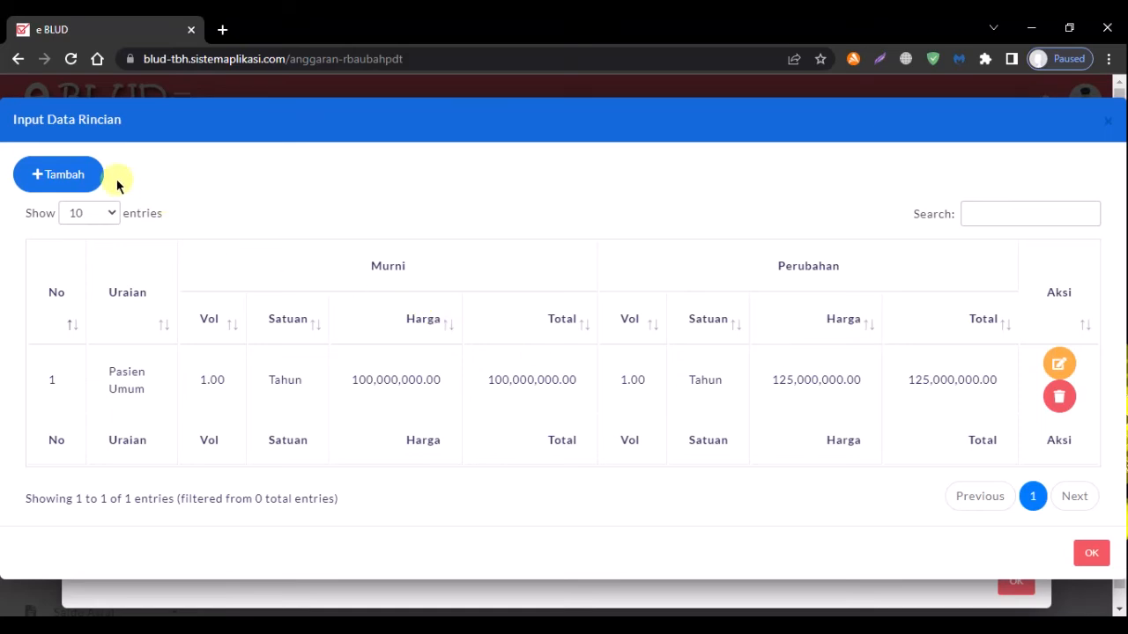
{"action": "left_click", "coordinate": [67, 180]}
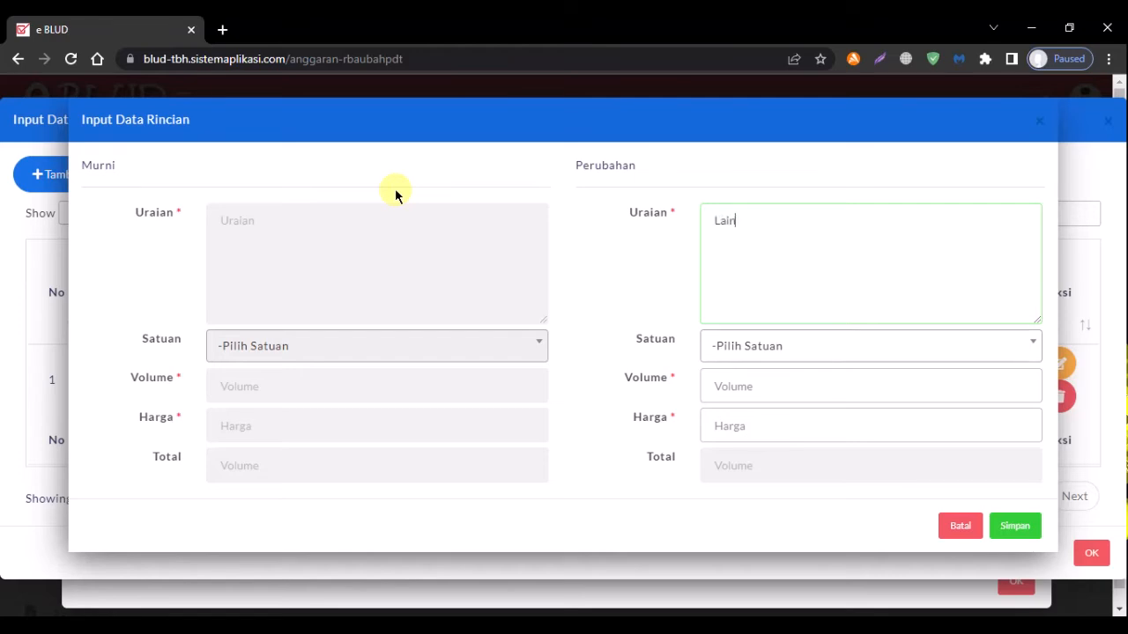
{"action": "left_click", "coordinate": [787, 353]}
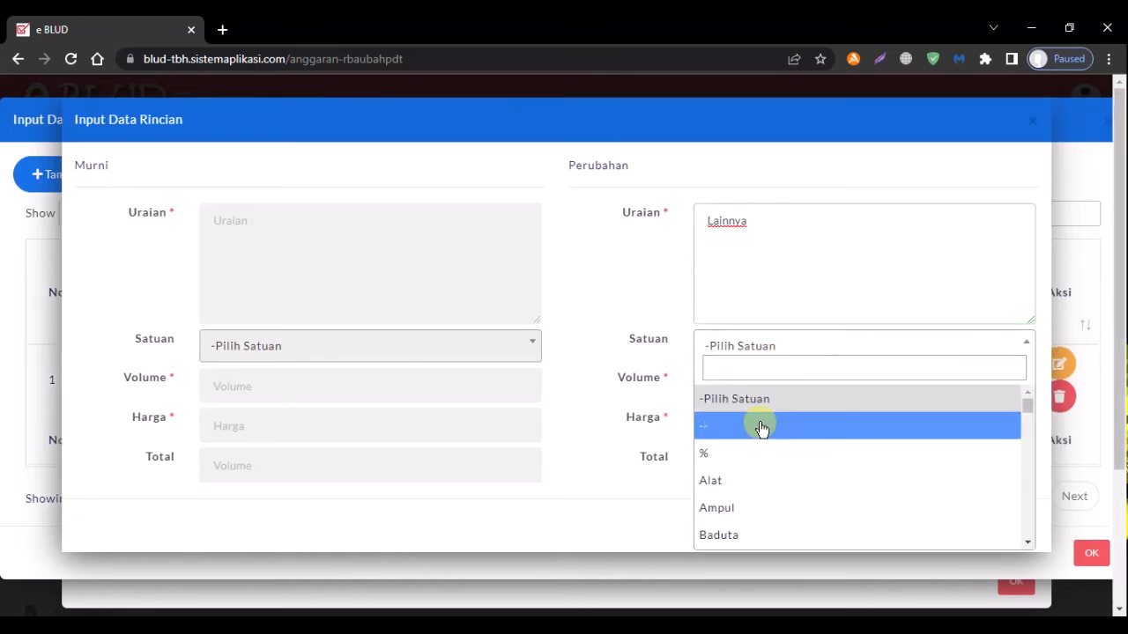
{"action": "type", "text": "tahun"}
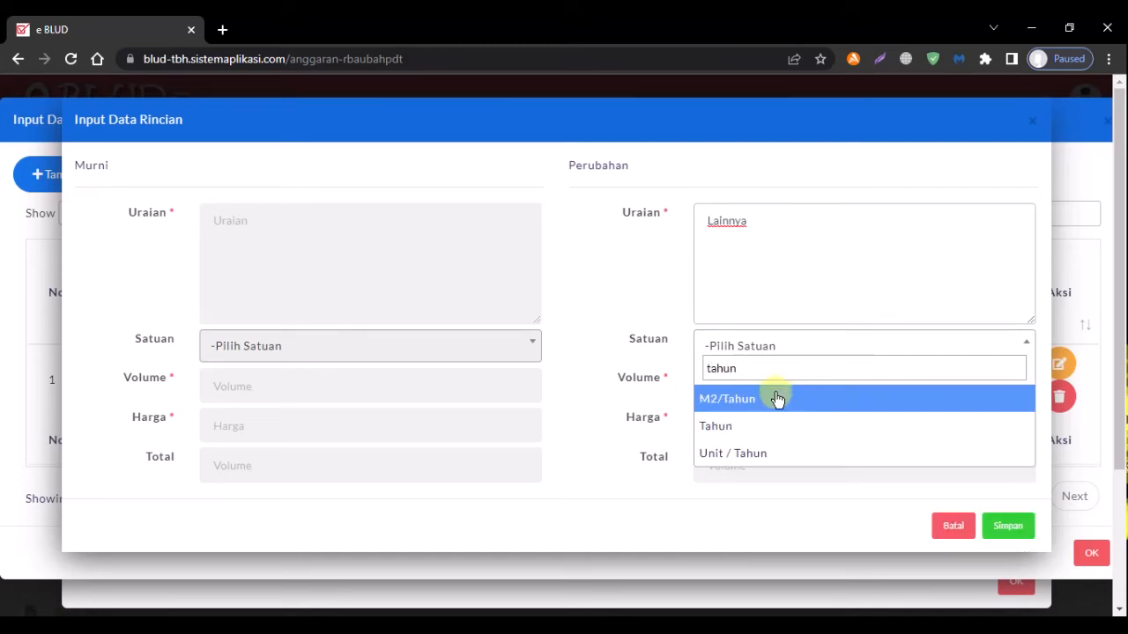
{"action": "left_click", "coordinate": [755, 425]}
{"action": "left_click", "coordinate": [754, 392]}
{"action": "type", "text": "1"}
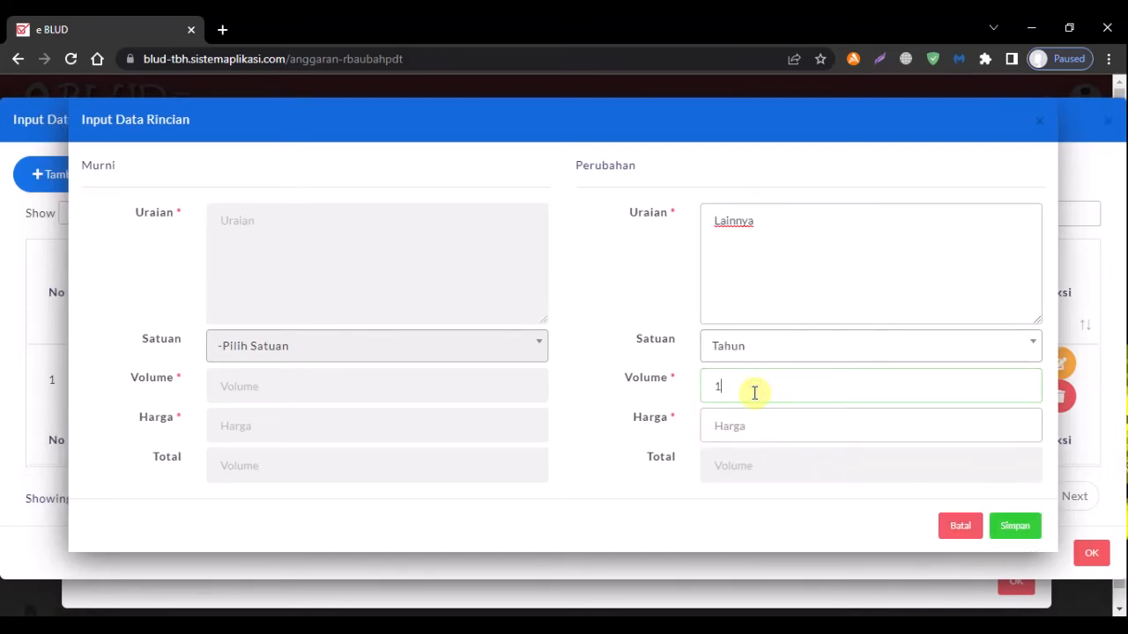
Set the Harga of the Lainnya detail to 25,000,000, save it and return to the account list.
{"action": "left_click", "coordinate": [746, 425]}
{"action": "double_click", "coordinate": [750, 425]}
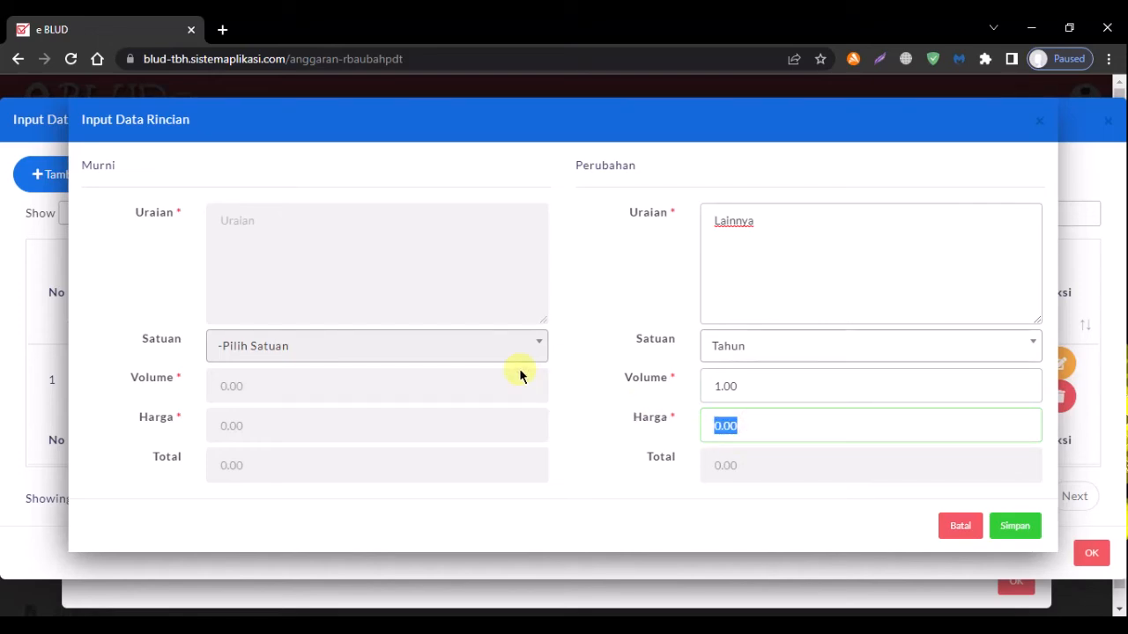
{"action": "type", "text": "25000000"}
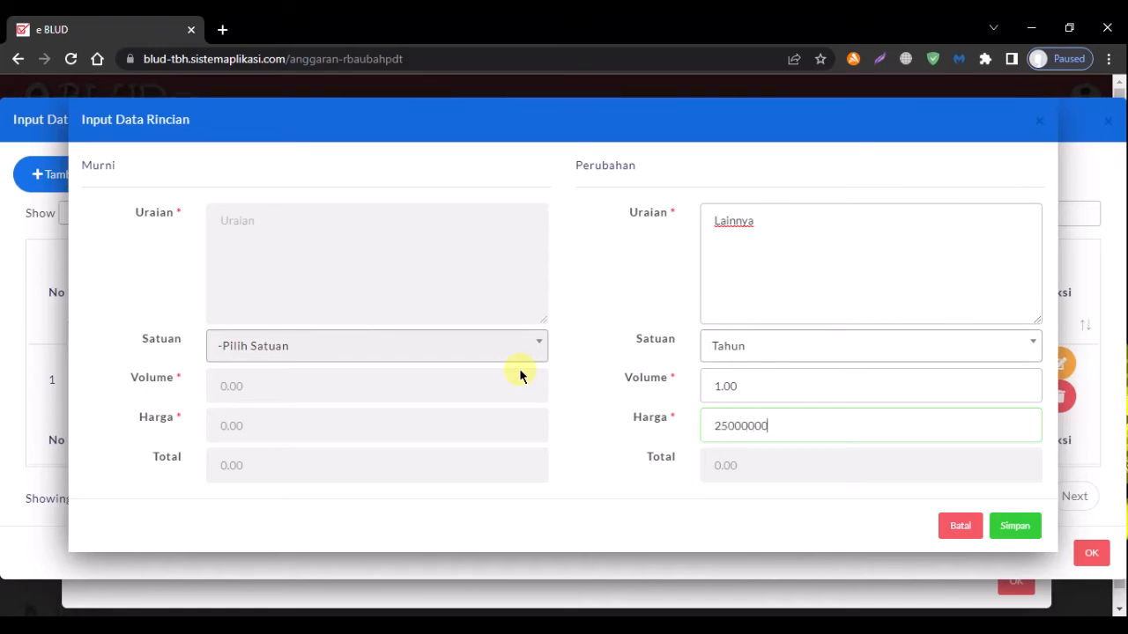
{"action": "key", "text": "Tab"}
{"action": "left_click", "coordinate": [1014, 528]}
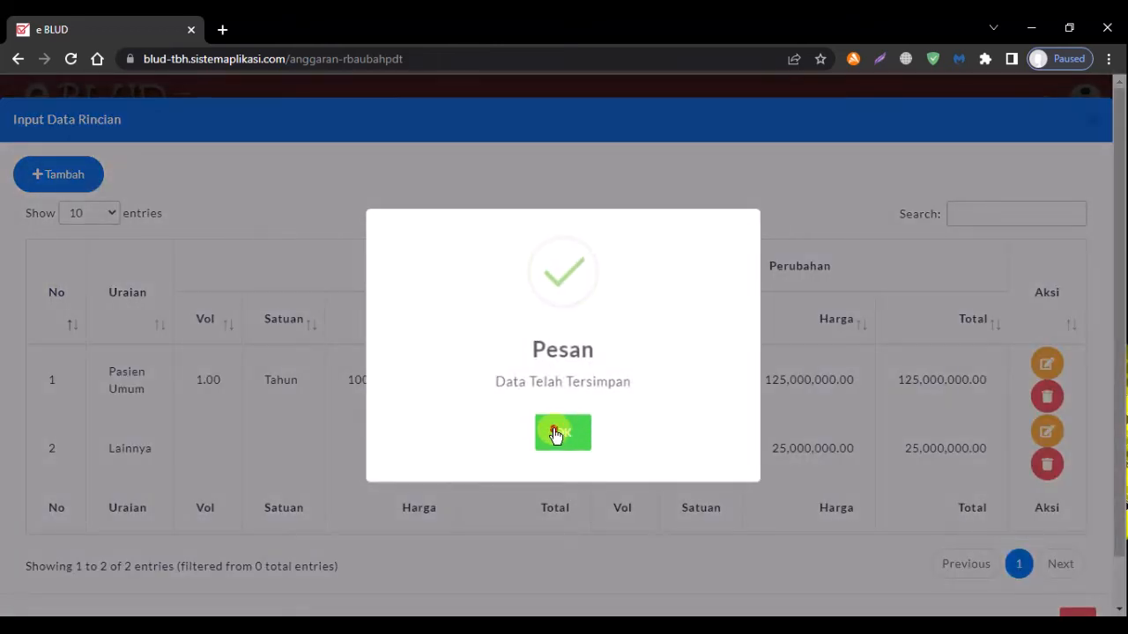
{"action": "left_click", "coordinate": [557, 435]}
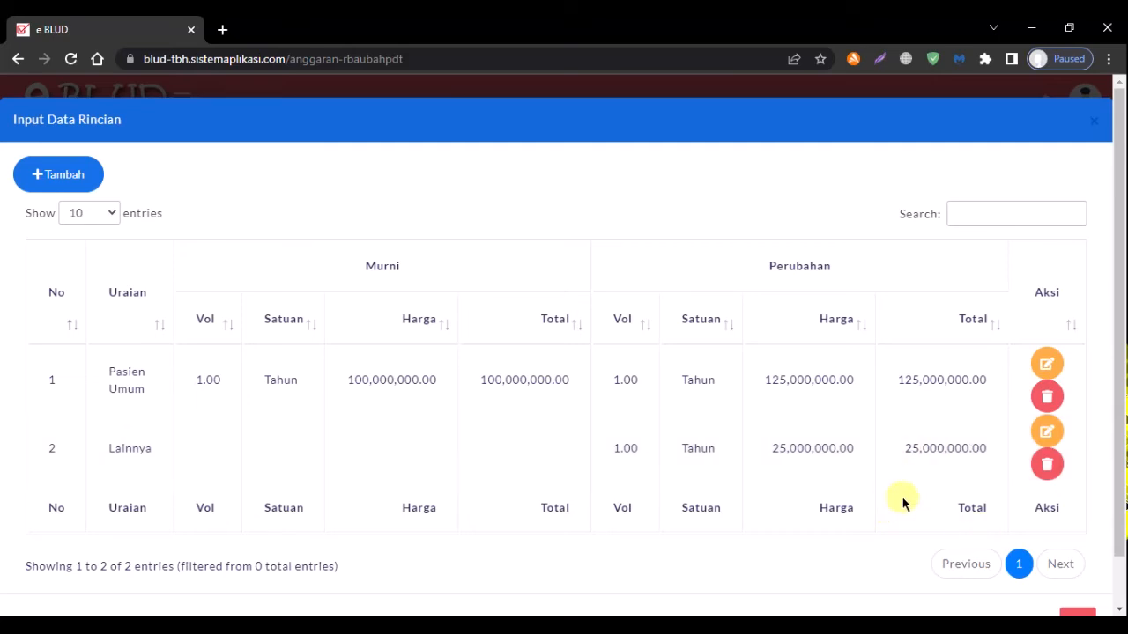
{"action": "left_click", "coordinate": [1082, 614]}
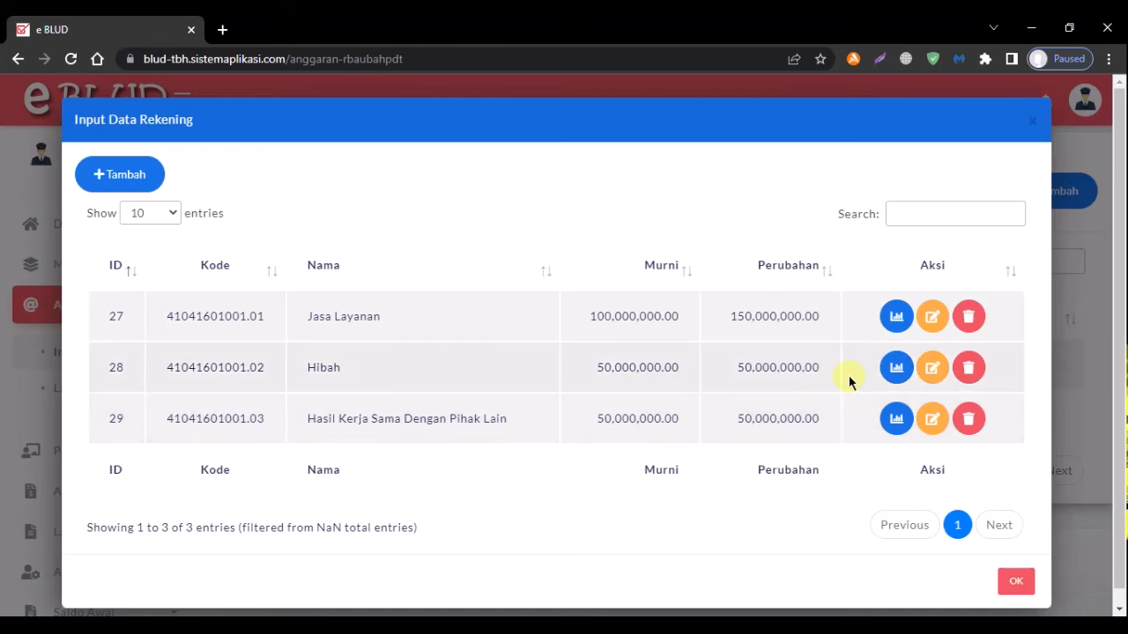
Review the Murni and Perubahan details of Hibah and Hasil Kerja Sama Dengan Pihak Lain, and close the account list.
{"action": "left_click", "coordinate": [897, 370]}
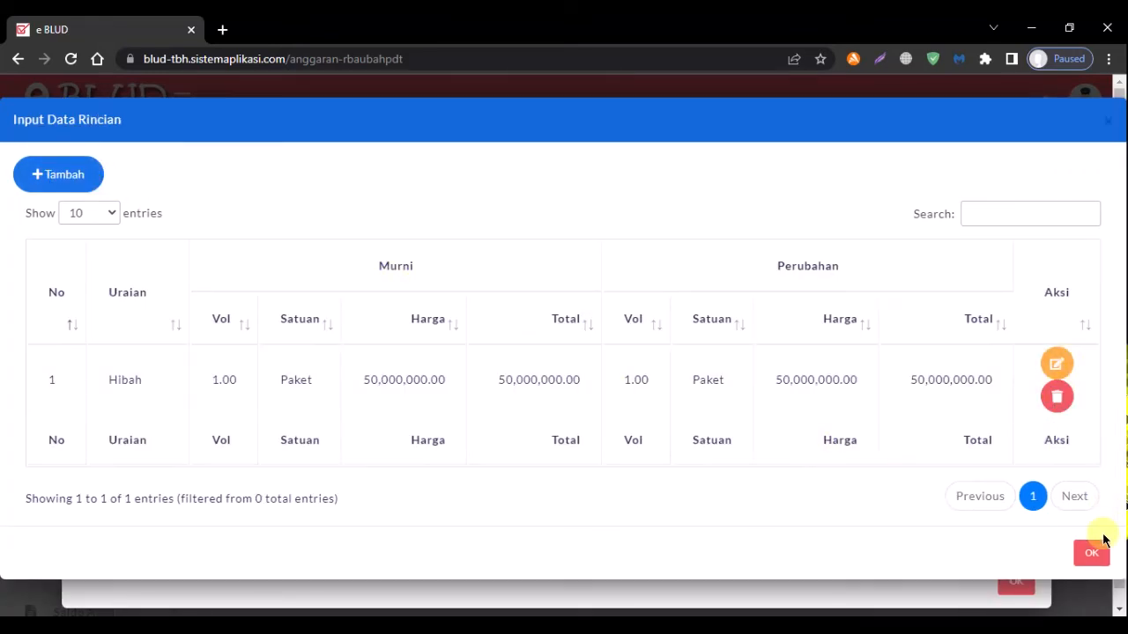
{"action": "left_click", "coordinate": [1099, 562]}
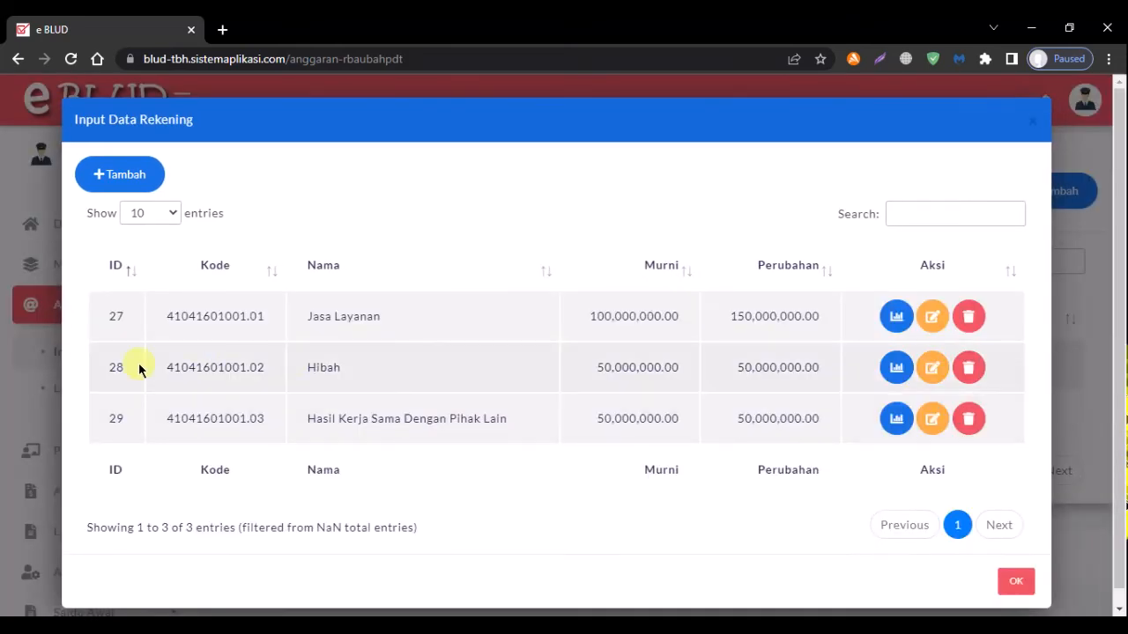
{"action": "left_click", "coordinate": [894, 419]}
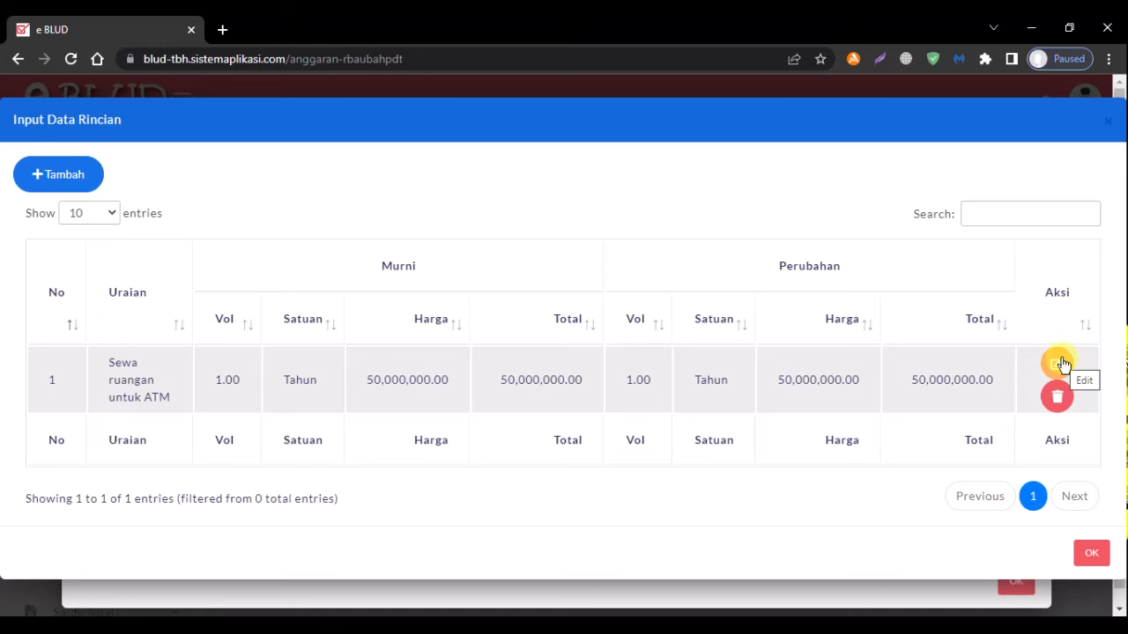
{"action": "left_click", "coordinate": [1092, 553]}
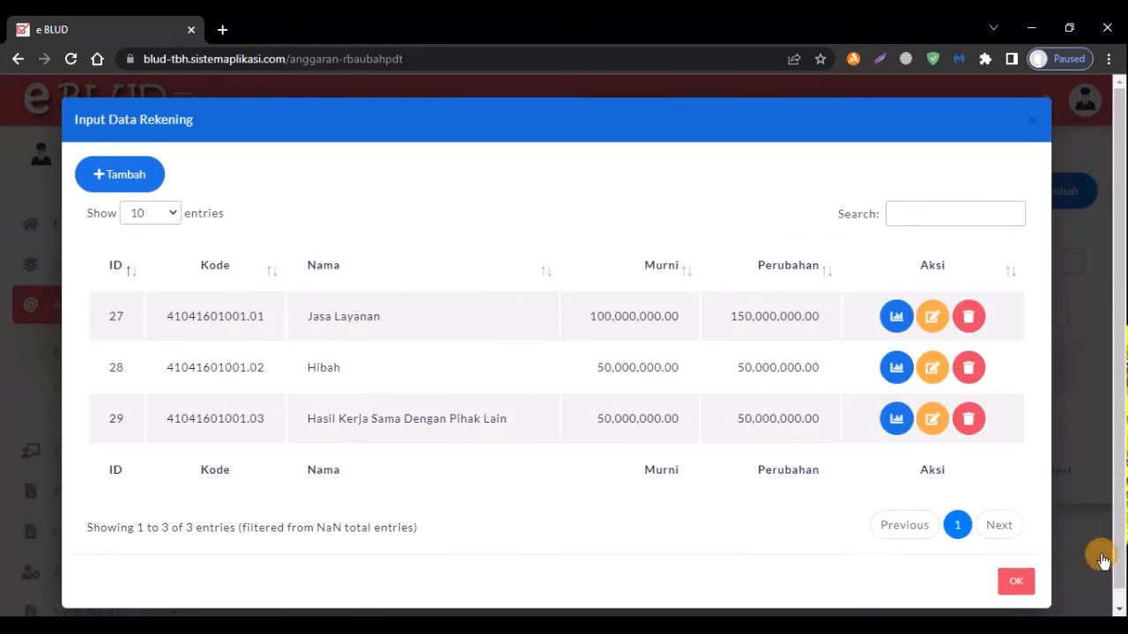
{"action": "left_click", "coordinate": [1022, 581]}
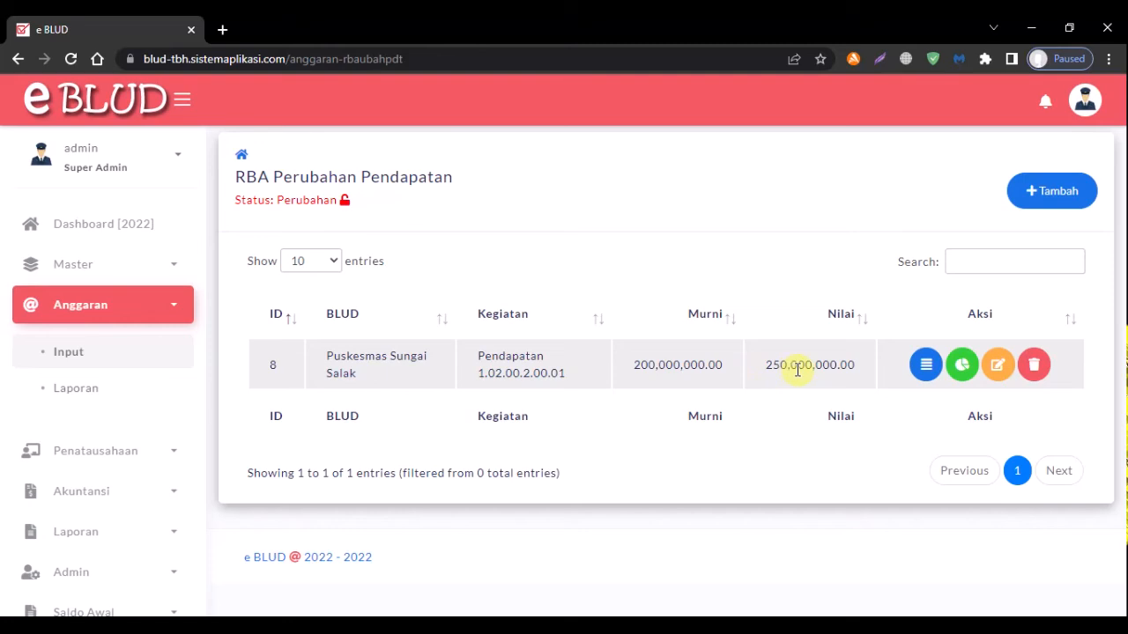
Set Triwulan 4 in the Anggaran Kas of the Pendapatan entry to 100,000,000 and save the cash budget.
{"action": "left_click", "coordinate": [961, 364]}
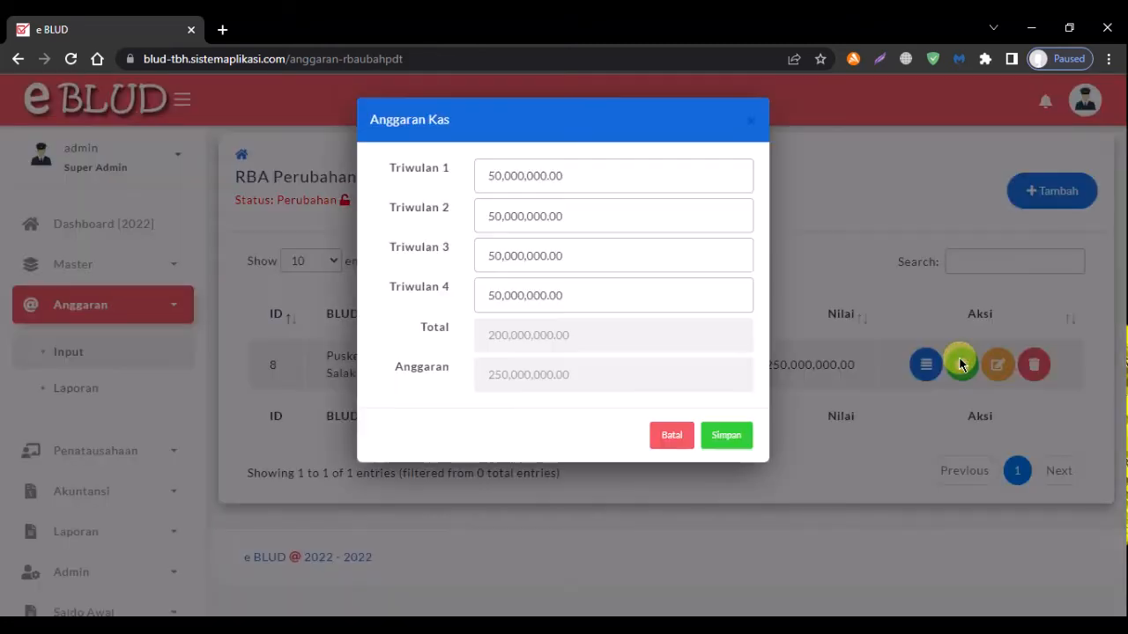
{"action": "double_click", "coordinate": [585, 295]}
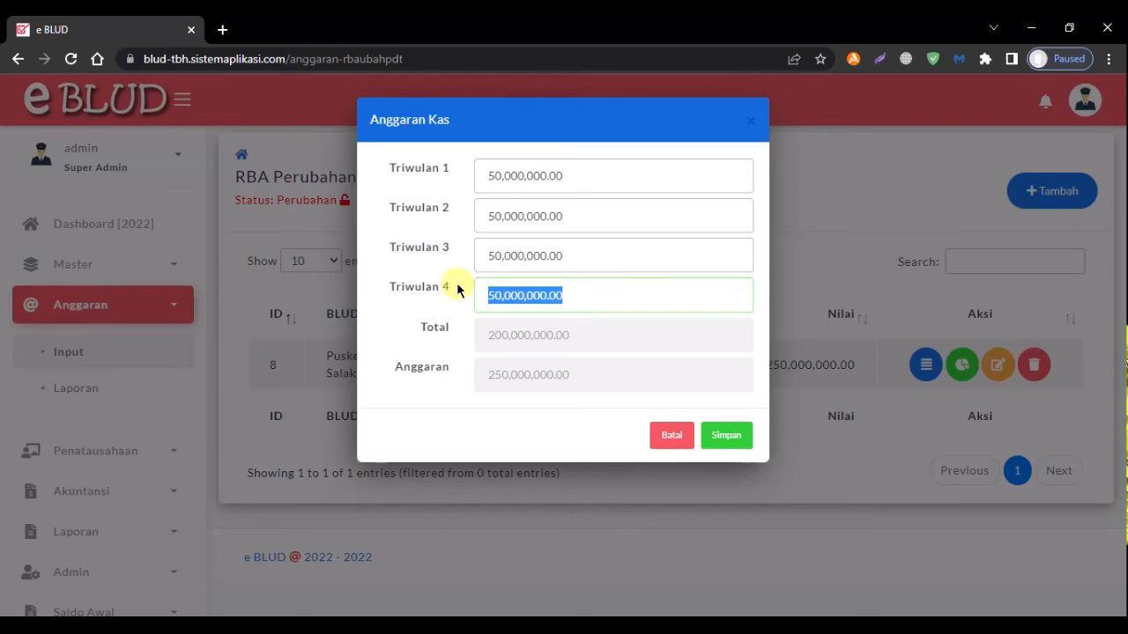
{"action": "type", "text": "100"}
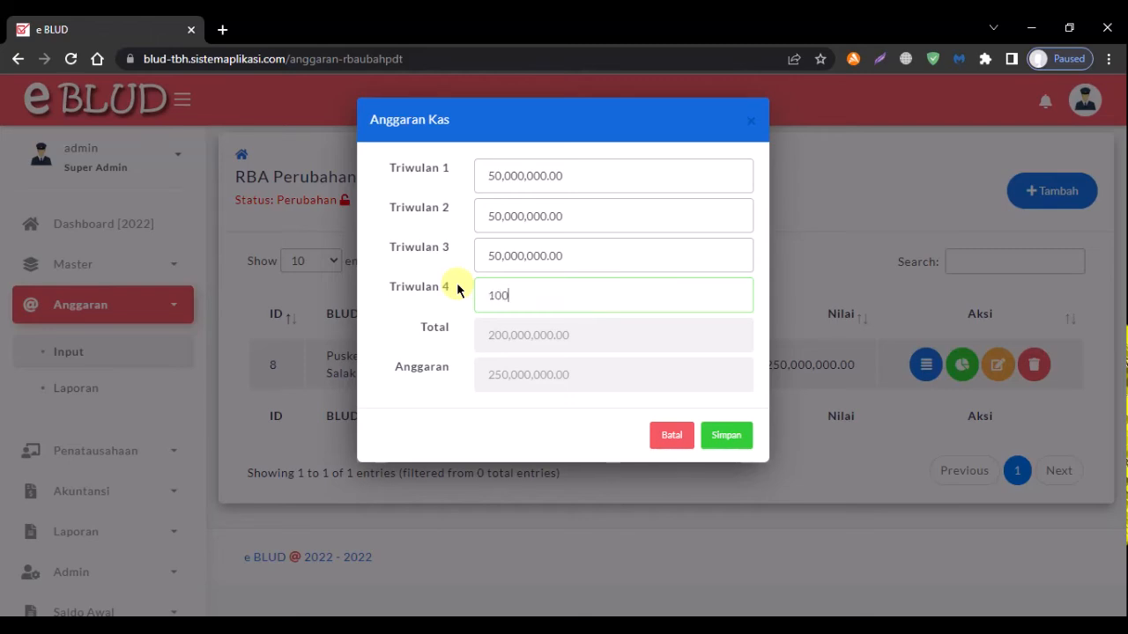
{"action": "type", "text": ",000,000"}
{"action": "key", "text": "Tab"}
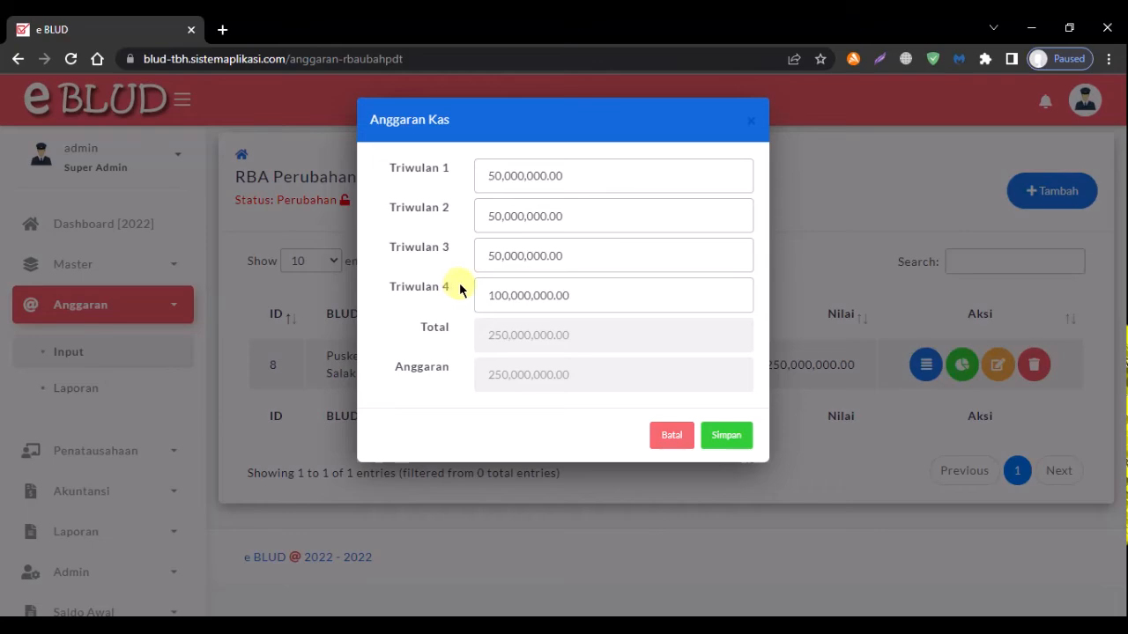
{"action": "left_click", "coordinate": [737, 436]}
{"action": "left_click", "coordinate": [564, 430]}
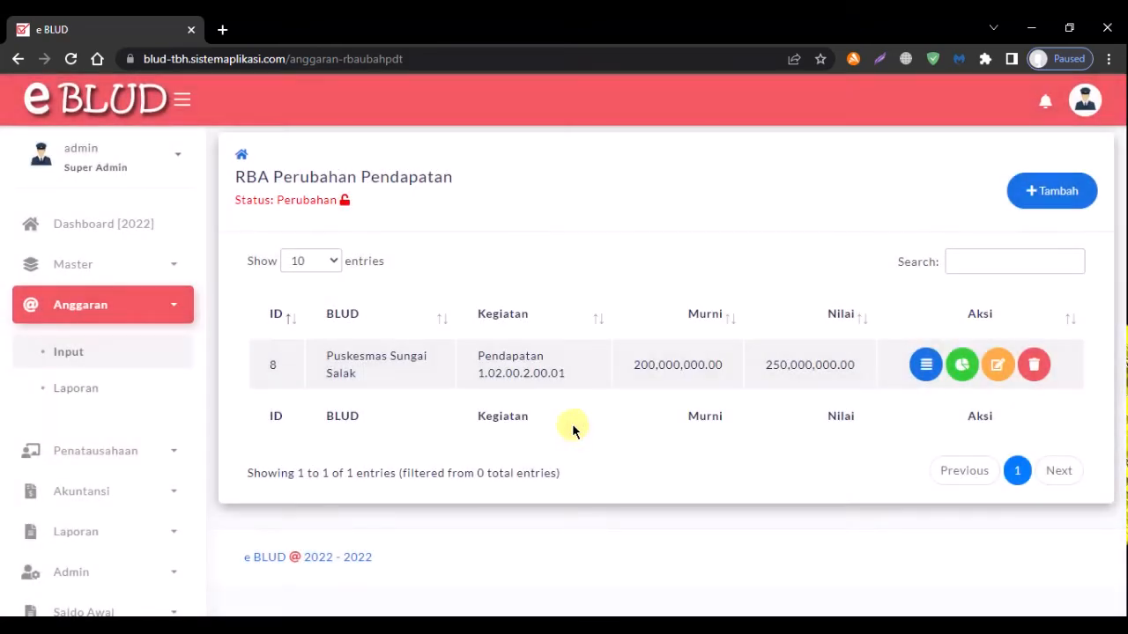
Check the Tolak Ukur and Target data of the Pendapatan entry without saving, and return to the budget input overview.
{"action": "left_click", "coordinate": [999, 366]}
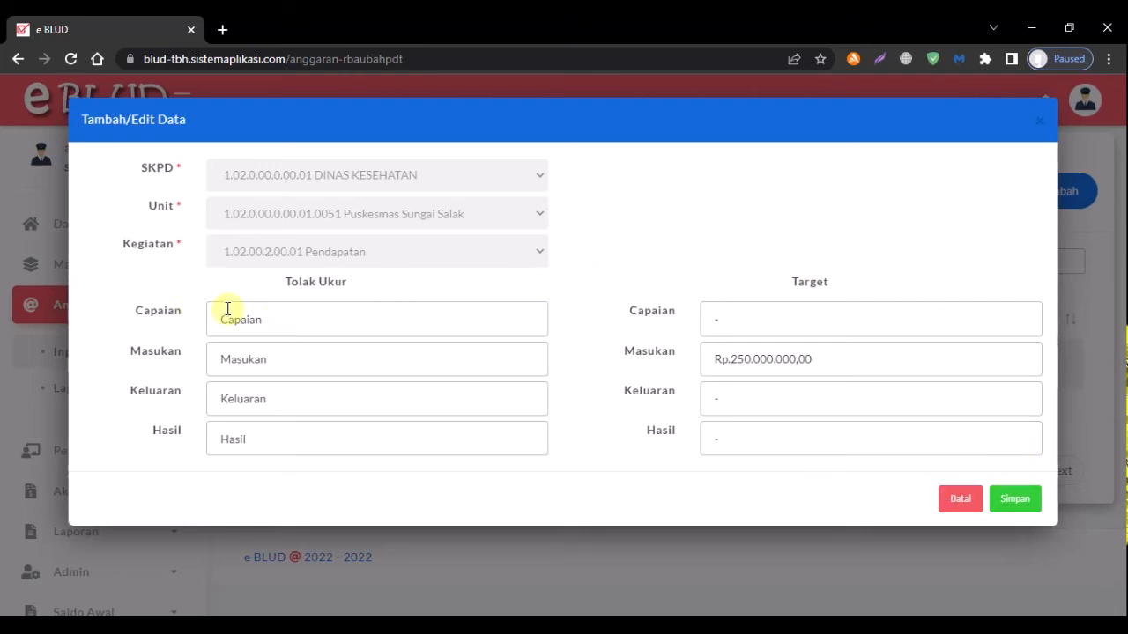
{"action": "left_click", "coordinate": [962, 501]}
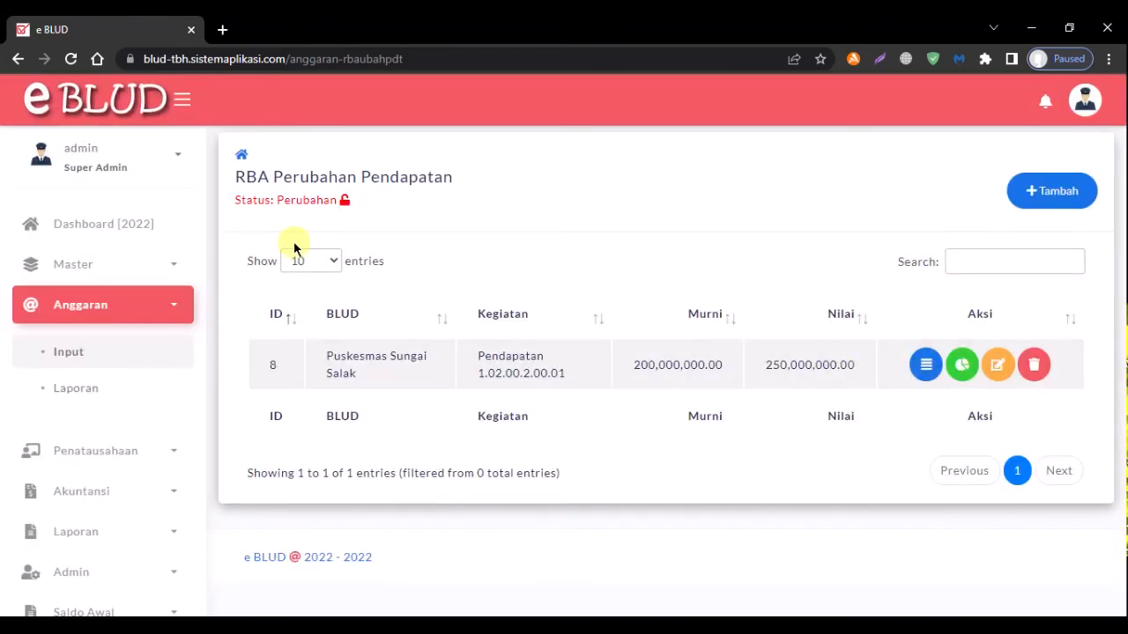
{"action": "left_click", "coordinate": [126, 357]}
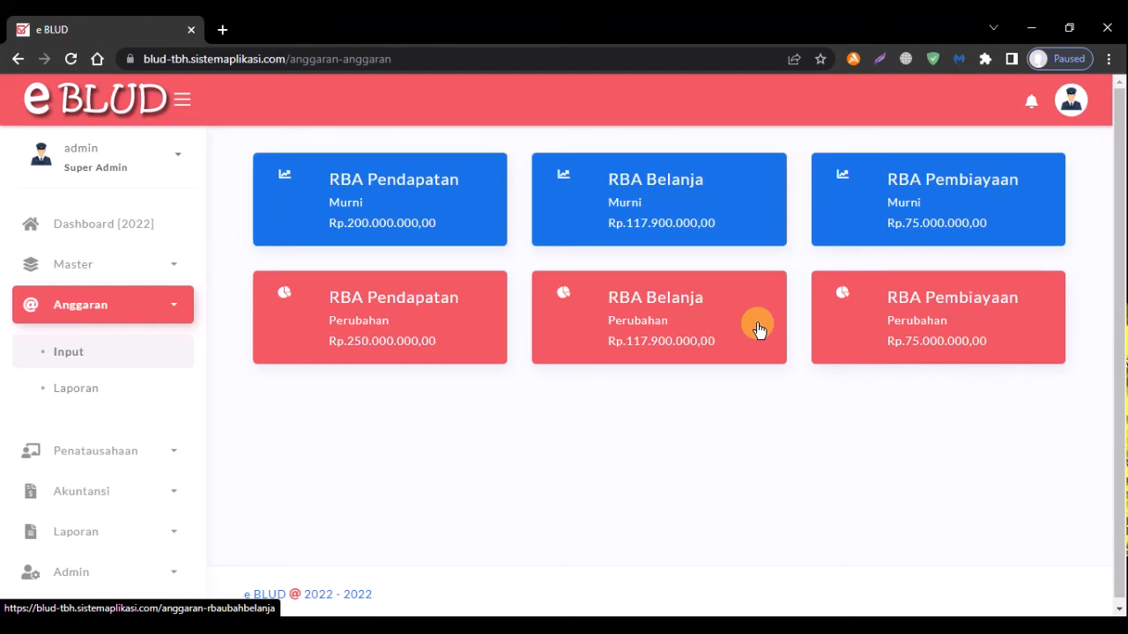
In RBA Perubahan Belanja, set Volume 1 of the Printer detail under Belanja Modal Peralatan Komputer Lainnya to 2.
{"action": "left_click", "coordinate": [757, 326]}
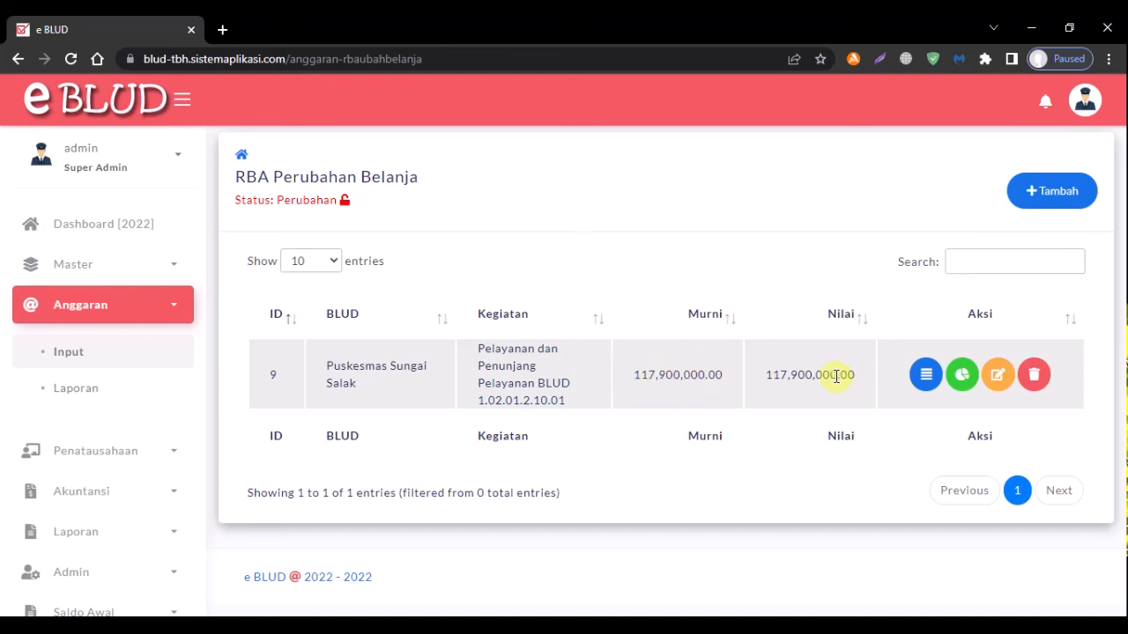
{"action": "left_click", "coordinate": [926, 378]}
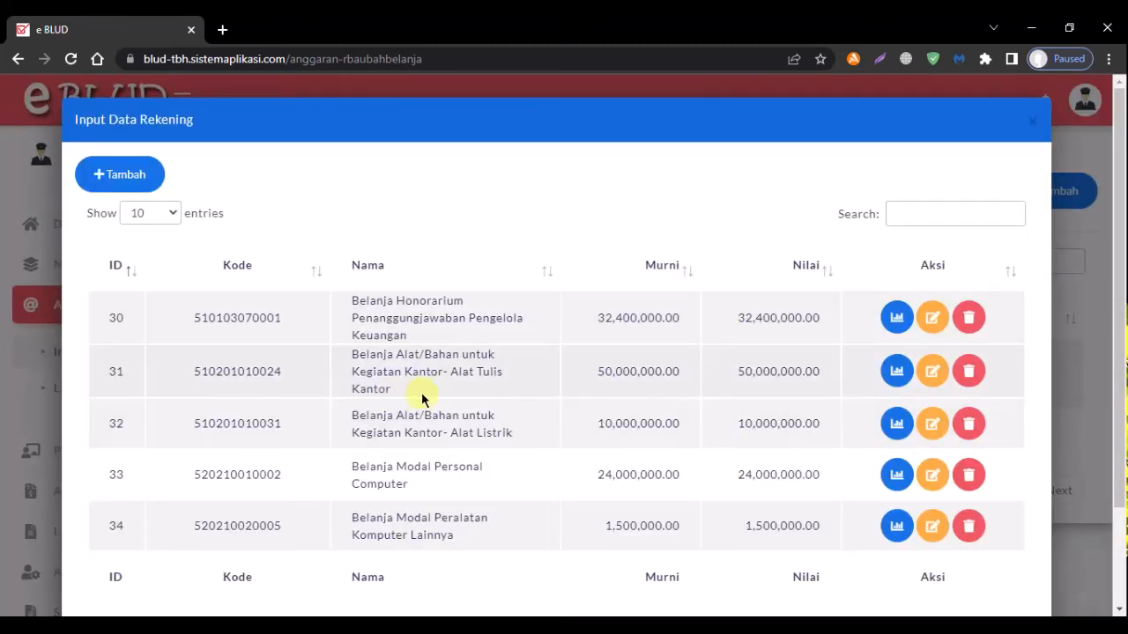
{"action": "scroll", "coordinate": [514, 386], "scroll_direction": "down", "scroll_amount": 1}
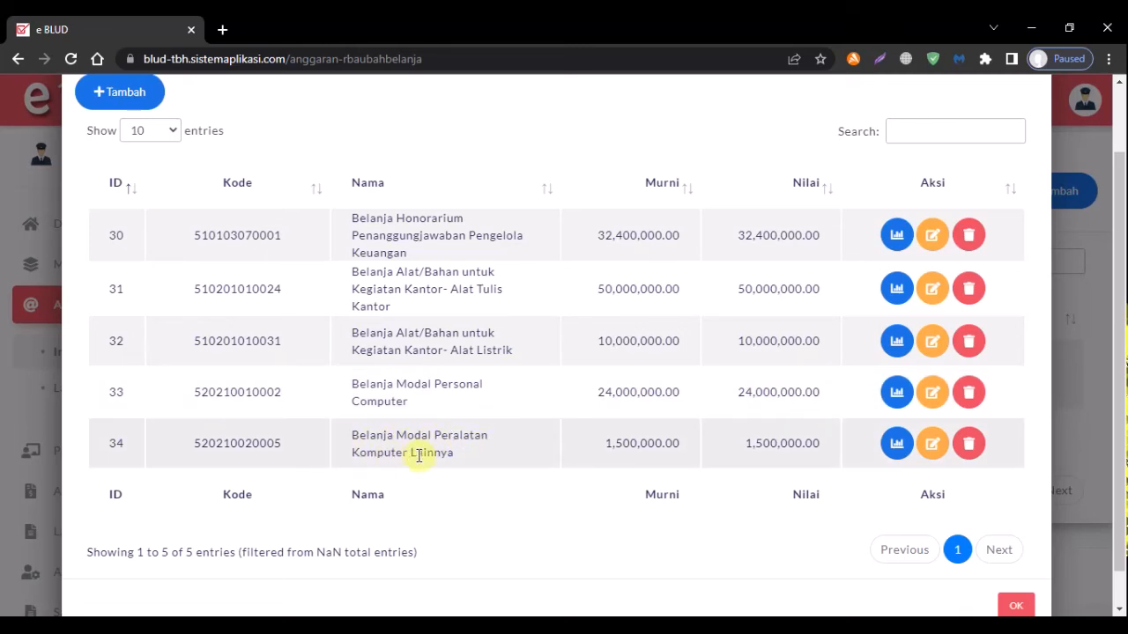
{"action": "left_click", "coordinate": [897, 443]}
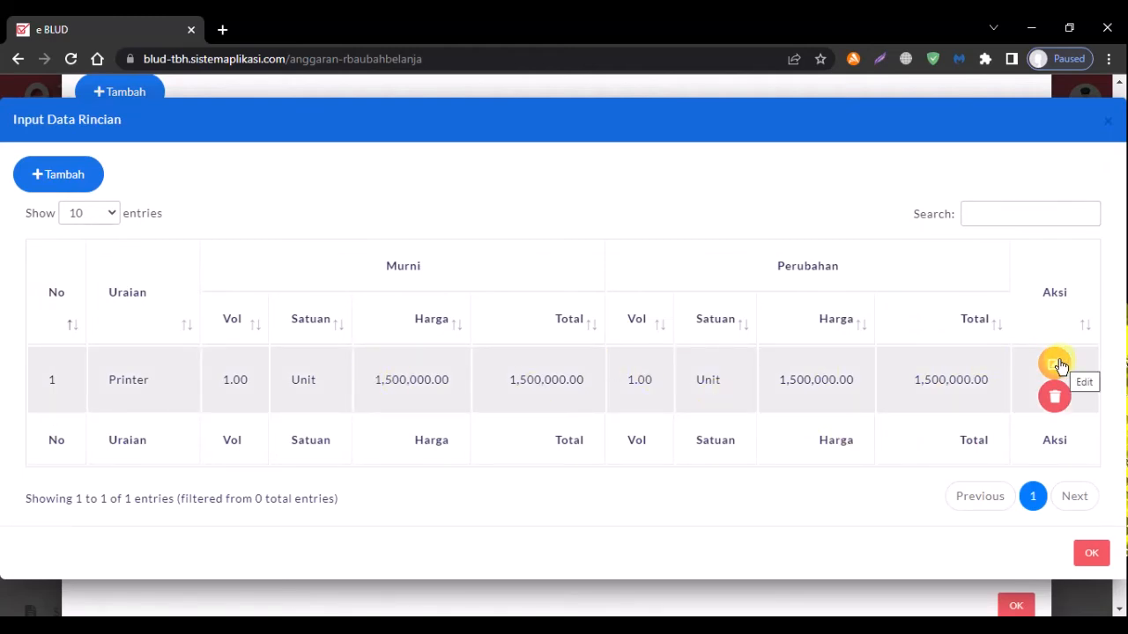
{"action": "left_click", "coordinate": [1057, 365]}
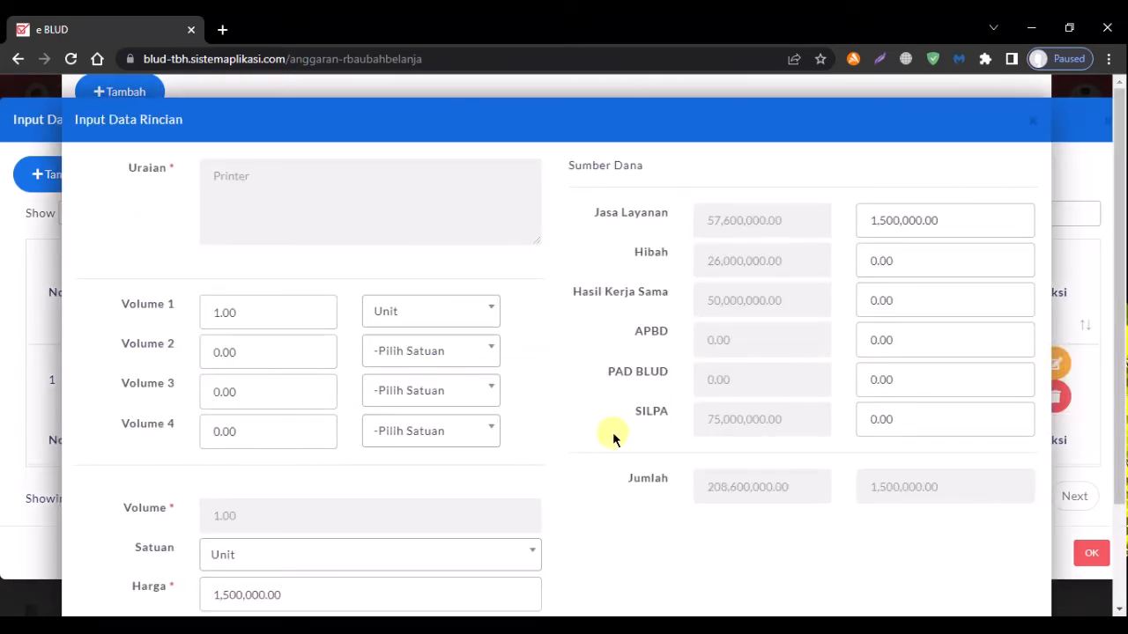
{"action": "scroll", "coordinate": [611, 465], "scroll_direction": "down", "scroll_amount": 1}
{"action": "left_click", "coordinate": [272, 230]}
{"action": "type", "text": "2"}
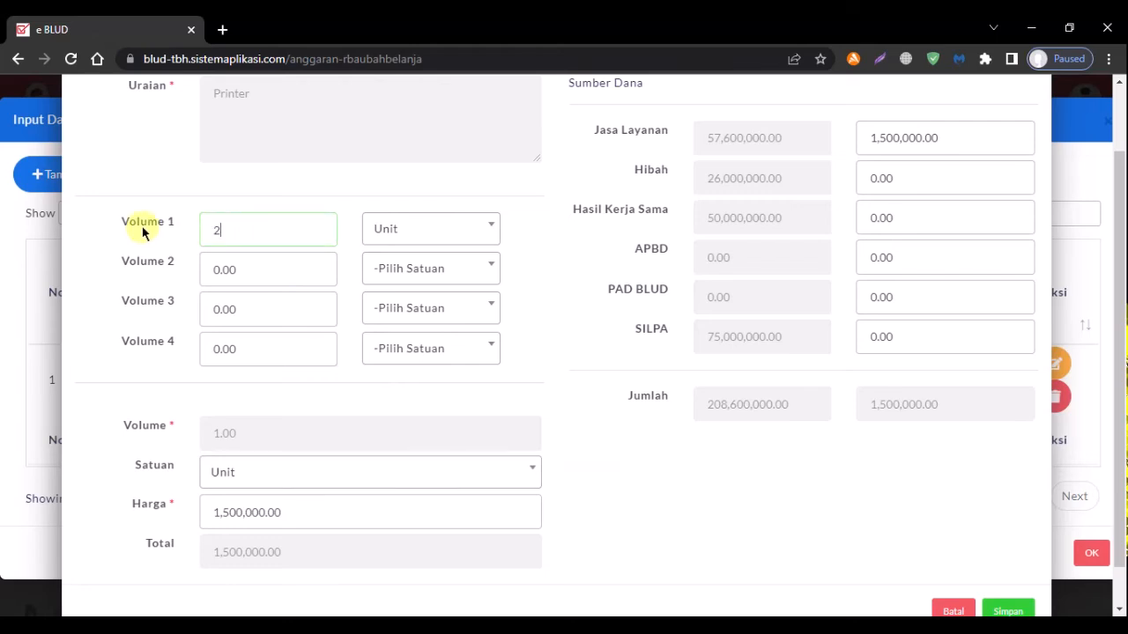
{"action": "left_click", "coordinate": [567, 376]}
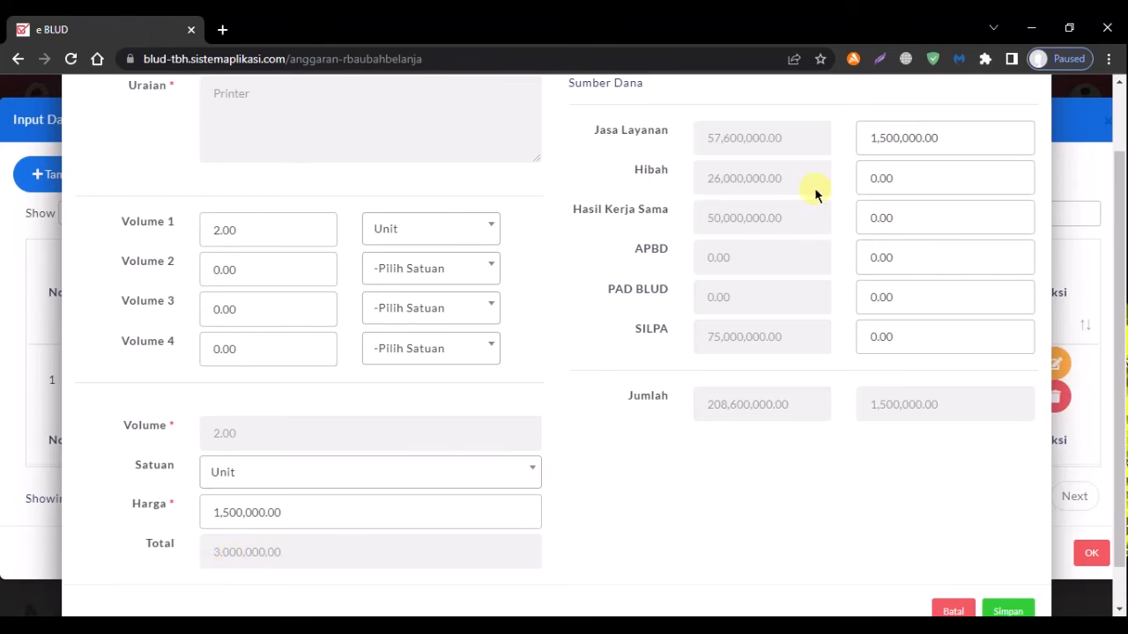
Set the Printer detail's Jasa Layanan funding to 3,000,000, save it, and close the detail and account lists.
{"action": "left_click_drag", "start_coordinate": [956, 137], "coordinate": [856, 138]}
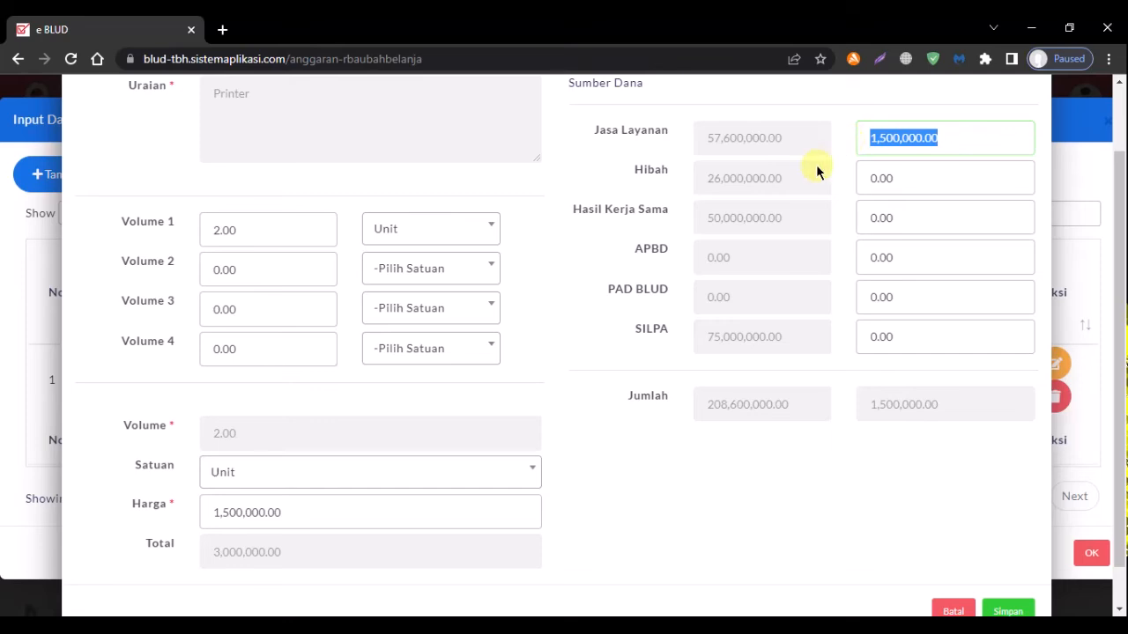
{"action": "type", "text": "3000000"}
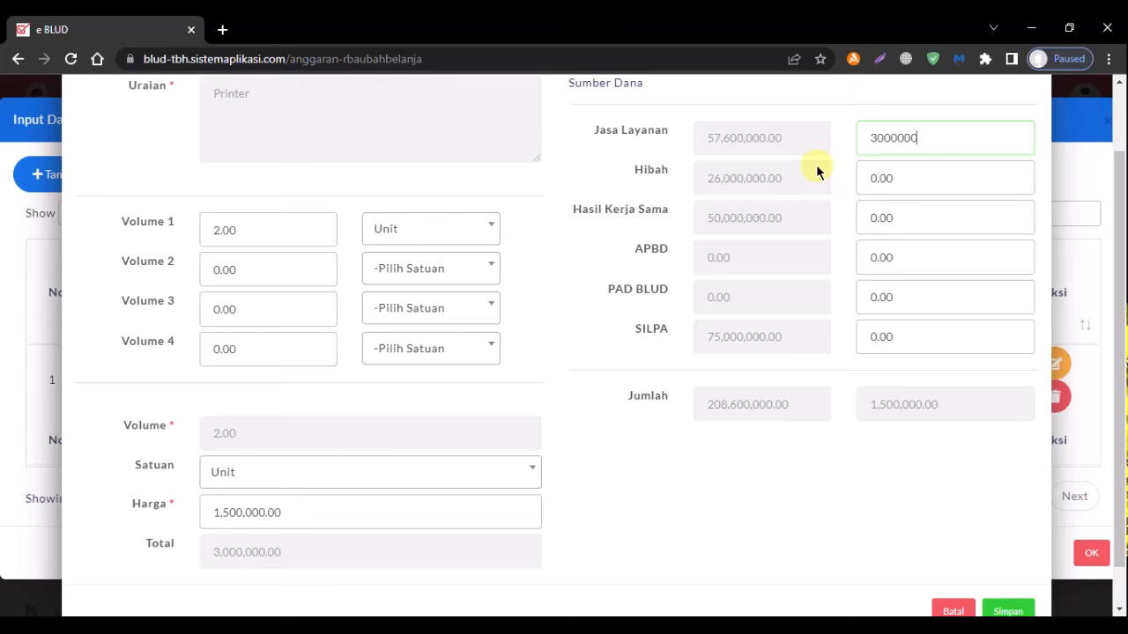
{"action": "left_click", "coordinate": [830, 156]}
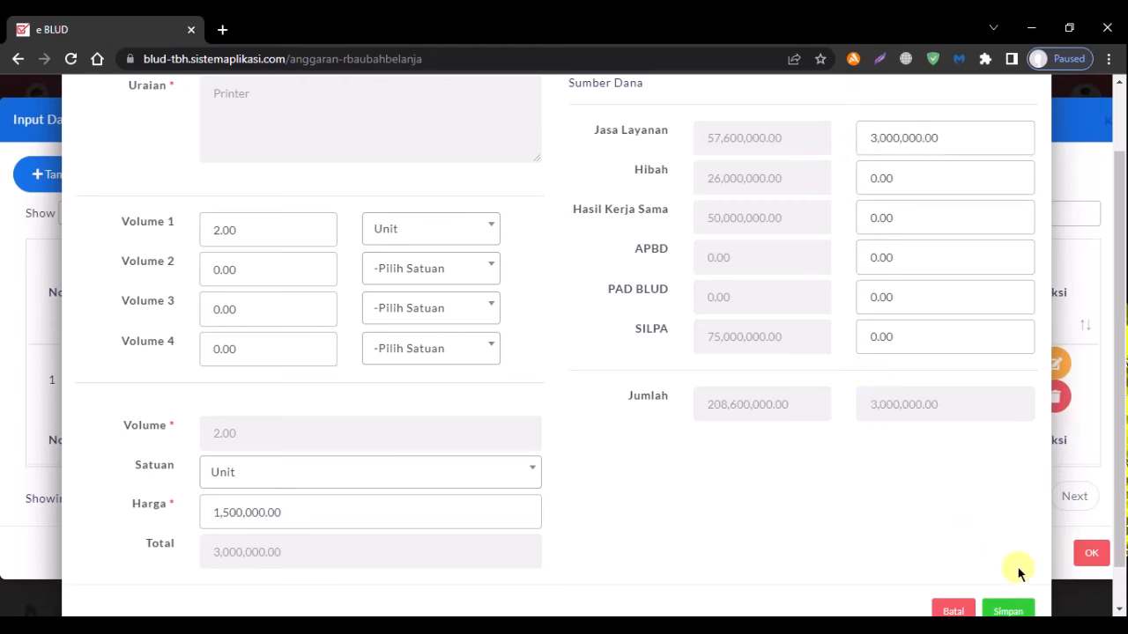
{"action": "left_click", "coordinate": [1020, 610]}
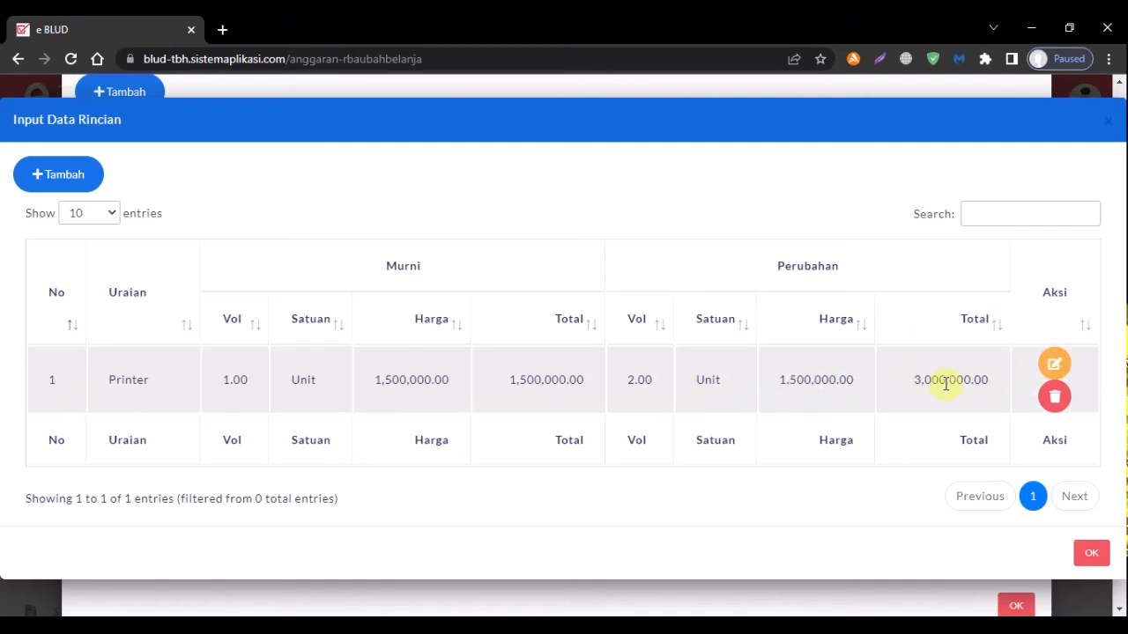
{"action": "left_click", "coordinate": [1093, 555]}
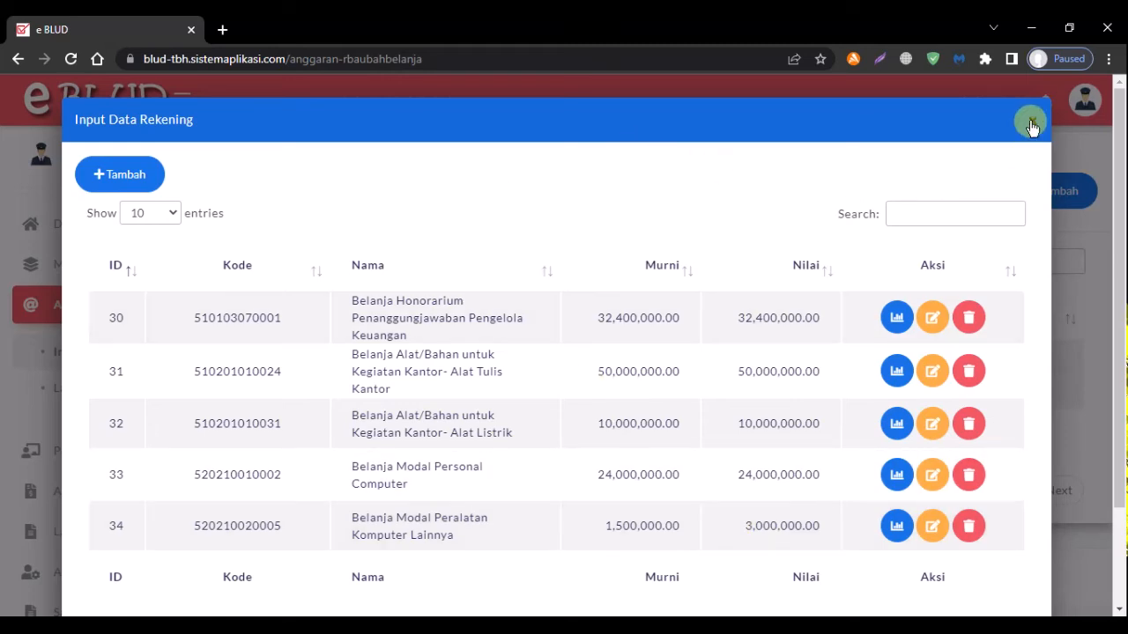
{"action": "scroll", "coordinate": [1014, 592], "scroll_direction": "down", "scroll_amount": 2}
{"action": "left_click", "coordinate": [1014, 566]}
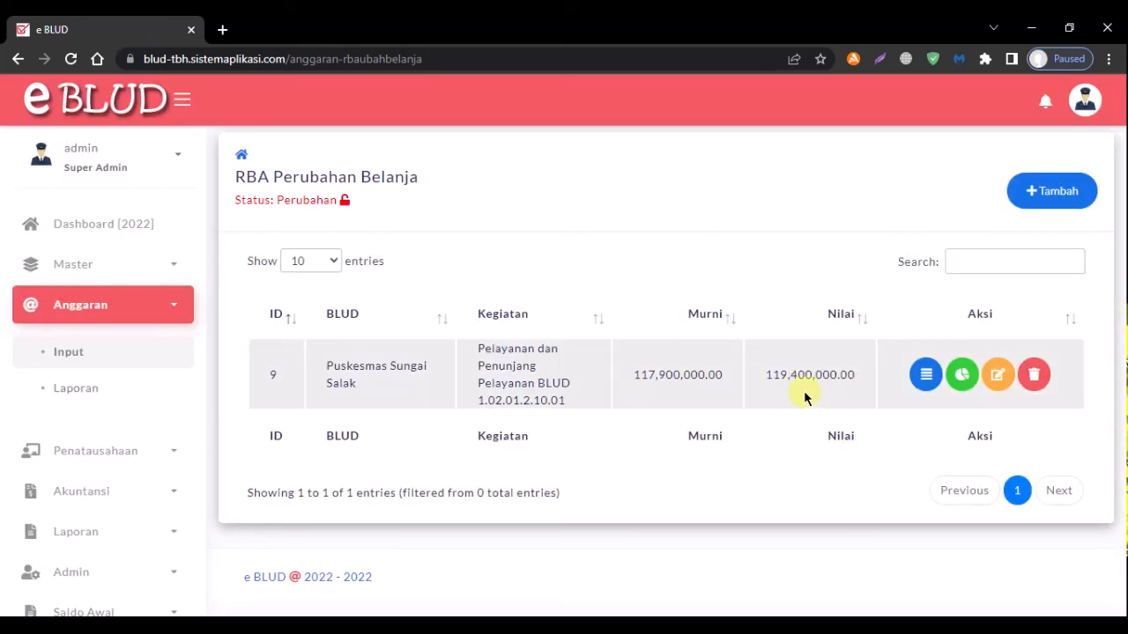
Set Triwulan 1, 2 and 3 in the Anggaran Kas of the Belanja entry to 30,000,000 each.
{"action": "left_click", "coordinate": [962, 376]}
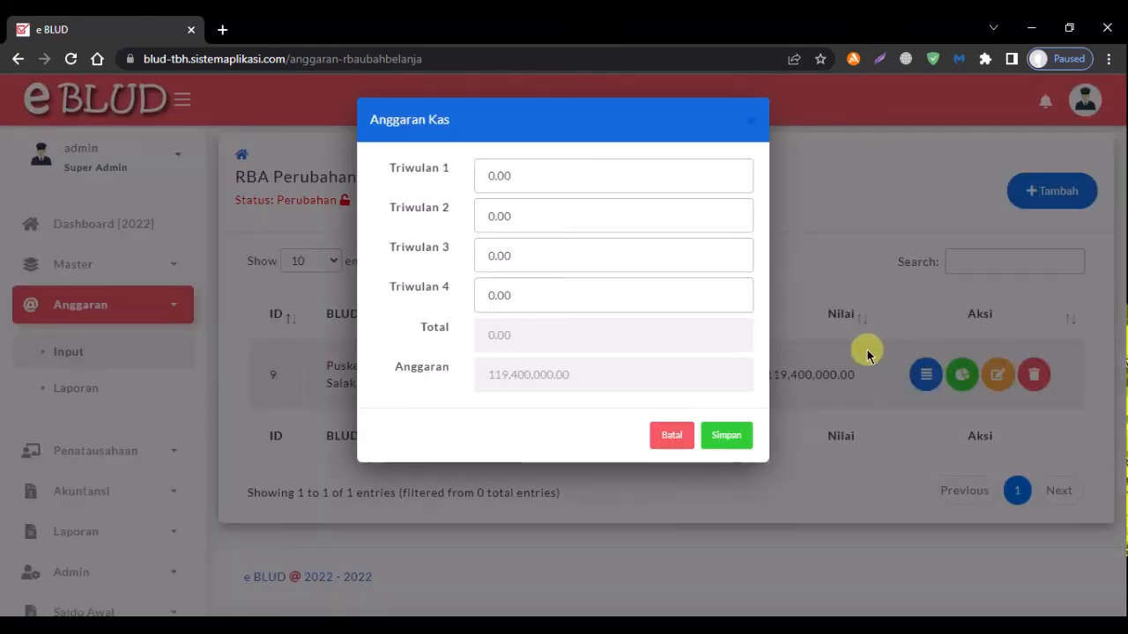
{"action": "left_click", "coordinate": [547, 176]}
{"action": "left_click_drag", "start_coordinate": [547, 177], "coordinate": [423, 168]}
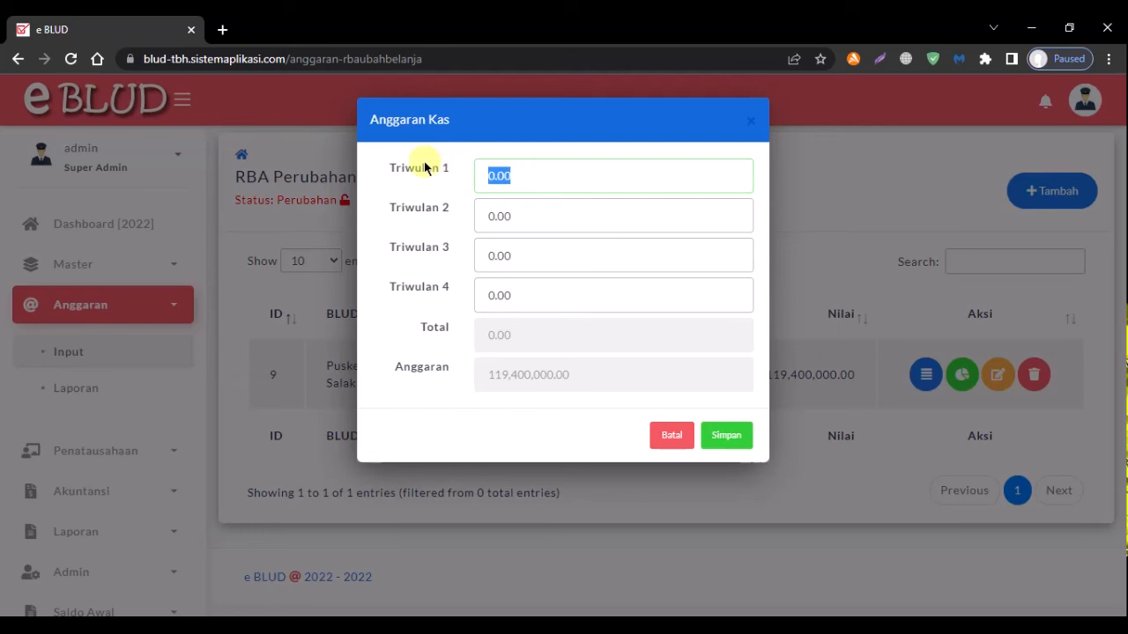
{"action": "type", "text": "30,000,00"}
{"action": "key", "text": "Tab"}
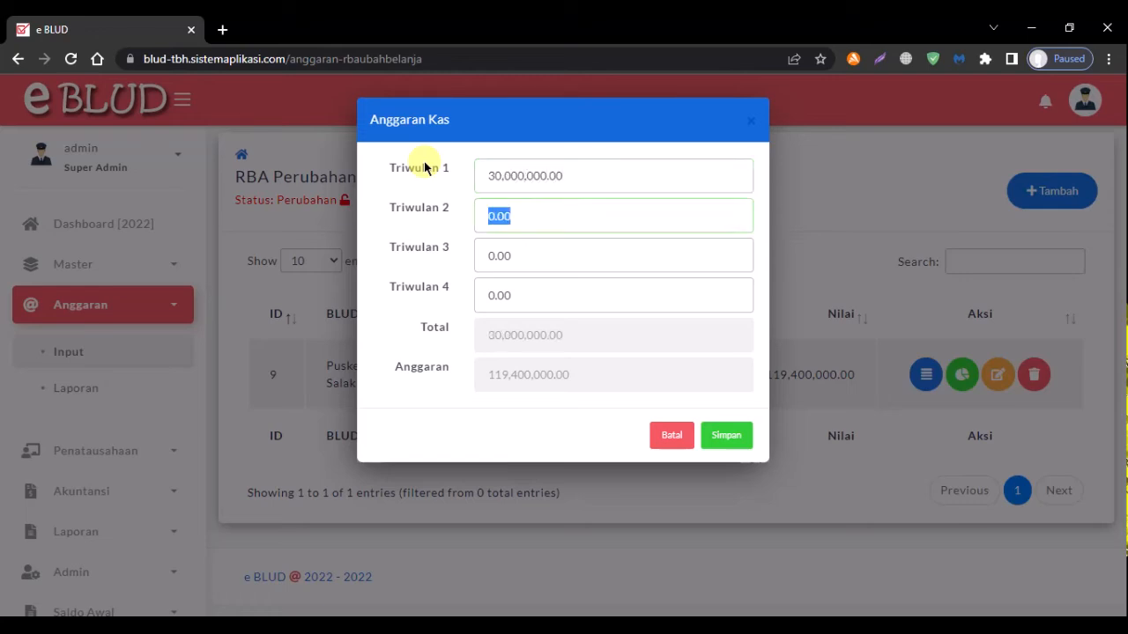
{"action": "type", "text": "30,000,000"}
{"action": "key", "text": "Tab"}
{"action": "type", "text": "30"}
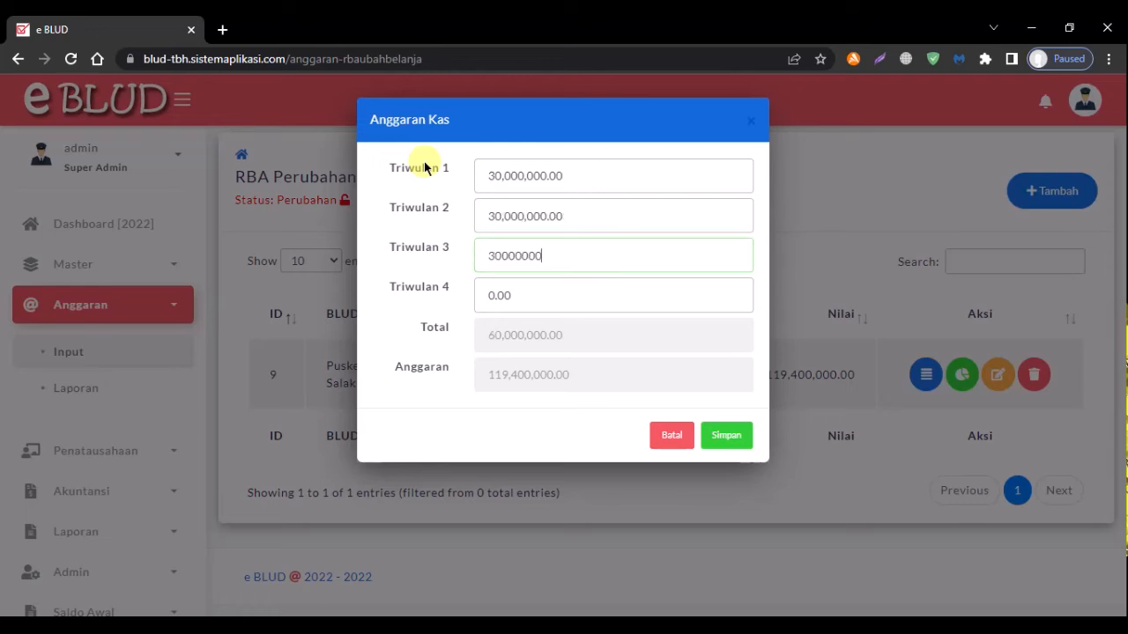
{"action": "key", "text": "Tab"}
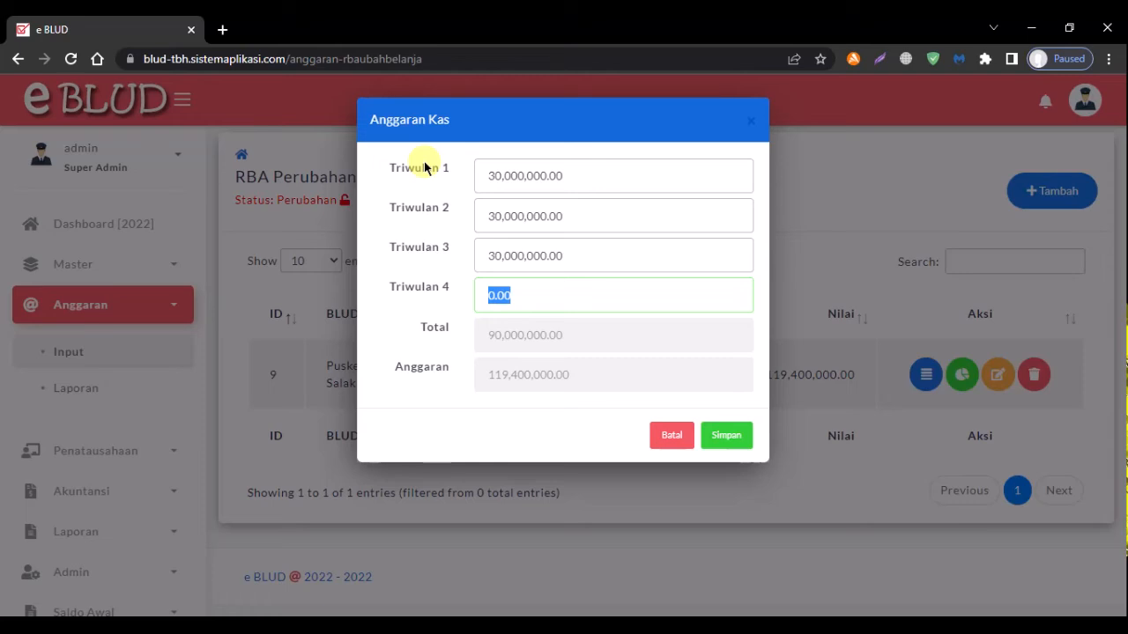
Set Triwulan 4 of the Belanja cash budget to 29,400,000 and save the cash budget.
{"action": "type", "text": "29,400,00"}
{"action": "left_click", "coordinate": [424, 167]}
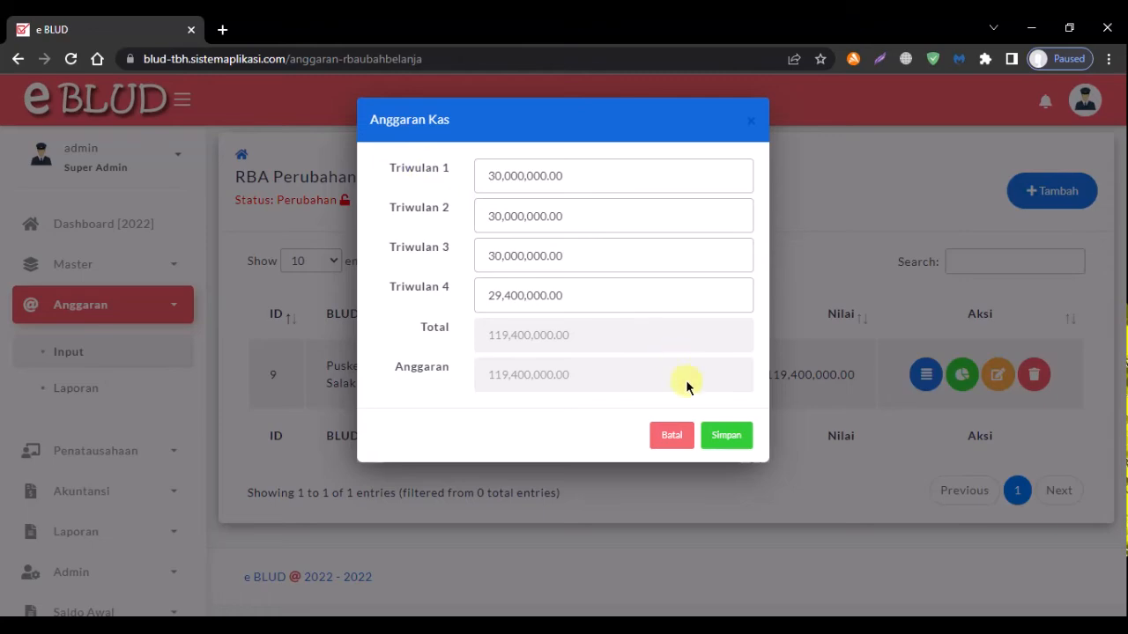
{"action": "left_click", "coordinate": [736, 438]}
{"action": "left_click", "coordinate": [558, 433]}
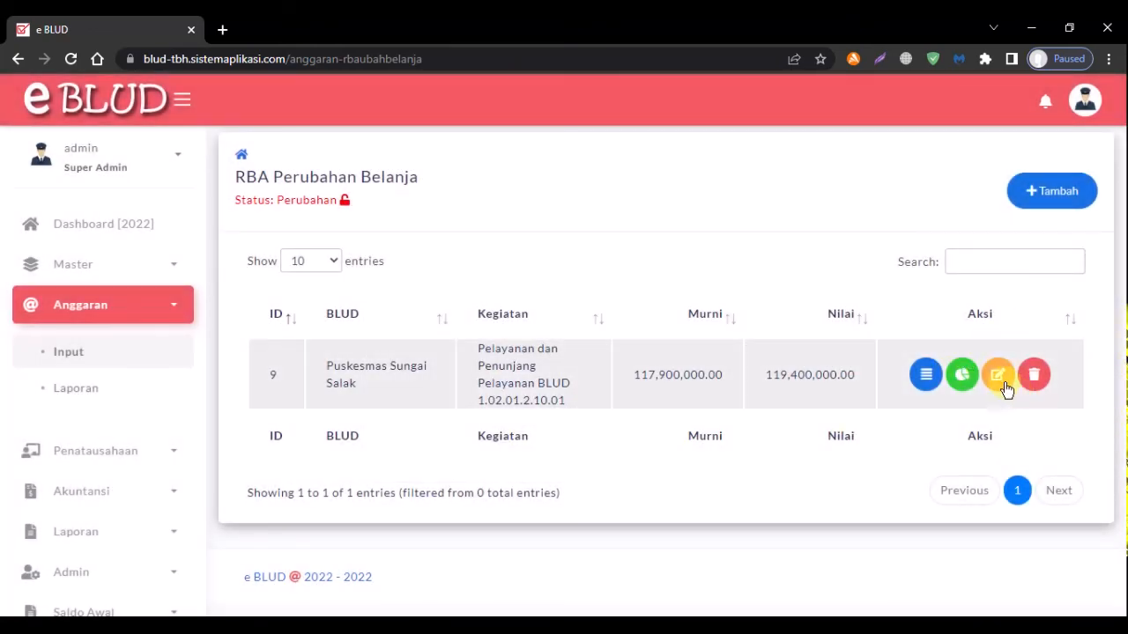
Check the Tolak Ukur and Target data of the Belanja entry without saving, and return to the budget input overview.
{"action": "left_click", "coordinate": [1002, 382]}
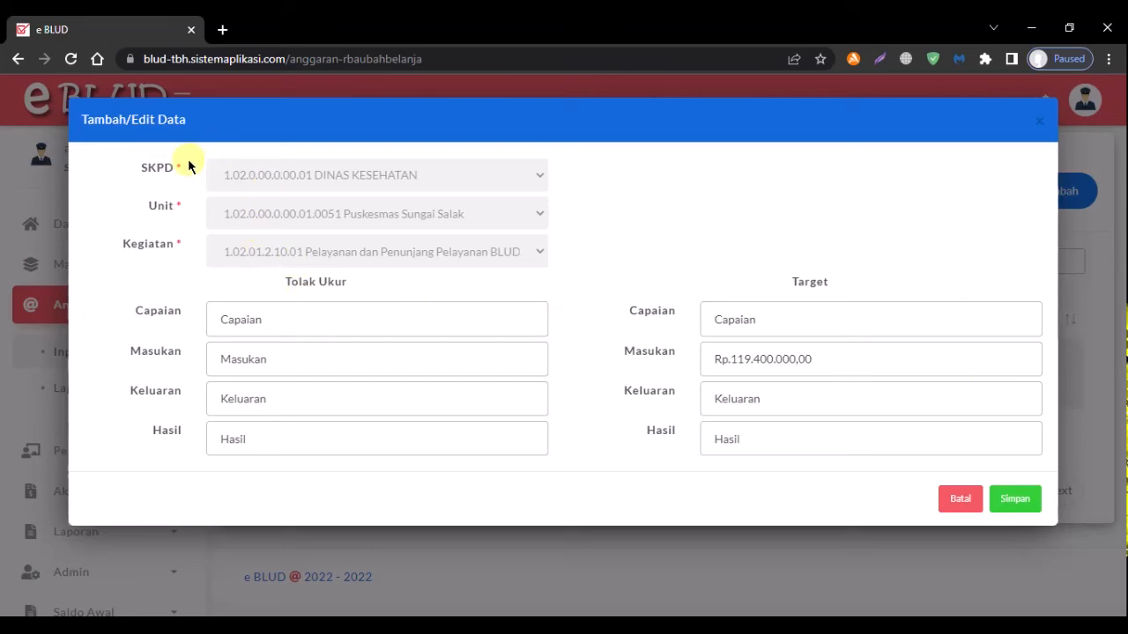
{"action": "left_click", "coordinate": [960, 501]}
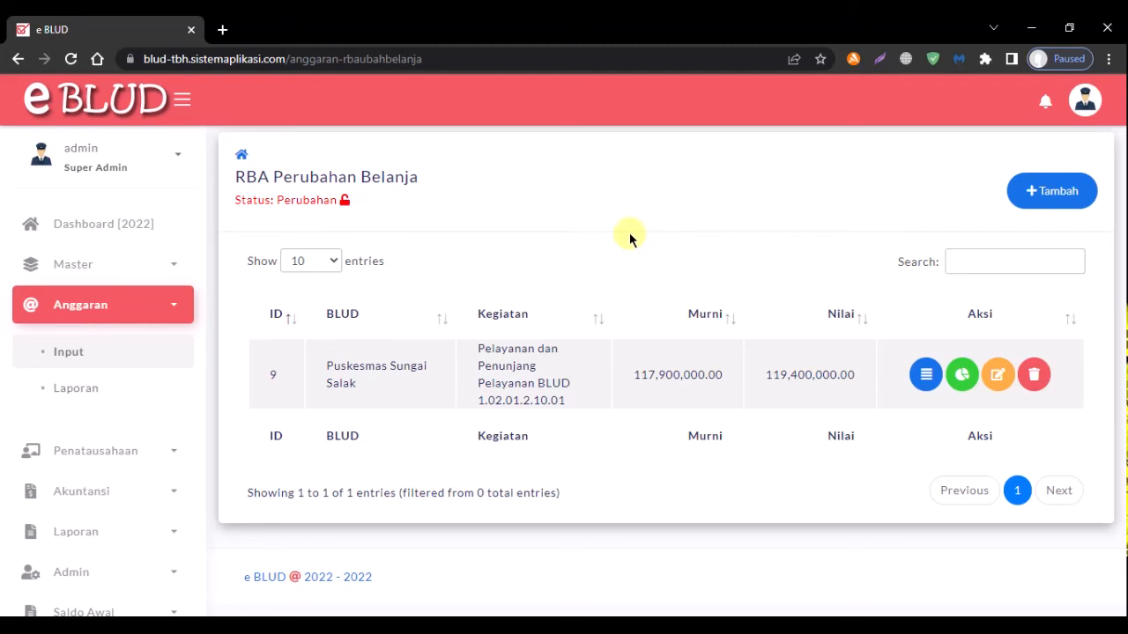
{"action": "left_click", "coordinate": [135, 351]}
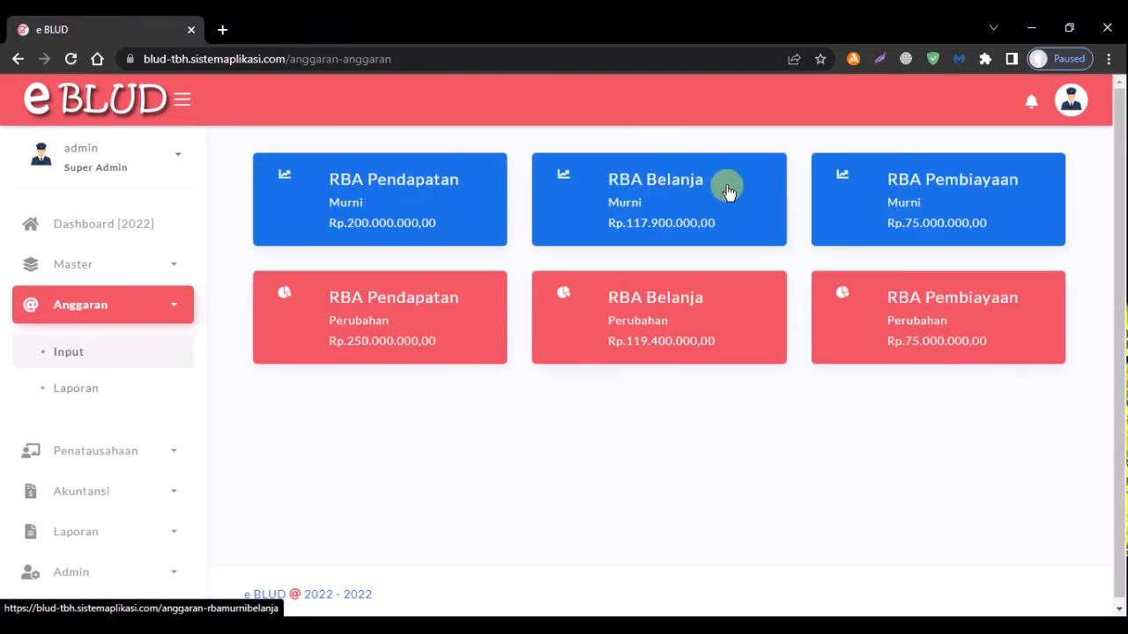
In RBA Perubahan Pembiayaan, set the Harga of the SiLPA detail to 80,000,000, save it, and close the detail and account lists.
{"action": "left_click", "coordinate": [1037, 339]}
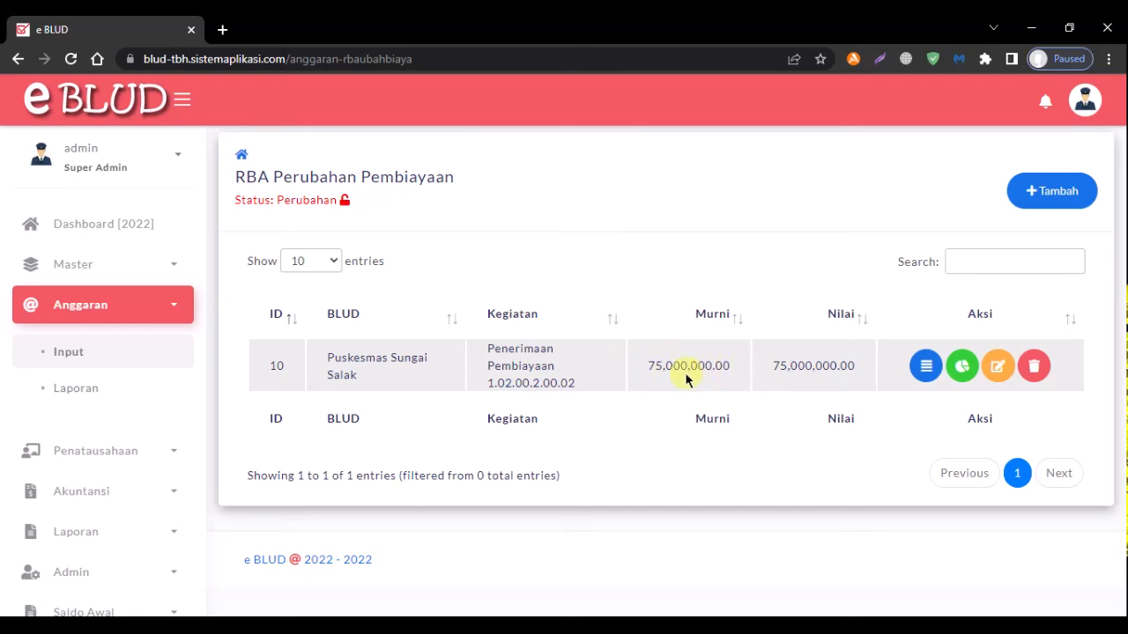
{"action": "left_click", "coordinate": [926, 368]}
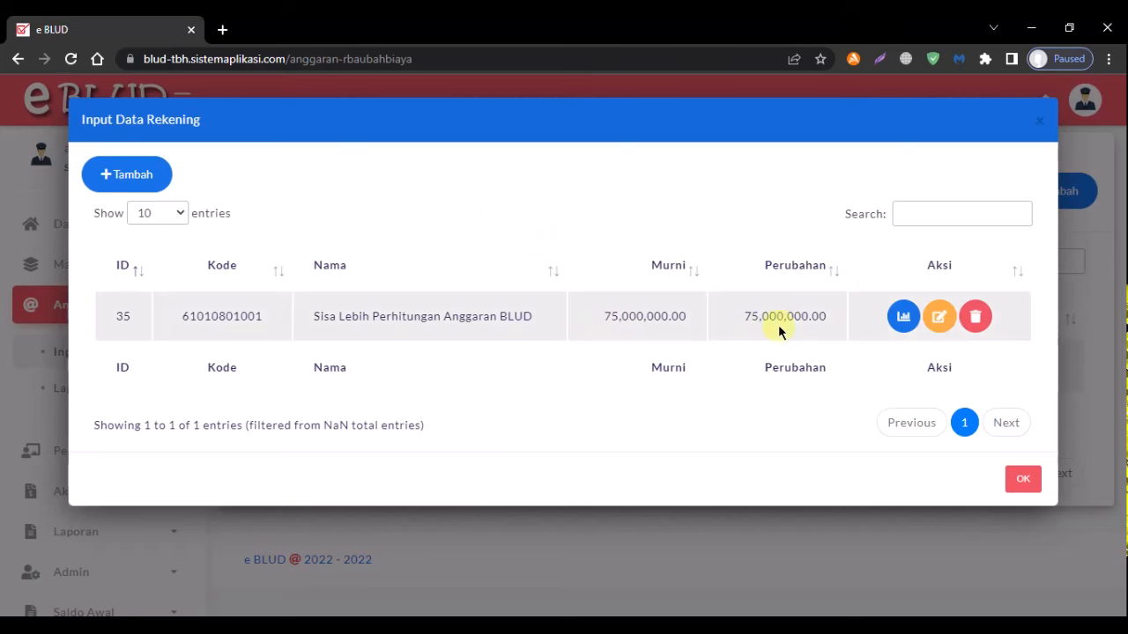
{"action": "left_click", "coordinate": [903, 317]}
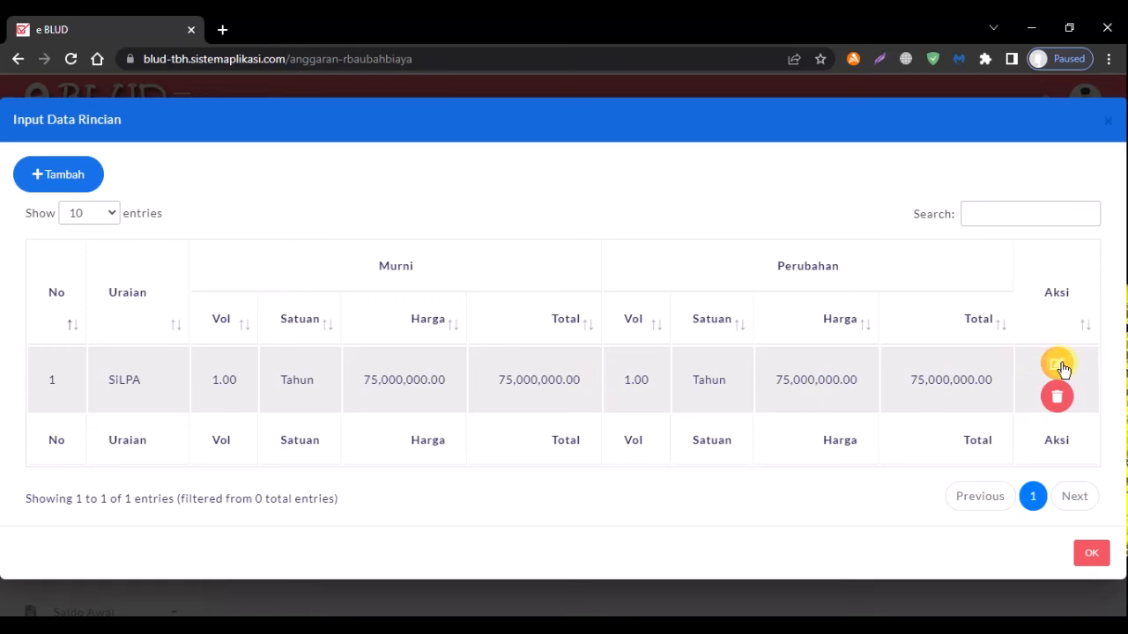
{"action": "left_click", "coordinate": [1057, 363]}
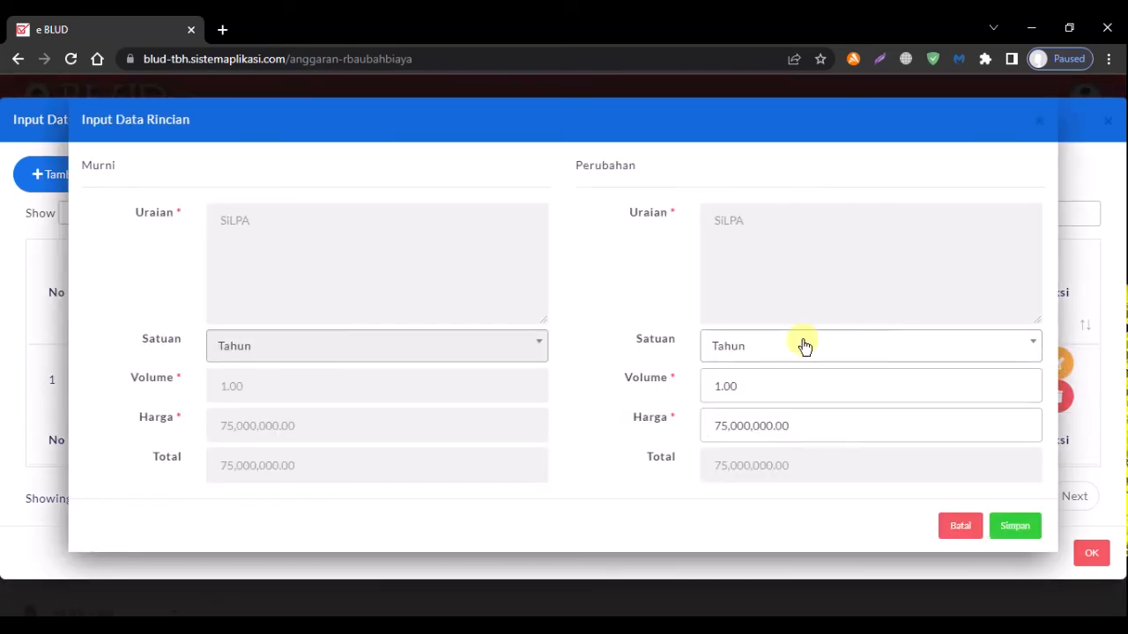
{"action": "left_click_drag", "start_coordinate": [801, 425], "coordinate": [648, 429]}
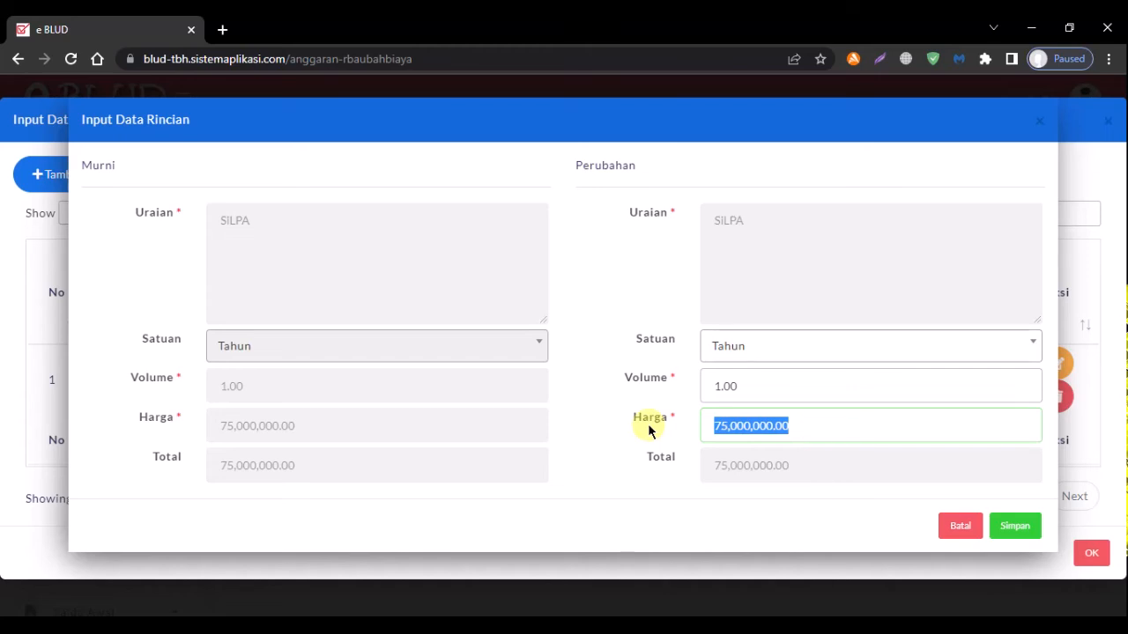
{"action": "type", "text": "80000000"}
{"action": "key", "text": "Tab"}
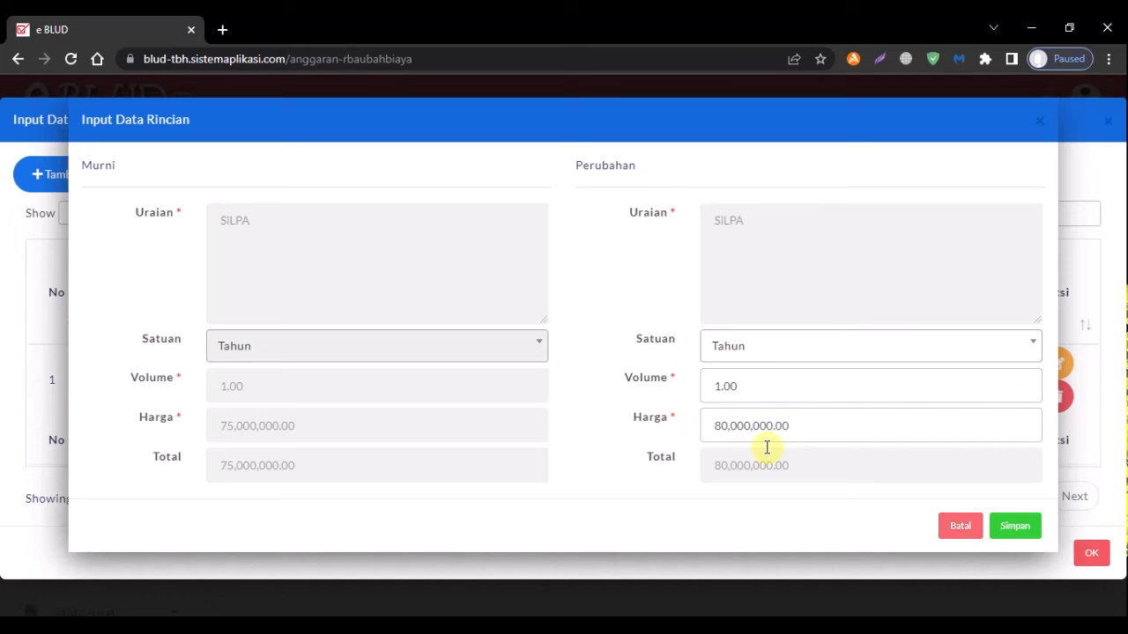
{"action": "left_click", "coordinate": [1015, 526]}
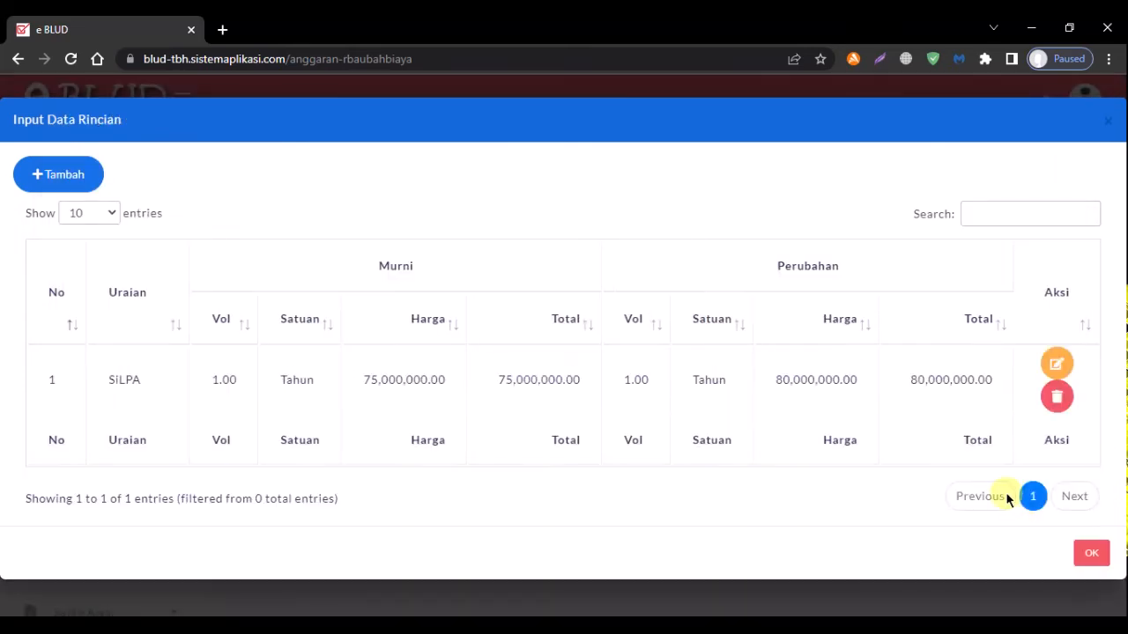
{"action": "left_click", "coordinate": [1100, 556]}
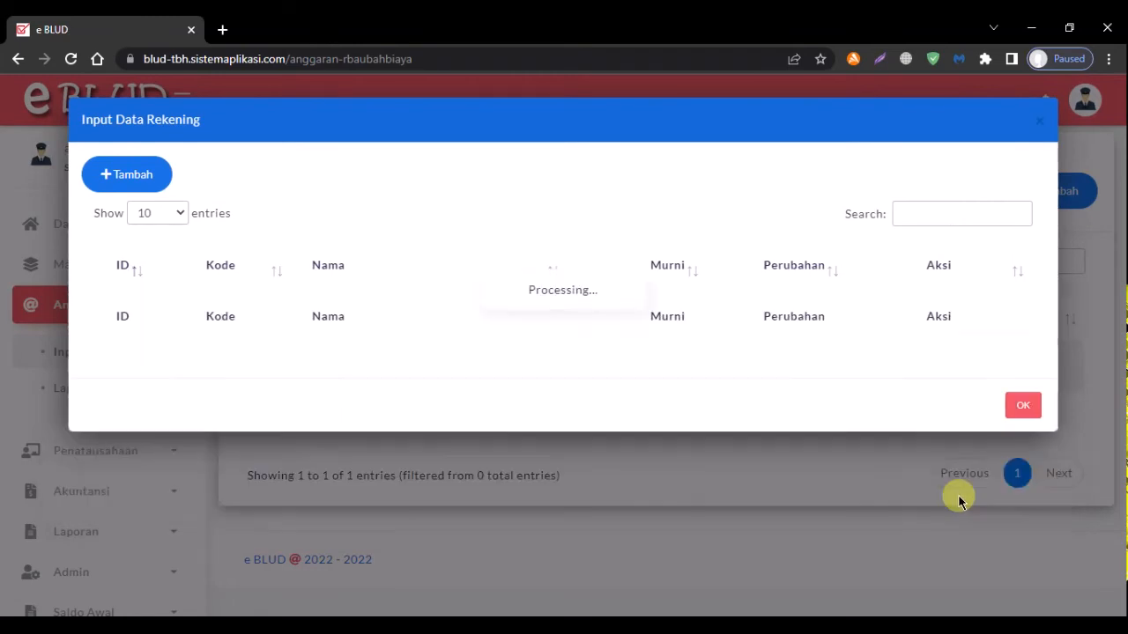
{"action": "left_click", "coordinate": [1027, 483]}
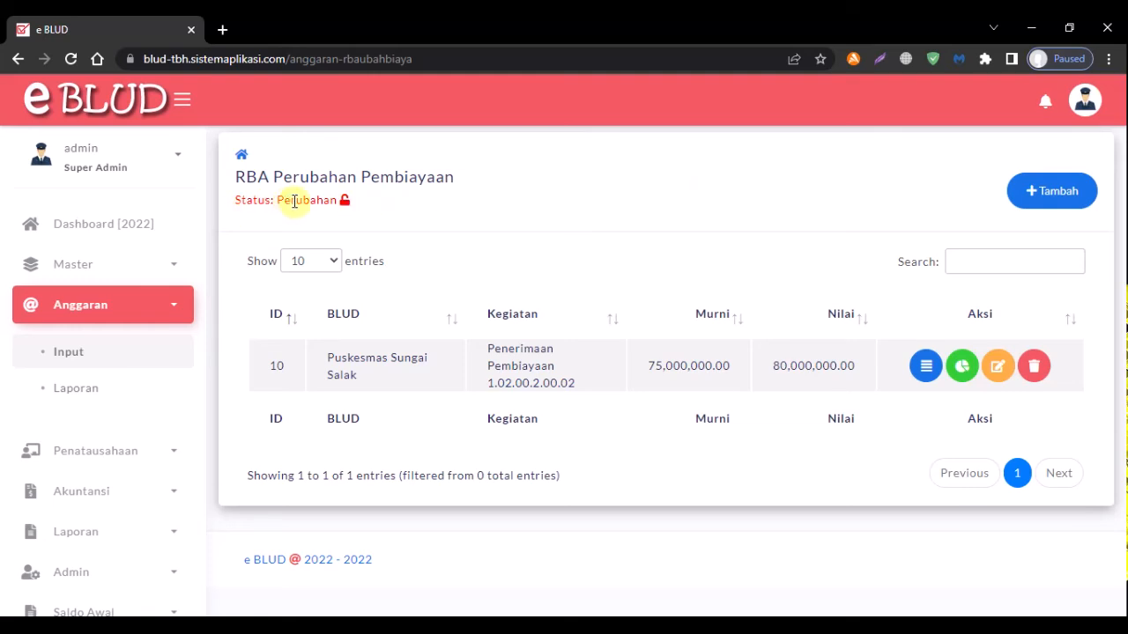
Check the lock status and available actions of the RBA Murni Pendapatan entry, and return to the budget input overview.
{"action": "left_click", "coordinate": [97, 360]}
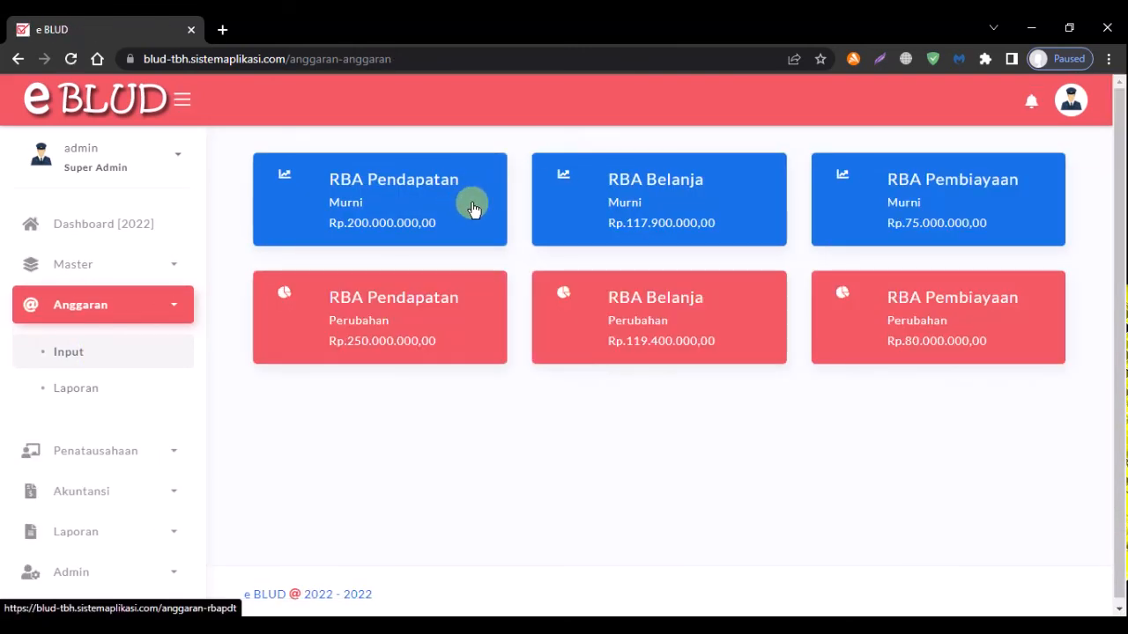
{"action": "left_click", "coordinate": [473, 208]}
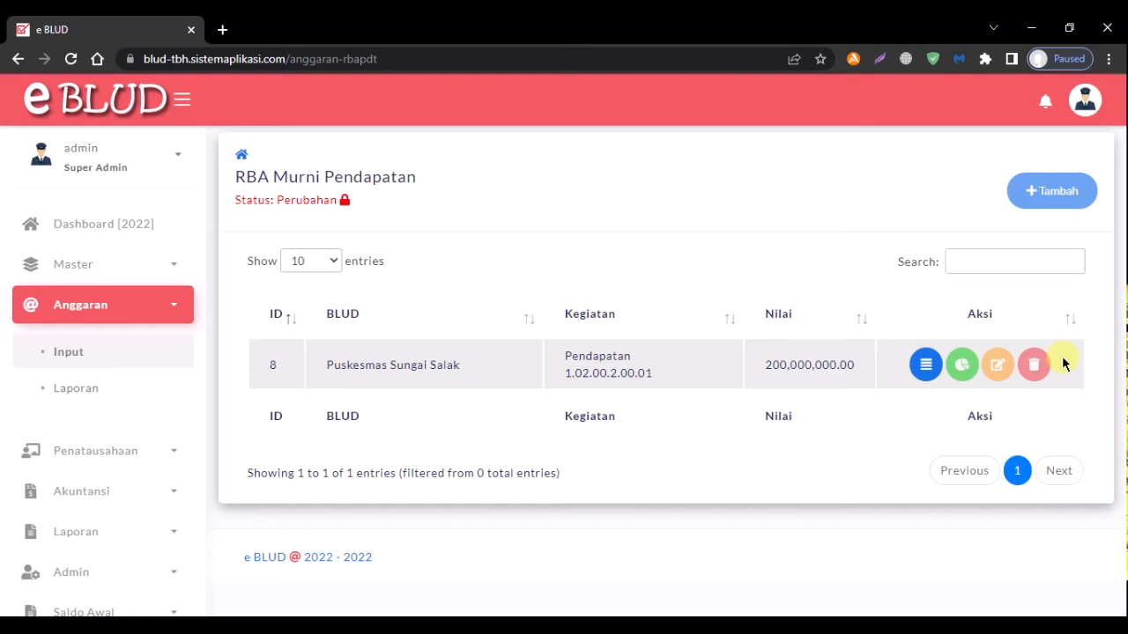
{"action": "left_click", "coordinate": [103, 353]}
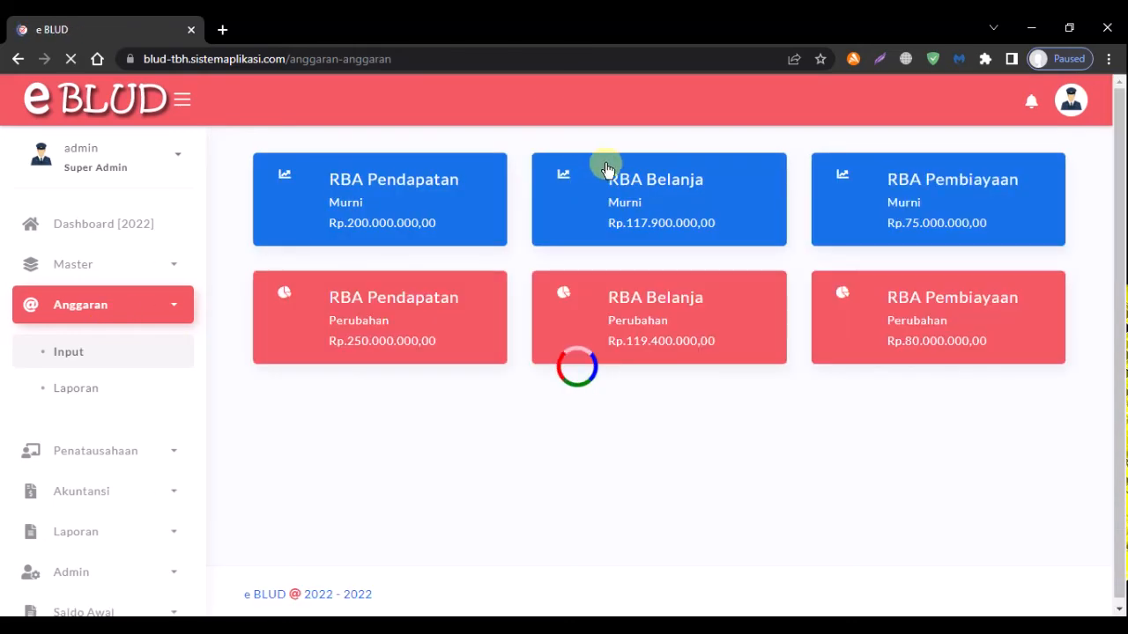
Check the lock status and available actions of the RBA Murni Belanja entry, and return to the budget input overview.
{"action": "left_click", "coordinate": [752, 194]}
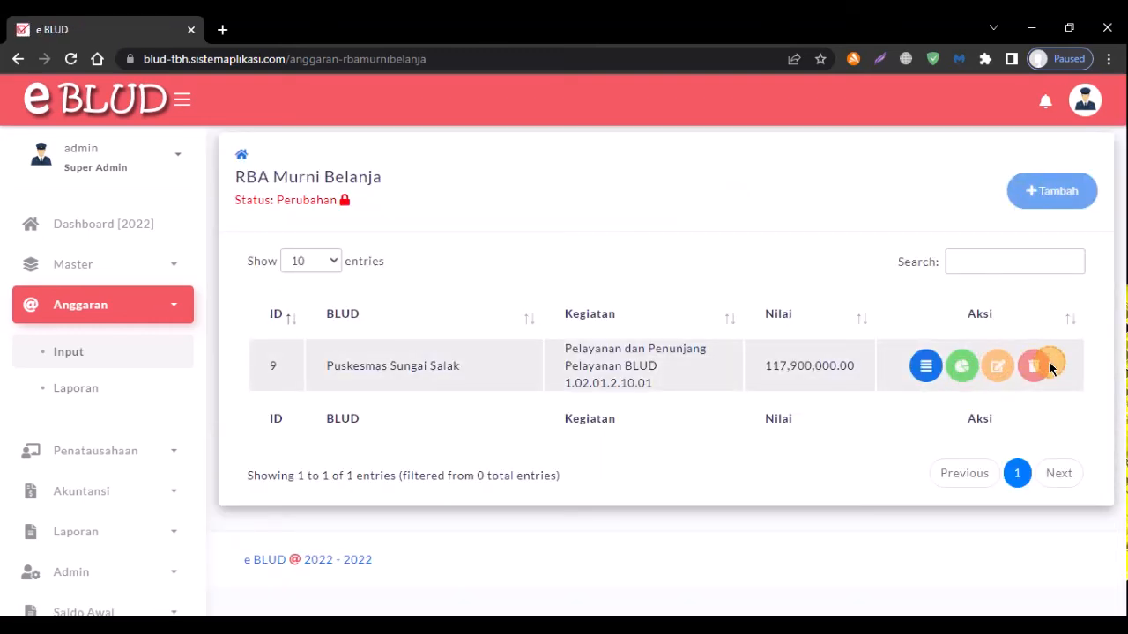
{"action": "left_click_drag", "start_coordinate": [283, 200], "coordinate": [325, 203]}
{"action": "left_click", "coordinate": [482, 202]}
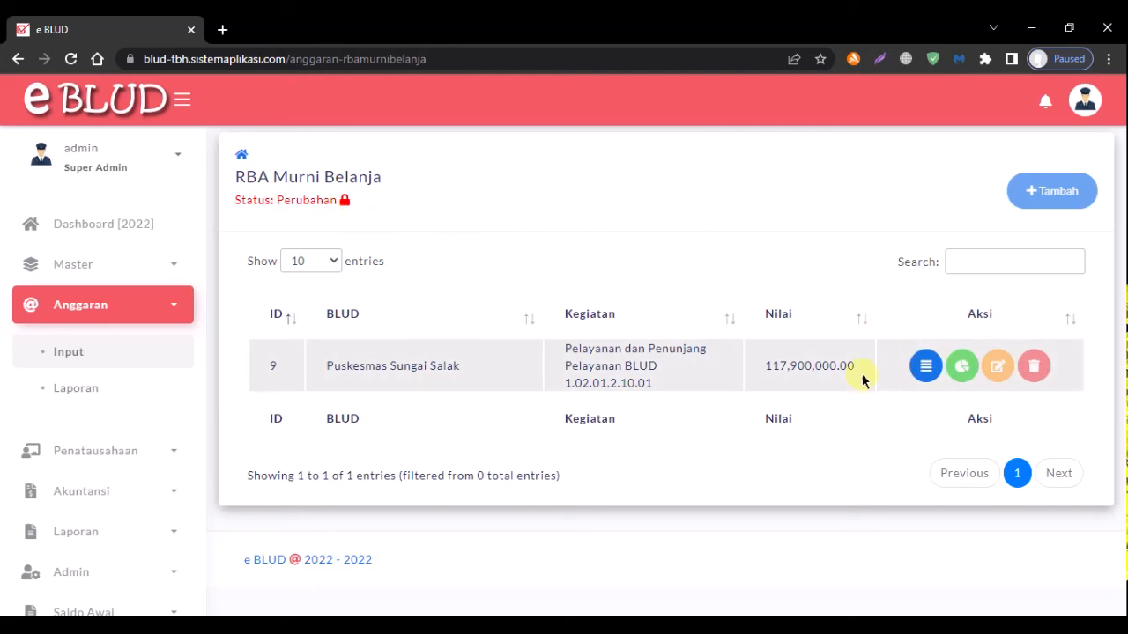
{"action": "left_click", "coordinate": [106, 350]}
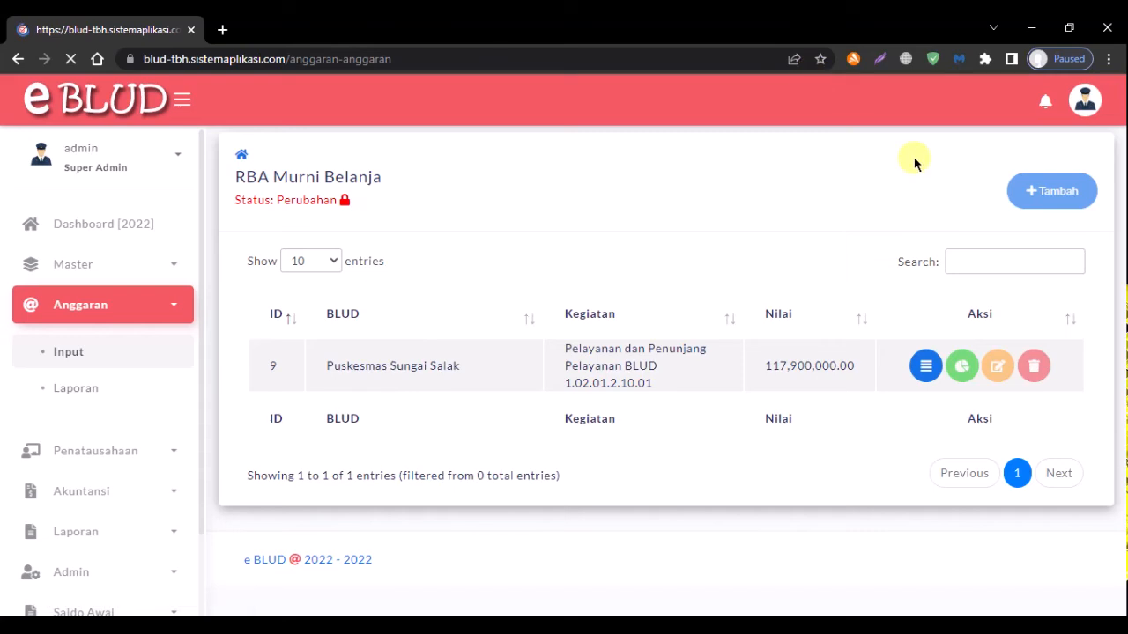
Check the account list and SiLPA detail of the RBA Murni Pembiayaan entry, and return to the budget input overview.
{"action": "left_click", "coordinate": [1038, 209]}
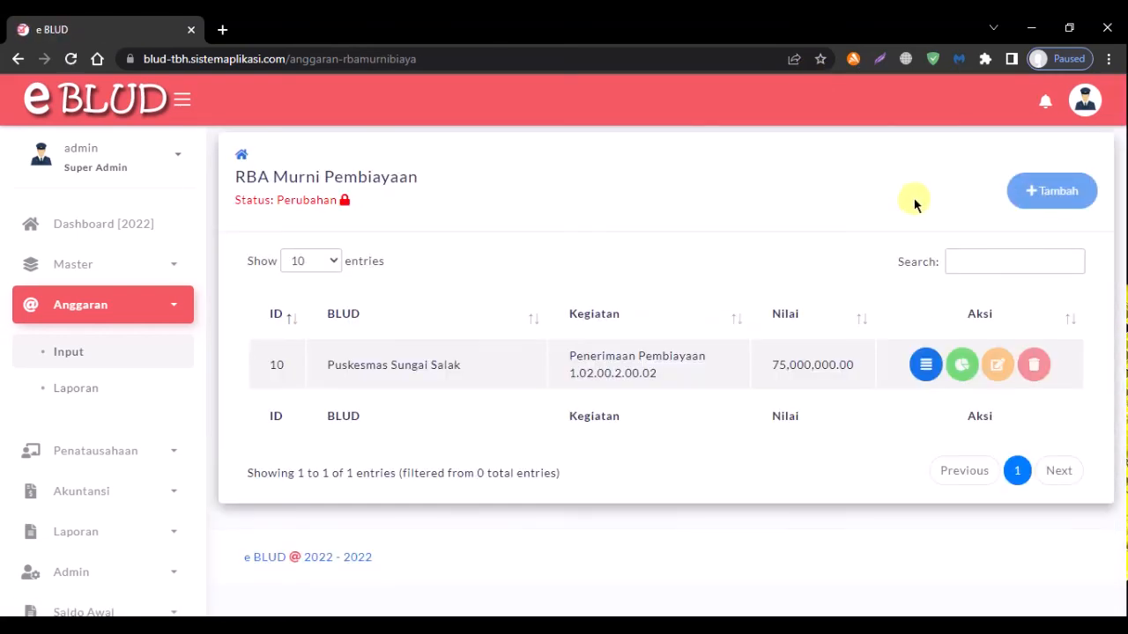
{"action": "left_click", "coordinate": [962, 365]}
{"action": "left_click", "coordinate": [923, 366]}
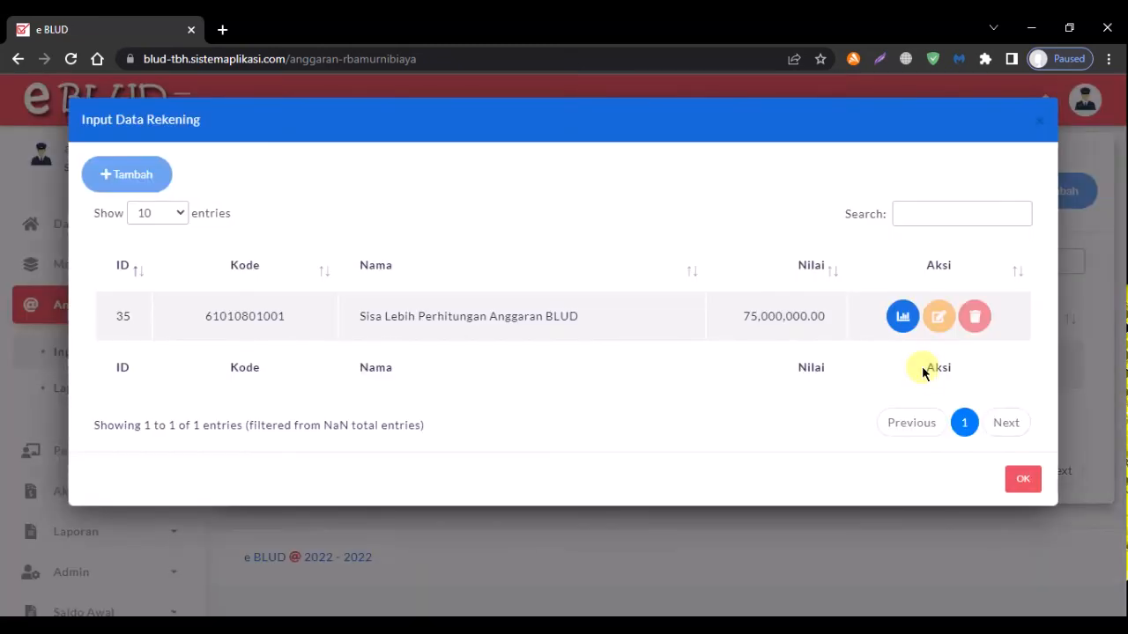
{"action": "left_click", "coordinate": [903, 317]}
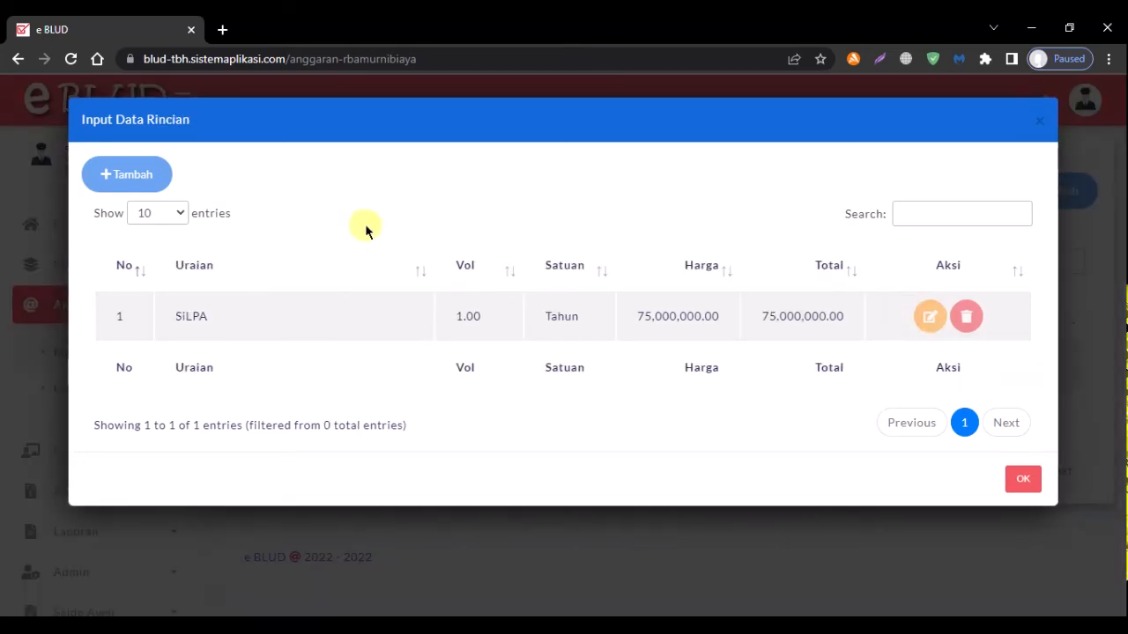
{"action": "left_click", "coordinate": [1025, 481]}
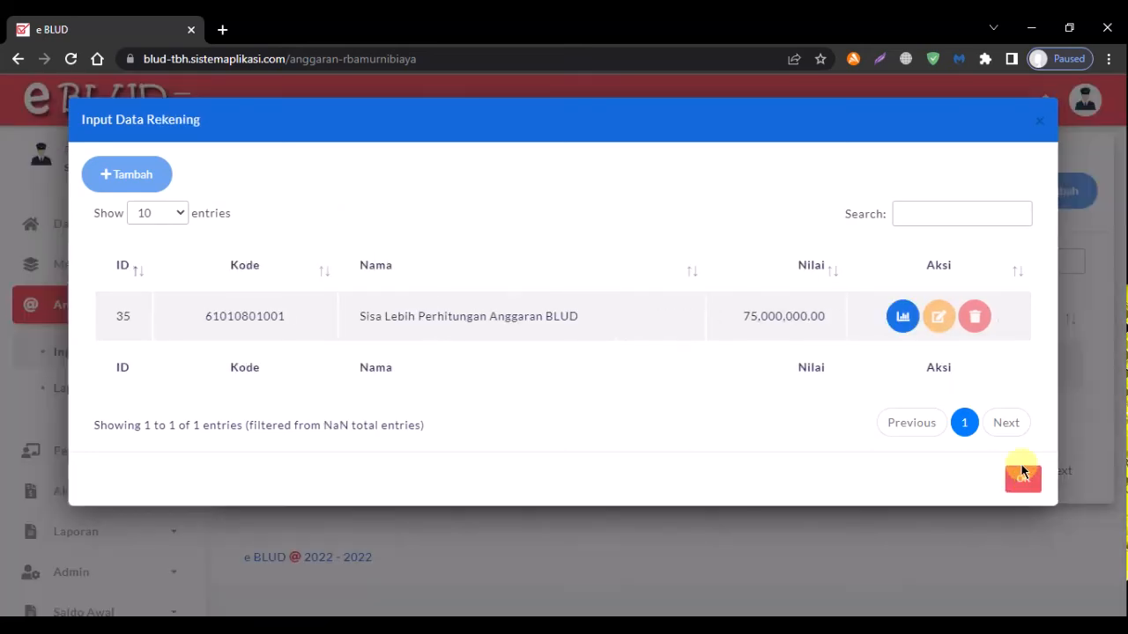
{"action": "left_click", "coordinate": [1022, 476]}
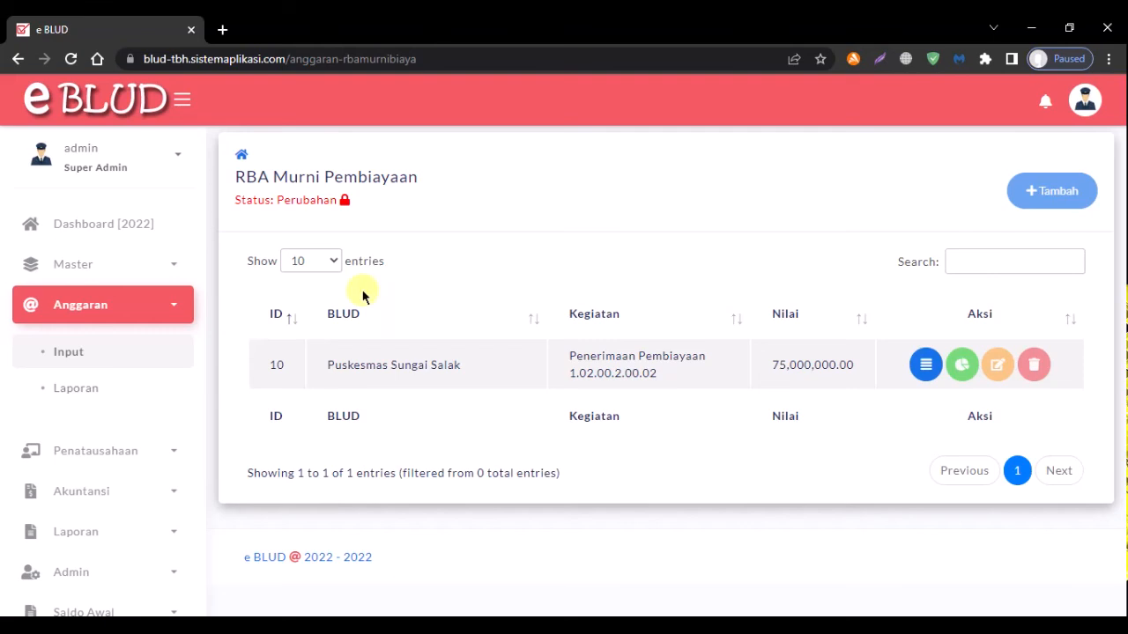
{"action": "left_click", "coordinate": [103, 358]}
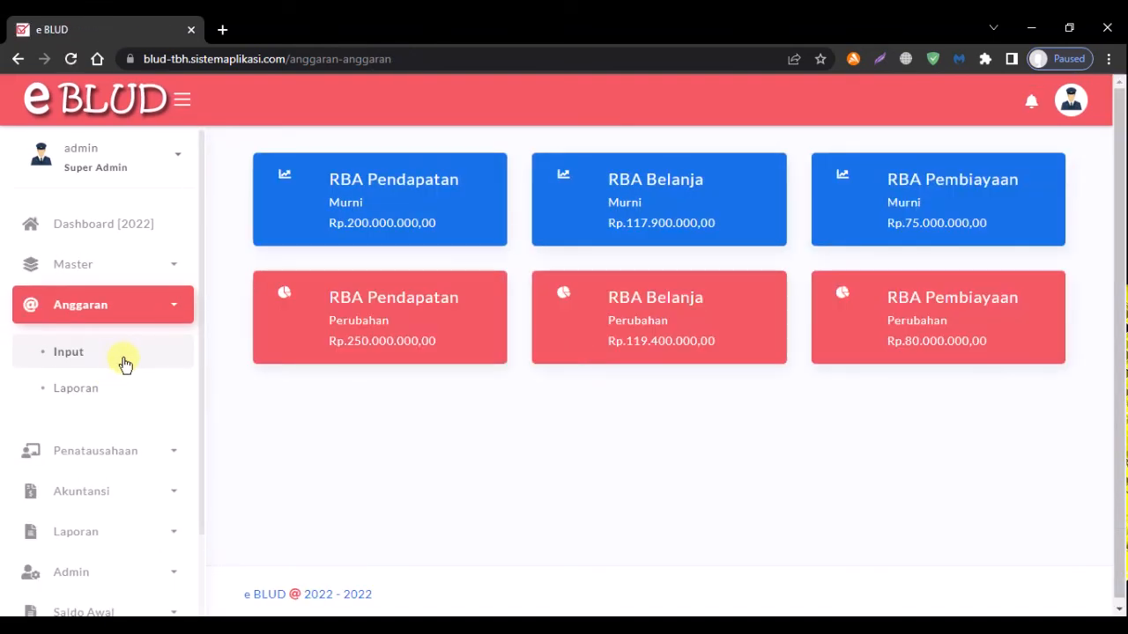
In the Pengguna admin settings, set the Pergeseran number under Pergeseran Anggaran to 1 and save the update.
{"action": "scroll", "coordinate": [124, 374], "scroll_direction": "down", "scroll_amount": 2}
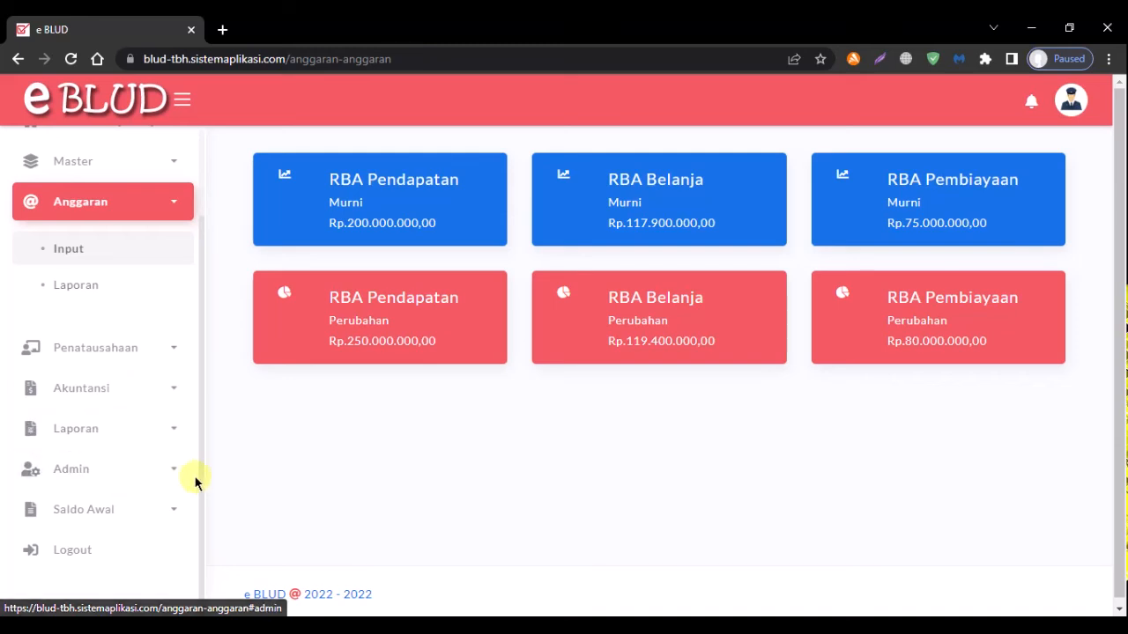
{"action": "left_click", "coordinate": [140, 472]}
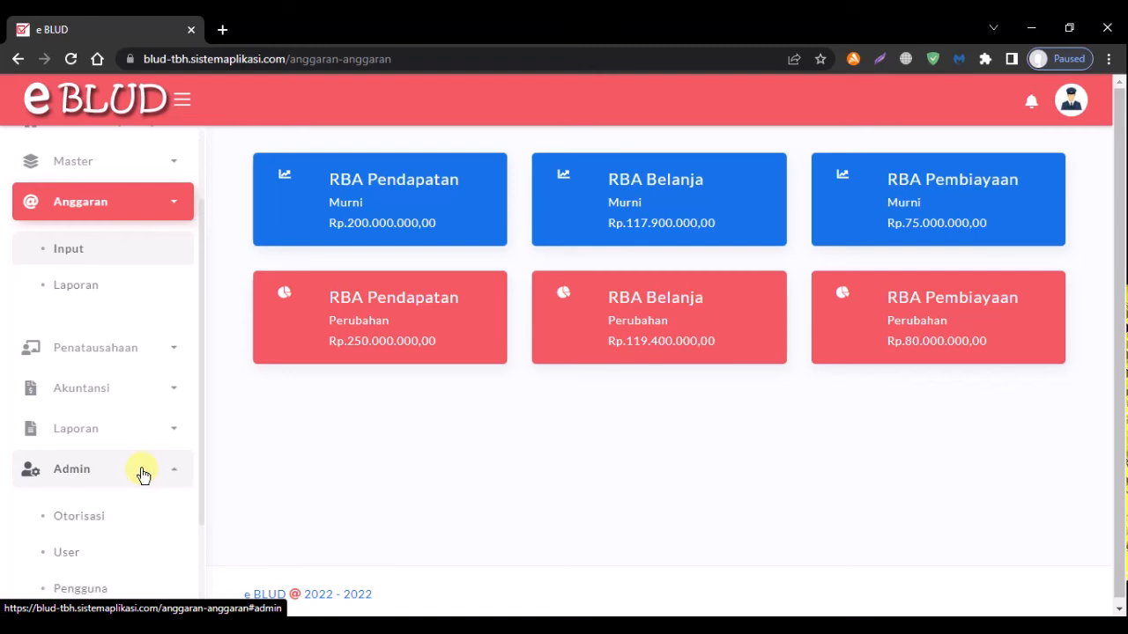
{"action": "scroll", "coordinate": [141, 472], "scroll_direction": "down", "scroll_amount": 1}
{"action": "scroll", "coordinate": [141, 472], "scroll_direction": "down", "scroll_amount": 1}
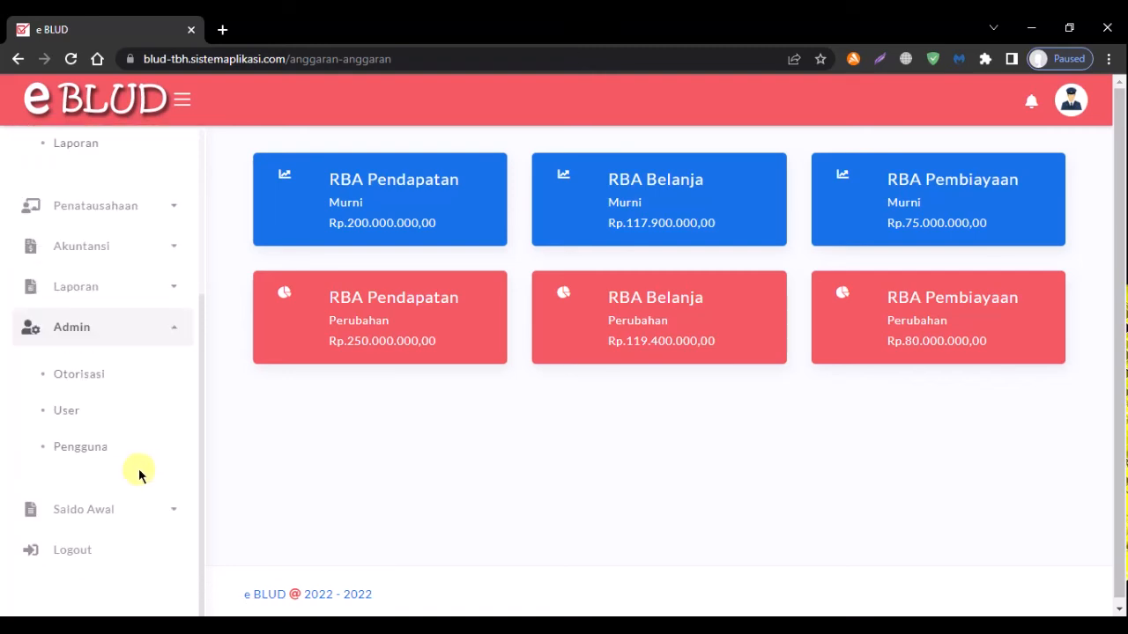
{"action": "left_click", "coordinate": [81, 451]}
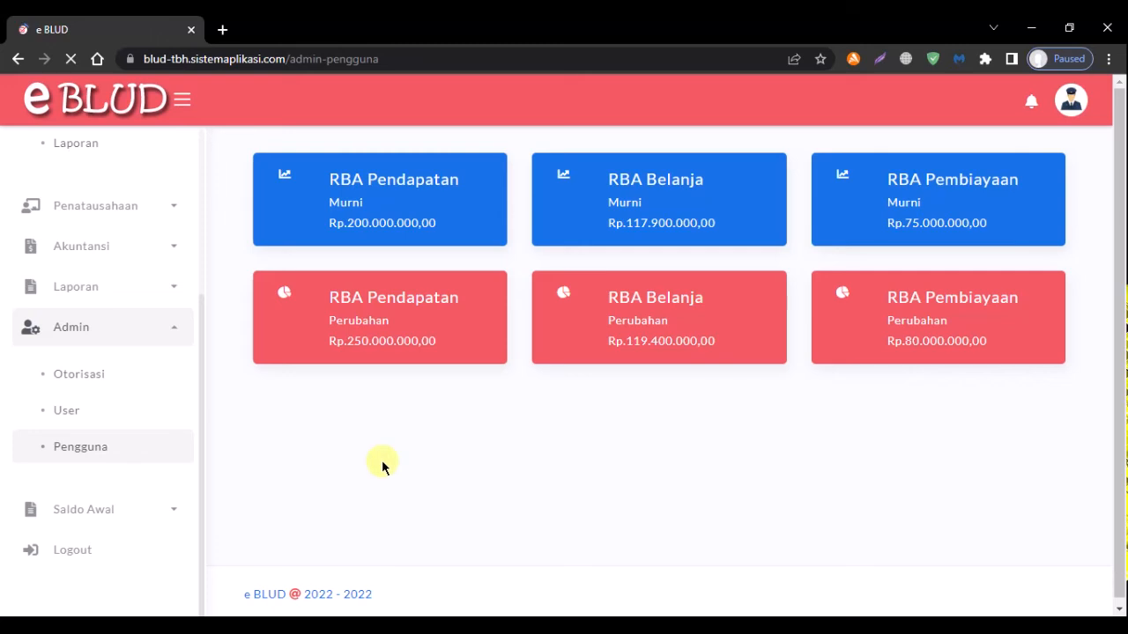
{"action": "scroll", "coordinate": [276, 405], "scroll_direction": "down", "scroll_amount": 2}
{"action": "scroll", "coordinate": [275, 409], "scroll_direction": "up", "scroll_amount": 2}
{"action": "scroll", "coordinate": [274, 408], "scroll_direction": "down", "scroll_amount": 5}
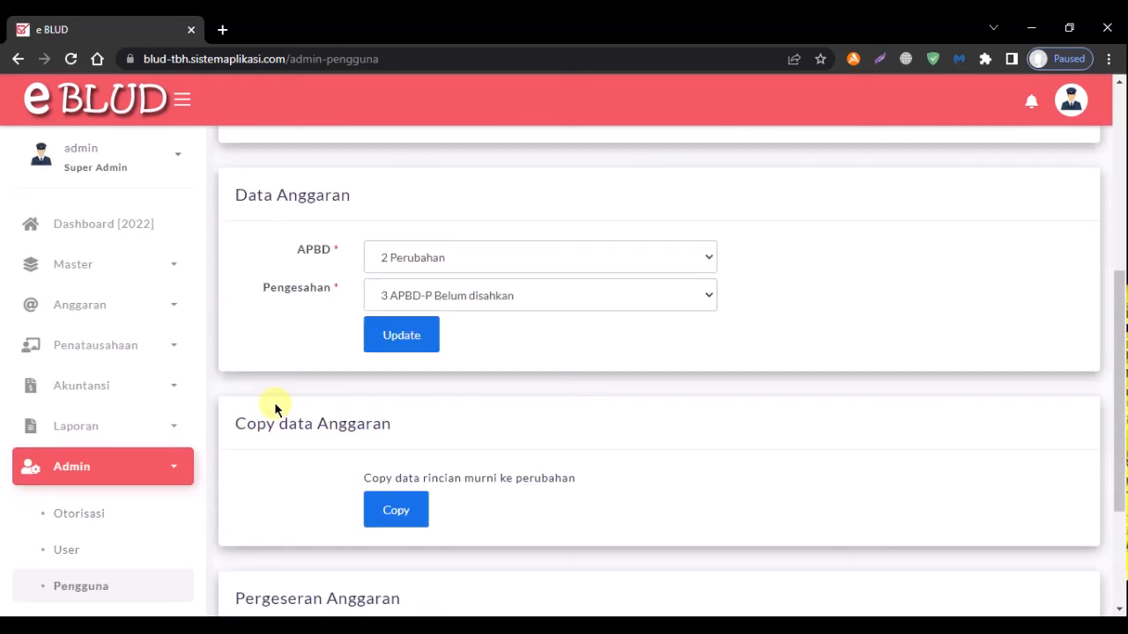
{"action": "scroll", "coordinate": [274, 408], "scroll_direction": "down", "scroll_amount": 3}
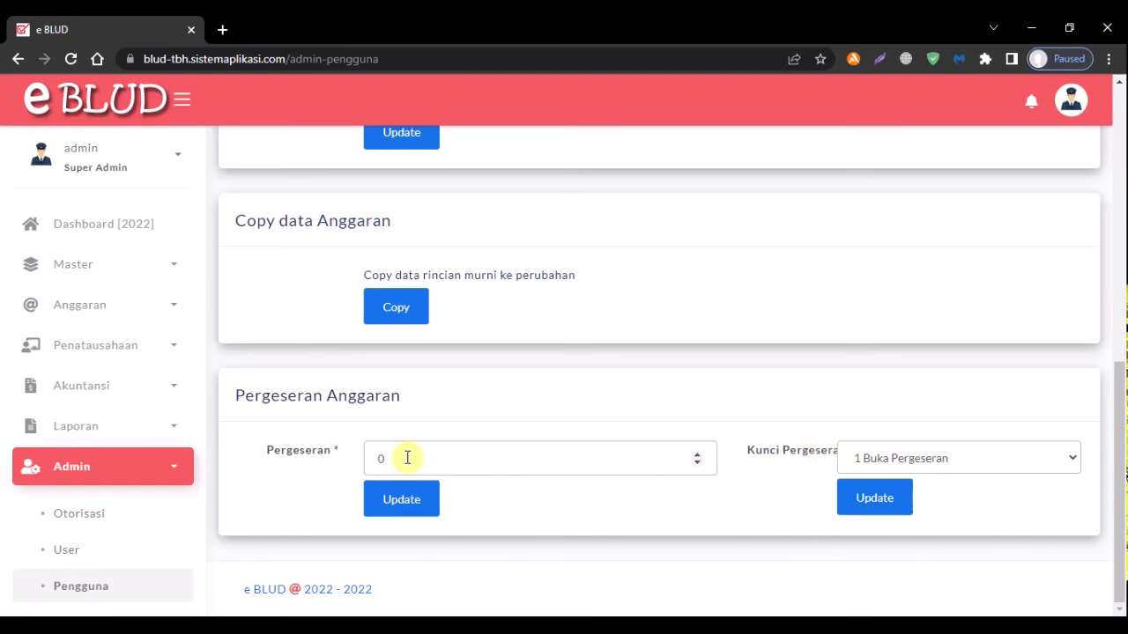
{"action": "left_click_drag", "start_coordinate": [404, 458], "coordinate": [362, 448]}
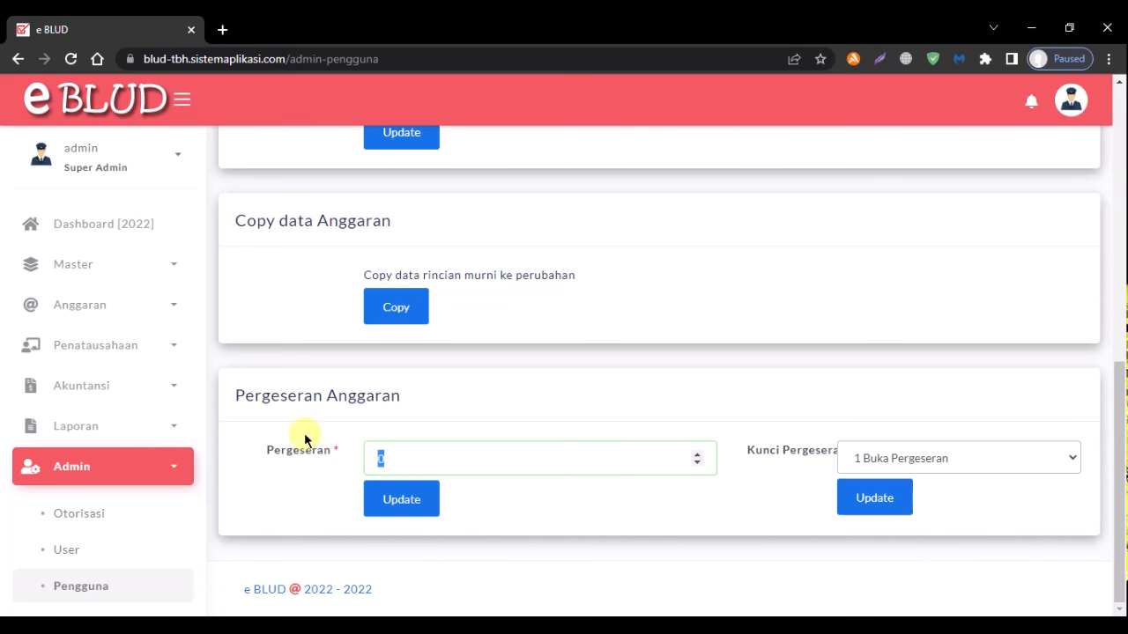
{"action": "type", "text": "1"}
{"action": "left_click", "coordinate": [416, 503]}
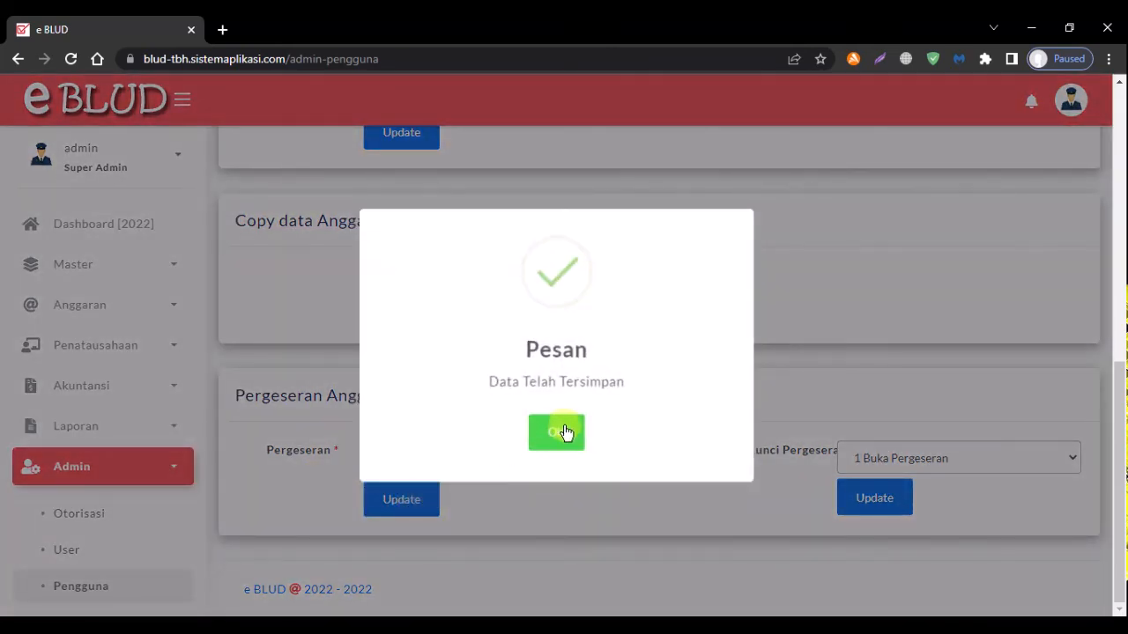
{"action": "left_click", "coordinate": [565, 432]}
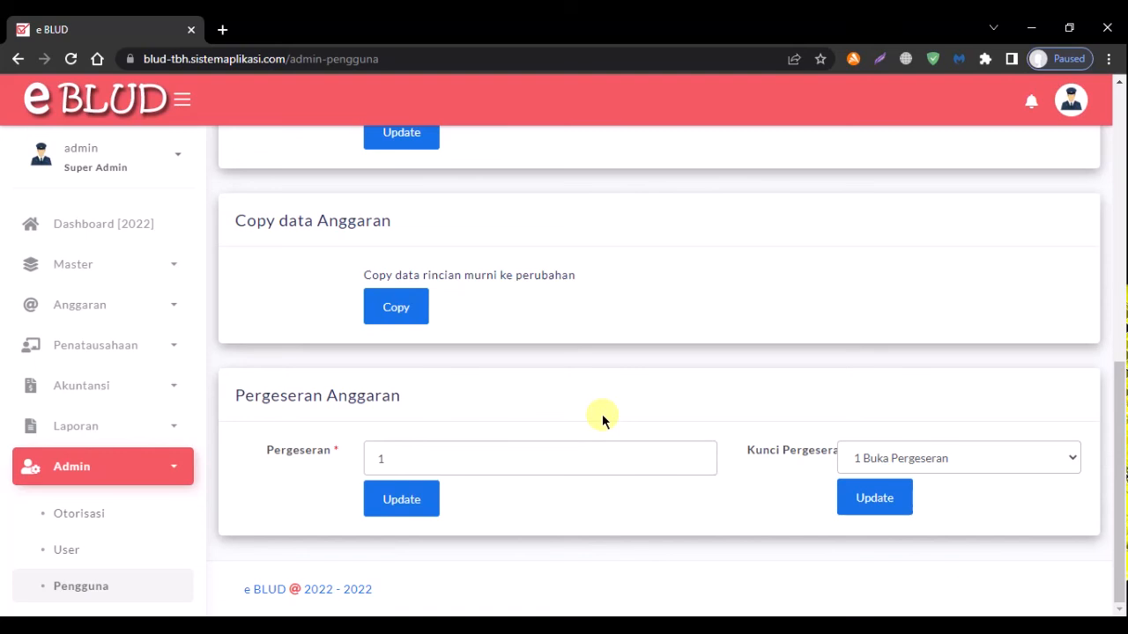
In RBA Perubahan Belanja, open the detail list of the Belanja Honorarium Penanggungjawaban Pengelola Keuangan account.
{"action": "left_click", "coordinate": [138, 310]}
{"action": "left_click", "coordinate": [116, 352]}
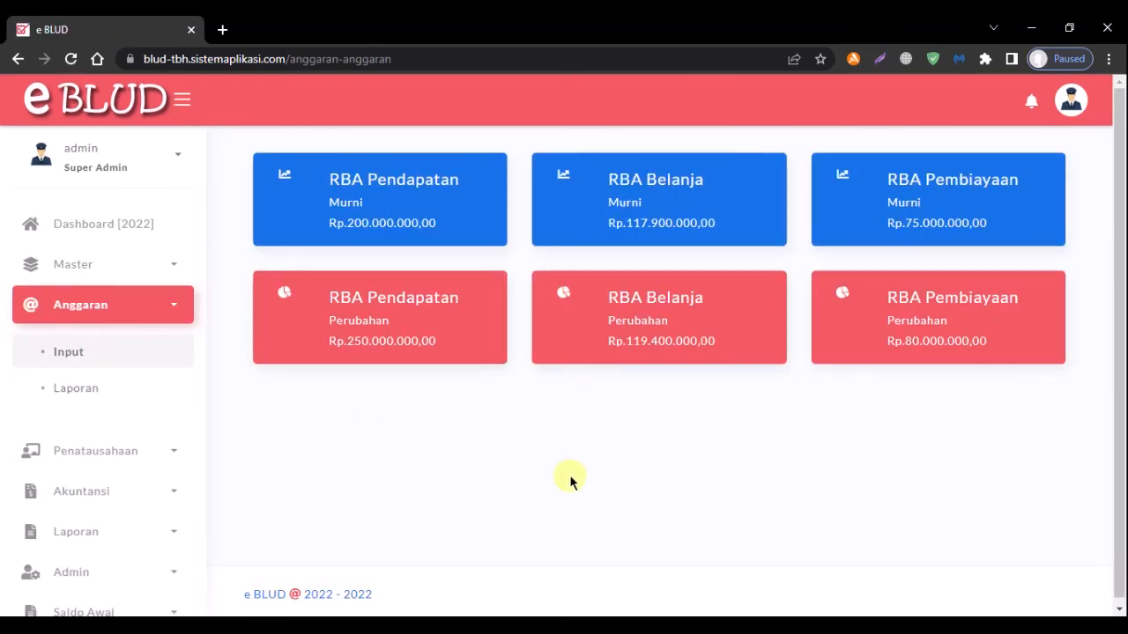
{"action": "left_click", "coordinate": [744, 311]}
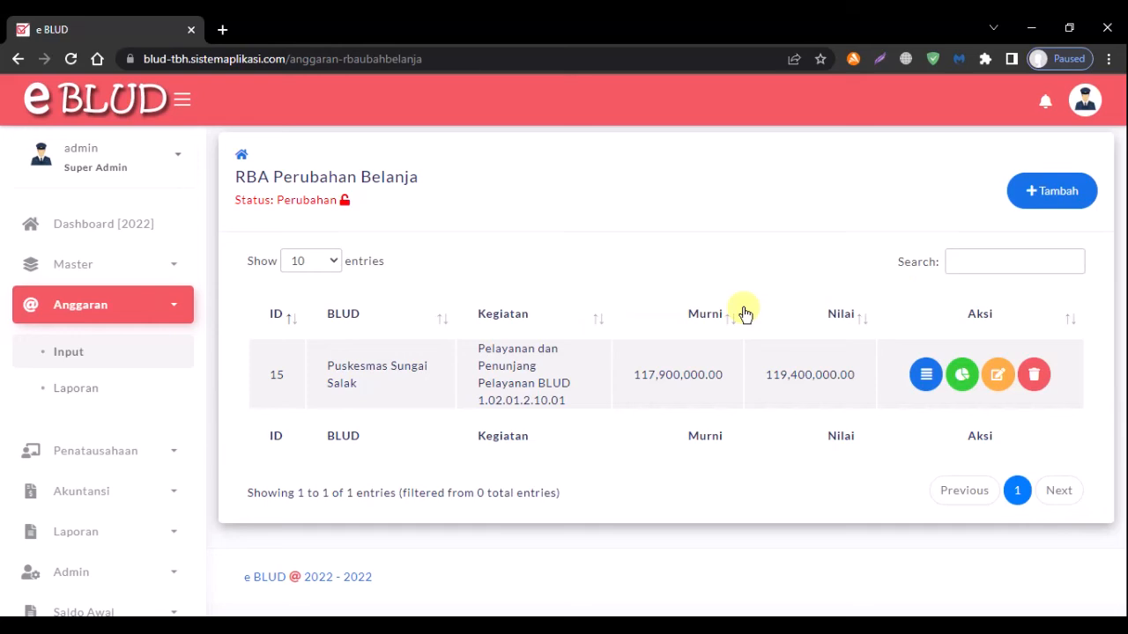
{"action": "left_click", "coordinate": [926, 376]}
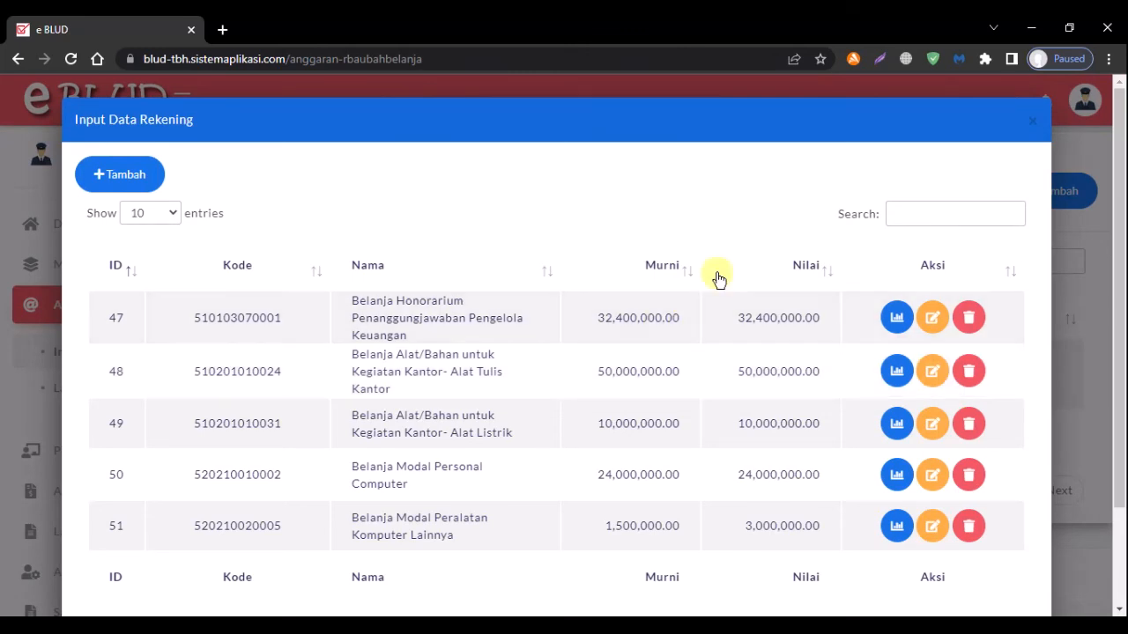
{"action": "left_click", "coordinate": [895, 321]}
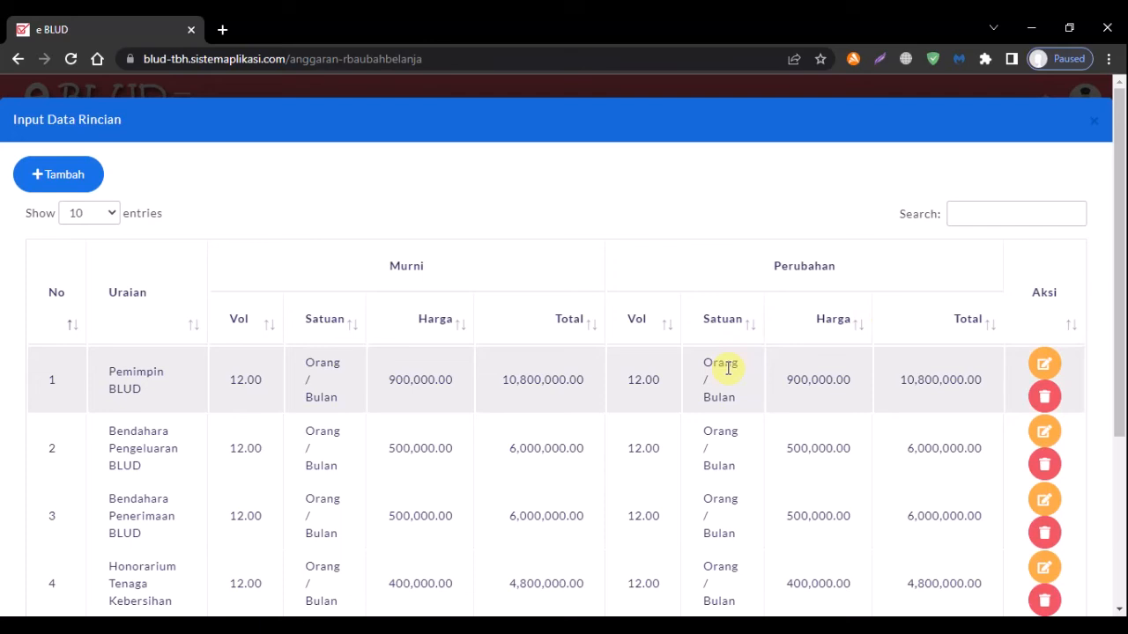
{"action": "scroll", "coordinate": [729, 370], "scroll_direction": "down", "scroll_amount": 3}
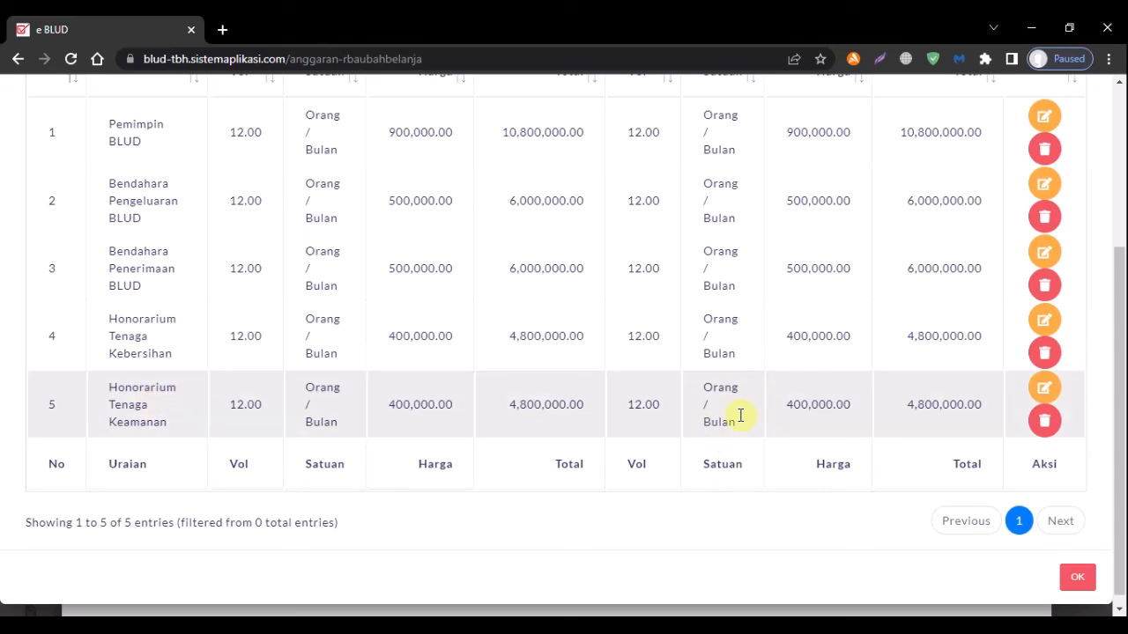
For the Honorarium Tenaga Keamanan detail, set Volume 1 to 0 and reset both its Volume 1 unit and Satuan to -Pilih Satuan.
{"action": "left_click", "coordinate": [1045, 390]}
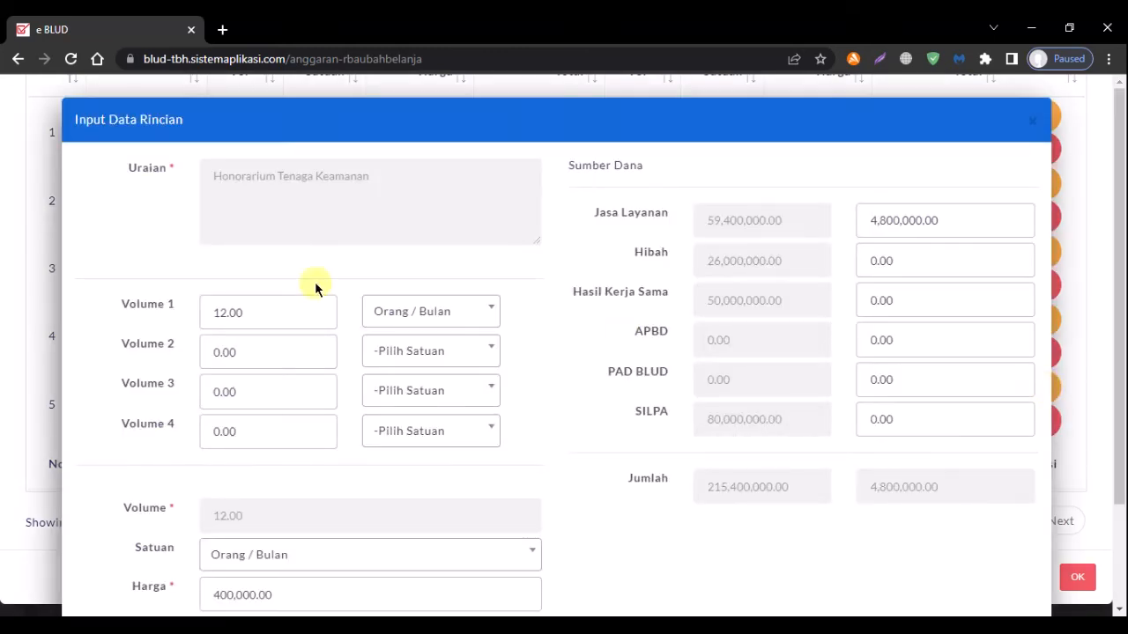
{"action": "left_click", "coordinate": [272, 312]}
{"action": "type", "text": "0"}
{"action": "left_click", "coordinate": [546, 501]}
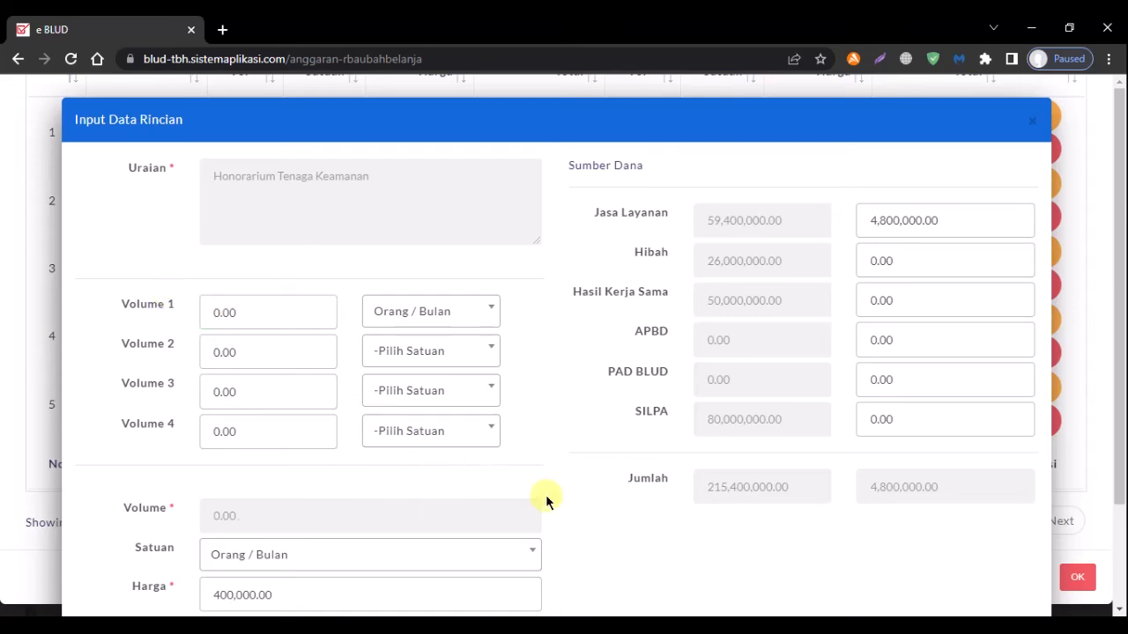
{"action": "left_click", "coordinate": [453, 310]}
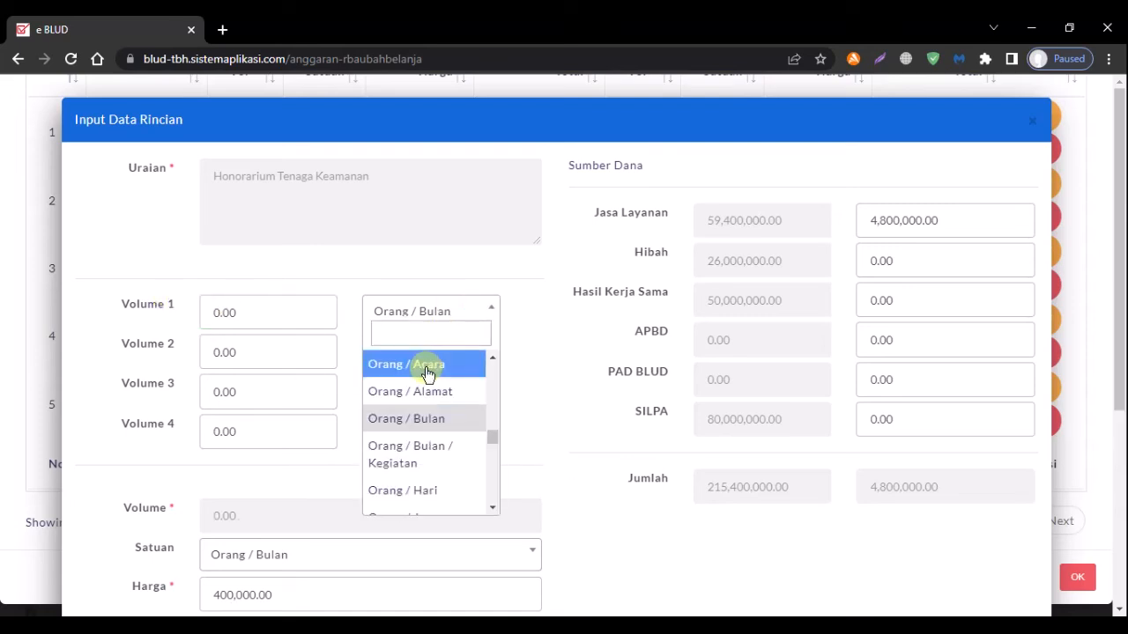
{"action": "scroll", "coordinate": [444, 398], "scroll_direction": "up", "scroll_amount": 4}
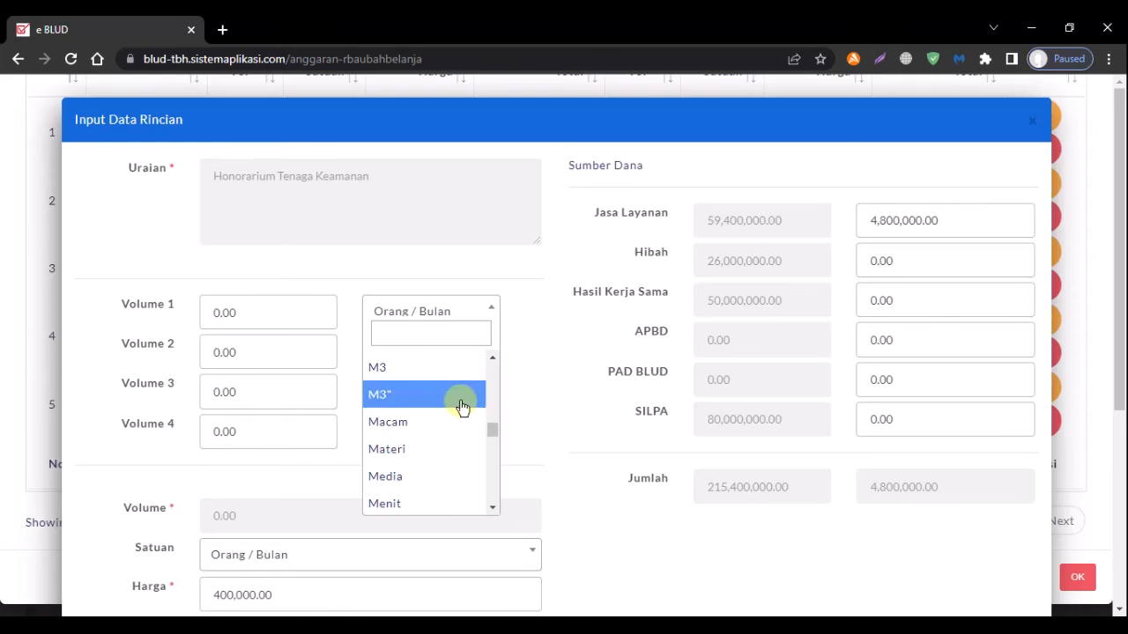
{"action": "left_click_drag", "start_coordinate": [490, 429], "coordinate": [489, 346]}
{"action": "left_click", "coordinate": [438, 363]}
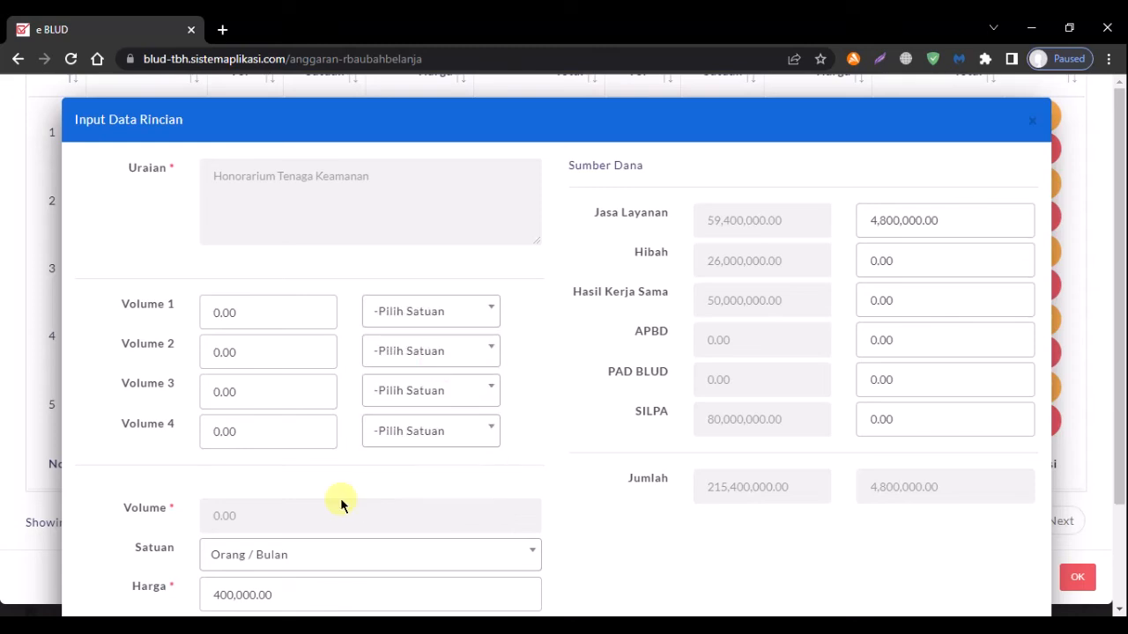
{"action": "left_click", "coordinate": [286, 555]}
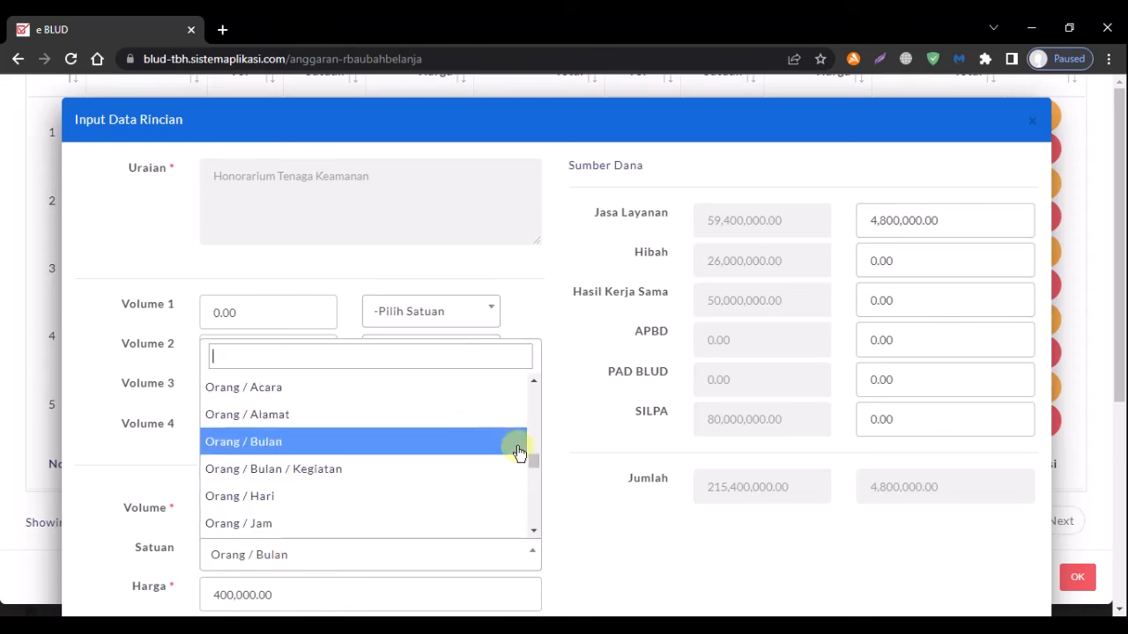
{"action": "left_click_drag", "start_coordinate": [532, 453], "coordinate": [534, 378]}
{"action": "left_click", "coordinate": [446, 382]}
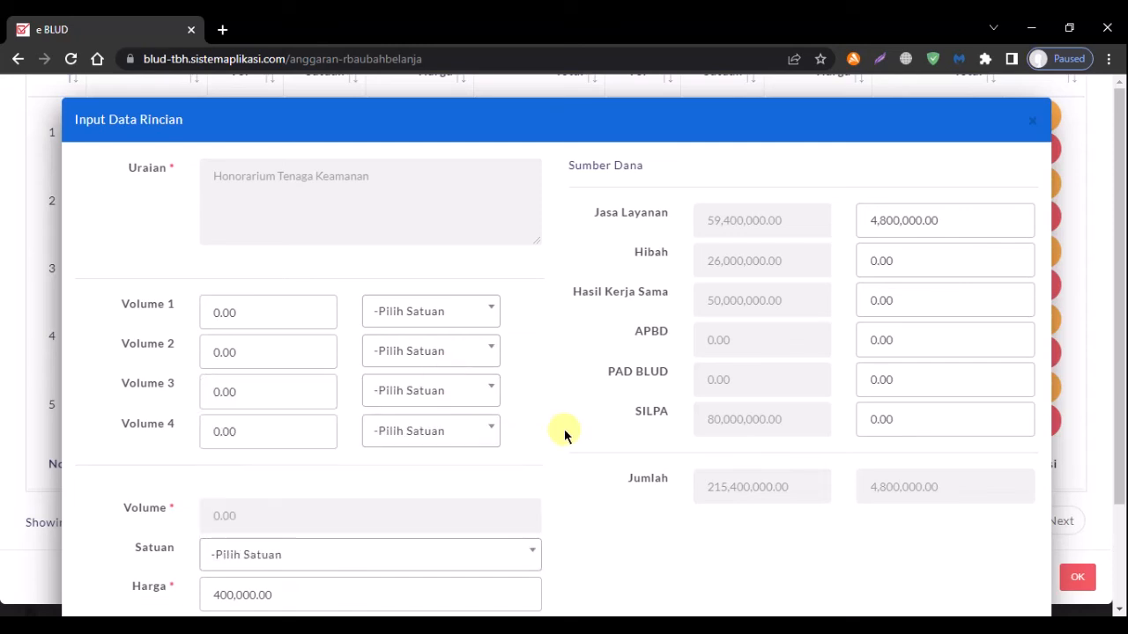
Set the Harga and the Jasa Layanan funding of Honorarium Tenaga Keamanan to 0, and save the detail.
{"action": "scroll", "coordinate": [565, 431], "scroll_direction": "down", "scroll_amount": 1}
{"action": "left_click_drag", "start_coordinate": [305, 521], "coordinate": [139, 499]}
{"action": "type", "text": "0"}
{"action": "left_click", "coordinate": [599, 504]}
{"action": "scroll", "coordinate": [999, 300], "scroll_direction": "up", "scroll_amount": 1}
{"action": "left_click_drag", "start_coordinate": [974, 220], "coordinate": [809, 214]}
{"action": "type", "text": "0"}
{"action": "left_click", "coordinate": [628, 516]}
{"action": "scroll", "coordinate": [634, 520], "scroll_direction": "down", "scroll_amount": 1}
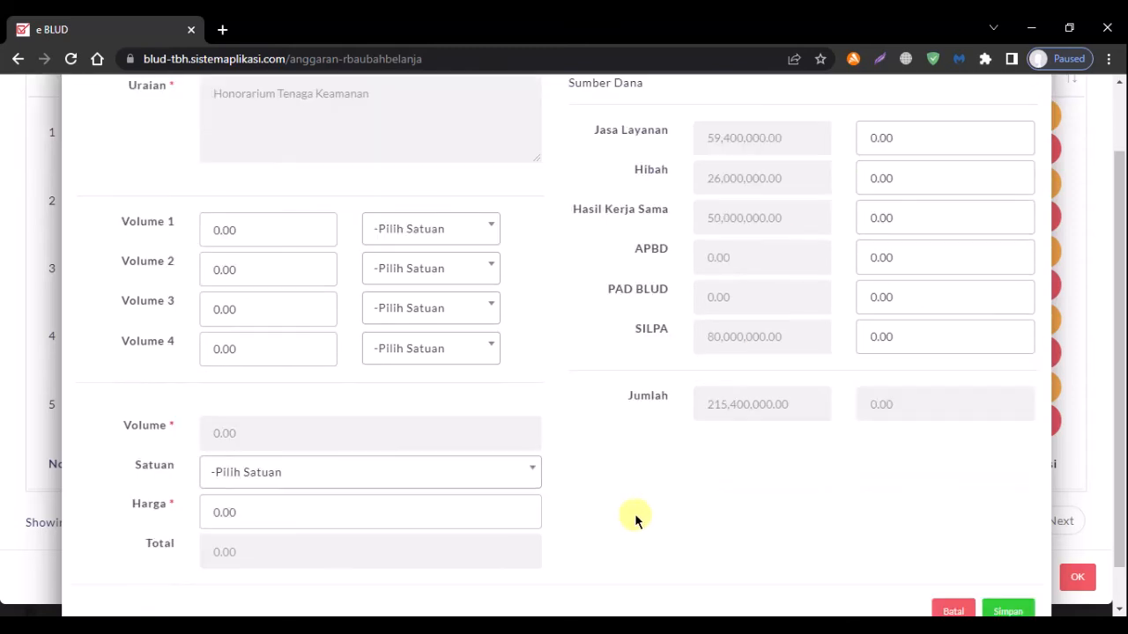
{"action": "left_click", "coordinate": [1008, 611]}
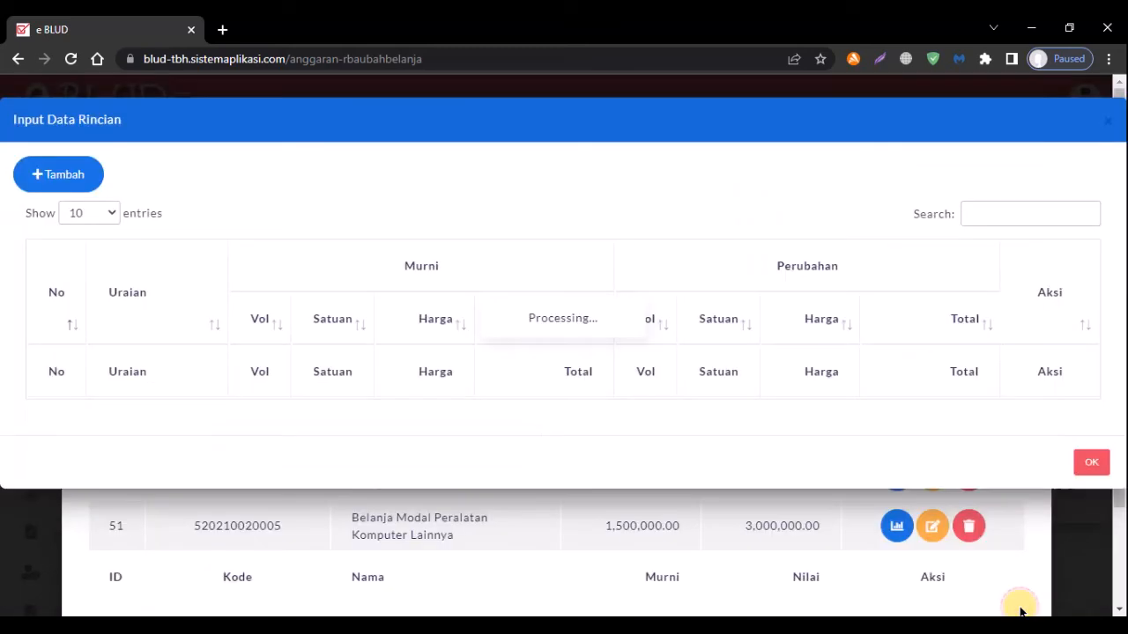
{"action": "scroll", "coordinate": [925, 493], "scroll_direction": "down", "scroll_amount": 2}
{"action": "scroll", "coordinate": [915, 447], "scroll_direction": "down", "scroll_amount": 1}
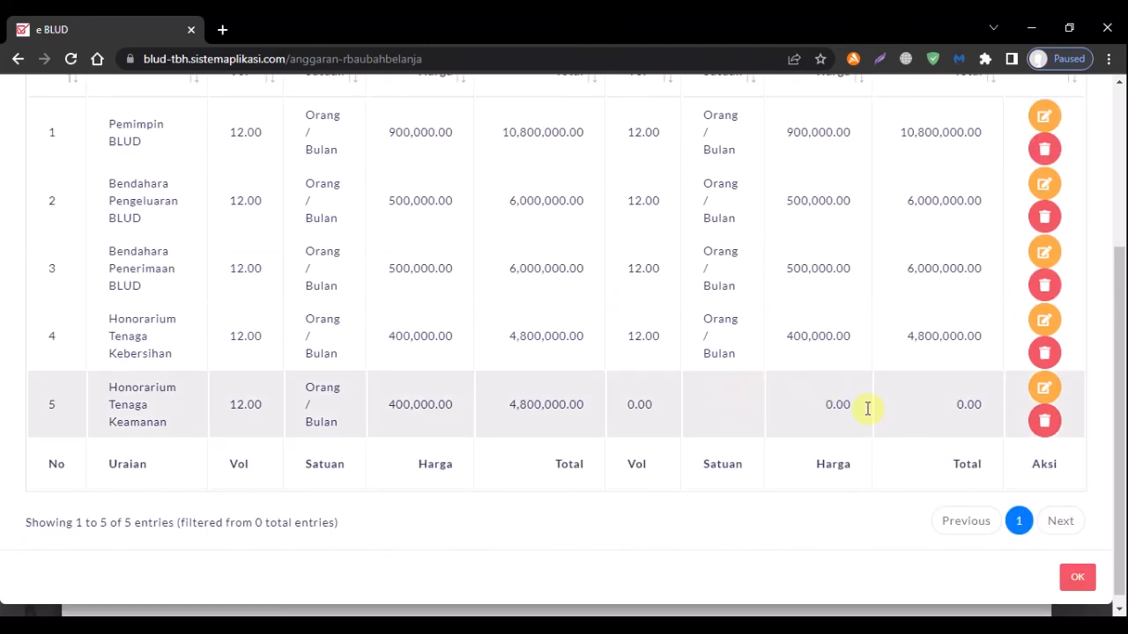
For the Honorarium Tenaga Kebersihan detail, set Volume 1 to 24 and the Jasa Layanan funding to 9,600,000, and save it.
{"action": "left_click", "coordinate": [1044, 321]}
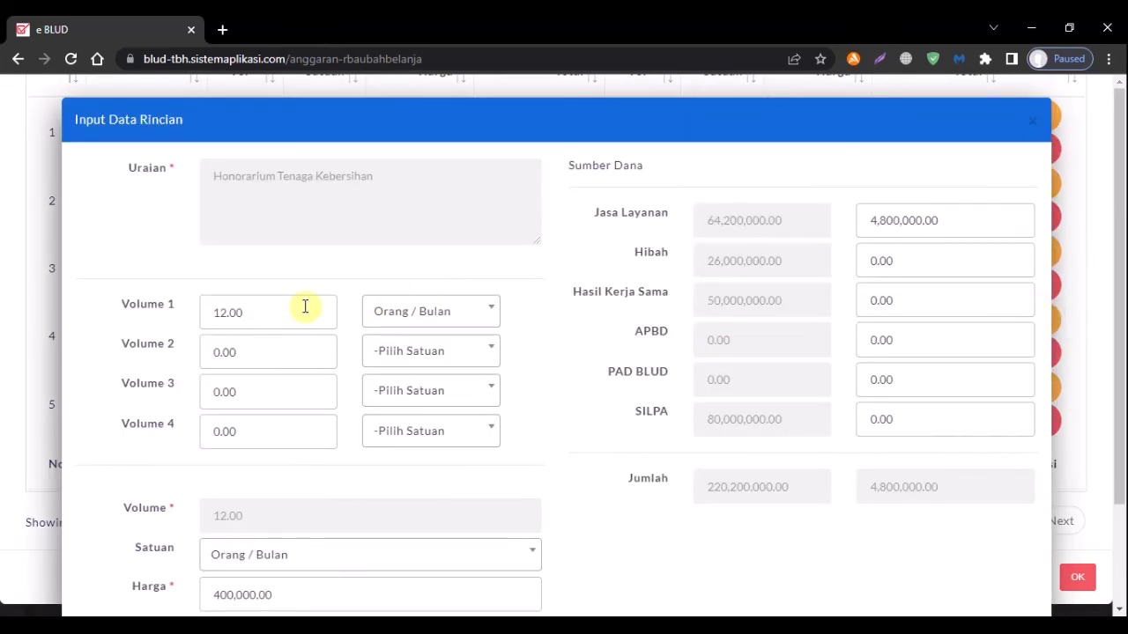
{"action": "left_click_drag", "start_coordinate": [255, 310], "coordinate": [155, 302]}
{"action": "type", "text": "24"}
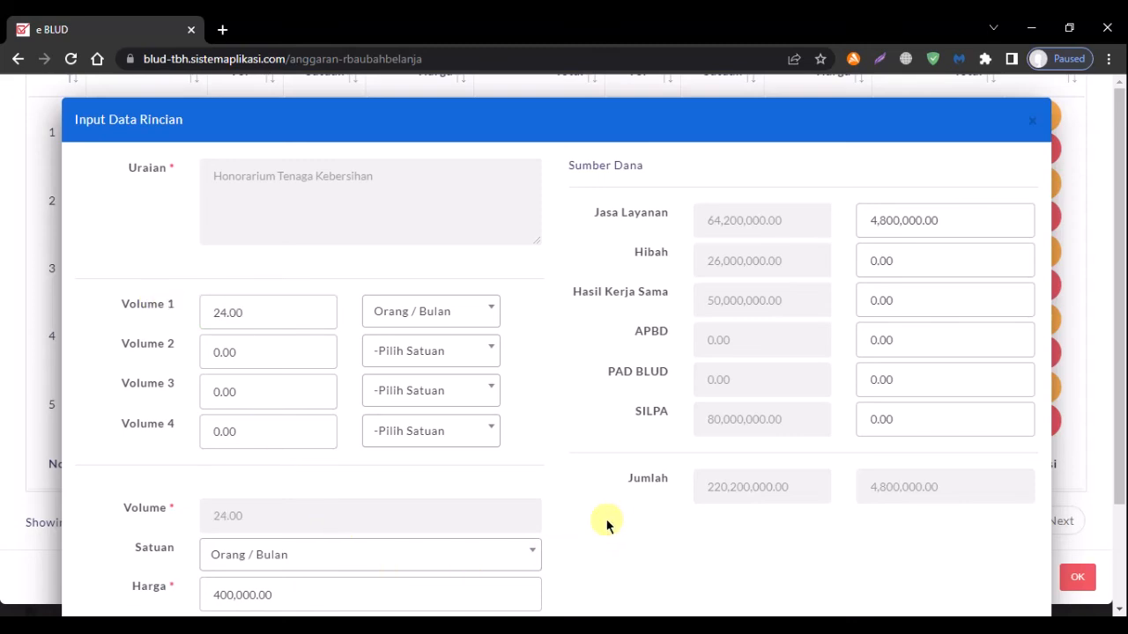
{"action": "scroll", "coordinate": [606, 524], "scroll_direction": "down", "scroll_amount": 2}
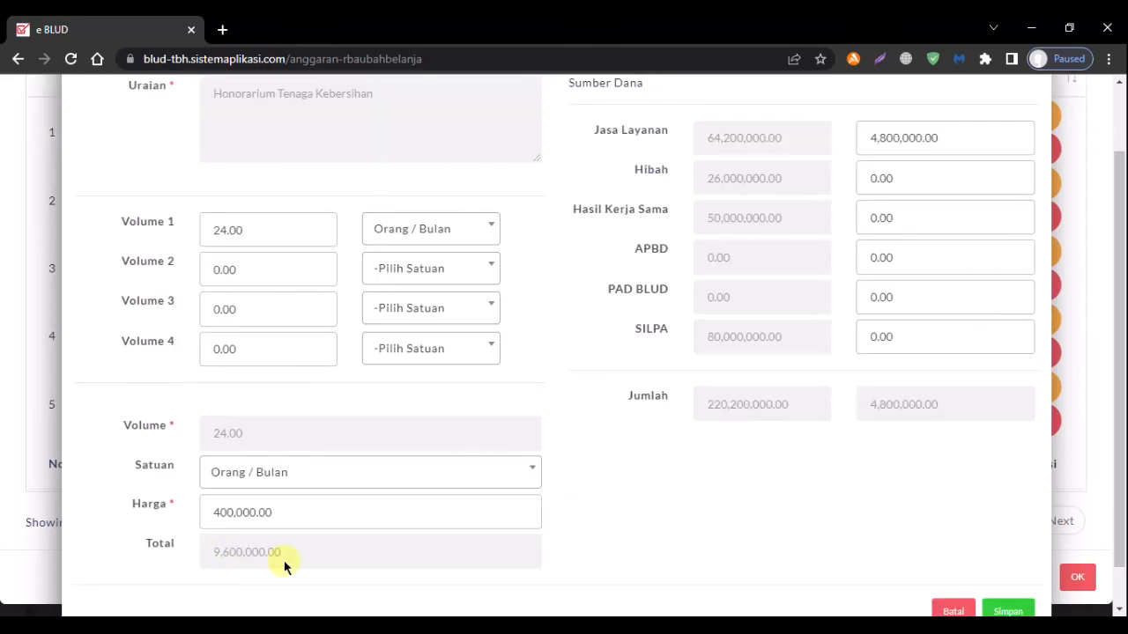
{"action": "left_click", "coordinate": [950, 138]}
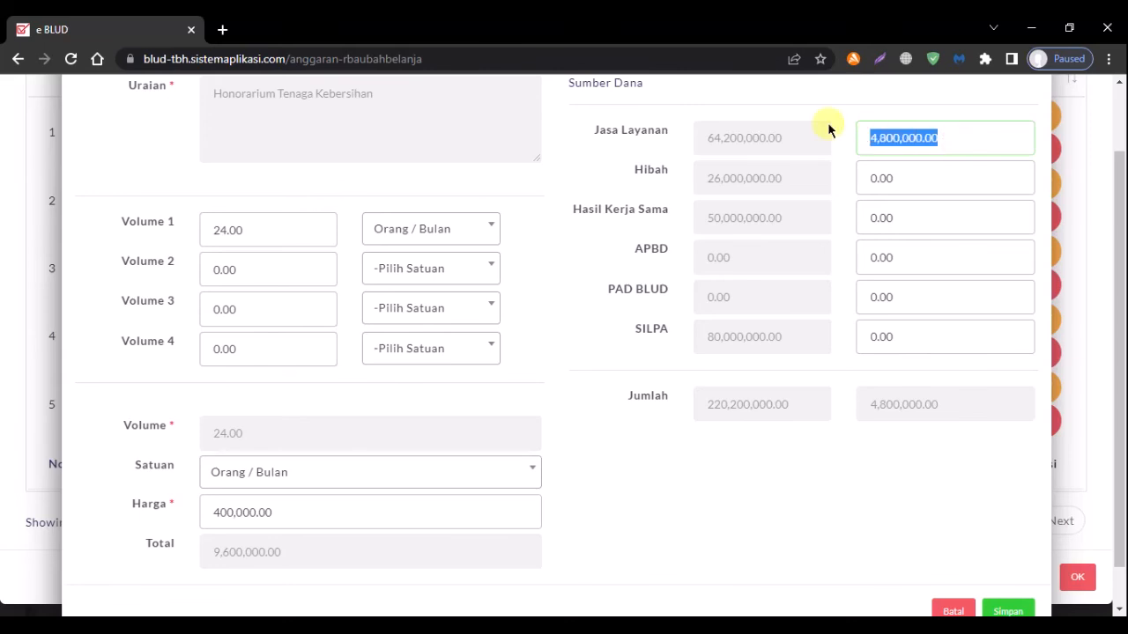
{"action": "type", "text": "9,"}
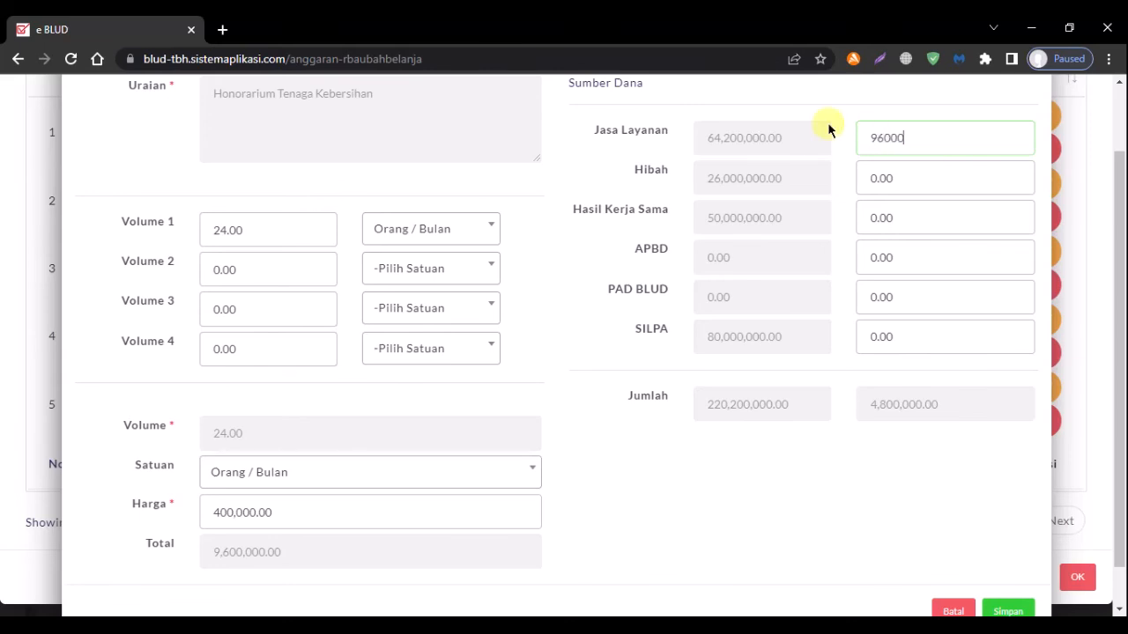
{"action": "type", "text": "600,000"}
{"action": "left_click", "coordinate": [828, 446]}
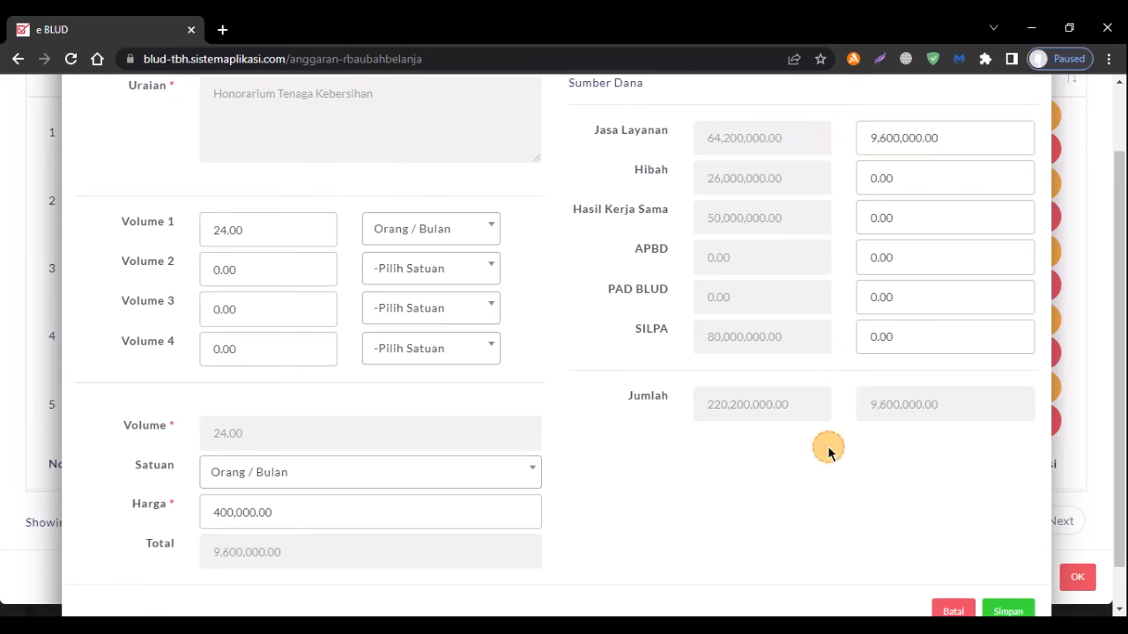
{"action": "left_click", "coordinate": [1007, 610]}
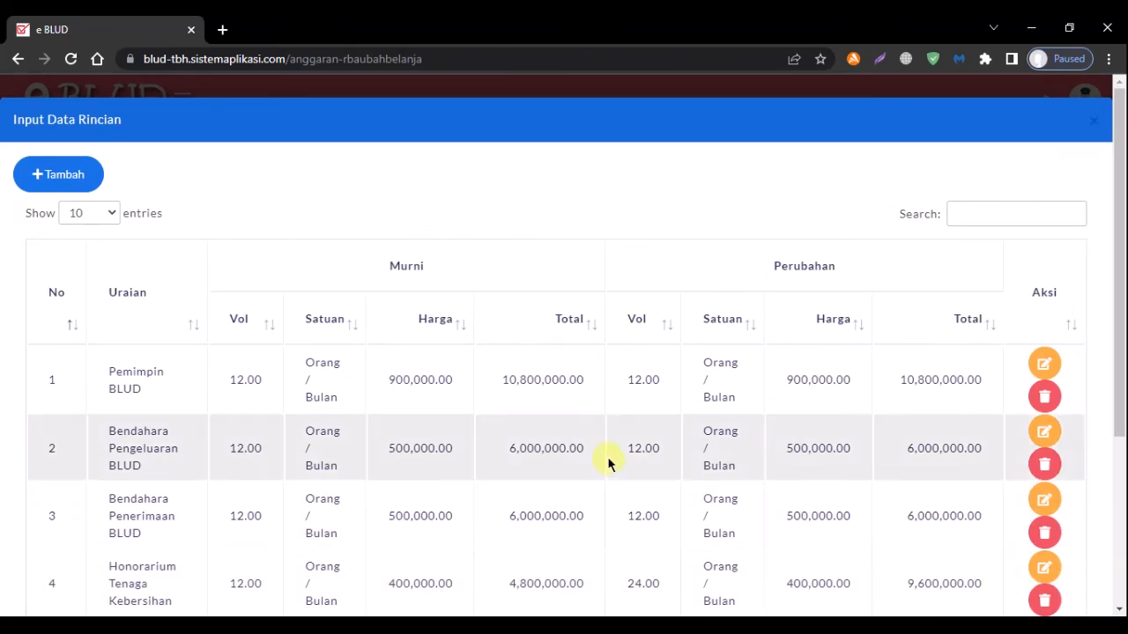
Close the Input Data Rincian detail list and the Input Data Rekening account list to return to RBA Perubahan Belanja.
{"action": "scroll", "coordinate": [687, 445], "scroll_direction": "down", "scroll_amount": 3}
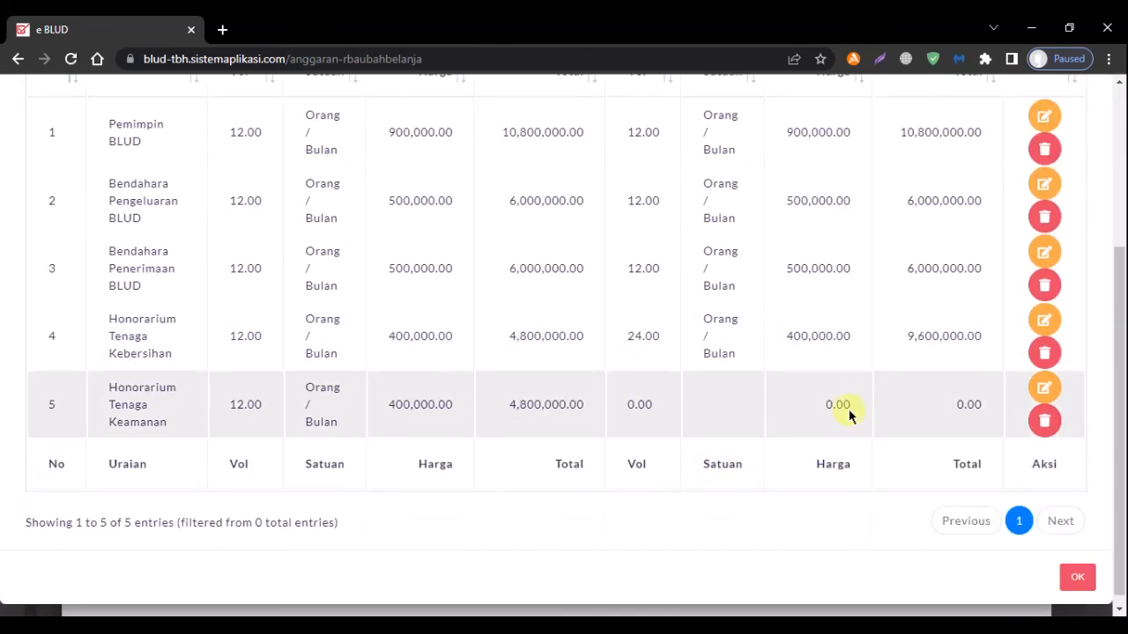
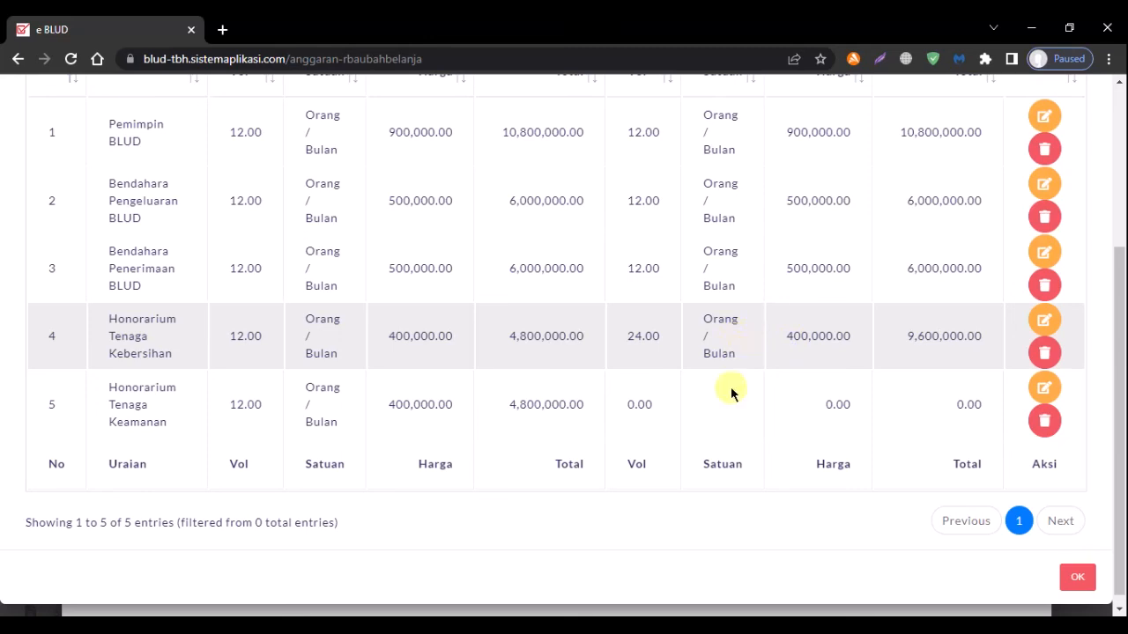
{"action": "left_click", "coordinate": [1084, 579]}
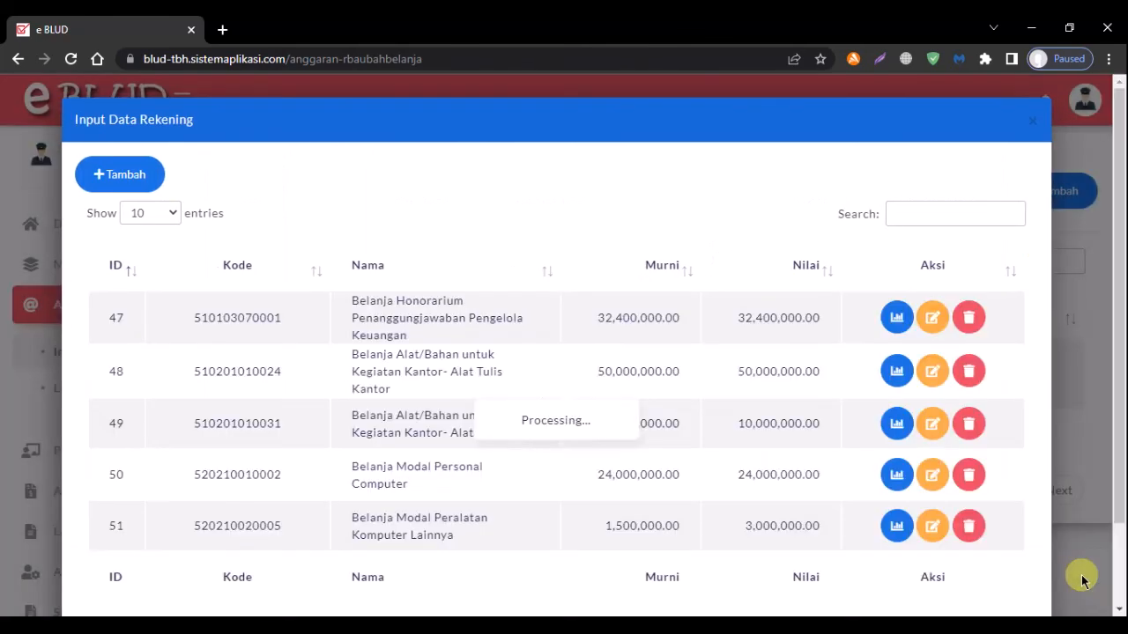
{"action": "scroll", "coordinate": [1026, 581], "scroll_direction": "down", "scroll_amount": 1}
{"action": "scroll", "coordinate": [1025, 576], "scroll_direction": "down", "scroll_amount": 1}
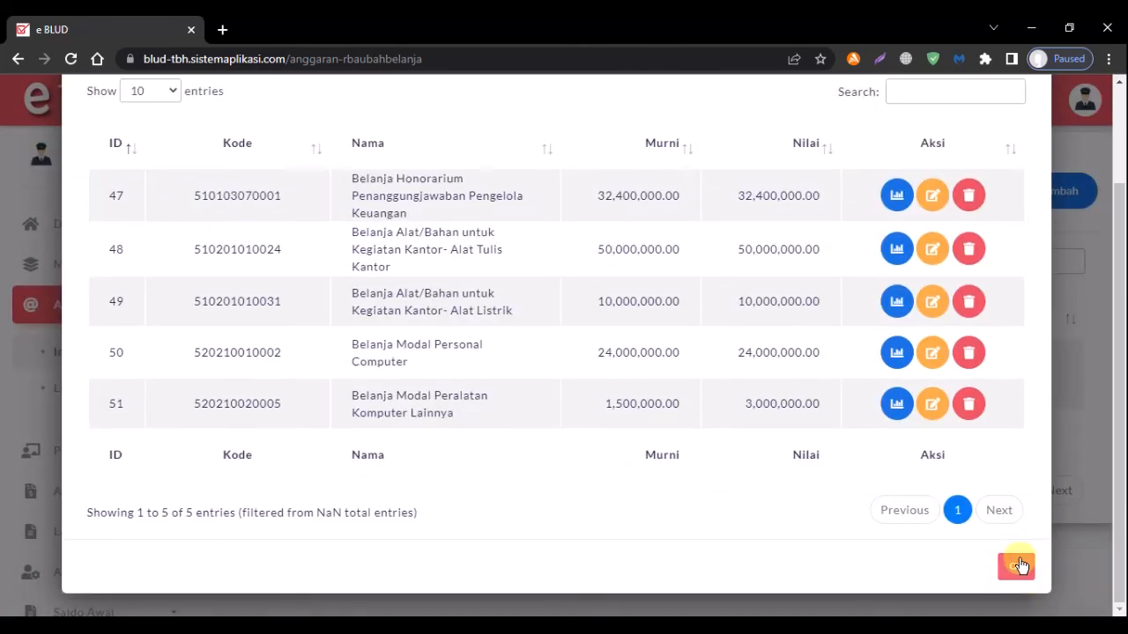
{"action": "left_click", "coordinate": [1017, 565]}
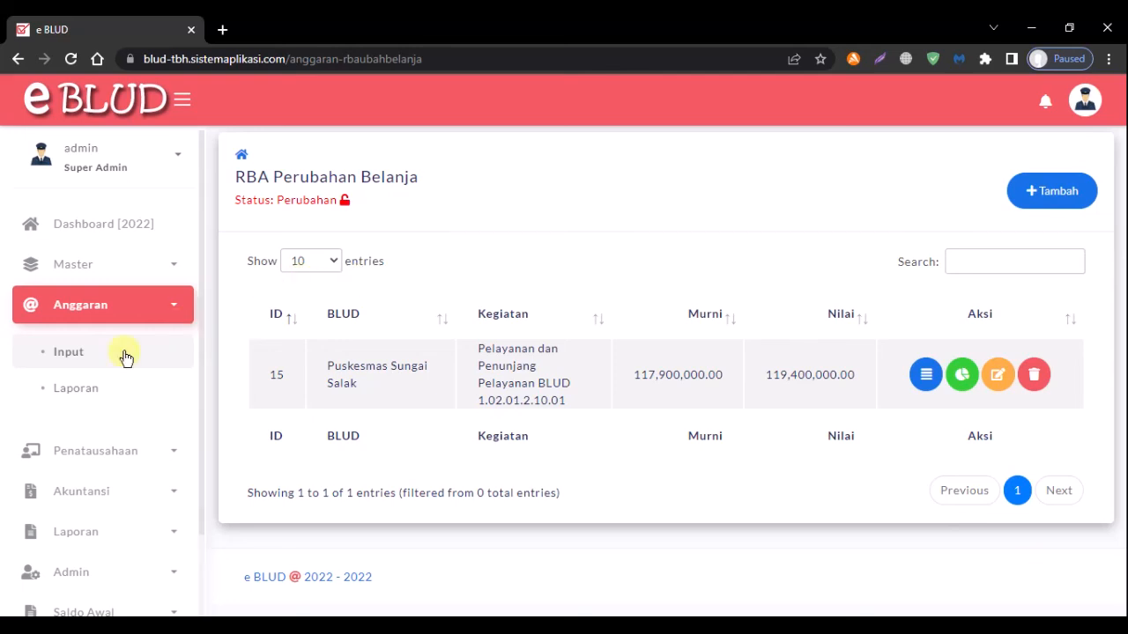
In the Anggaran reports, set the Murni report to unit Puskesmas Sungai Salak, the first listed Kepala and the RBA Pendapatan report.
{"action": "left_click", "coordinate": [100, 393]}
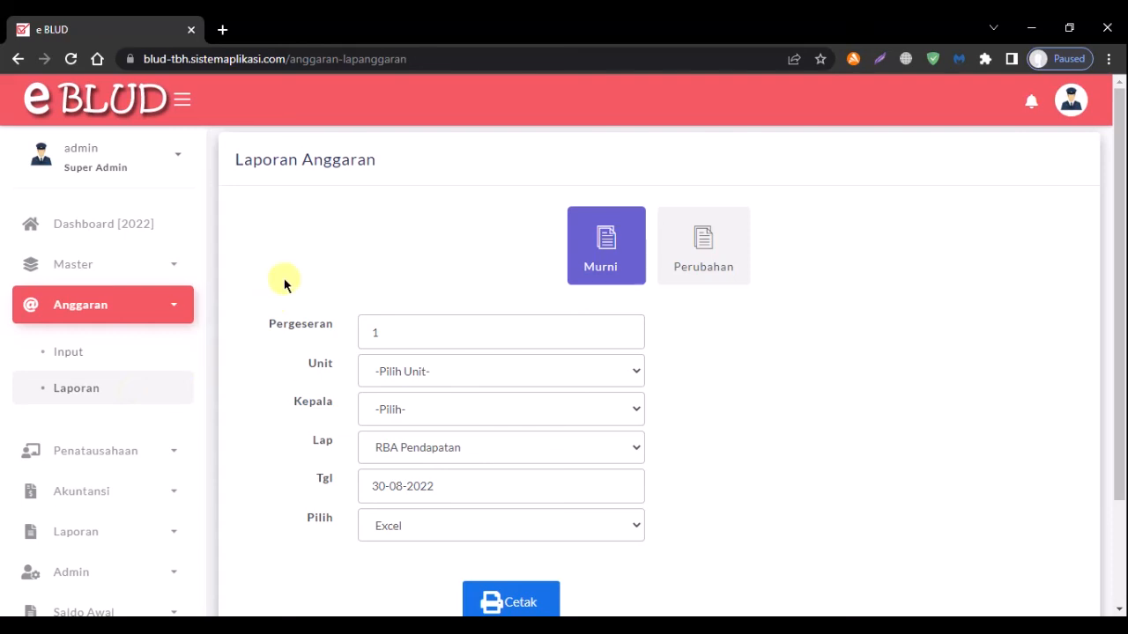
{"action": "scroll", "coordinate": [286, 288], "scroll_direction": "down", "scroll_amount": 1}
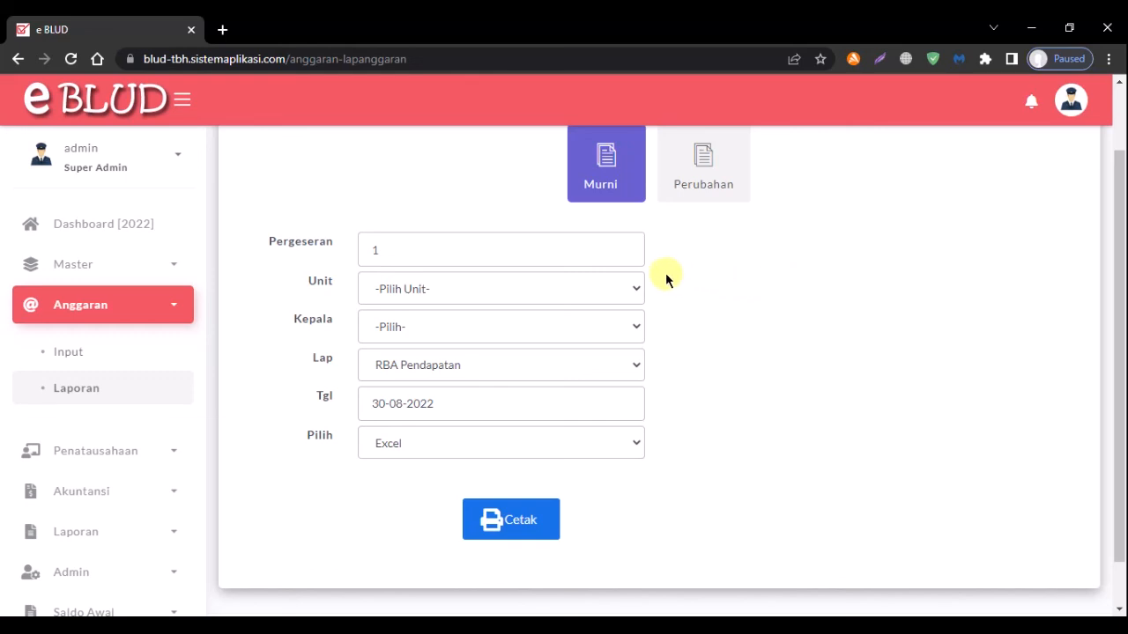
{"action": "left_click", "coordinate": [580, 289]}
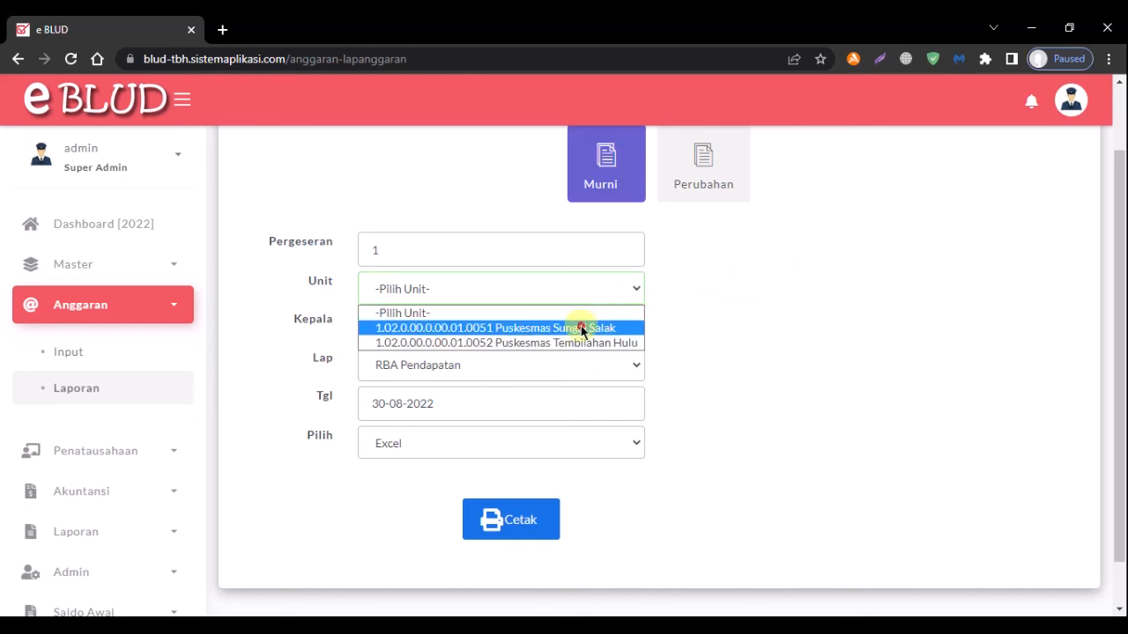
{"action": "left_click", "coordinate": [582, 328]}
{"action": "left_click", "coordinate": [598, 326]}
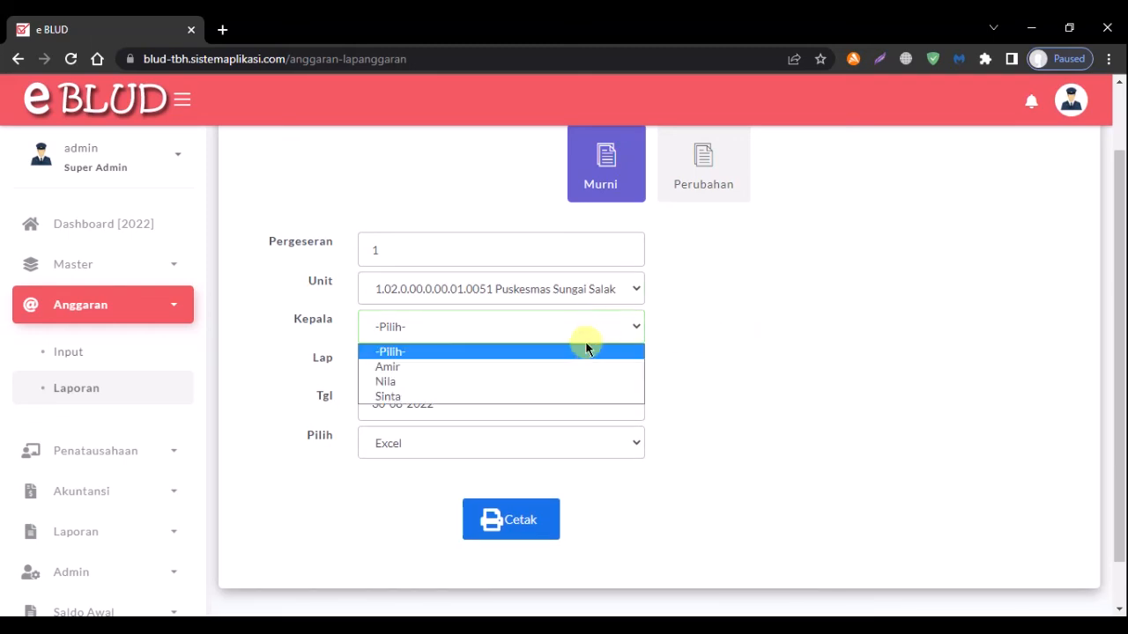
{"action": "left_click", "coordinate": [574, 365]}
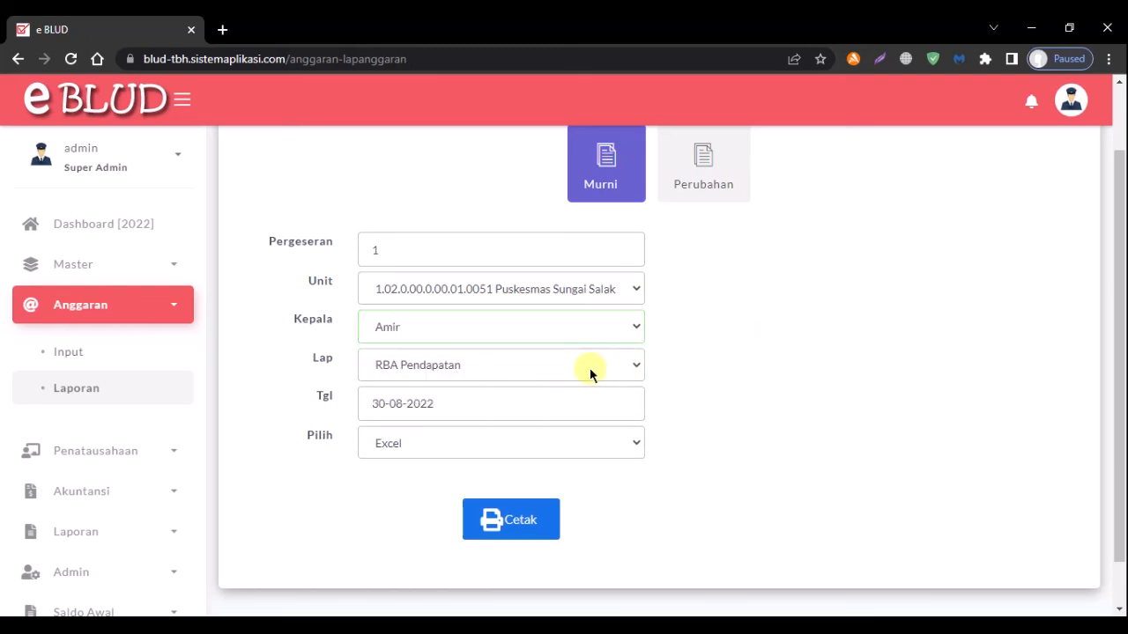
{"action": "left_click", "coordinate": [592, 370]}
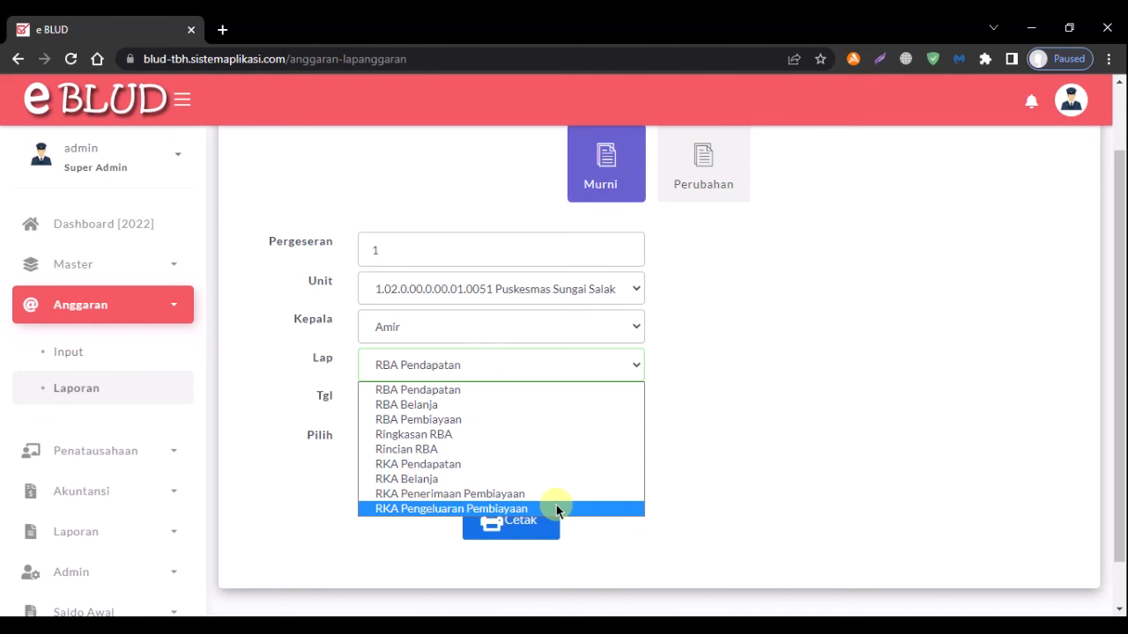
{"action": "left_click", "coordinate": [567, 394]}
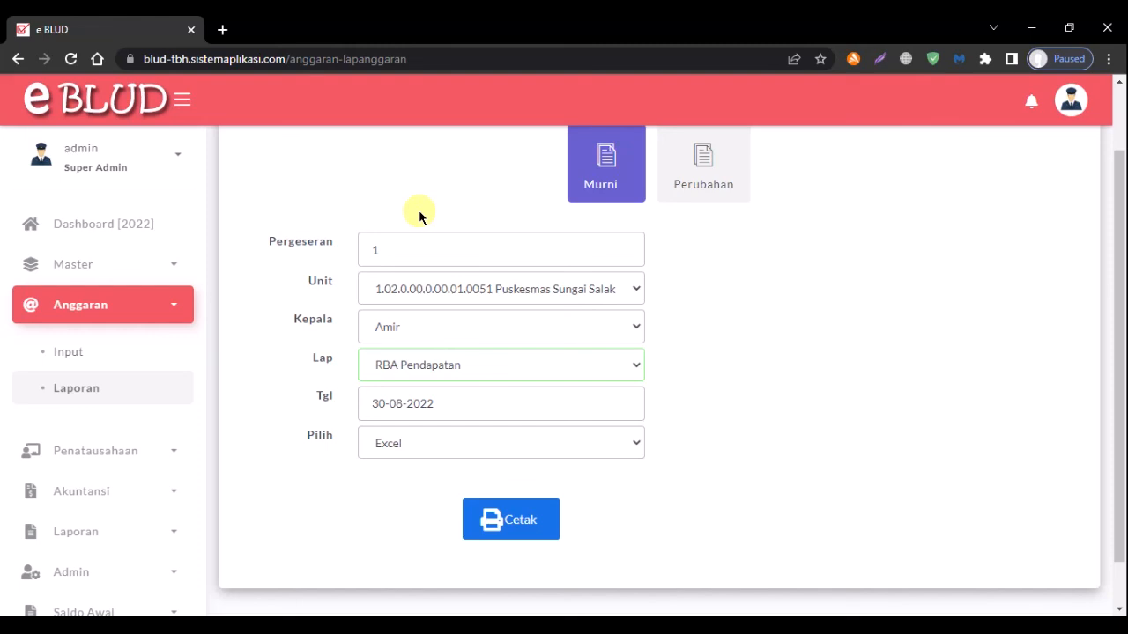
Set Pergeseran to 1 and print the Murni RBA Pendapatan report in Excel format.
{"action": "left_click", "coordinate": [625, 254]}
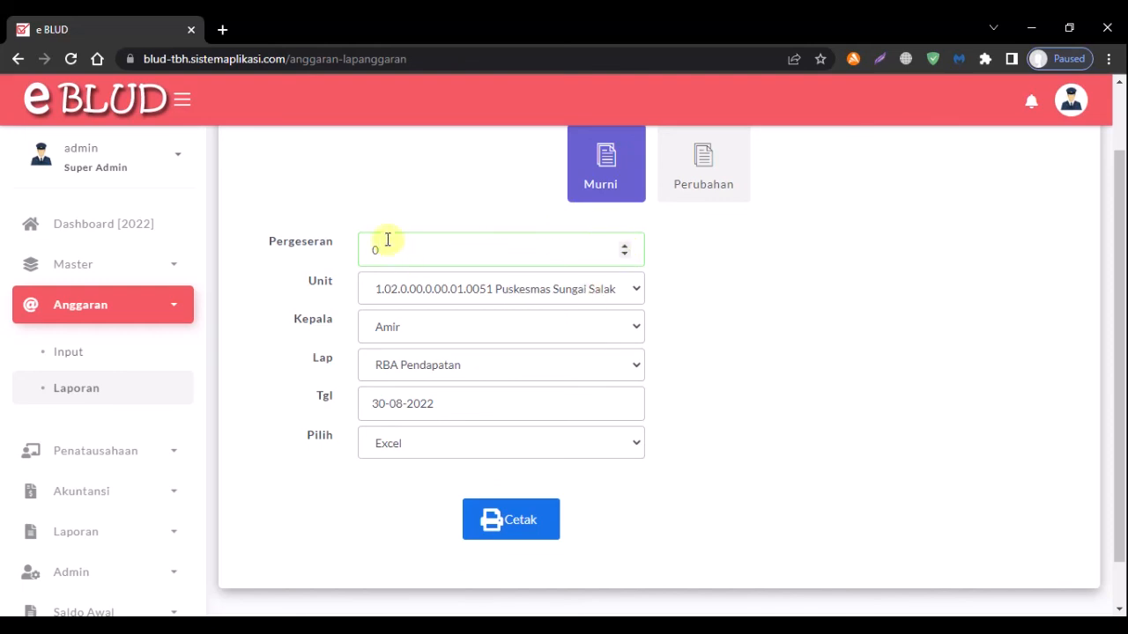
{"action": "left_click", "coordinate": [623, 246]}
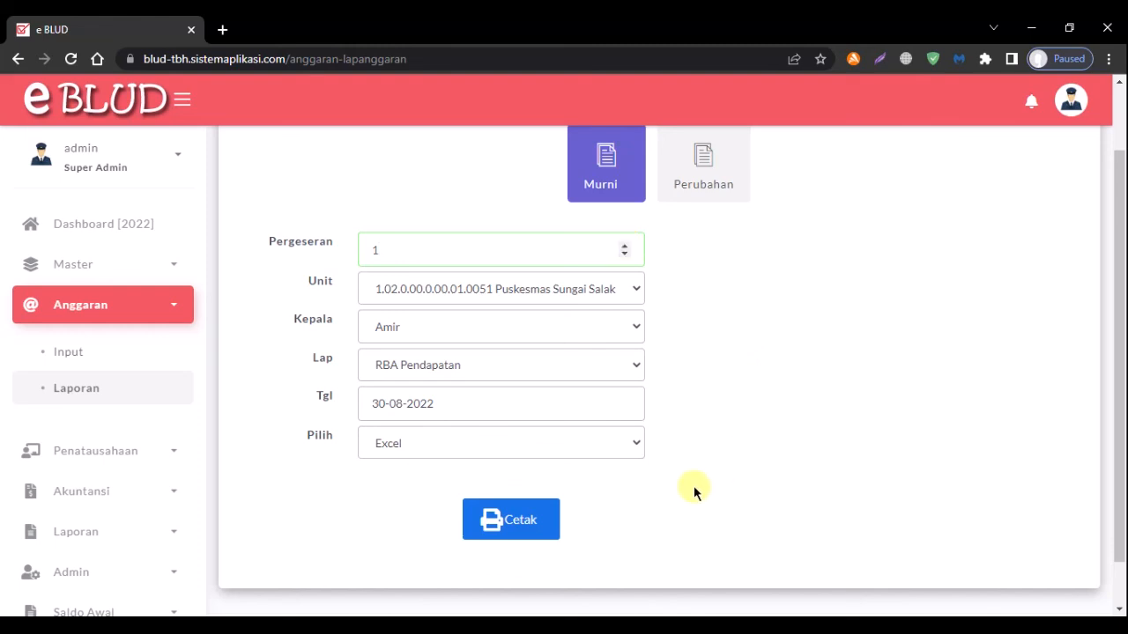
{"action": "left_click", "coordinate": [489, 524]}
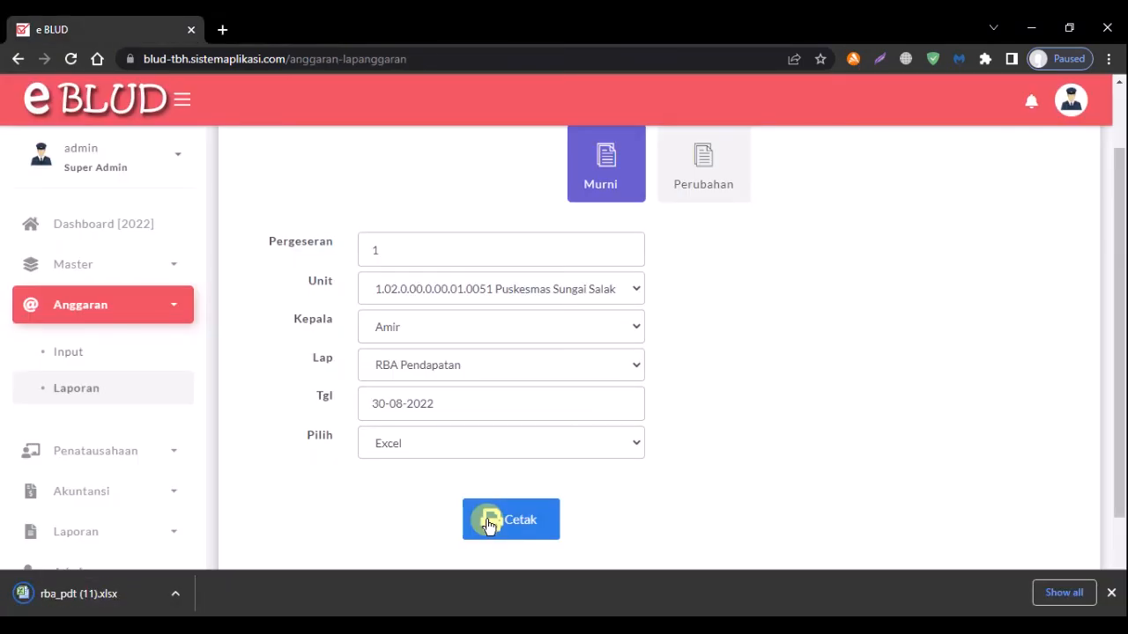
Switch to Excel to view the downloaded rba_pdt (11).xlsx report with editing enabled, and close the workbook.
{"action": "left_click", "coordinate": [75, 595]}
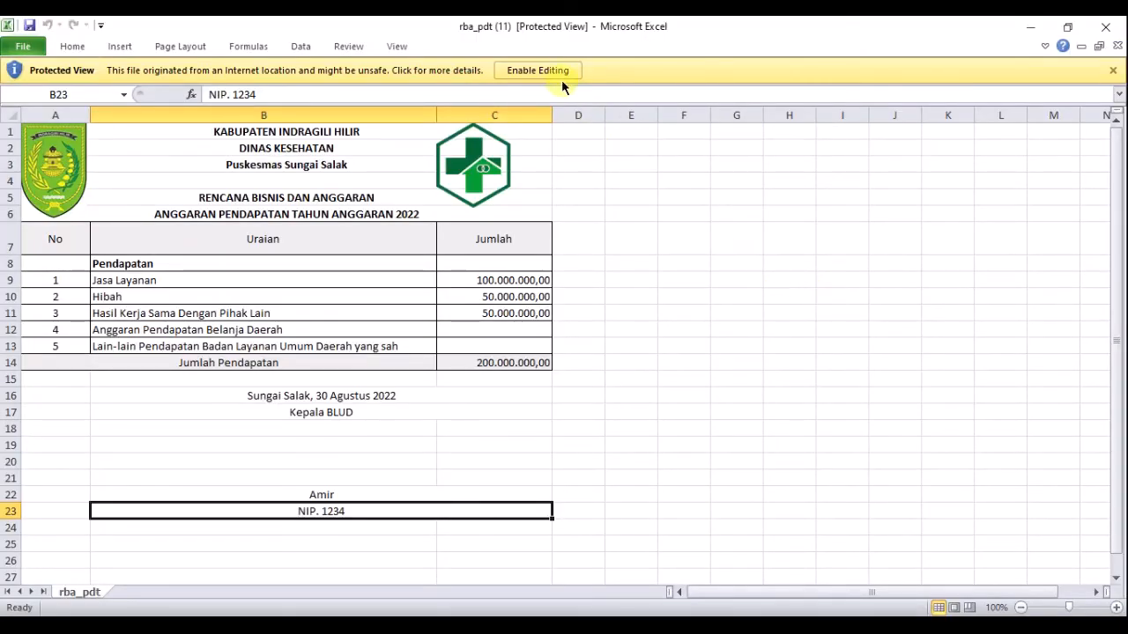
{"action": "left_click", "coordinate": [541, 70]}
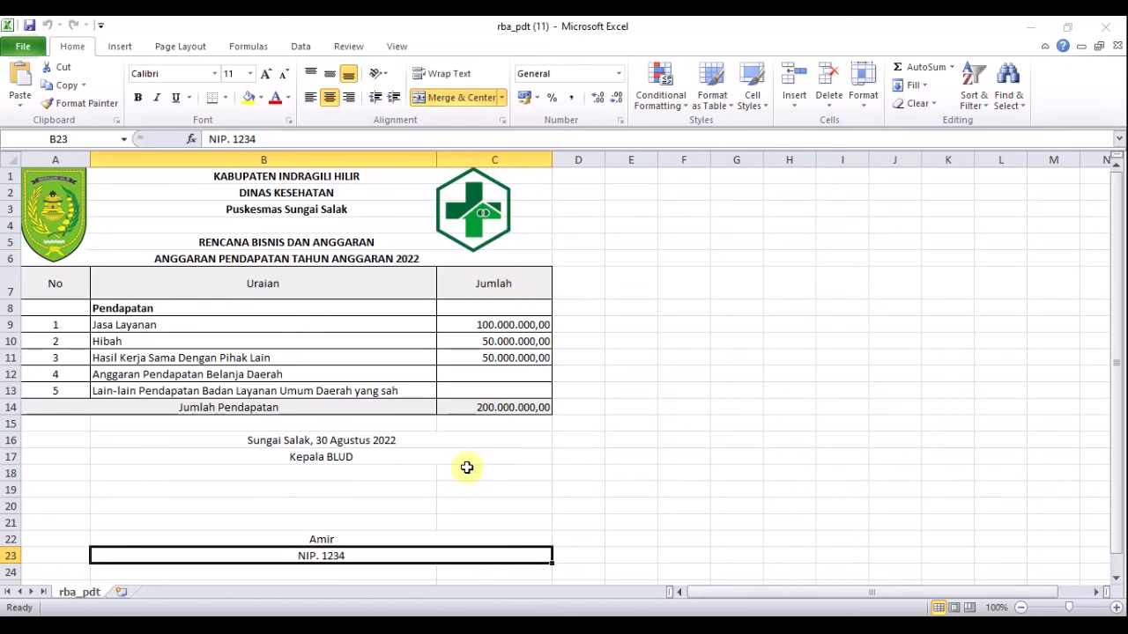
{"action": "left_click", "coordinate": [1106, 28]}
Switch Laporan Anggaran in the browser to the Perubahan reports and set Pergeseran to 1.
{"action": "scroll", "coordinate": [705, 370], "scroll_direction": "up", "scroll_amount": 2}
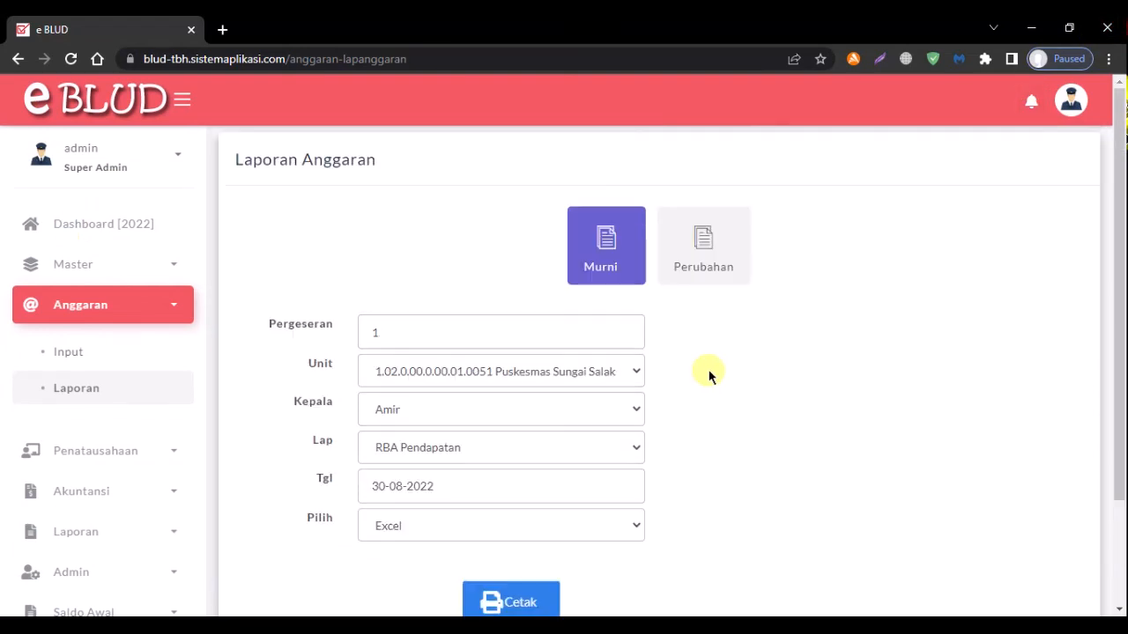
{"action": "scroll", "coordinate": [749, 391], "scroll_direction": "down", "scroll_amount": 1}
{"action": "scroll", "coordinate": [736, 335], "scroll_direction": "up", "scroll_amount": 1}
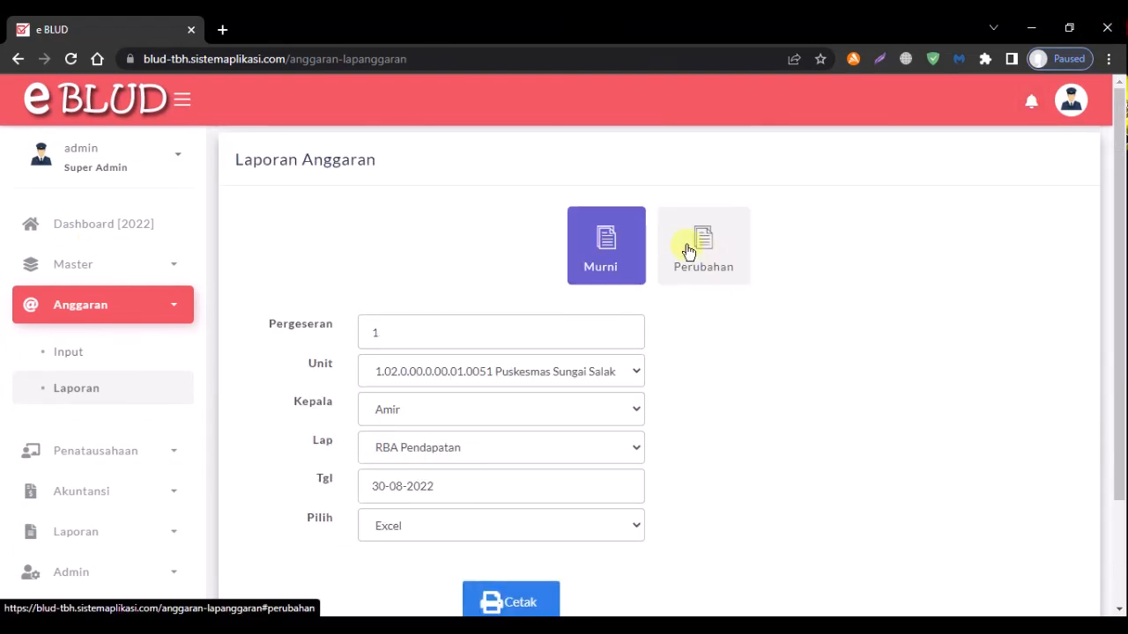
{"action": "left_click", "coordinate": [689, 251]}
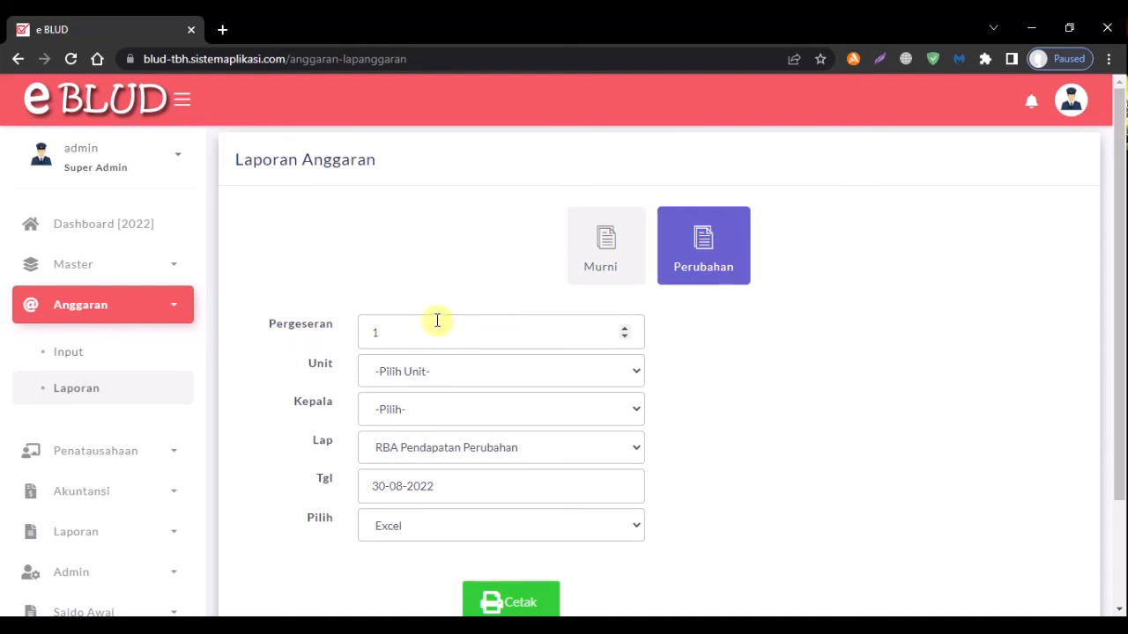
{"action": "left_click", "coordinate": [624, 336]}
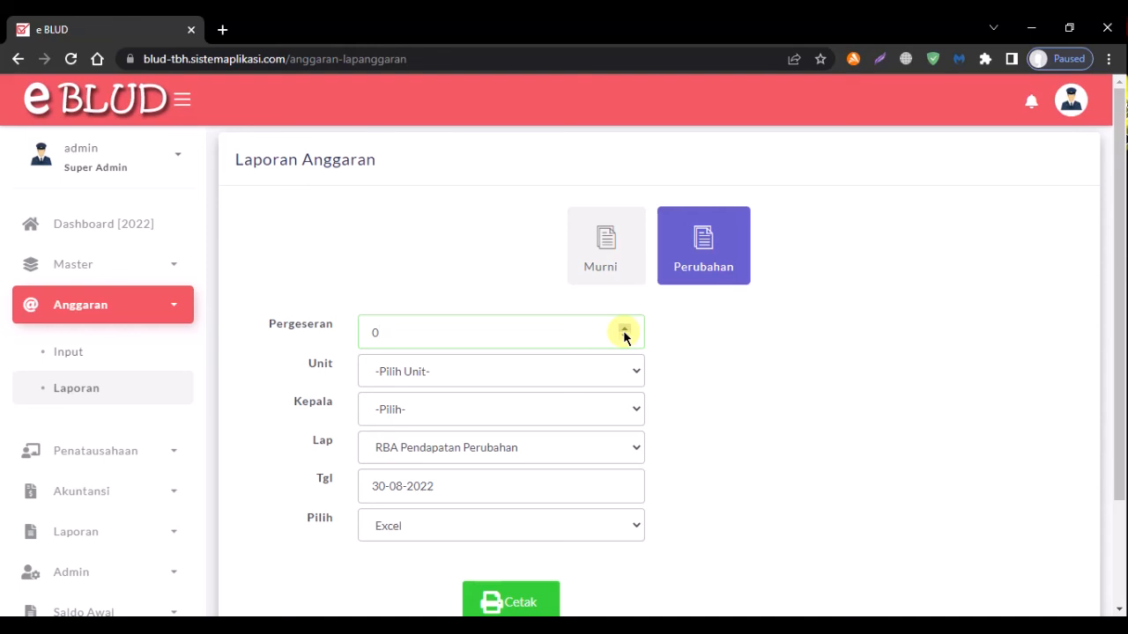
{"action": "left_click", "coordinate": [625, 331]}
Set the Perubahan report to unit Puskesmas Sungai Salak, the first listed Kepala and the RBA Pendapatan Perubahan report.
{"action": "left_click", "coordinate": [588, 369]}
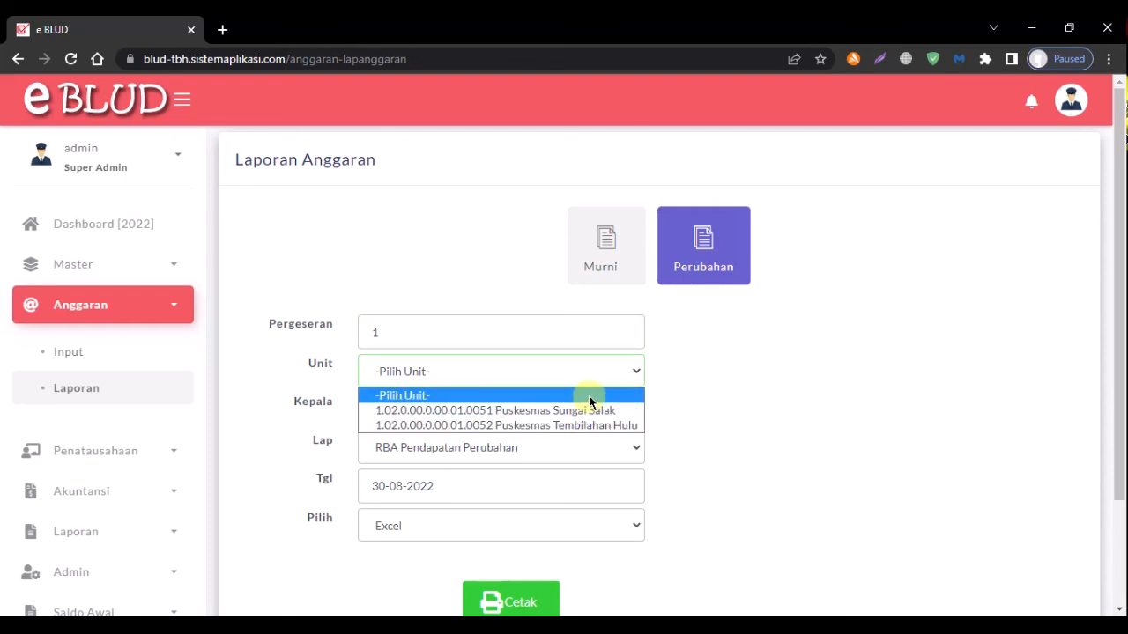
{"action": "left_click", "coordinate": [588, 410]}
{"action": "left_click", "coordinate": [580, 407]}
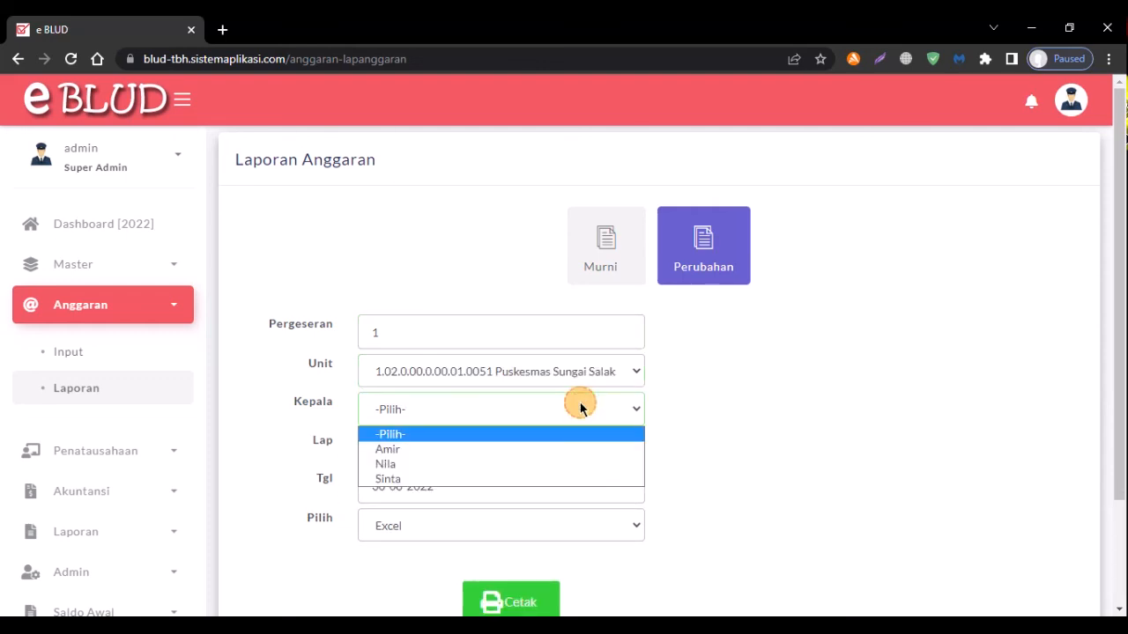
{"action": "left_click", "coordinate": [559, 447]}
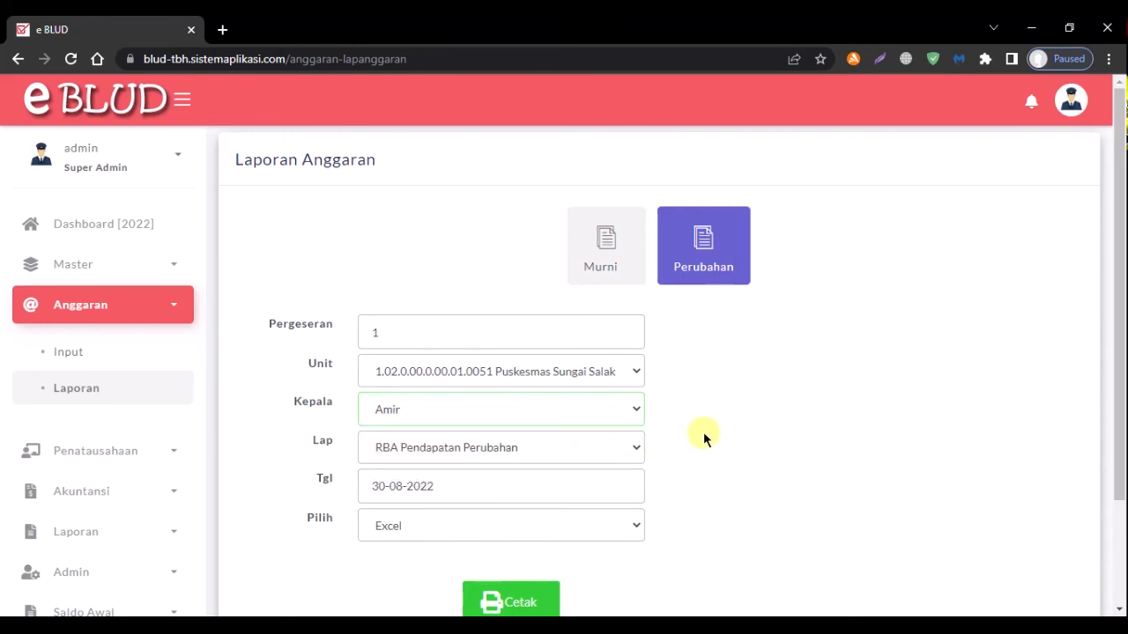
{"action": "left_click", "coordinate": [604, 446]}
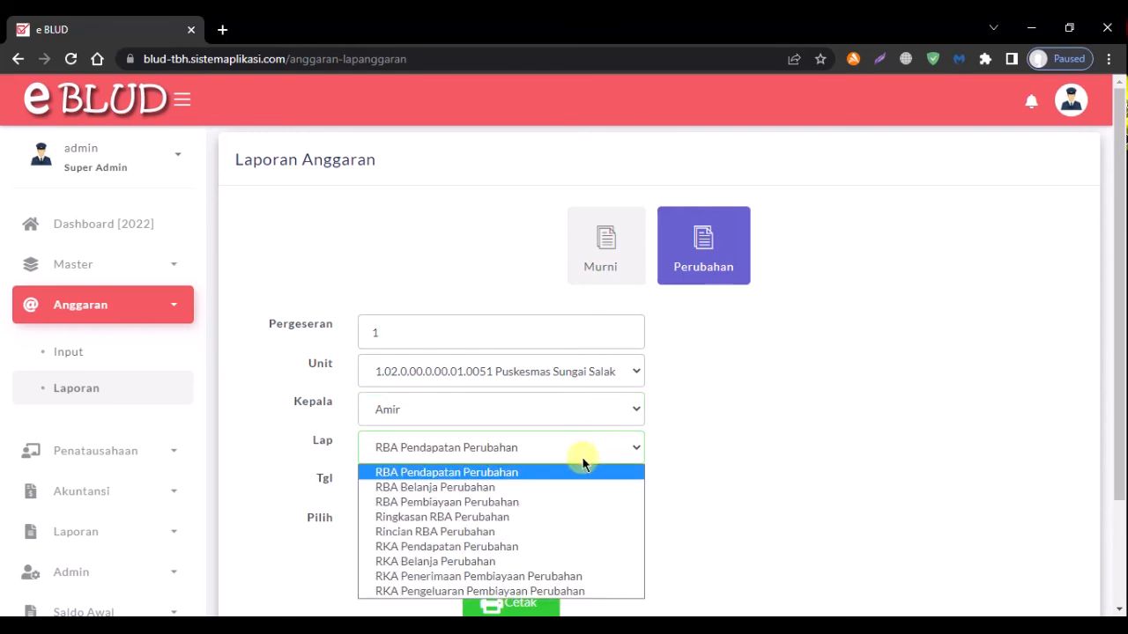
{"action": "left_click", "coordinate": [541, 473]}
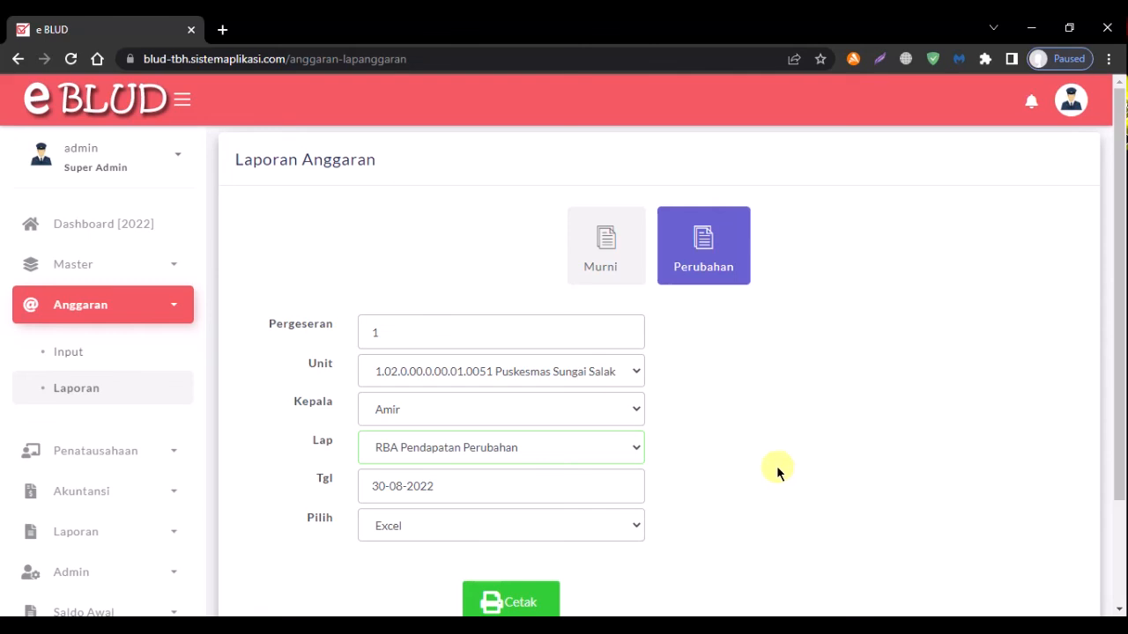
Print the RBA Pendapatan Perubahan report in Excel format and open the downloaded rba_pdt_ubah.xlsx in Excel.
{"action": "scroll", "coordinate": [705, 480], "scroll_direction": "down", "scroll_amount": 1}
{"action": "scroll", "coordinate": [688, 485], "scroll_direction": "up", "scroll_amount": 1}
{"action": "left_click", "coordinate": [518, 604]}
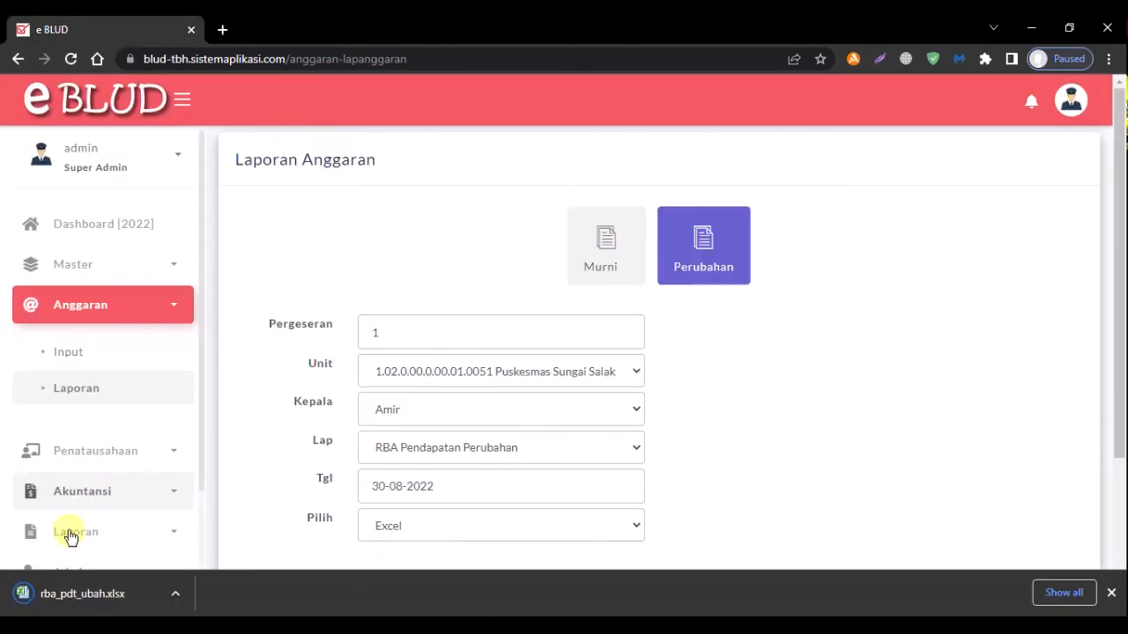
{"action": "left_click", "coordinate": [79, 594]}
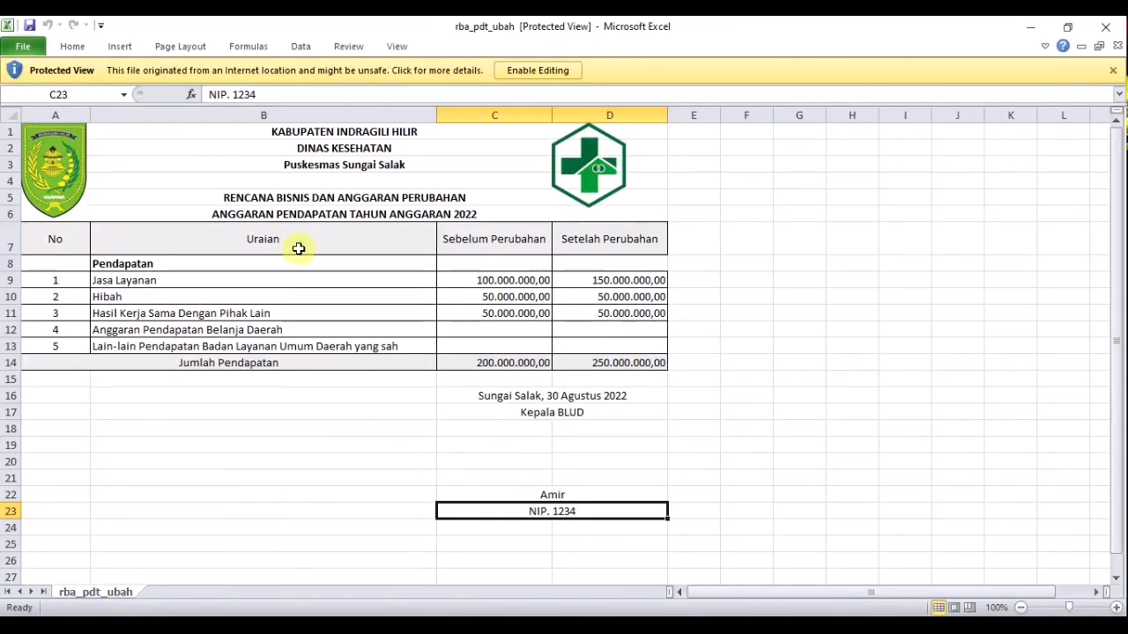
Enable editing in the rba_pdt_ubah workbook and close it.
{"action": "left_click", "coordinate": [529, 69]}
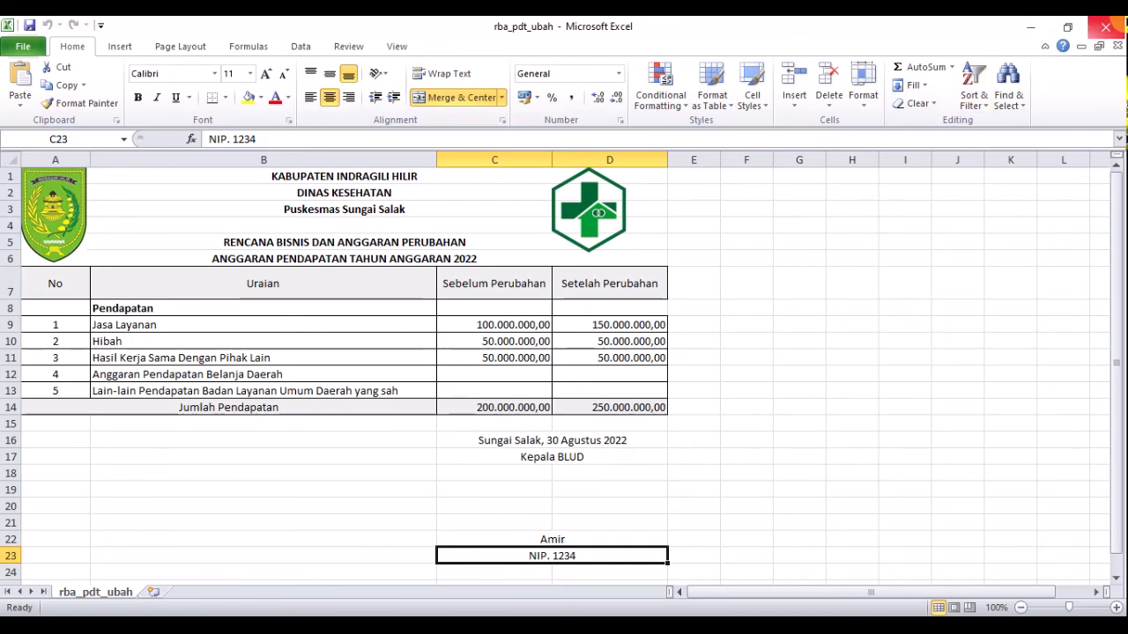
{"action": "left_click", "coordinate": [1107, 27]}
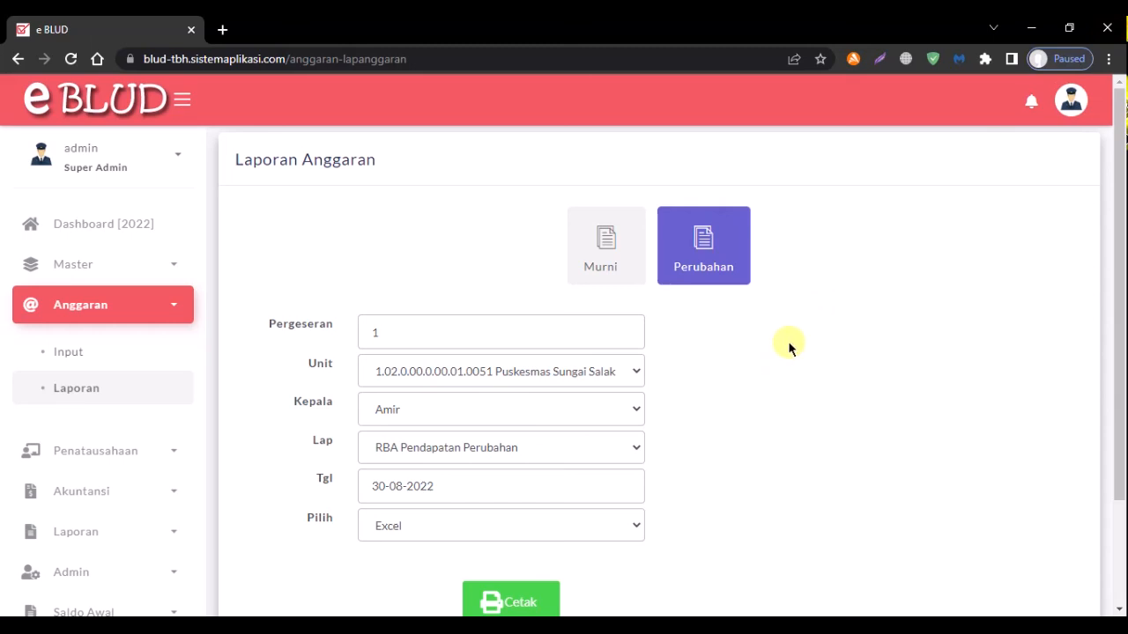
Set the Perubahan report to Pergeseran 0, Rincian RBA Perubahan and the activity Pelayanan dan Penunjang Pelayanan BLUD.
{"action": "left_click", "coordinate": [624, 336]}
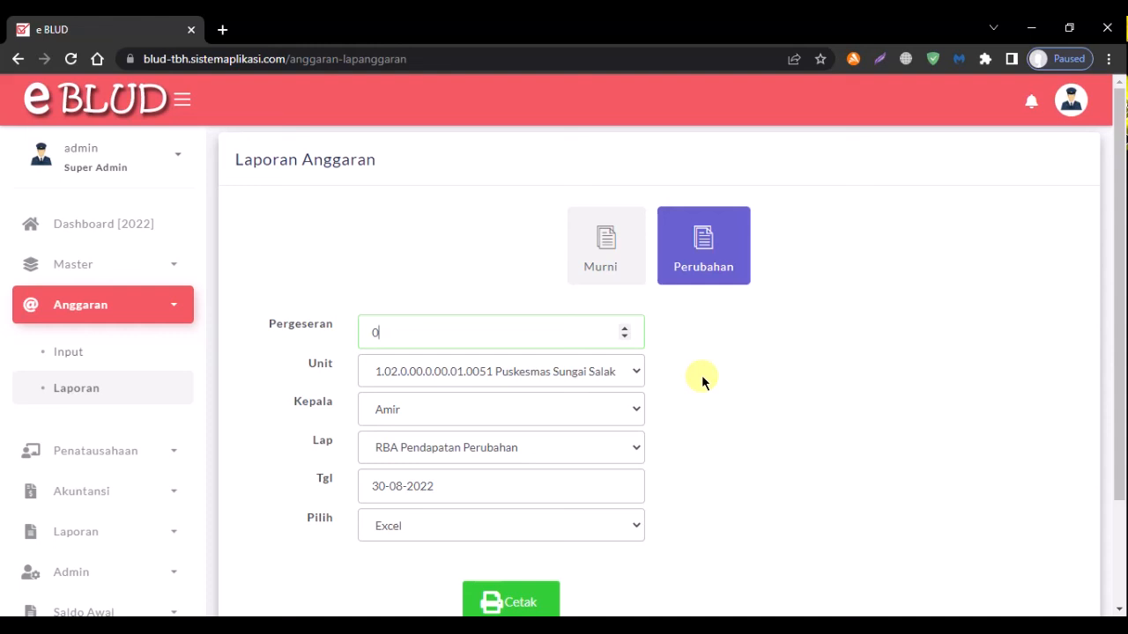
{"action": "left_click", "coordinate": [554, 445]}
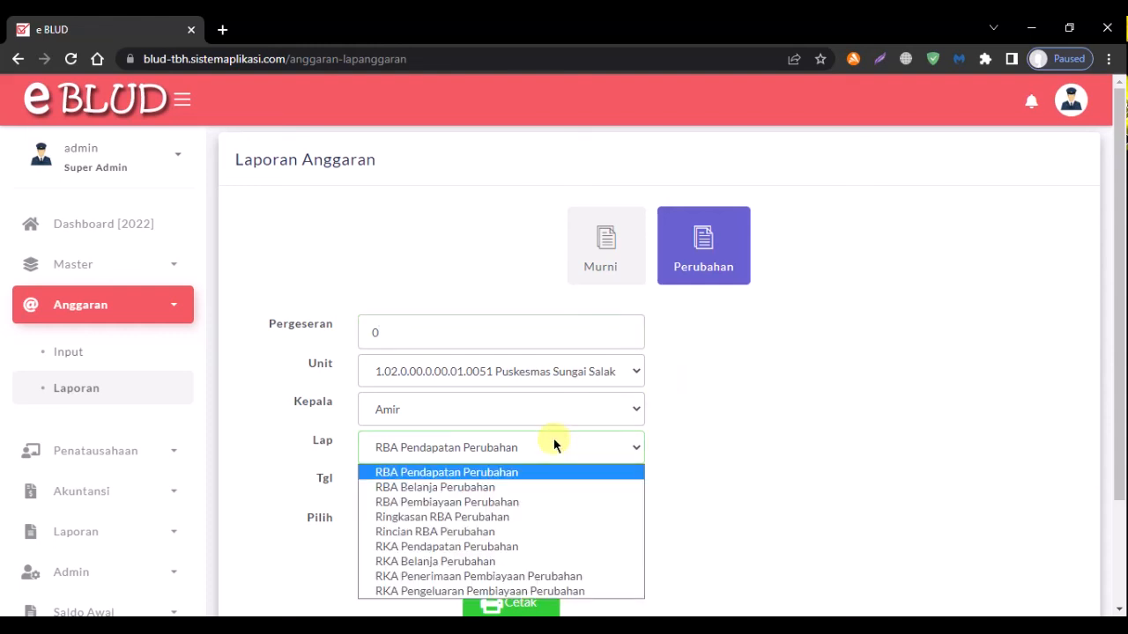
{"action": "left_click", "coordinate": [606, 532]}
{"action": "left_click", "coordinate": [567, 489]}
{"action": "left_click", "coordinate": [549, 526]}
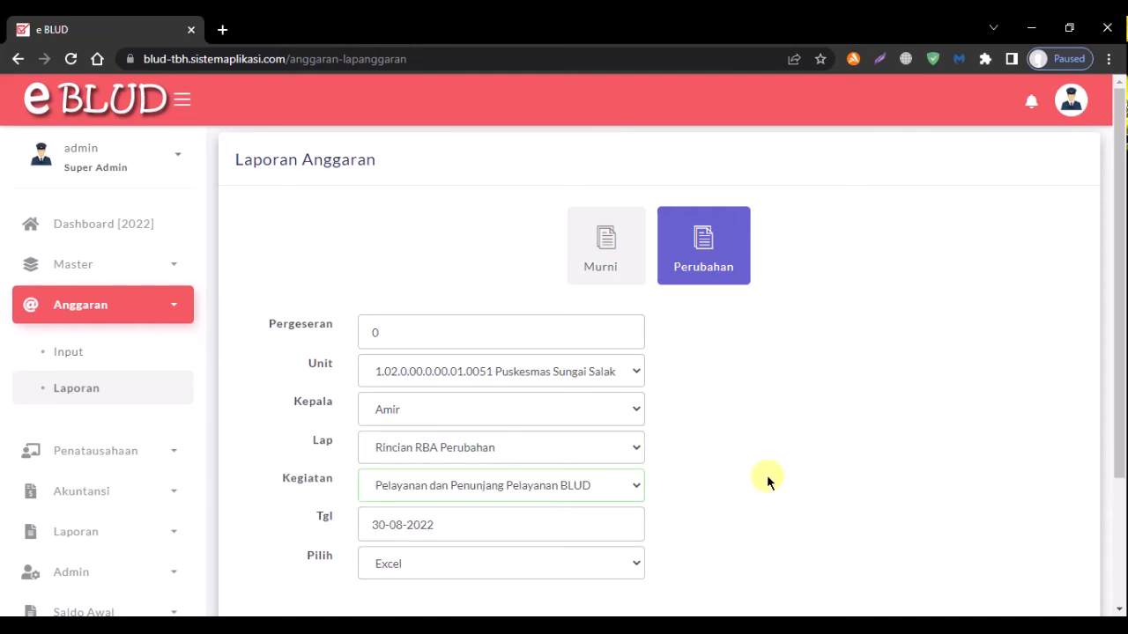
Print the Rincian RBA Perubahan report to Excel and open the downloaded rincian_rba_ubah.xlsx in Excel with editing enabled.
{"action": "scroll", "coordinate": [766, 480], "scroll_direction": "down", "scroll_amount": 1}
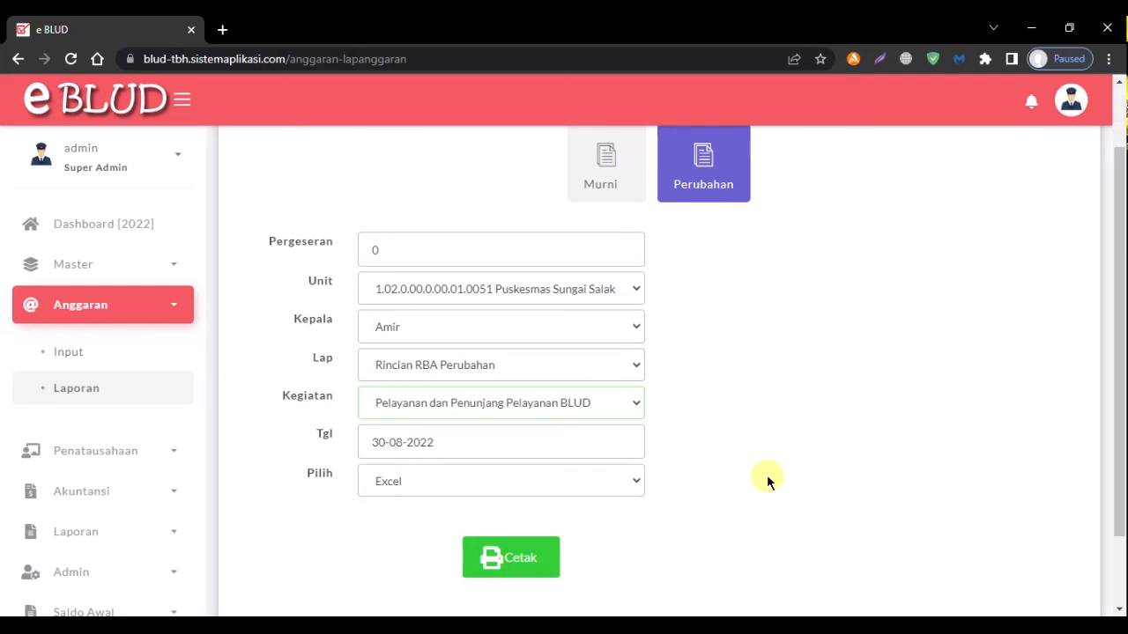
{"action": "left_click", "coordinate": [498, 555]}
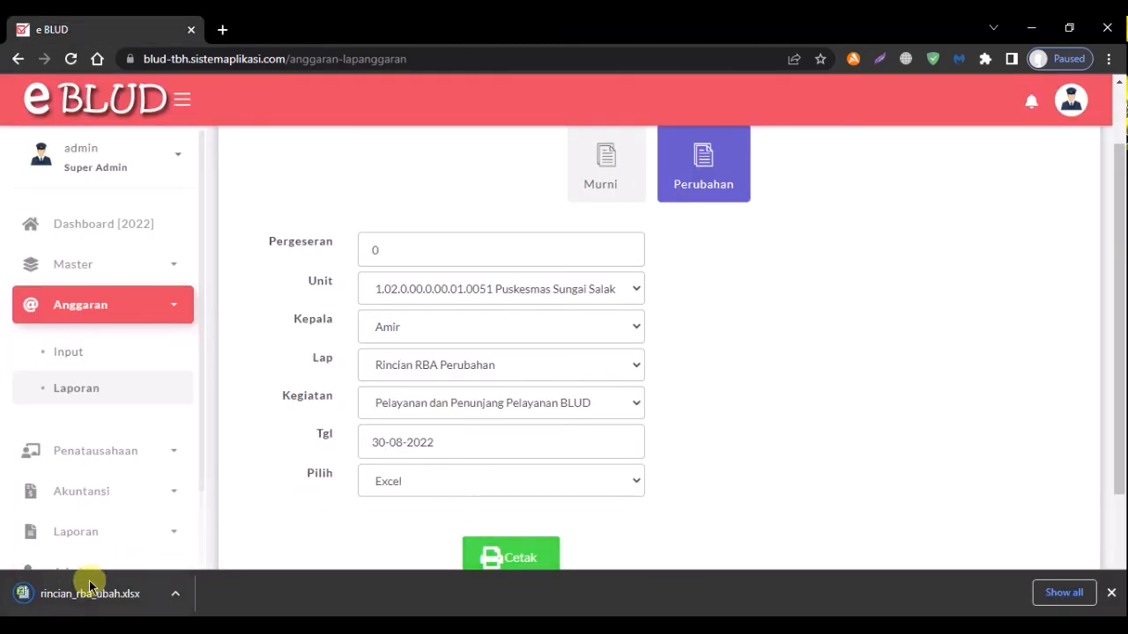
{"action": "left_click", "coordinate": [56, 594]}
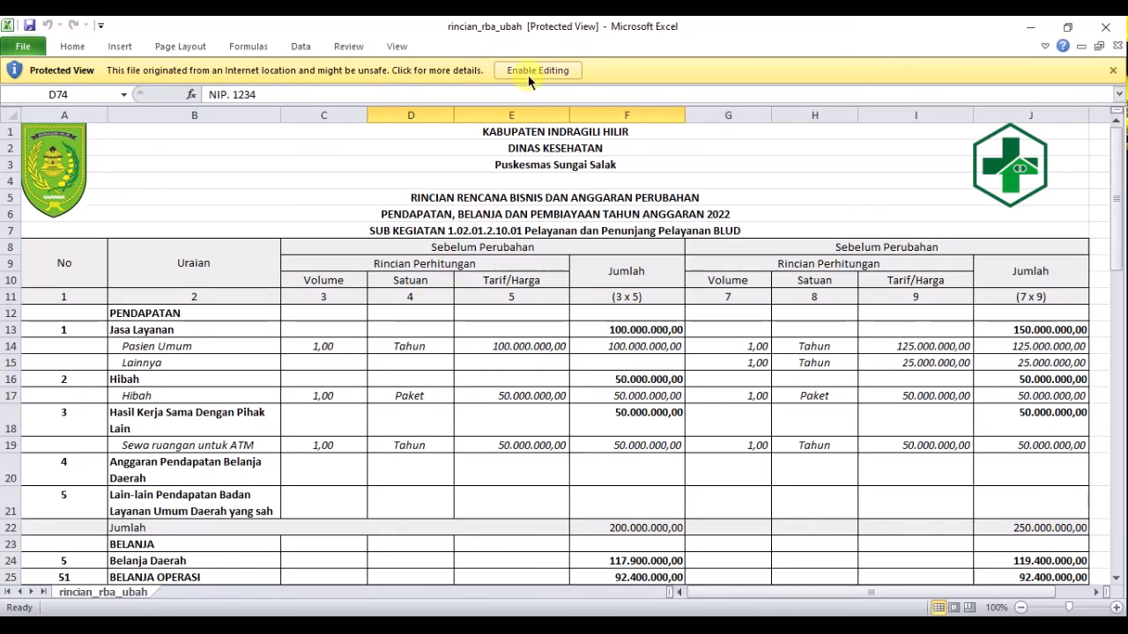
{"action": "left_click", "coordinate": [529, 74]}
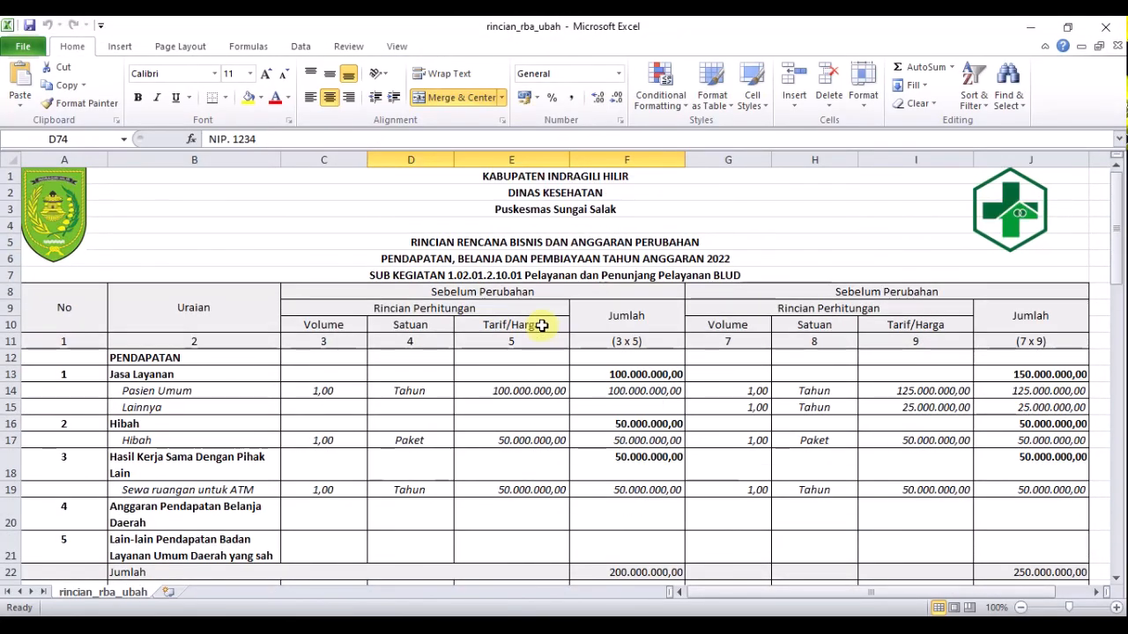
Examine the Honorarium Tenaga Keamanan row's volume, unit, rate and total in both the before and after change columns.
{"action": "scroll", "coordinate": [542, 326], "scroll_direction": "down", "scroll_amount": 8}
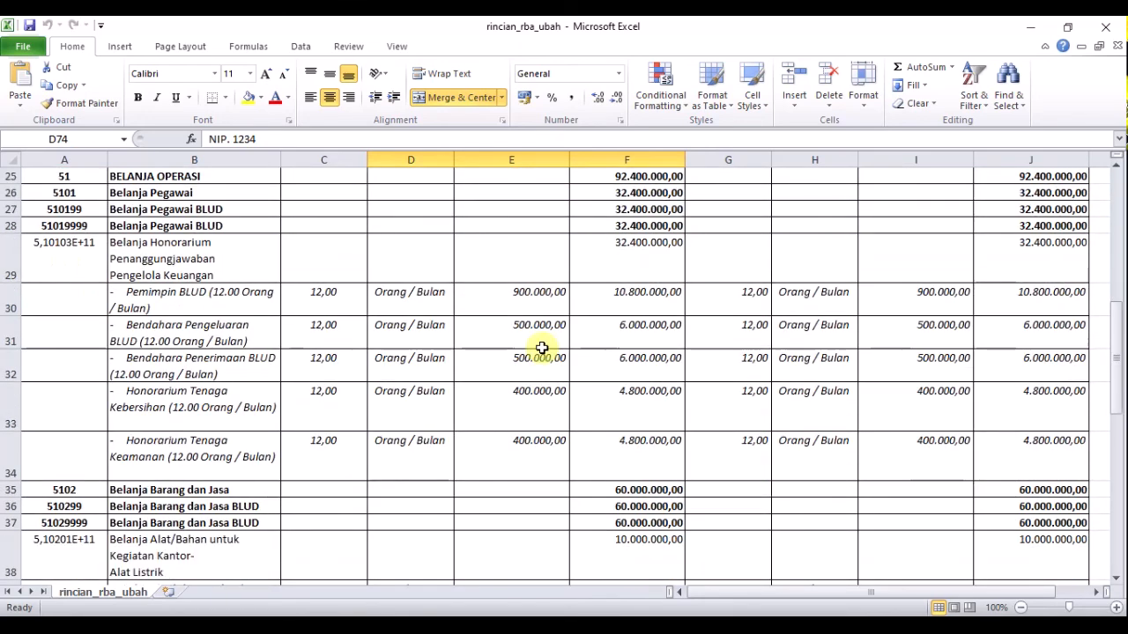
{"action": "left_click", "coordinate": [173, 452]}
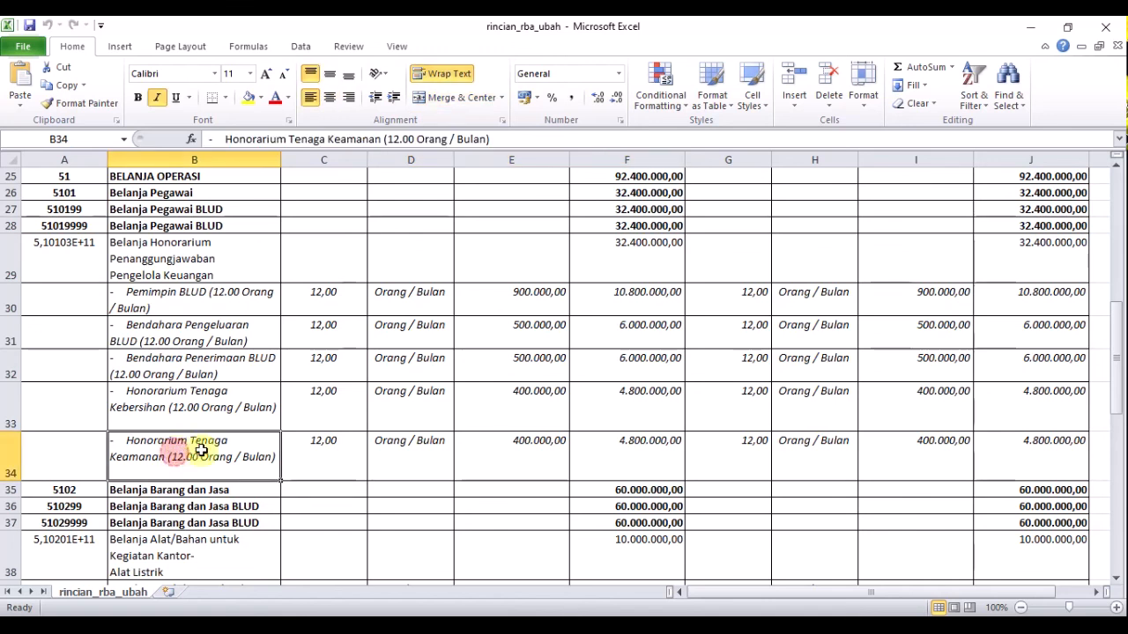
{"action": "left_click", "coordinate": [336, 452]}
{"action": "left_click", "coordinate": [405, 449]}
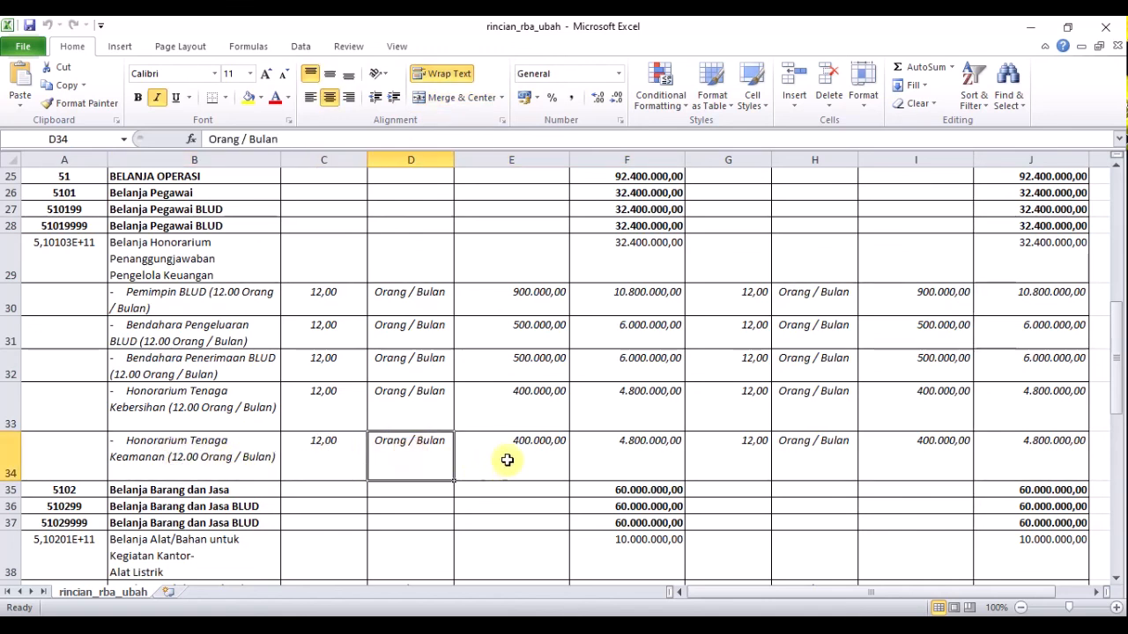
{"action": "left_click", "coordinate": [511, 459]}
{"action": "left_click", "coordinate": [645, 453]}
{"action": "left_click", "coordinate": [735, 458]}
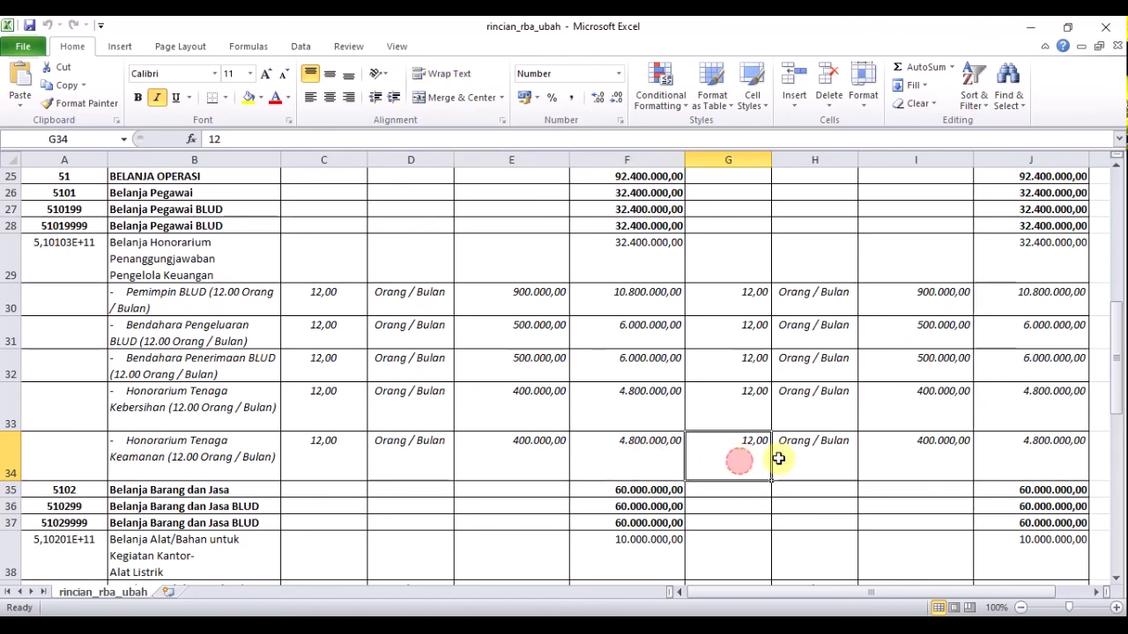
{"action": "left_click", "coordinate": [784, 458]}
{"action": "left_click", "coordinate": [900, 456]}
{"action": "left_click", "coordinate": [1040, 454]}
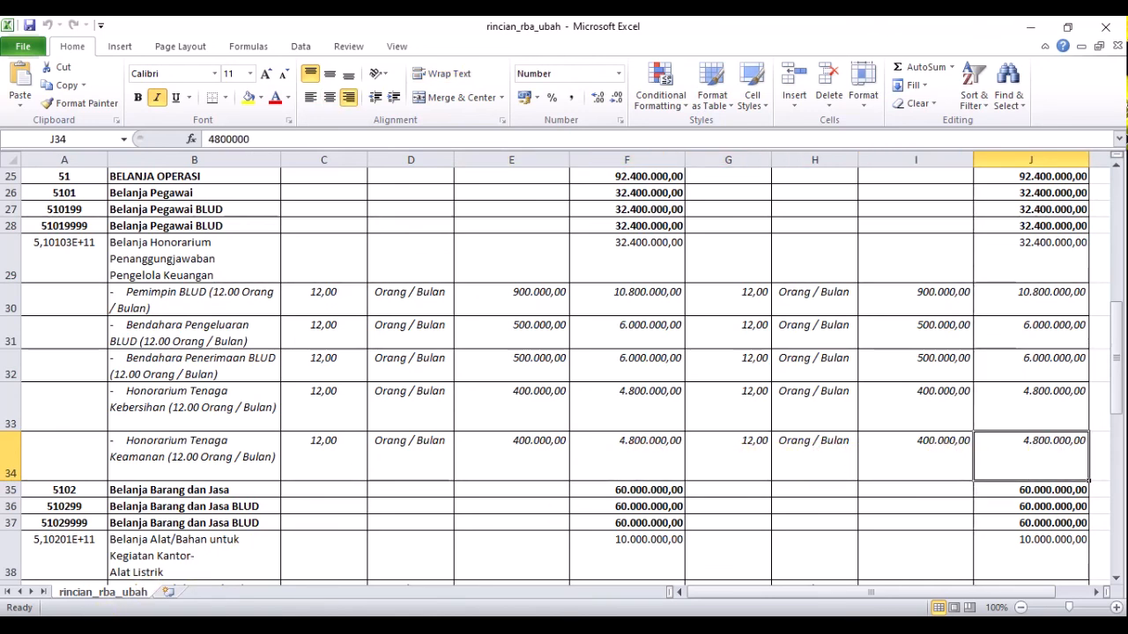
Switch back to the browser, print the Rincian RBA Perubahan report with Pergeseran 1, and open rincian_rba_ubah (1).xlsx in Excel.
{"action": "left_click", "coordinate": [102, 623]}
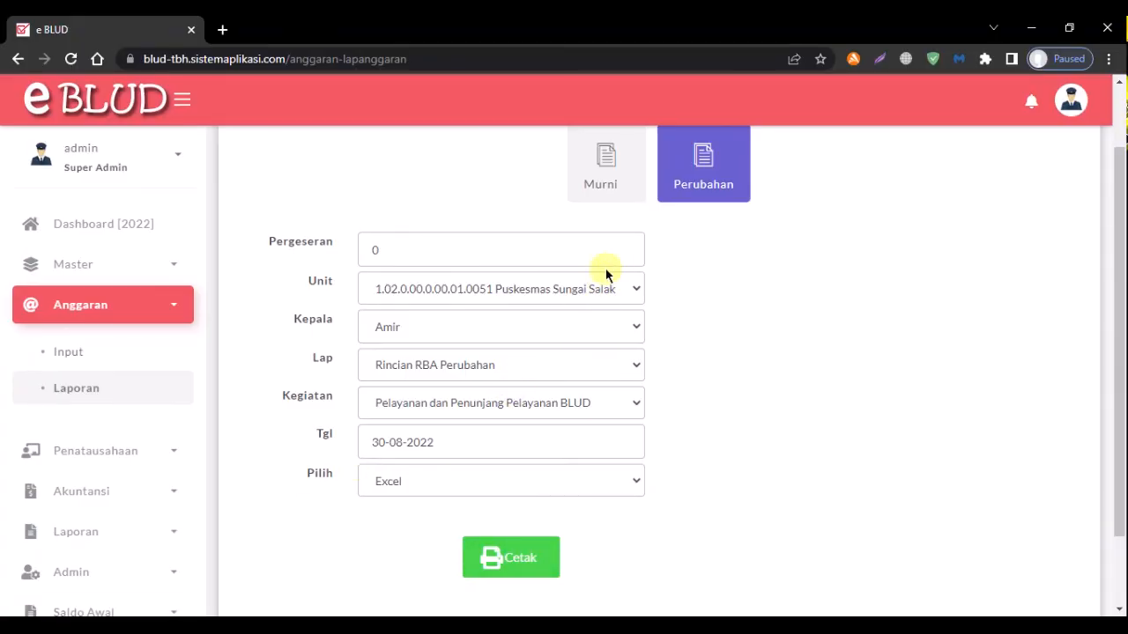
{"action": "left_click", "coordinate": [625, 250]}
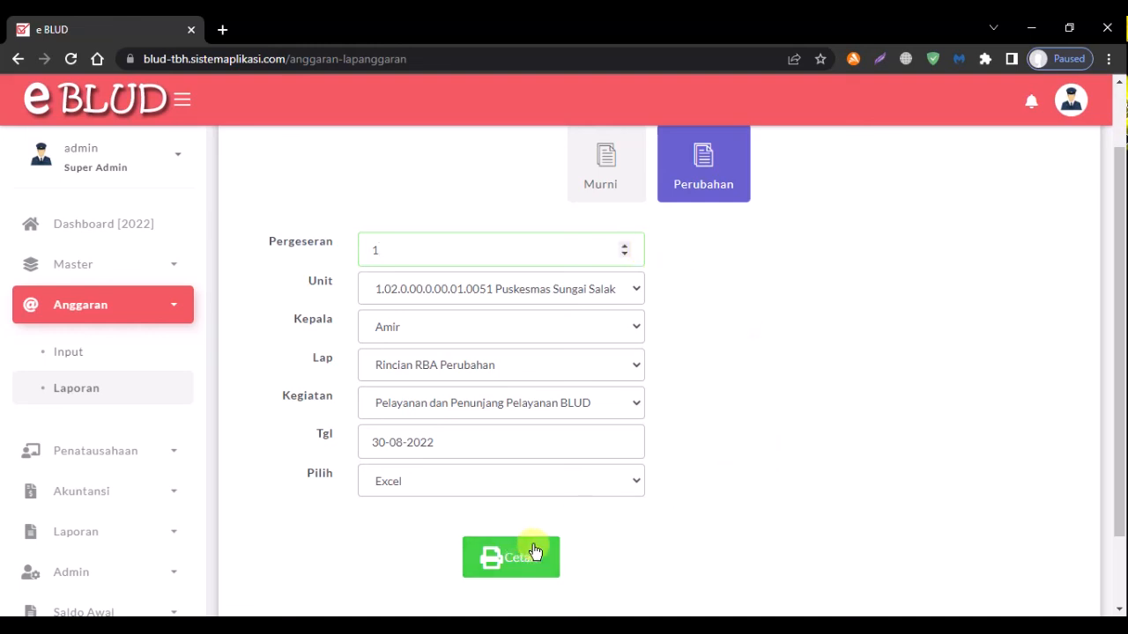
{"action": "left_click", "coordinate": [498, 557]}
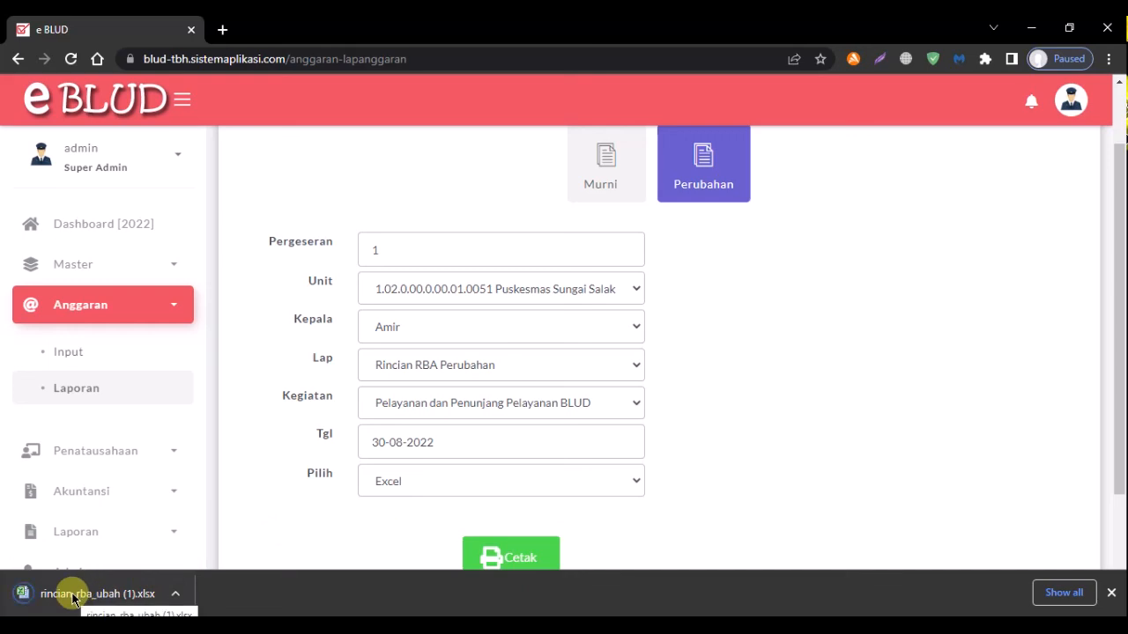
{"action": "left_click", "coordinate": [74, 595]}
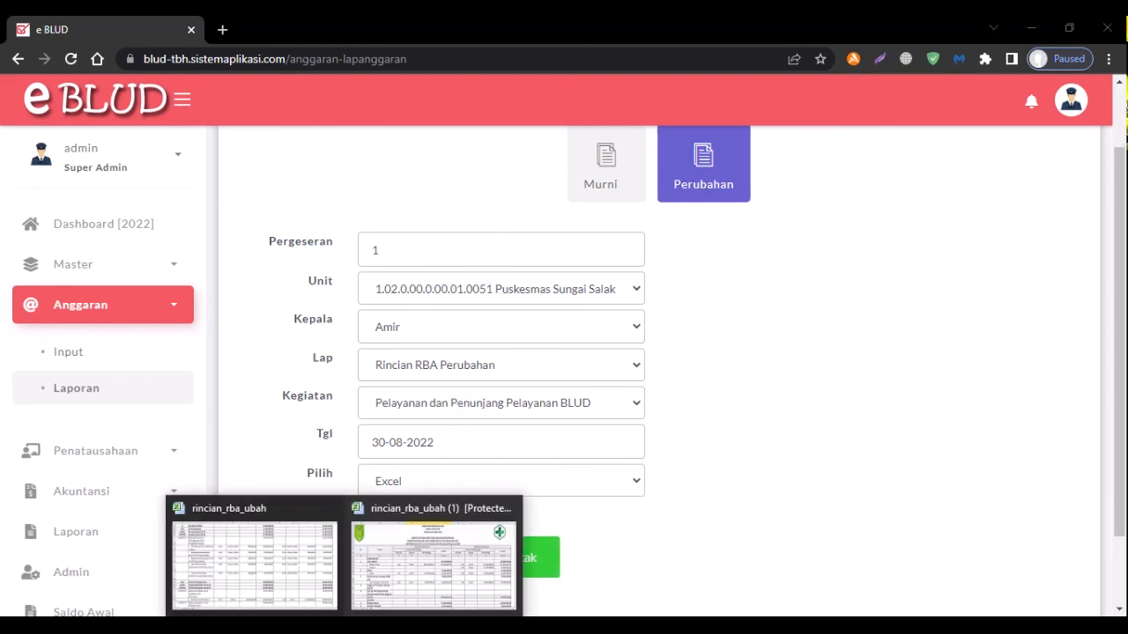
{"action": "left_click", "coordinate": [415, 559]}
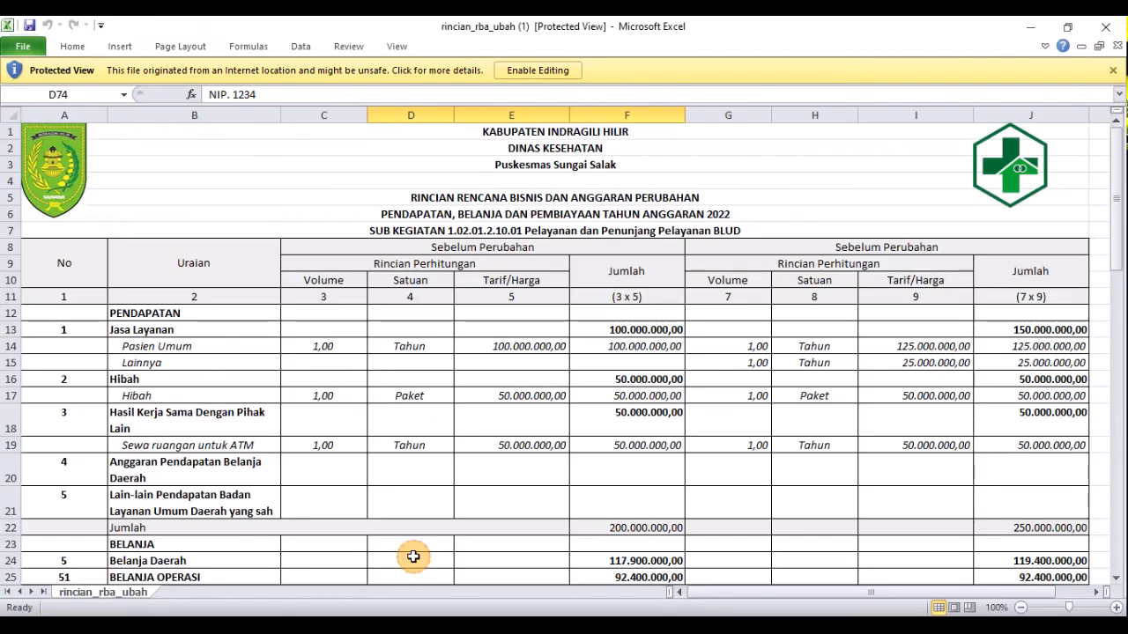
Enable editing to review the Belanja Pegawai honorarium rows in rincian_rba_ubah (1), and close both Rincian workbooks.
{"action": "left_click", "coordinate": [527, 70]}
{"action": "scroll", "coordinate": [516, 297], "scroll_direction": "down", "scroll_amount": 9}
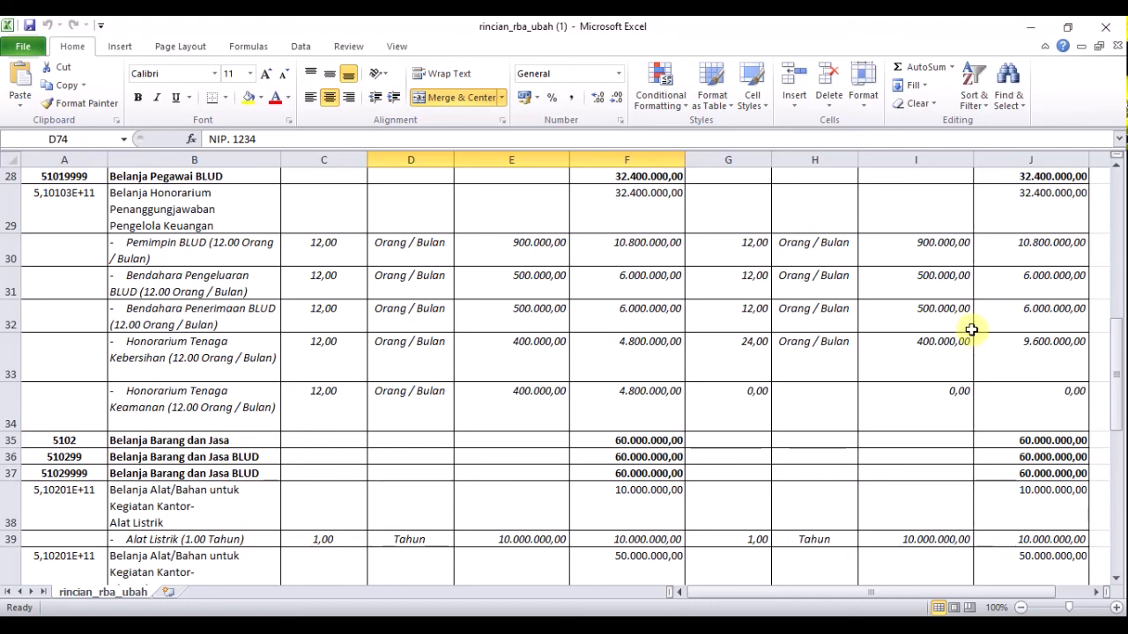
{"action": "left_click", "coordinate": [1105, 26]}
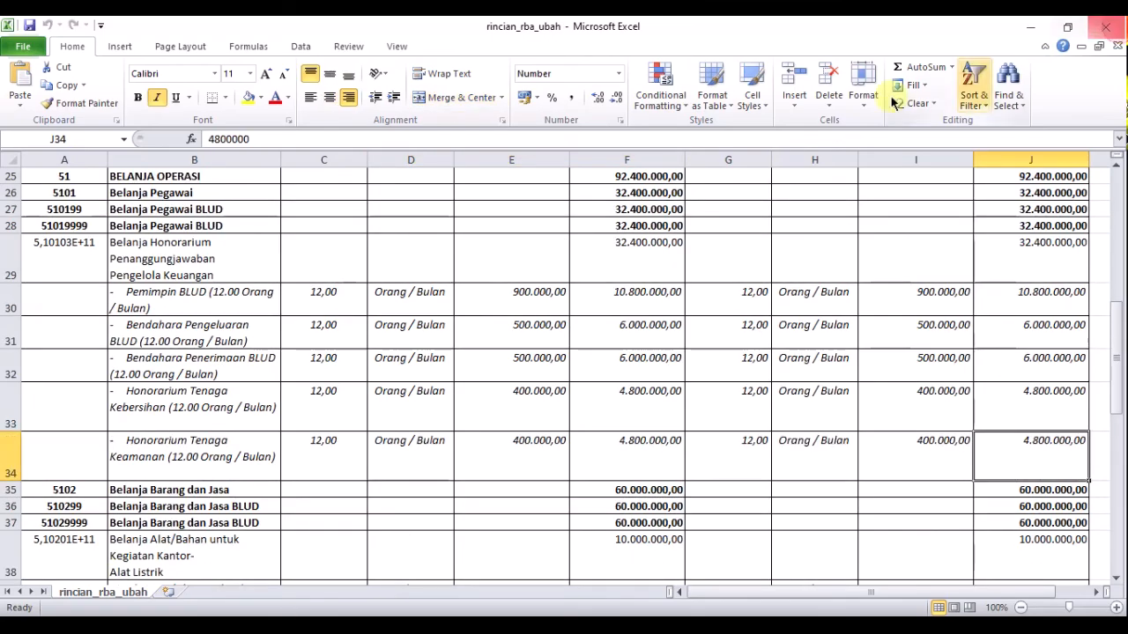
{"action": "left_click", "coordinate": [1106, 27]}
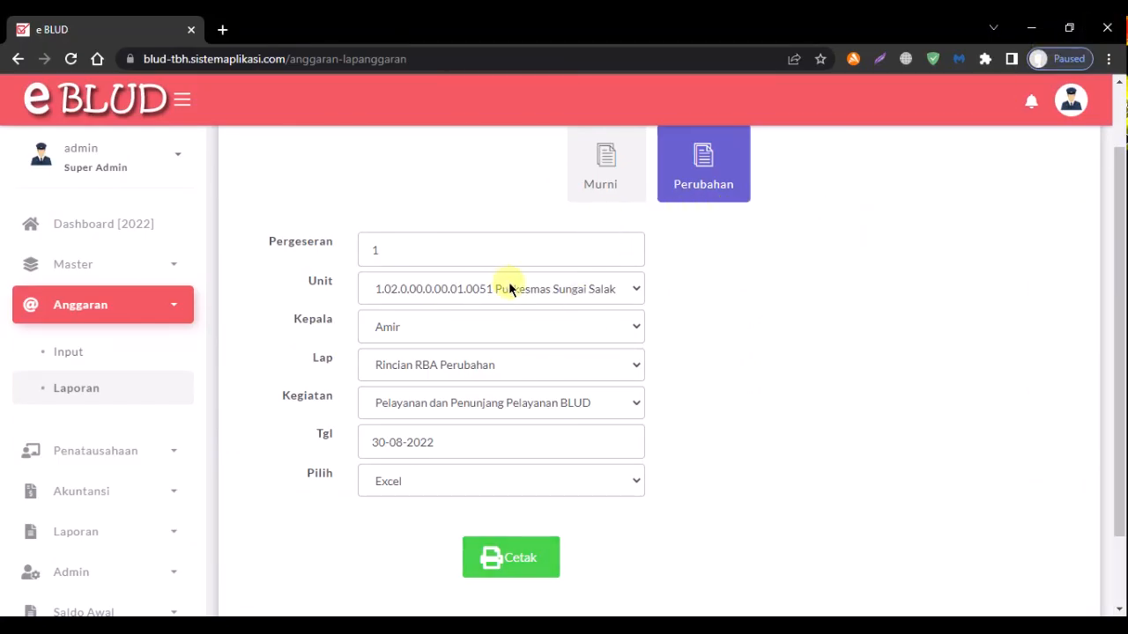
{"action": "left_click", "coordinate": [612, 368]}
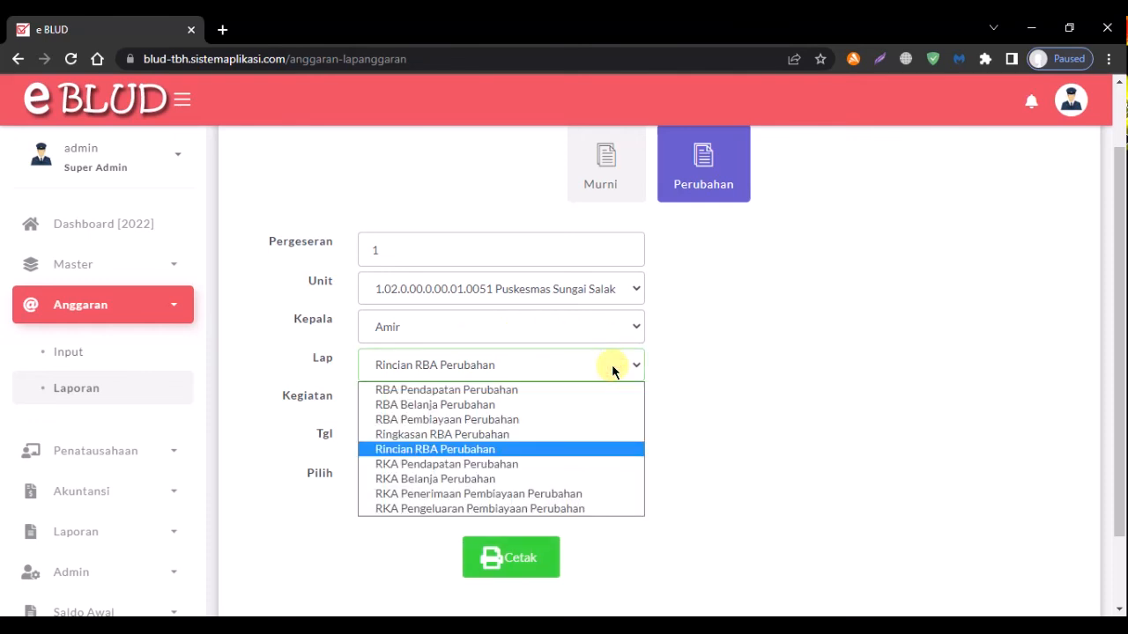
{"action": "left_click", "coordinate": [611, 367]}
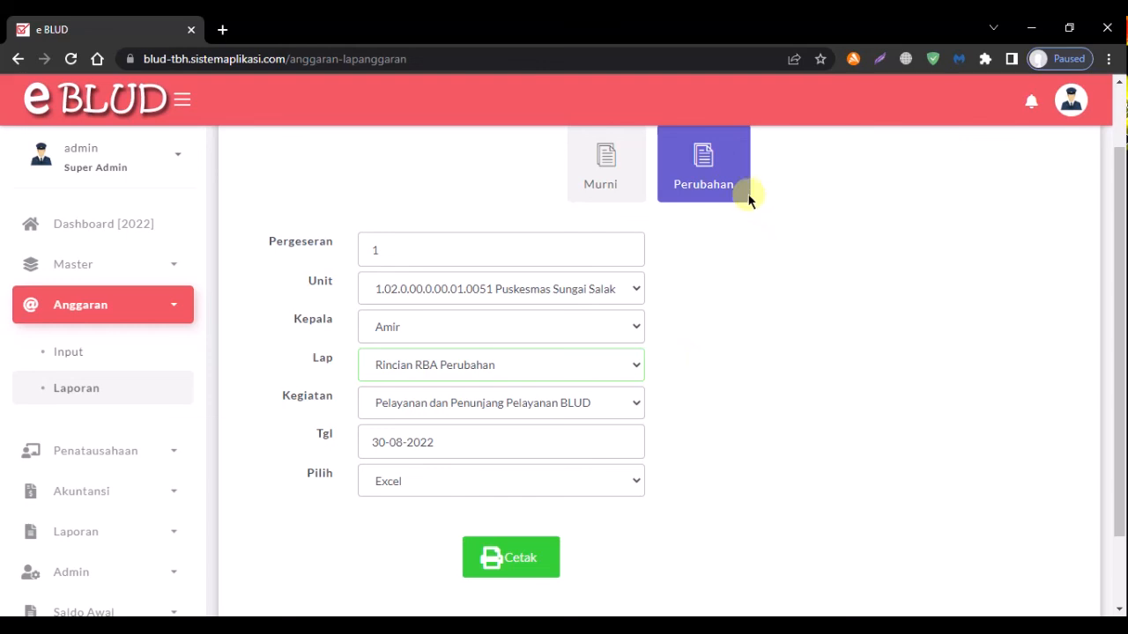
{"action": "left_click", "coordinate": [601, 172]}
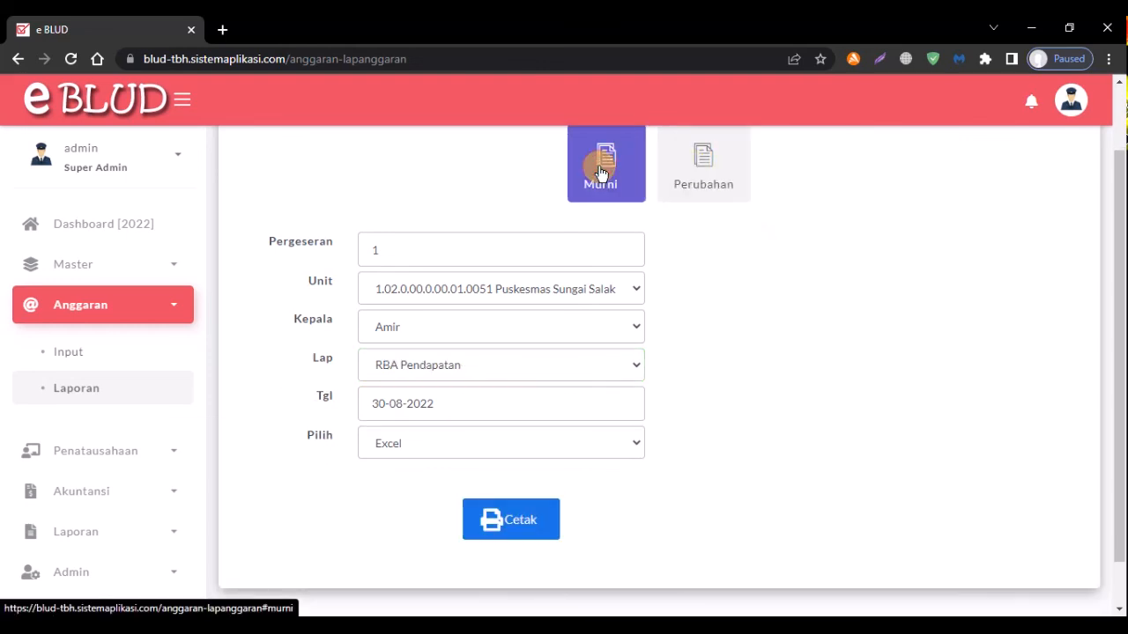
{"action": "left_click", "coordinate": [714, 159]}
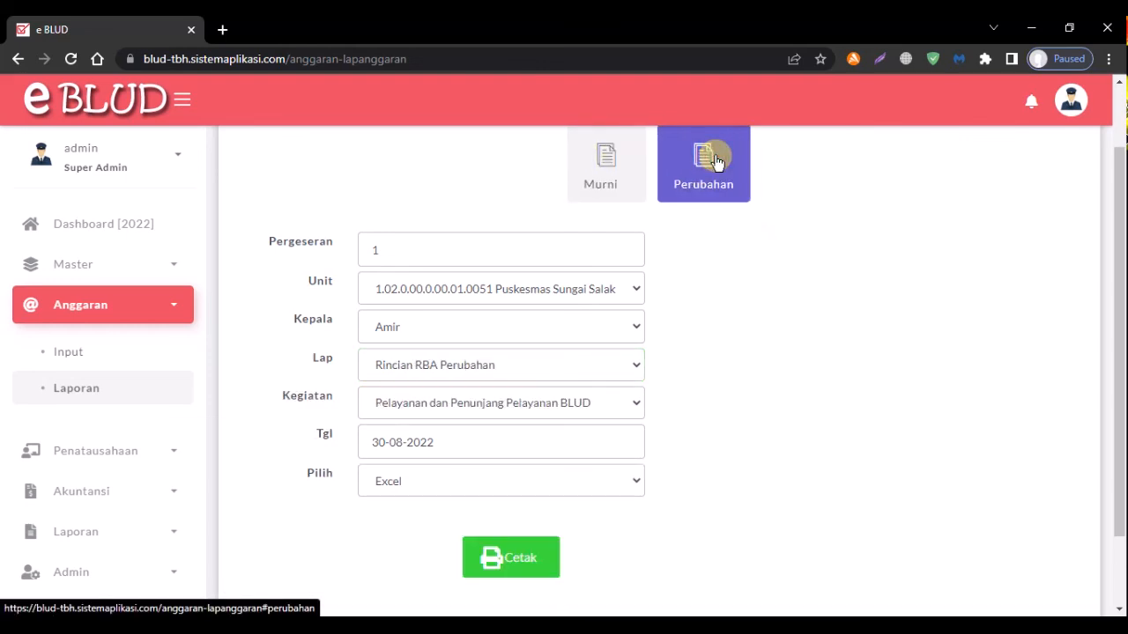